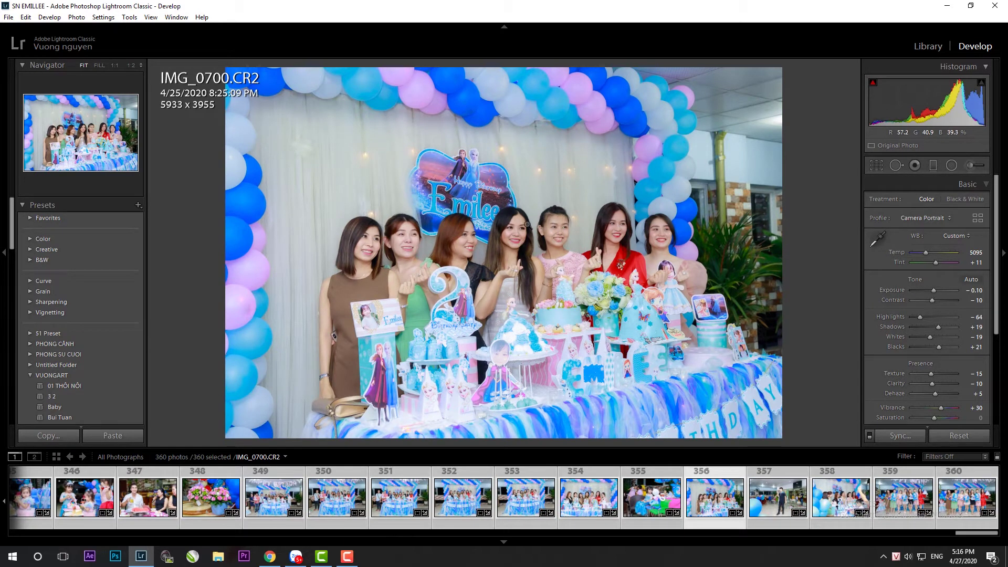
Dismiss the module list unchanged and switch from Develop to the Library module
right_click(885, 46)
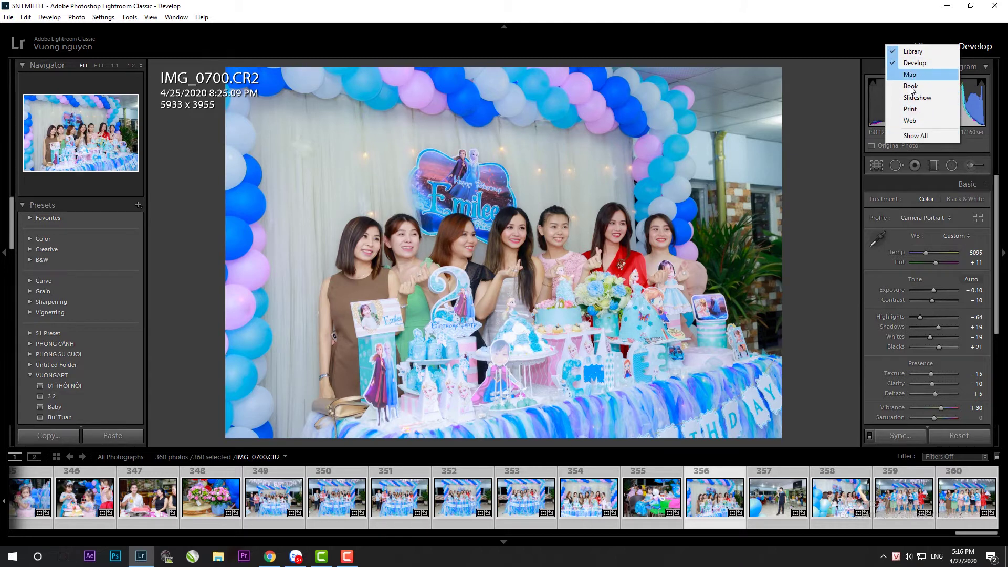
click(861, 34)
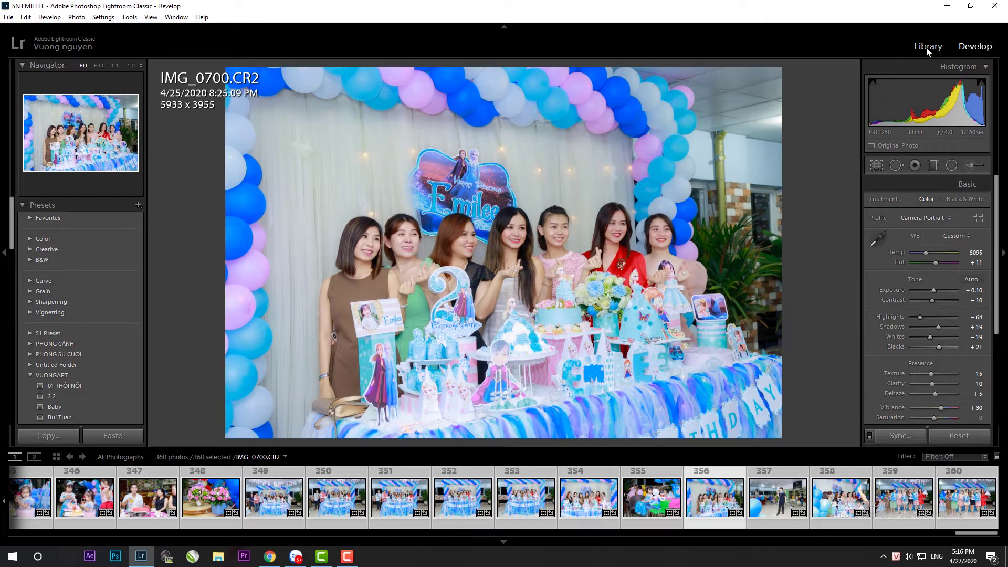
click(928, 48)
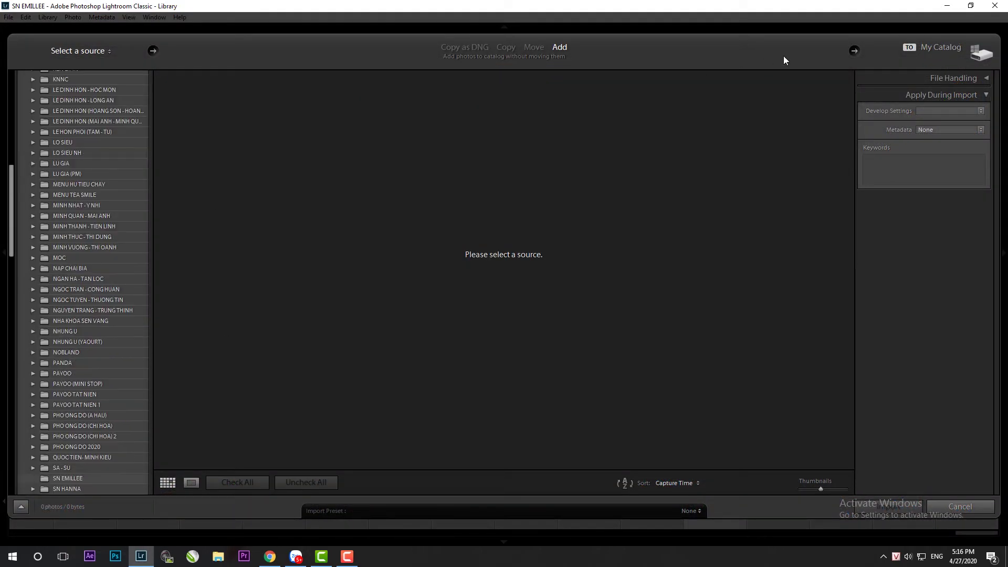
Cancel the import and create a new catalog named 'BLOOKBOOK AO BLU'
click(960, 507)
click(8, 17)
click(48, 30)
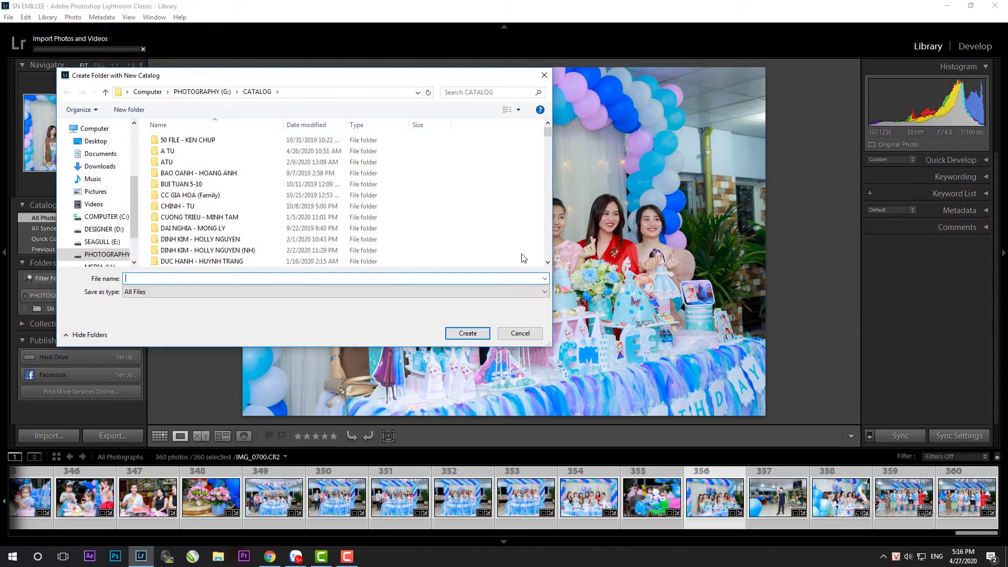
text(BLOOKBOOK AO BLU)
click(456, 334)
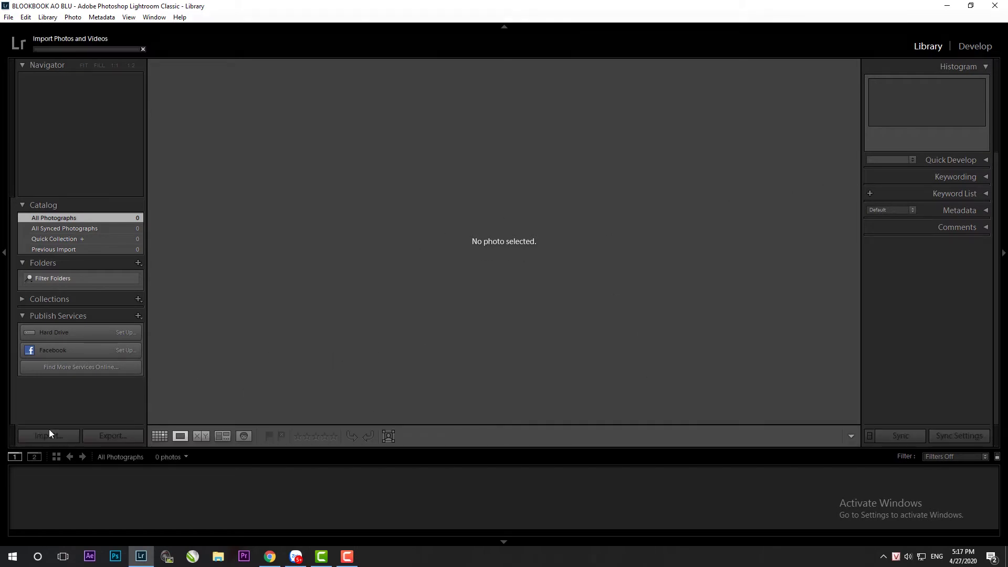
Import the 214 RAW photos from PHOTOGRAPHY (G:) > HINH RAW > BLOOKBOOK AO BLU
click(49, 432)
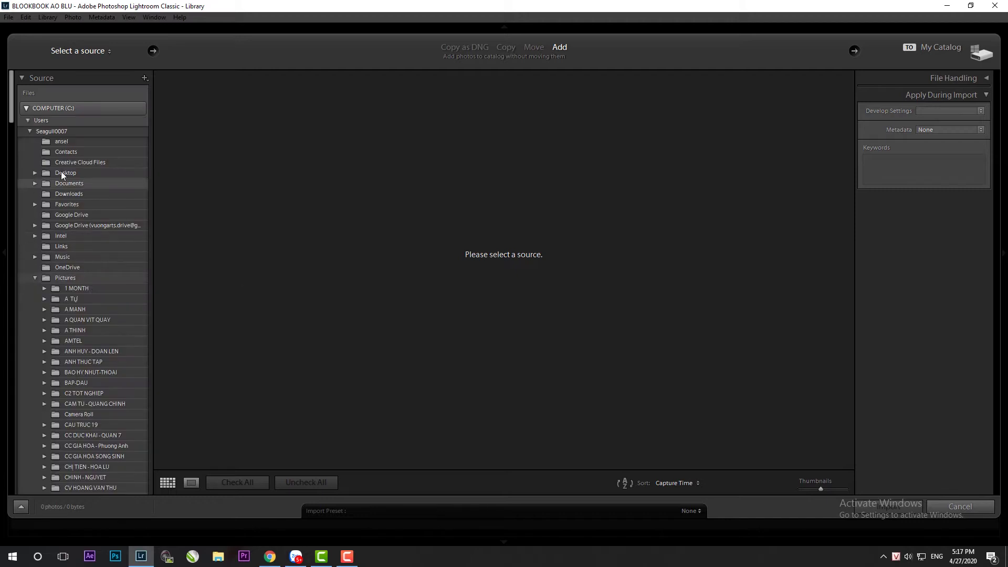
click(26, 108)
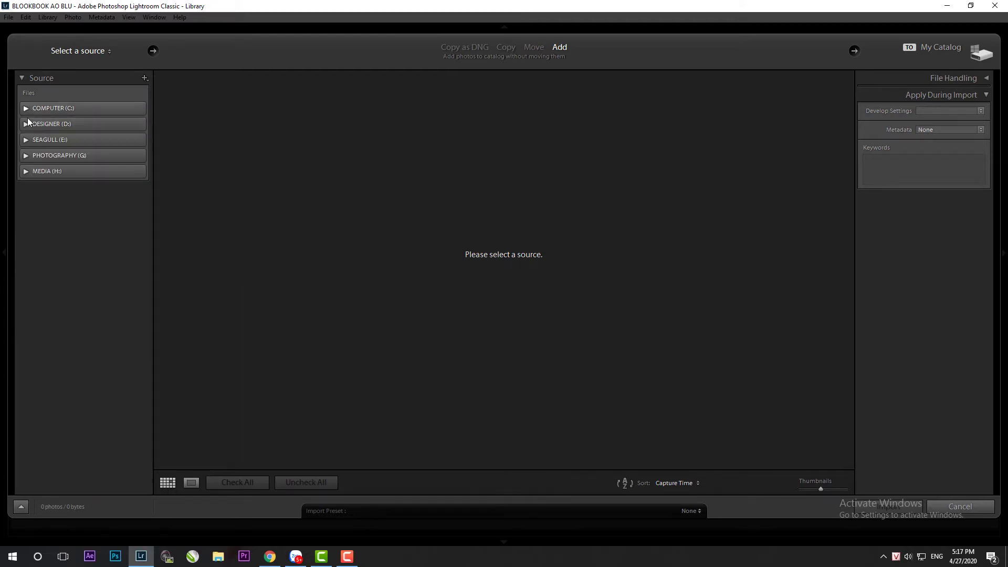
click(27, 155)
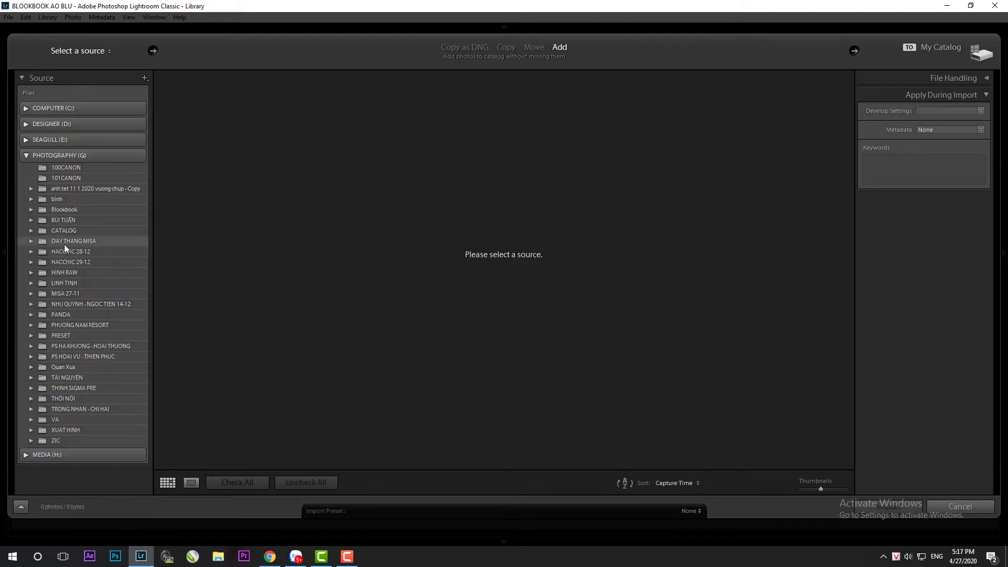
click(31, 272)
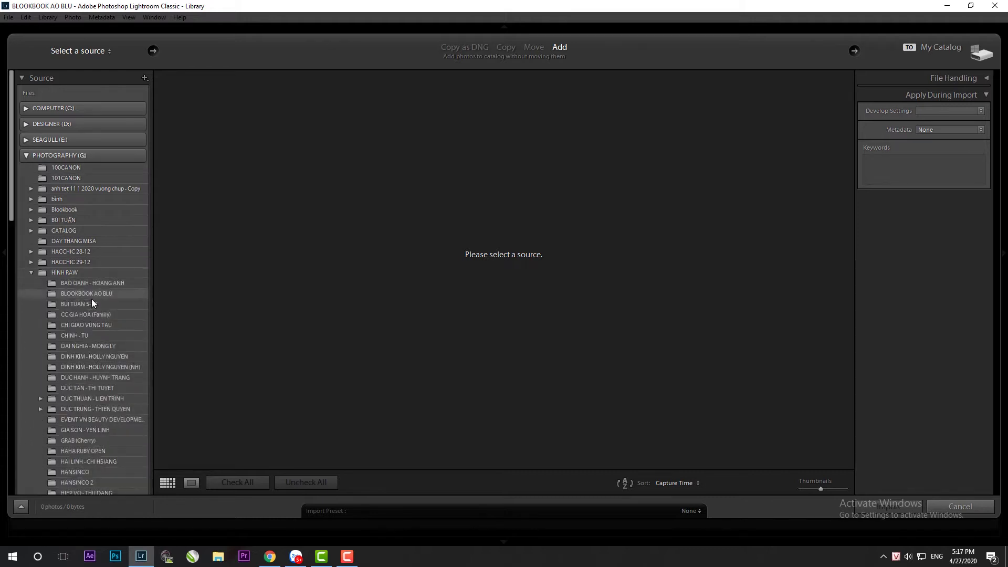
click(84, 294)
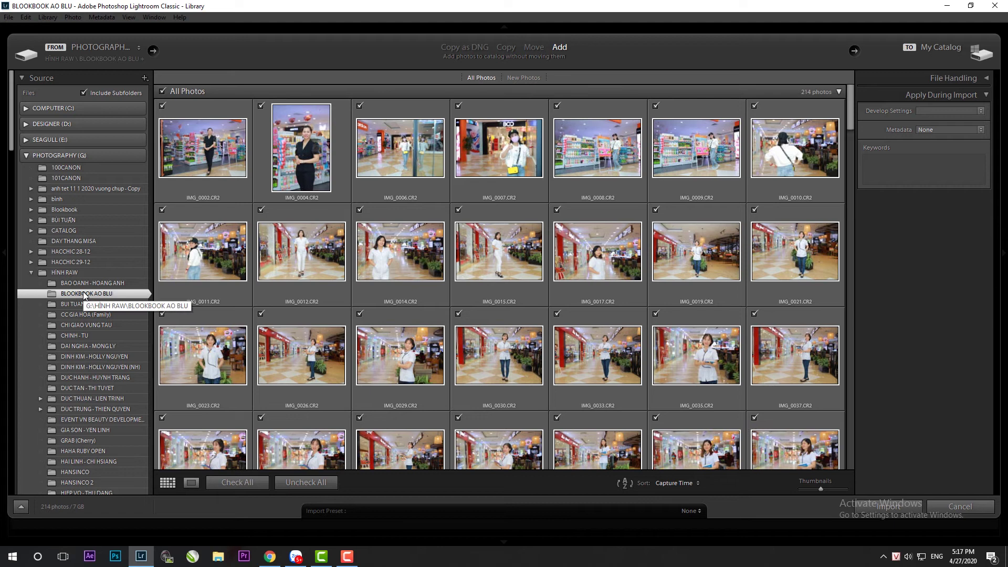
scroll(553, 339, down, 20)
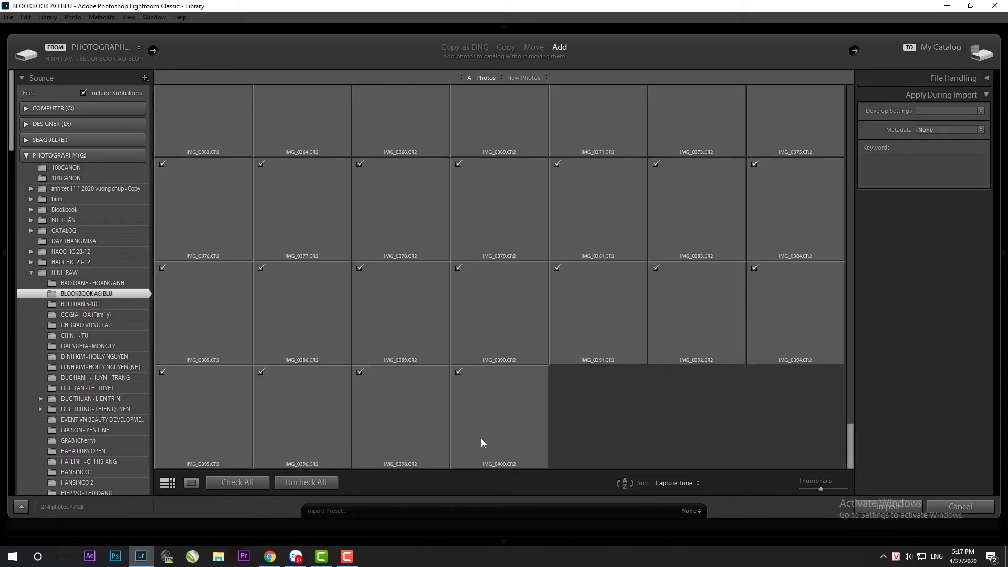
scroll(538, 443, up, 2)
scroll(666, 424, up, 3)
scroll(665, 423, up, 12)
scroll(666, 424, up, 12)
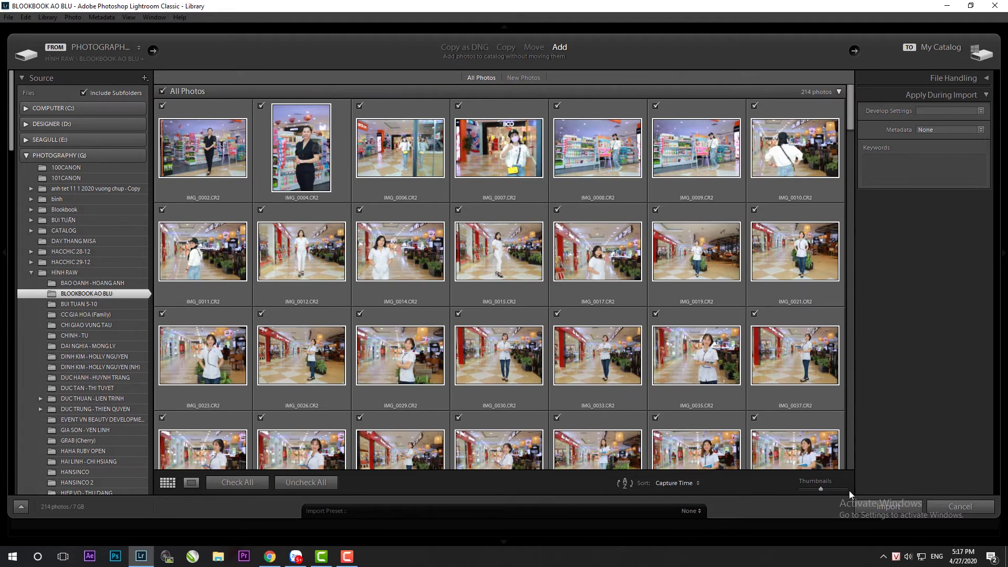
click(886, 508)
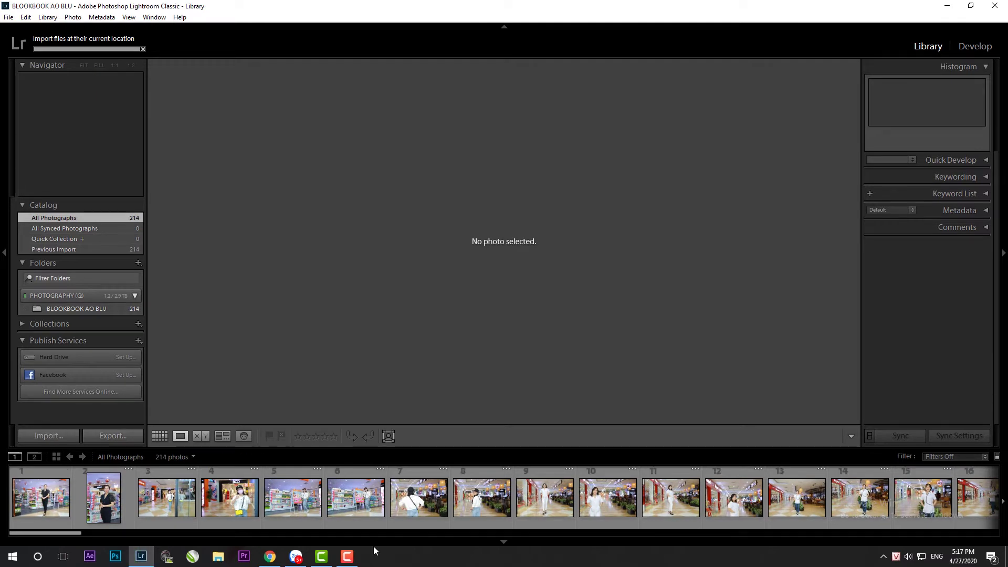
Select IMG_0002.CR2 in the filmstrip and open it in the Develop module
click(49, 507)
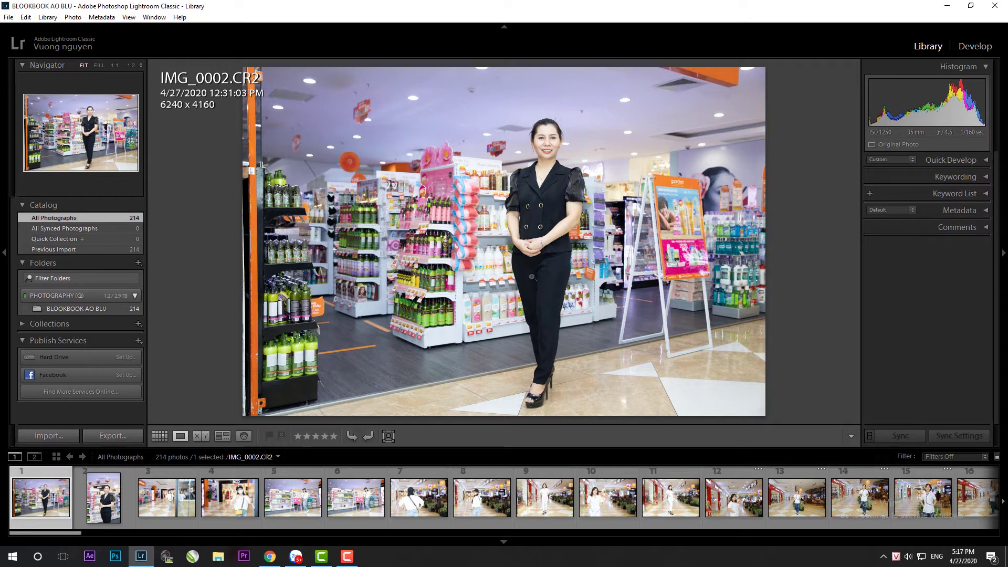
click(983, 48)
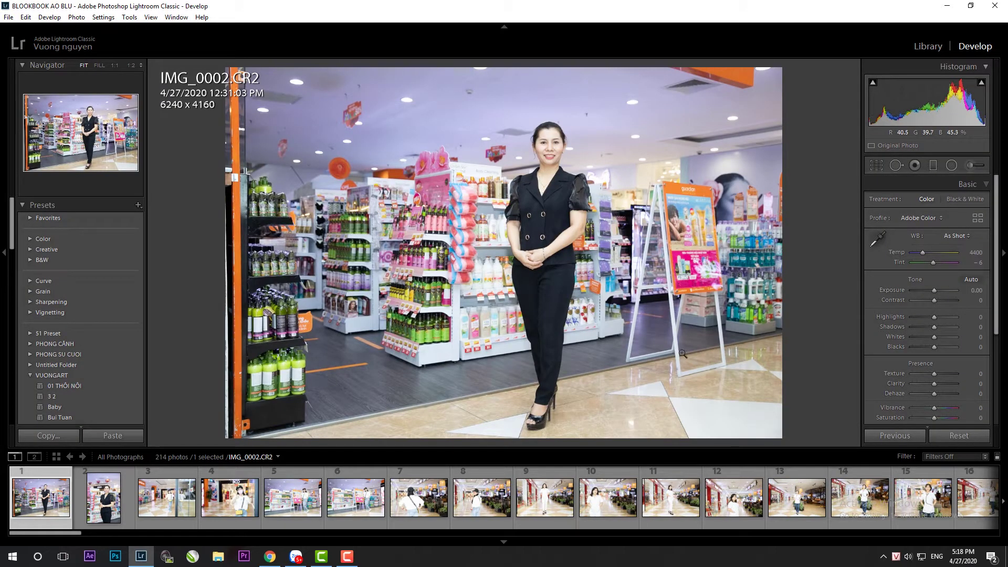
scroll(337, 490, down, 10)
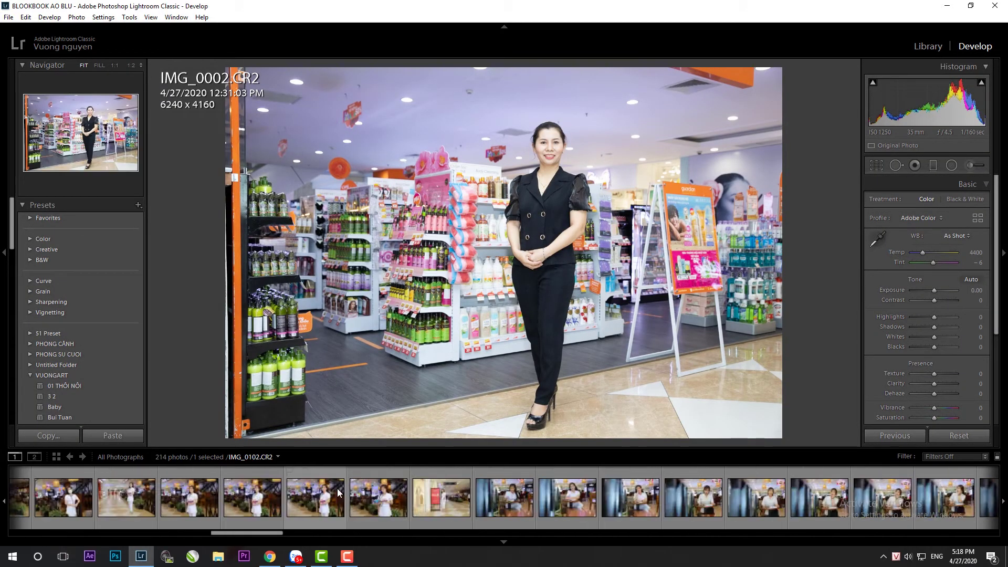
scroll(320, 474, up, 5)
scroll(320, 474, up, 5)
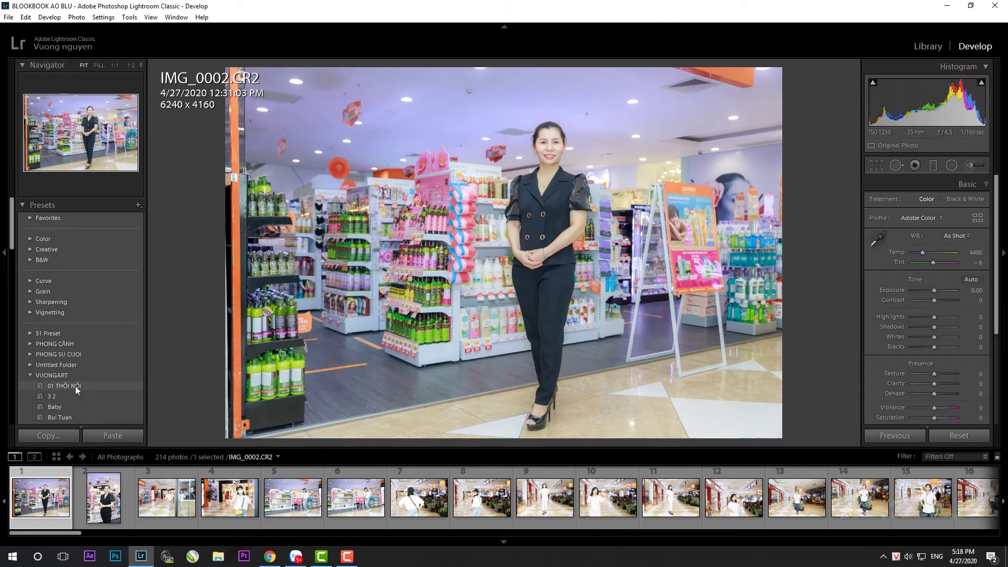
Apply the 01 THỜI NÔI preset to IMG_0002 and set Shadows to +5
click(75, 385)
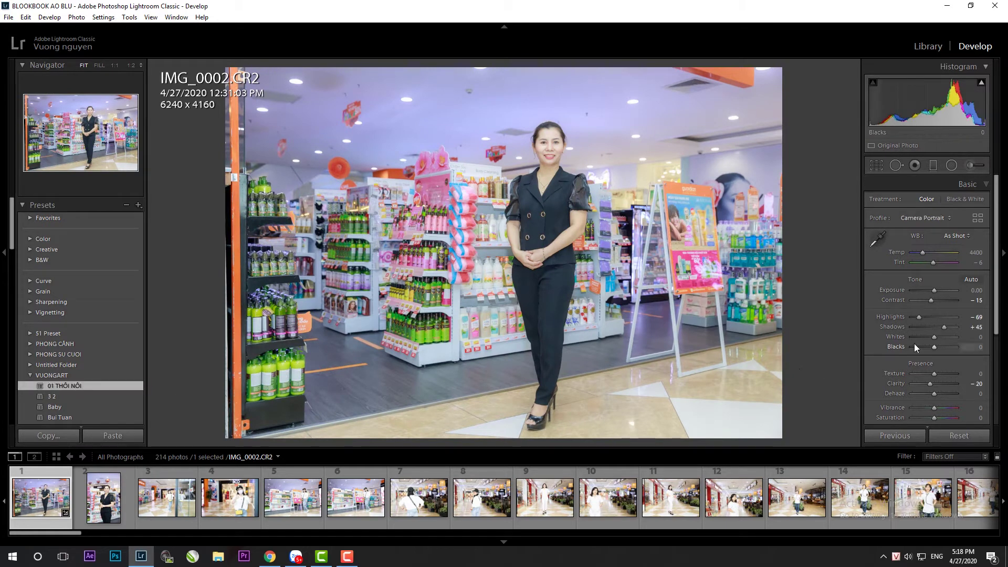
drag(943, 328, 931, 329)
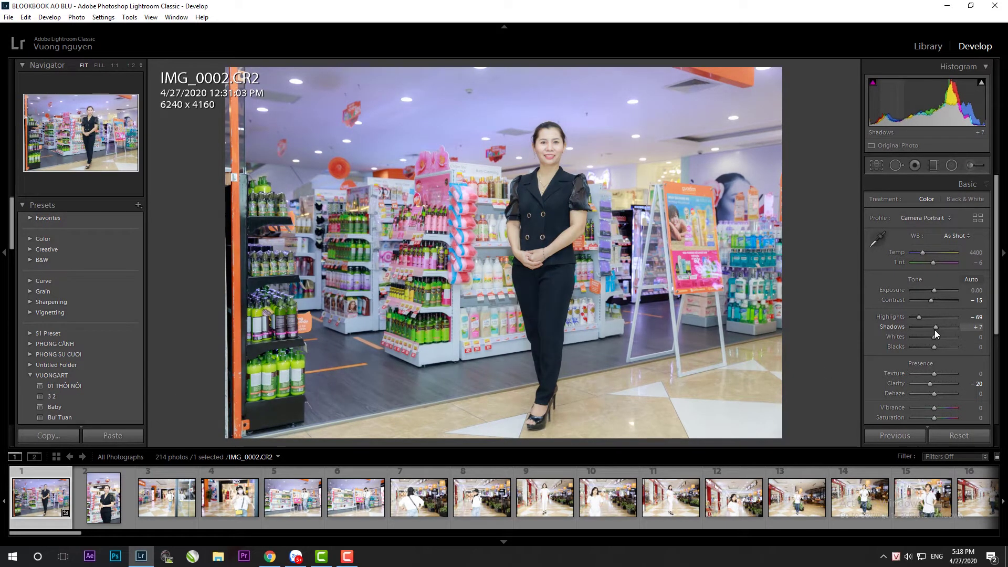
drag(932, 331, 934, 331)
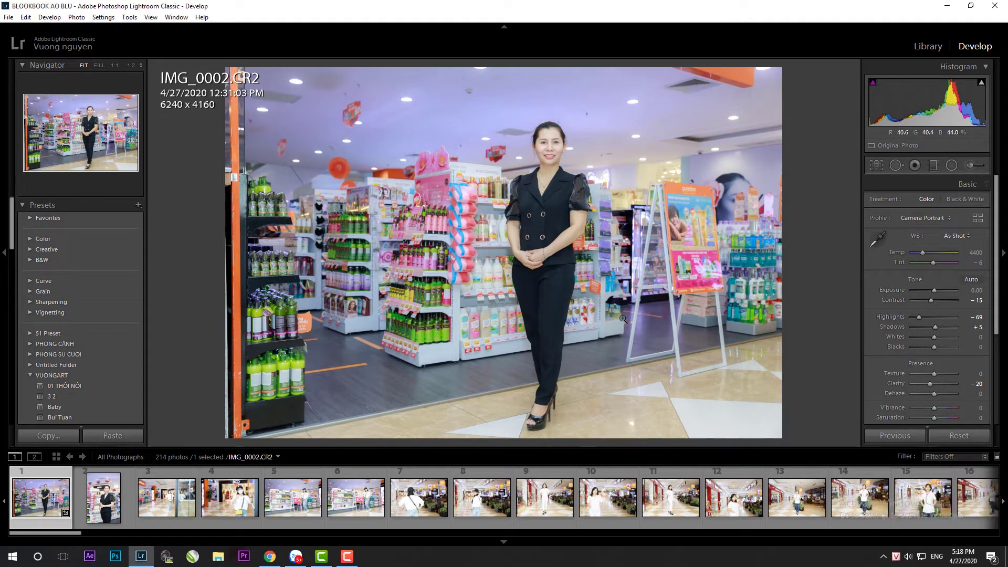
click(347, 560)
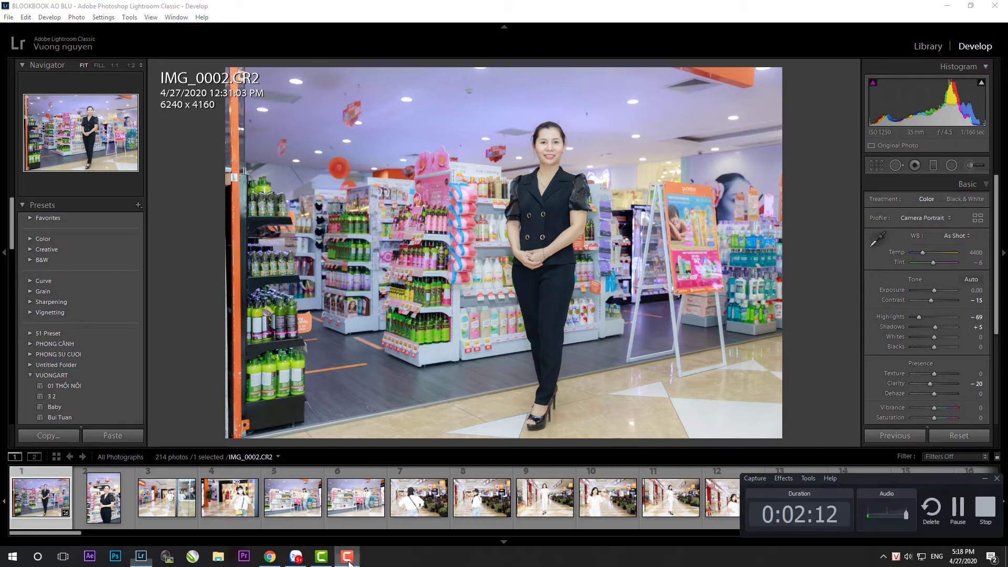
click(983, 520)
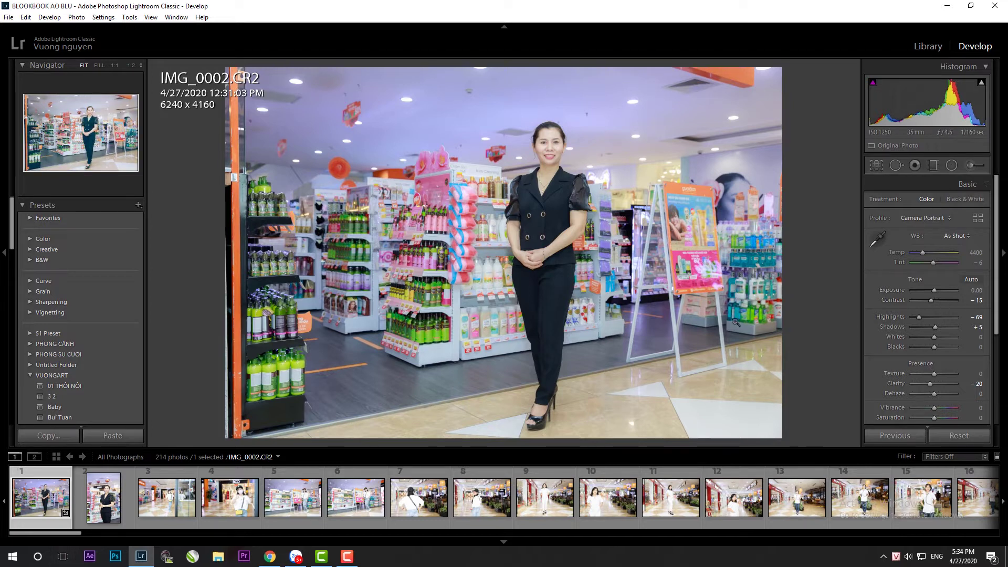
Straighten and crop IMG_0002 to 5899 x 3933 and lower Blacks to −7
key(r)
drag(816, 298, 816, 310)
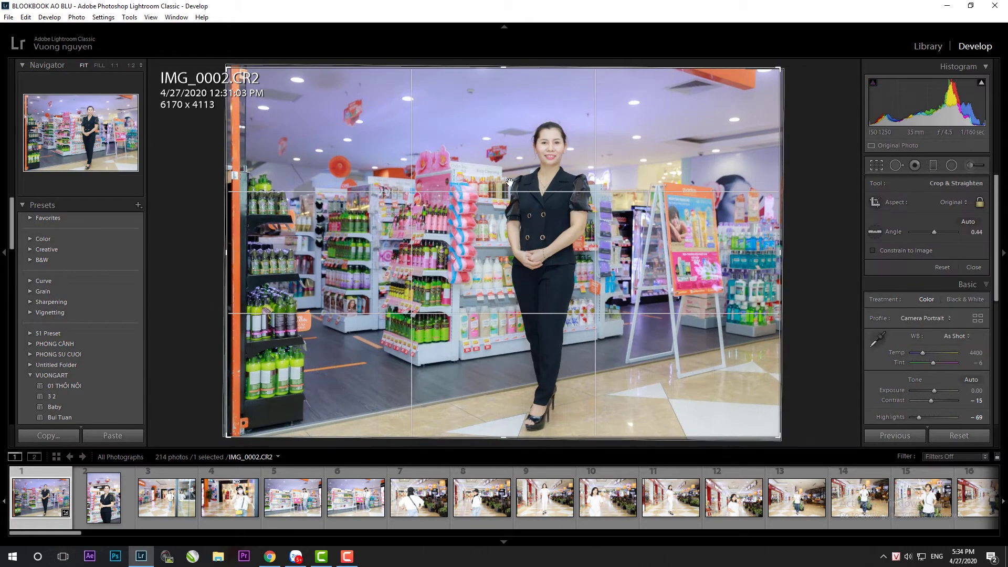
drag(226, 67, 240, 70)
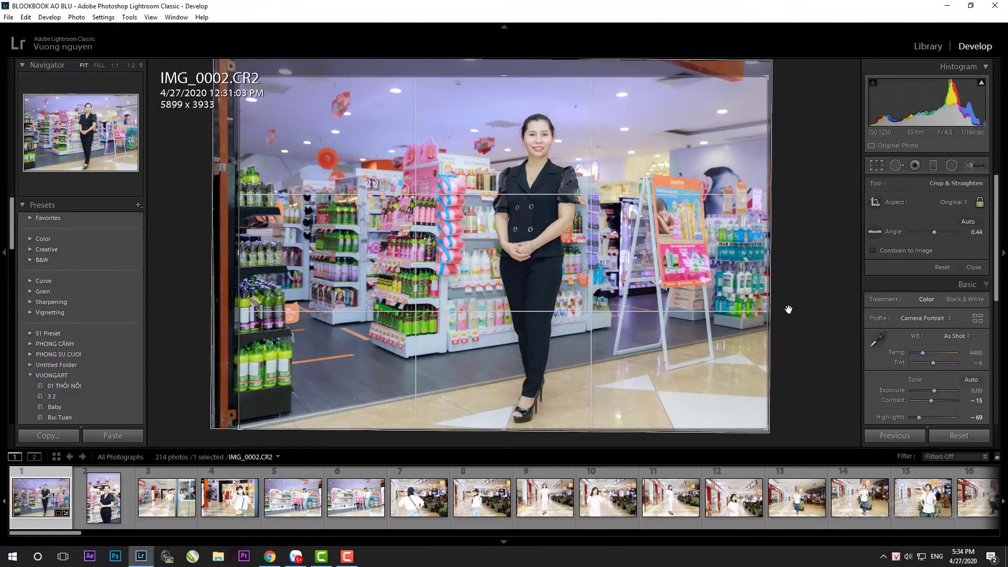
drag(787, 308, 807, 340)
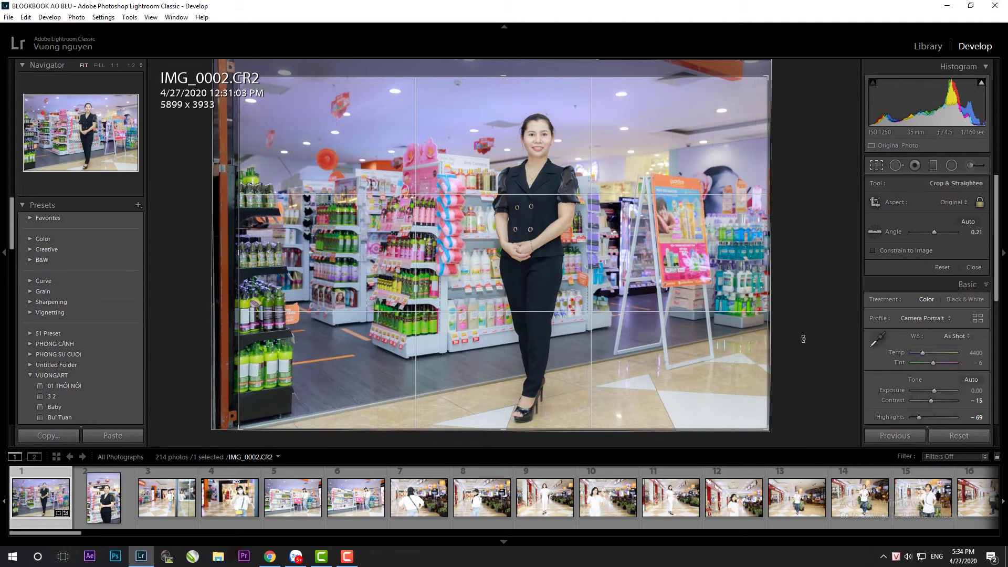
key(r)
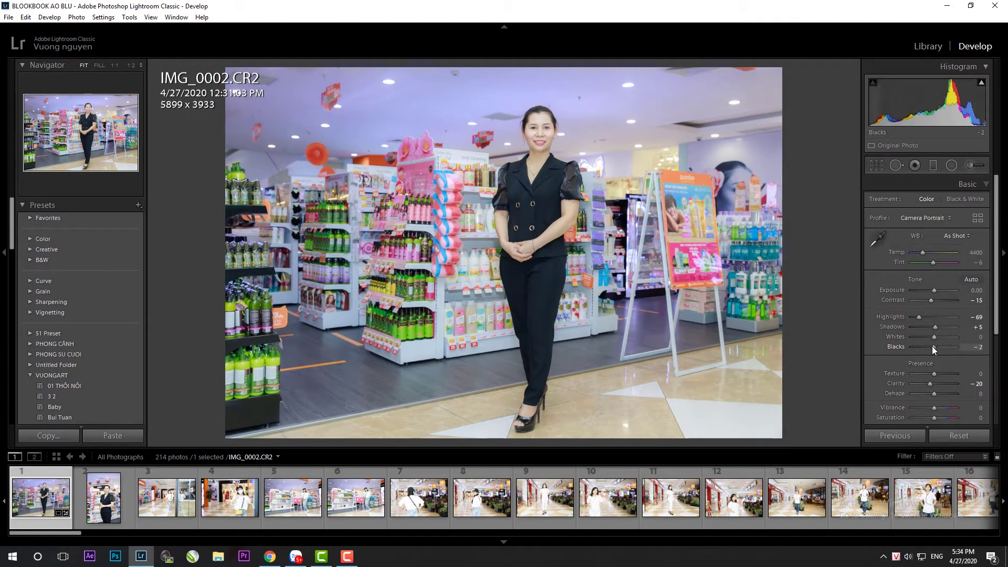
click(931, 345)
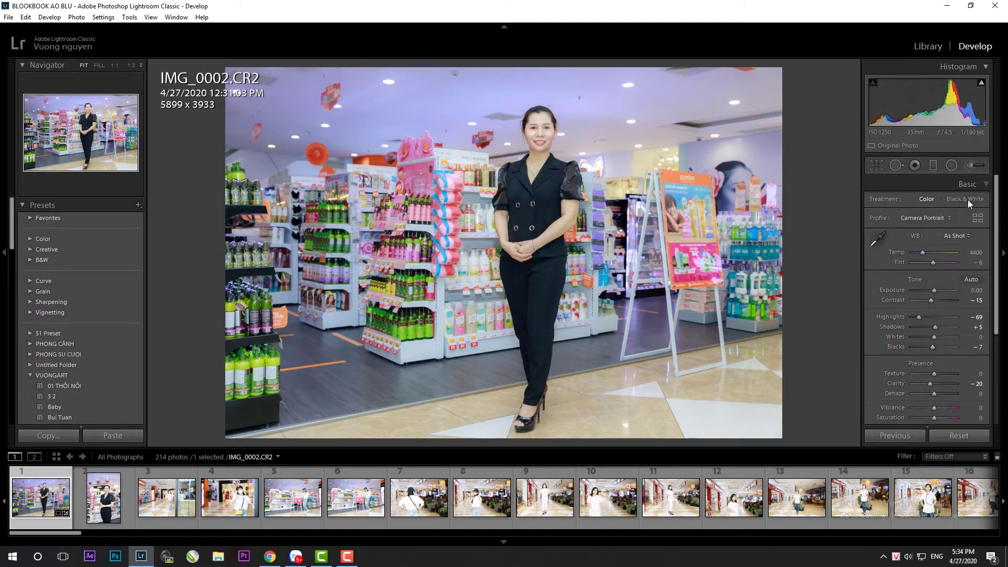
click(977, 217)
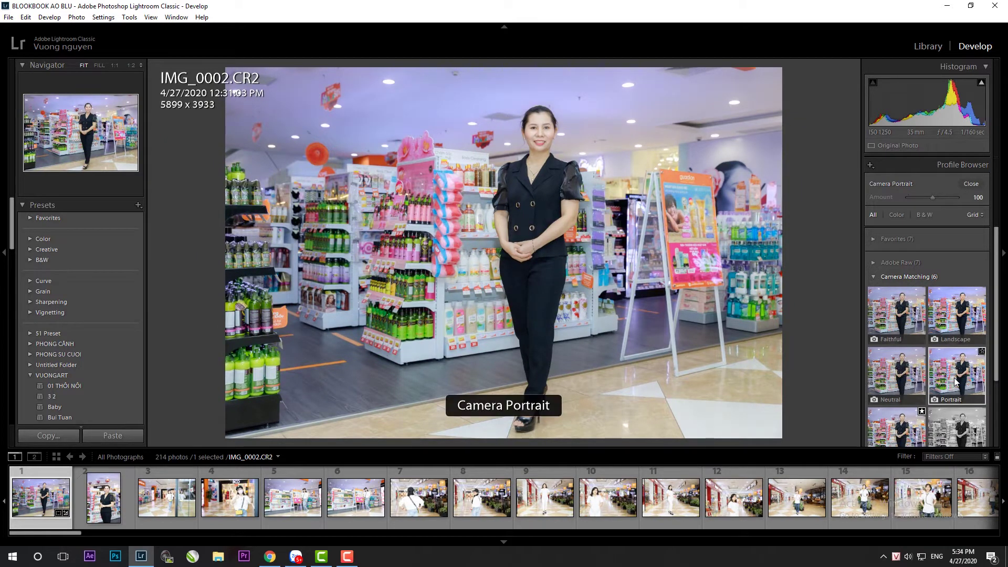
Apply the Camera Standard profile, raise Shadows, and compare before/after and at 1:1
click(908, 418)
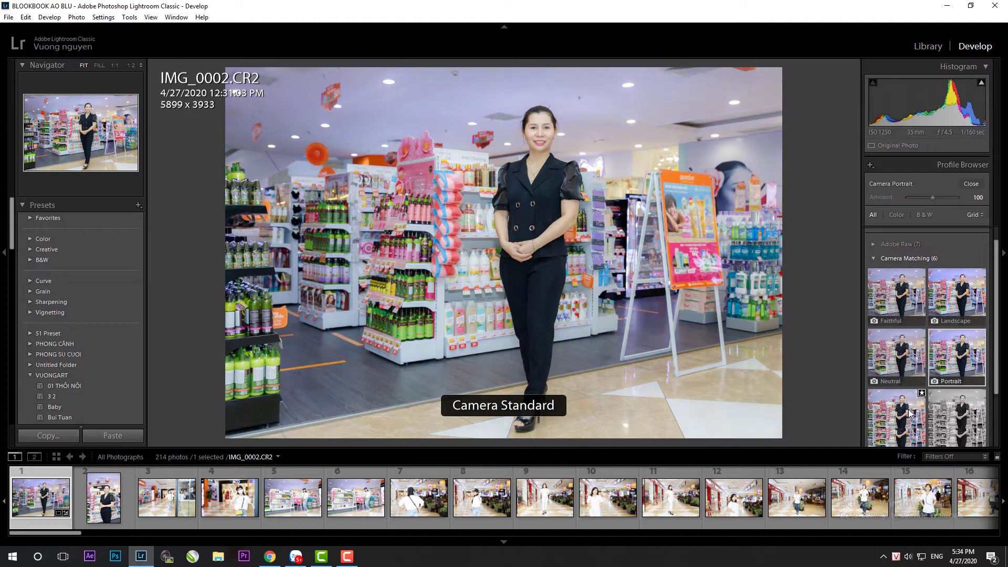
click(970, 184)
drag(937, 327, 941, 326)
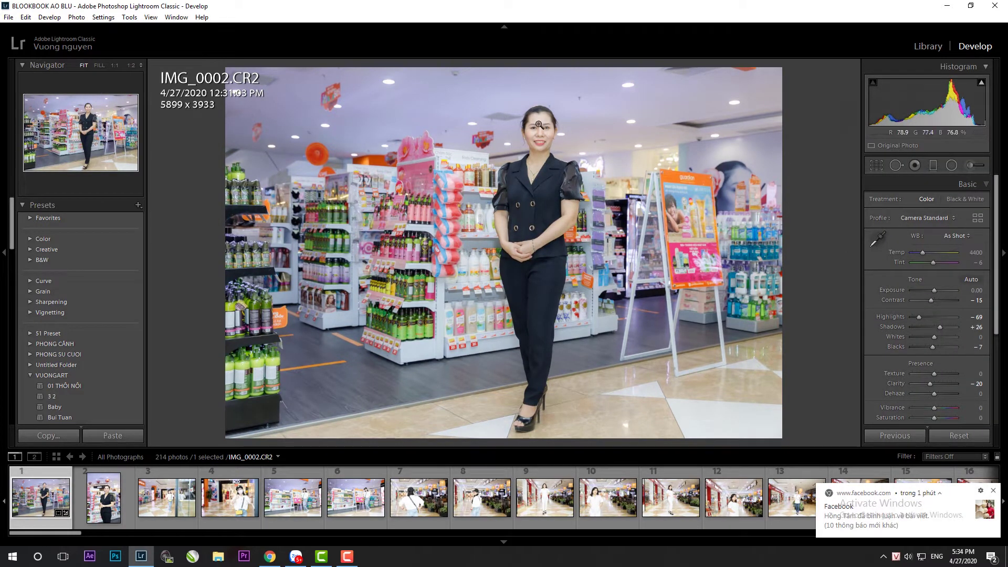
click(548, 202)
click(604, 249)
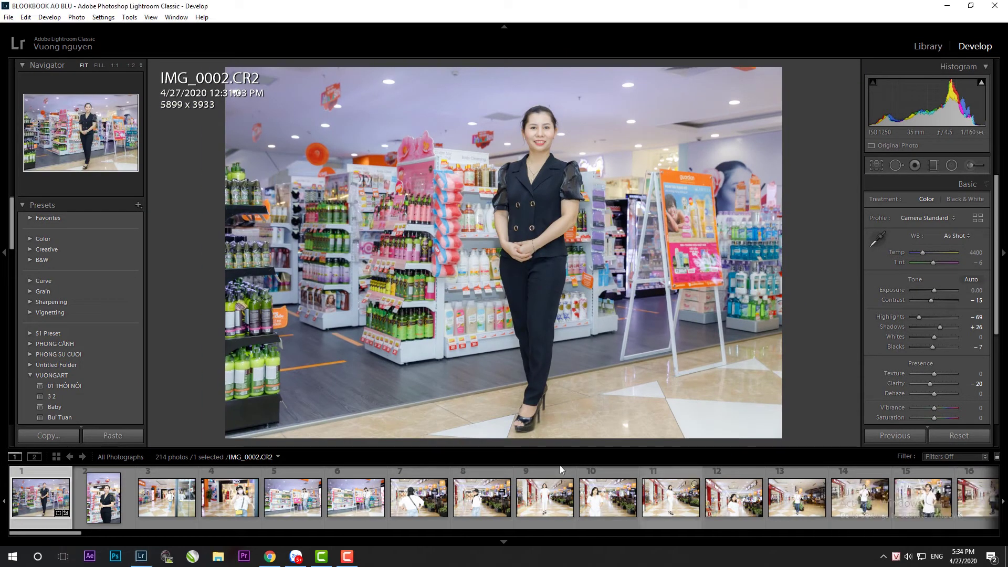
key(y)
key(y)
key(y)
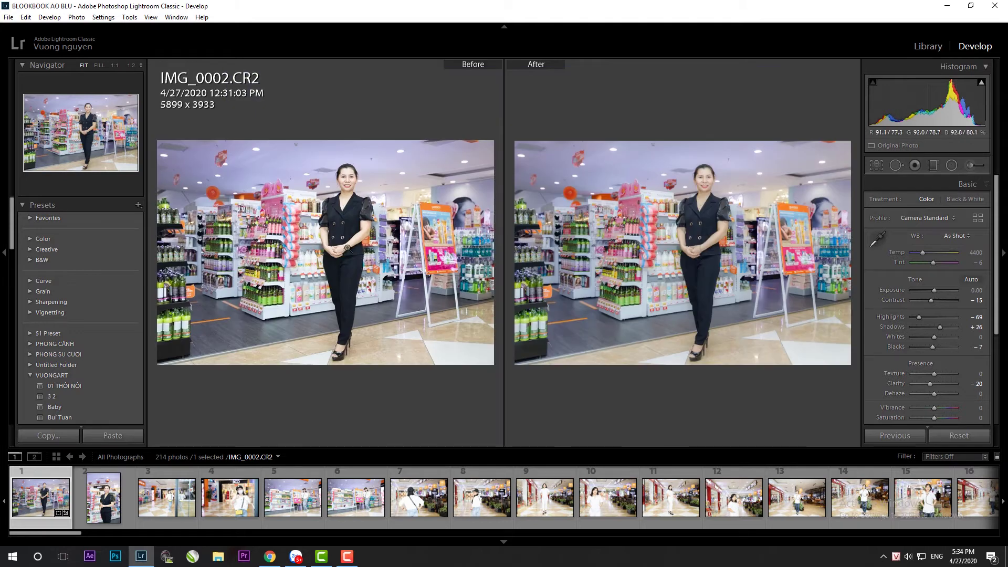
key(y)
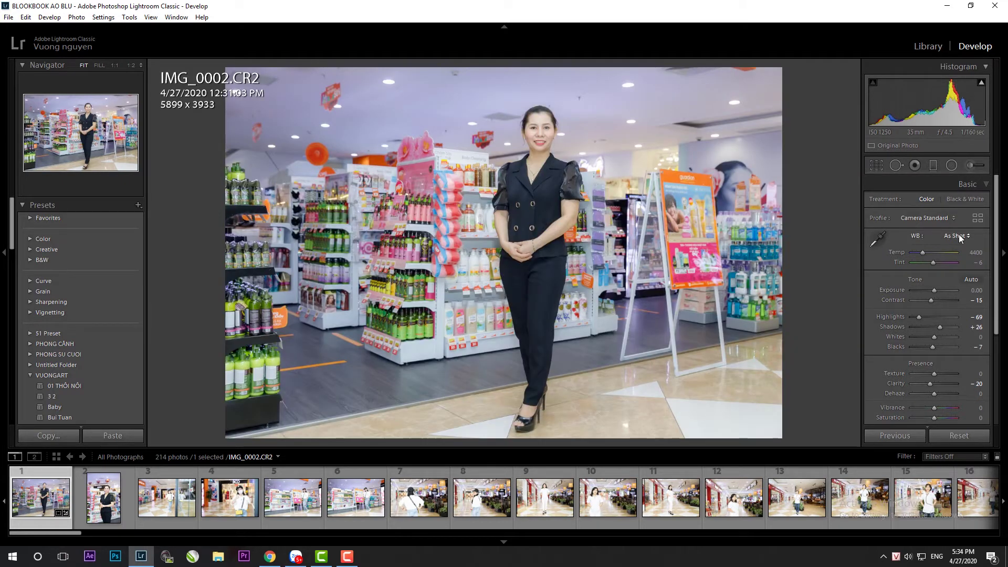
Switch to the Camera Portrait profile and compare it before/after
click(978, 219)
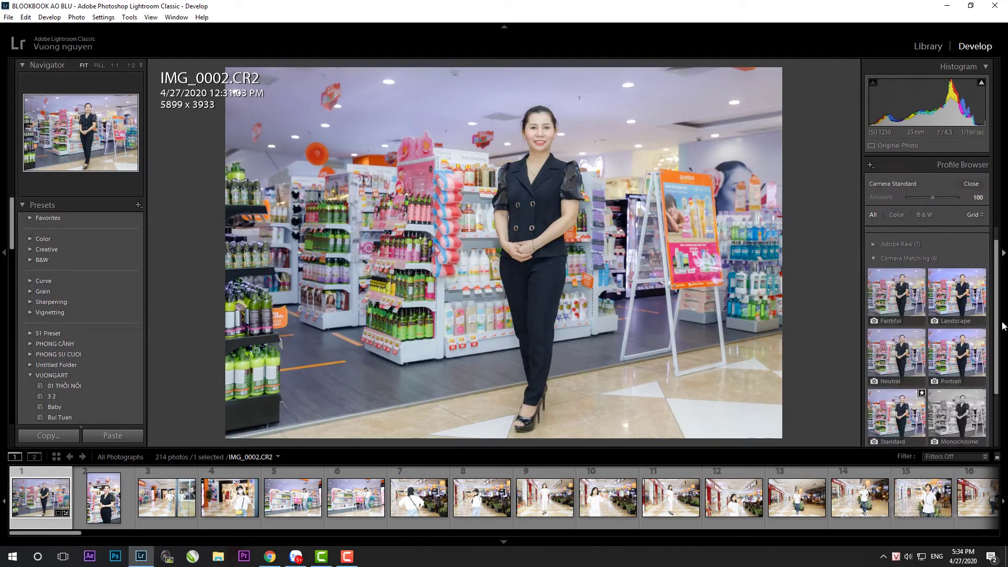
click(954, 362)
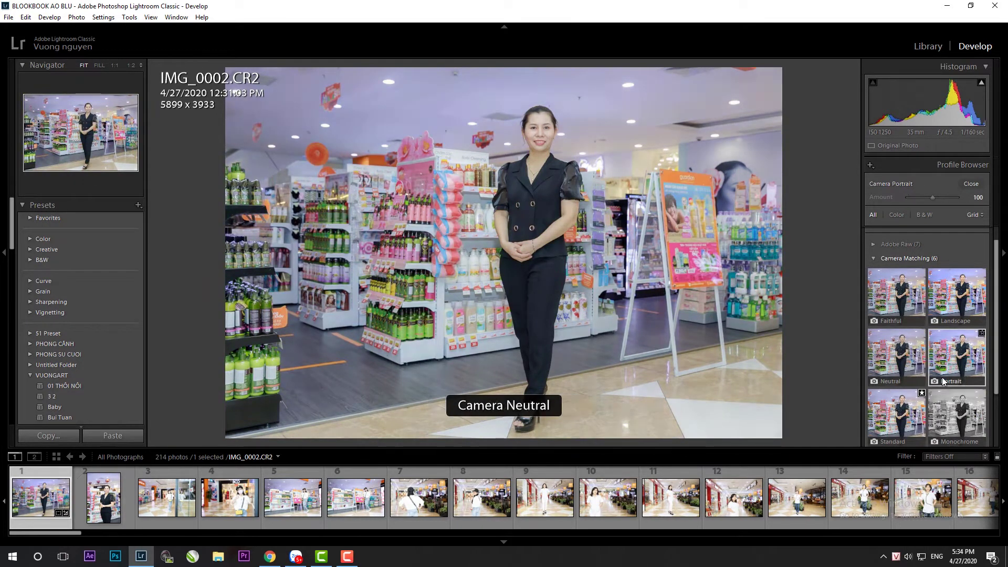
key(y)
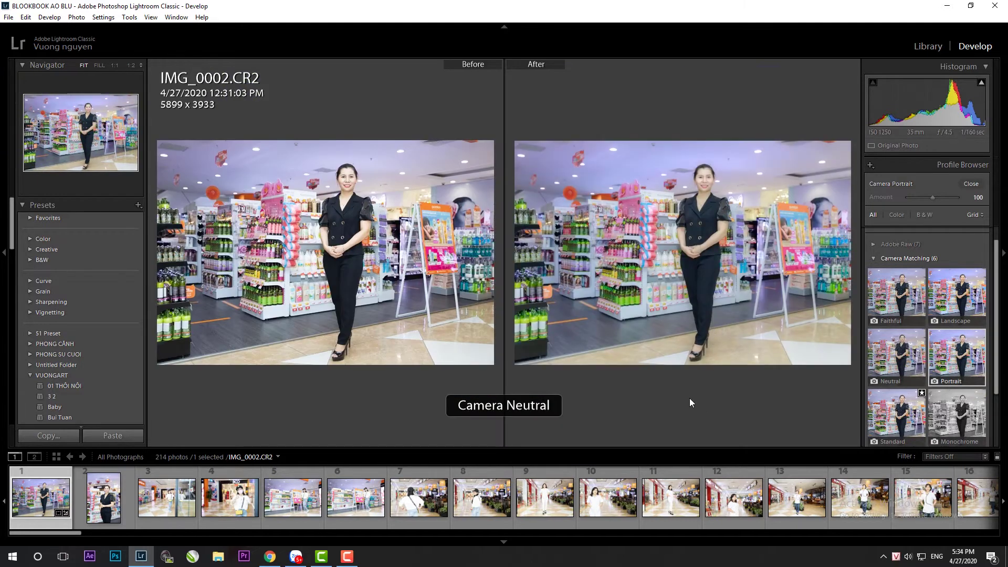
key(y)
click(971, 184)
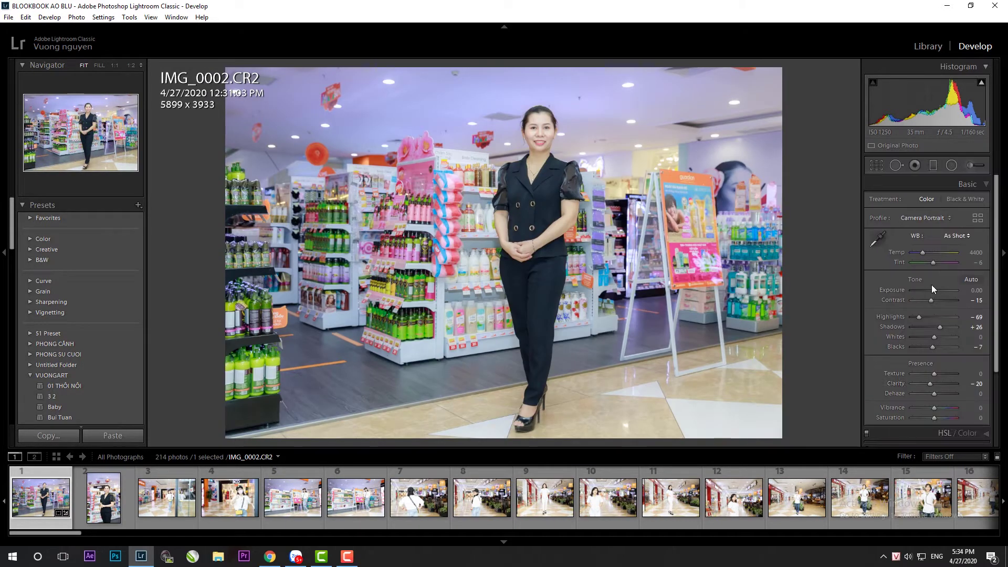
Set Shadows to +38, Dehaze to +5 and Vibrance to +20
drag(940, 328, 943, 327)
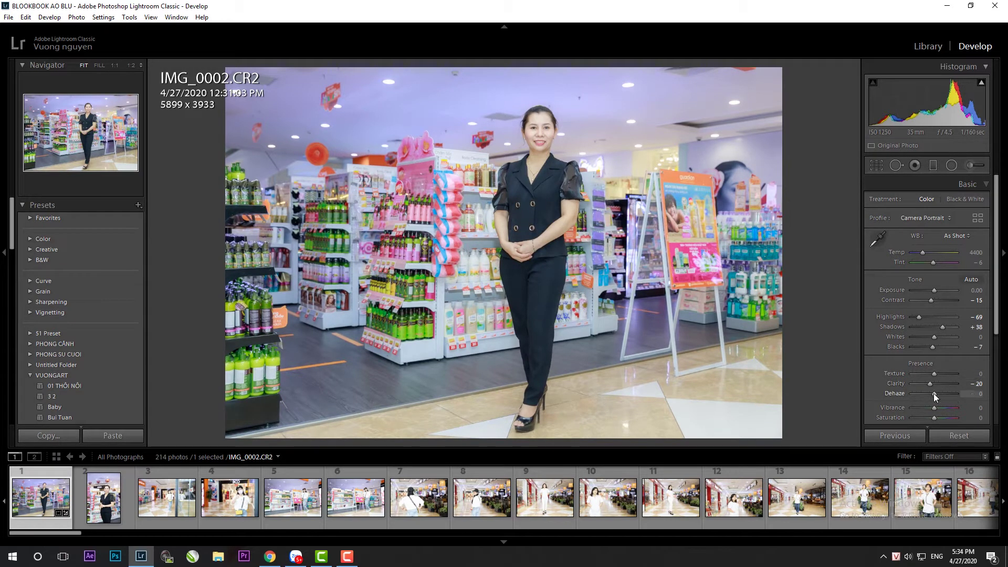
text(5)
key(Tab)
text(20)
key(Return)
Turn off Enable Profile Corrections in Lens Corrections
scroll(1004, 352, down, 5)
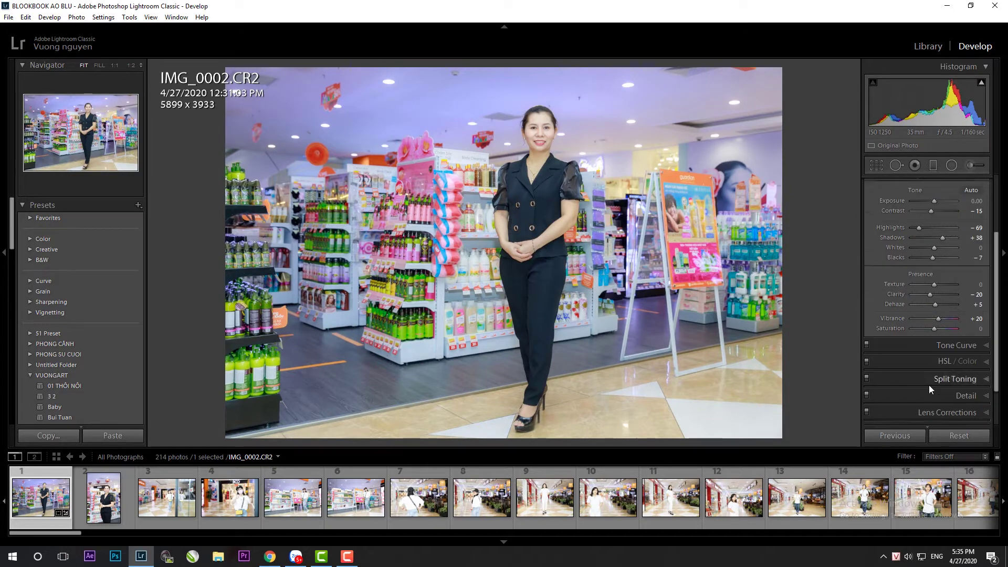
click(901, 364)
click(873, 230)
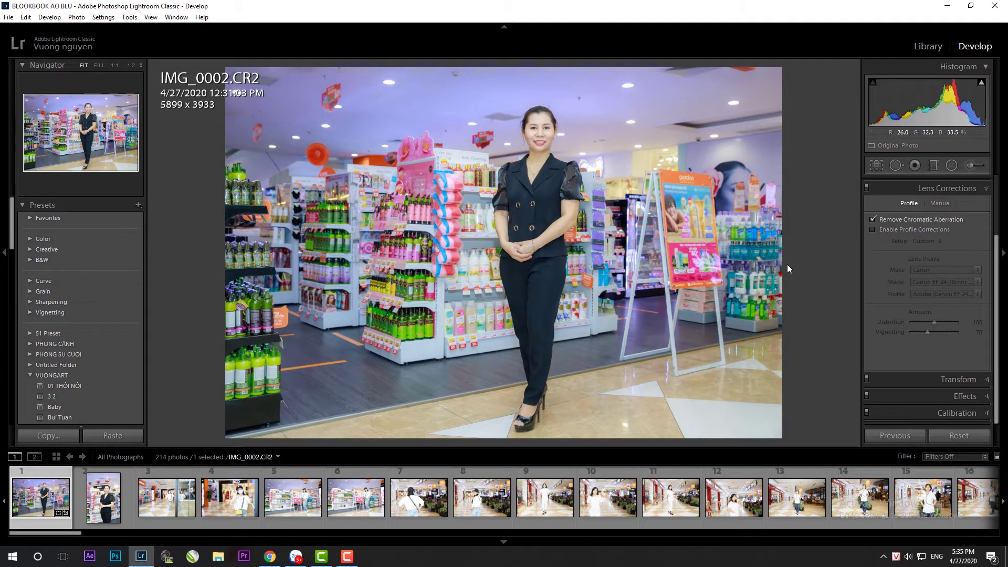
scroll(976, 195, up, 4)
scroll(972, 193, up, 1)
click(972, 185)
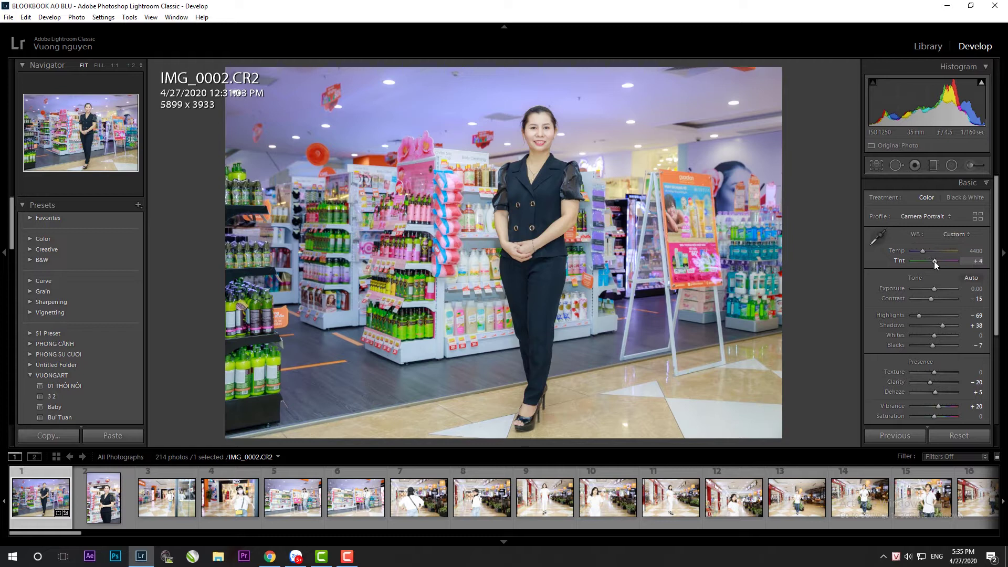
Keep white balance at Temp 4400 and Tint +4, checking before/after
key(Up)
key(Up)
key(Up)
key(Down)
key(Down)
key(Down)
key(Down)
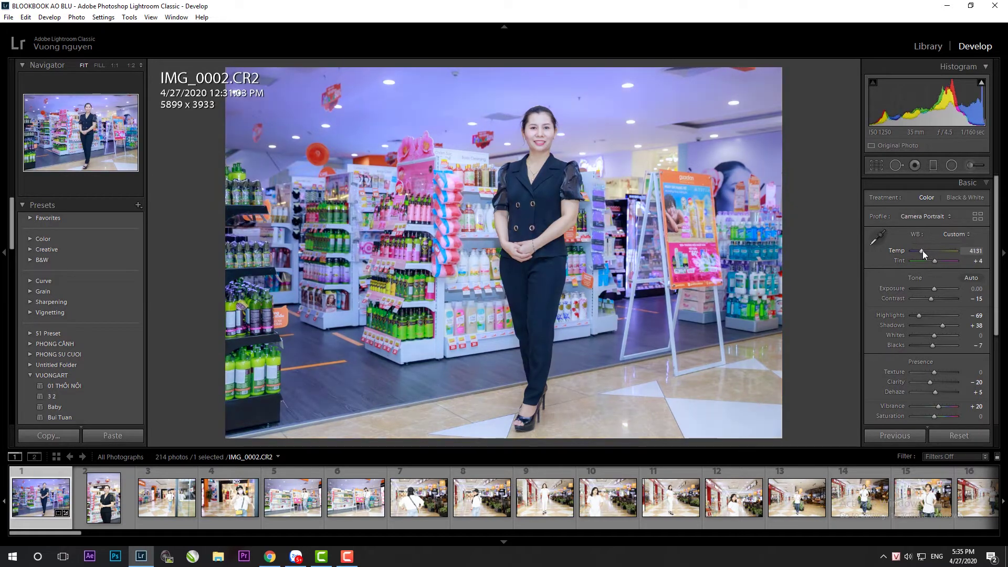
key(Up)
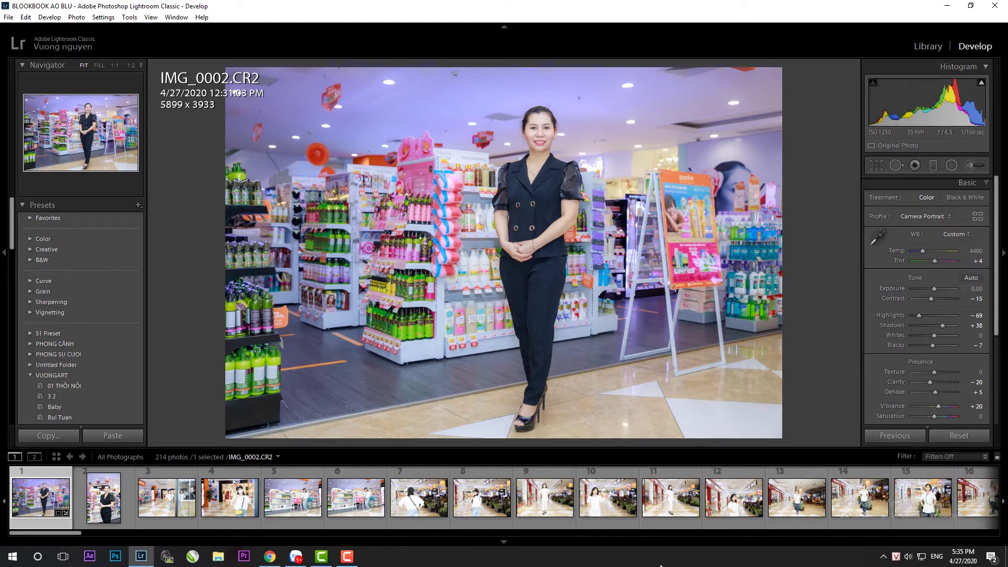
key(y)
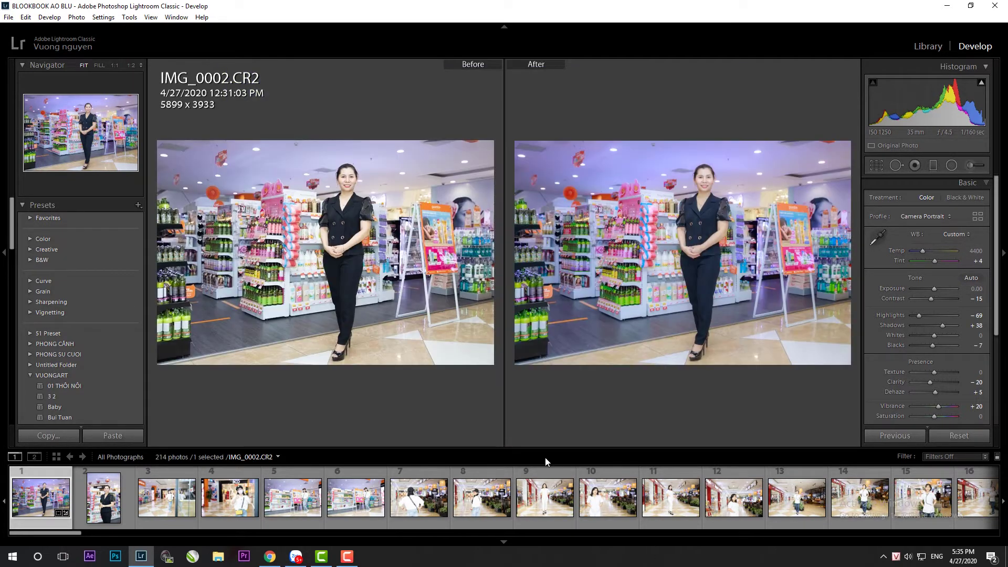
key(y)
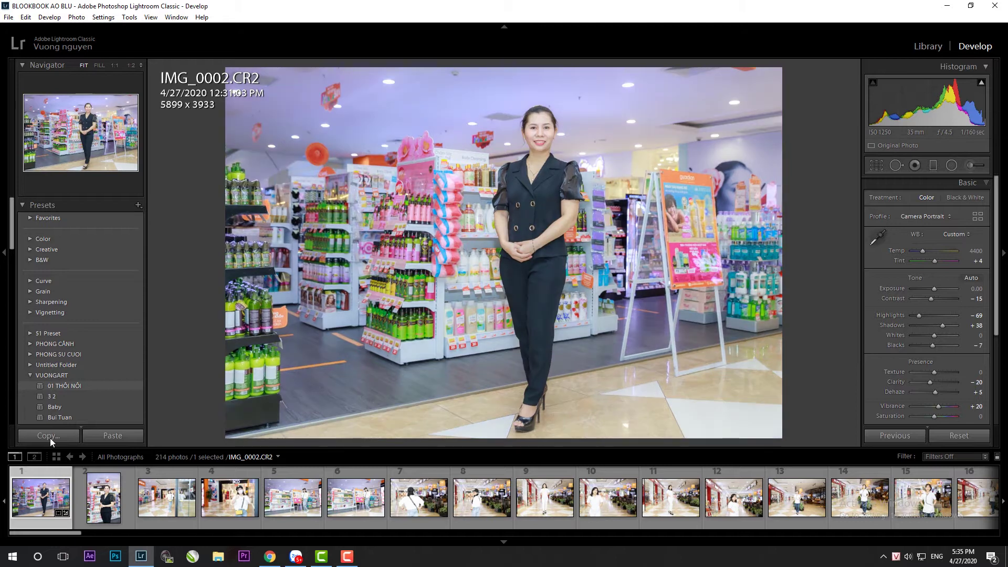
Copy IMG_0002's develop settings and select IMG_0004
key(ctrl+shift+c)
key(Return)
click(104, 497)
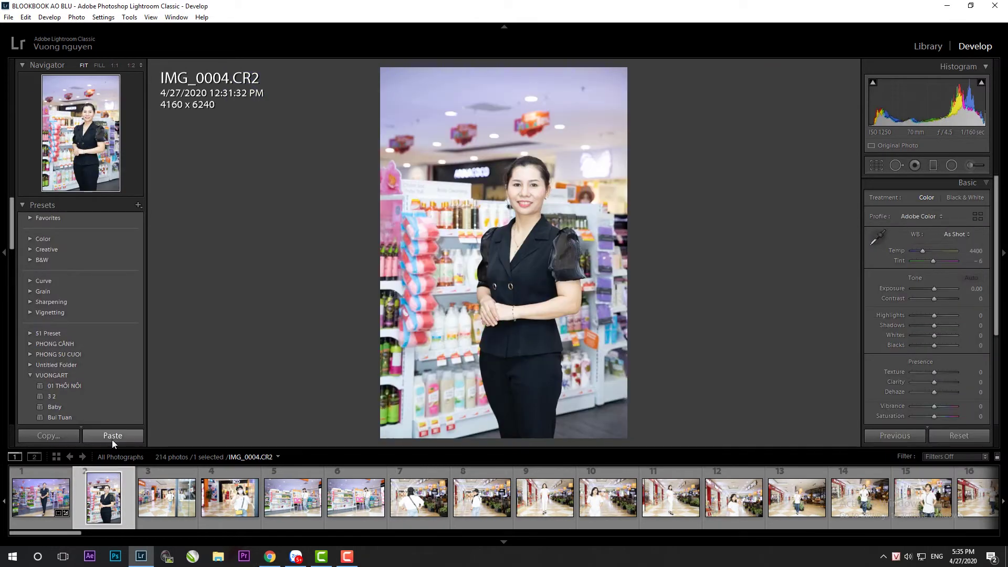
Paste the copied settings onto IMG_0004 and crop tighter around the woman with a slight straighten
click(112, 438)
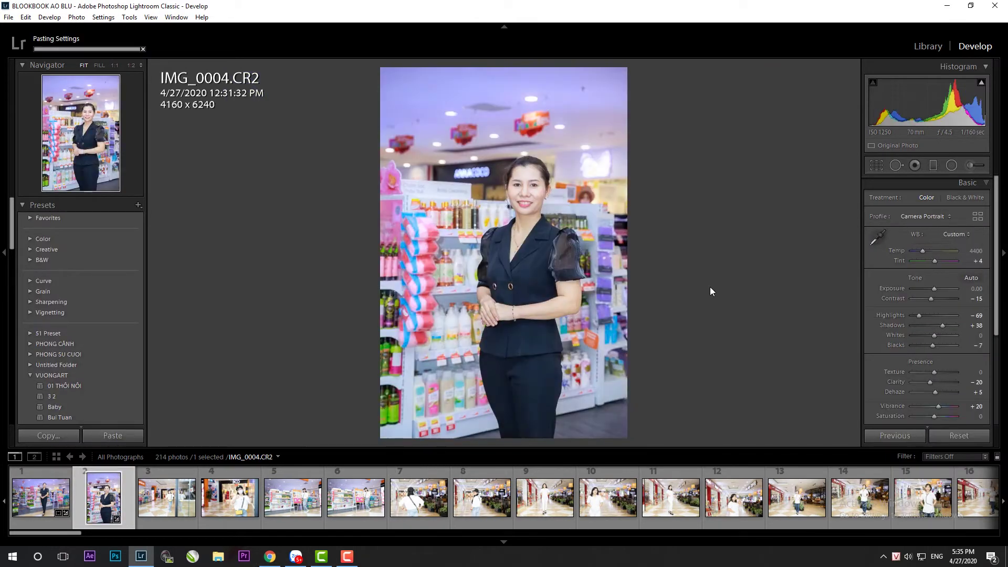
key(r)
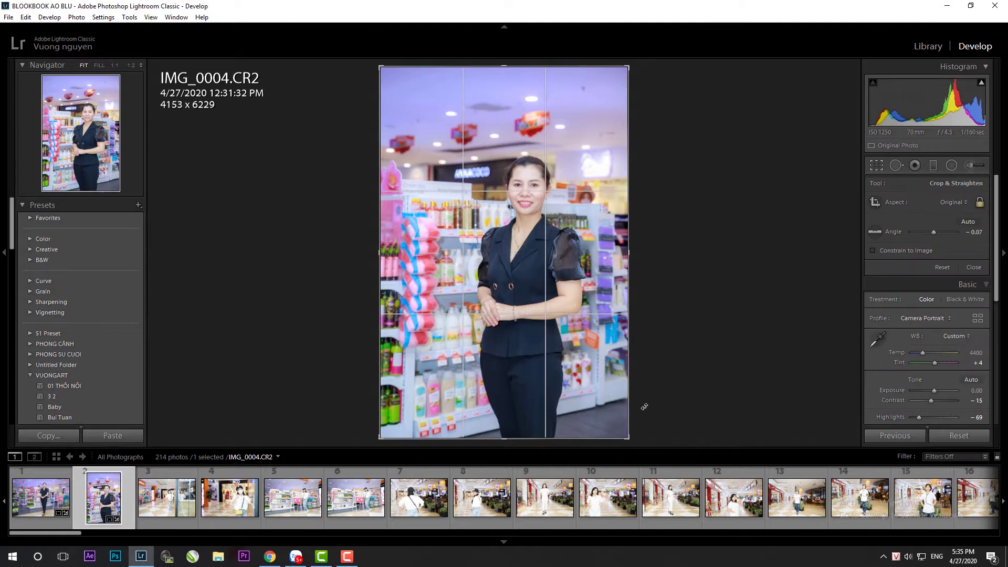
drag(628, 437, 588, 378)
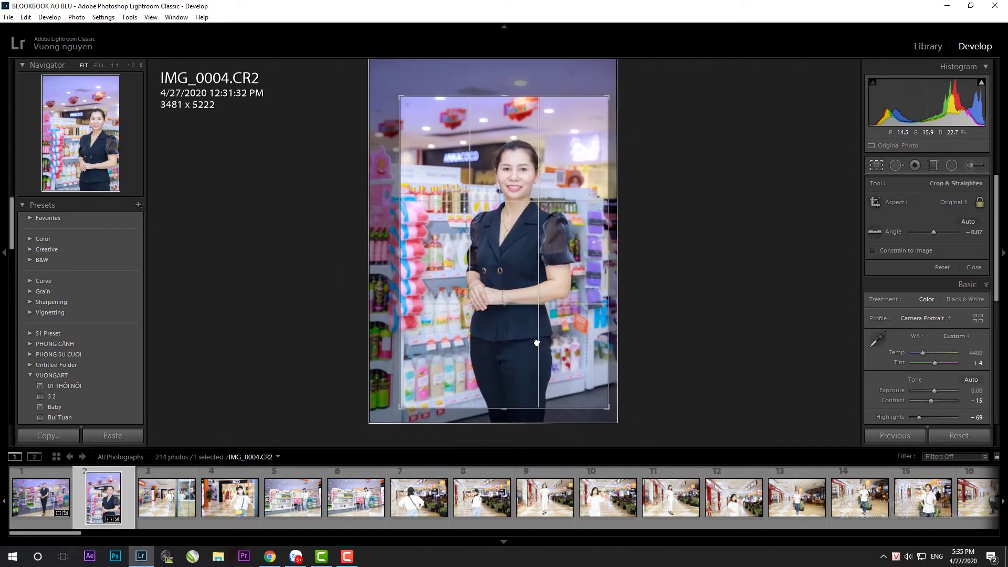
drag(539, 344, 547, 350)
drag(656, 415, 664, 424)
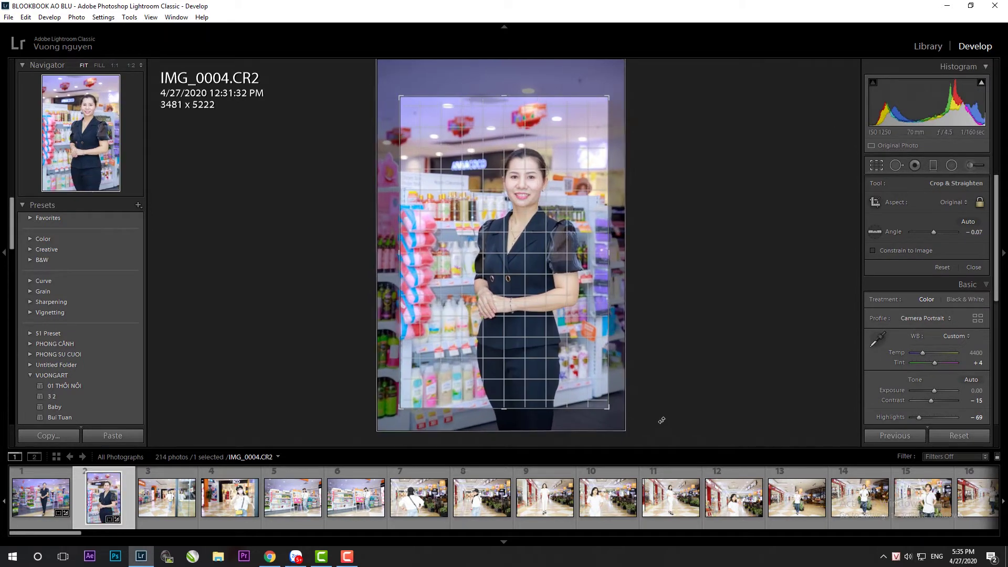
key(Return)
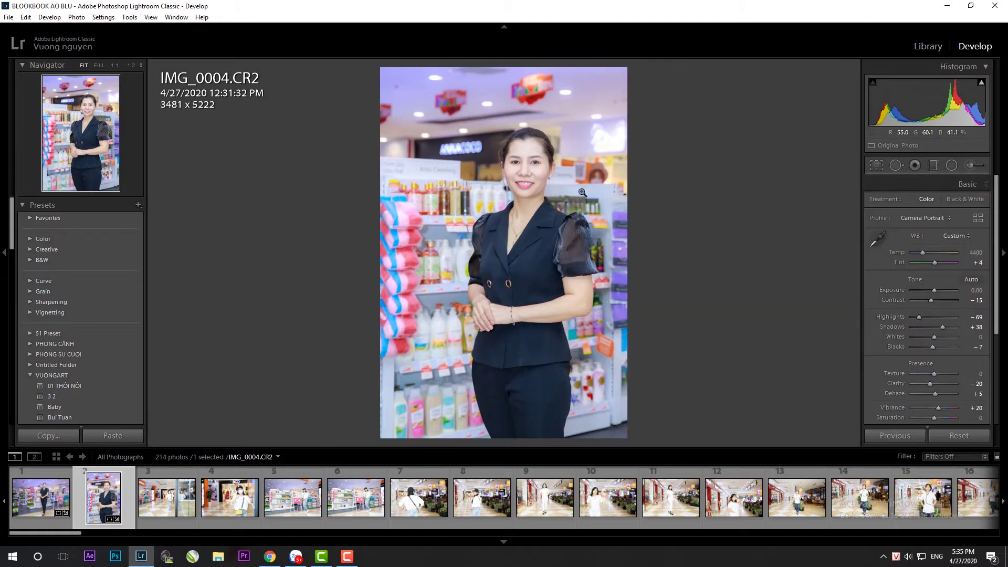
click(582, 193)
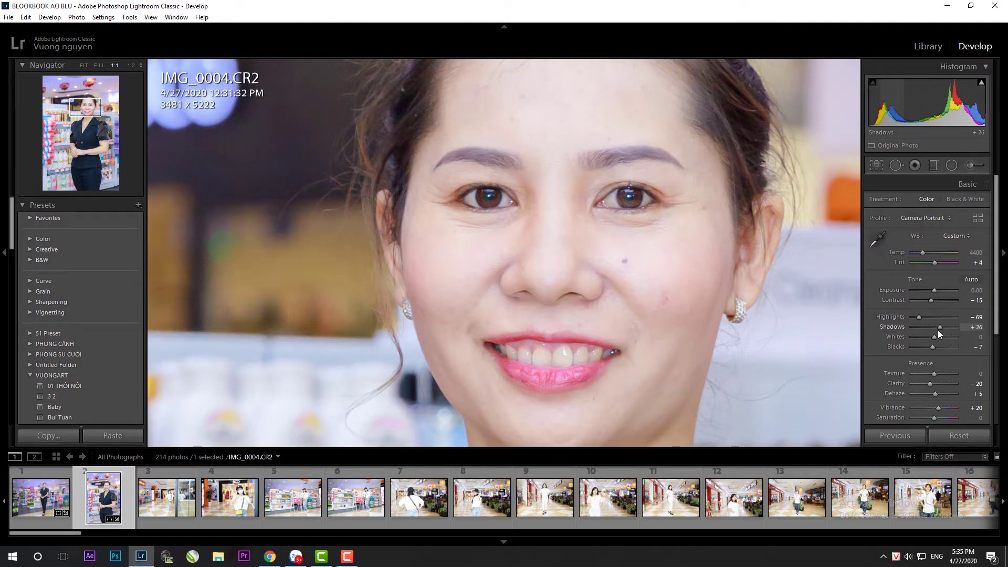
key(z)
Refine the IMG_0004 crop, finishing at 3187 x 4780
key(r)
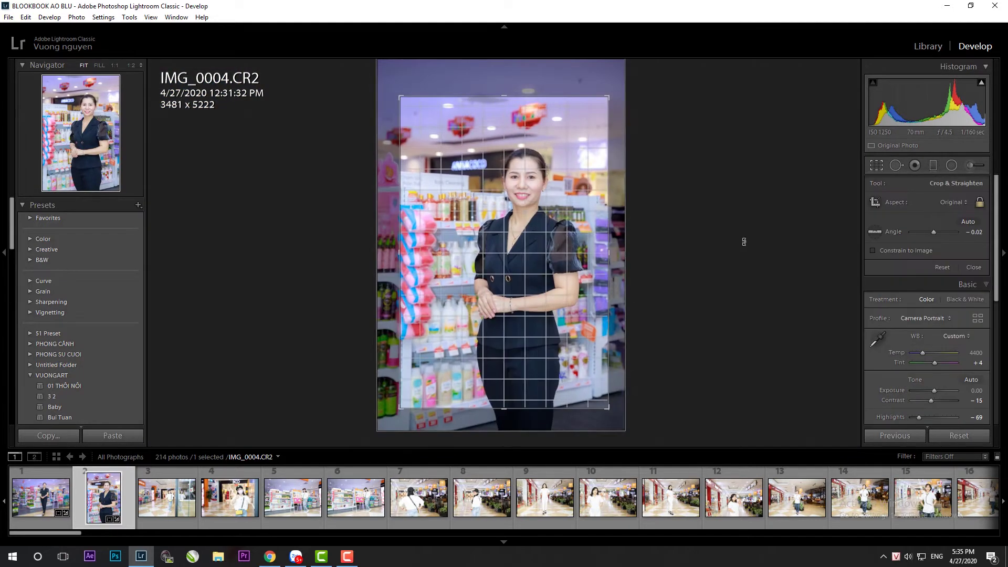
key(Return)
key(r)
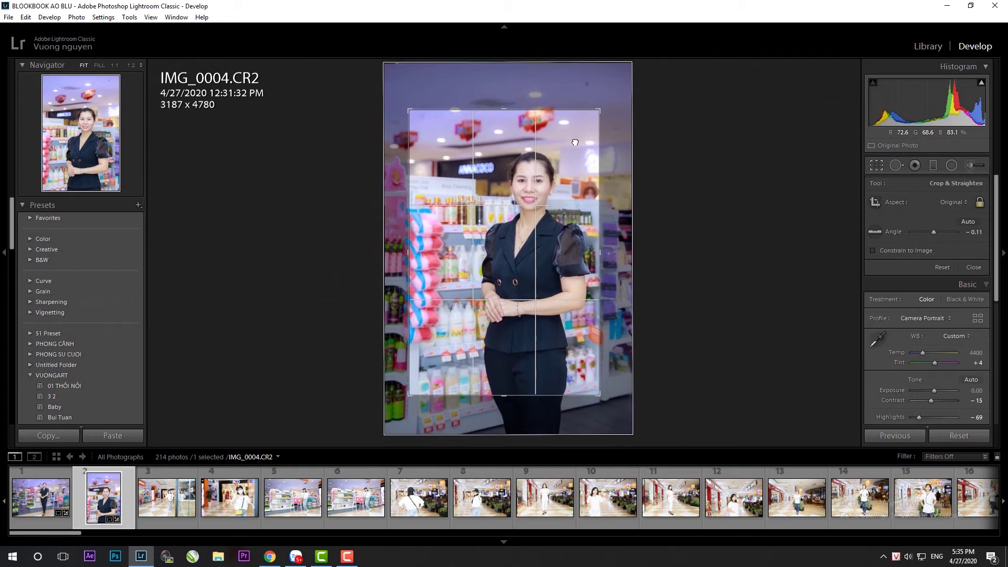
key(Return)
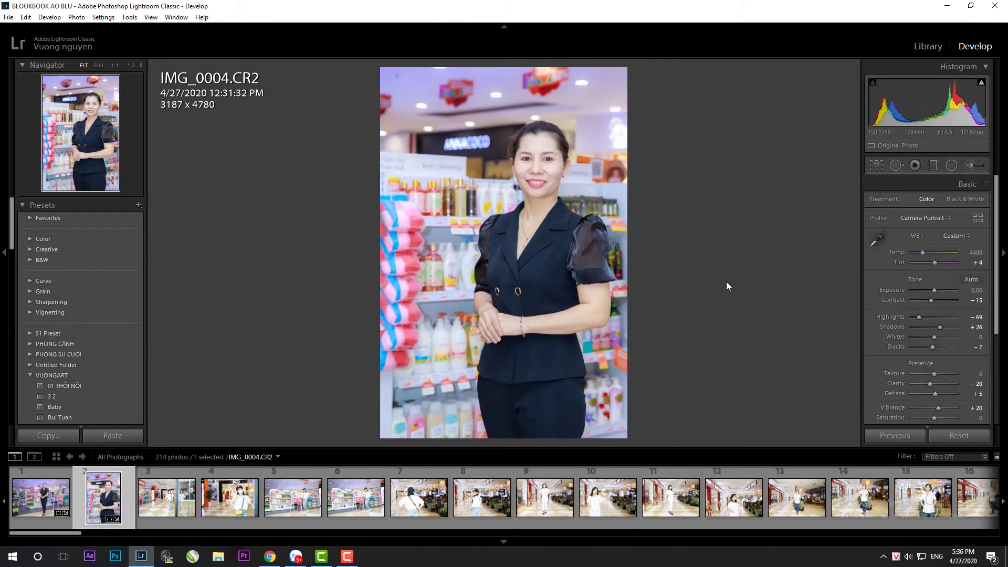
key(r)
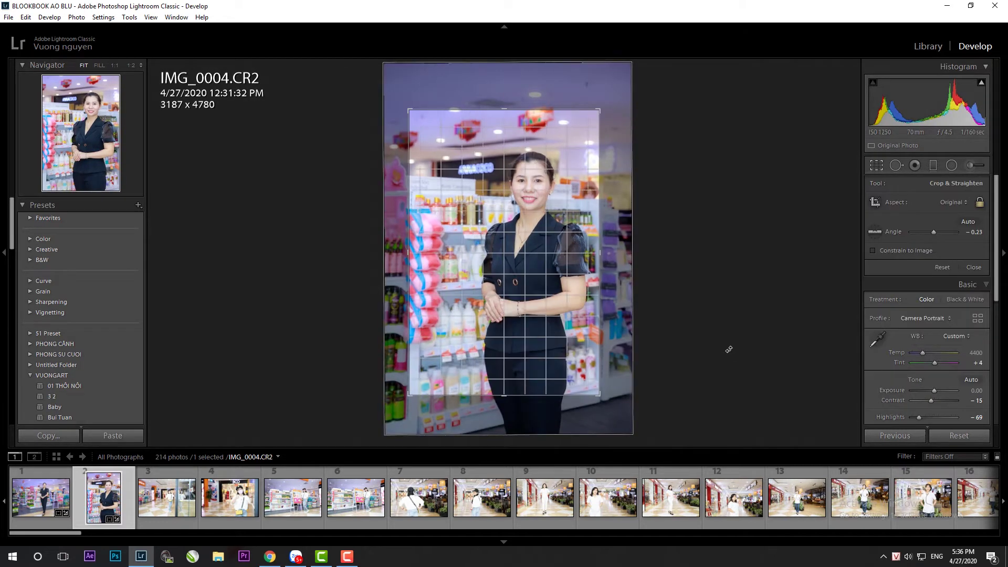
key(Return)
click(176, 512)
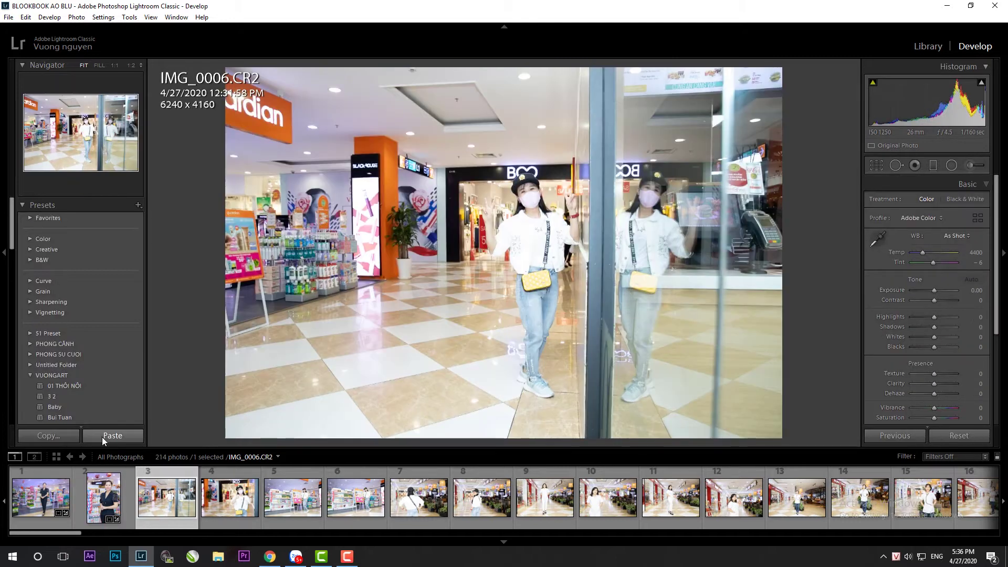
Straighten and crop IMG_0006, then darken its exposure to −0.40
click(102, 436)
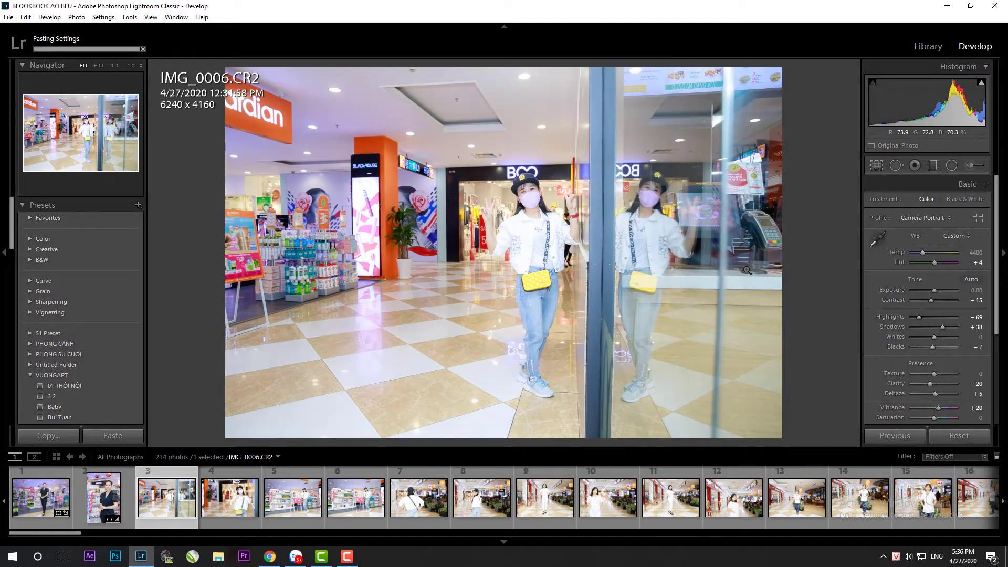
key(r)
drag(815, 282, 813, 286)
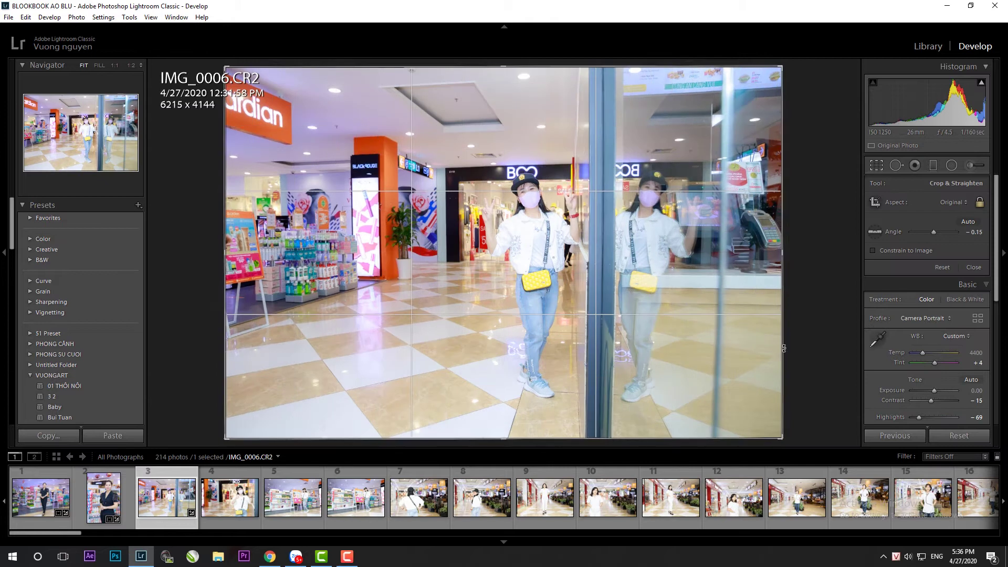
drag(769, 436, 817, 382)
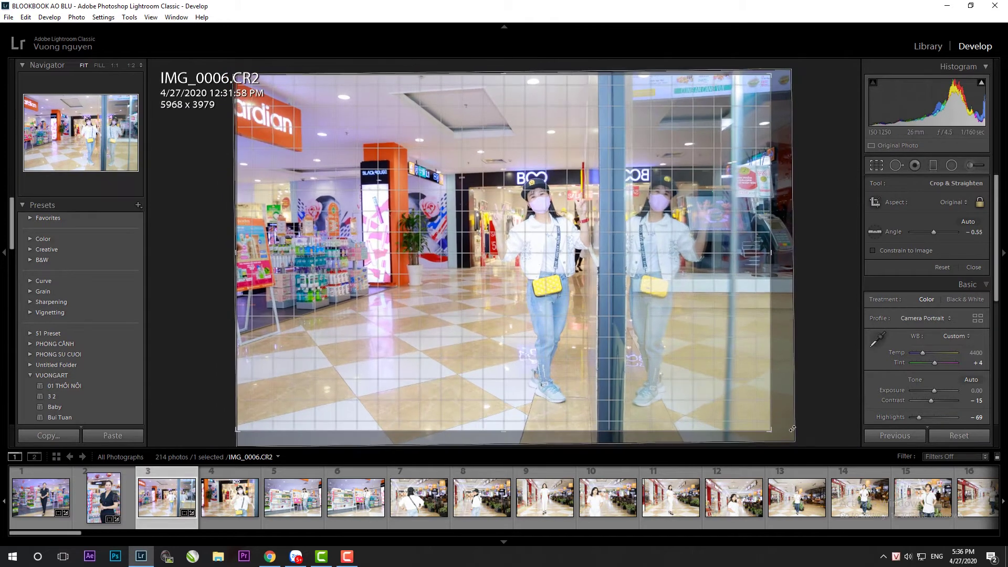
key(Return)
drag(933, 290, 931, 291)
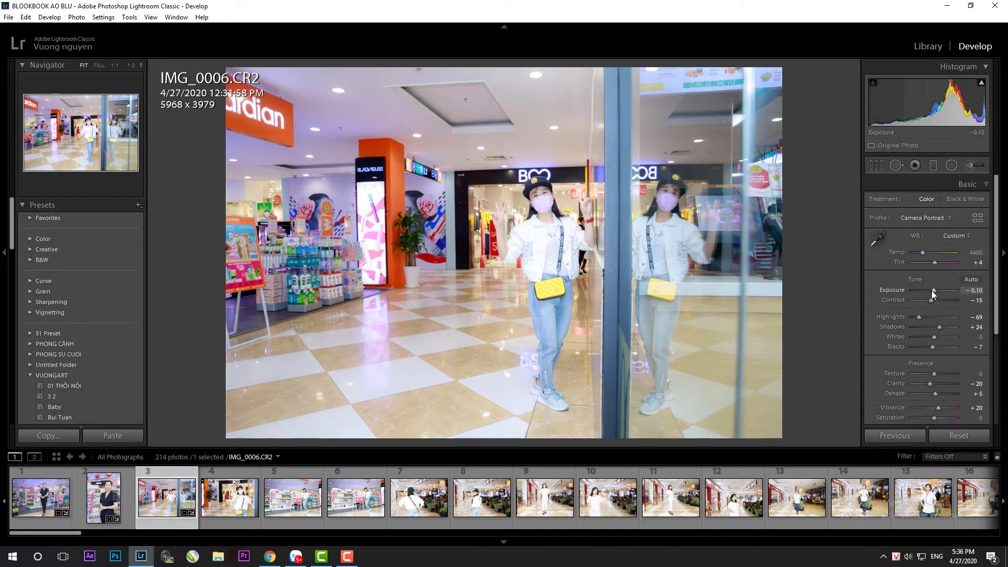
drag(938, 326, 939, 327)
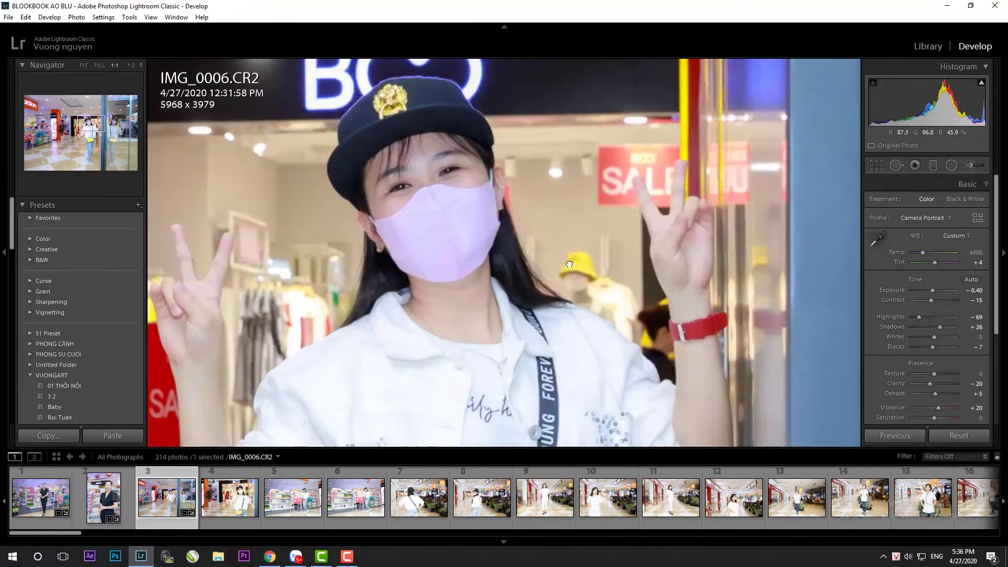
Copy IMG_0006's develop settings and paste them onto IMG_0007
key(ctrl+shift+c)
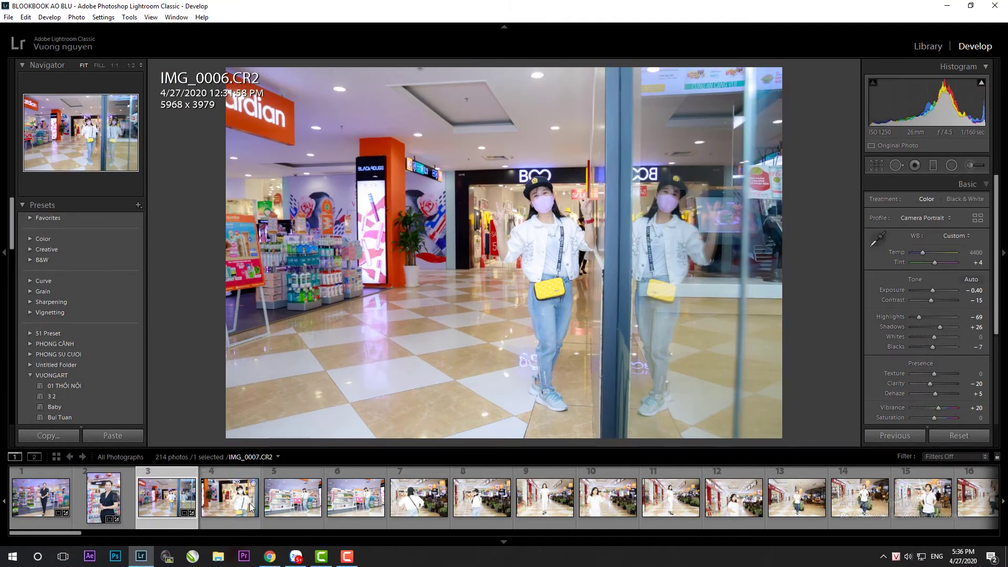
key(Return)
click(245, 499)
key(ctrl+shift+v)
Straighten and crop IMG_0007 to 5776 x 3851, then paste the settings onto IMG_0008
key(r)
drag(823, 336, 823, 338)
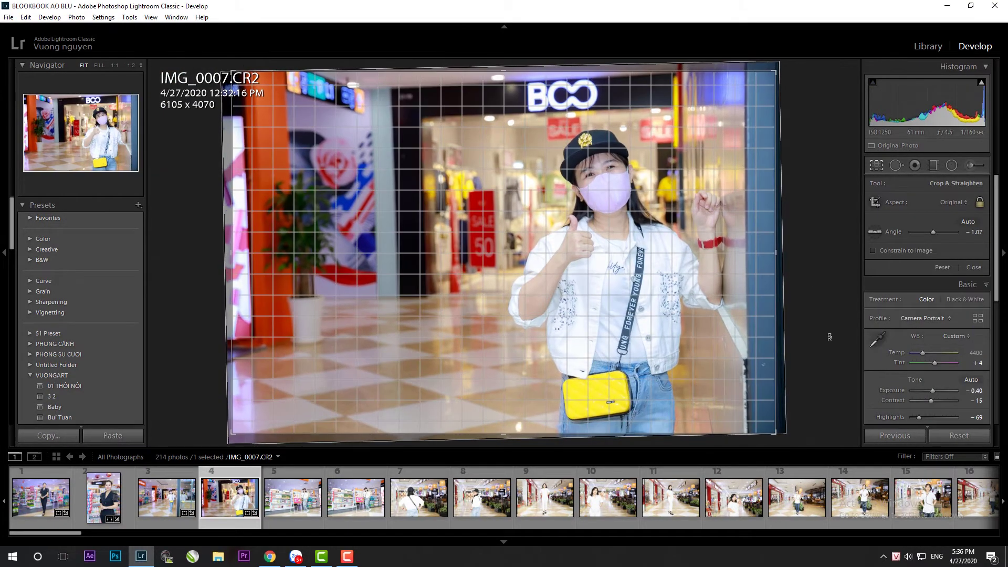
drag(230, 70, 247, 80)
drag(483, 203, 478, 211)
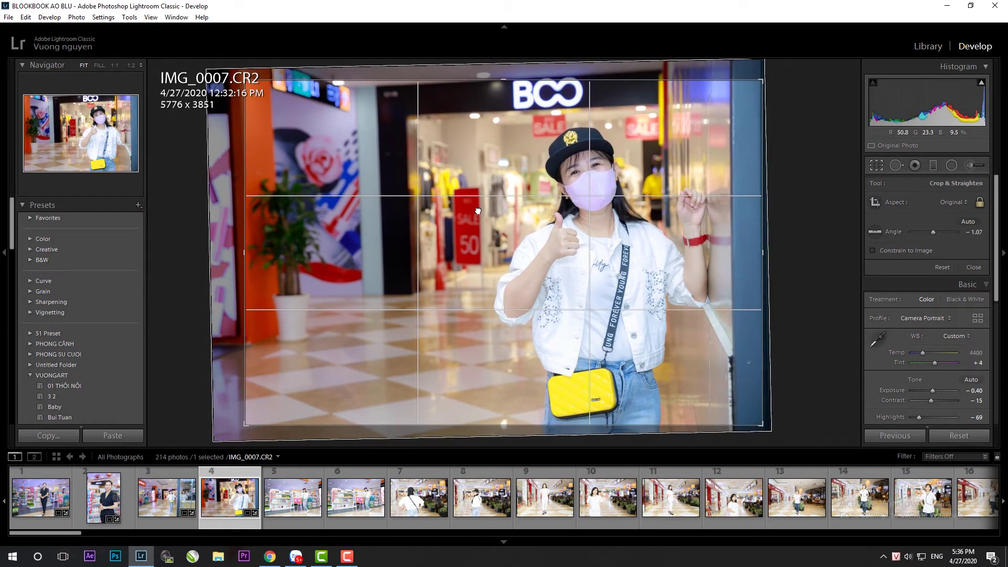
key(Return)
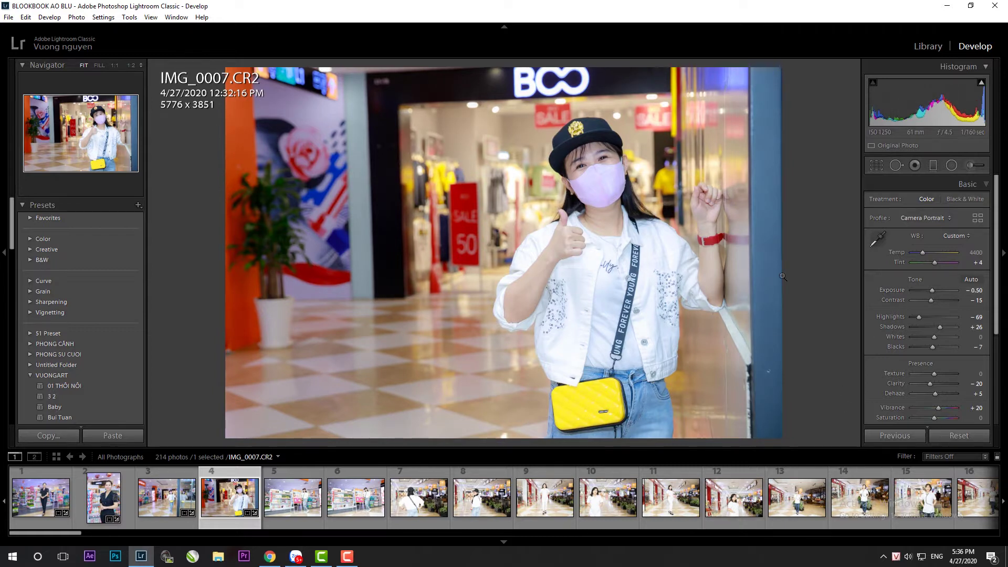
key(r)
drag(770, 210, 759, 178)
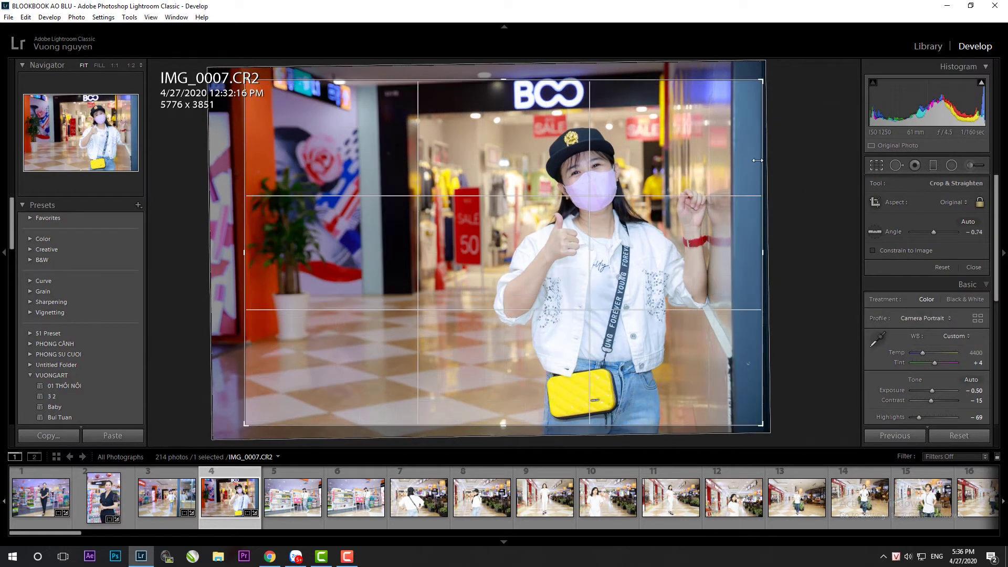
key(Return)
key(Right)
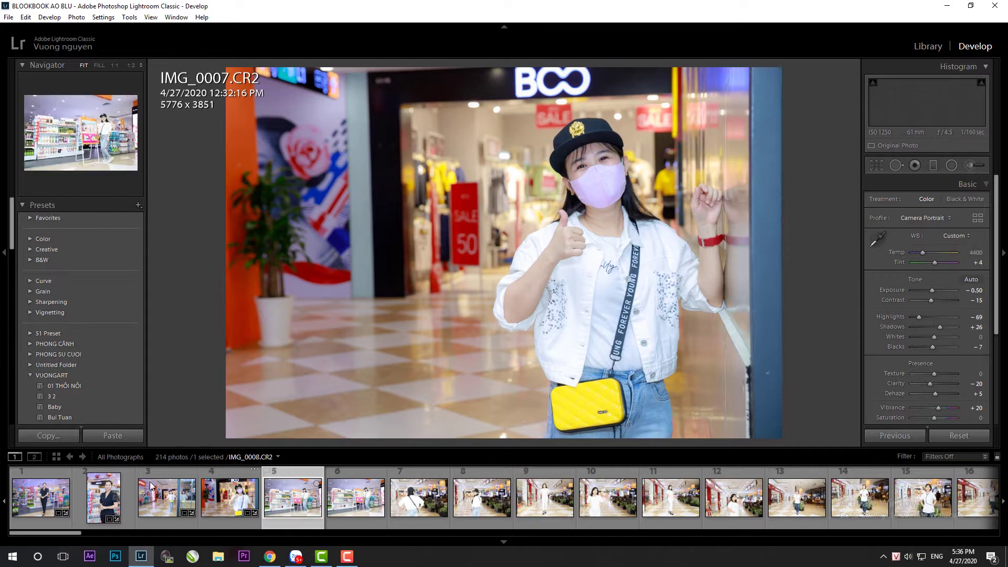
key(ctrl+shift+v)
Tighten the crop on IMG_0008 from the top-right corner
key(r)
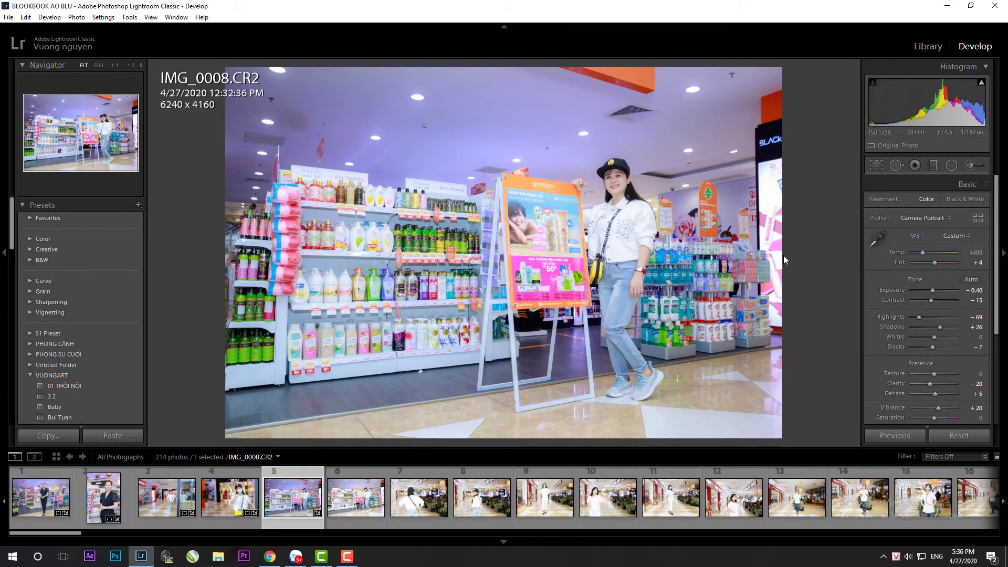
drag(780, 67, 763, 79)
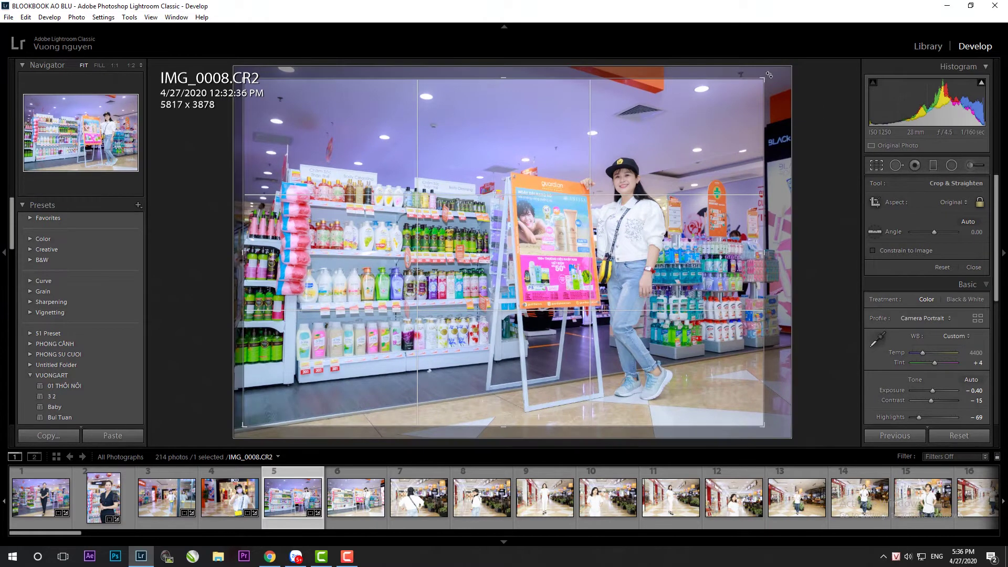
drag(763, 79, 758, 82)
key(Return)
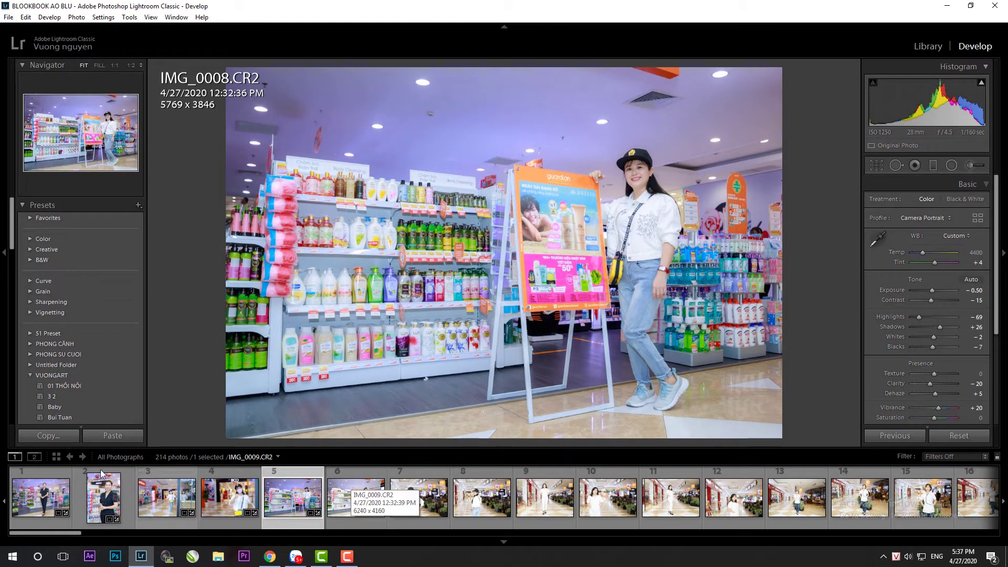
Paste the copied settings onto IMG_0009, then rotate and tighten its crop
click(353, 513)
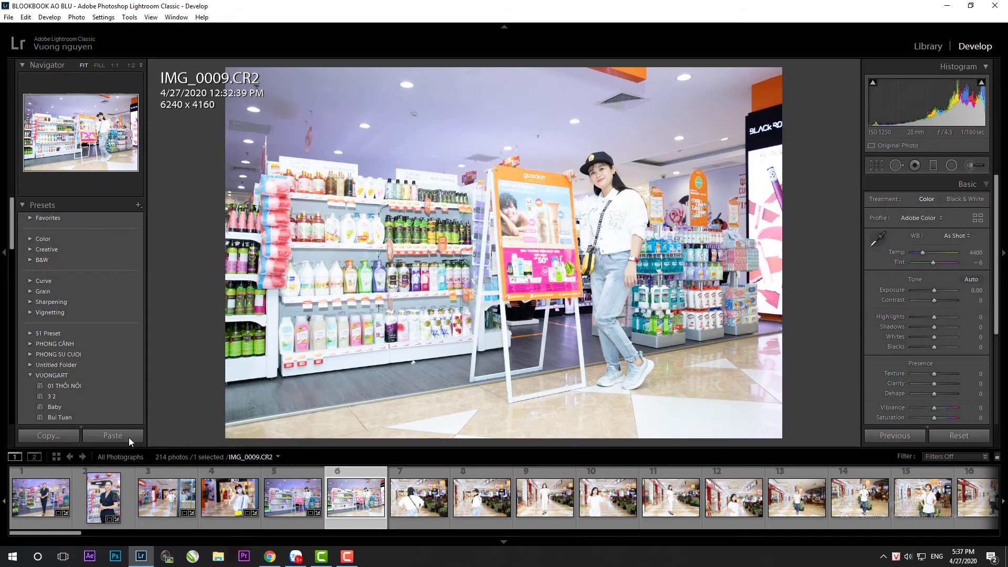
click(128, 436)
key(r)
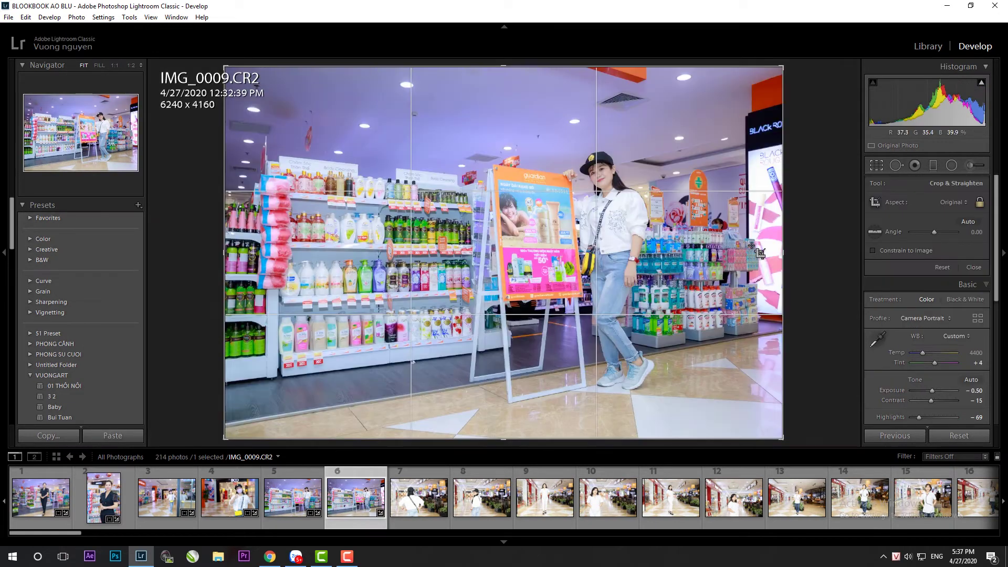
drag(815, 219, 700, 110)
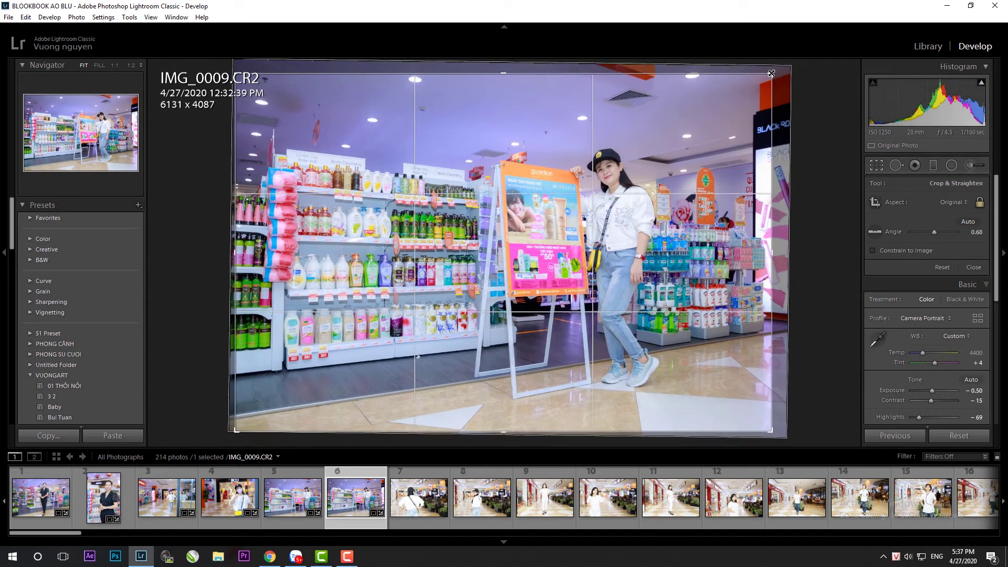
key(Right)
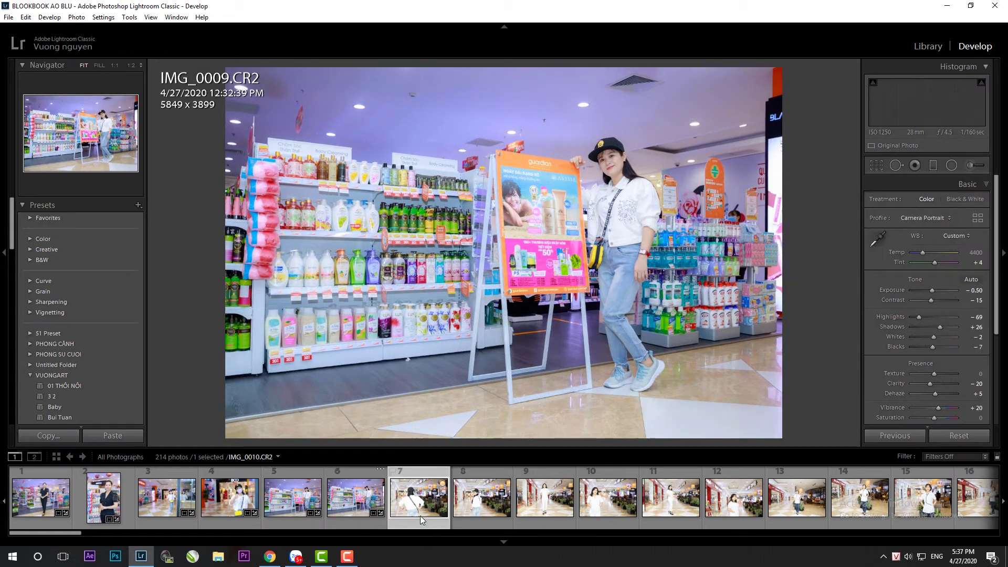
Straighten IMG_0011, crop it to 5654 x 3769, and raise its Tint to +9
key(Right)
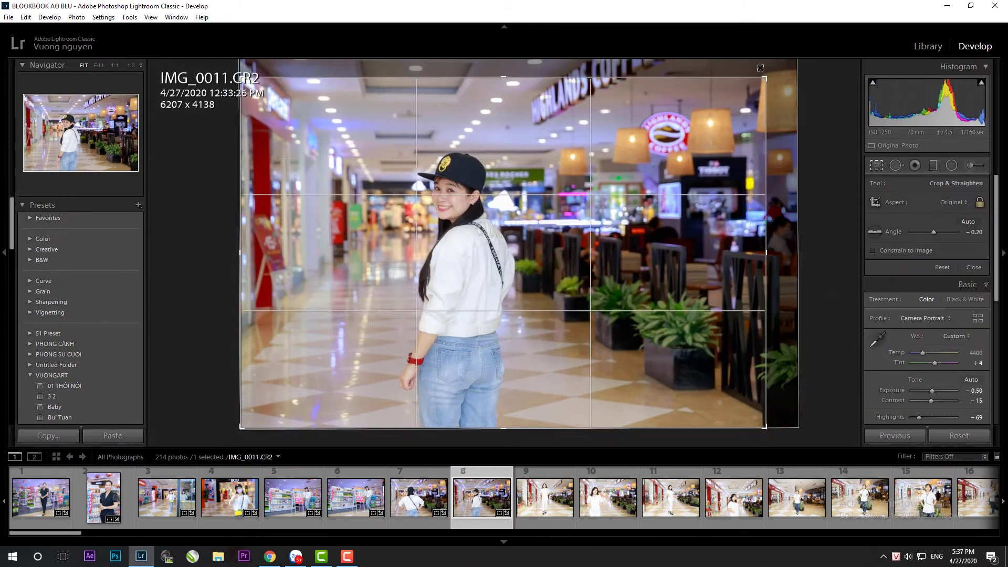
drag(760, 68, 721, 113)
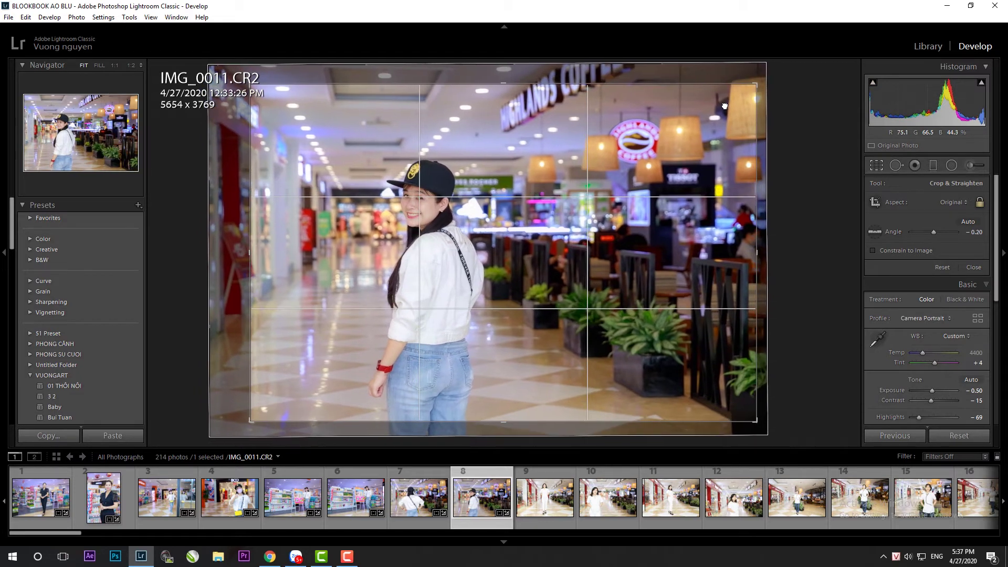
key(Return)
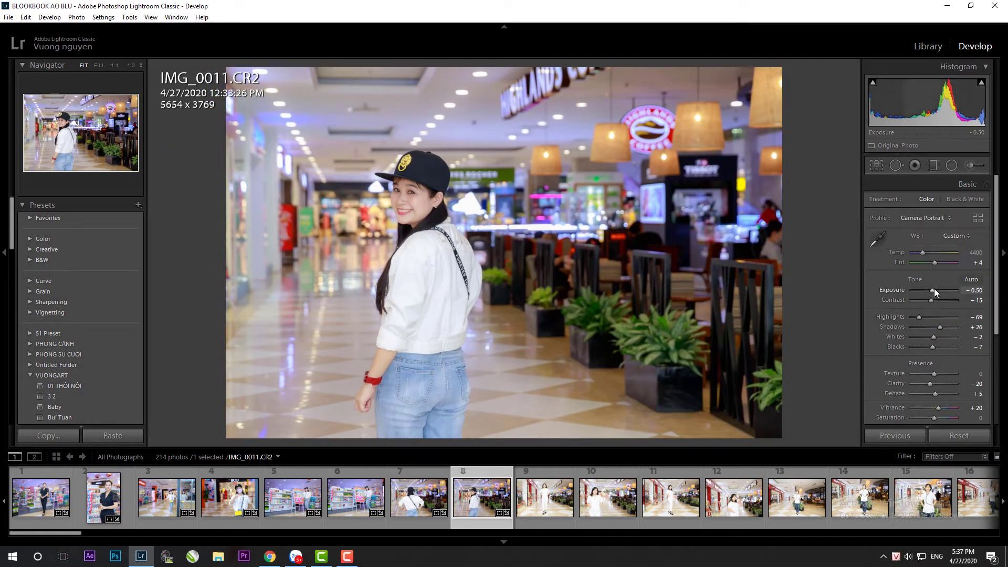
click(933, 266)
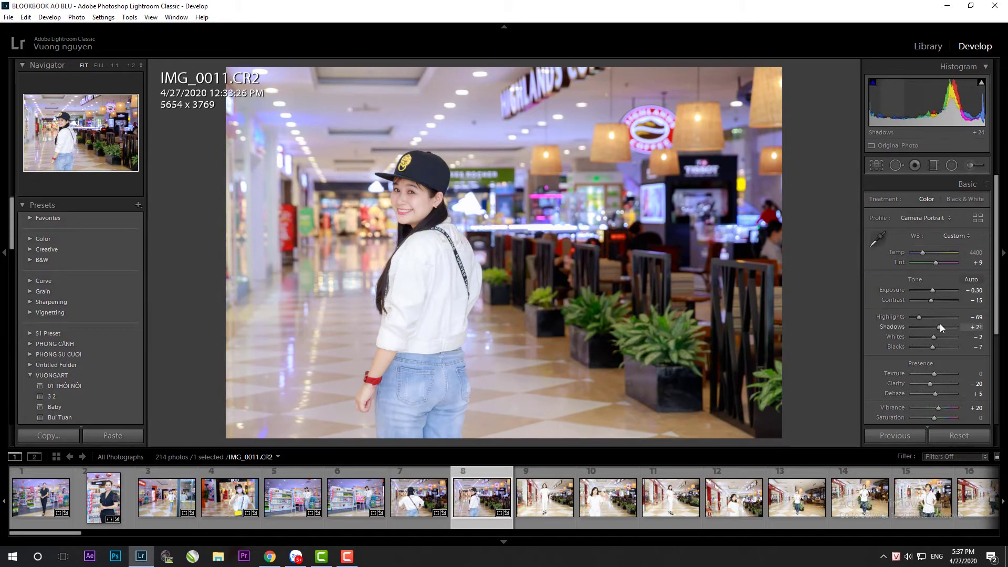
click(551, 502)
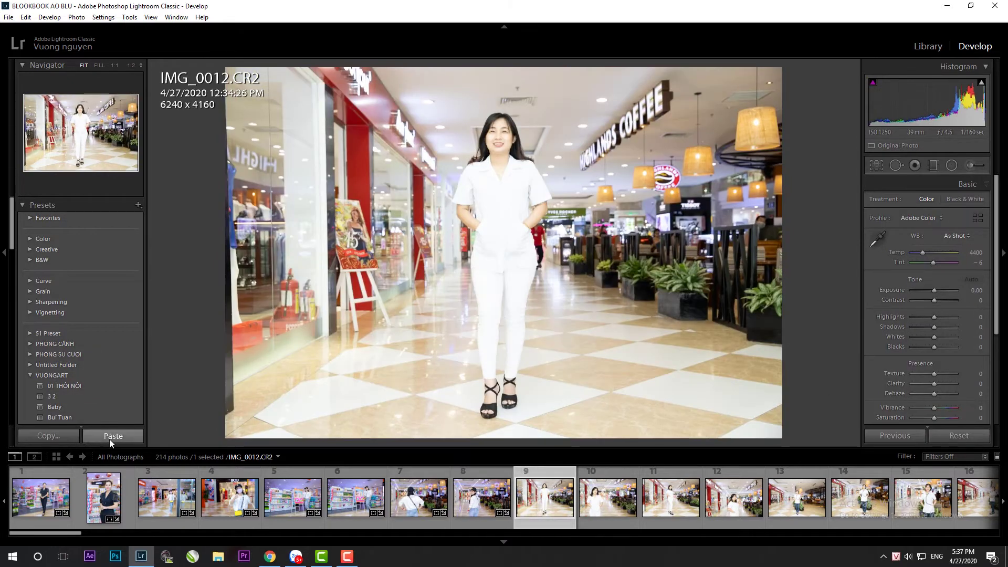
Paste the copied settings onto IMG_0012, straighten it slightly and tighten its crop
click(109, 439)
key(r)
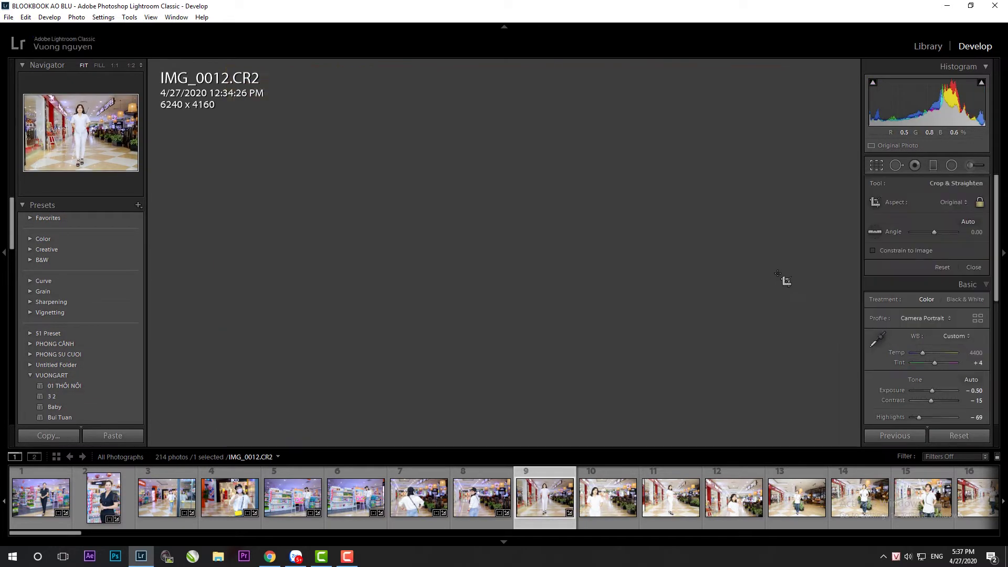
drag(785, 281, 785, 283)
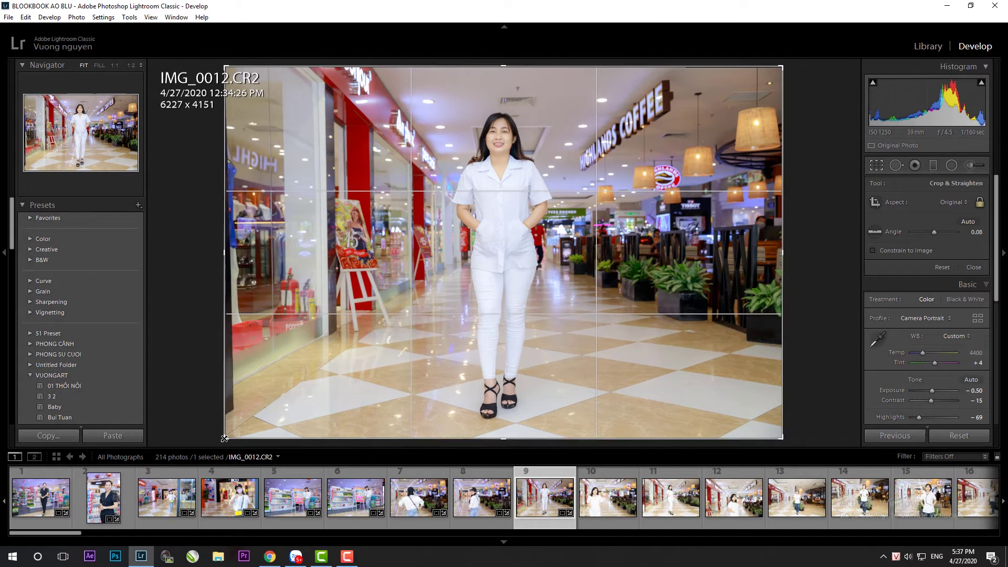
drag(224, 438, 239, 428)
key(r)
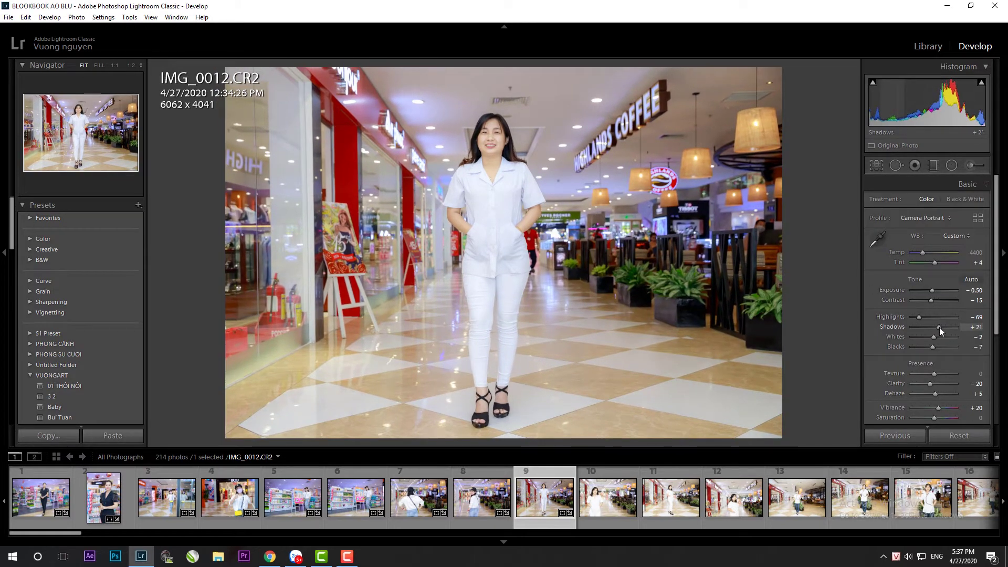
Straighten IMG_0014 with a slight rotation, undoing an accidental tiny crop
click(614, 519)
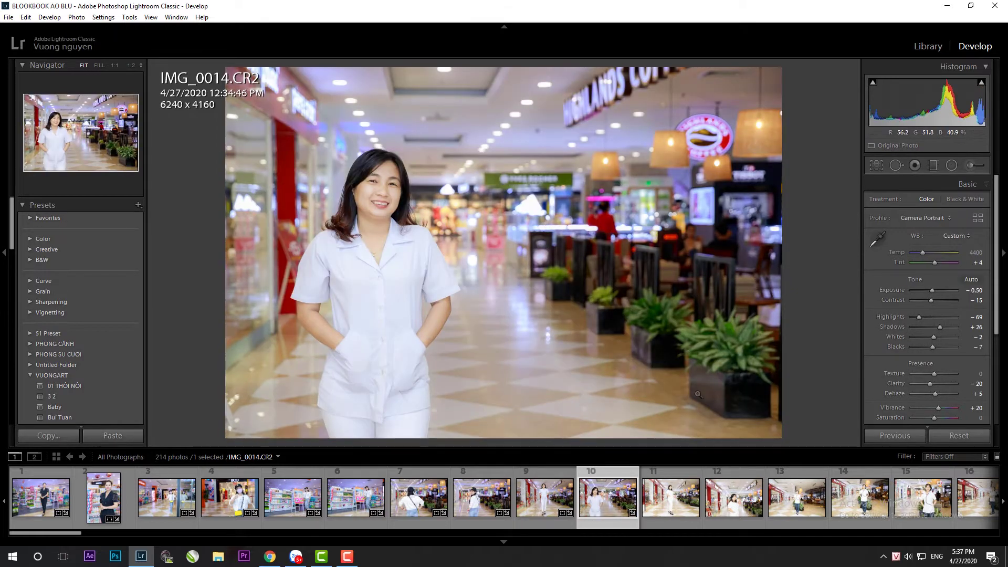
key(r)
drag(704, 312, 712, 309)
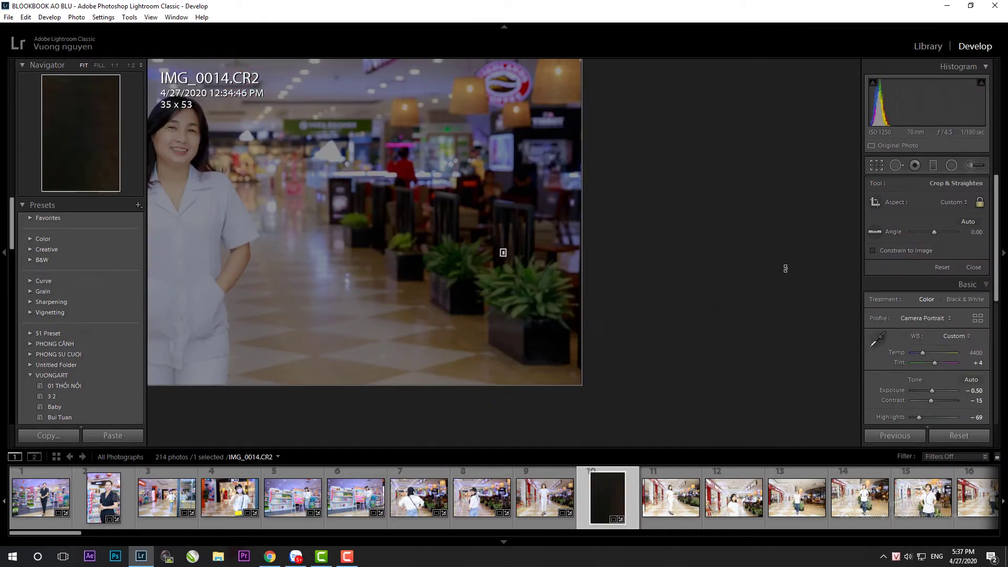
key(ctrl+z)
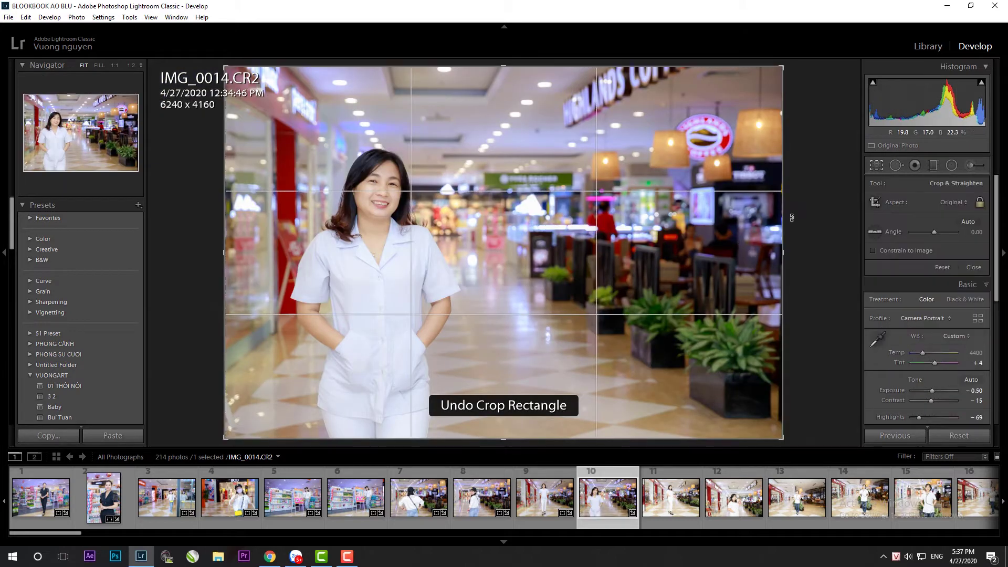
mouse_move(786, 66)
mouse_down()
mouse_move(779, 70)
mouse_move(806, 187)
mouse_up()
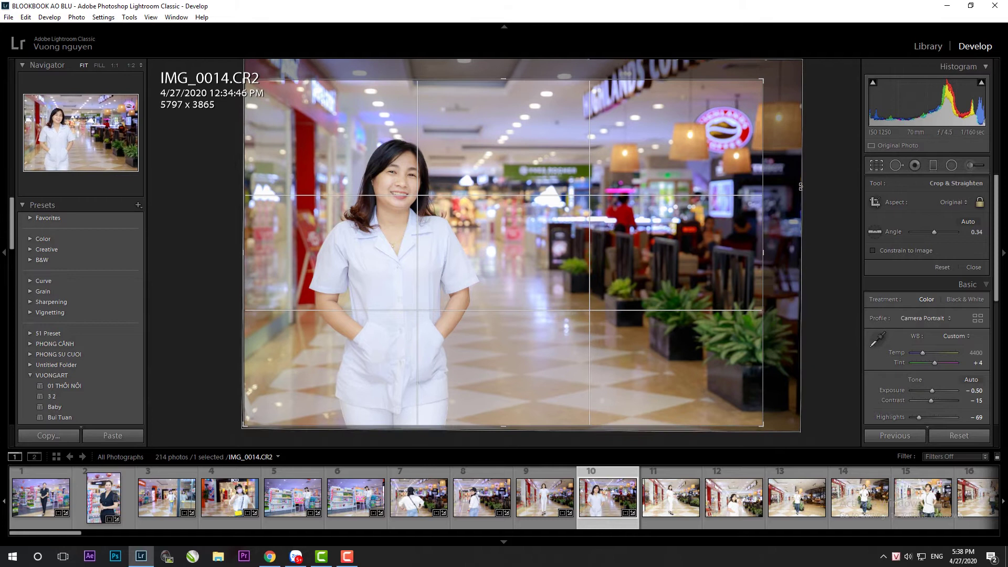
key(Return)
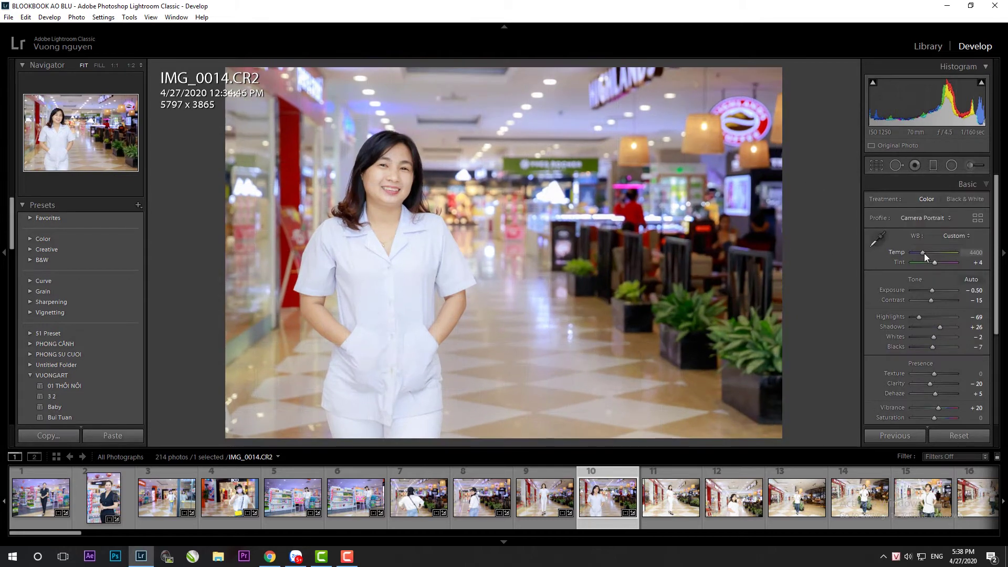
Confirm the next photo's crop, then tighten and reposition IMG_0017's crop around the woman
key(Right)
key(r)
key(Return)
click(719, 504)
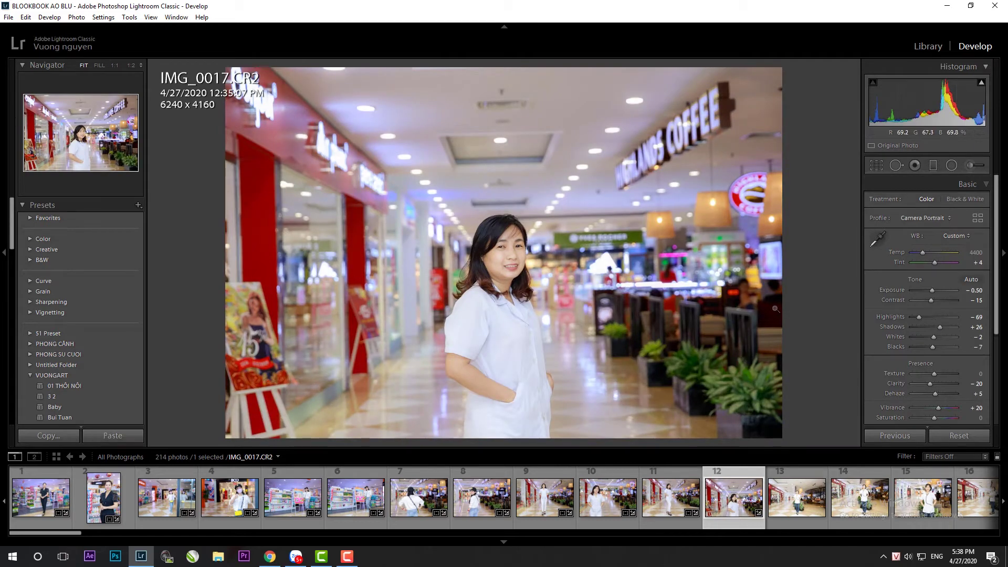
key(r)
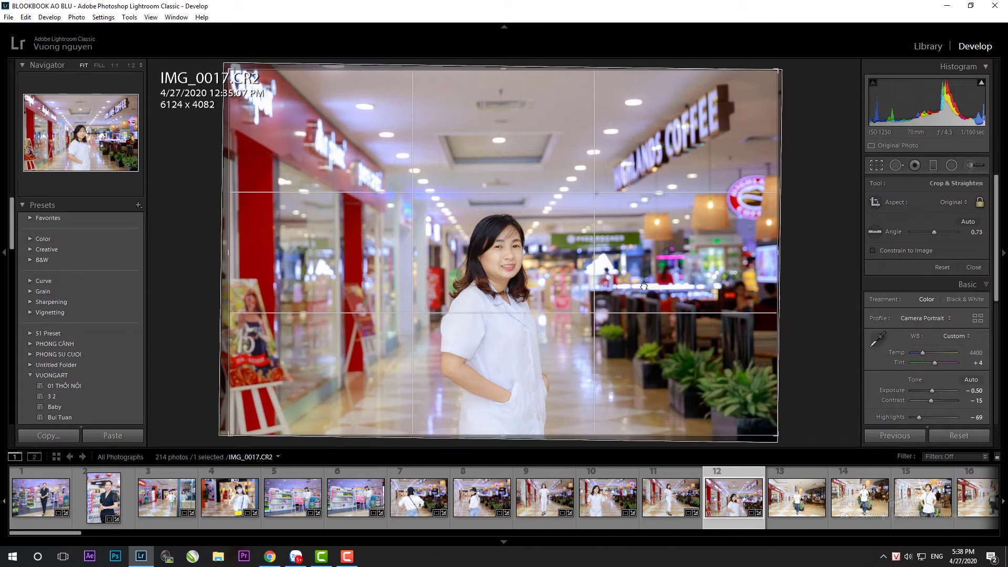
mouse_move(244, 114)
mouse_down()
mouse_move(460, 124)
mouse_move(642, 151)
mouse_up()
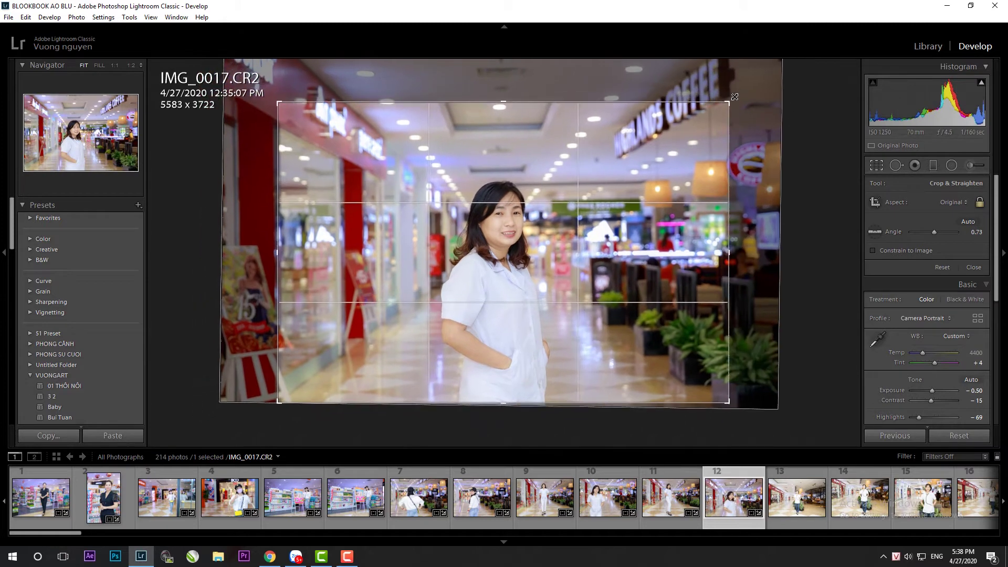
drag(642, 150, 760, 224)
key(Return)
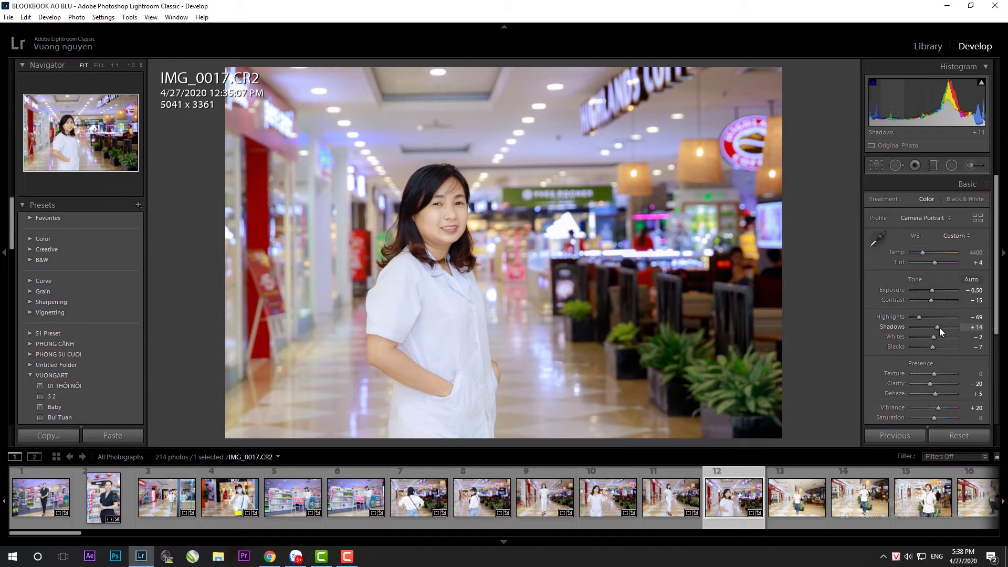
Paste settings onto IMG_0019 and IMG_0021, enlarge IMG_0021's crop, and raise its Shadows to +36
key(Right)
click(102, 439)
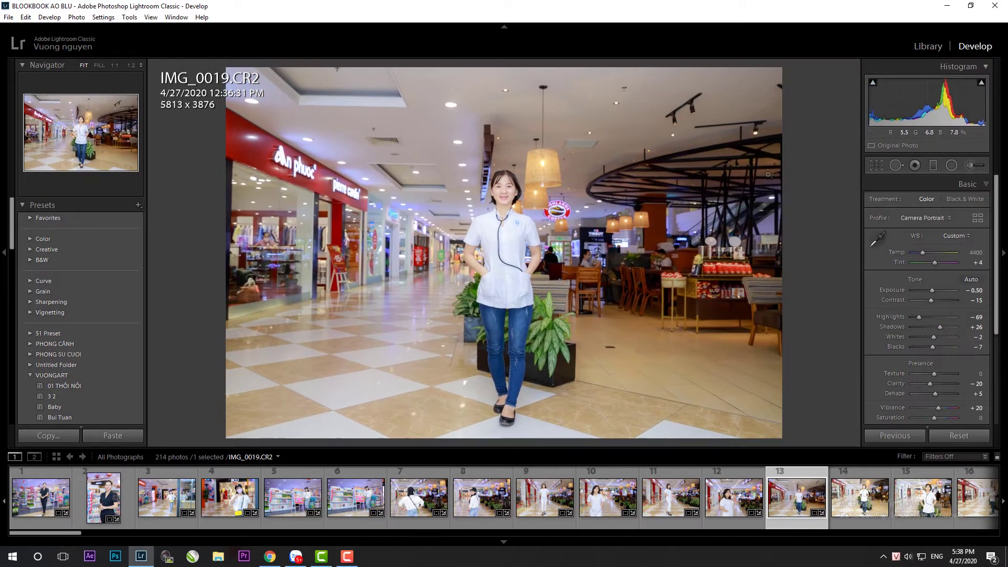
key(Right)
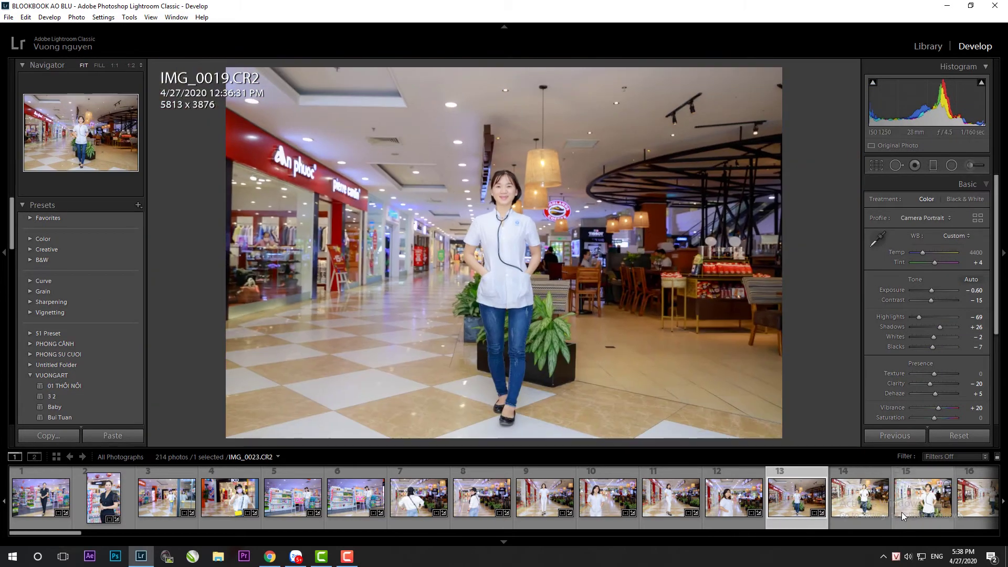
click(887, 437)
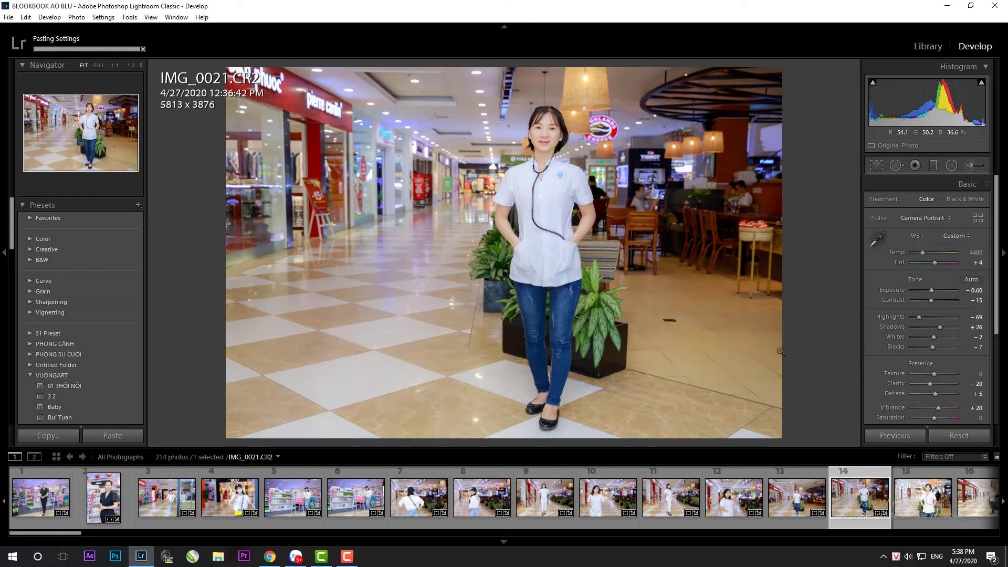
key(r)
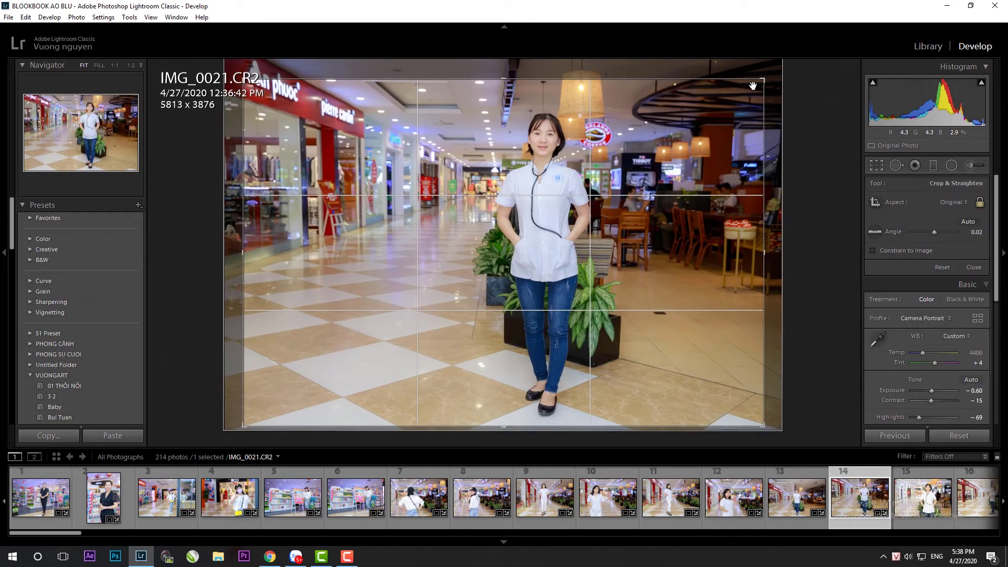
drag(763, 79, 782, 59)
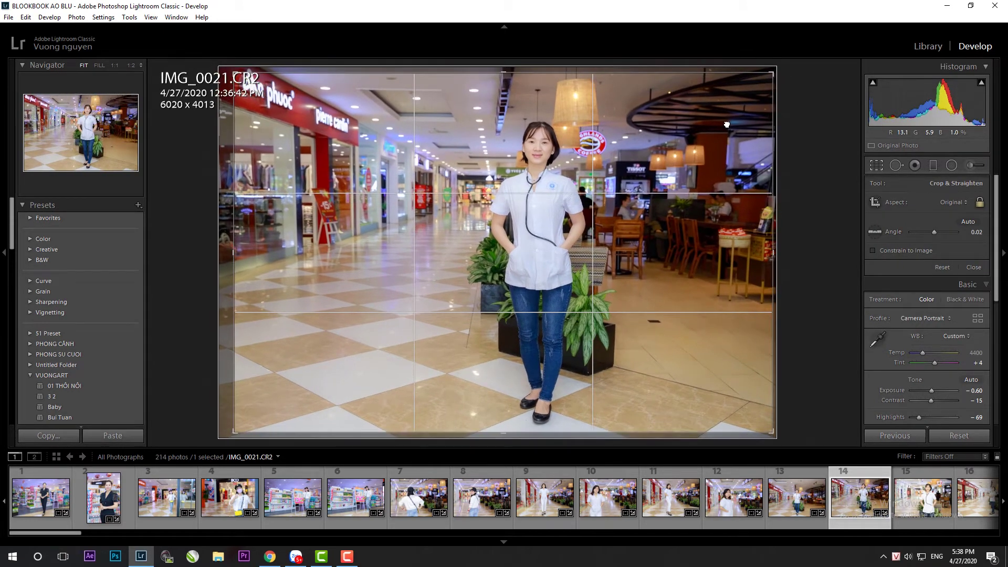
key(r)
drag(939, 326, 941, 326)
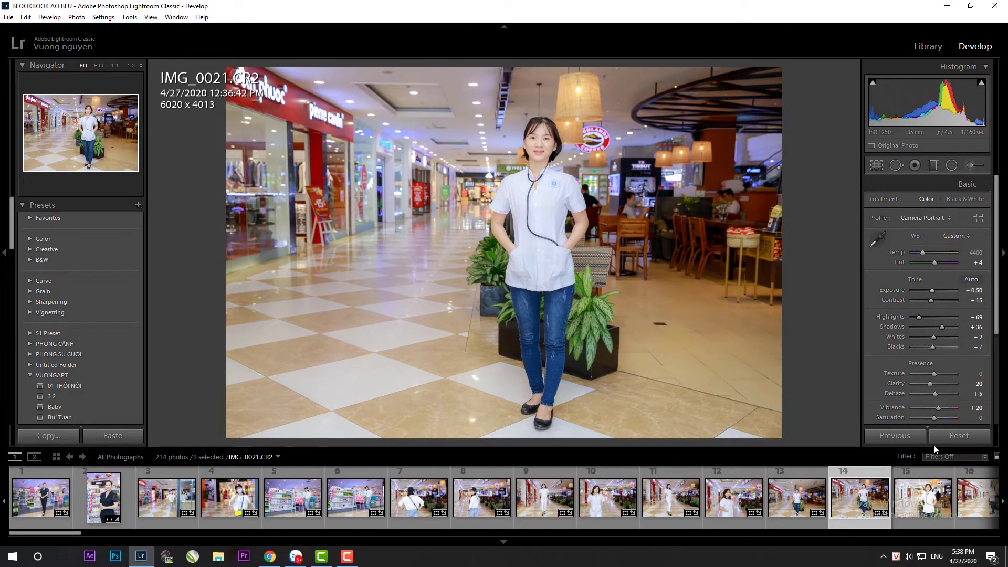
Paste the copied settings onto IMG_0023 and straighten it slightly
click(925, 512)
click(105, 437)
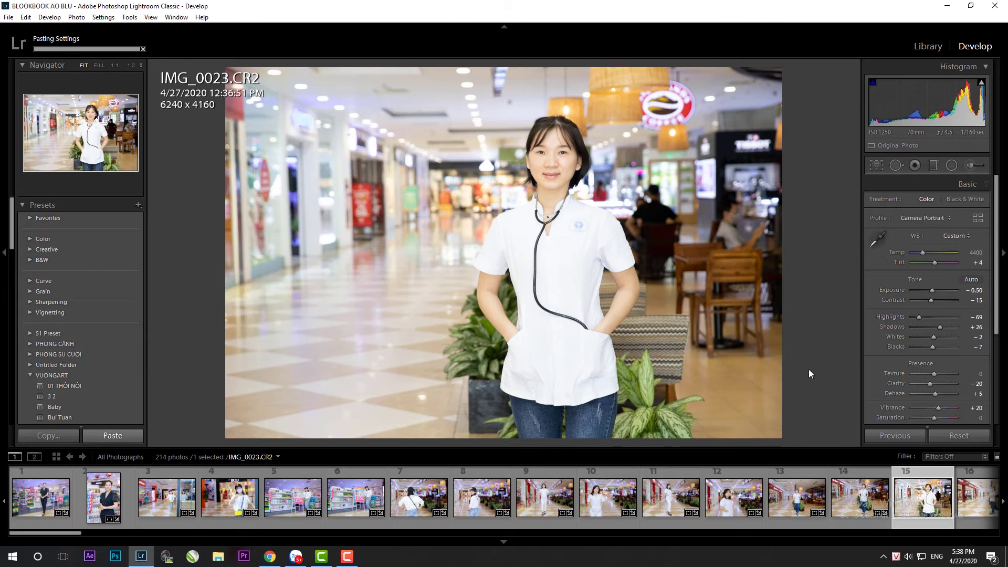
key(r)
drag(830, 257, 841, 263)
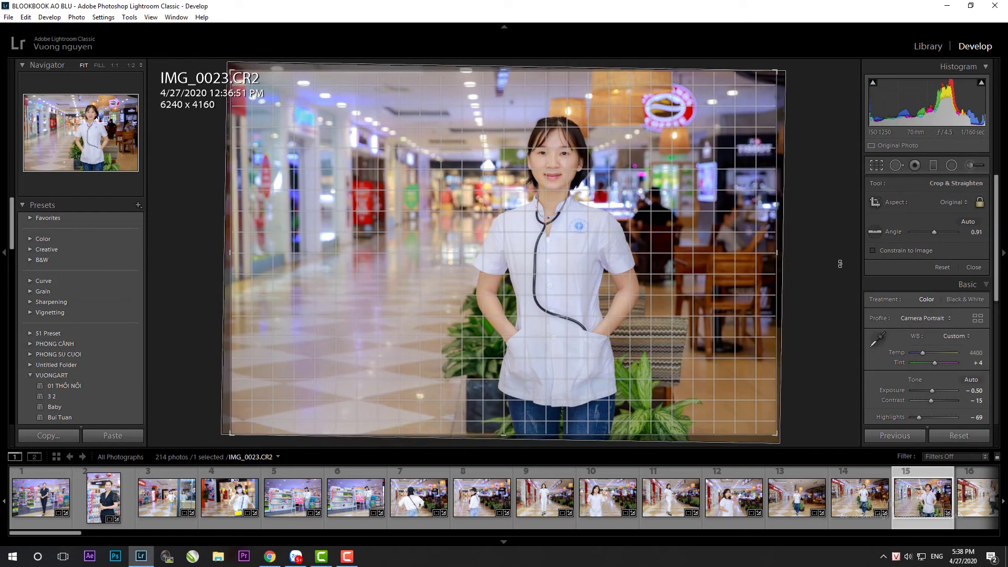
key(r)
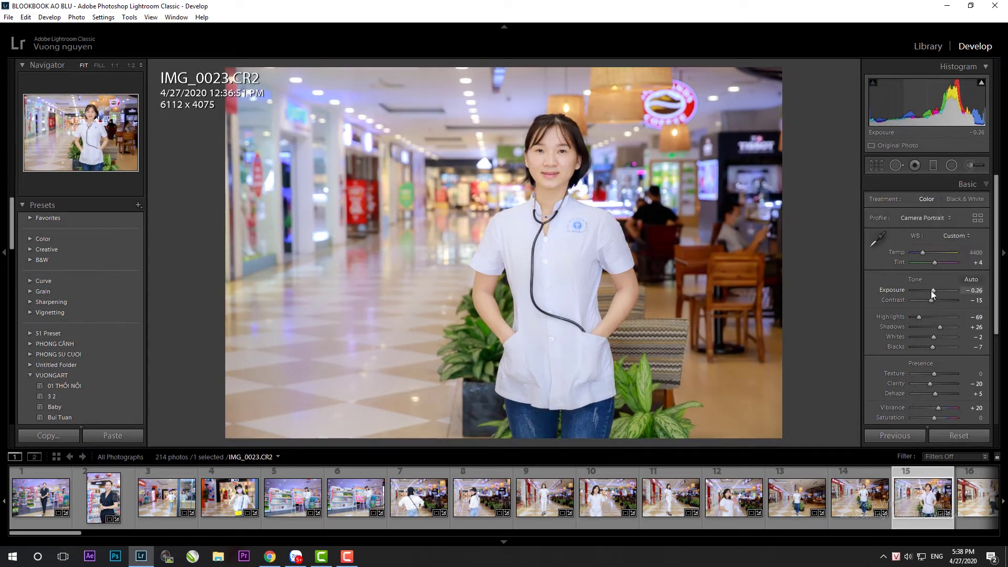
Paste the copied settings onto IMG_0026 and crop it to 5799 x 3866
scroll(659, 512, down, 3)
click(660, 513)
key(ctrl+shift+v)
key(r)
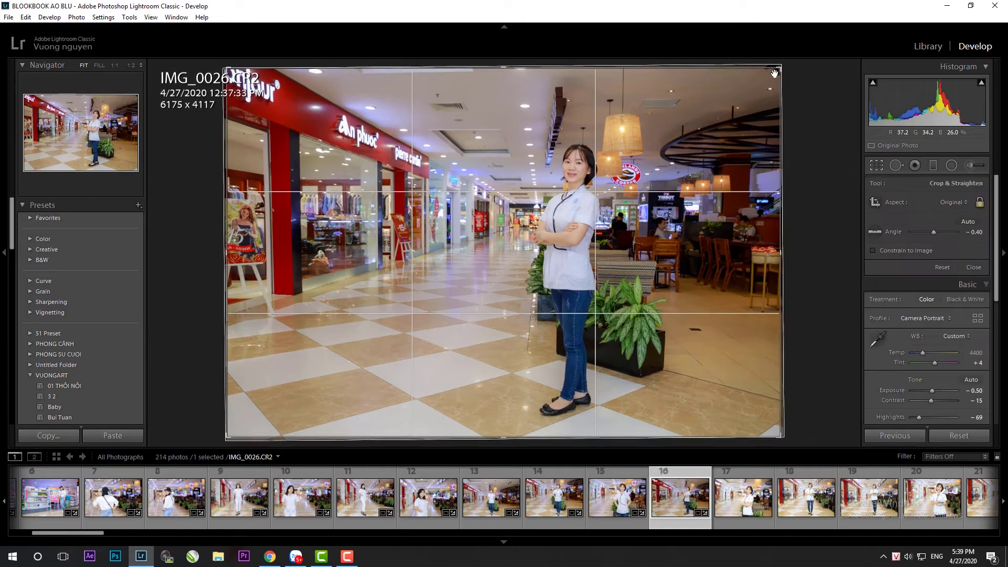
key(r)
key(r)
key(r)
click(977, 217)
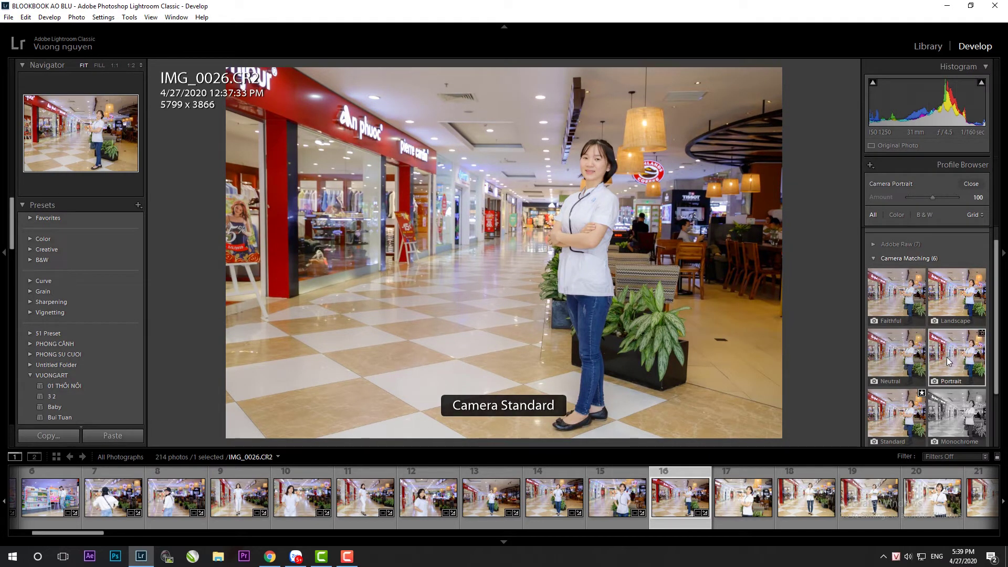
Apply the Camera Standard profile to IMG_0026 and cool Temp to 4150
click(896, 409)
click(968, 184)
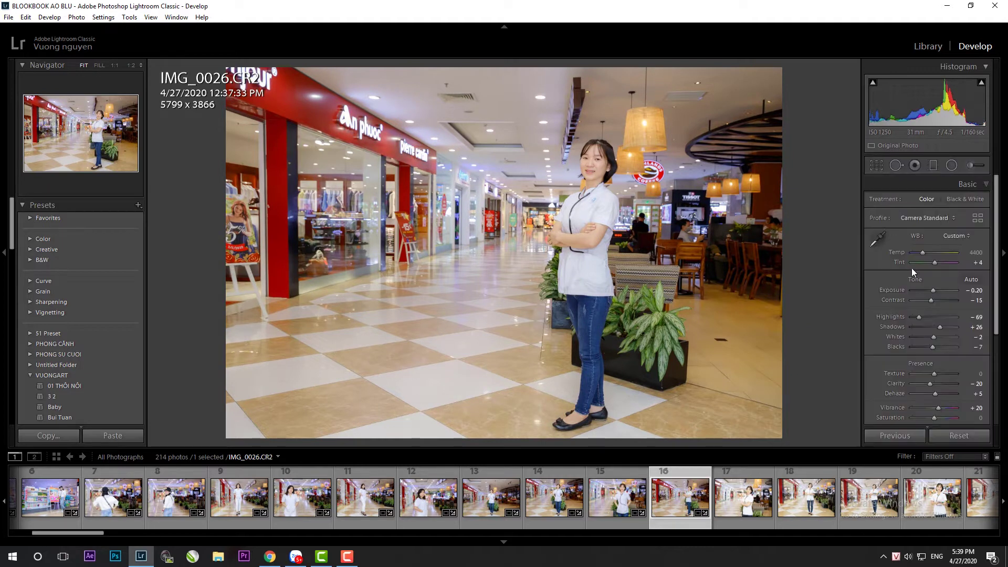
click(922, 255)
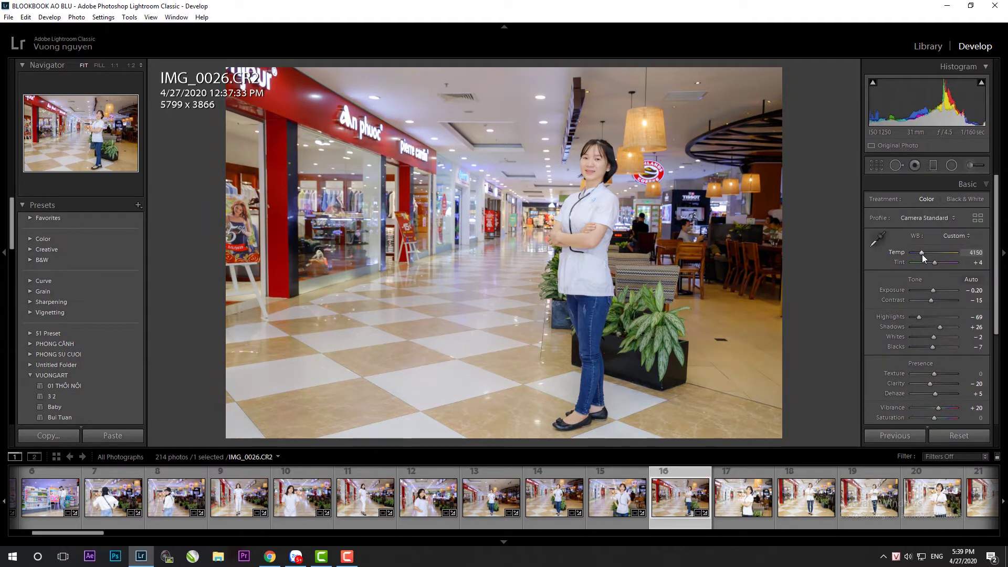
Compare before and after, settle Shadows at +36, and copy IMG_0026's updated settings
key(y)
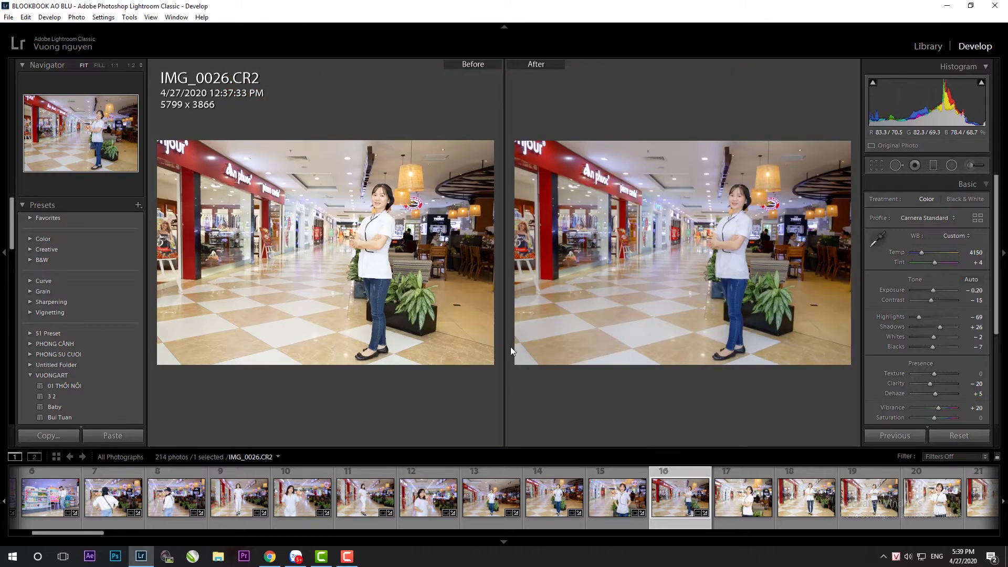
key(y)
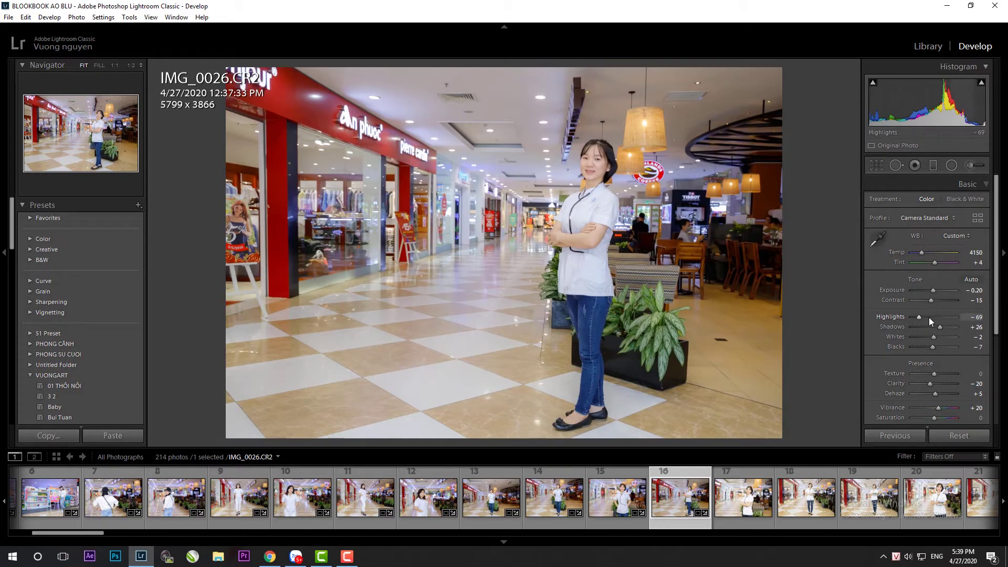
drag(943, 327, 941, 326)
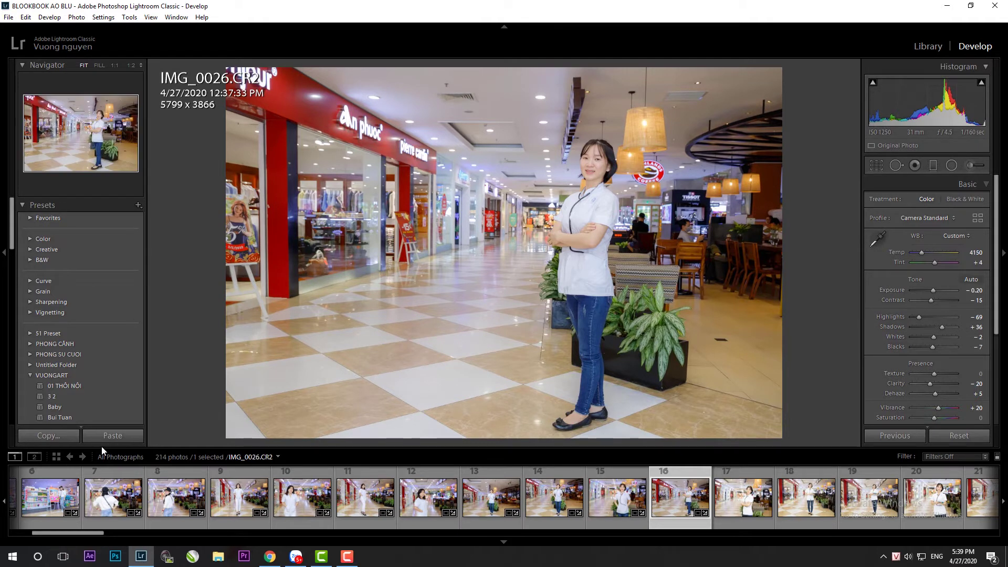
click(45, 438)
Confirm the settings copy and reapply the pasted look and crop on IMG_0023
key(Return)
key(Left)
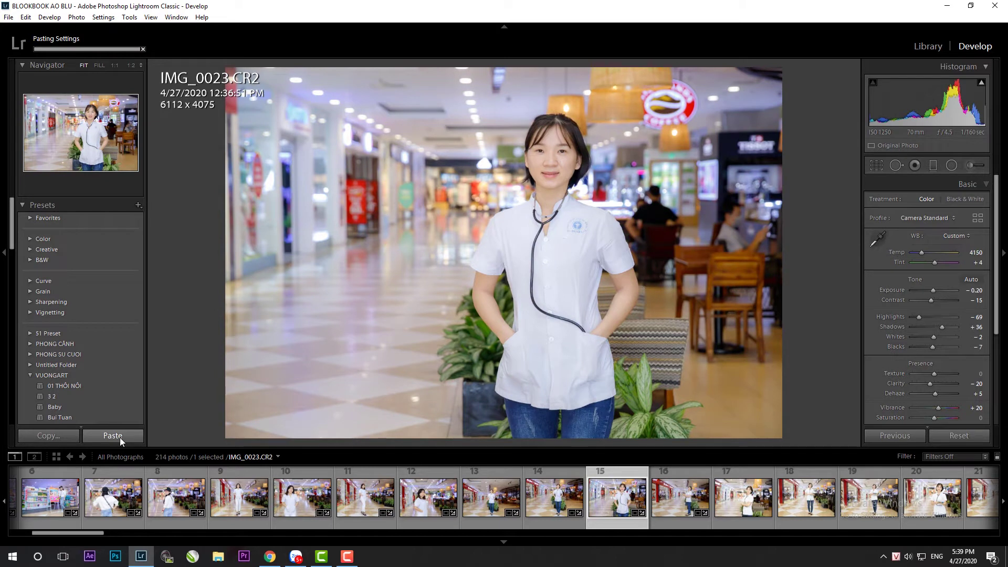
key(ctrl+z)
key(ctrl+y)
key(r)
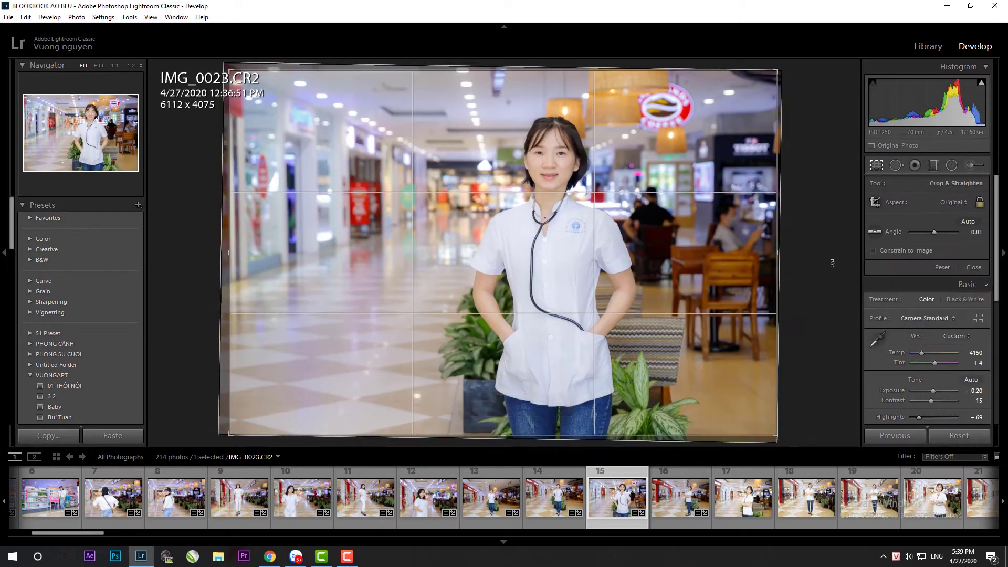
key(r)
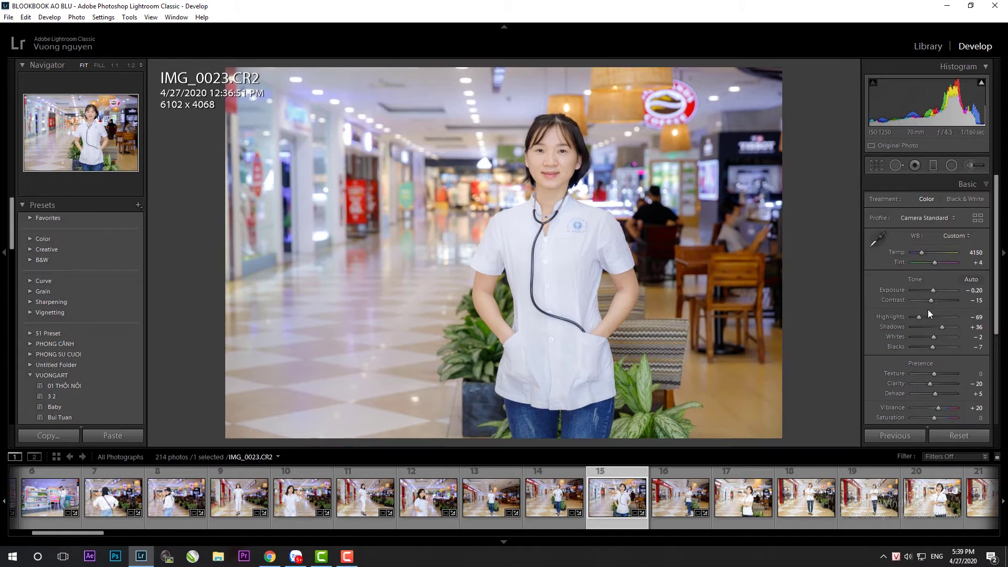
Paste the copied settings onto IMG_0029 and IMG_0030
click(724, 519)
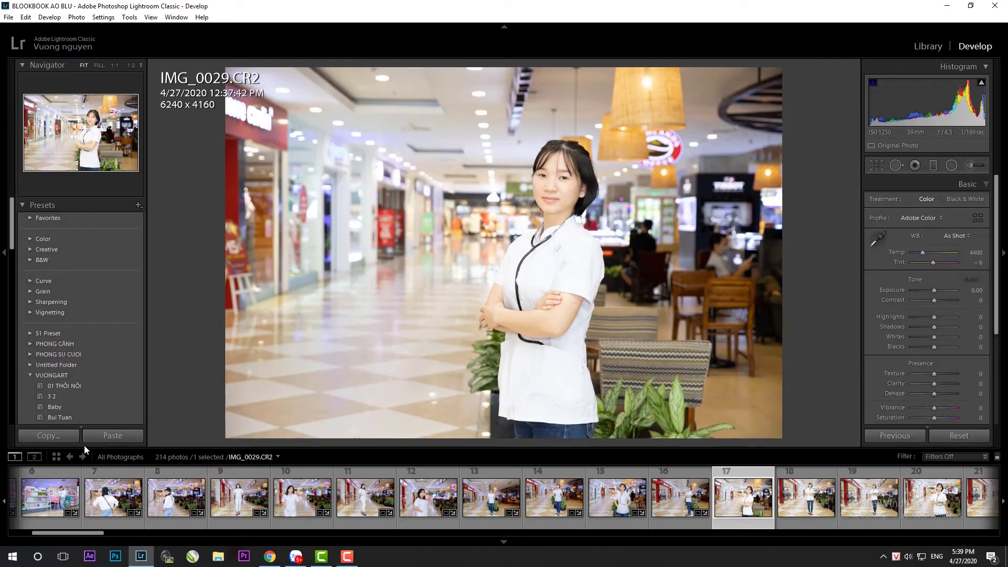
click(107, 435)
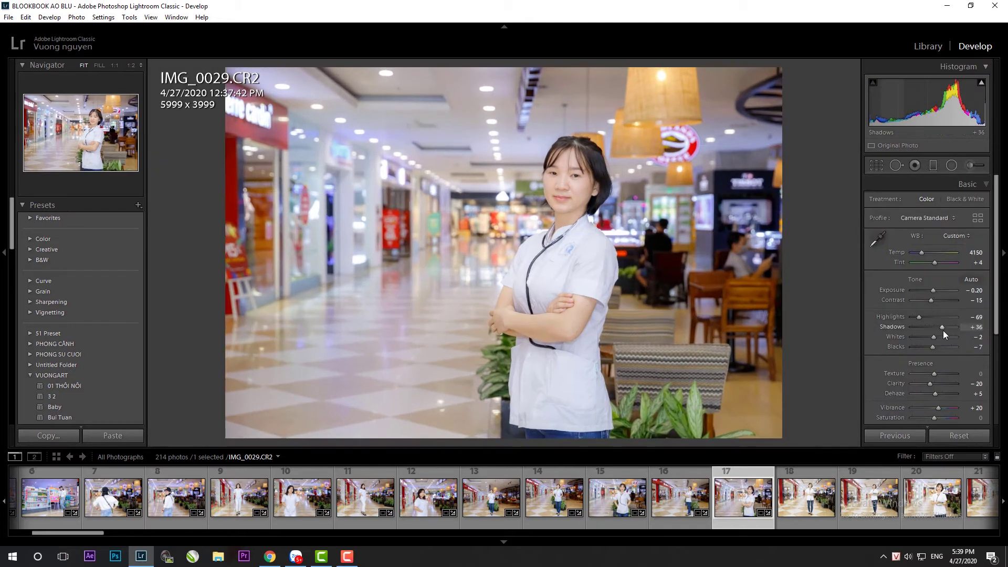
key(Right)
click(108, 437)
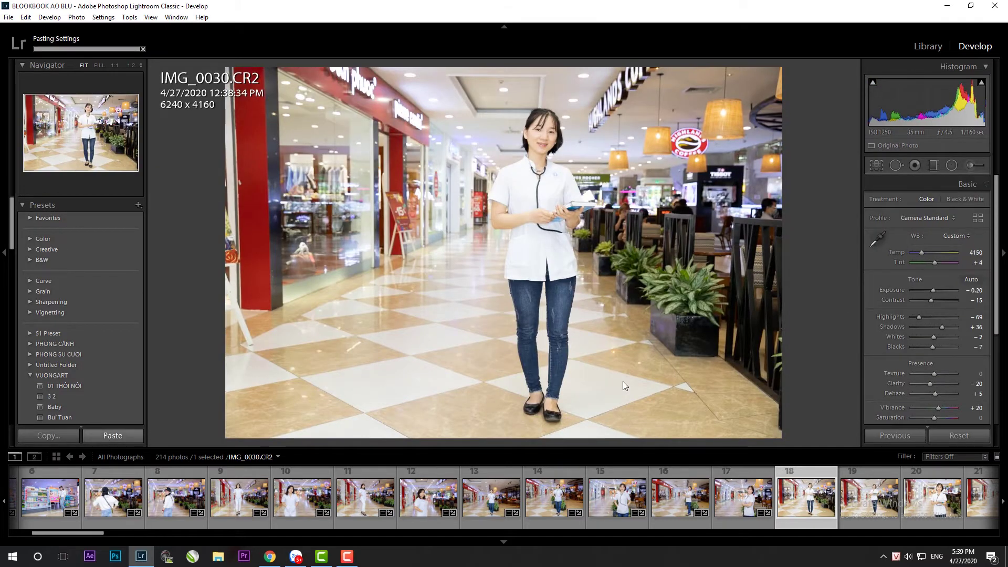
Reposition the photo and tighten the crop on IMG_0030
key(r)
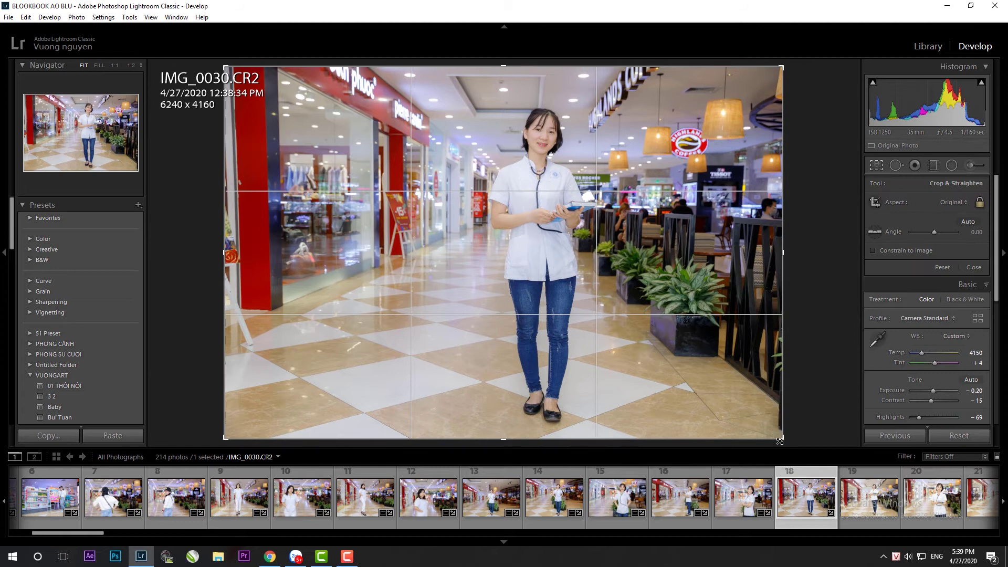
drag(727, 405, 710, 406)
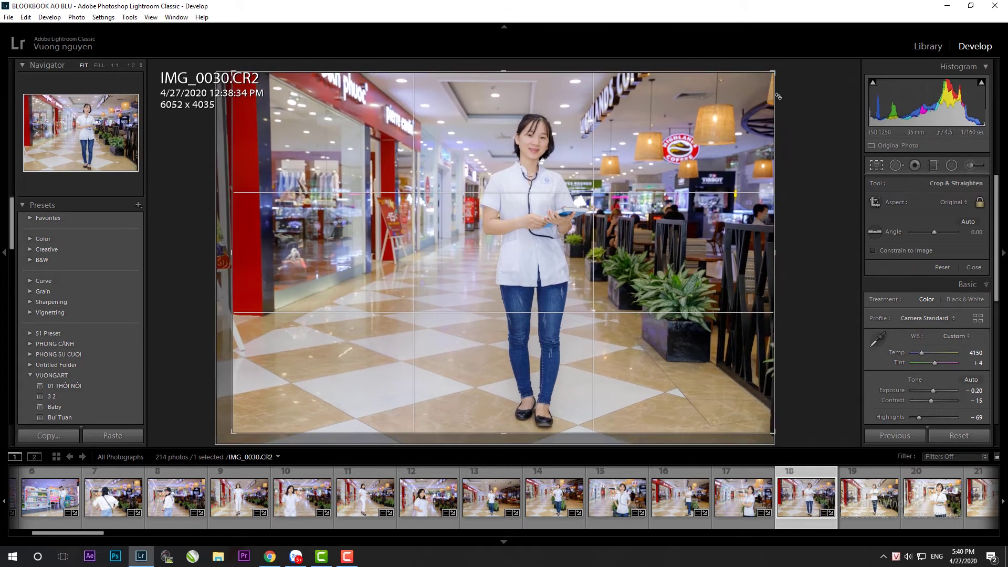
drag(771, 76, 759, 84)
key(Return)
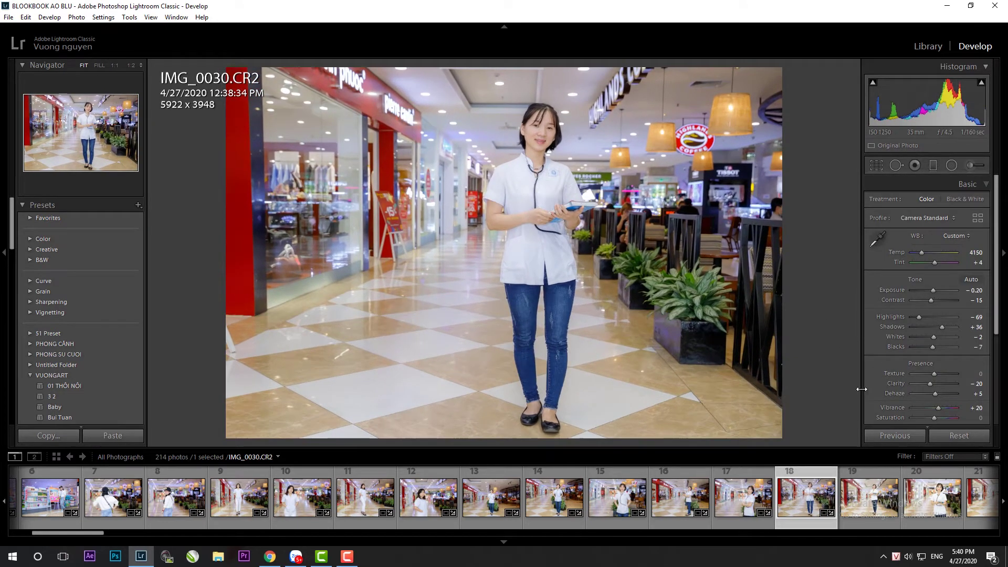
key(r)
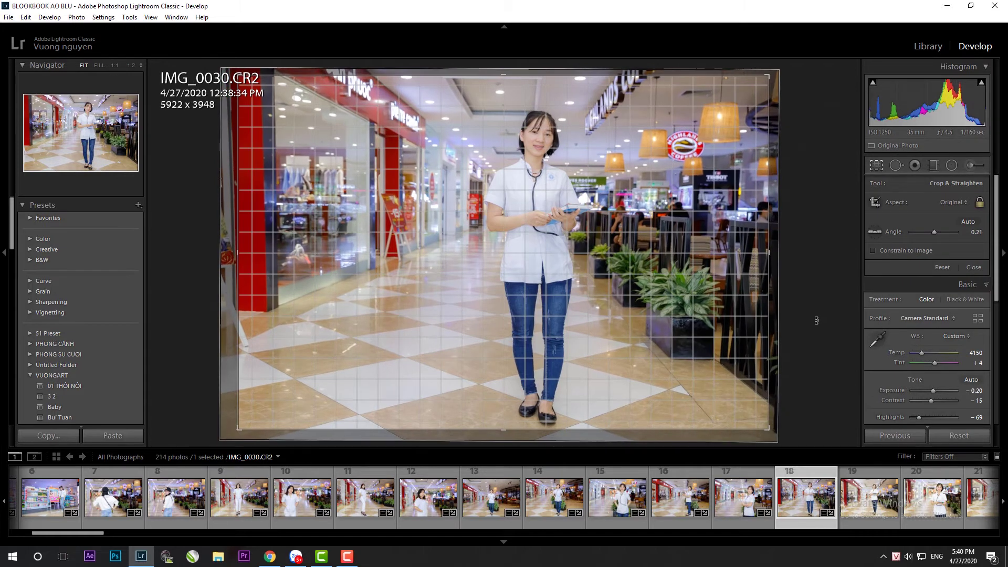
key(r)
Level IMG_0033 with a slight tilt and shrink its crop from the top-left
click(851, 506)
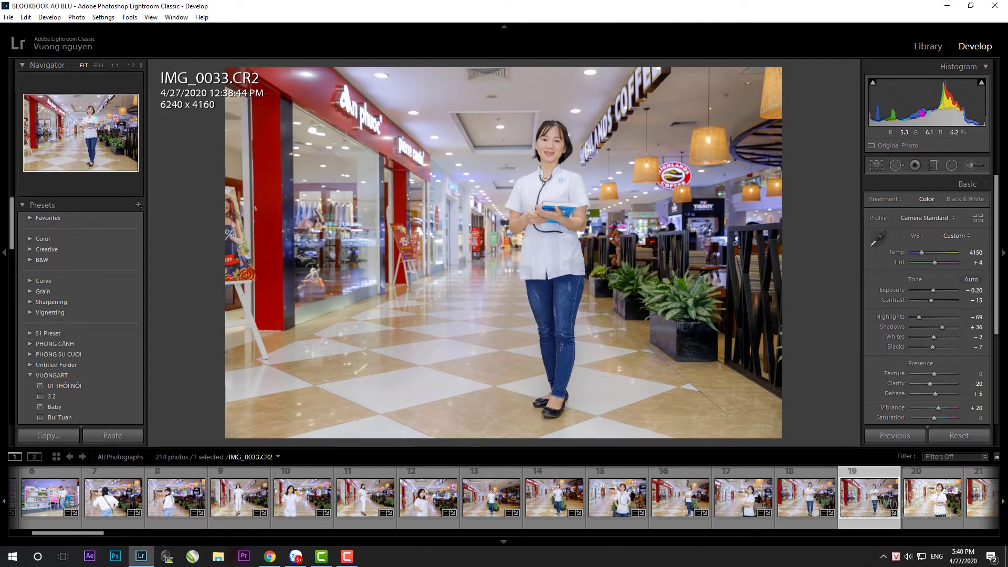
key(r)
mouse_move(784, 399)
mouse_down()
mouse_move(780, 419)
mouse_move(765, 408)
mouse_up()
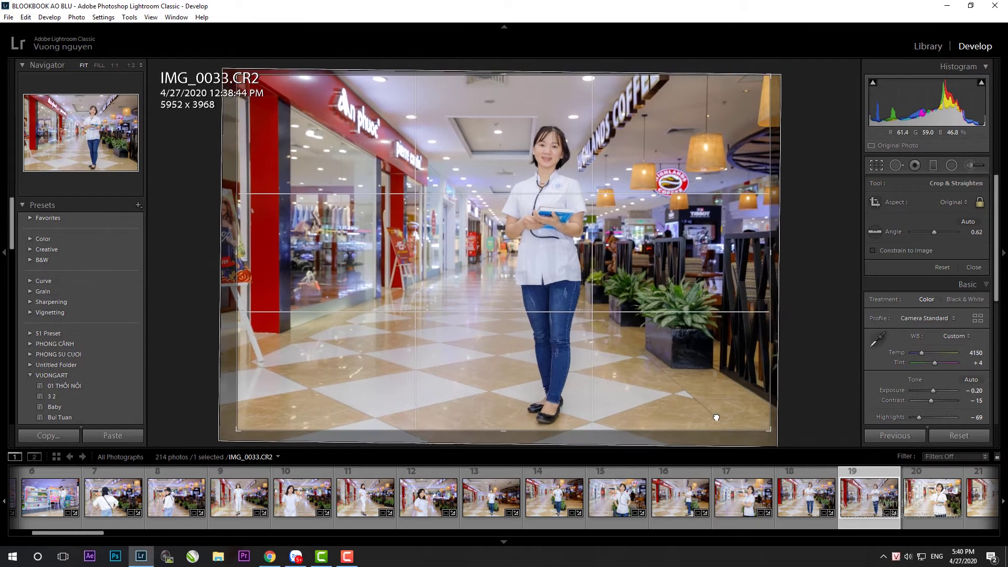
drag(238, 75, 251, 84)
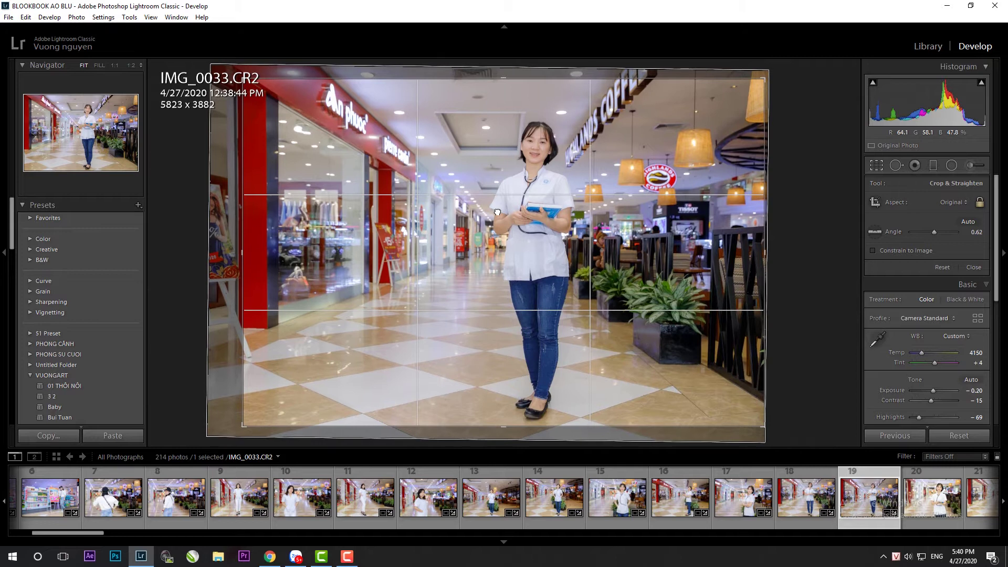
key(Return)
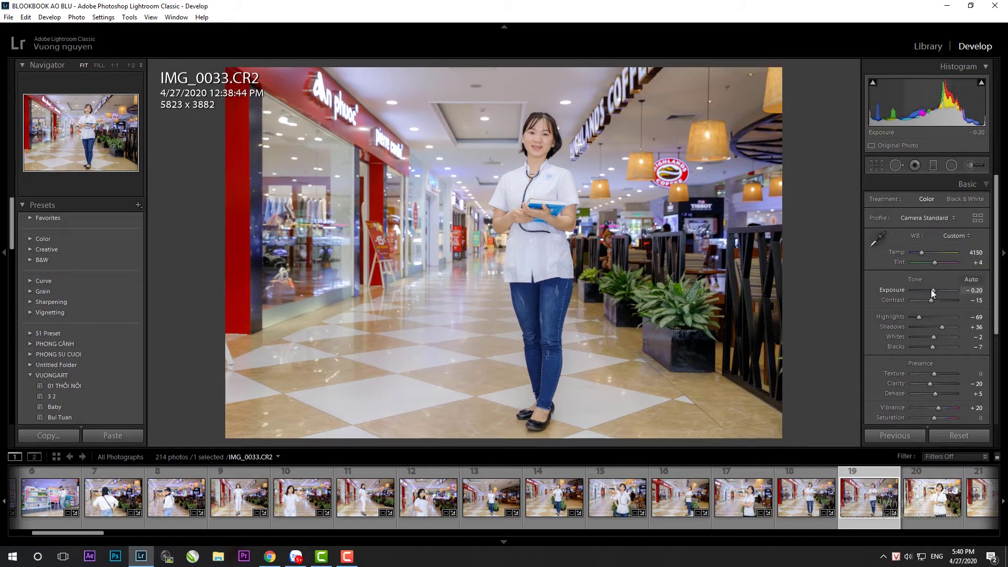
Paste the copied edits onto IMG_0035, then rotate and tighten its crop
scroll(635, 509, down, 5)
click(635, 509)
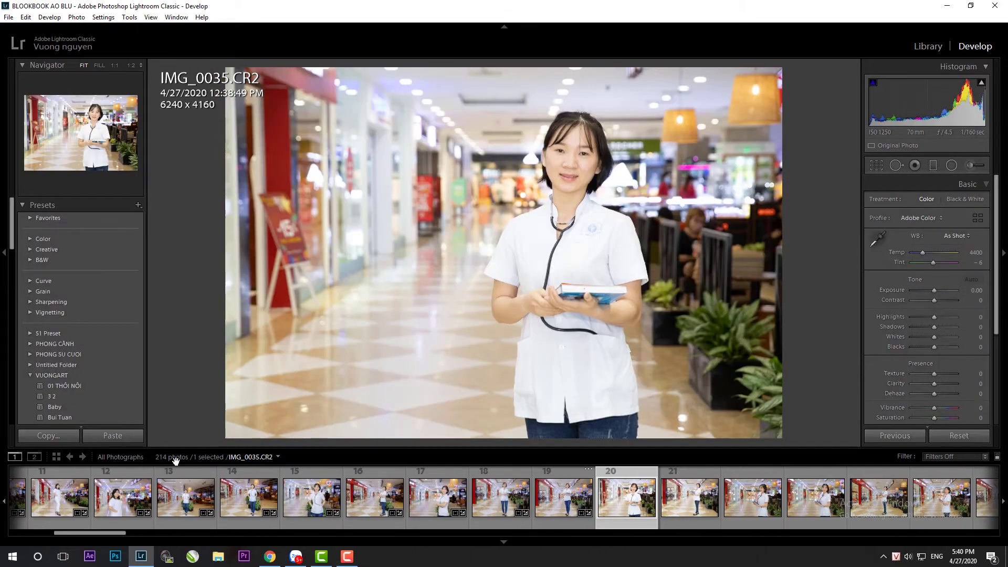
click(133, 436)
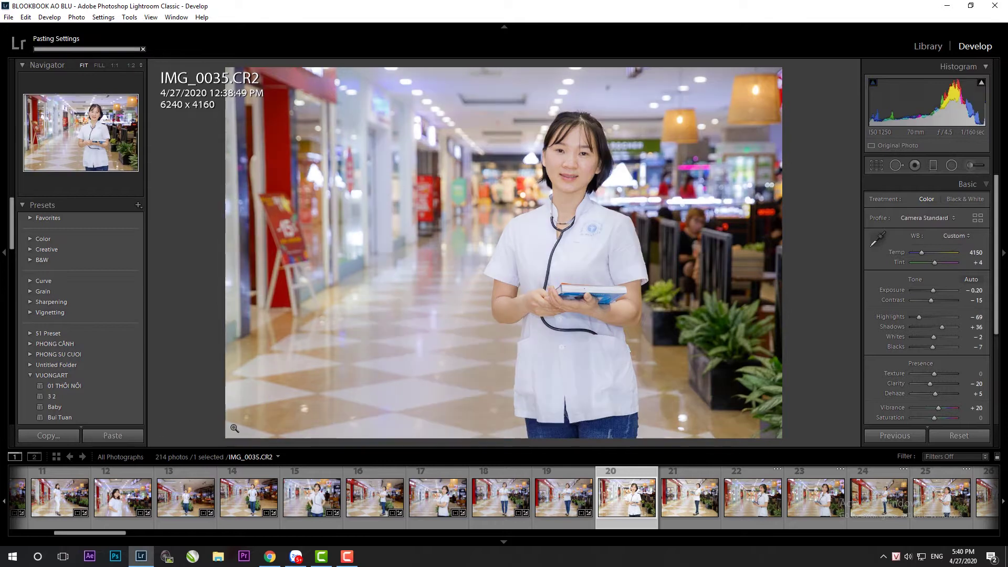
key(r)
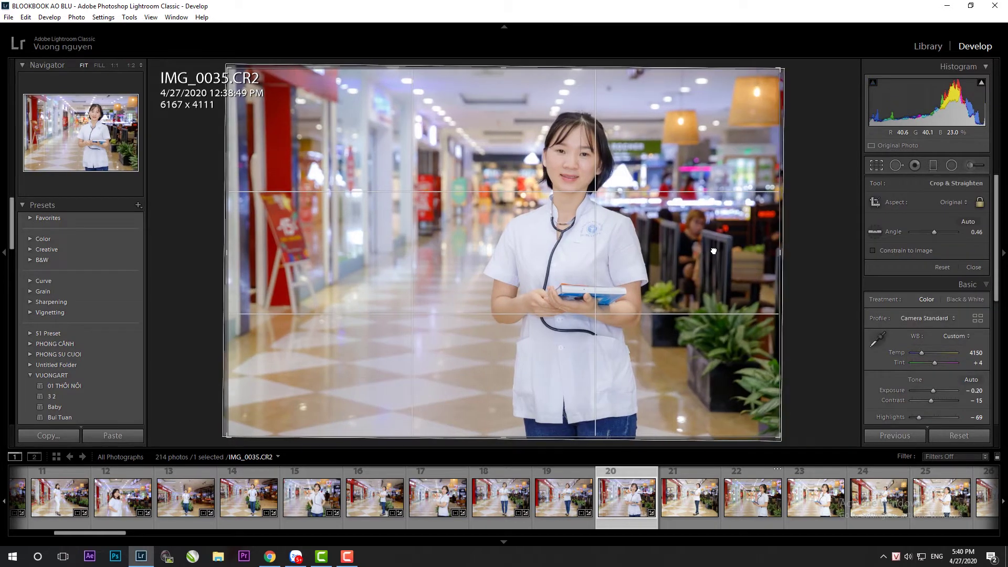
drag(781, 68, 803, 95)
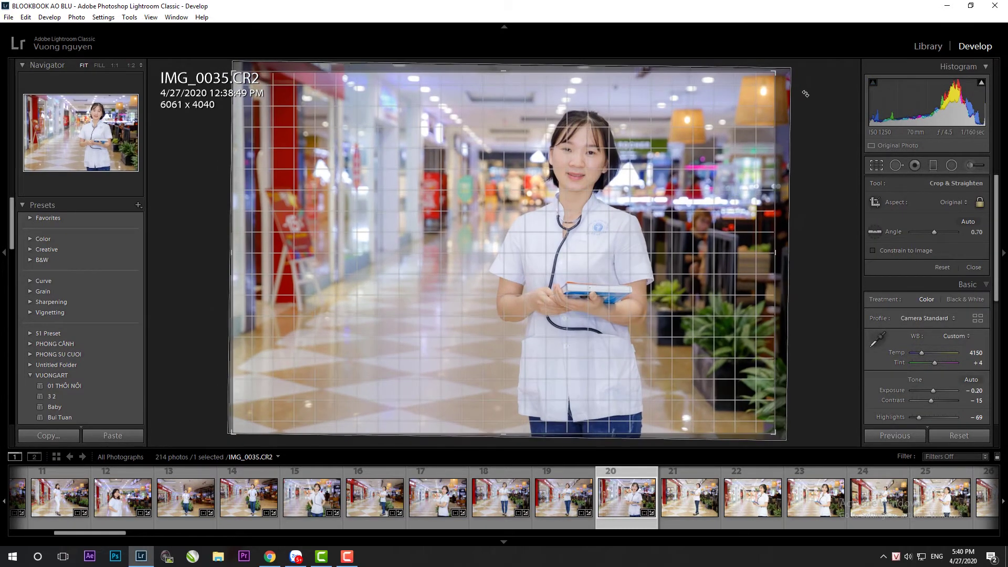
key(Return)
Paste edits onto IMG_0037, crop it to 6018 x 4012, and set Exposure to −0.10
click(689, 497)
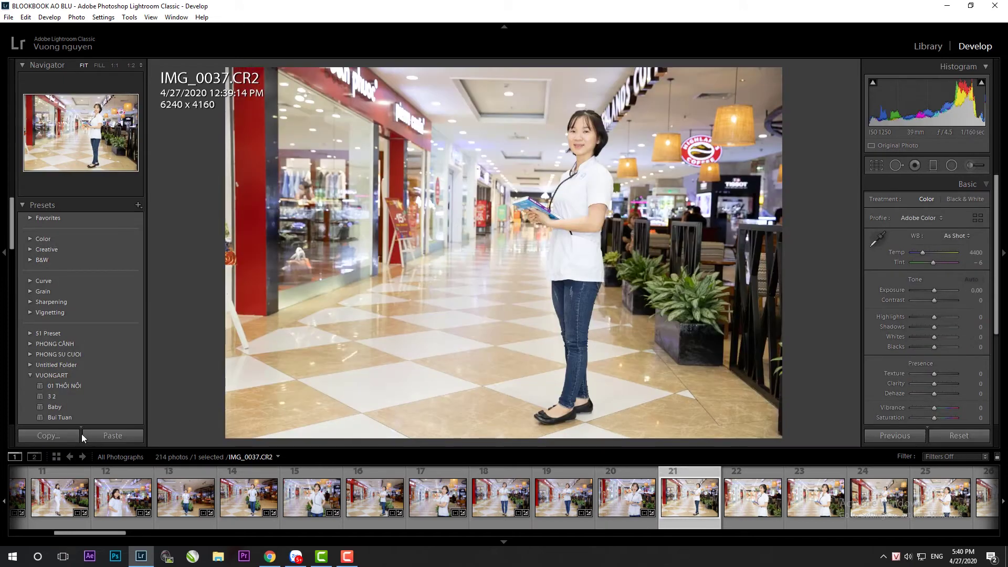
click(104, 438)
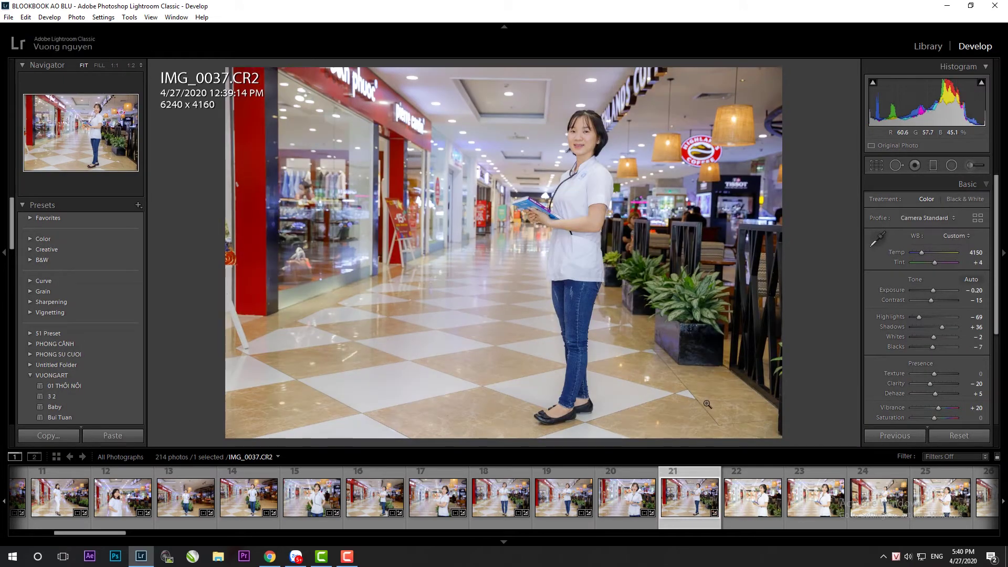
key(r)
drag(813, 431, 721, 407)
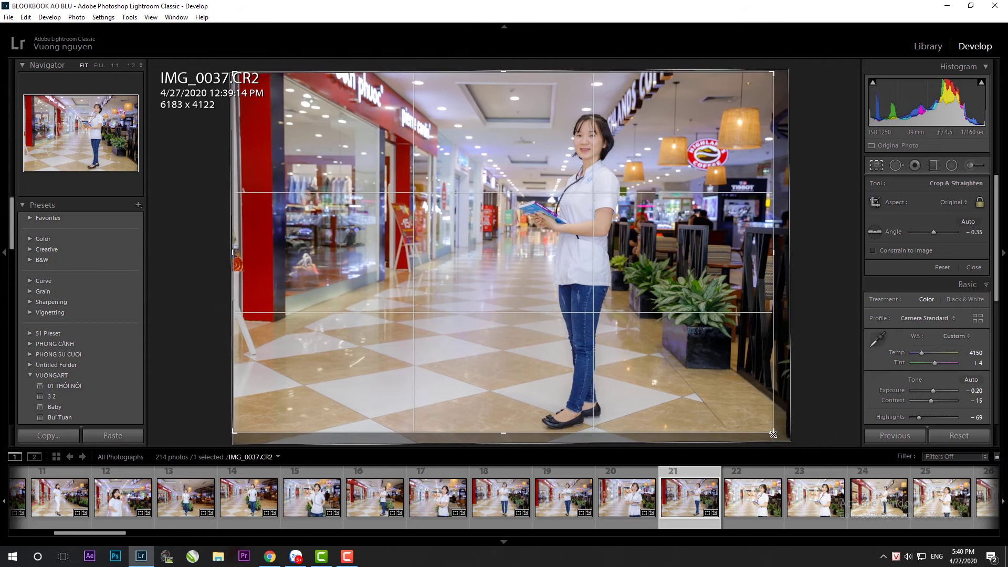
key(Return)
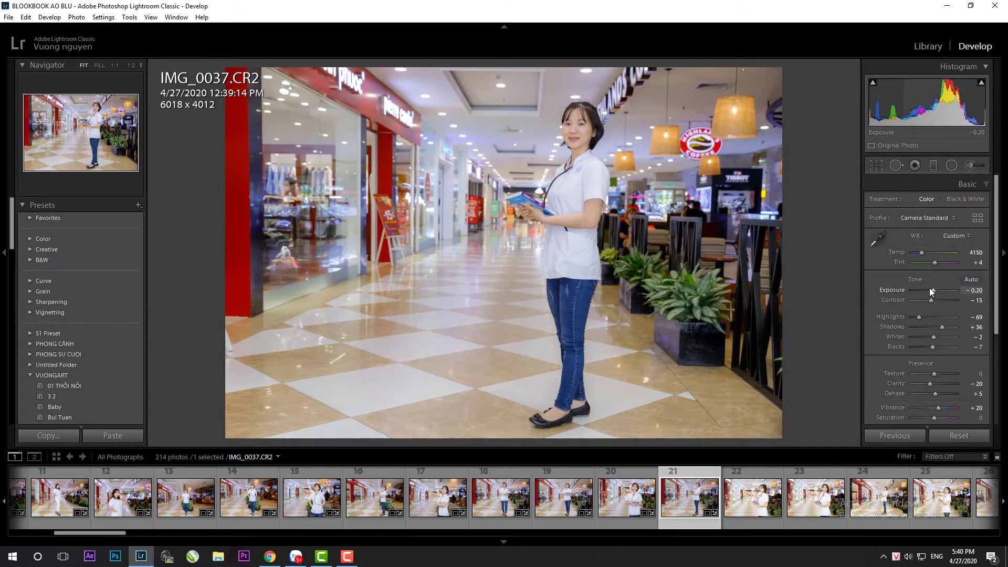
drag(932, 290, 932, 290)
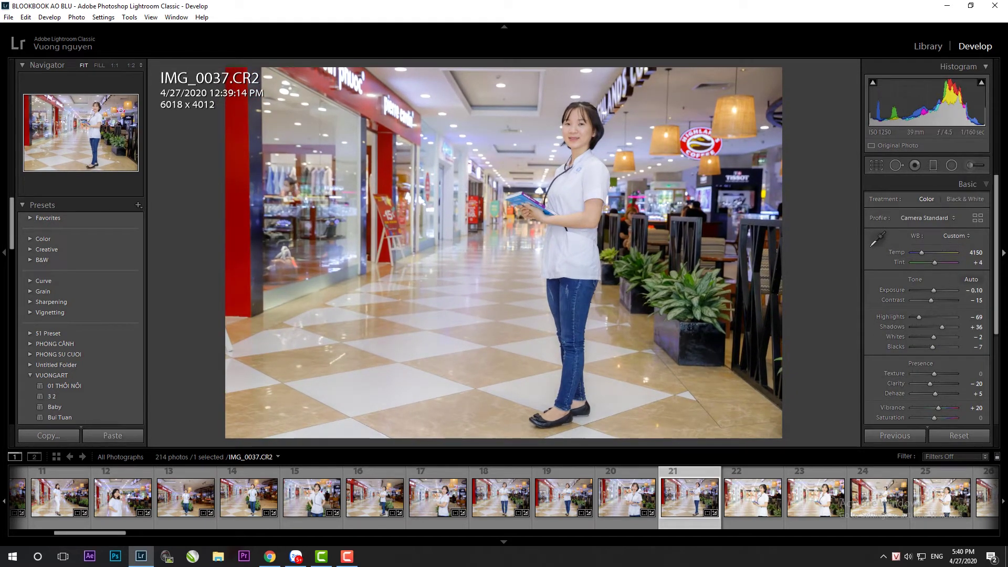
click(977, 218)
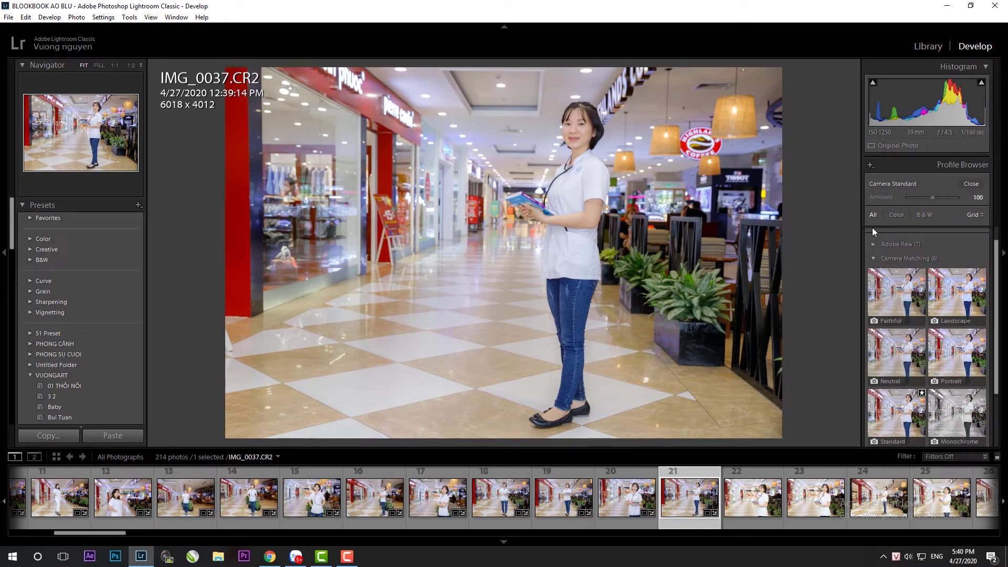
Browse the Camera Matching profiles and leave the profile unchanged
click(874, 258)
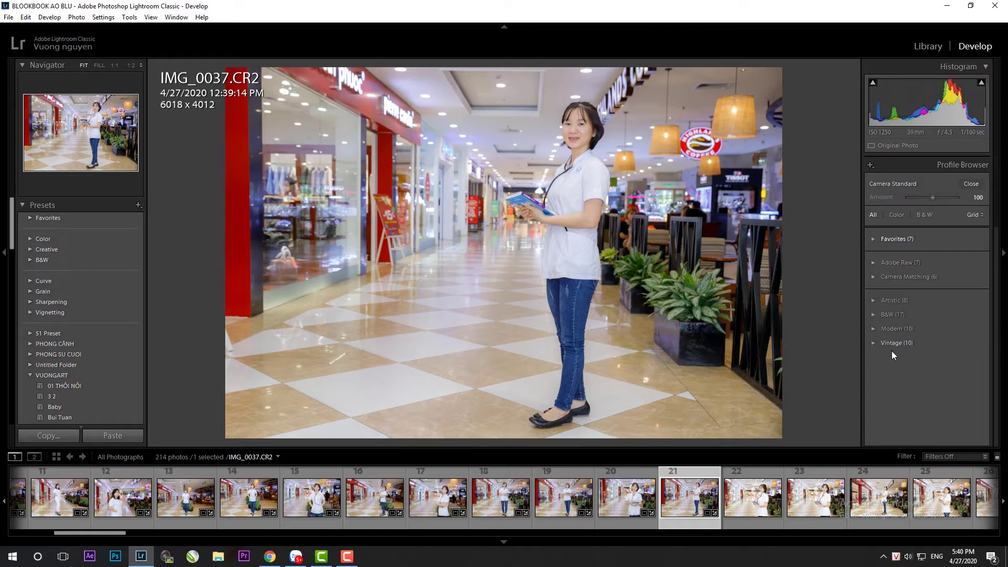
click(873, 276)
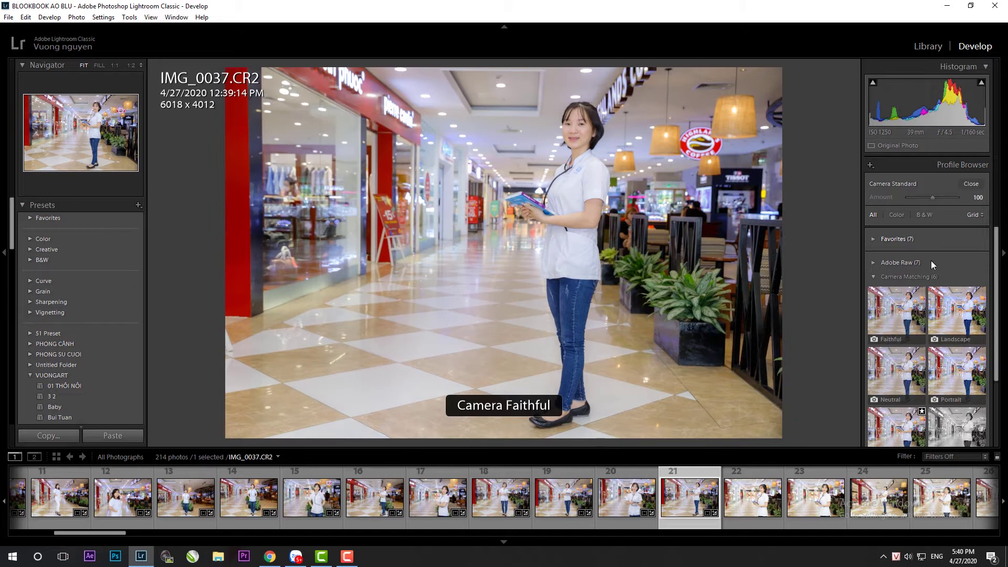
click(971, 181)
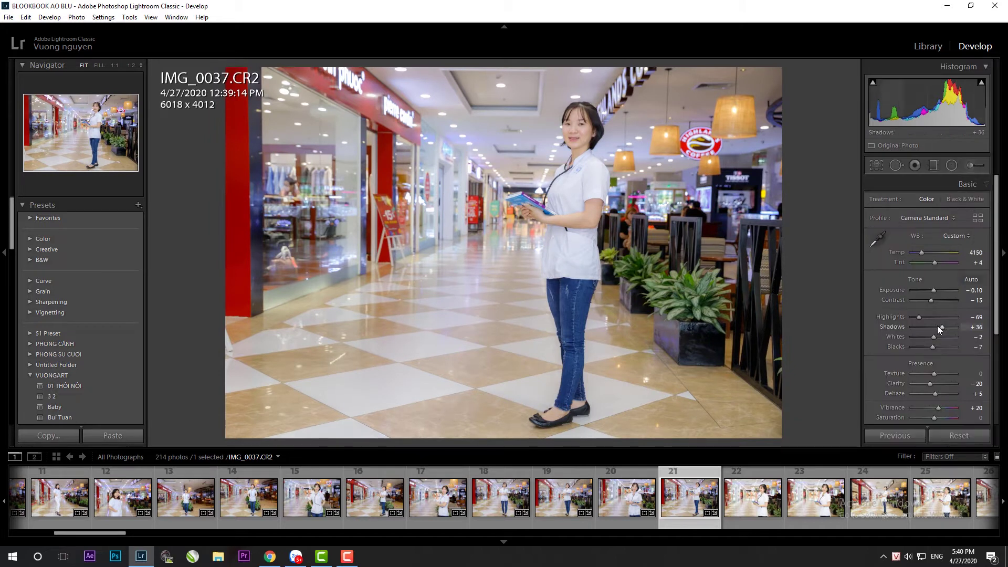
Paste the copied edits onto IMG_0039, level it slightly and crop to 6068 x 4045
key(Right)
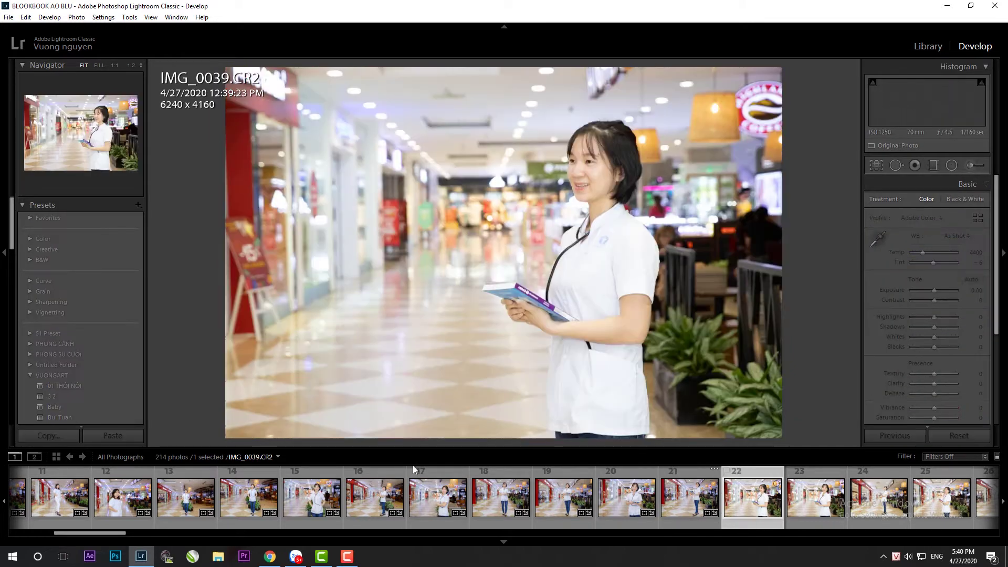
click(105, 437)
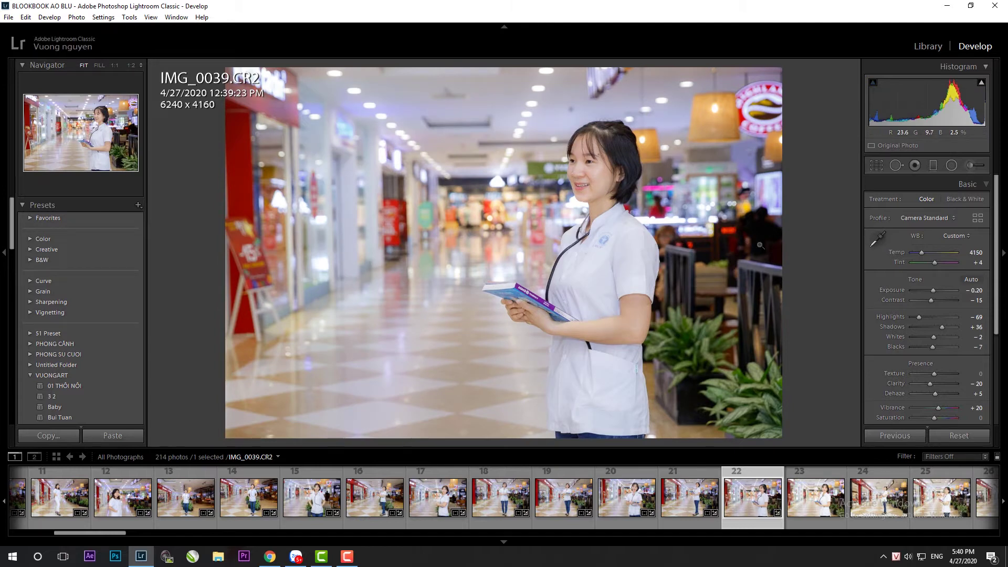
key(r)
drag(844, 221, 843, 222)
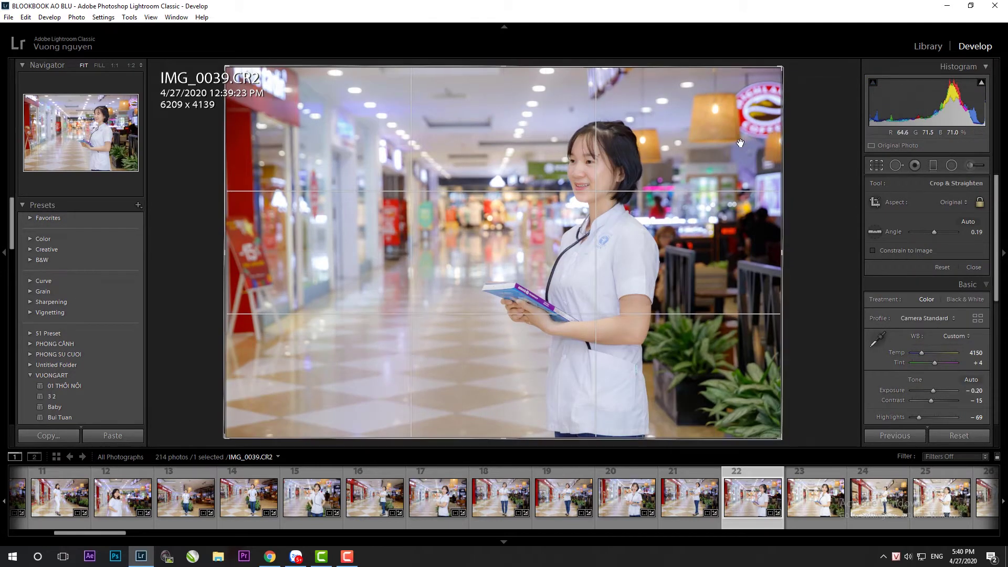
key(r)
Paste edits onto IMG_0041, level and crop it to 6105 x 4070, then paste onto IMG_0042
click(798, 497)
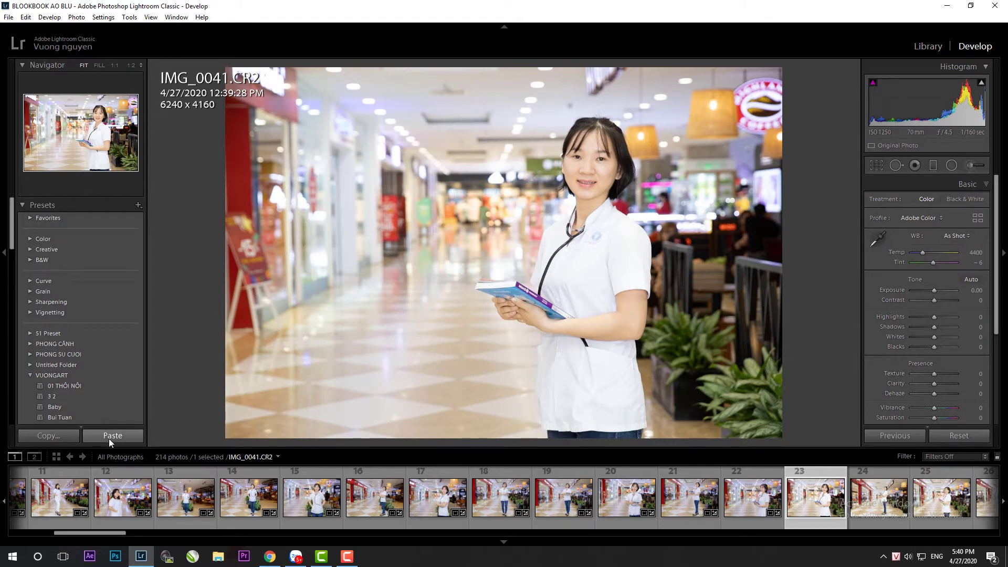
click(108, 439)
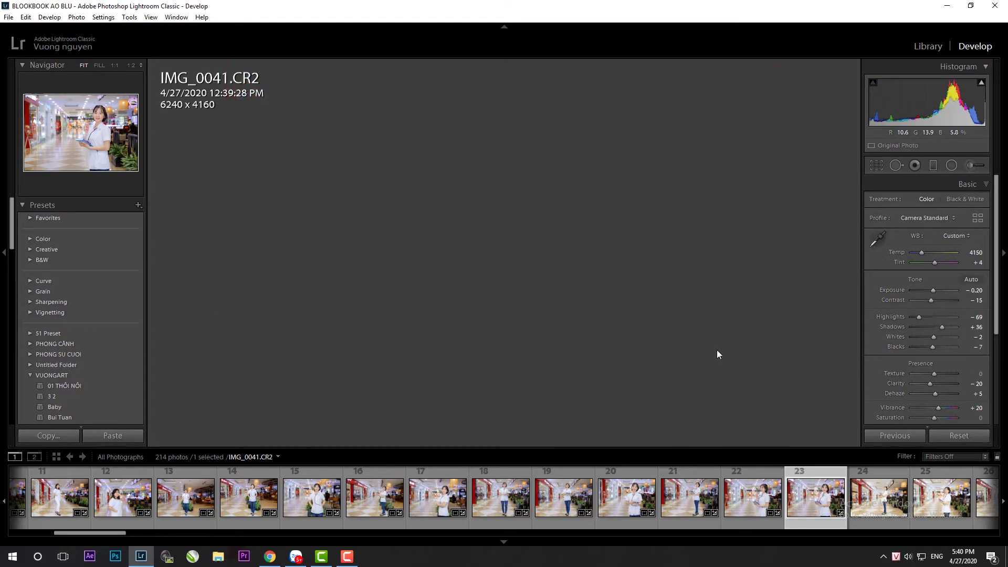
key(r)
drag(823, 349, 824, 344)
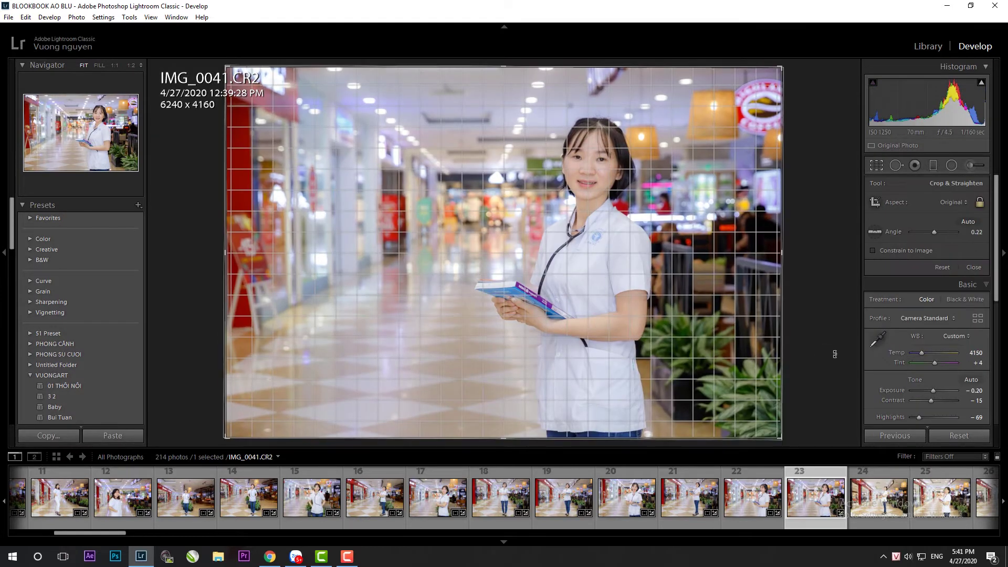
key(Return)
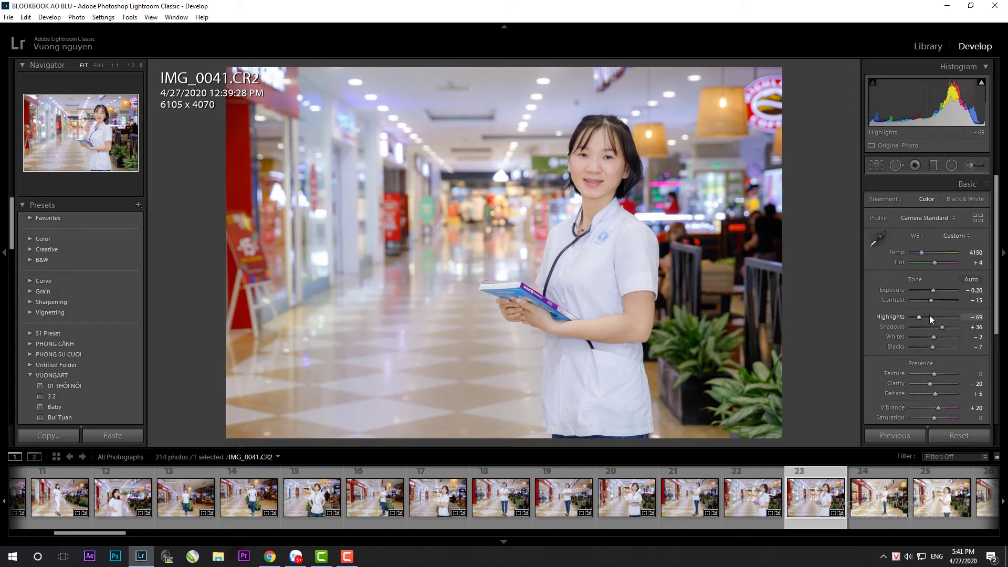
click(889, 511)
key(ctrl+shift+v)
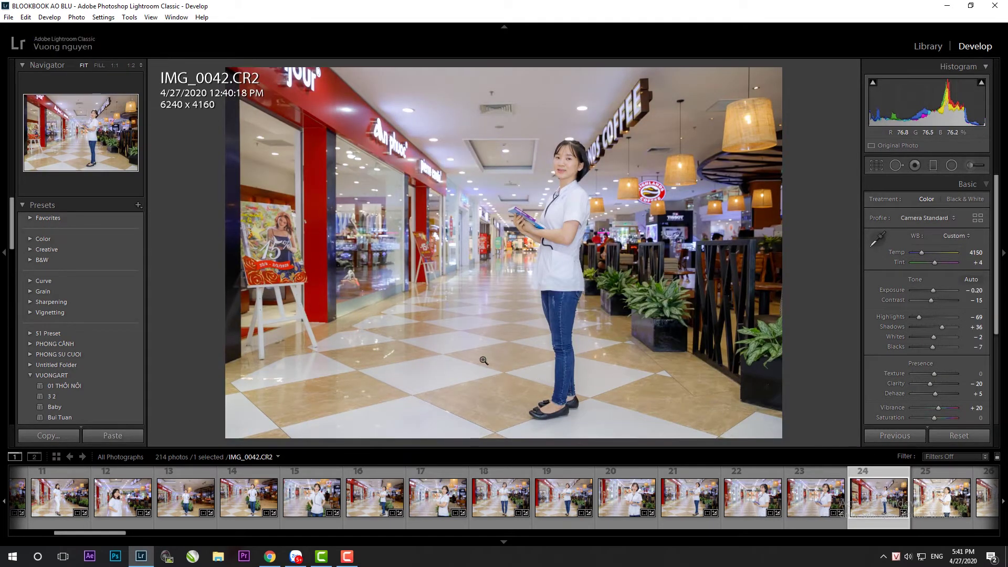
Crop IMG_0042 to 6005 x 4003 and lower its Shadows to +16
key(r)
drag(235, 64, 236, 68)
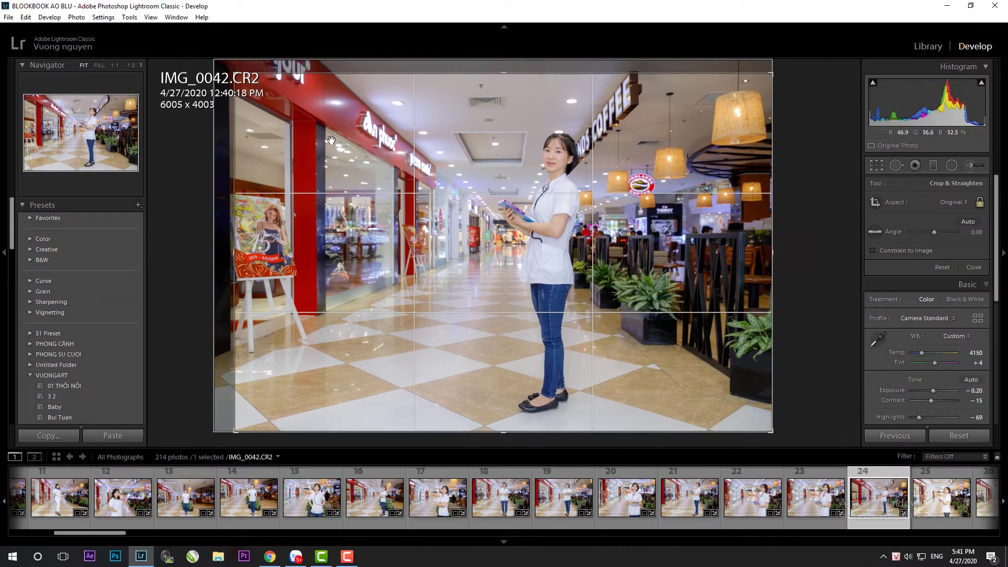
key(Return)
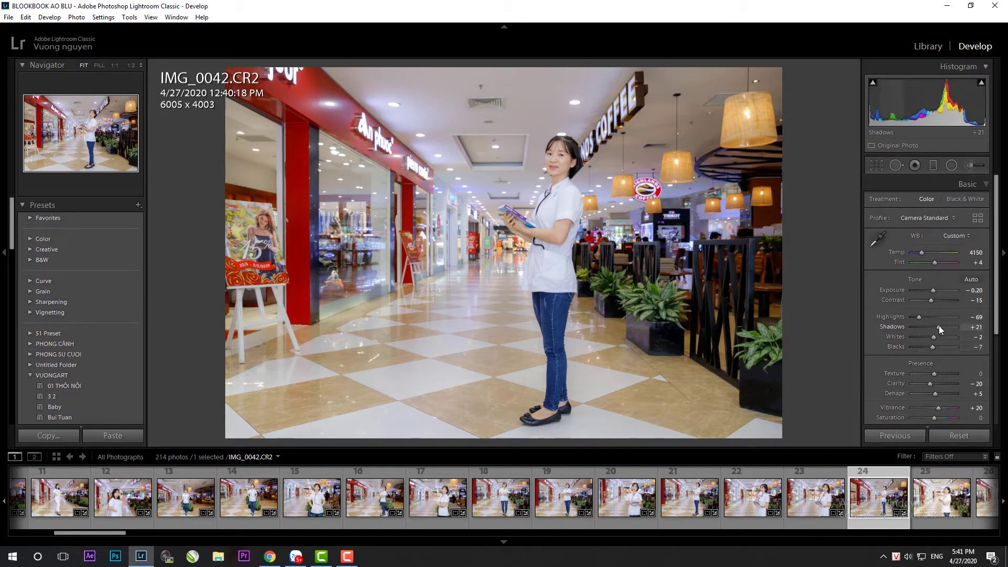
key(Down)
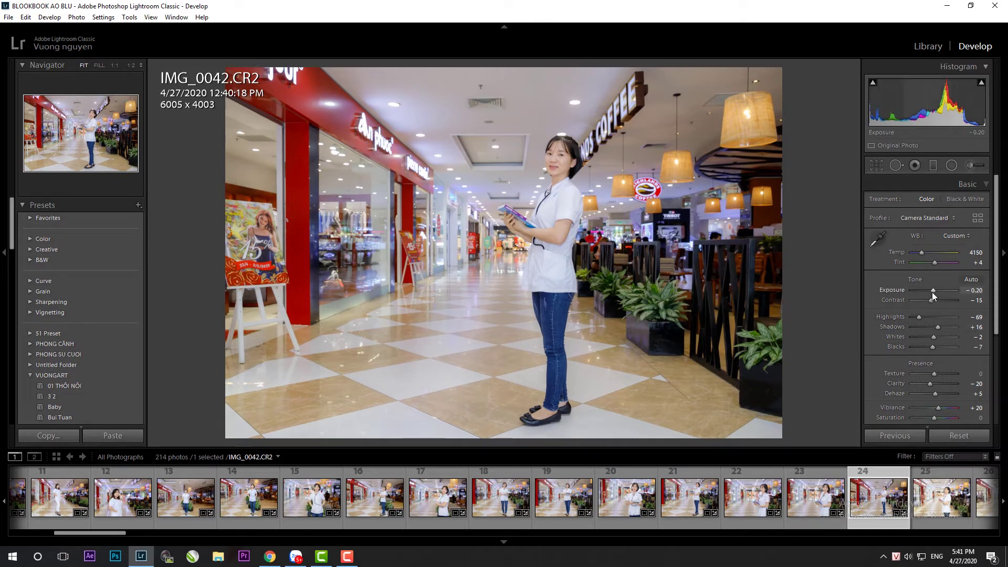
Paste the copied settings onto IMG_0045 and crop it to 5972 x 3981
click(925, 509)
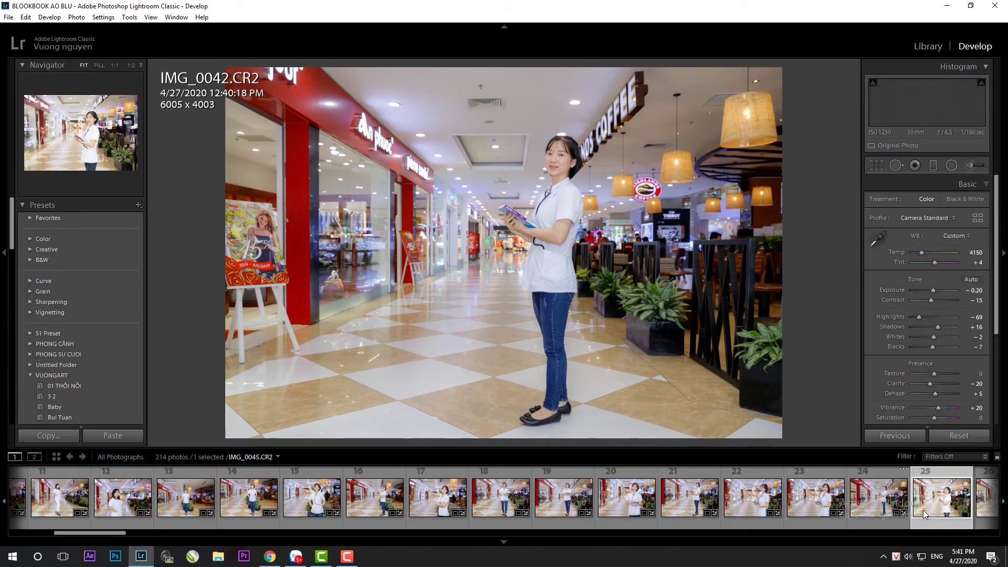
click(141, 437)
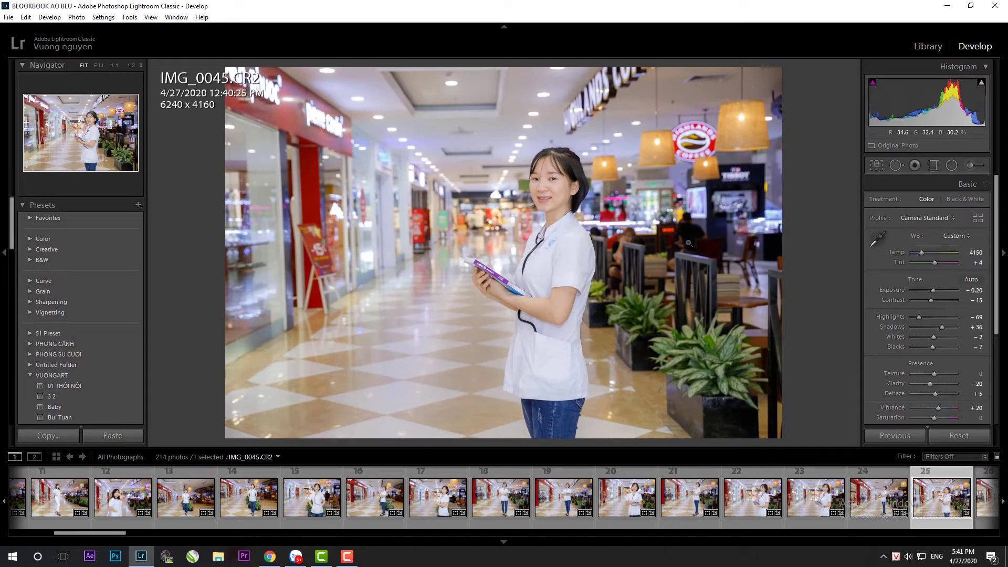
key(r)
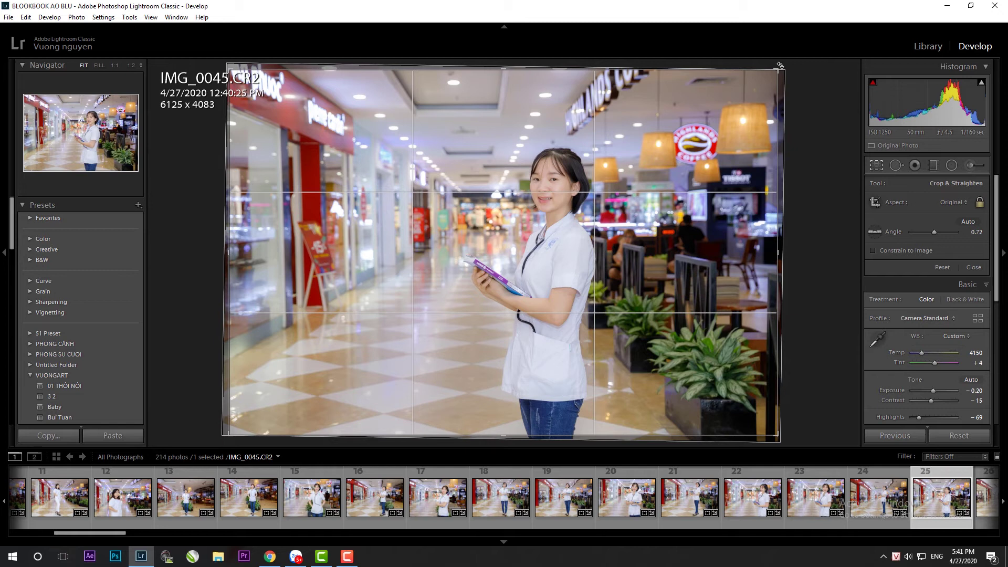
key(Return)
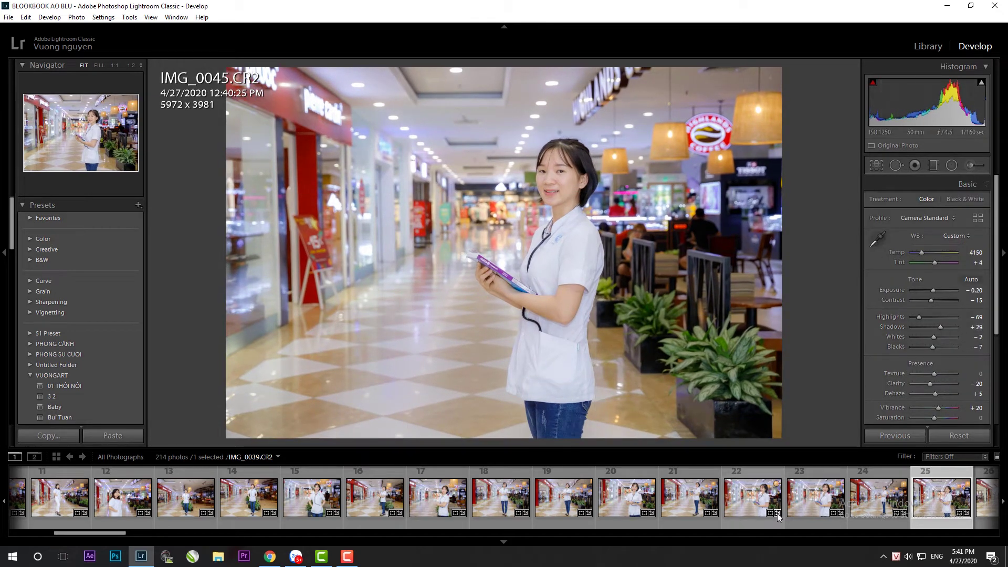
scroll(751, 496, down, 5)
Paste settings onto IMG_0048, trim its edges slightly, and adjust its Shadows
click(699, 496)
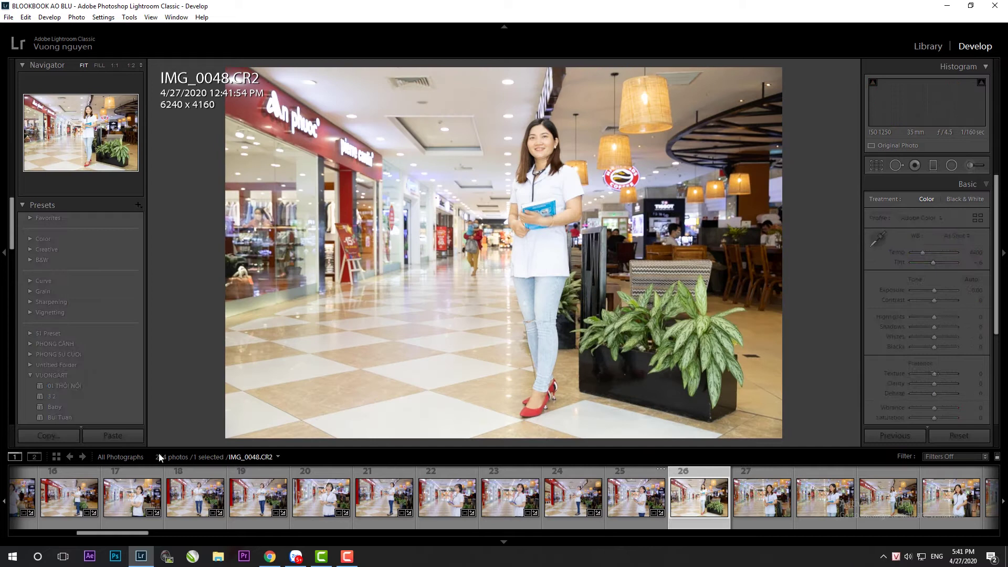
click(105, 436)
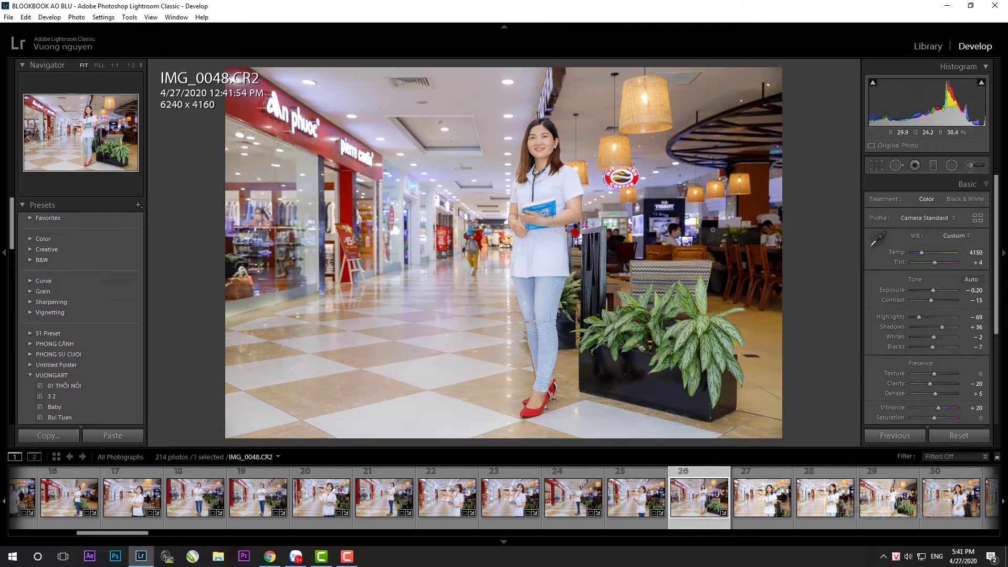
key(r)
drag(784, 432, 766, 420)
key(Return)
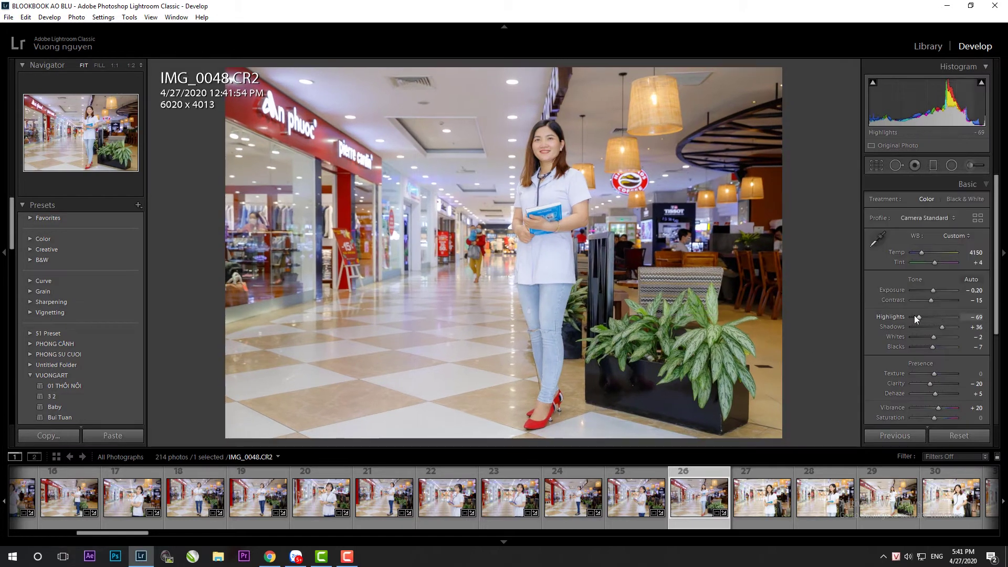
drag(942, 328, 936, 329)
Paste settings onto IMG_0050, rotate it slightly clockwise, and crop to 5931 x 3954
key(Right)
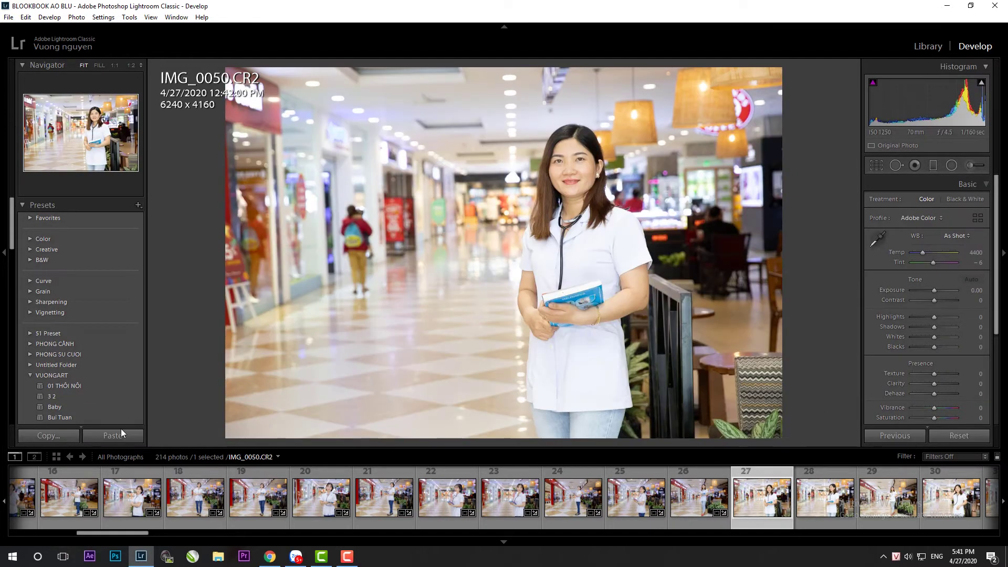
click(120, 435)
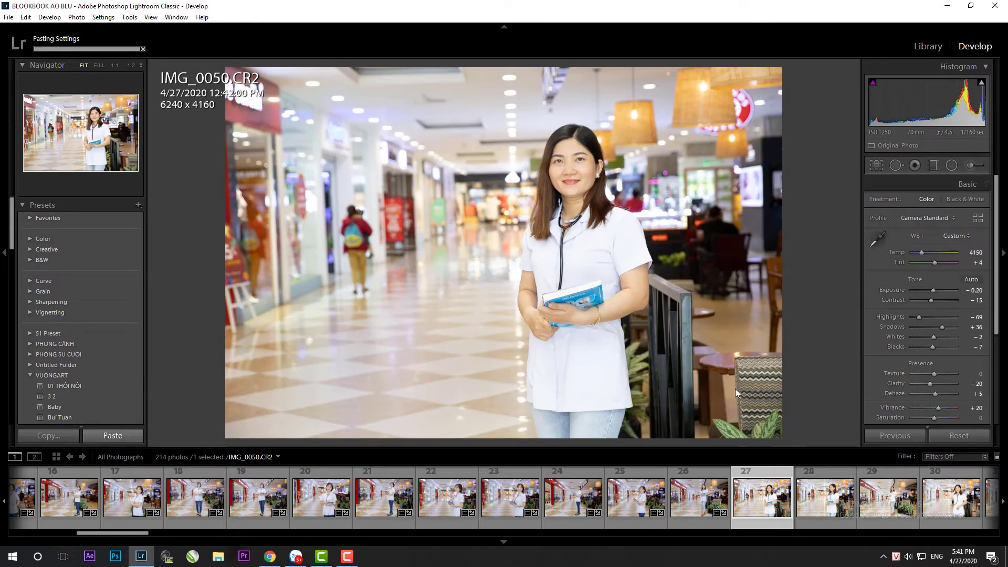
key(r)
drag(815, 258, 813, 264)
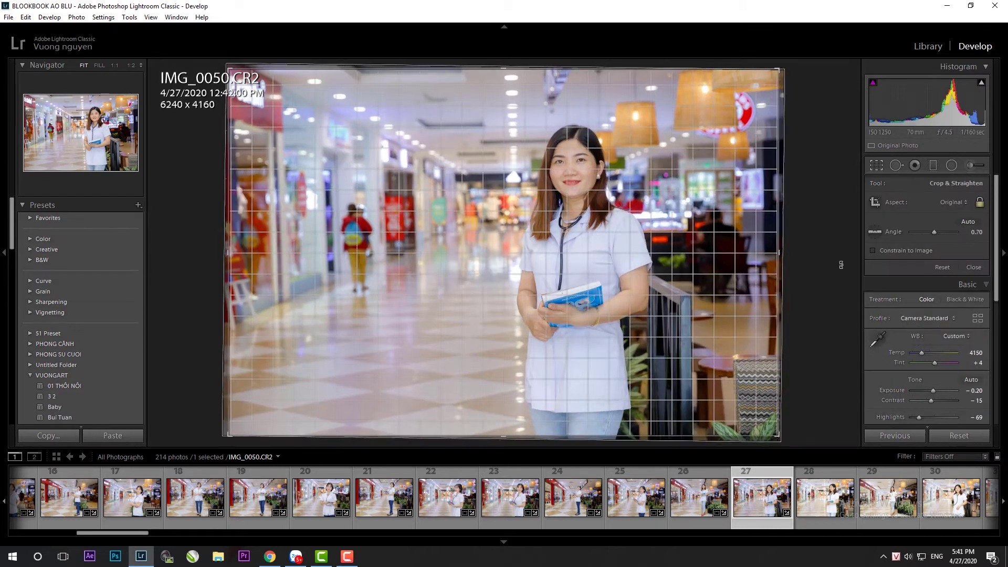
drag(769, 75, 755, 84)
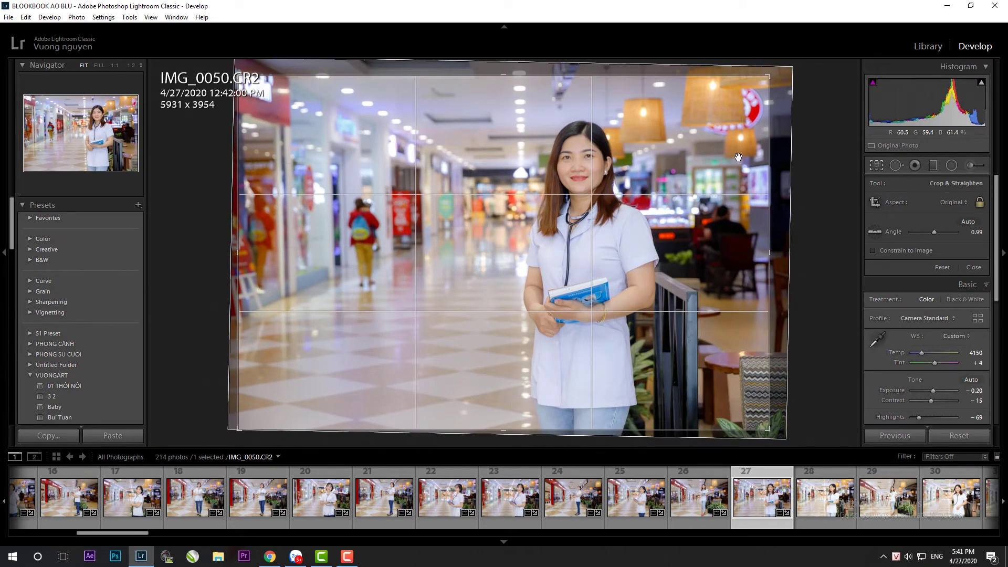
key(Return)
Set IMG_0050 to Shadows +31, Highlights −62 and Temp 3900
drag(941, 327, 940, 327)
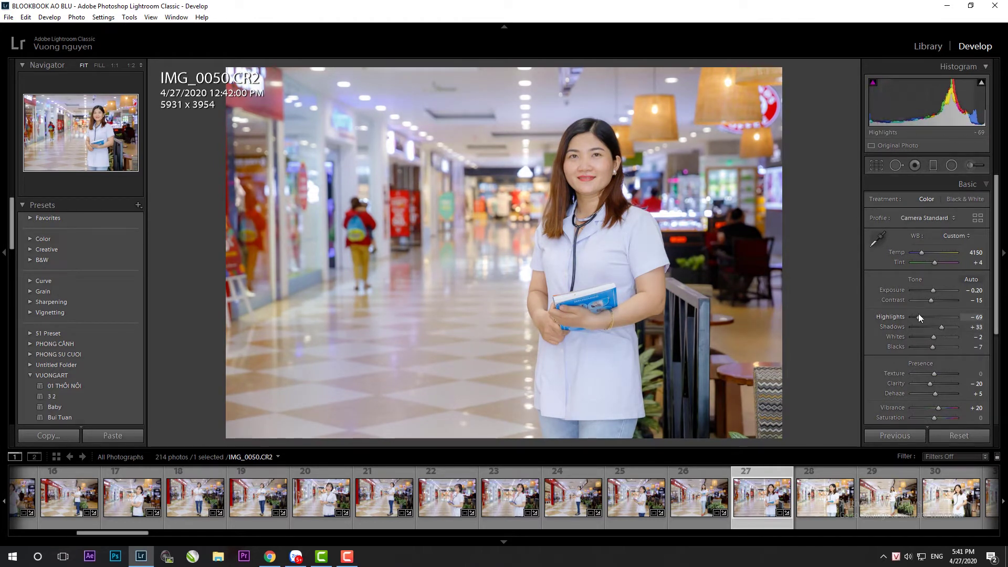
drag(919, 318, 941, 327)
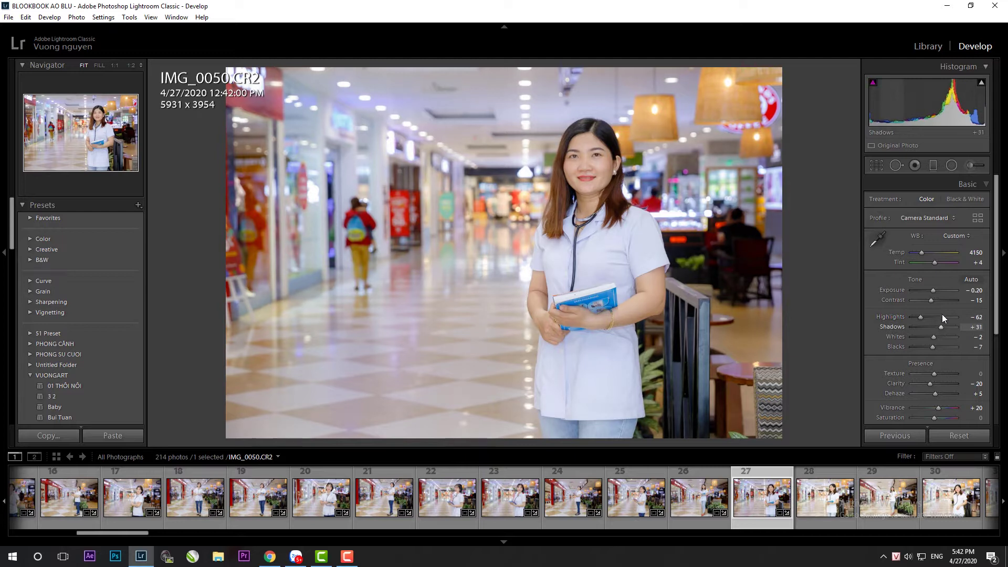
drag(922, 252, 920, 252)
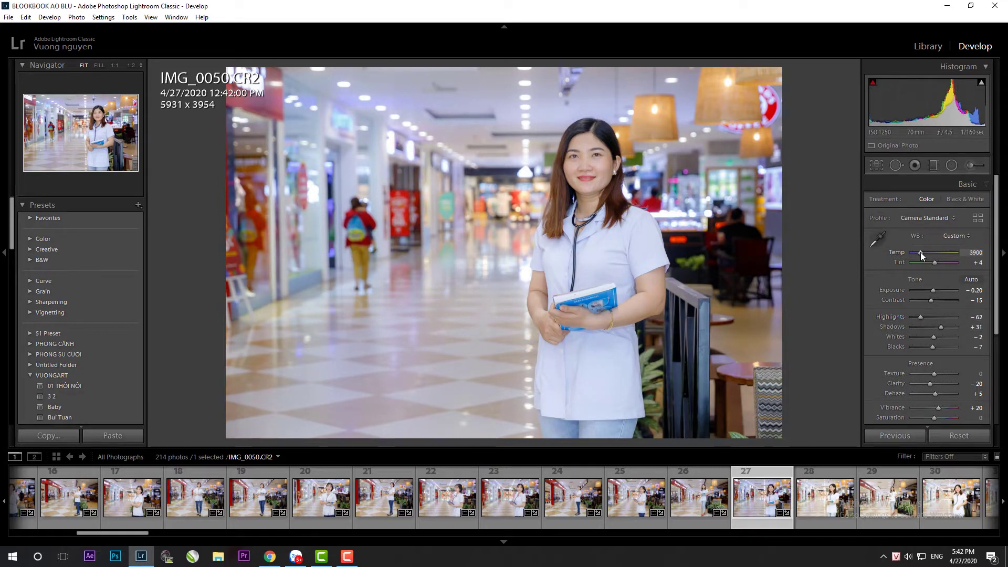
key(Right)
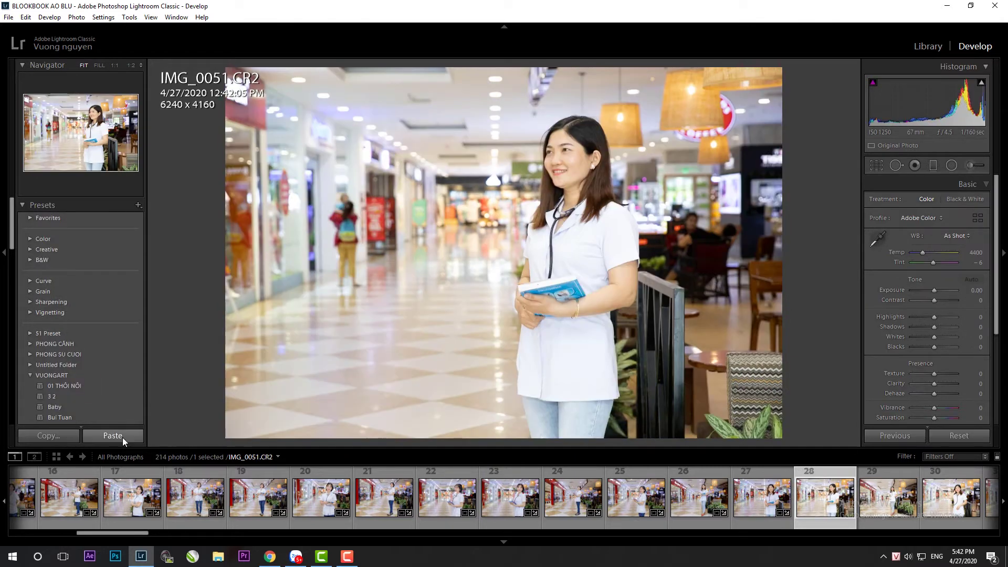
Paste the copied settings onto IMG_0051, then straighten and crop it
click(122, 438)
key(r)
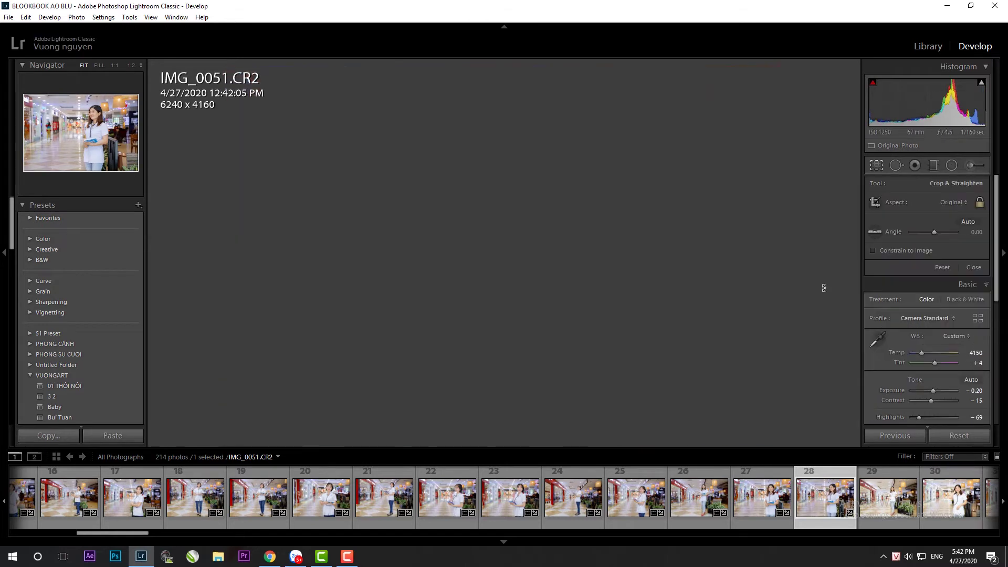
drag(781, 77, 774, 80)
key(Return)
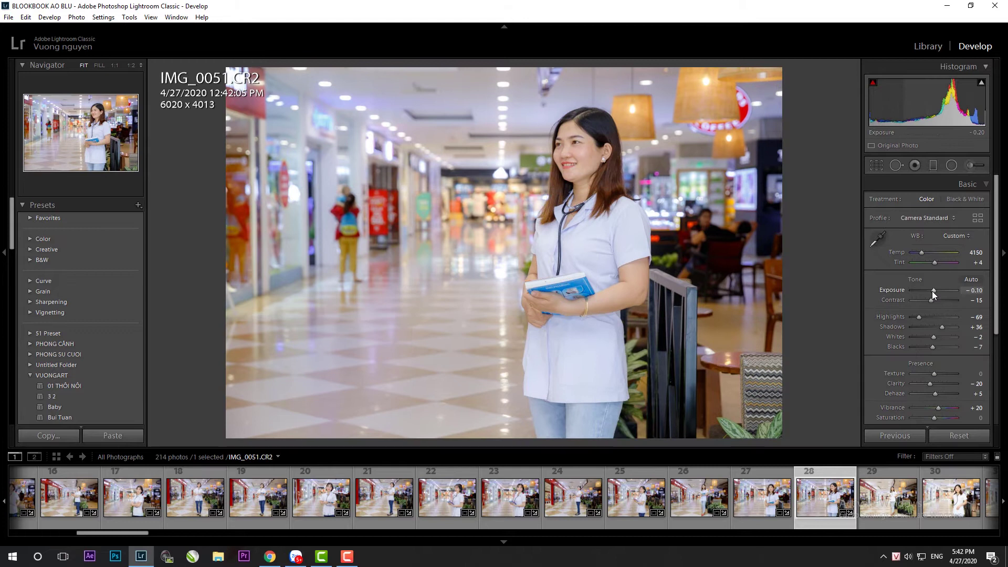
Give IMG_0054 the pasted settings, straighten and crop it, and reset its exposure to zero
key(Right)
click(93, 436)
key(r)
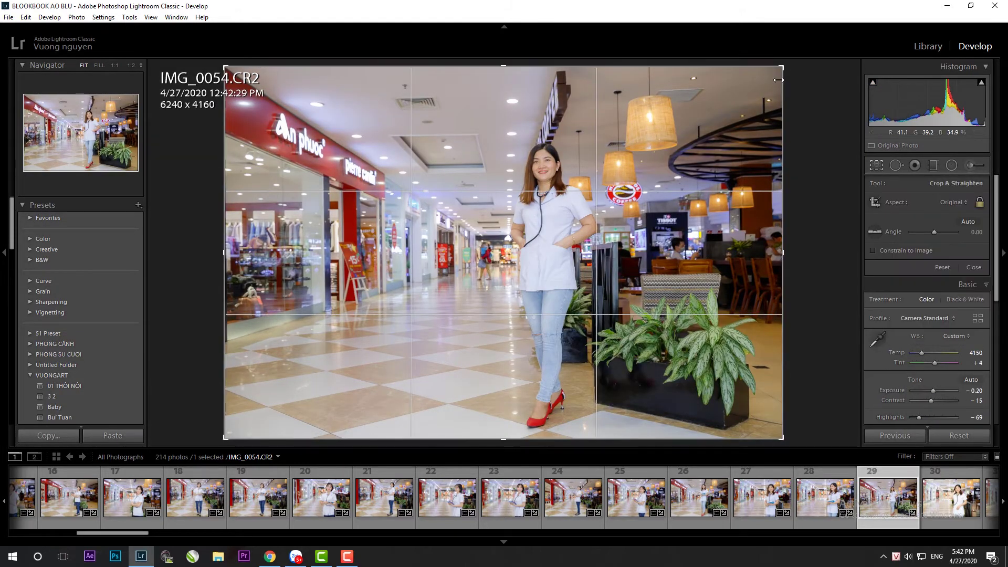
drag(778, 70, 811, 94)
key(Return)
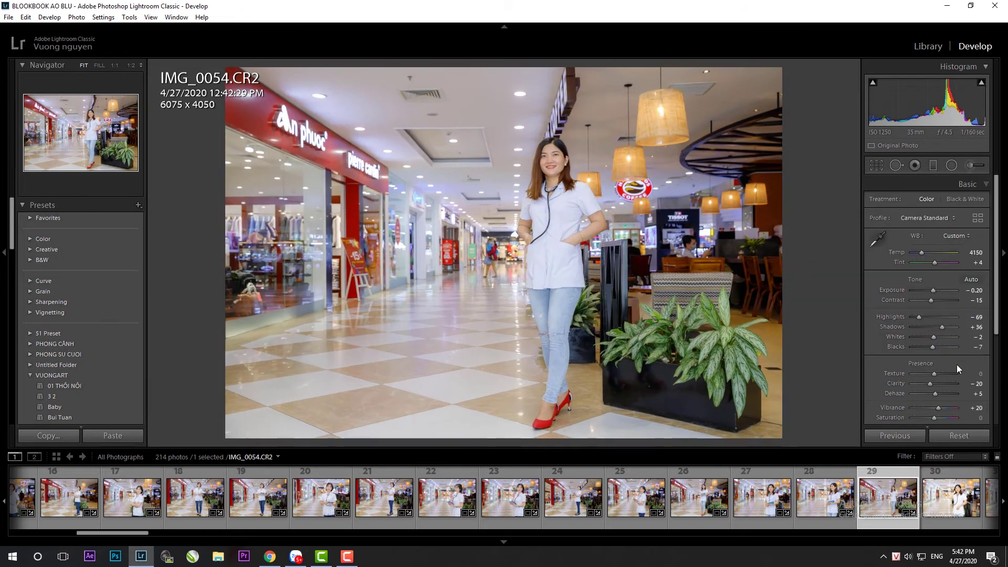
double_click(932, 290)
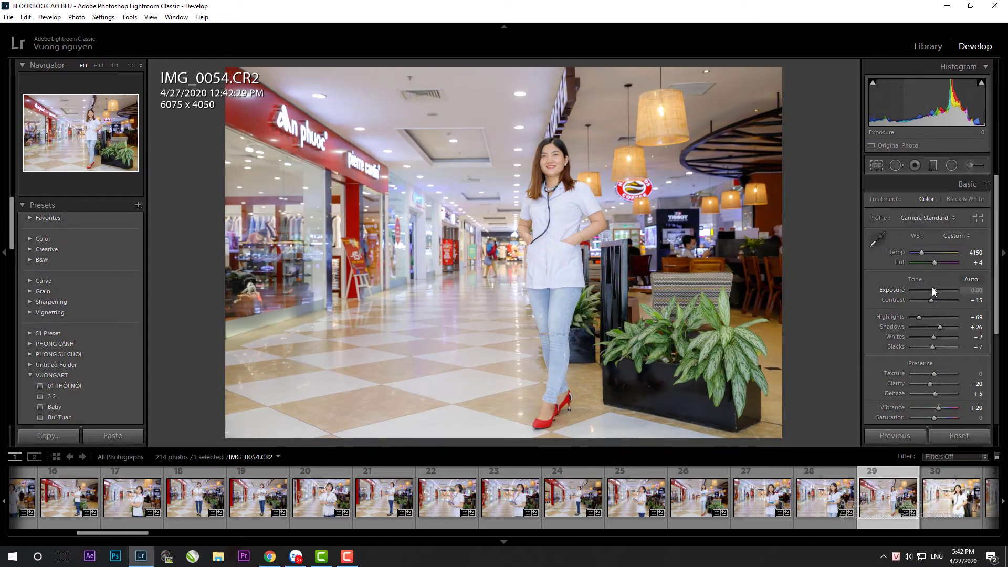
Paste the settings onto IMG_0057 and tighten its crop to 5992 x 3995
click(976, 516)
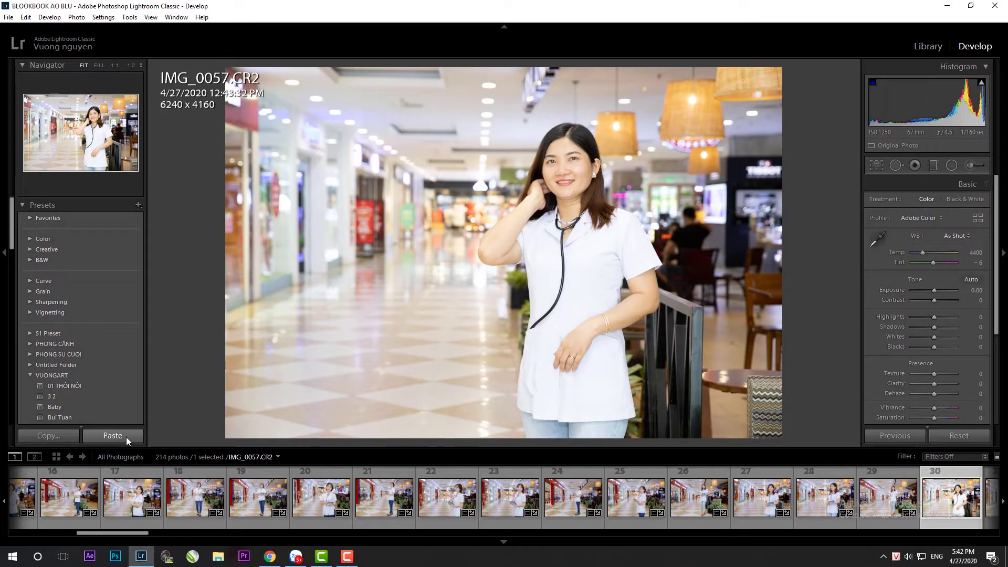
click(125, 436)
key(r)
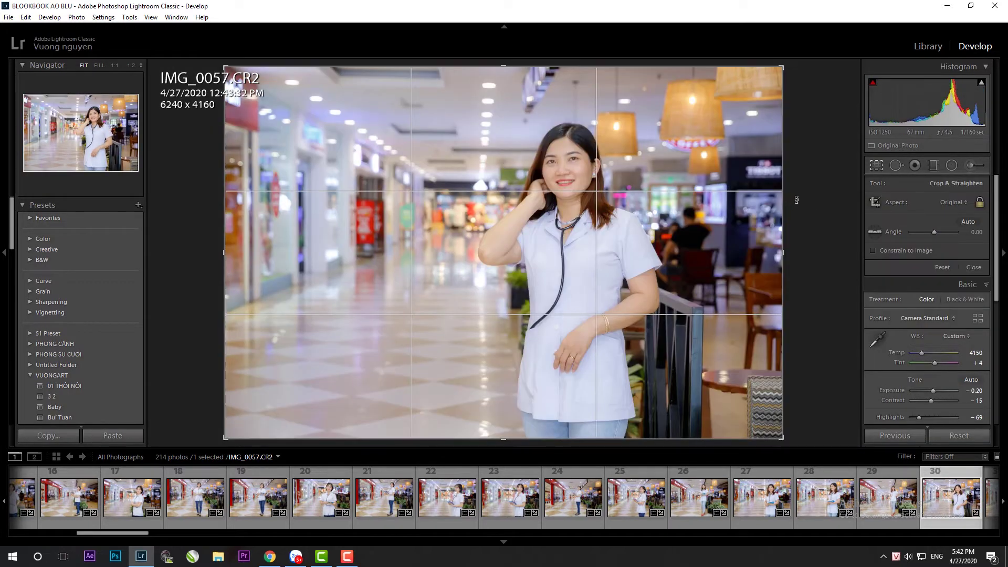
drag(735, 158, 722, 157)
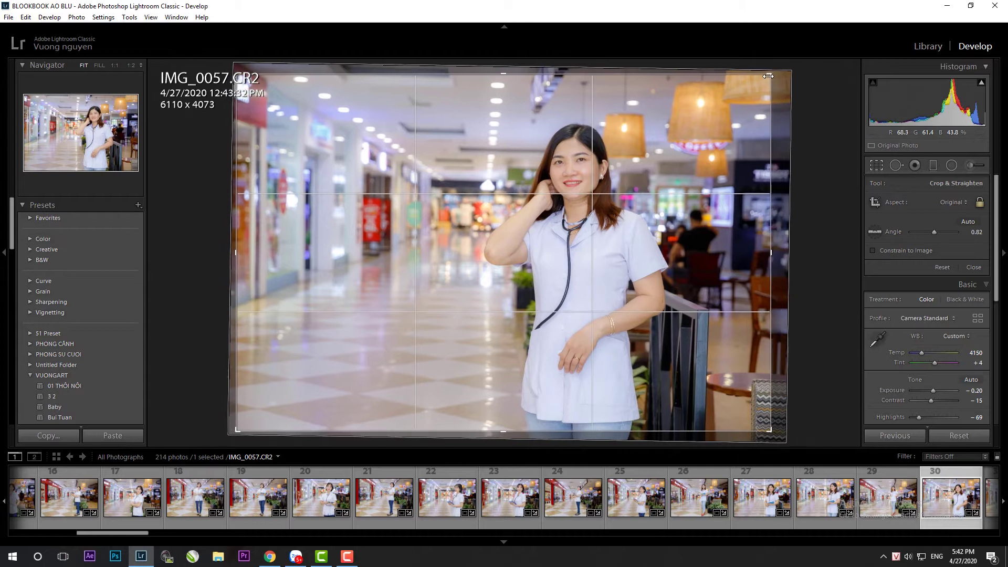
key(Return)
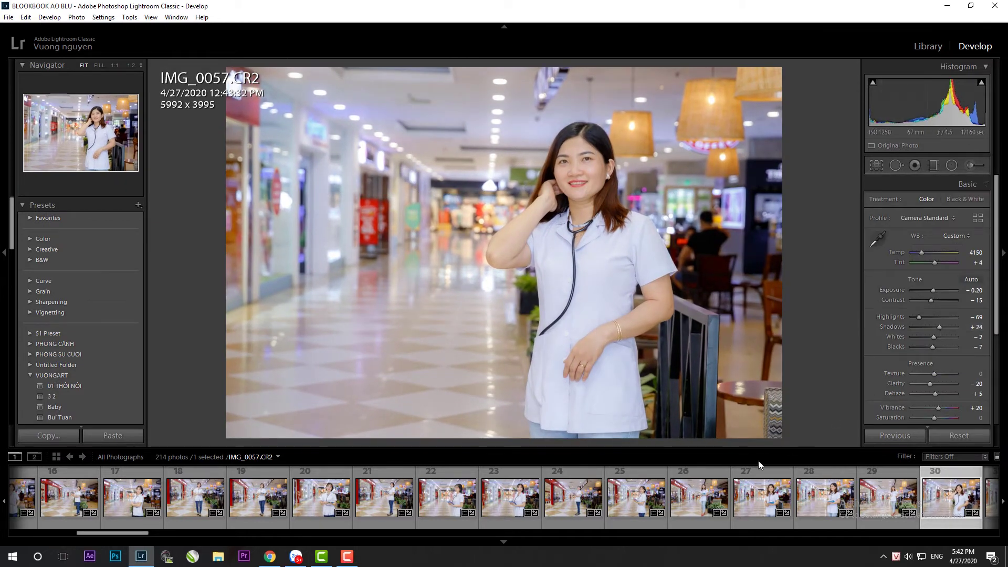
Paste the copied settings onto IMG_0061
scroll(759, 495, down, 5)
click(708, 496)
click(111, 436)
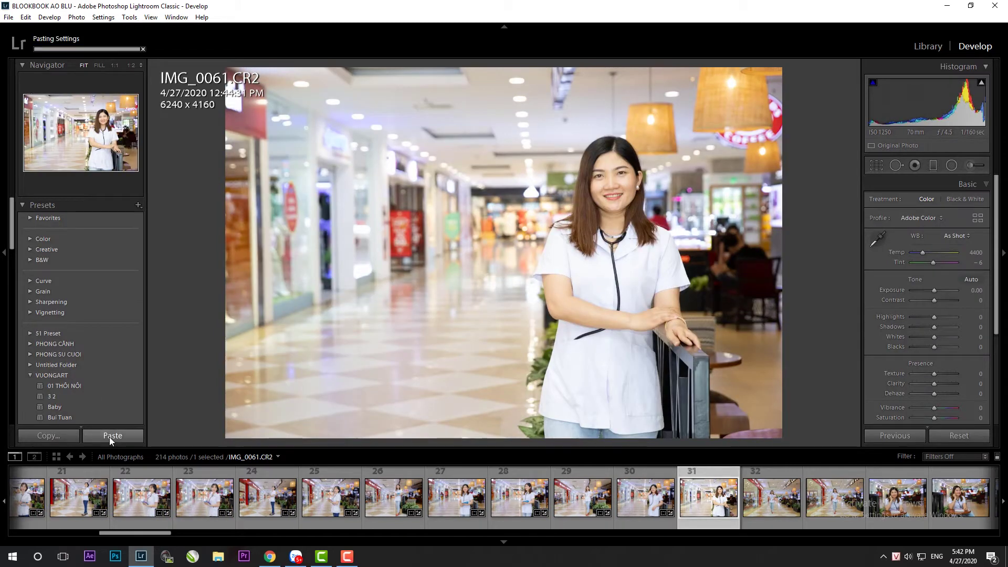
Crop IMG_0061 and ease off its highlight recovery
key(r)
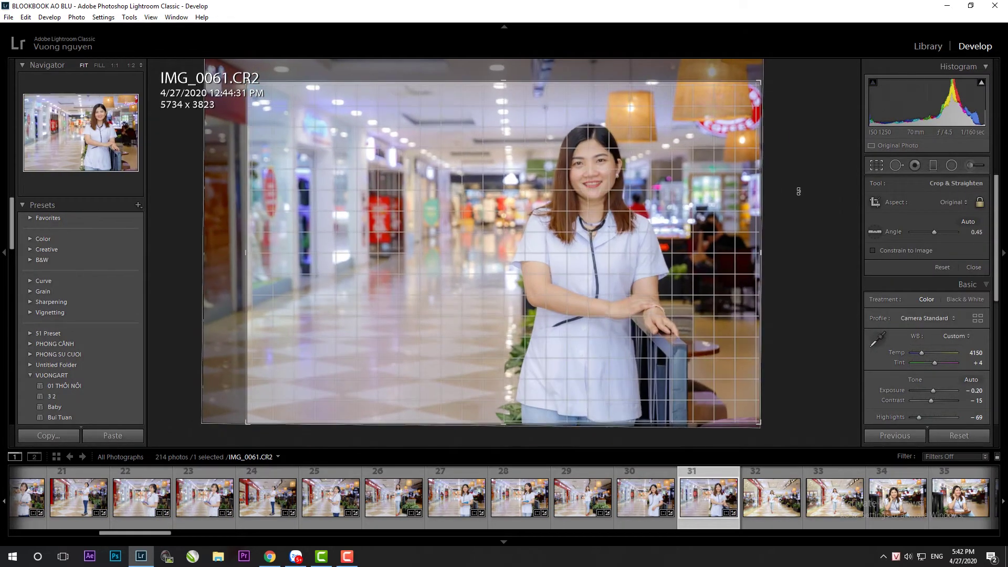
key(r)
drag(920, 317, 924, 317)
Paste the settings onto IMG_0067, tighten its crop and reset exposure to zero
click(780, 505)
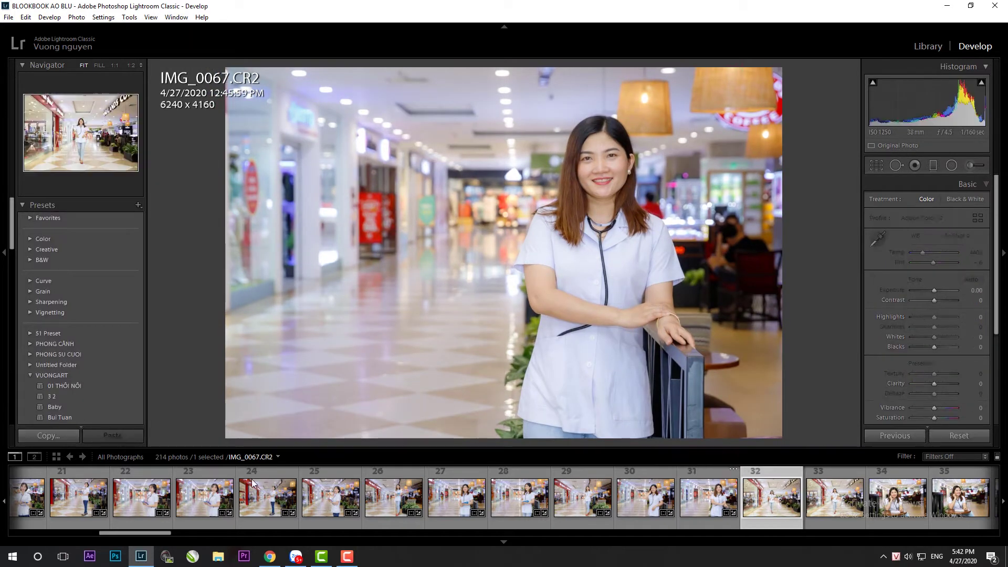
key(ctrl+shift+v)
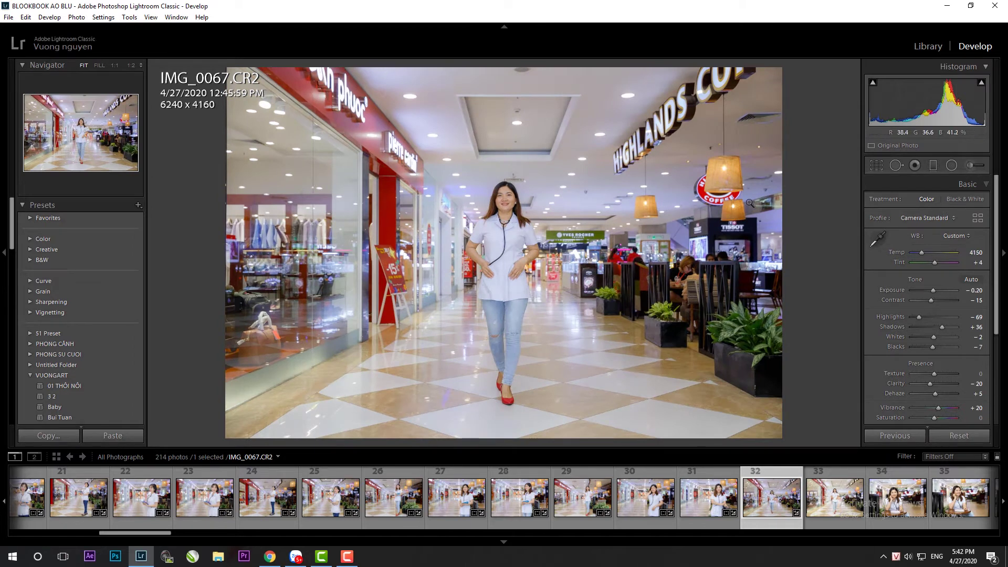
key(r)
drag(786, 64, 767, 77)
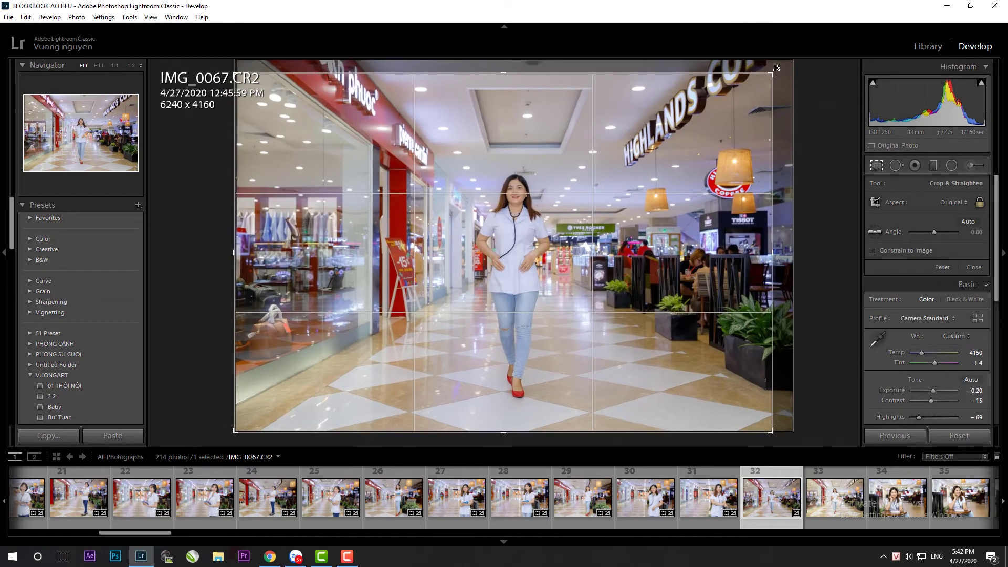
key(Return)
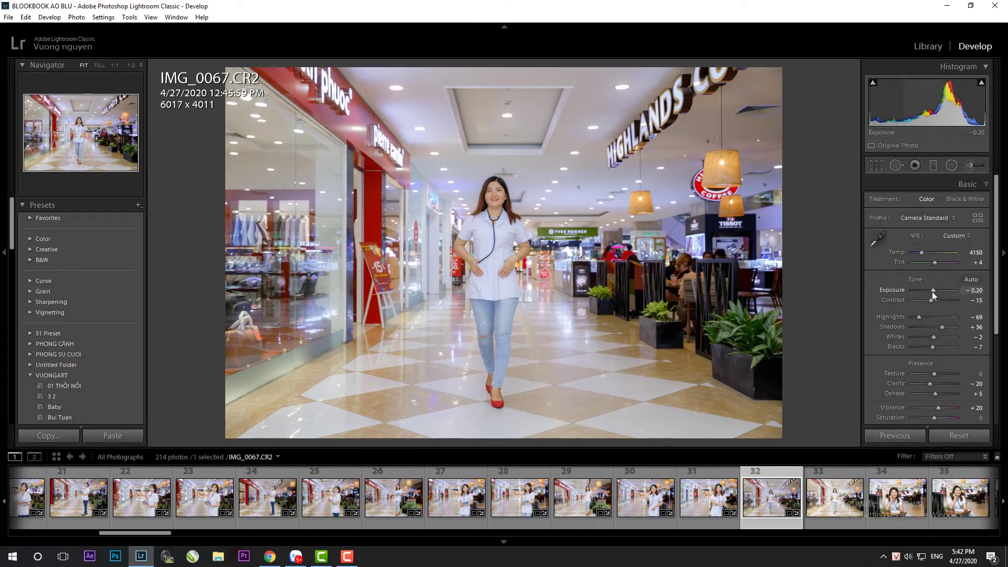
double_click(931, 291)
Give IMG_0069 the previous photo's settings and tighten the crop around the woman
key(Right)
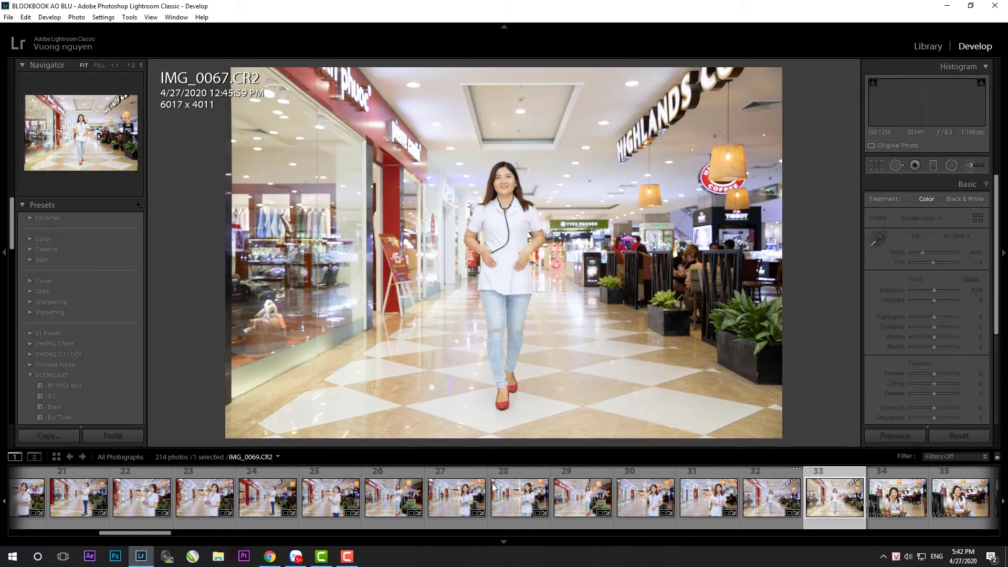
click(869, 440)
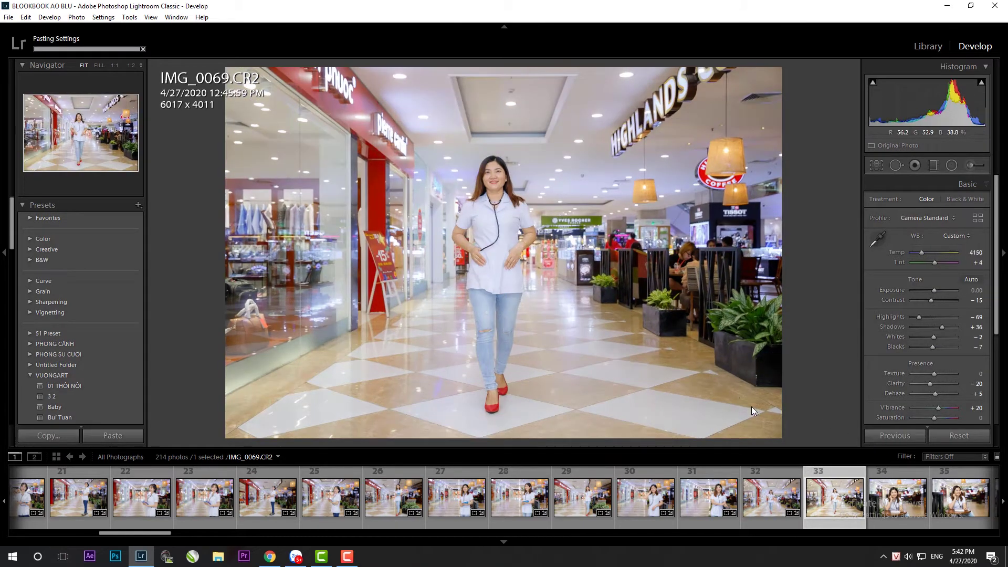
key(r)
drag(685, 353, 684, 360)
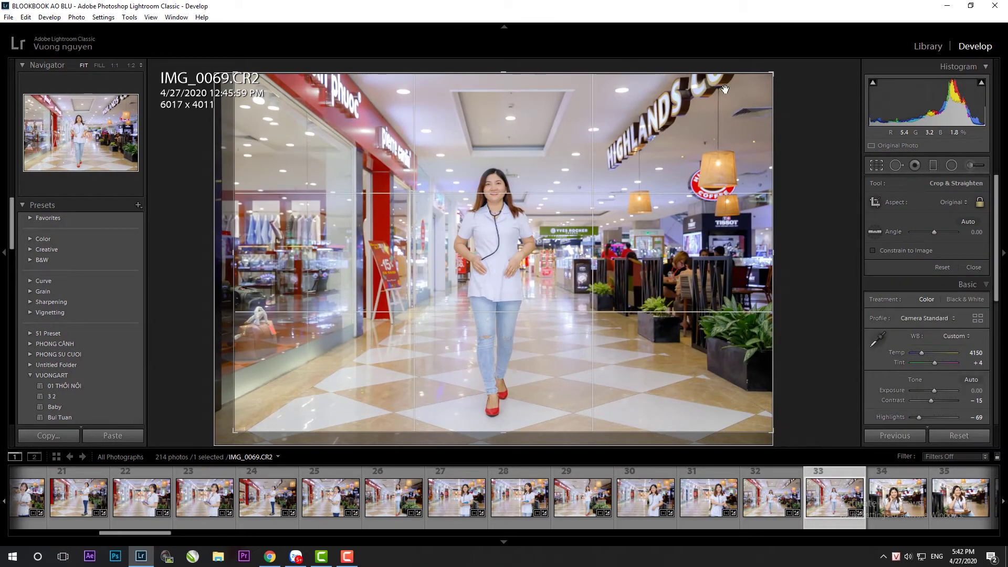
drag(772, 72, 760, 76)
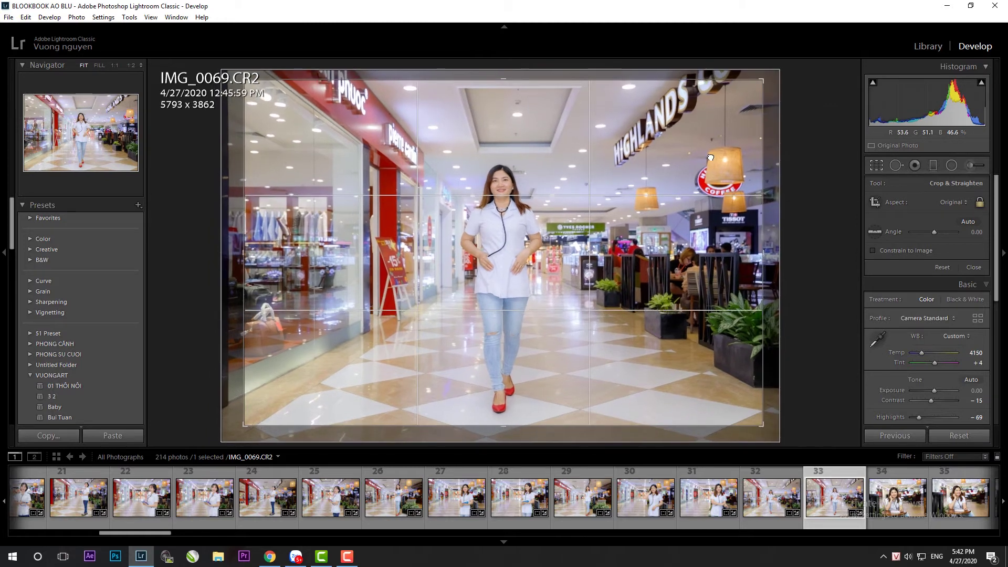
key(r)
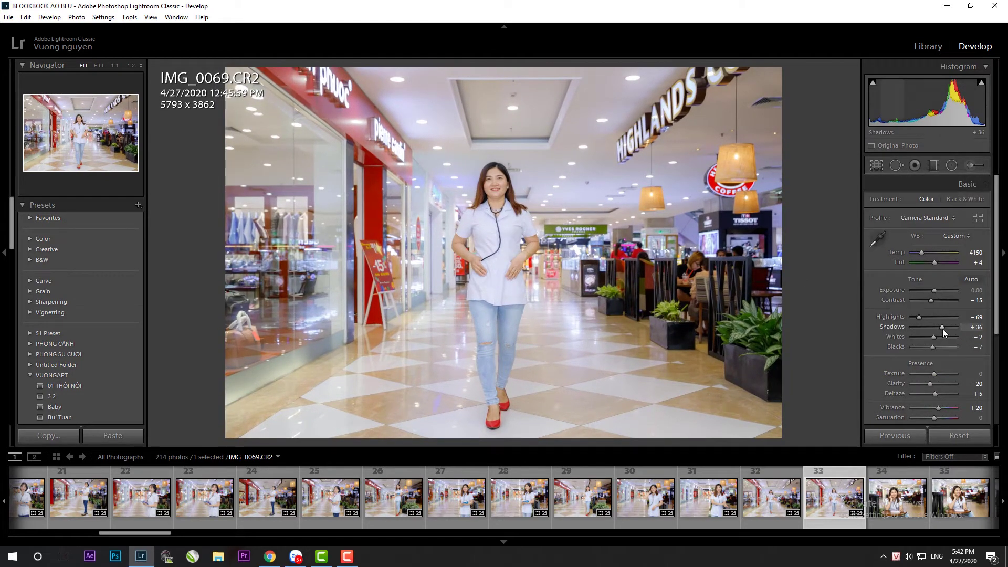
Paste the settings onto IMG_0073, straighten it slightly and brighten its exposure a little
key(Right)
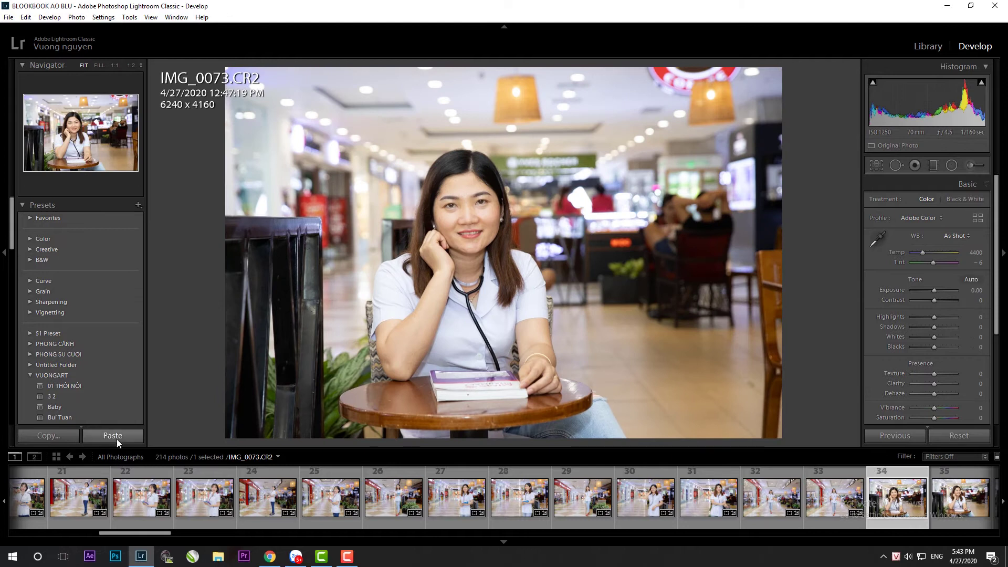
click(116, 439)
key(r)
drag(790, 52, 775, 72)
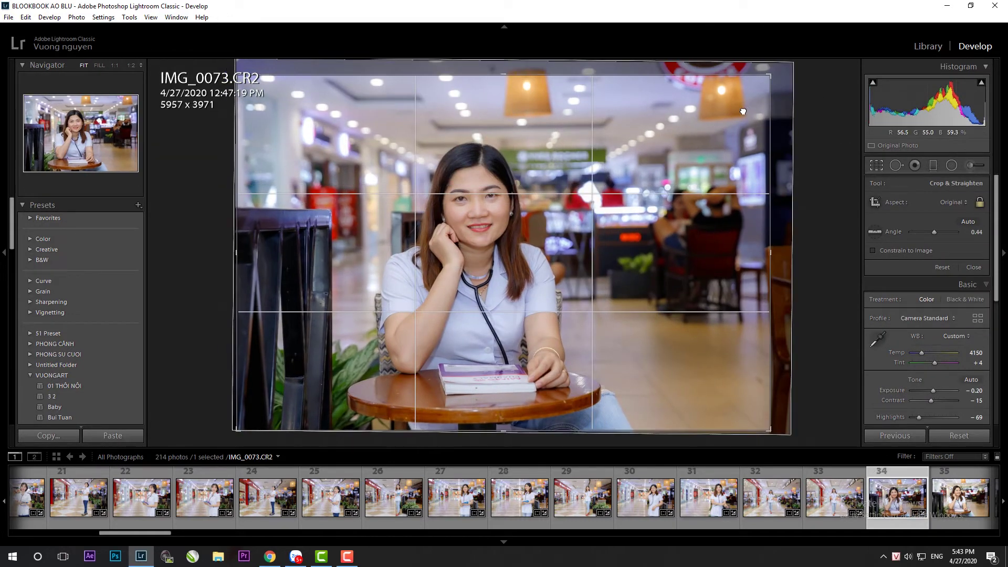
key(Return)
key(Up)
key(Up)
key(Up)
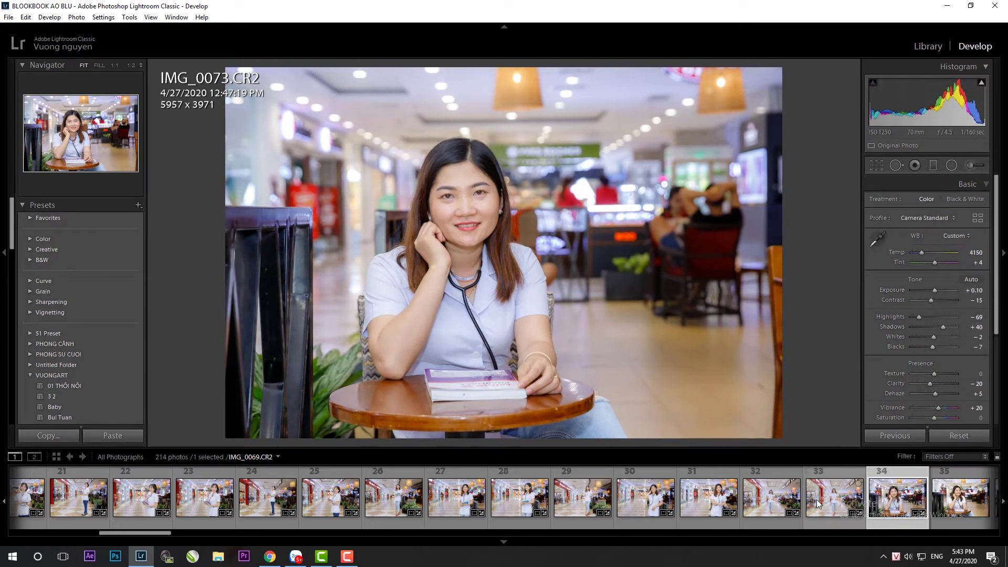
Paste the settings onto IMG_0074, confirm its crop and raise exposure slightly
key(Right)
click(892, 436)
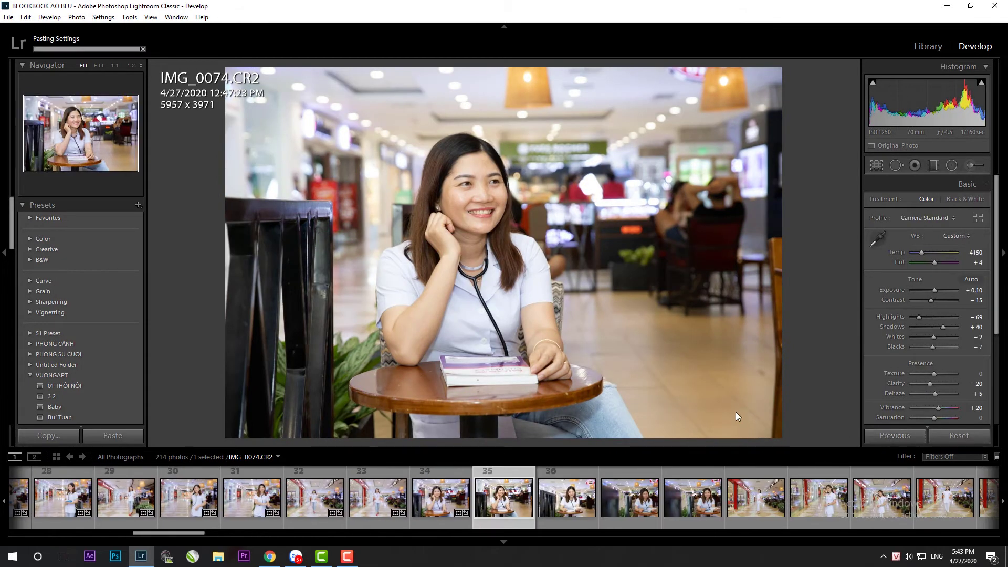
key(r)
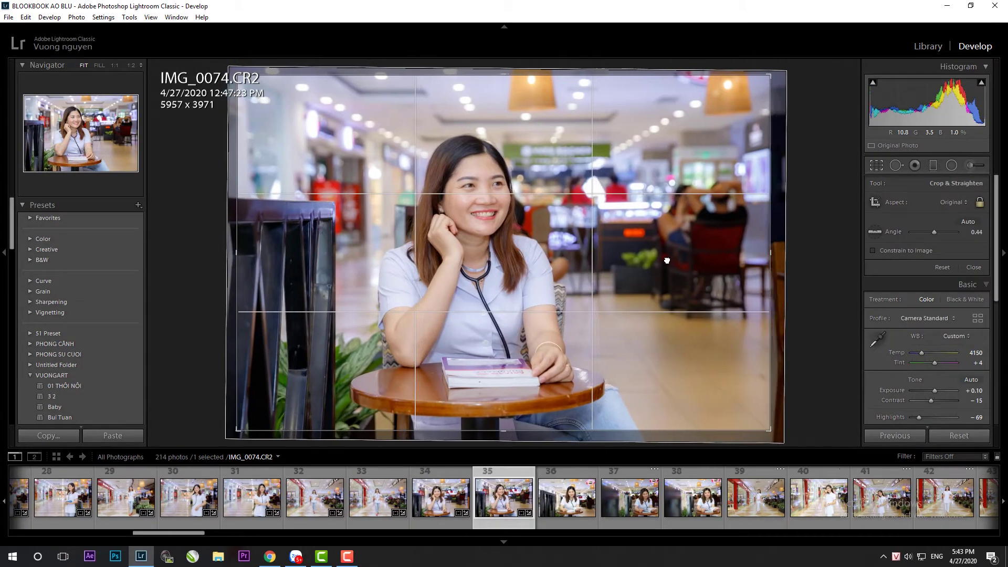
key(Return)
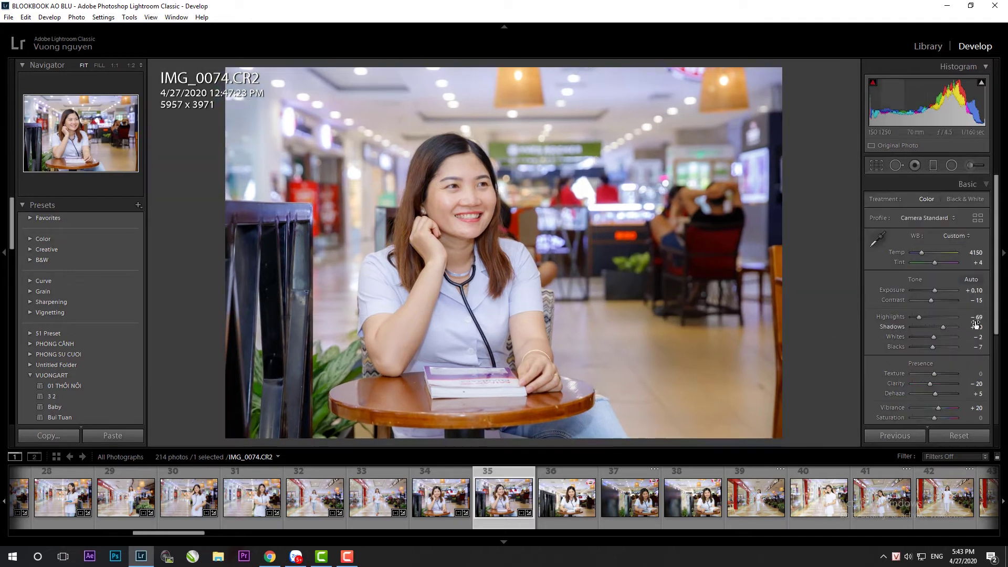
drag(933, 291, 933, 290)
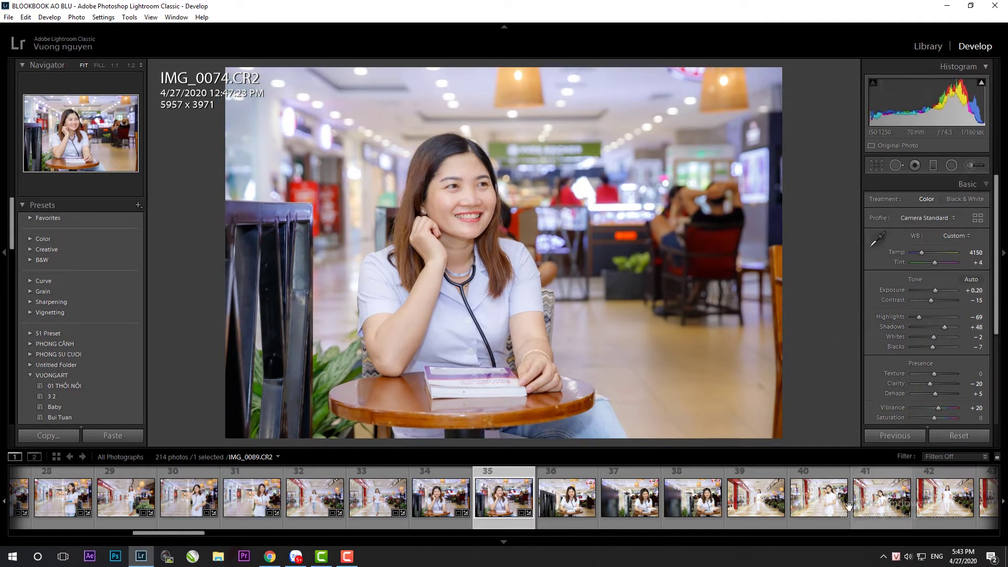
Paste the settings onto IMG_0081, confirm its straightened crop and lower the shadows
key(Right)
click(903, 440)
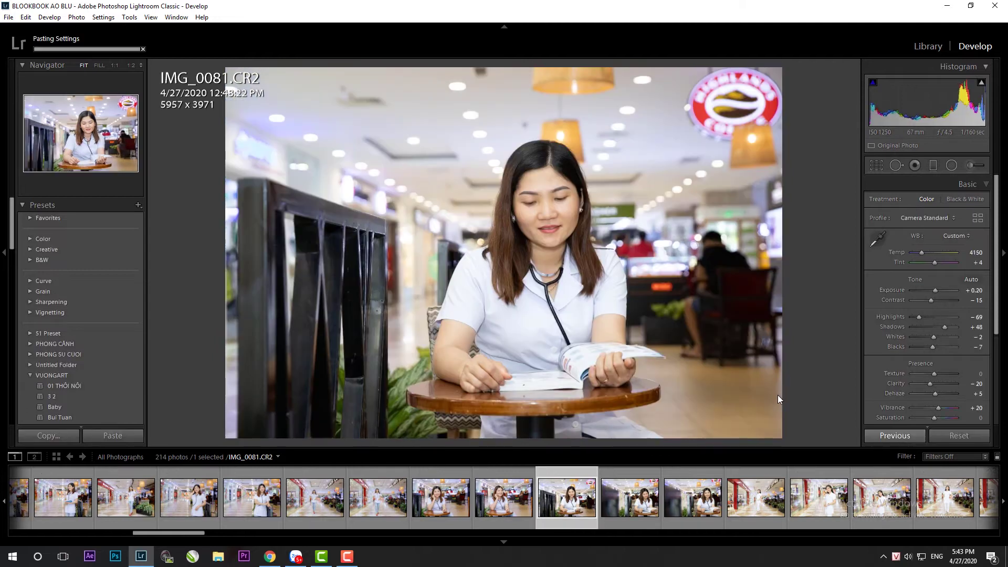
key(r)
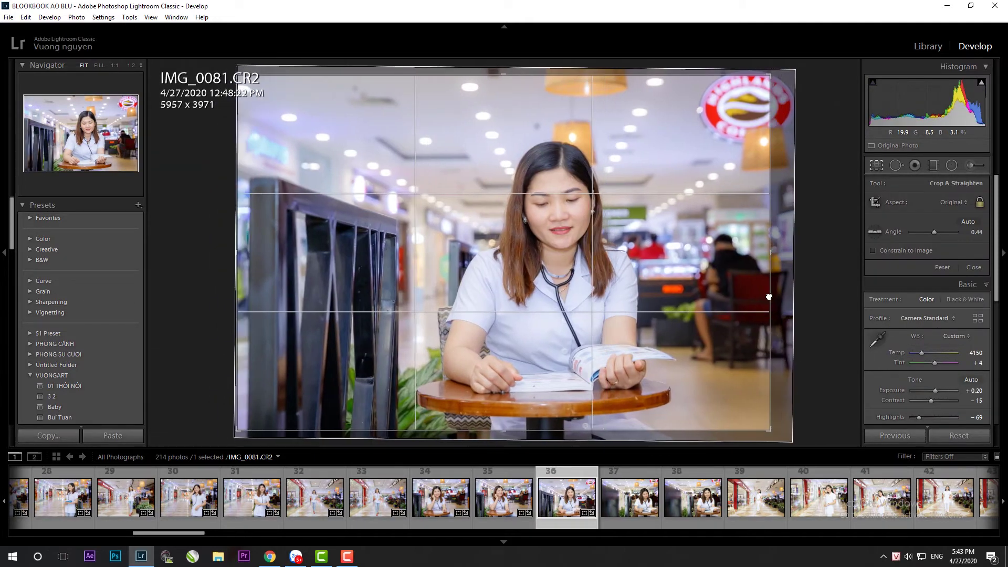
key(Return)
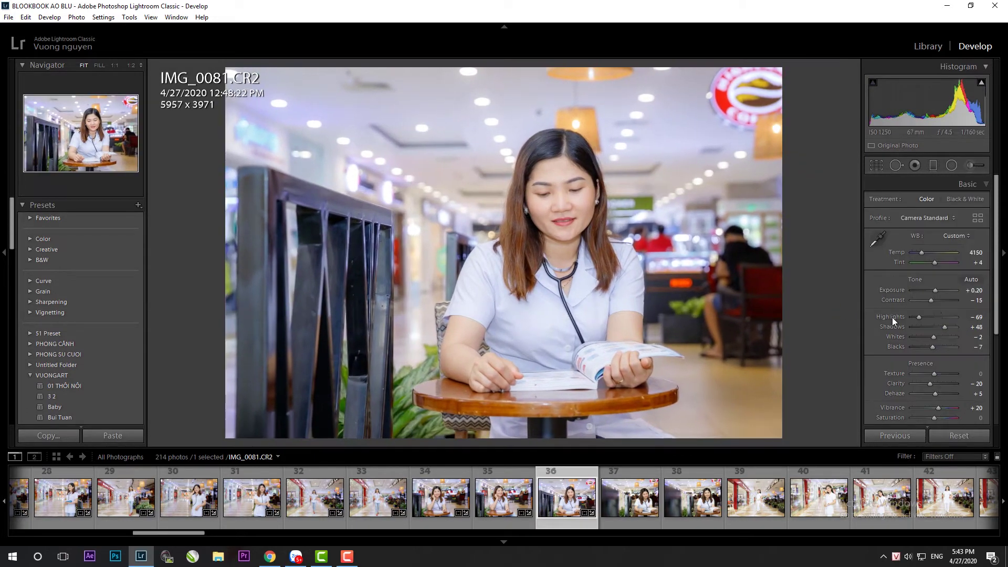
drag(945, 328, 939, 328)
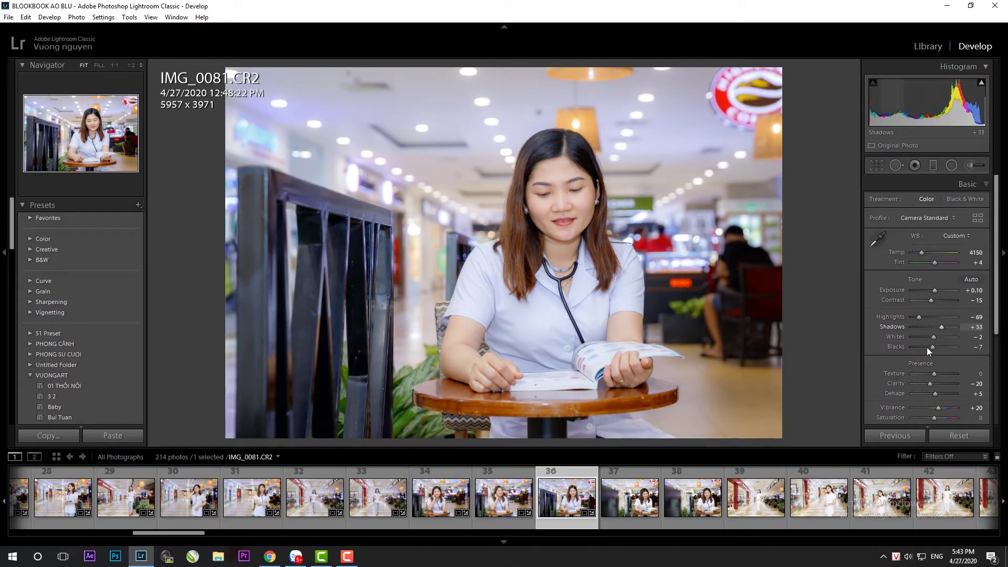
Paste the previous photo's settings onto IMG_0082 and confirm its crop
click(638, 508)
click(872, 440)
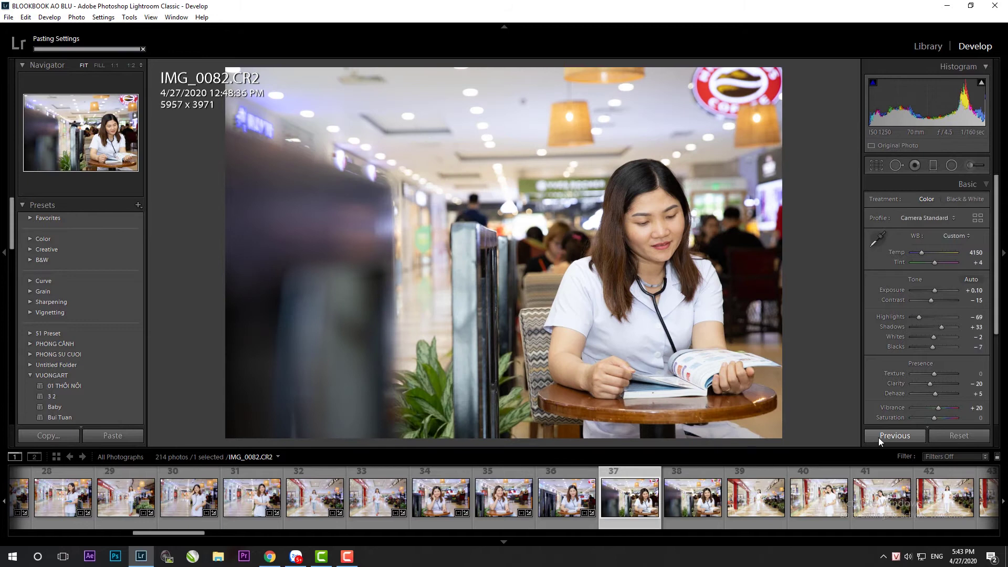
key(r)
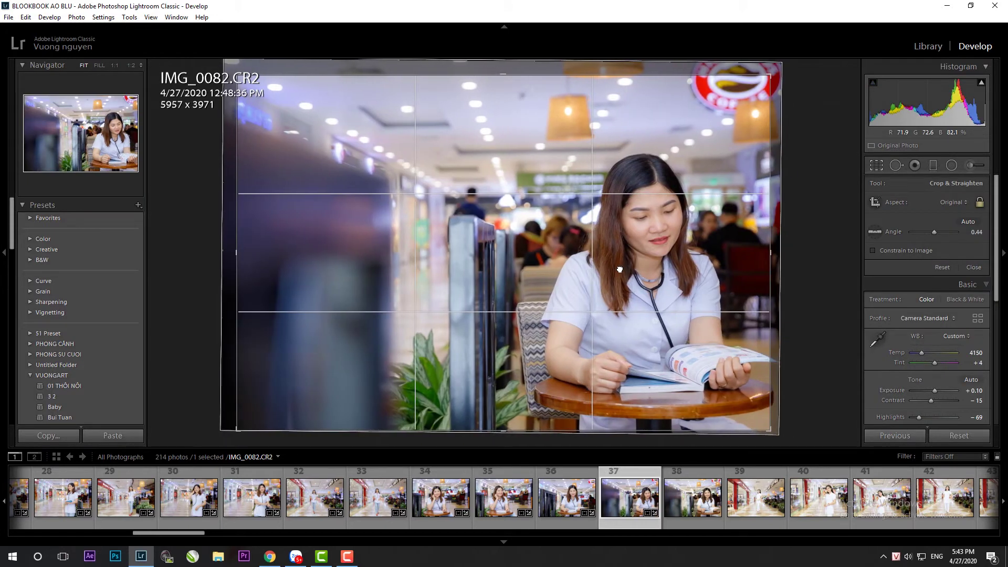
key(r)
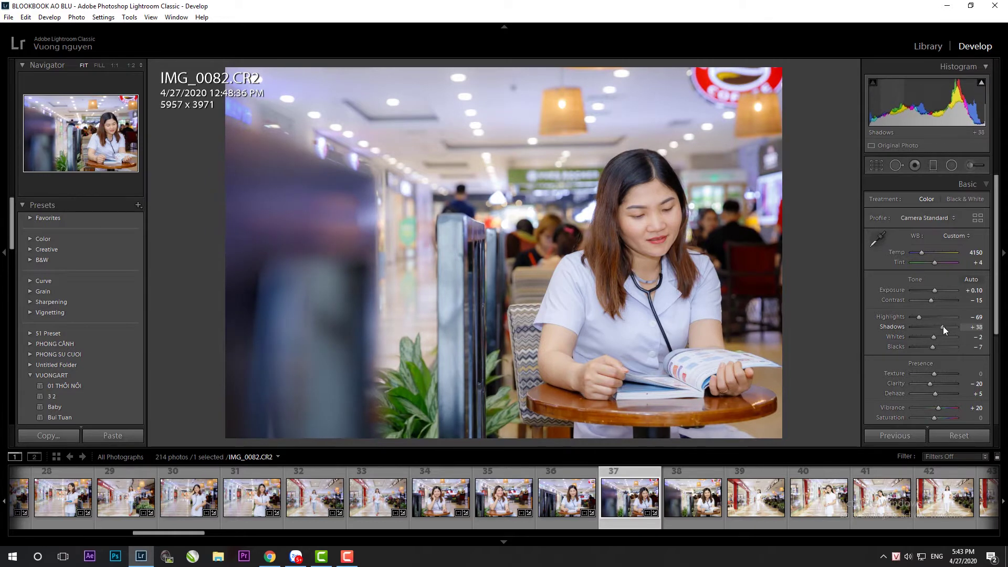
Paste the settings onto IMG_0084, straighten it slightly and lower its shadows
click(693, 497)
click(895, 436)
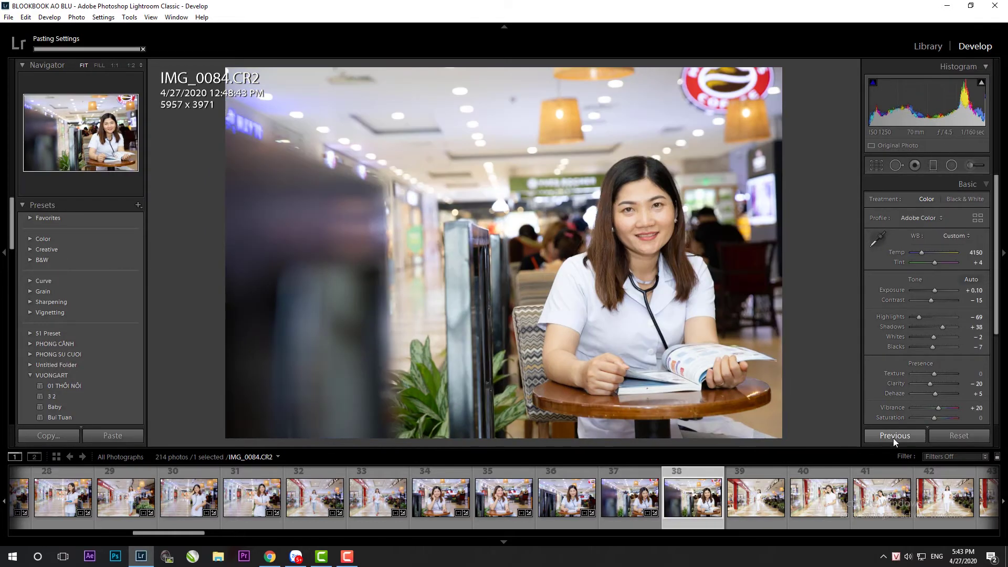
key(r)
drag(811, 268, 831, 273)
key(r)
drag(942, 328, 938, 327)
Compare IMG_0084 before and after, settle Shadows at +26 and inspect the face close up
key(y)
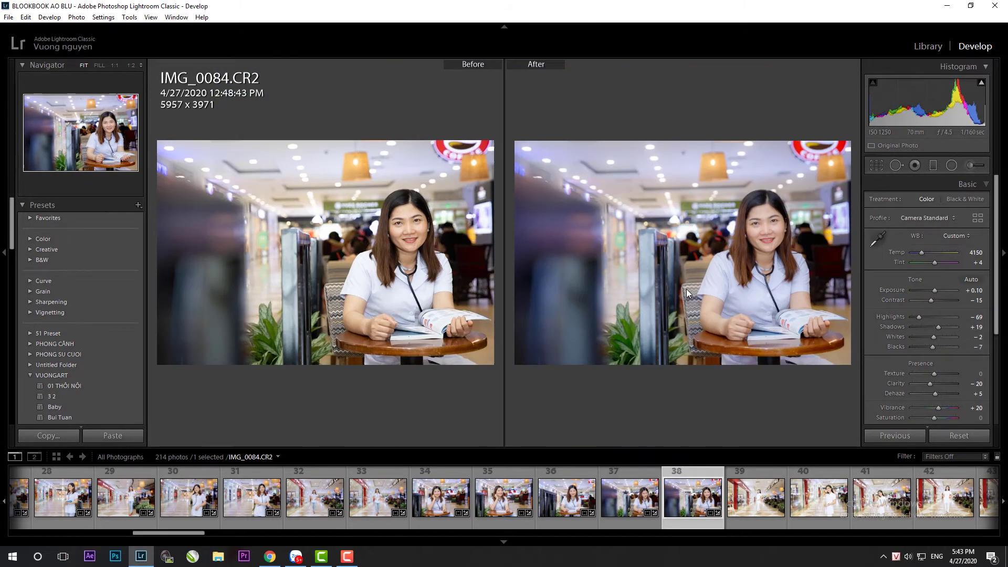
key(y)
drag(939, 326, 940, 327)
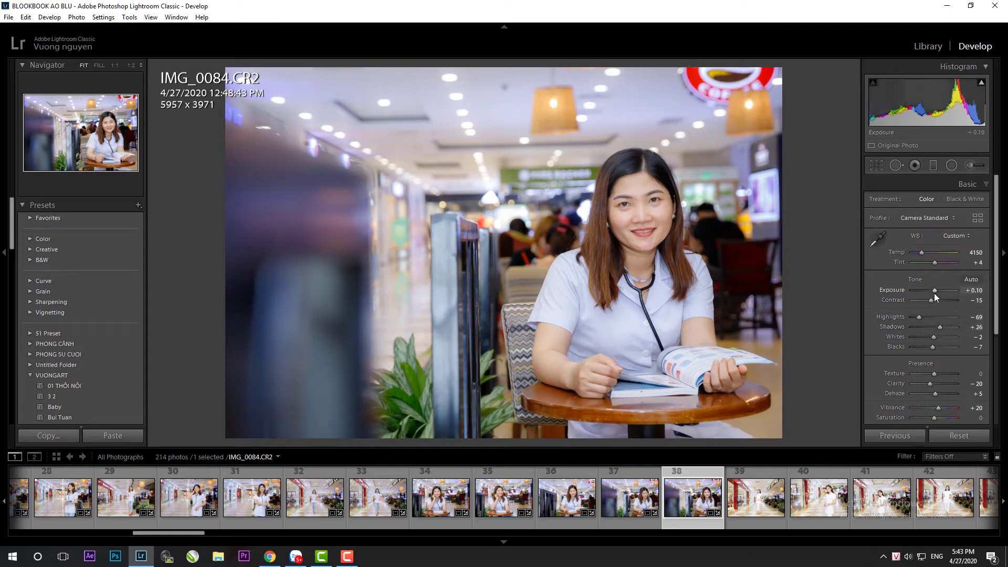
click(633, 223)
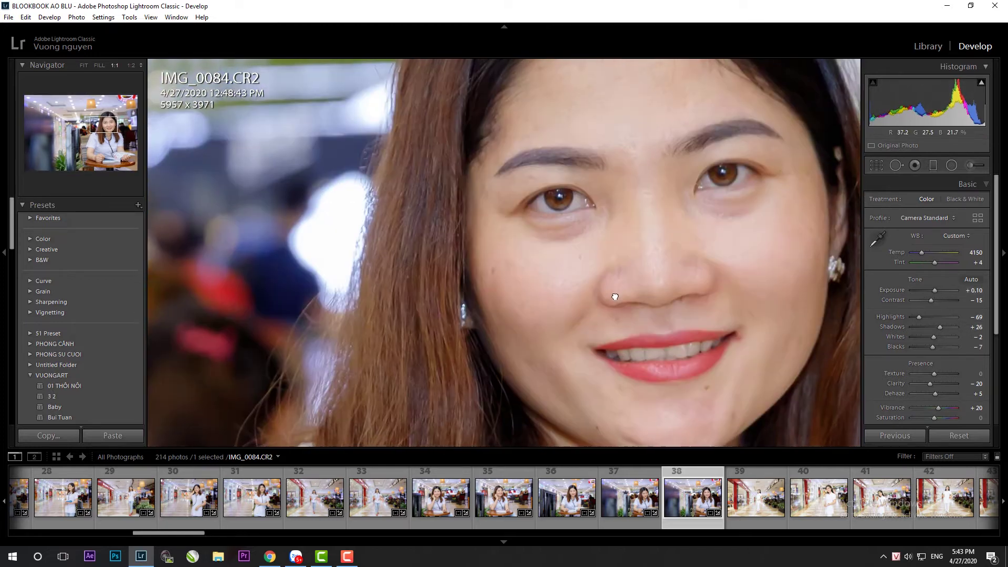
click(636, 264)
click(770, 507)
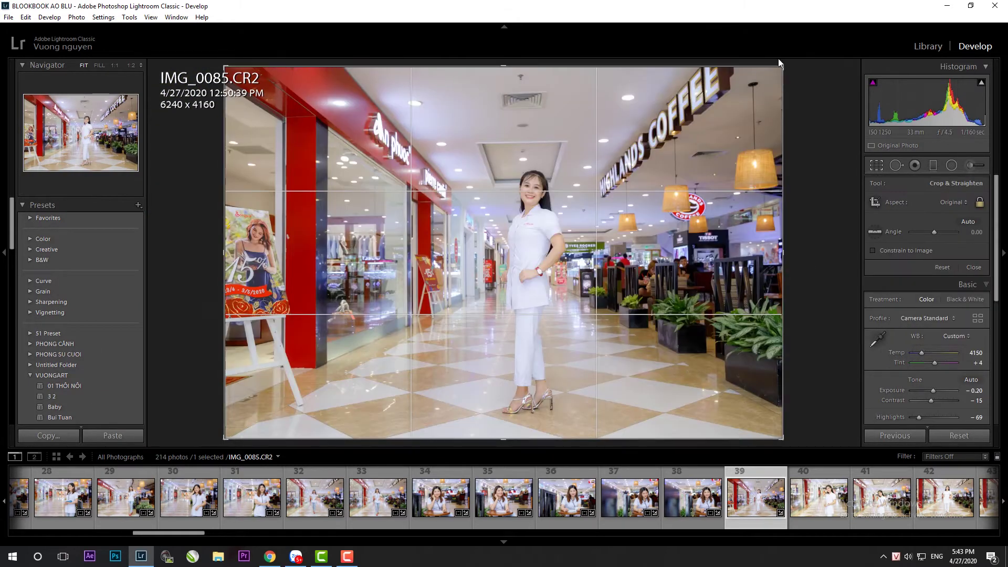
Tighten IMG_0085's crop around the woman and lower its shadows slightly
key(r)
drag(775, 67, 751, 89)
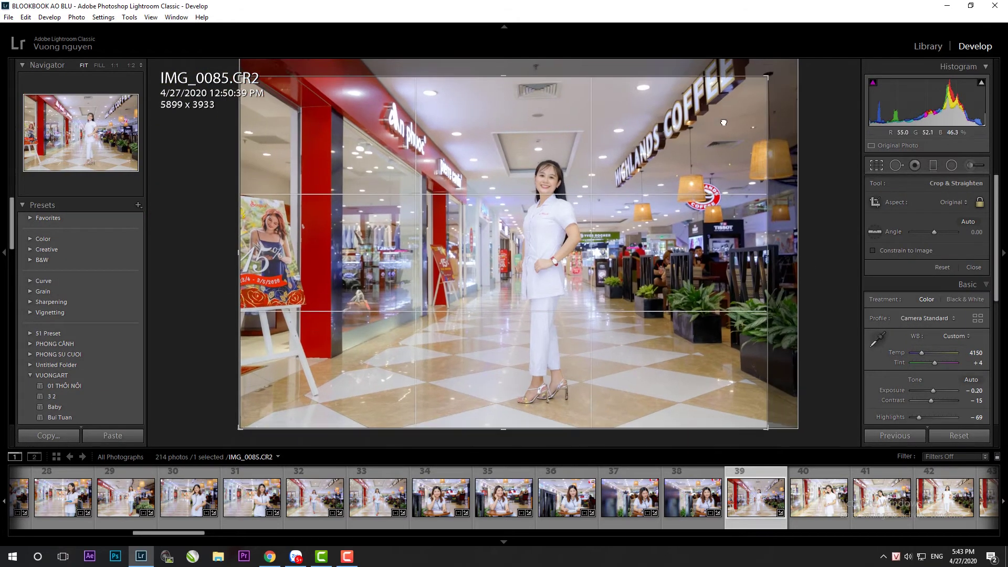
key(Return)
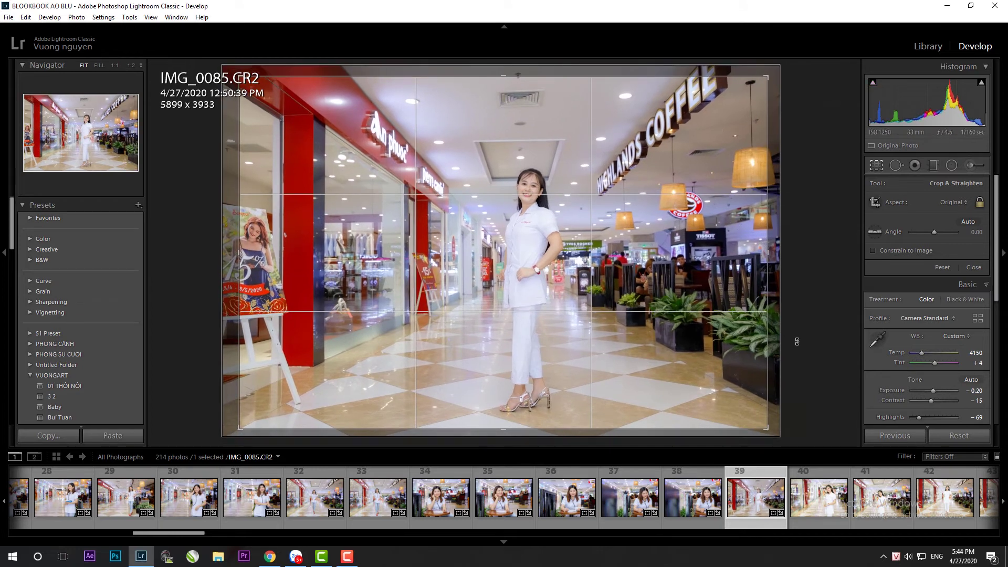
drag(938, 327, 936, 327)
Tilt IMG_0087 slightly to level it and apply the straightened crop
click(813, 502)
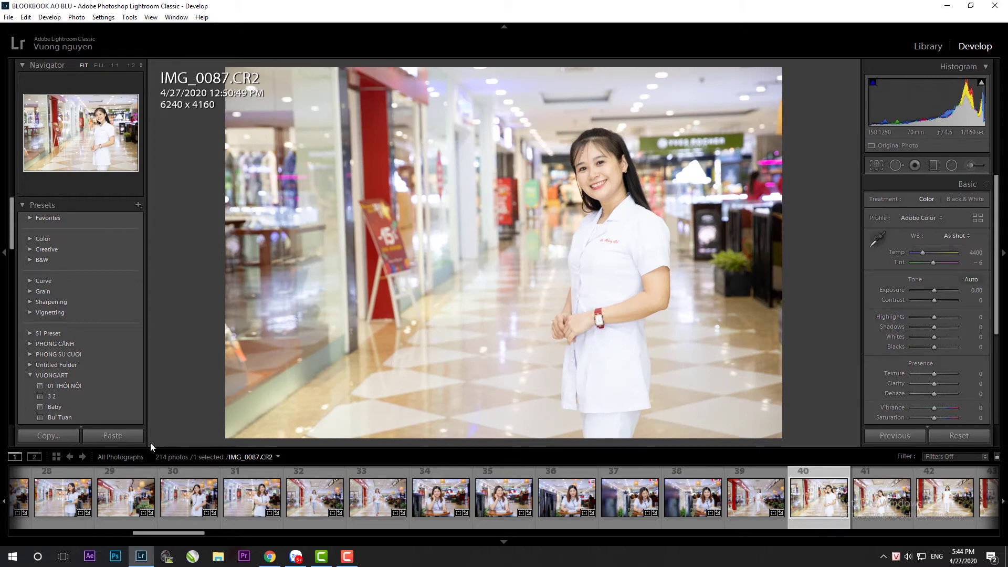
key(r)
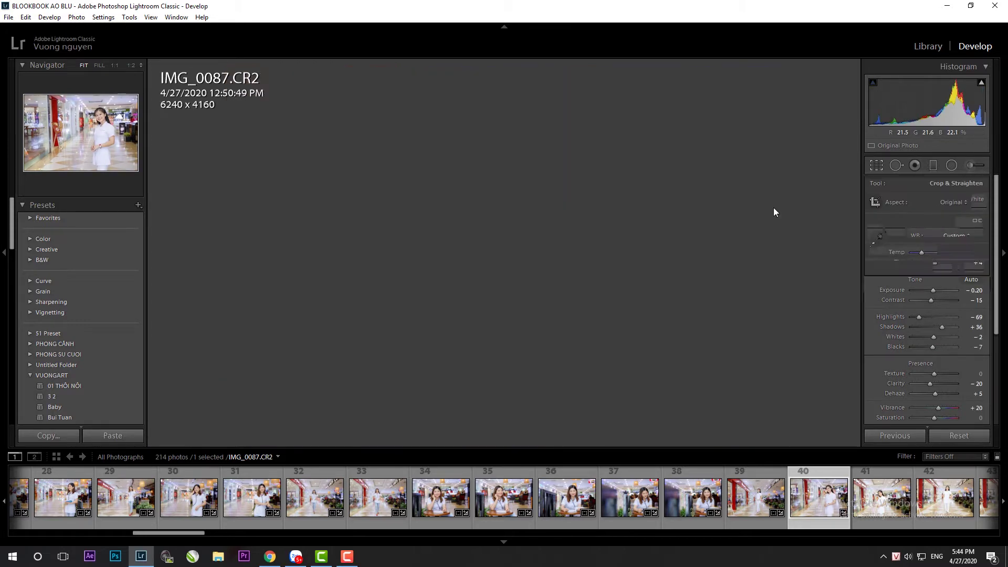
mouse_move(829, 193)
mouse_down()
mouse_move(804, 215)
mouse_move(811, 223)
mouse_up()
key(r)
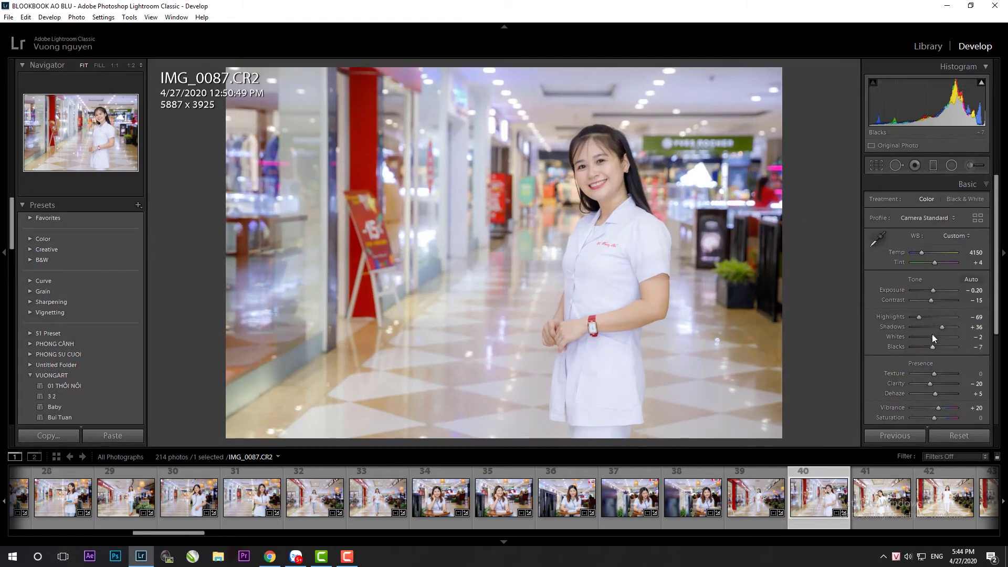
Paste the edits onto IMG_0089, then rotate and reposition its crop to 5817 x 3878
click(879, 517)
click(894, 437)
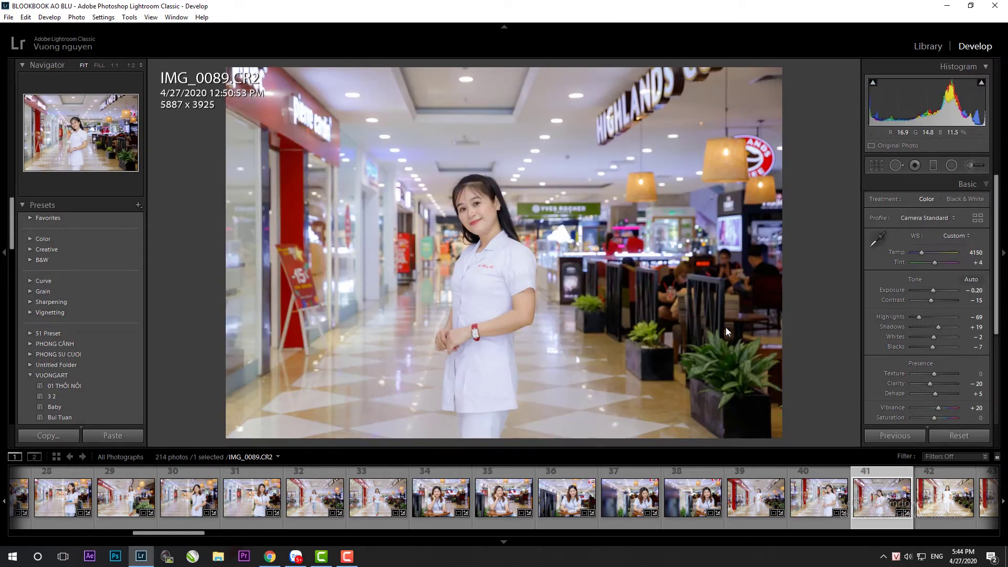
key(e)
key(r)
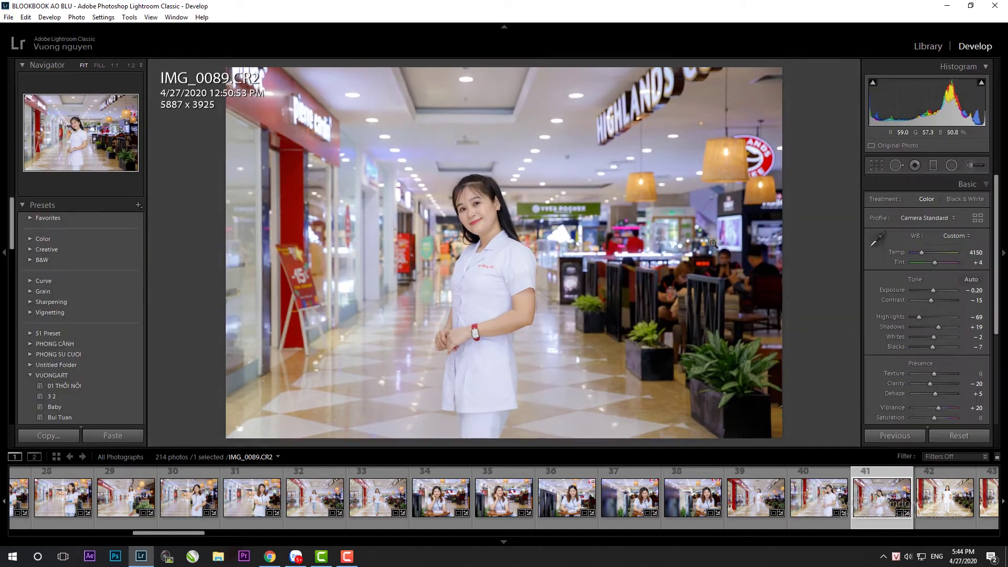
drag(788, 315, 805, 341)
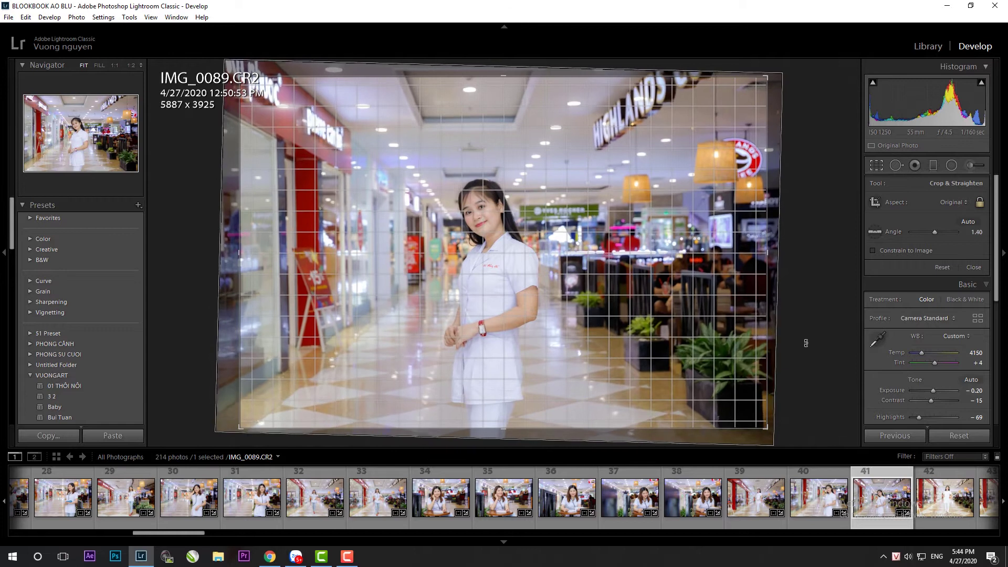
mouse_move(659, 315)
mouse_down()
mouse_move(682, 220)
mouse_move(717, 202)
mouse_up()
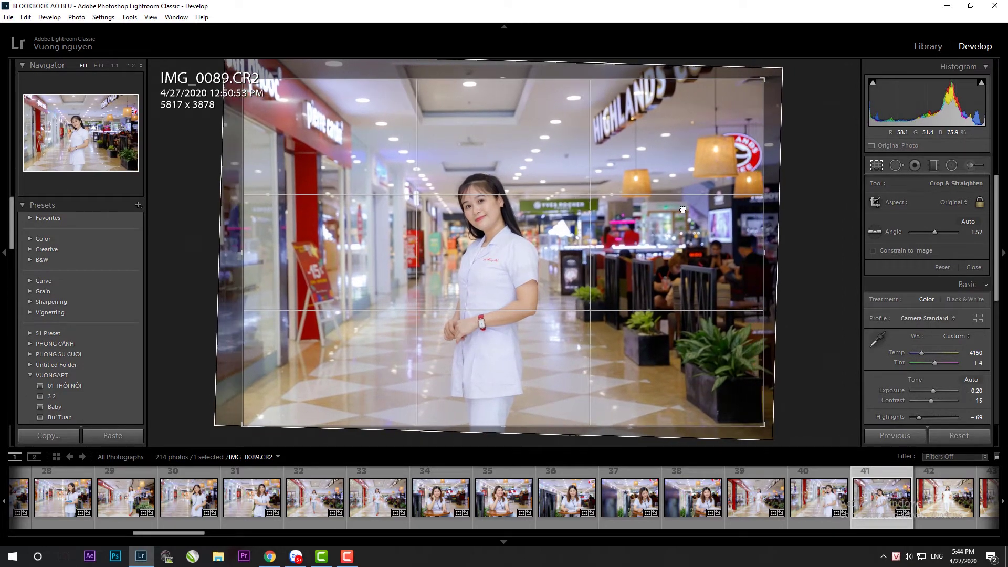
key(Return)
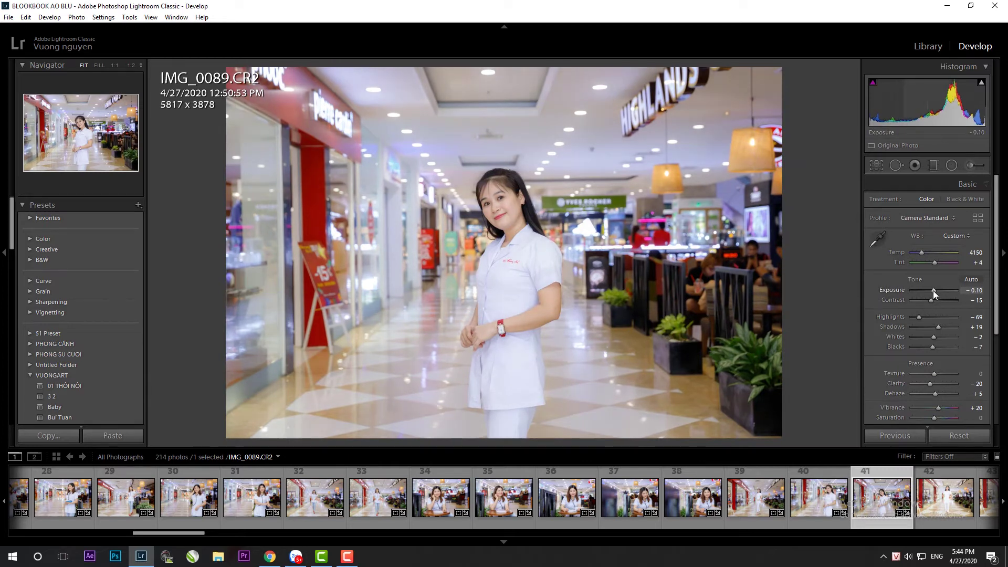
click(916, 505)
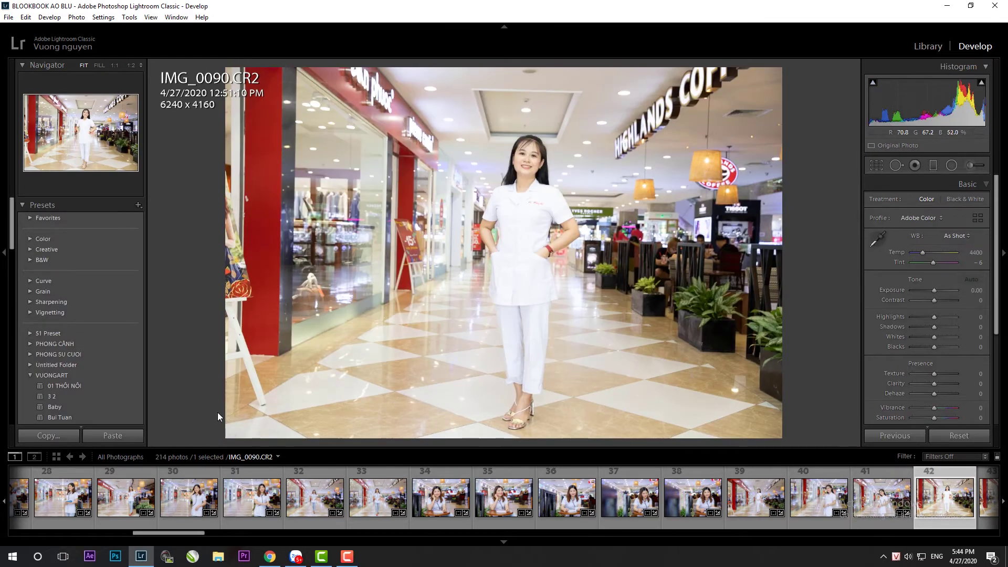
Paste the edits onto IMG_0090, level it slightly and darken Shadows from +36 to +14
click(133, 434)
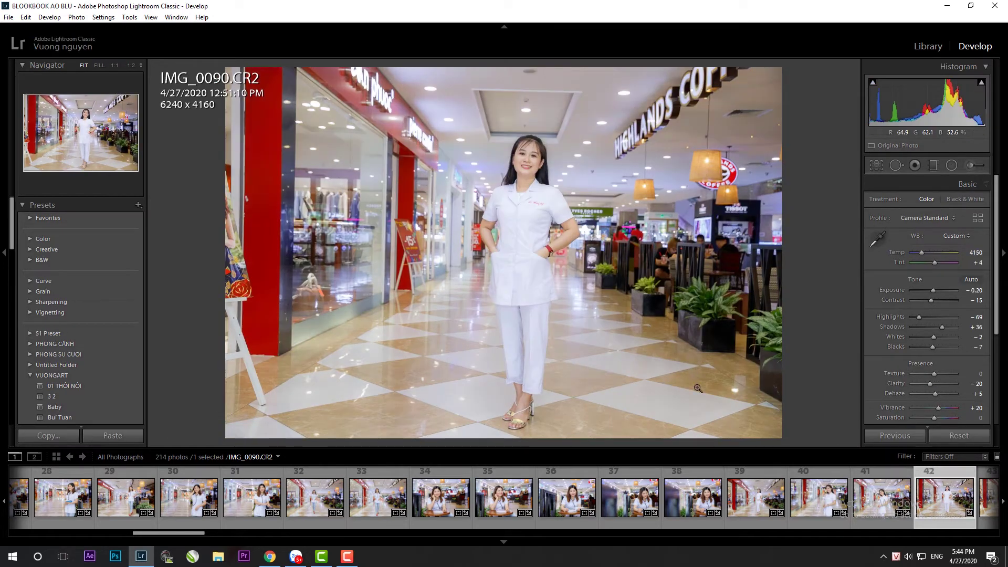
key(r)
drag(829, 392, 828, 390)
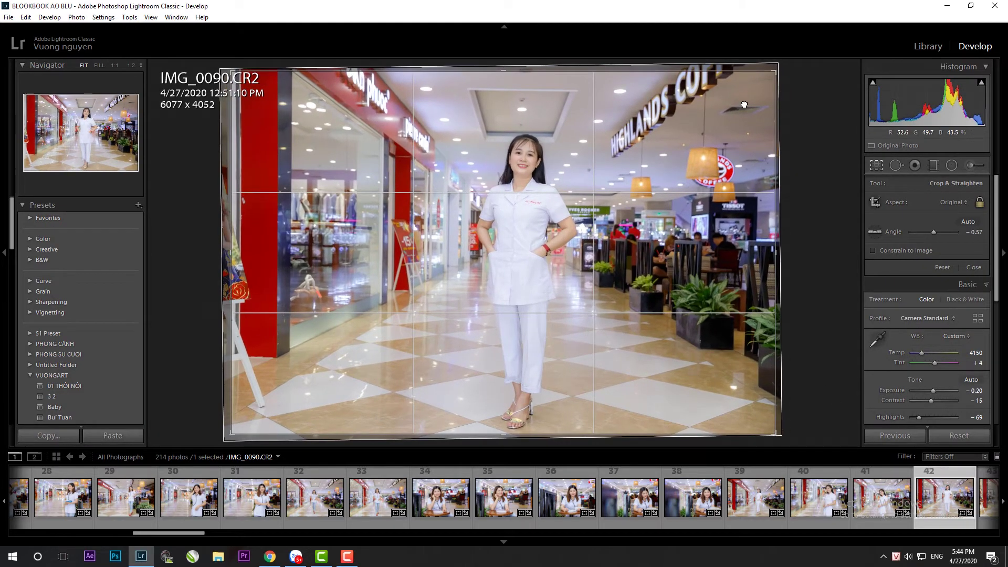
key(r)
drag(940, 328, 936, 328)
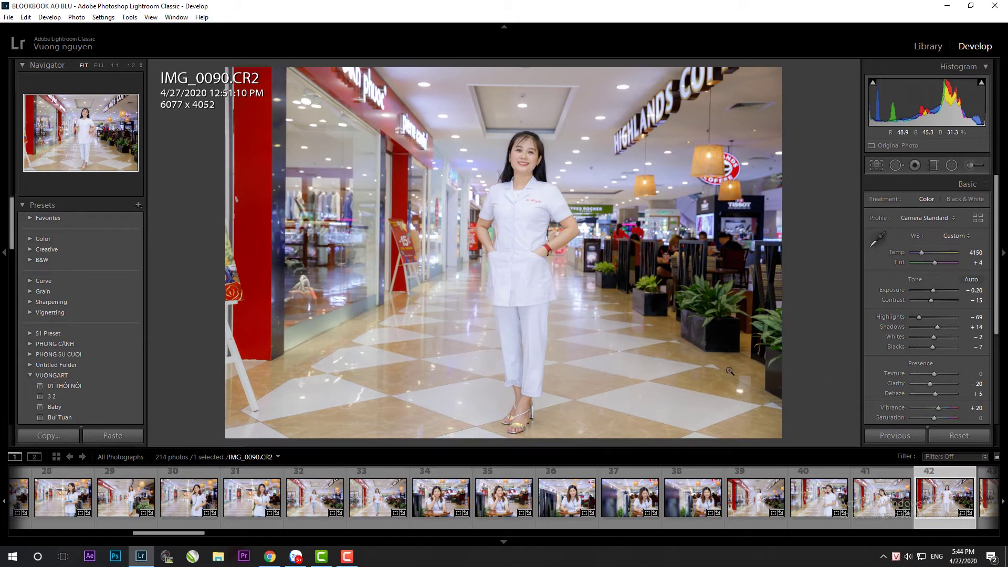
Tighten IMG_0090's crop from the top-left corner and ease Shadows to +12
key(r)
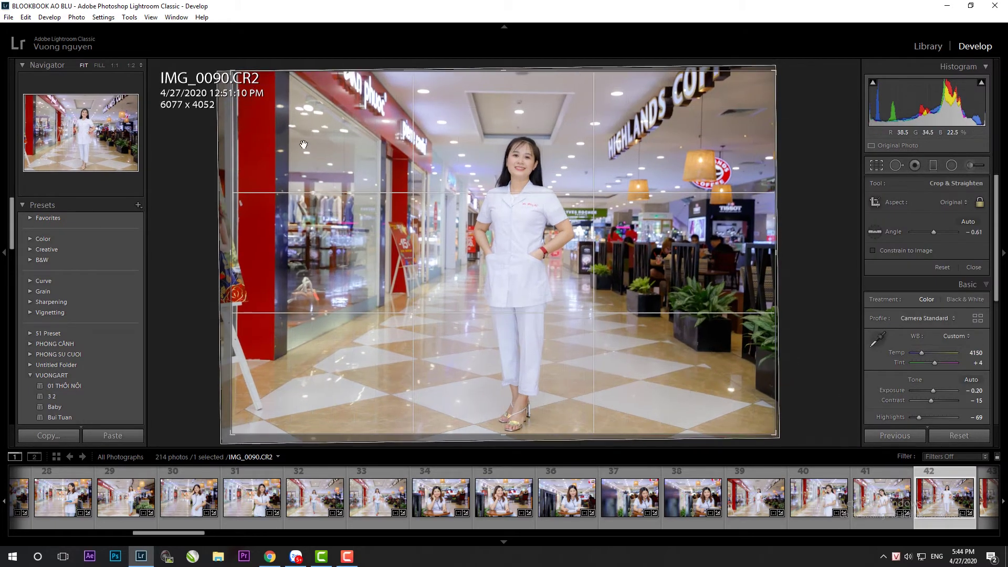
drag(231, 72, 245, 81)
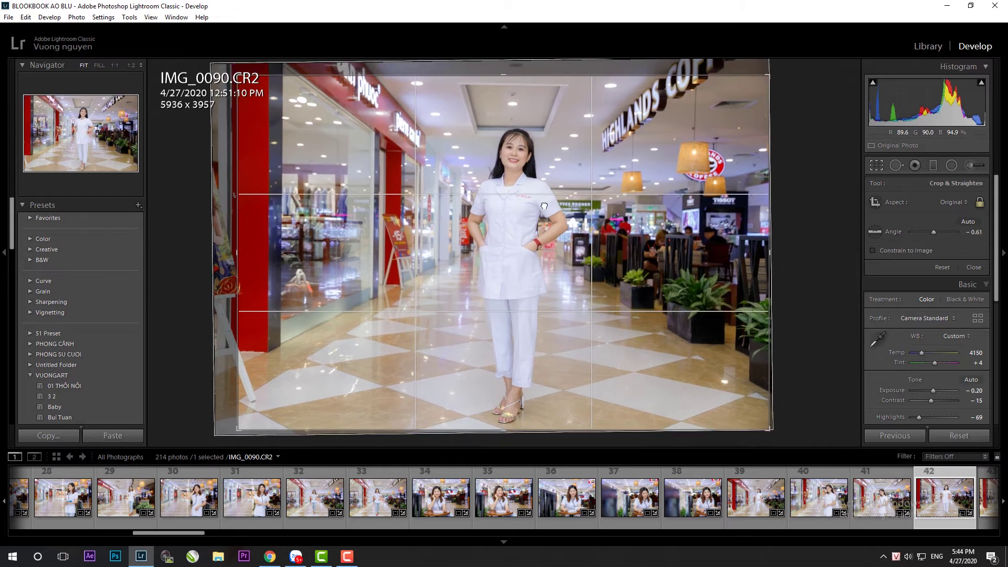
key(Return)
drag(936, 326, 936, 326)
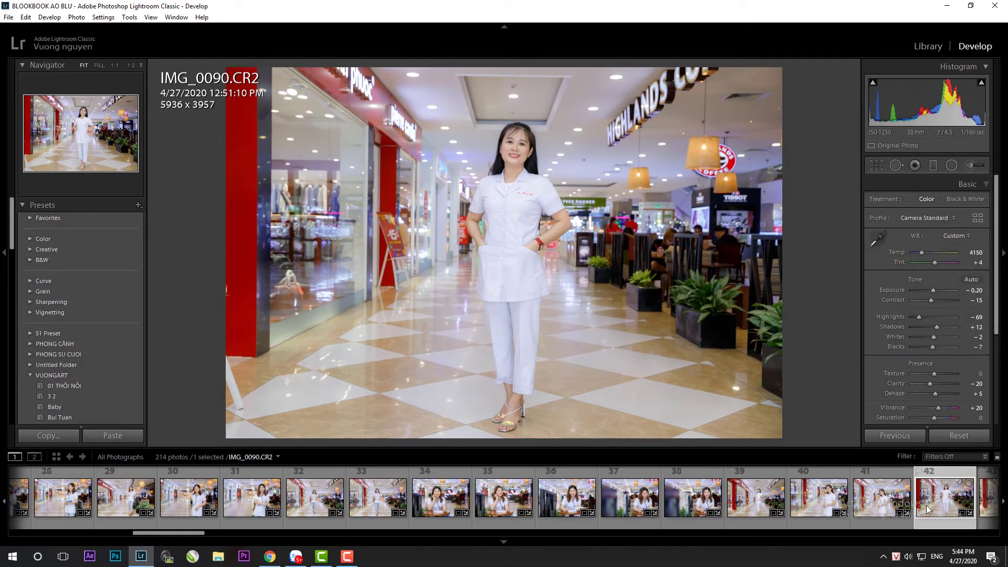
Rotate IMG_0091 to level it and apply the crop
scroll(644, 505, down, 5)
click(720, 508)
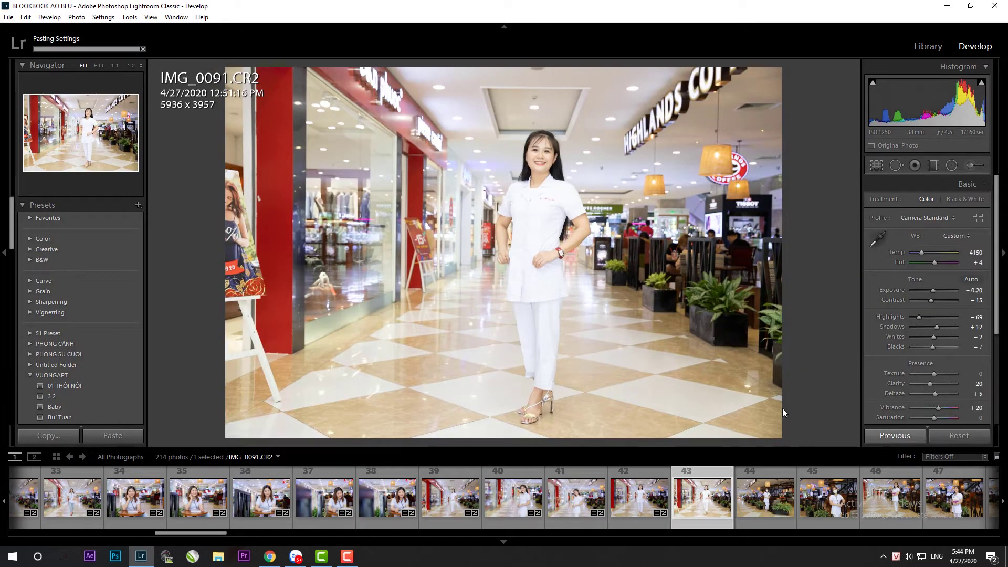
key(r)
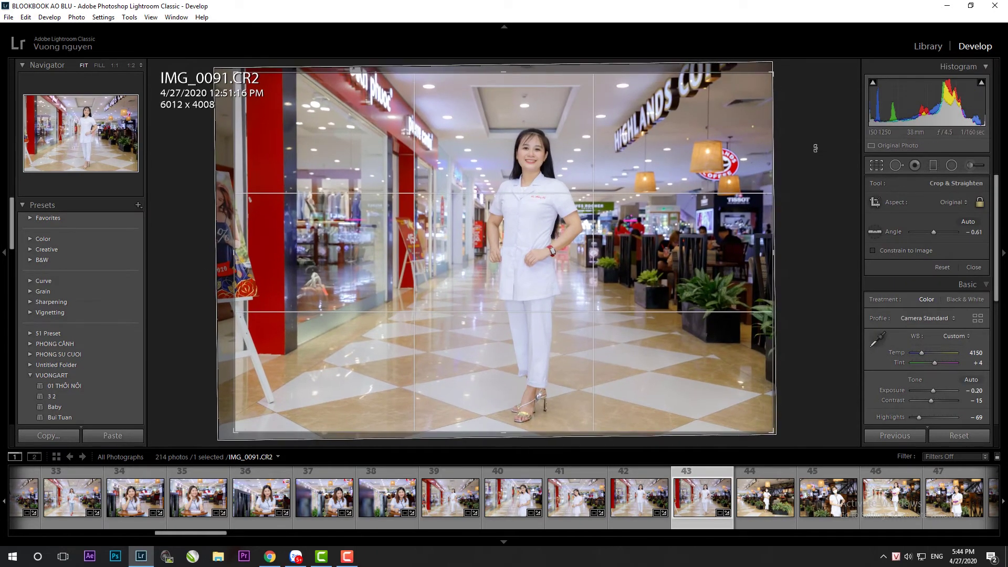
mouse_move(776, 74)
mouse_down()
mouse_move(258, 73)
mouse_move(720, 157)
mouse_up()
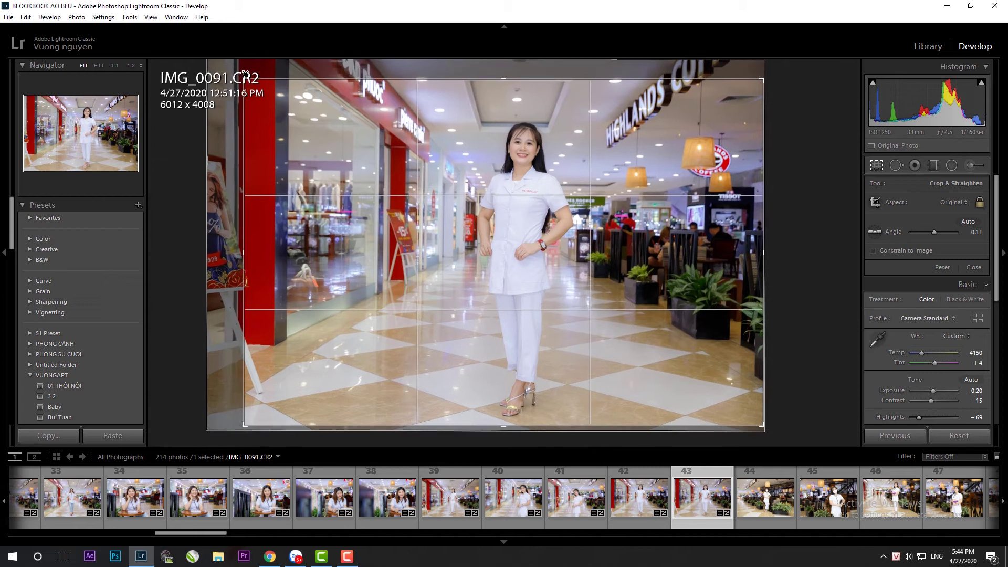
key(Return)
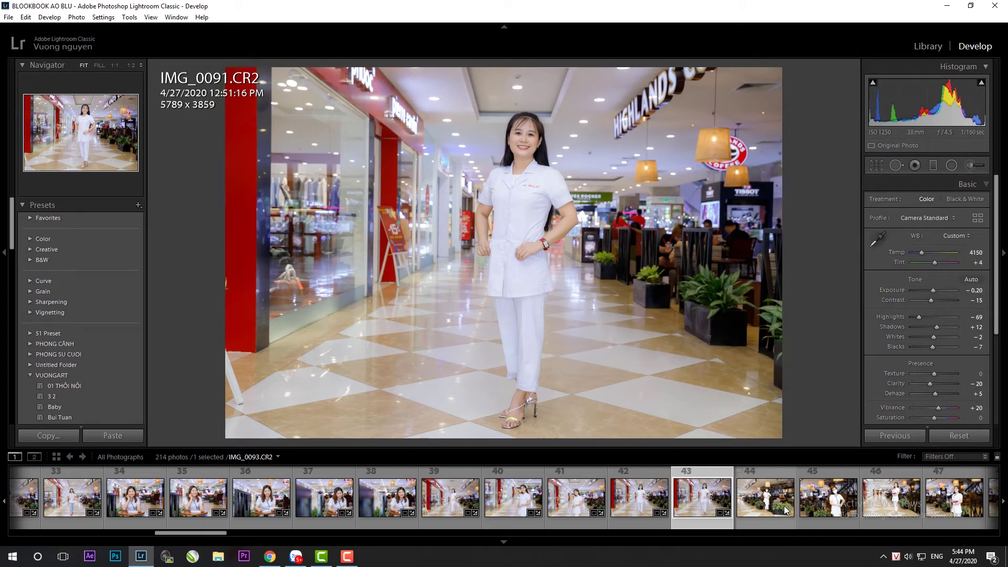
Paste the edits onto IMG_0093, crop it to 5969 x 3980 and reset exposure to zero
click(764, 496)
key(ctrl+shift+v)
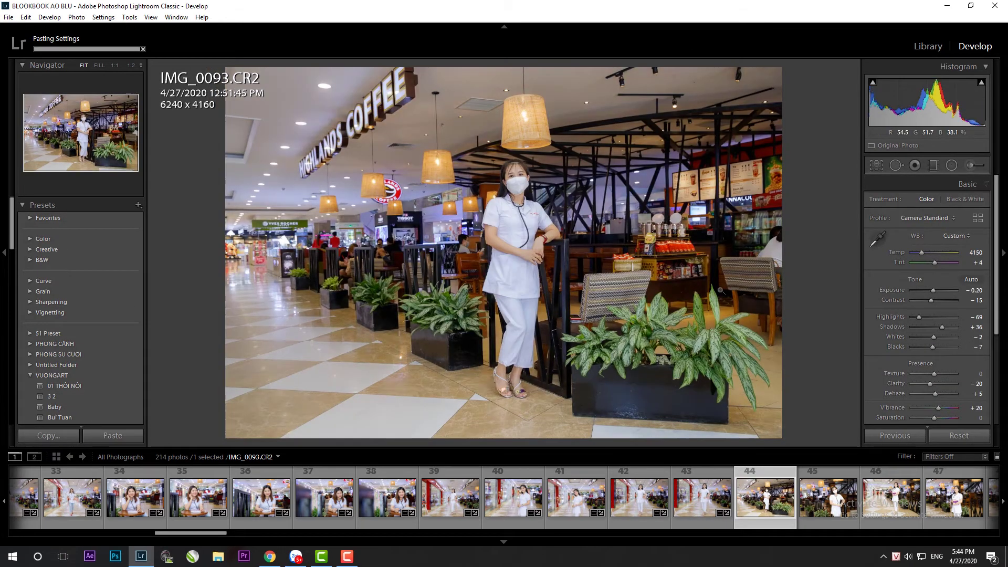
key(r)
drag(782, 438, 735, 405)
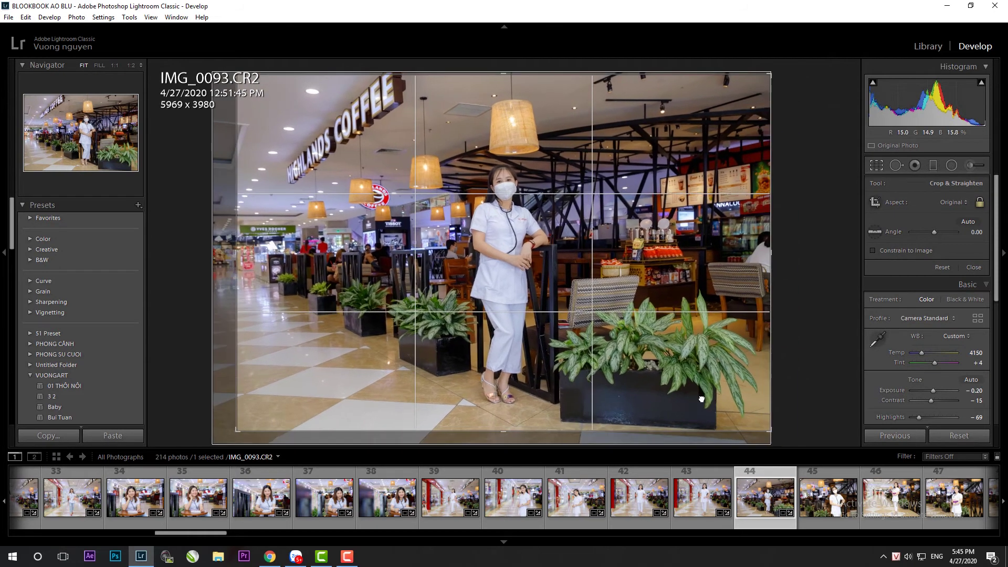
key(Return)
double_click(932, 289)
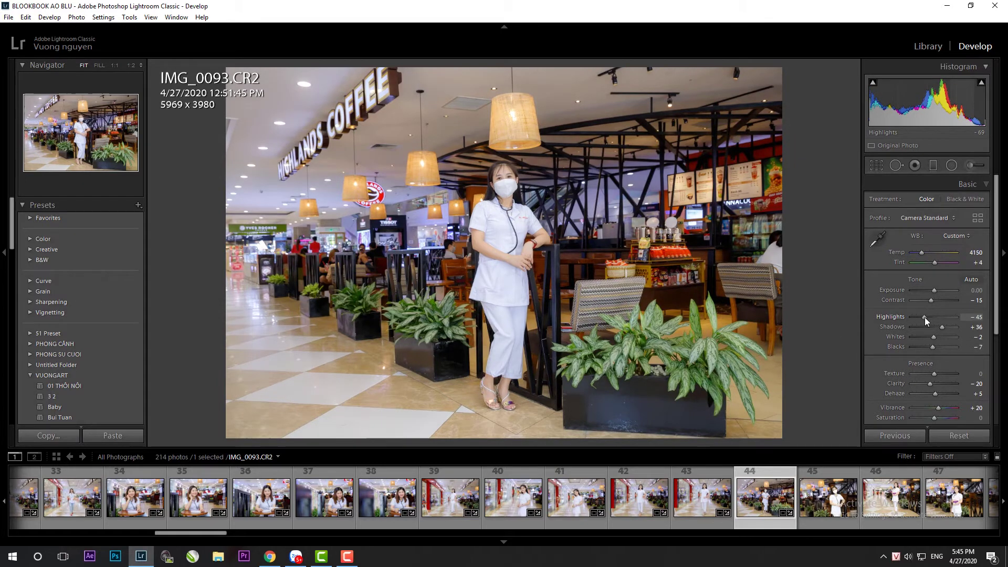
Straighten IMG_0097 slightly and crop it to 6114 x 4076
key(Right)
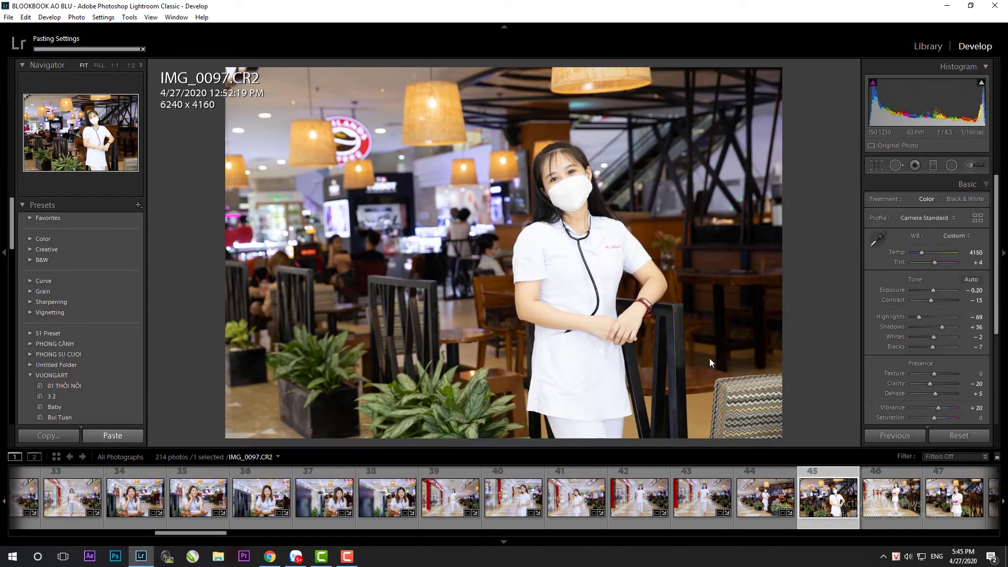
key(r)
drag(815, 295, 819, 325)
key(Return)
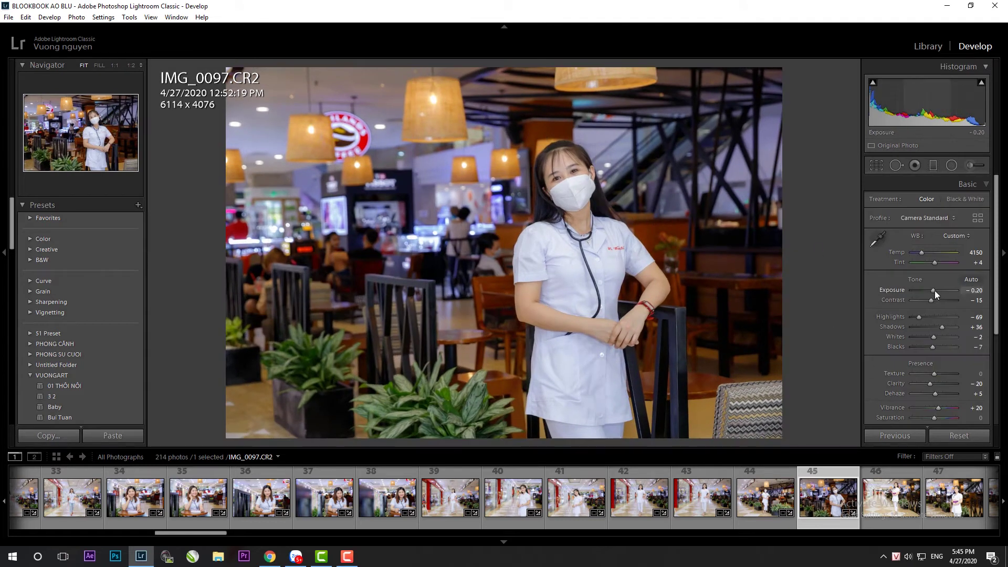
click(877, 502)
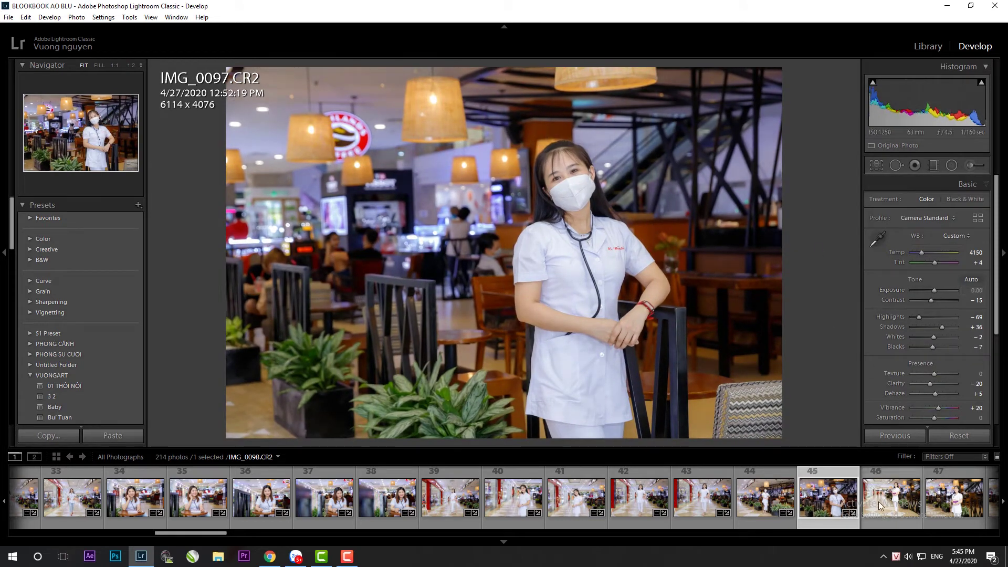
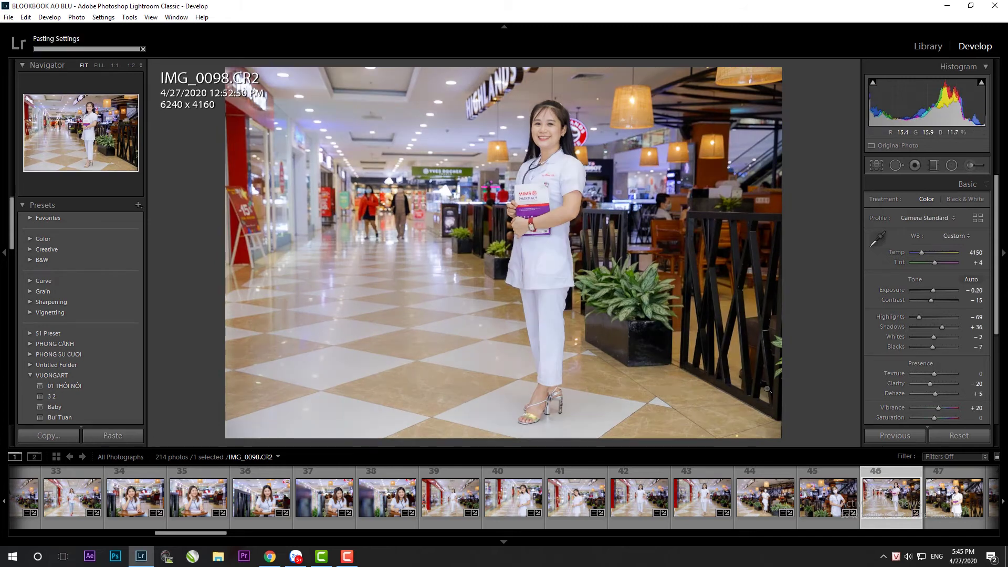
Crop IMG_0098 slightly tighter to trim its edges
key(r)
drag(787, 441, 773, 432)
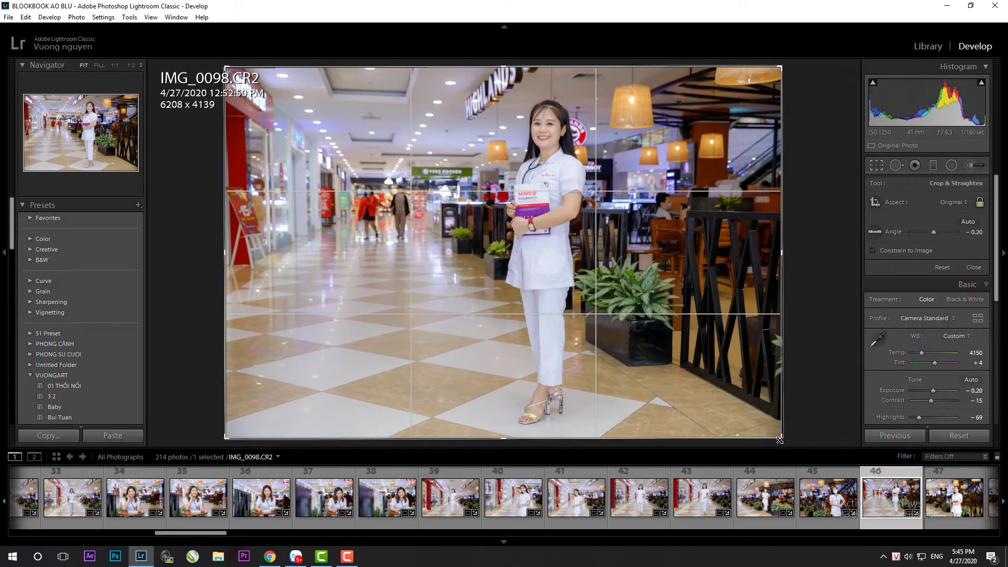
key(Return)
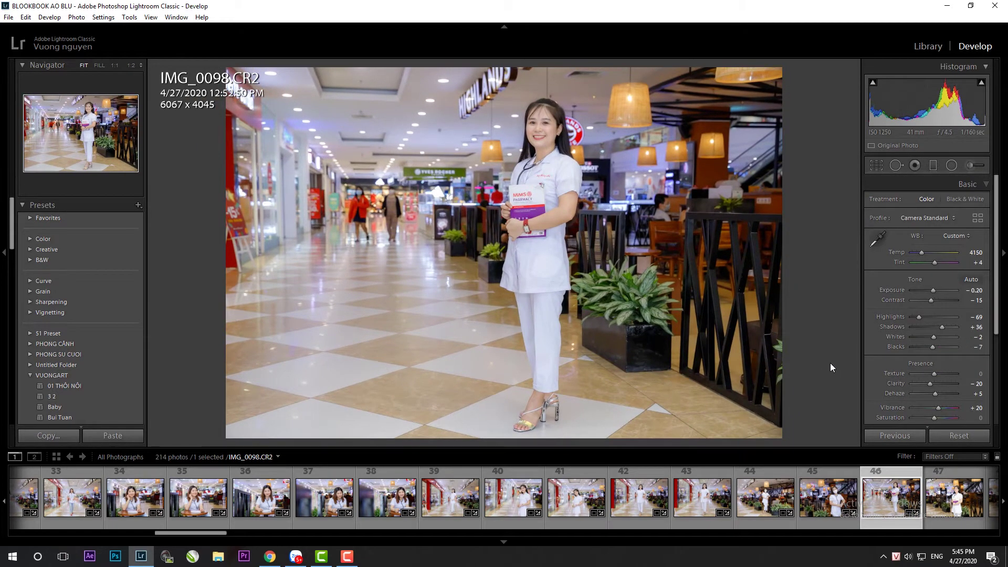
key(r)
key(Return)
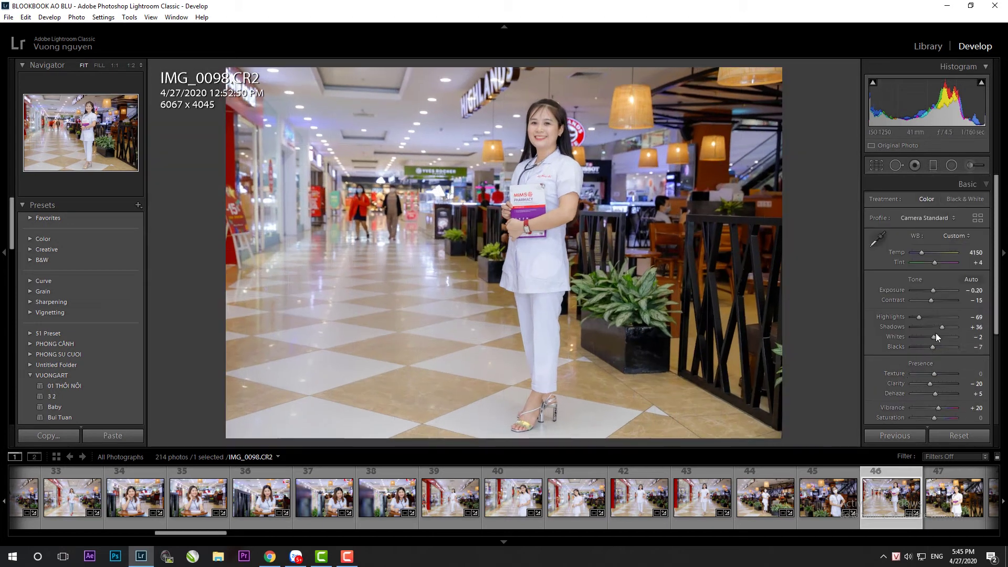
Paste the previous settings onto IMG_0100 and reposition it within the crop frame
key(Right)
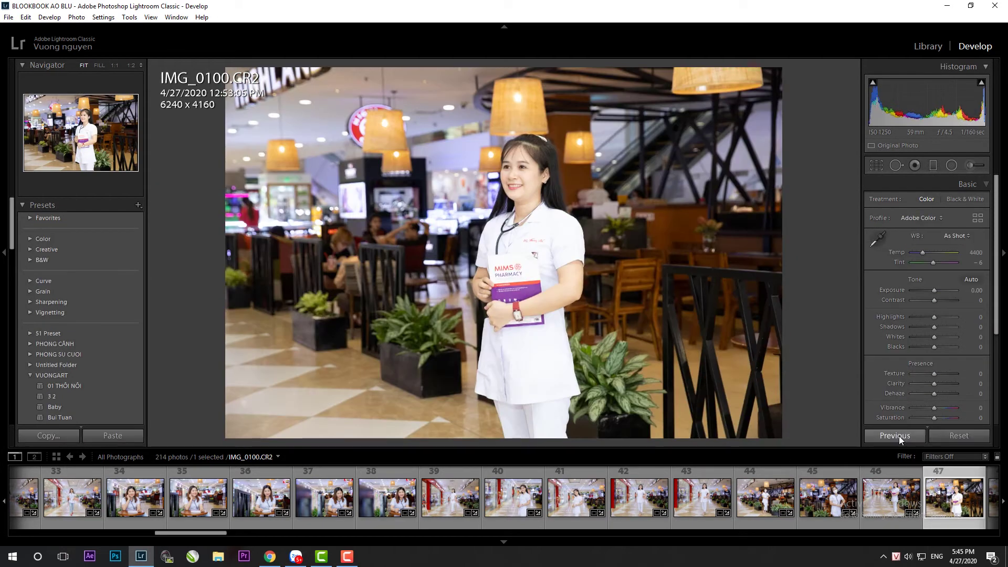
click(899, 436)
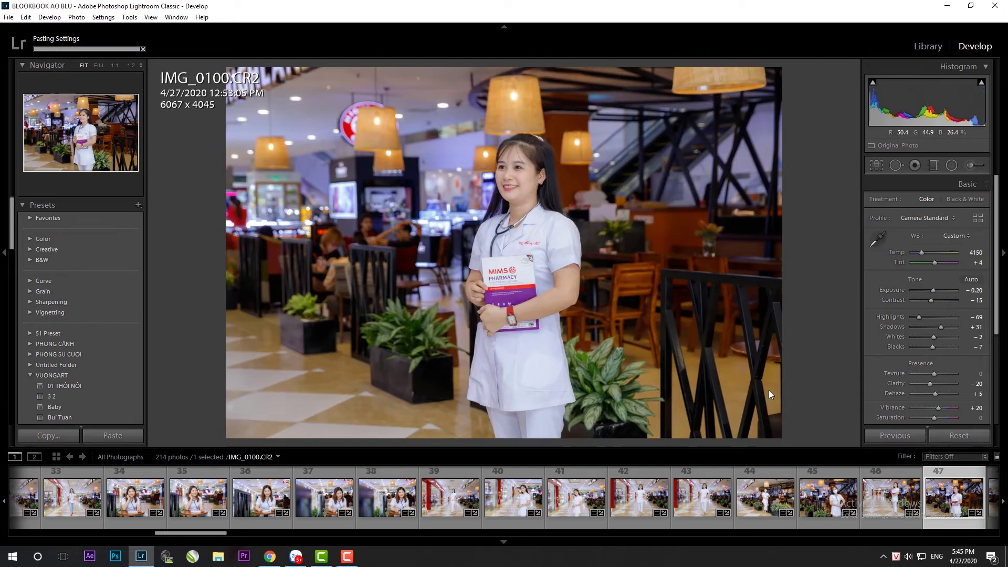
key(r)
drag(675, 269, 684, 266)
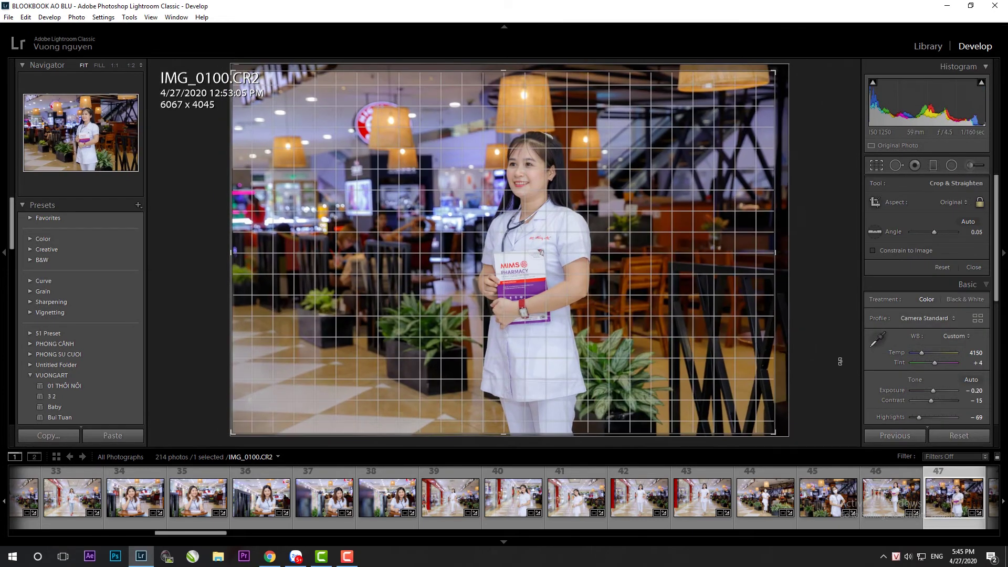
key(Return)
scroll(933, 291, up, 2)
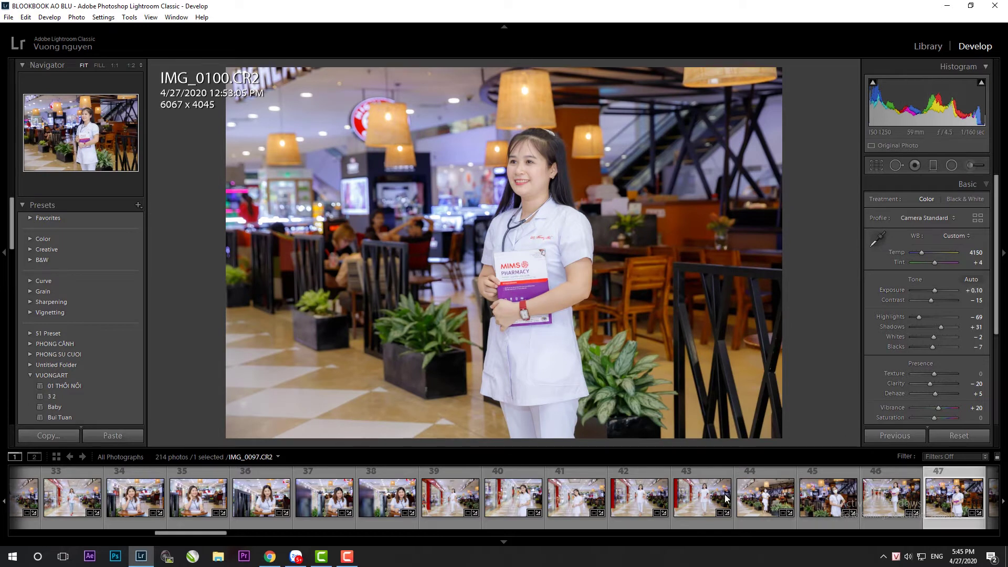
Paste the previous settings onto IMG_0101 and apply its crop
key(Right)
click(886, 437)
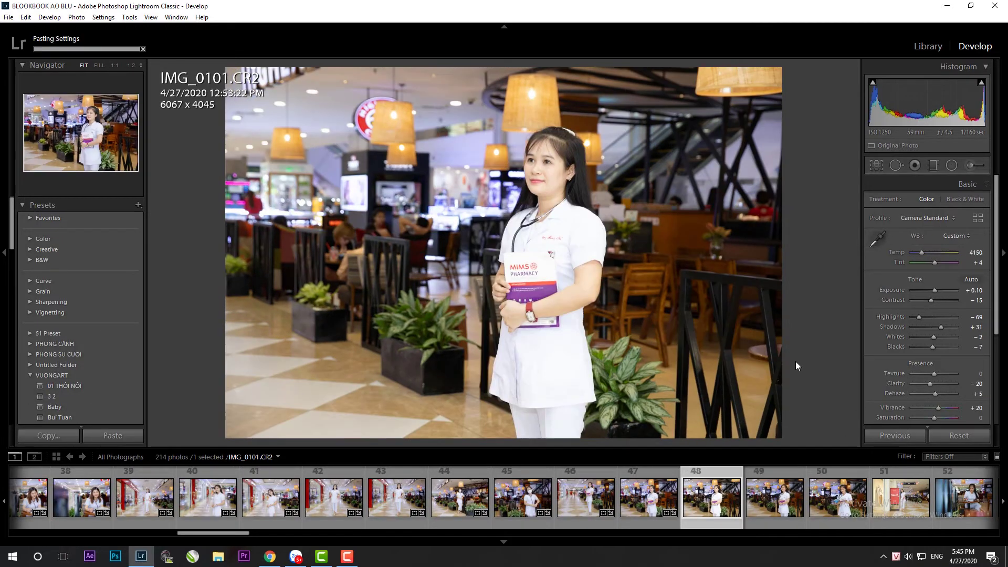
key(r)
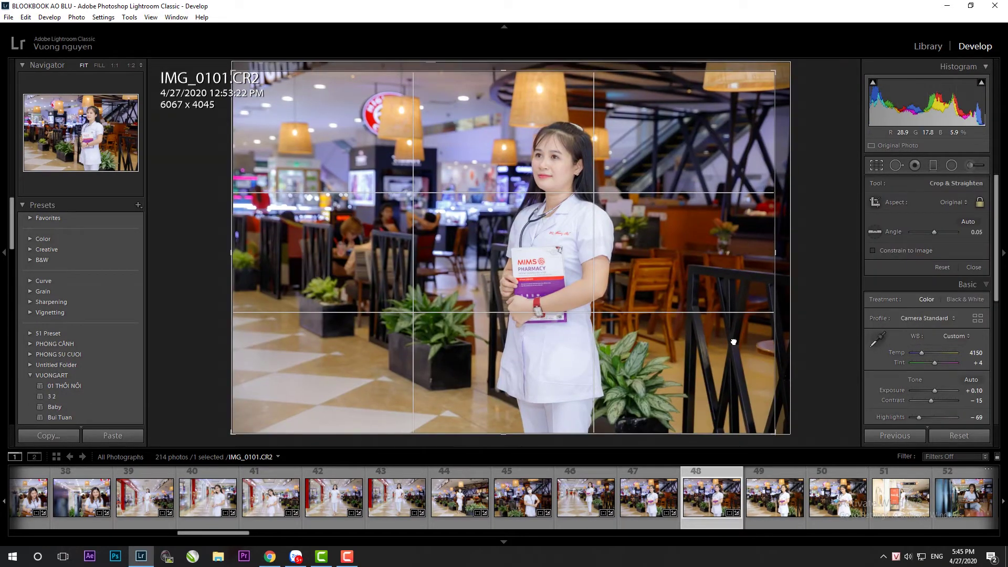
key(r)
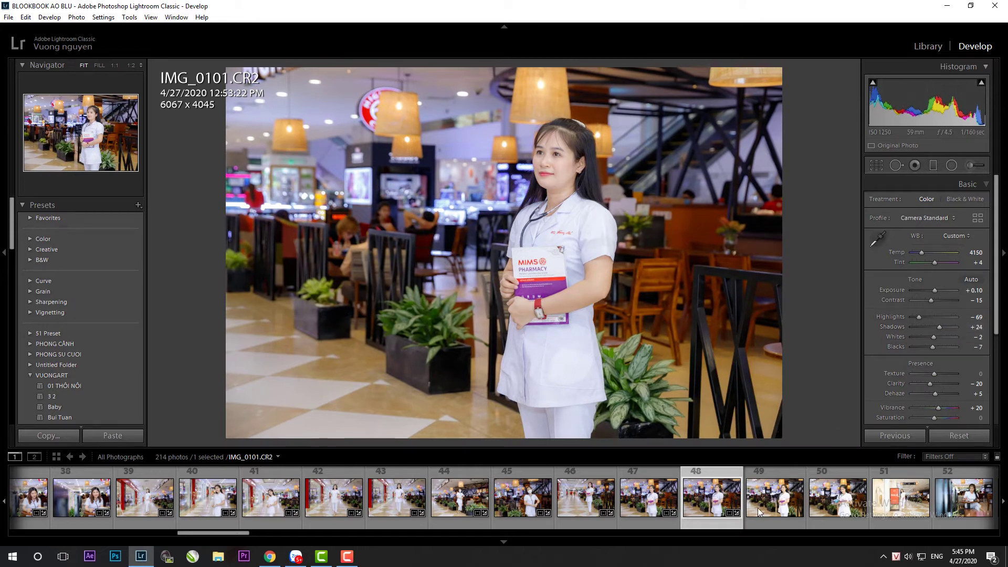
Paste settings onto IMG_0102, then reset its shadows and exposure to zero
click(785, 513)
click(918, 440)
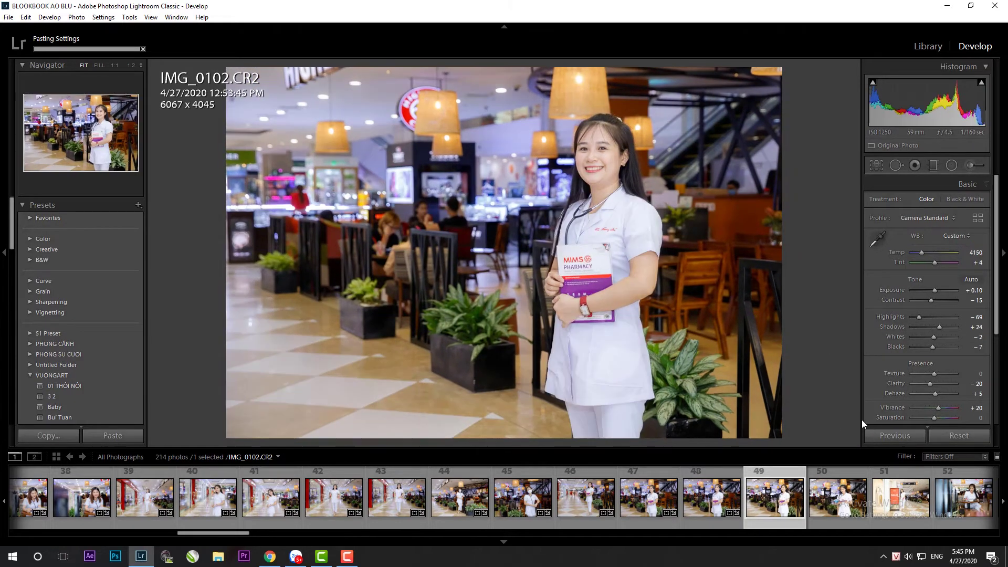
key(r)
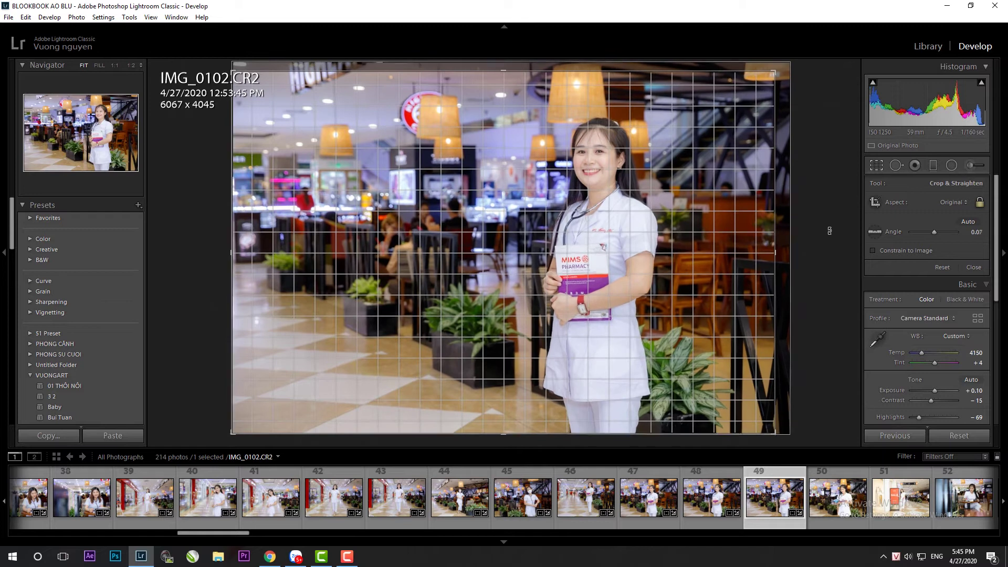
key(r)
double_click(937, 326)
double_click(935, 289)
Paste the previous settings onto IMG_0103 and IMG_0105
click(829, 519)
click(890, 438)
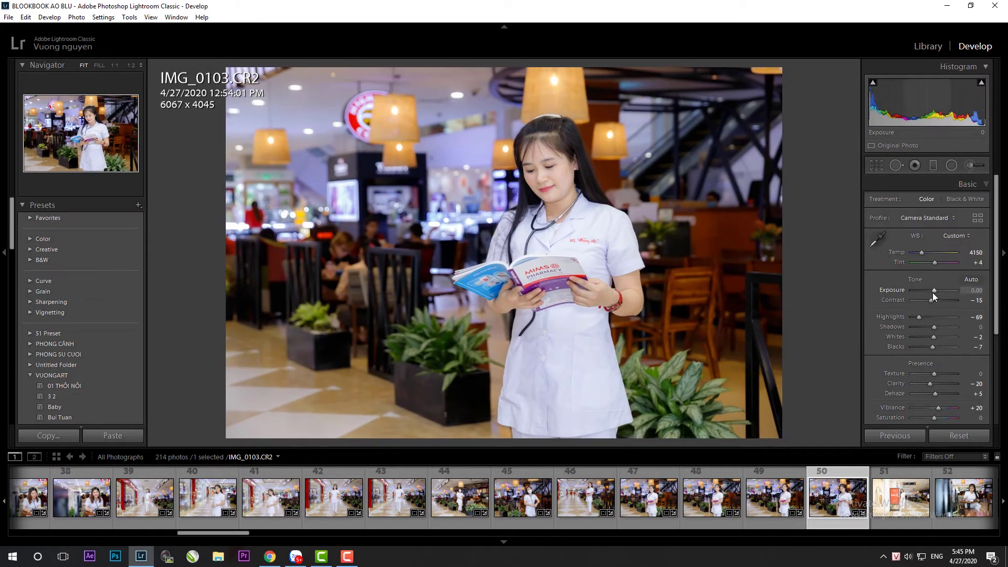
click(905, 502)
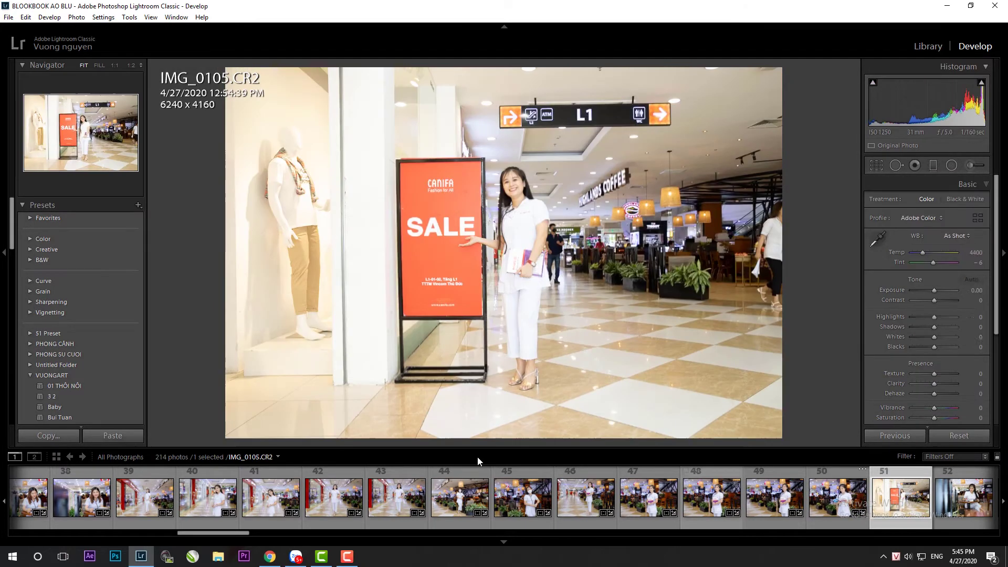
click(894, 435)
Trim IMG_0105's crop in from the bottom-right corner
key(r)
drag(773, 439, 727, 401)
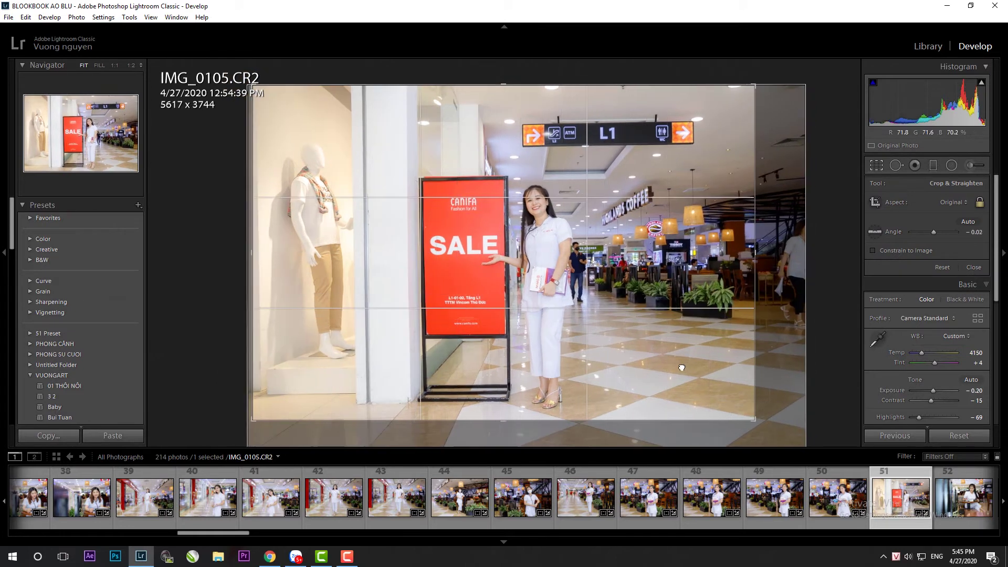
key(Return)
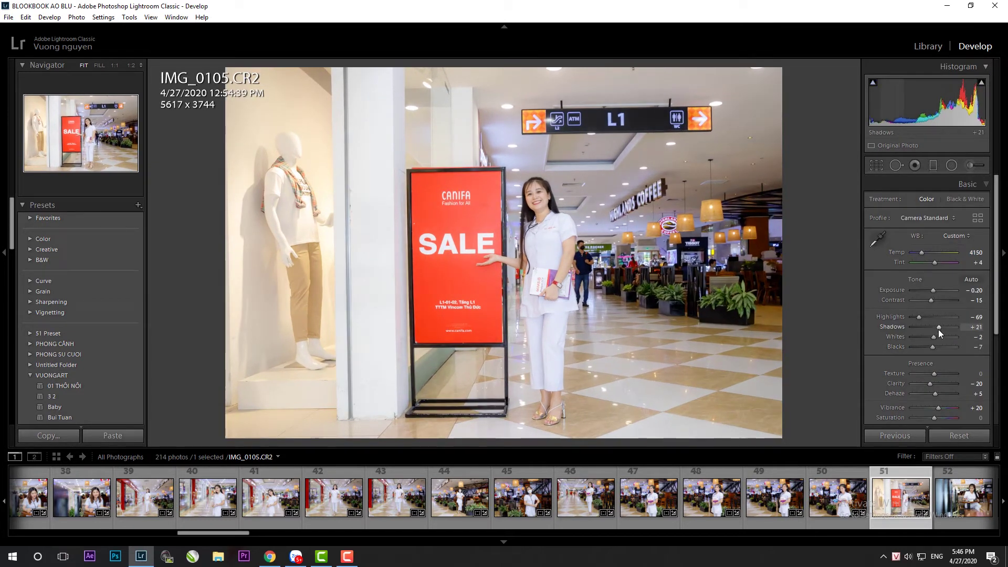
key(Right)
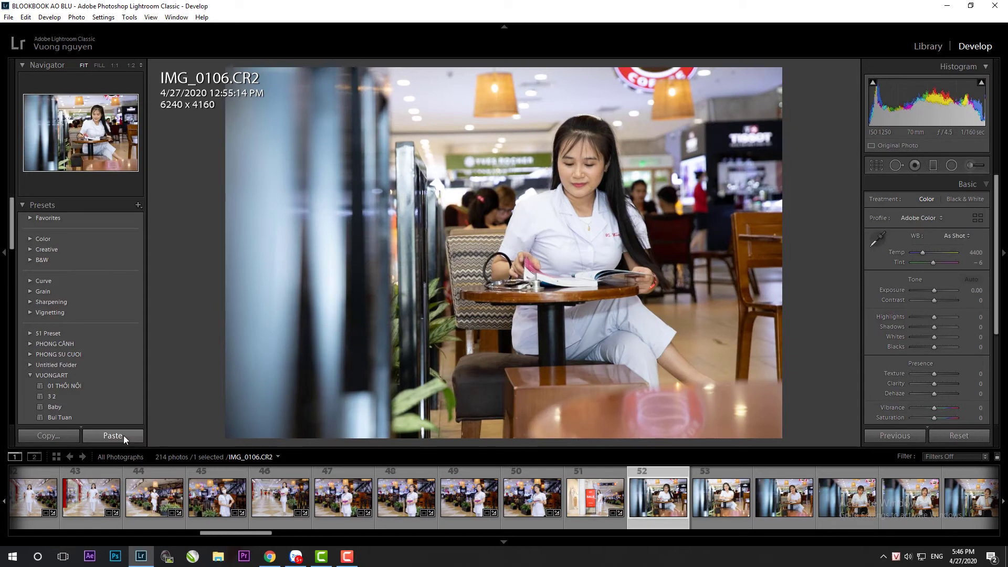
Tighten and level IMG_0106's crop and raise exposure to +0.30
key(r)
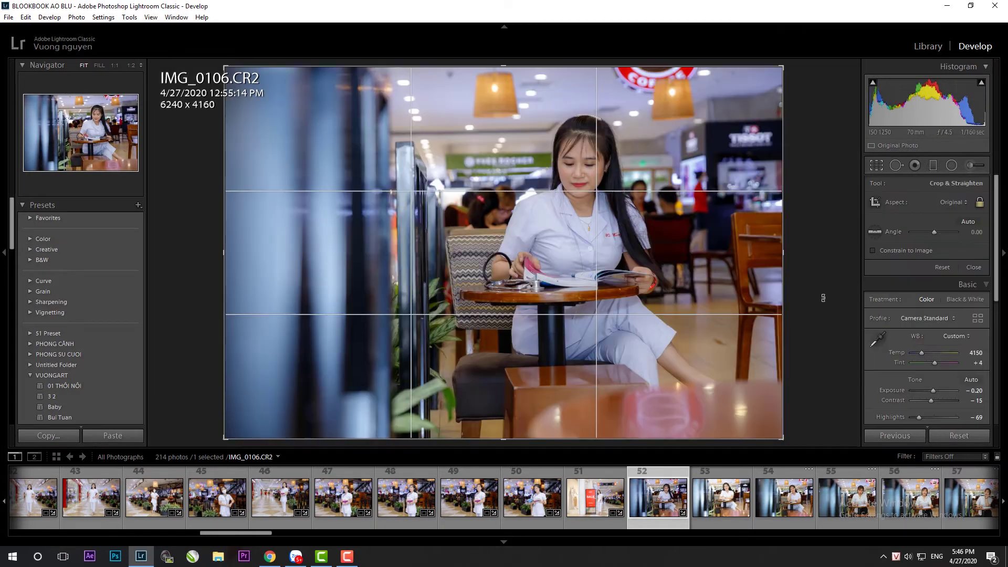
drag(778, 68, 755, 111)
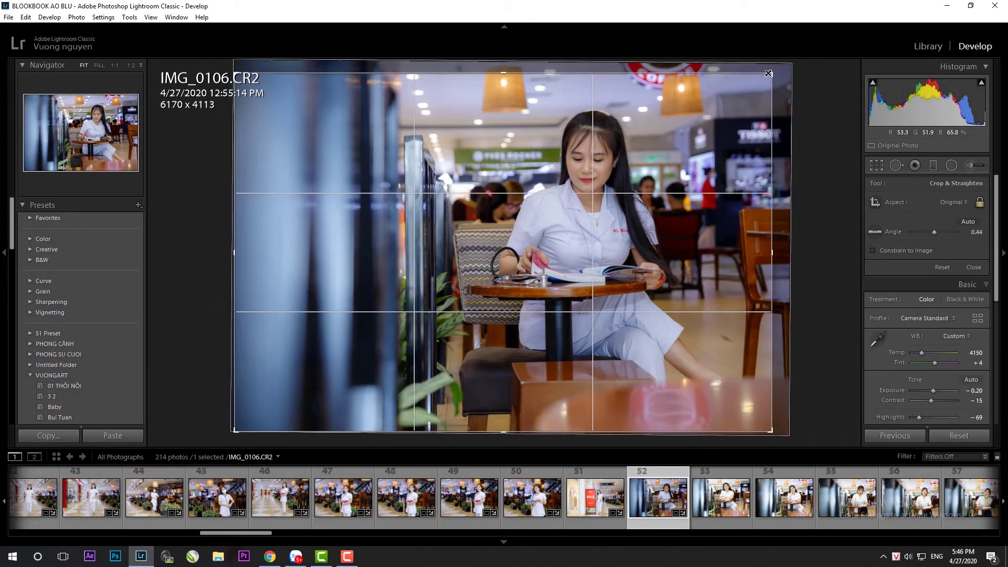
key(Return)
drag(931, 290, 932, 290)
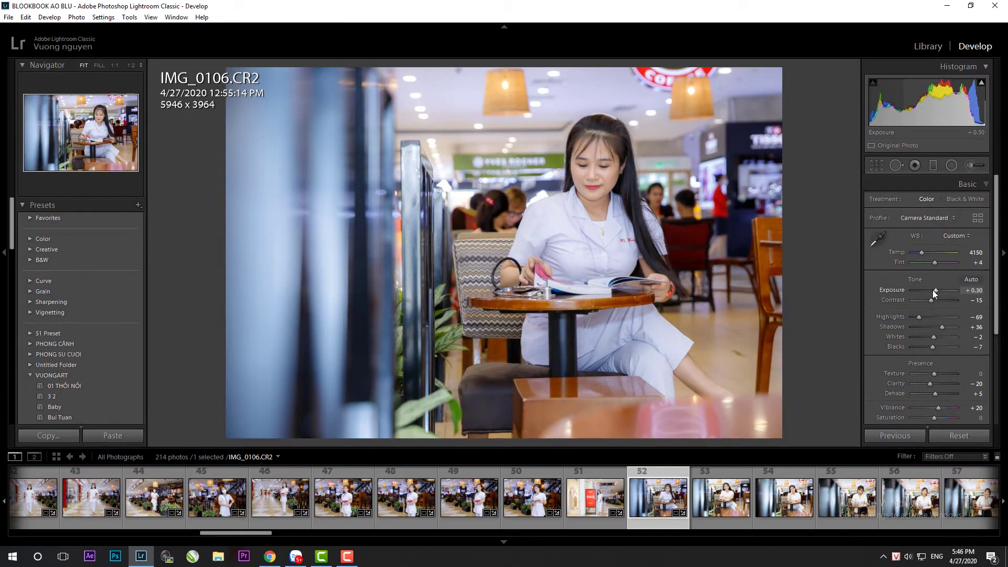
Paste settings onto IMG_0107, crop it, set exposure -0.10 and shadows +17
click(722, 498)
click(868, 436)
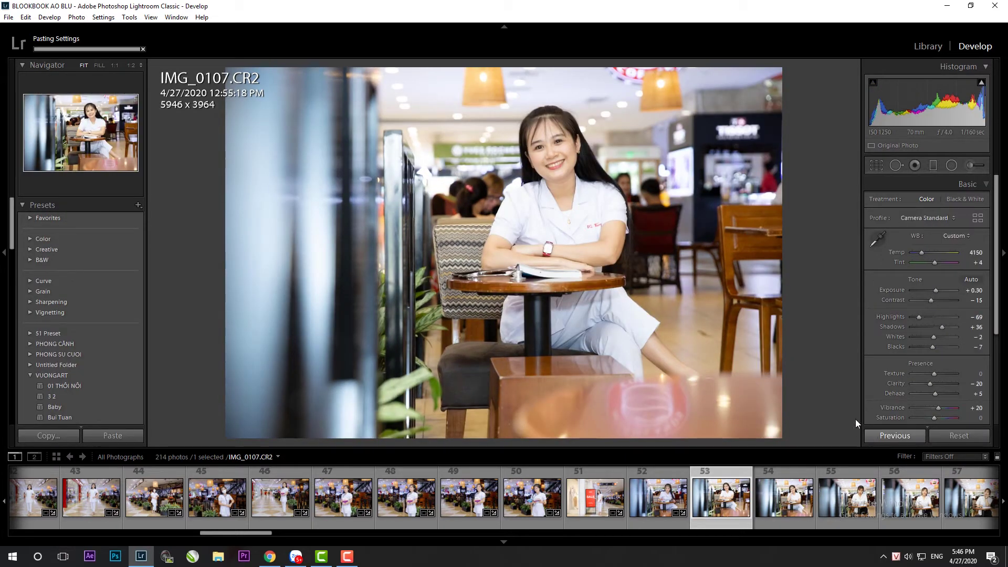
key(r)
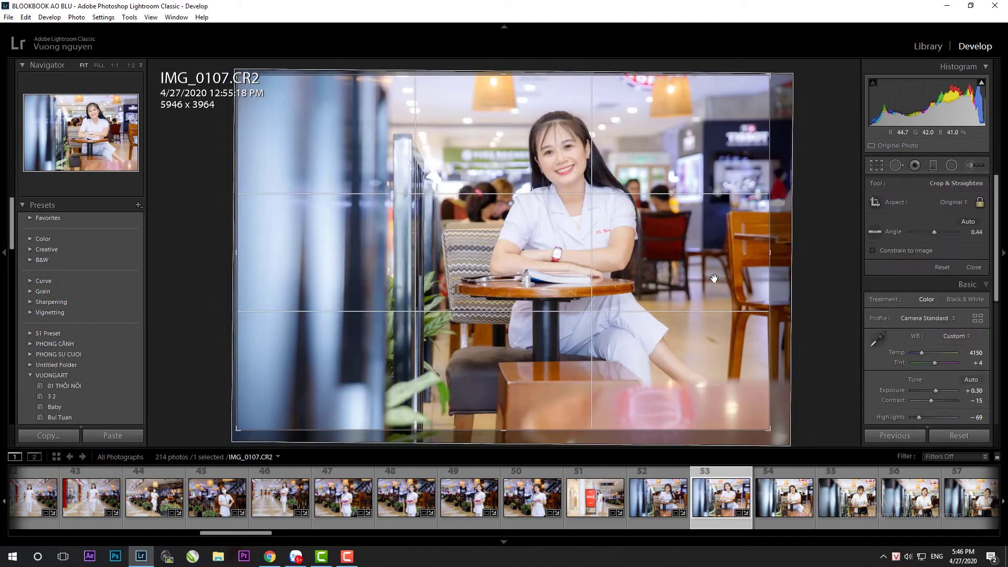
key(Return)
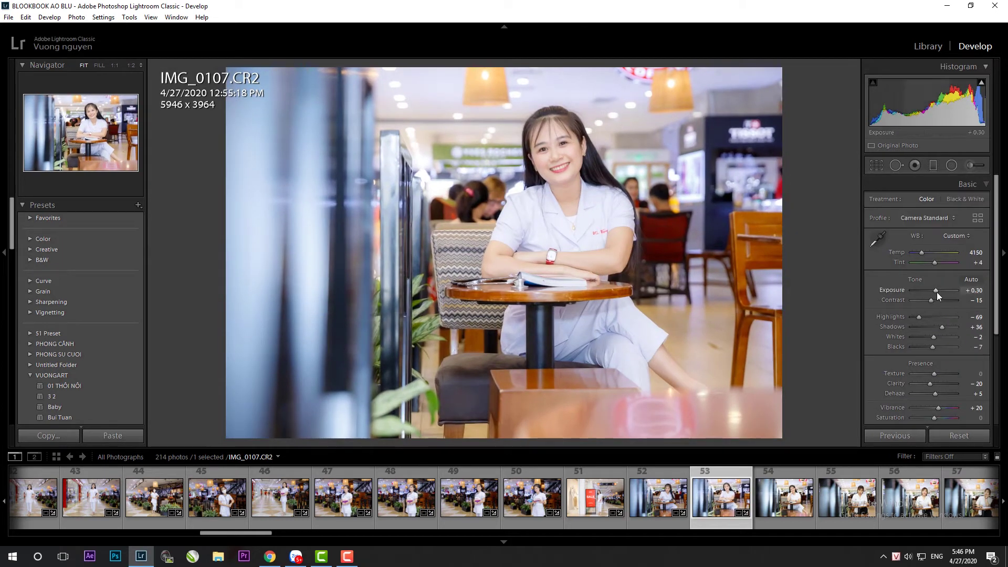
key(Down)
key(Down)
key(Down)
drag(941, 325, 937, 326)
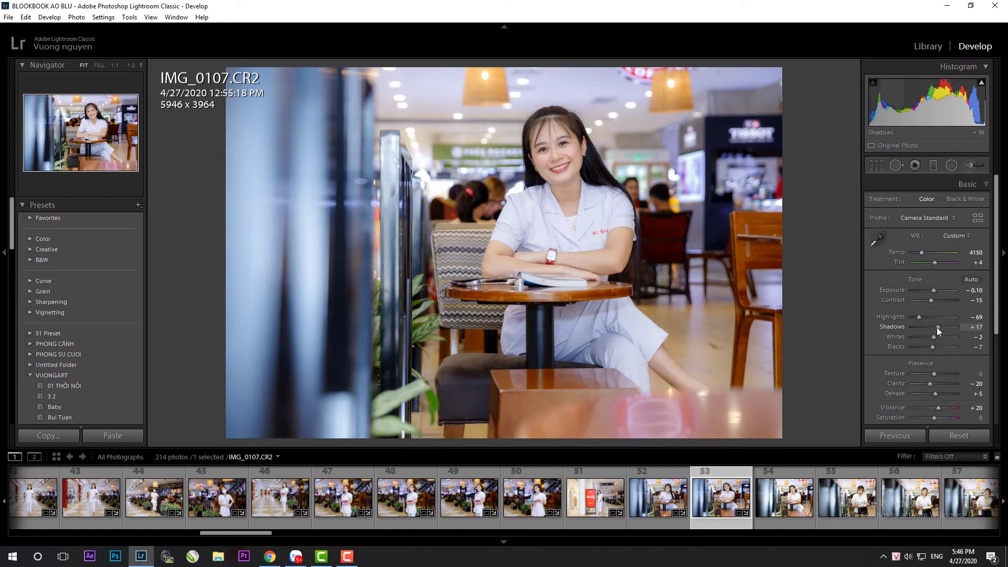
Paste settings onto IMG_0110, apply its crop, and lower shadows to +14
key(Right)
click(892, 437)
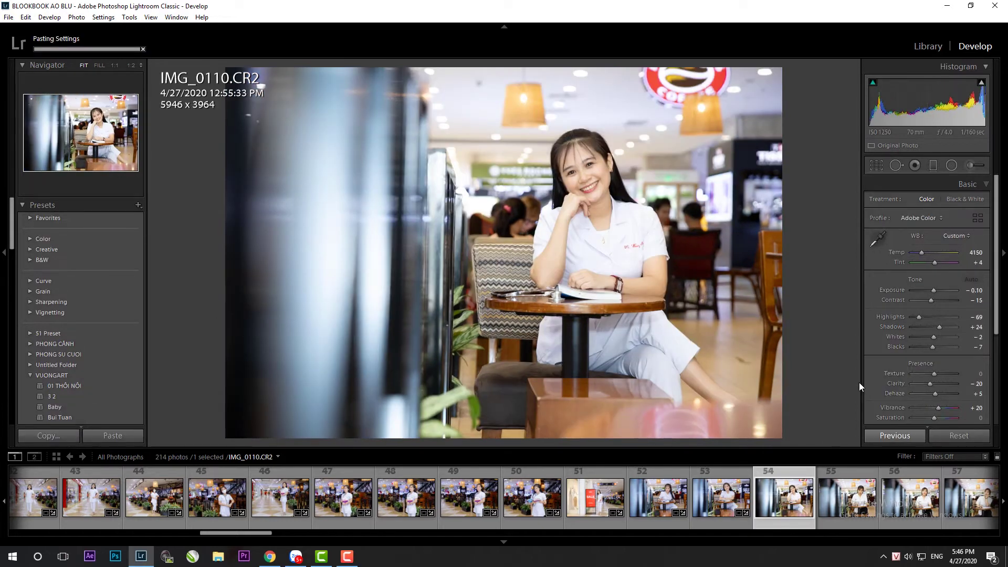
key(r)
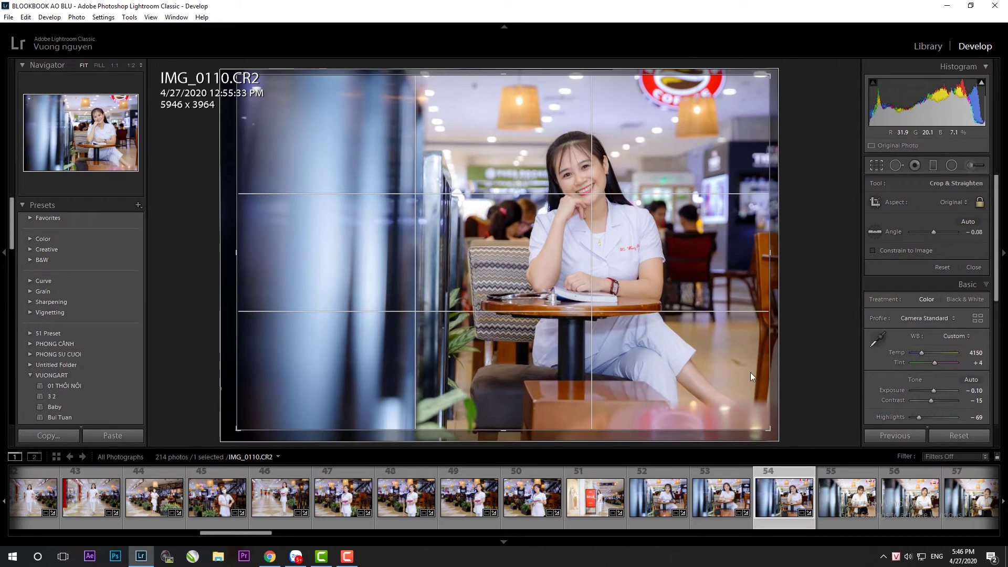
key(r)
click(937, 327)
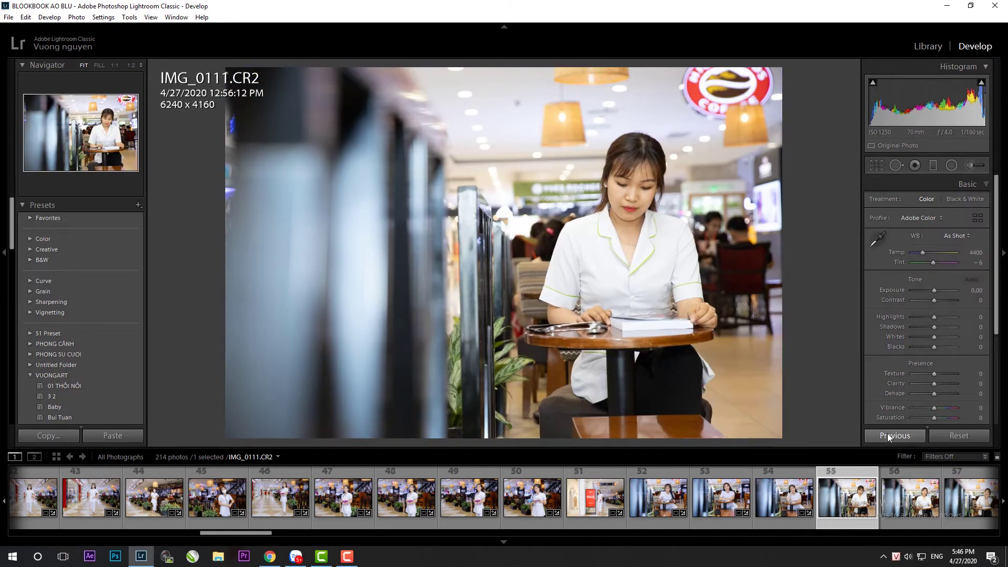
Paste settings onto IMG_0111, straighten it slightly, and brighten exposure to +0.10
click(887, 435)
key(r)
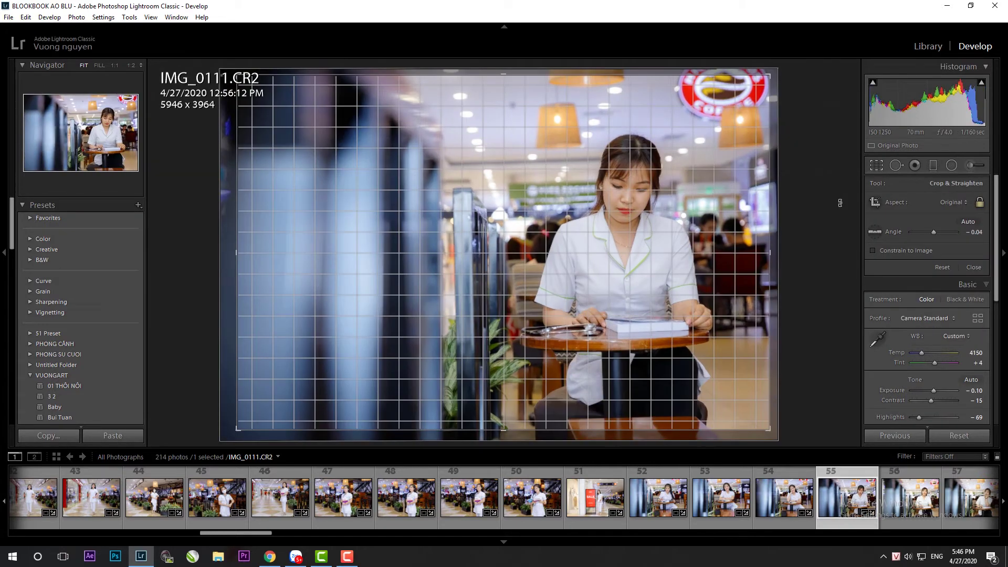
drag(822, 217, 819, 234)
key(Return)
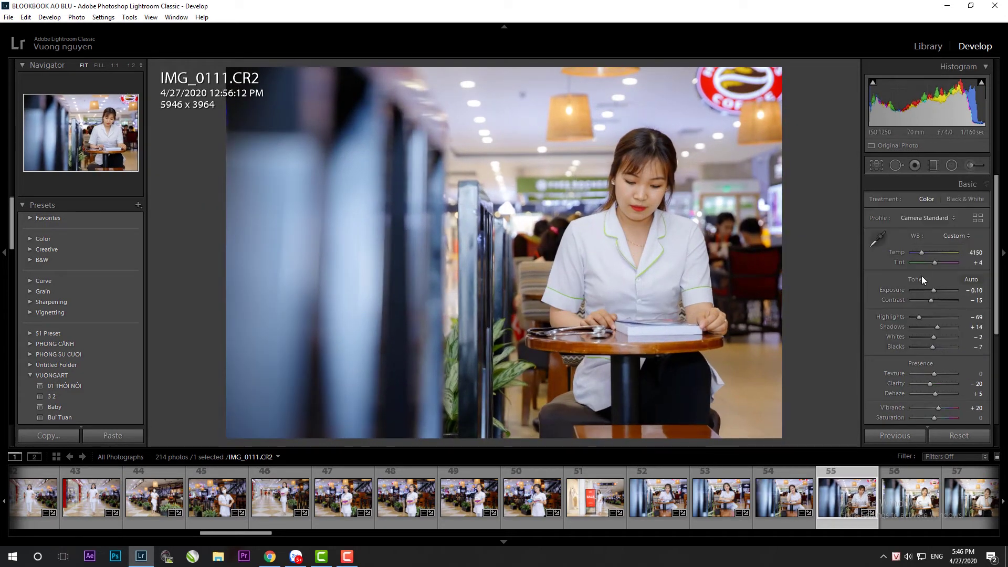
drag(932, 290, 933, 283)
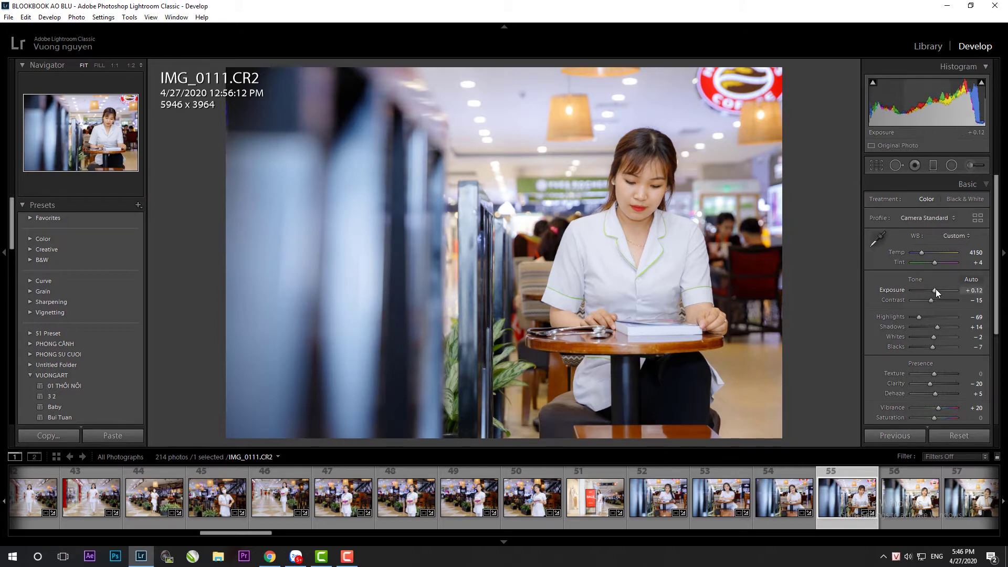
scroll(923, 254, down, 5)
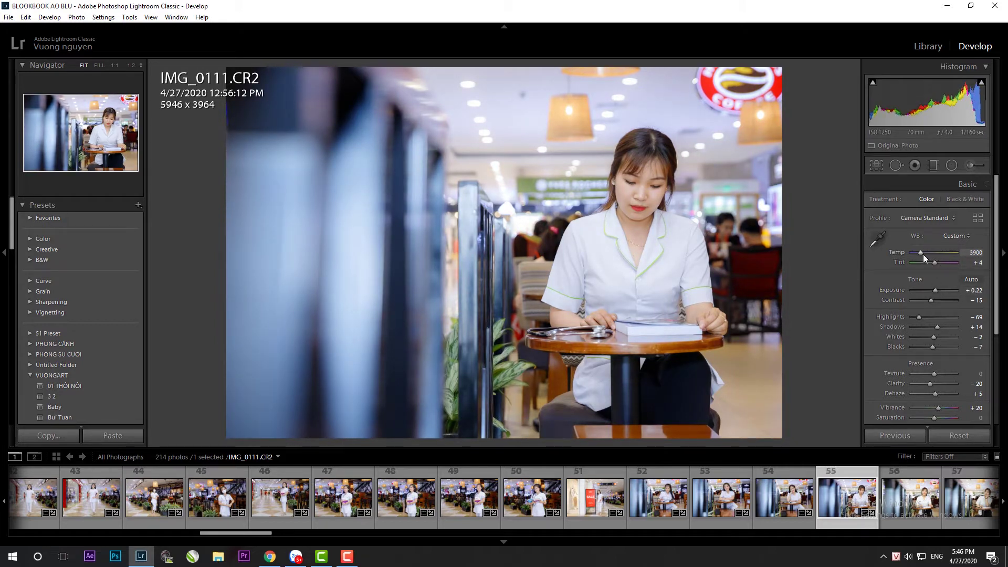
Paste the previous edits onto IMG_0114 and rotate it slightly level
click(885, 509)
click(894, 439)
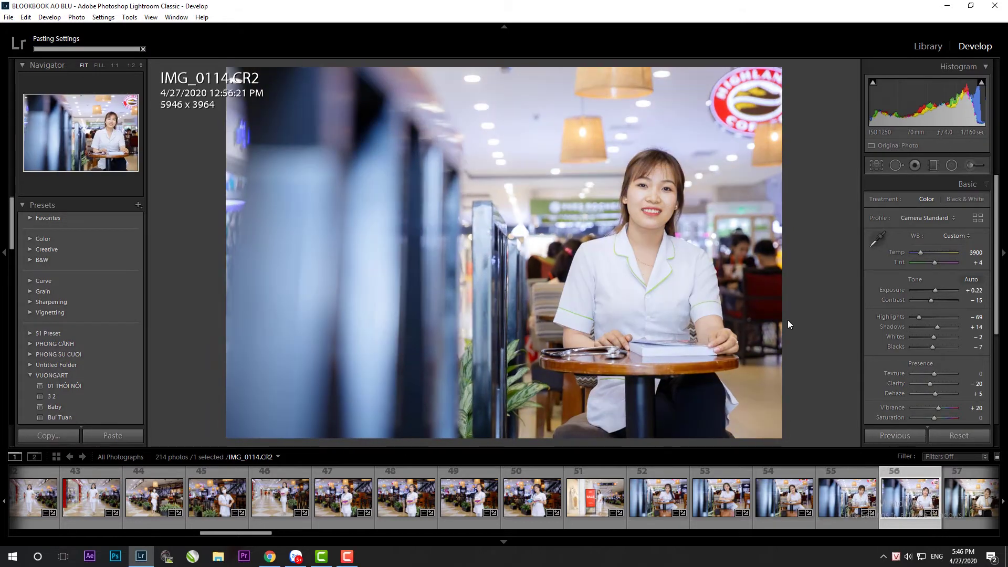
key(r)
drag(814, 303, 815, 294)
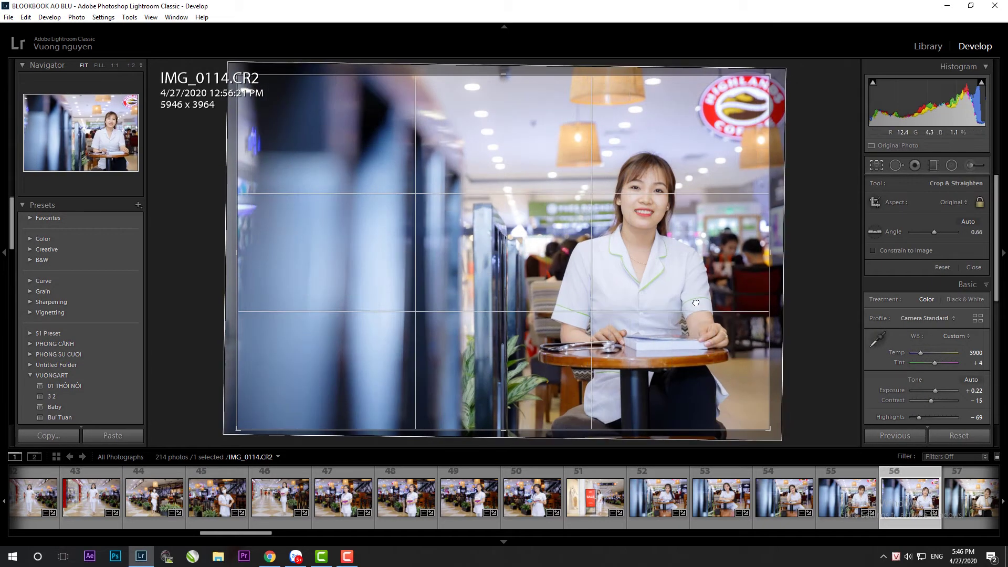
key(Return)
Set IMG_0114 to exposure -0.10, temperature 4150, shadows +19 and tint +9
drag(937, 290, 935, 290)
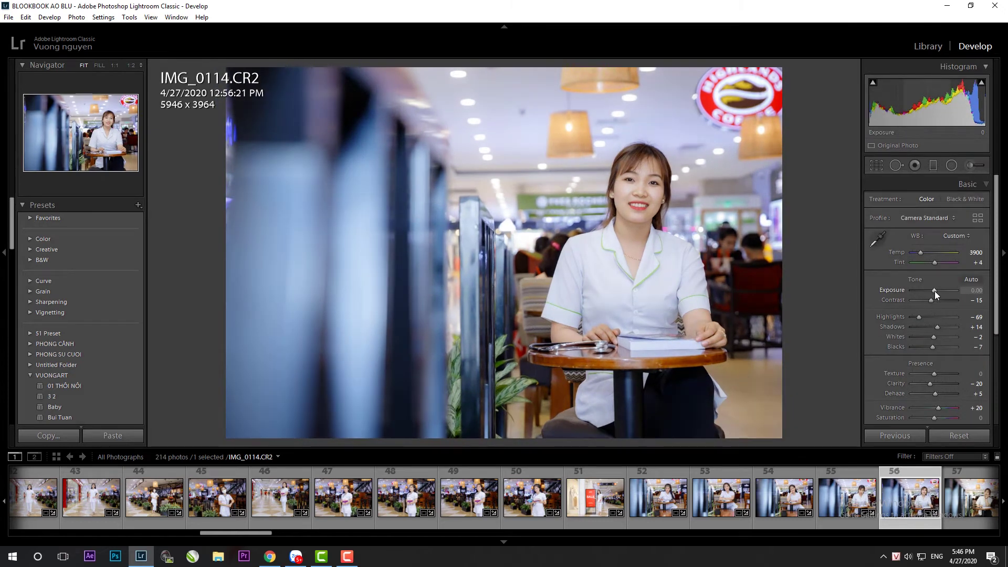
drag(919, 253, 921, 253)
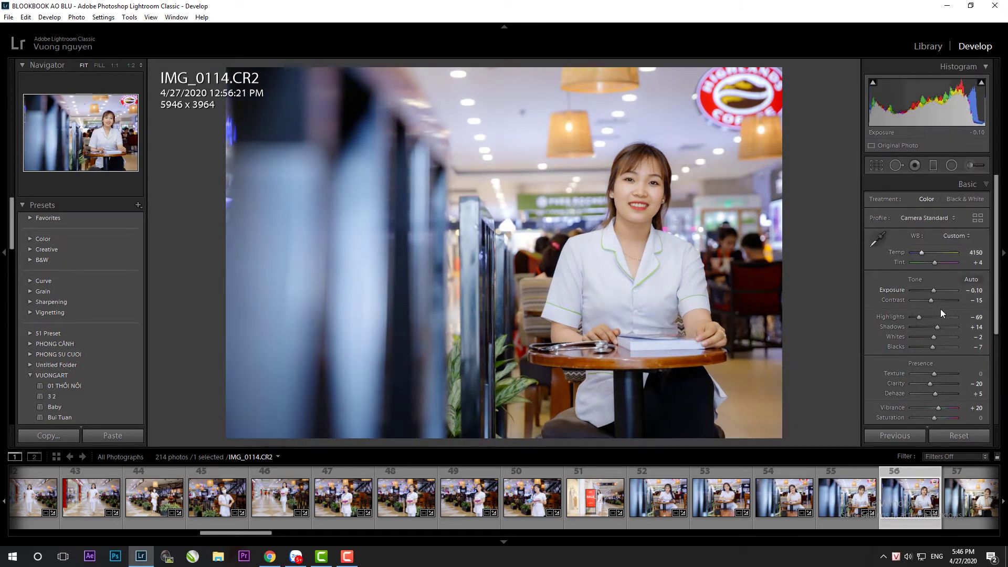
drag(939, 329, 940, 328)
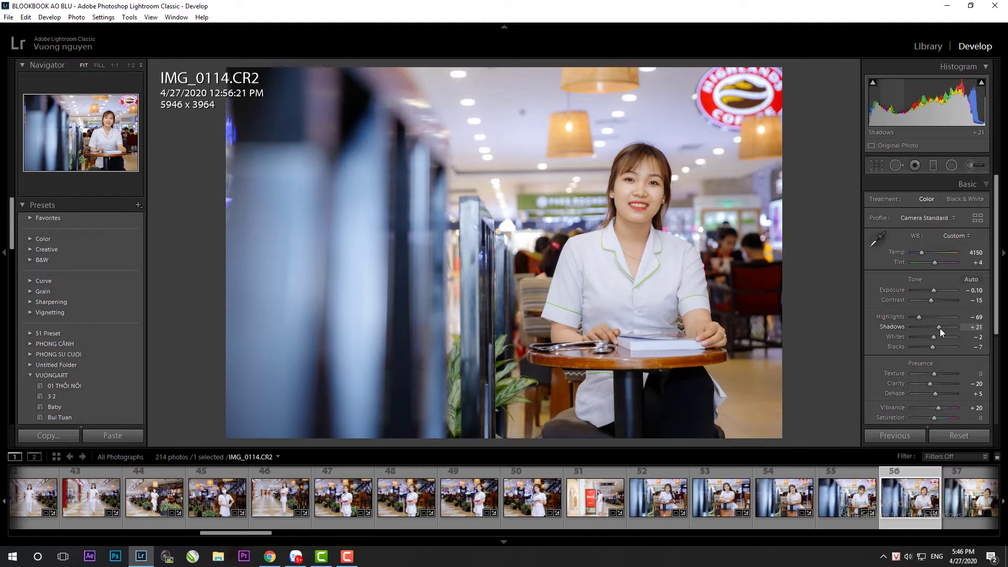
drag(937, 262, 937, 262)
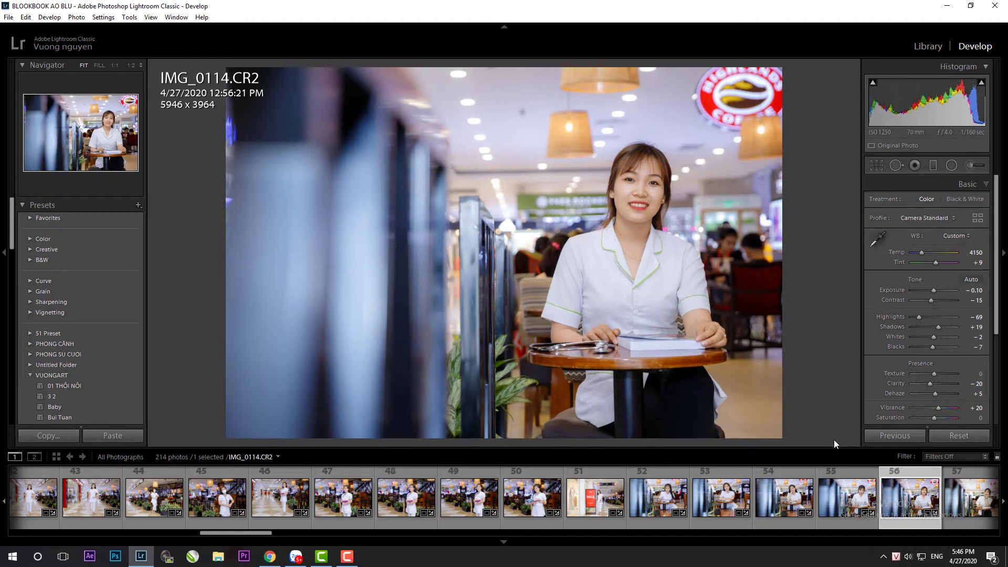
Paste the edits onto IMG_0115 and reposition it within the crop
key(Right)
click(877, 441)
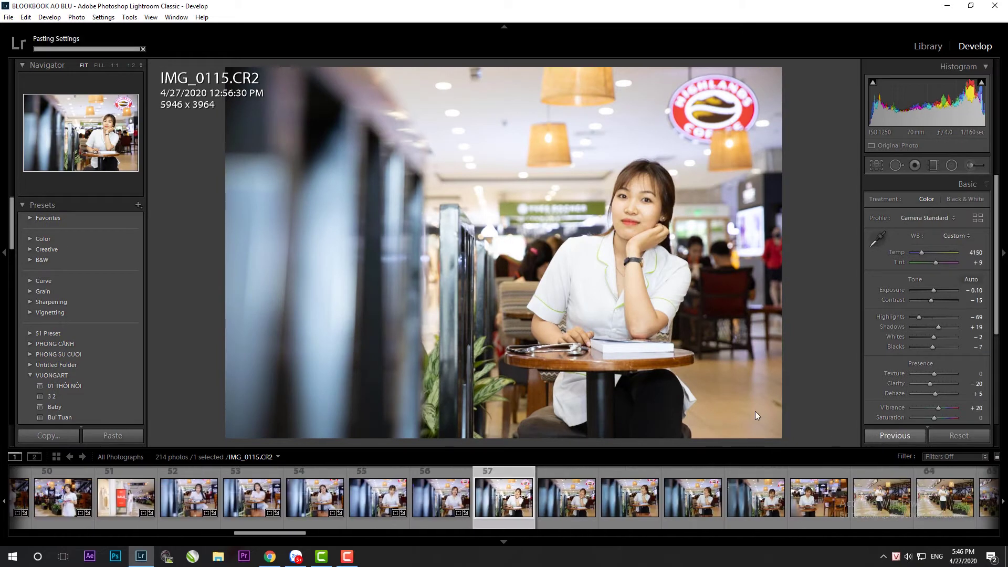
key(r)
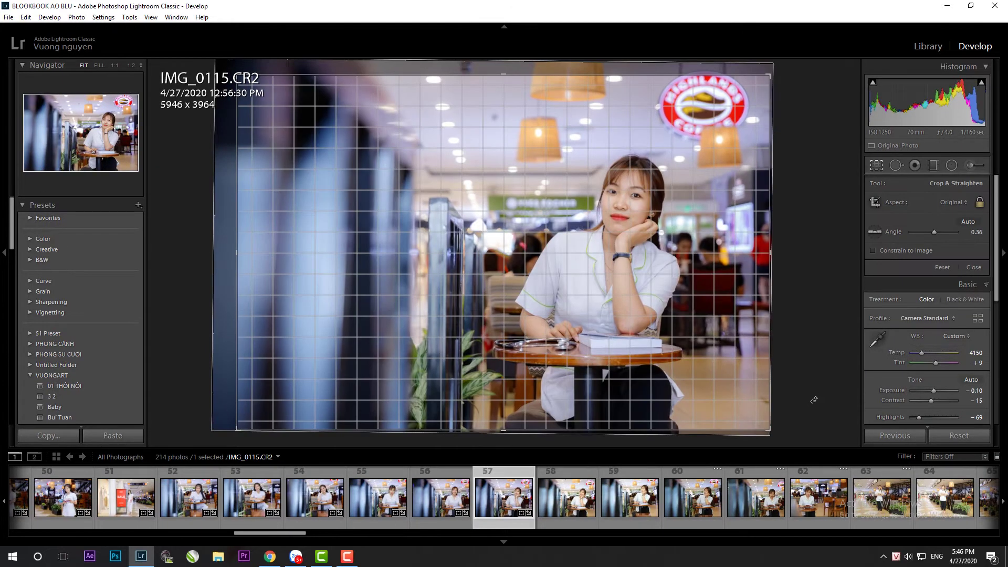
drag(680, 375, 666, 373)
key(Return)
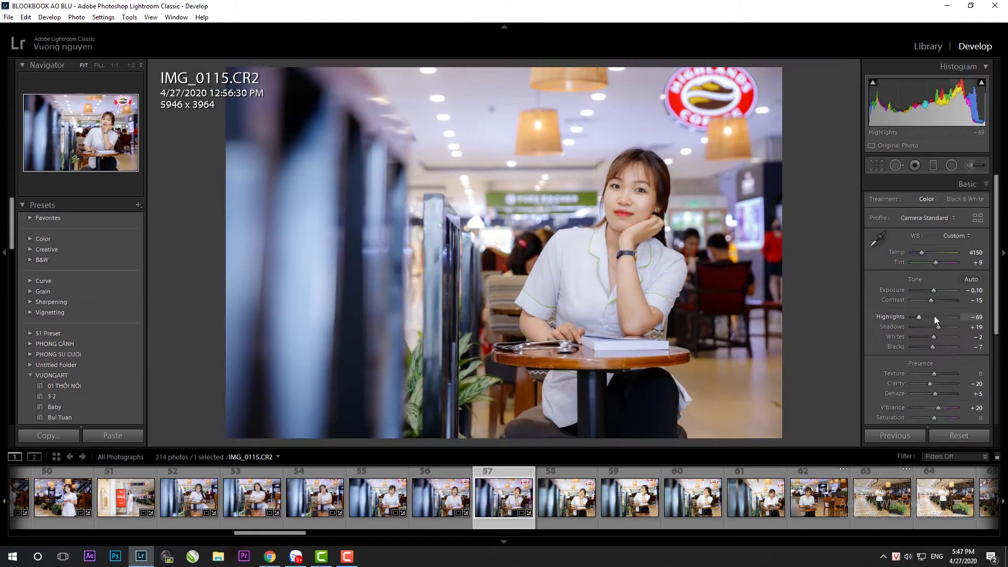
Paste edits onto IMG_0116, reposition its crop, and lift shadows to +48
key(Right)
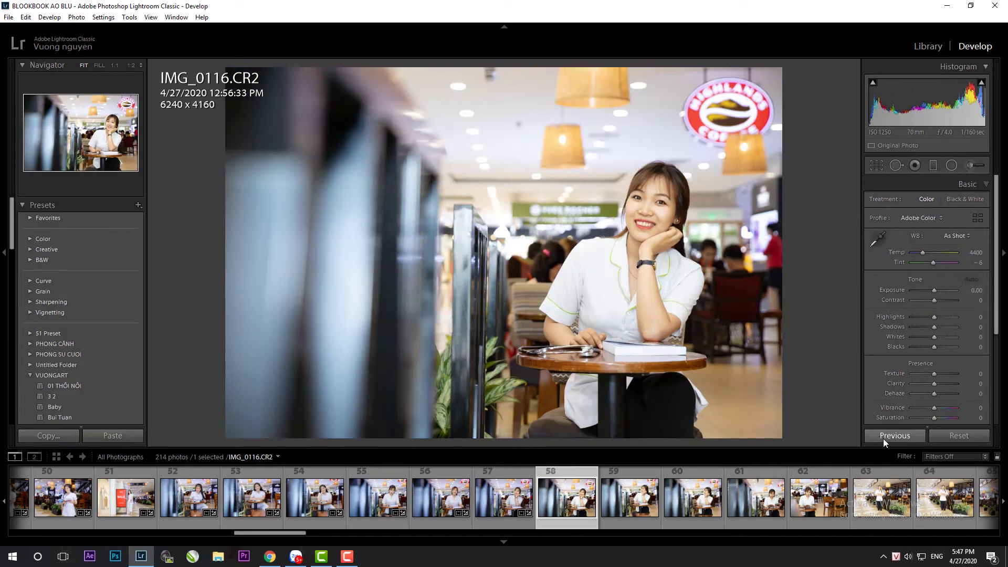
click(883, 439)
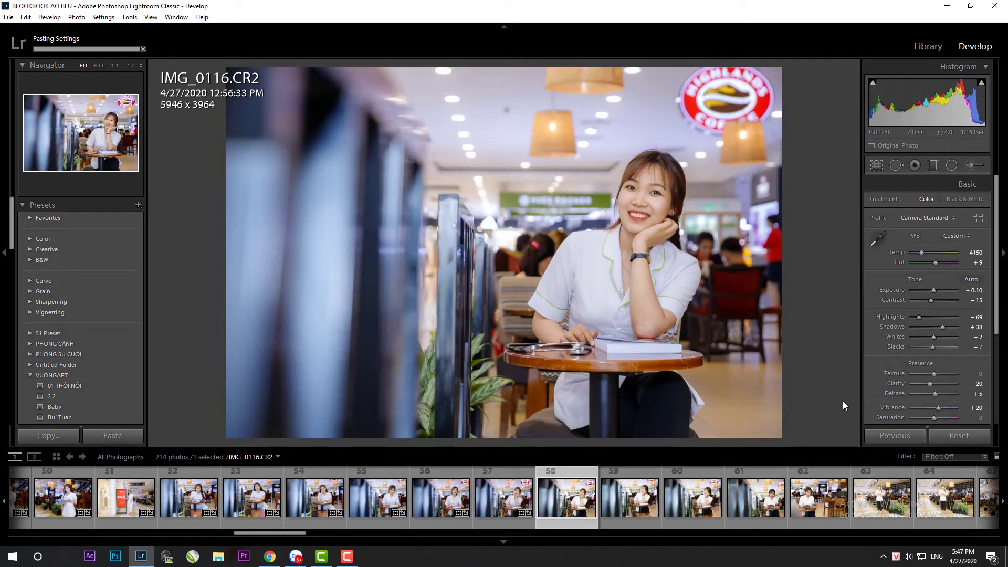
key(r)
drag(757, 295, 746, 296)
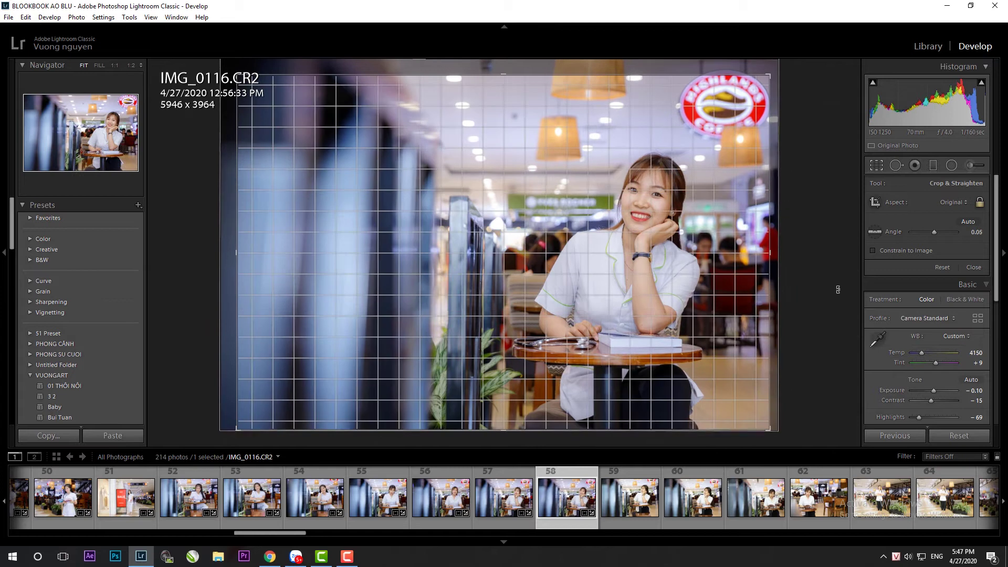
key(Return)
drag(943, 327, 945, 327)
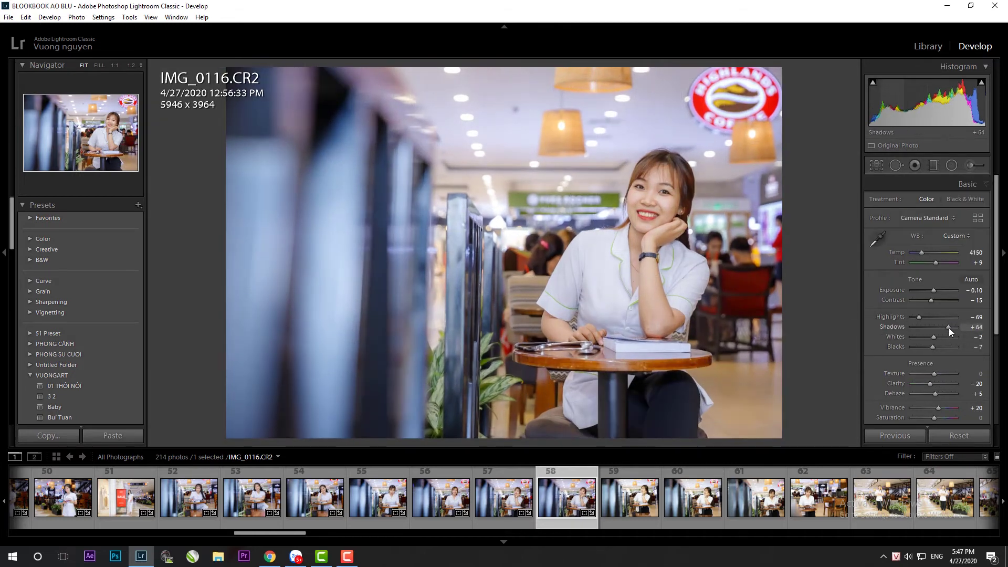
Paste the edits onto IMG_0118 and apply a slight straightening rotation
click(633, 512)
click(894, 438)
key(r)
key(Return)
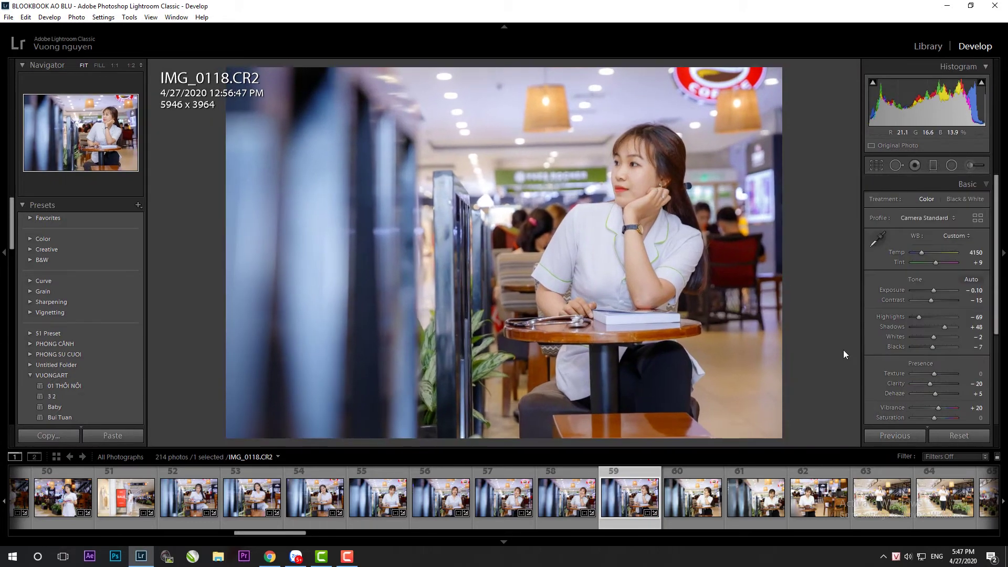
Paste edits onto IMG_0119, straighten and tighten its crop, set shadows +33
click(684, 509)
click(866, 437)
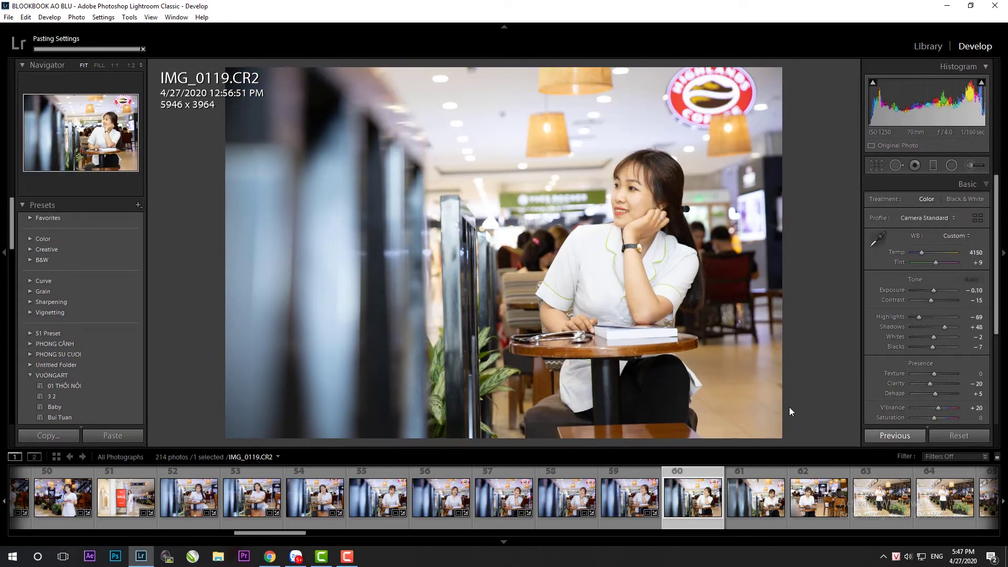
key(r)
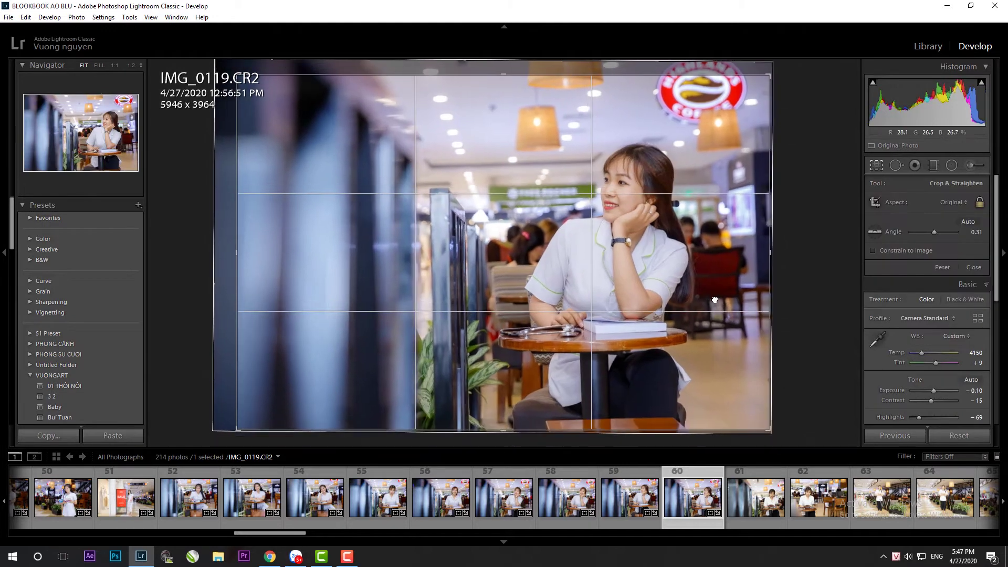
drag(840, 304, 839, 278)
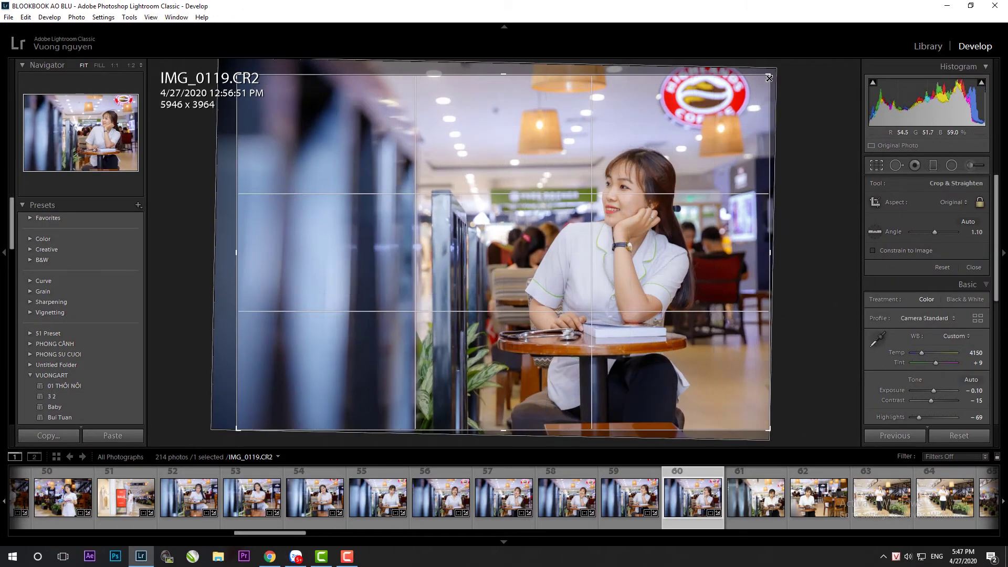
drag(721, 103, 715, 100)
key(r)
drag(937, 328, 940, 328)
Paste edits onto IMG_0120, crop it, set exposure +0.10 and shadows +36
click(761, 496)
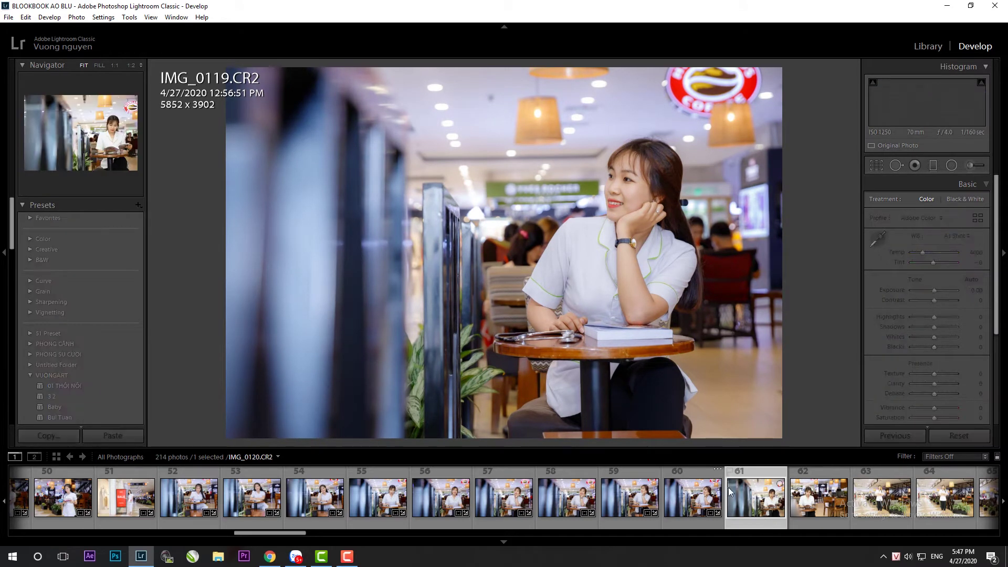
click(886, 436)
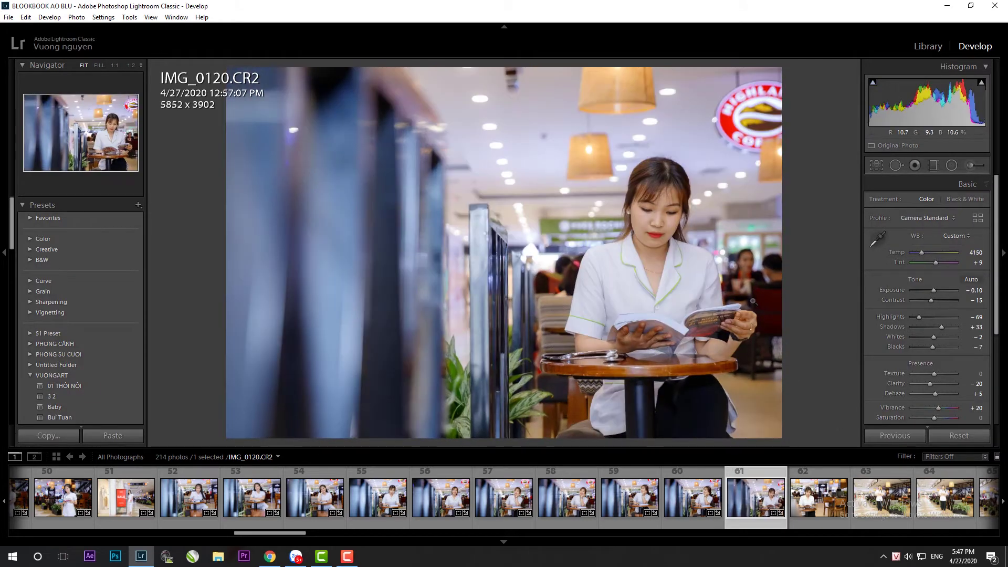
key(r)
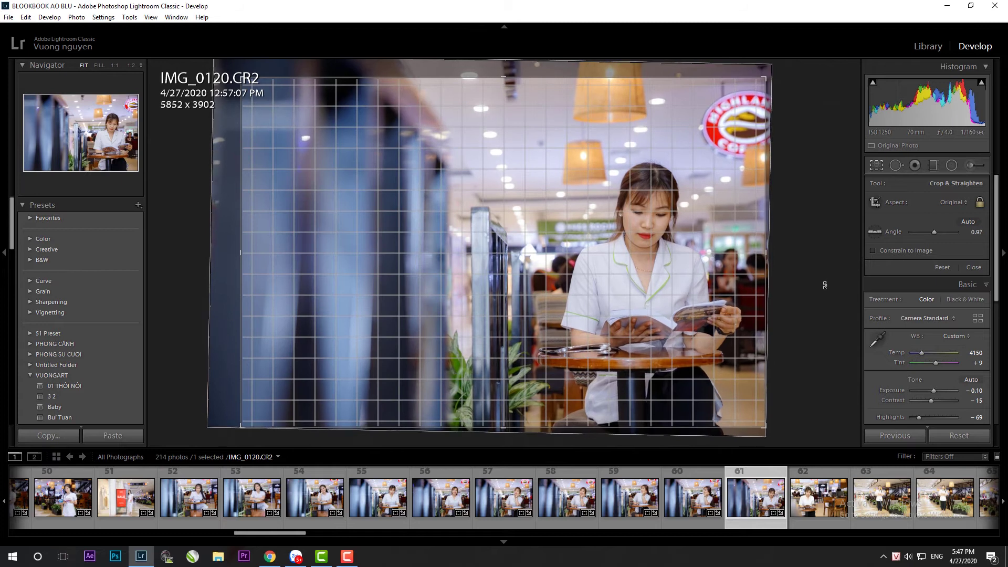
key(r)
drag(933, 292, 934, 292)
drag(939, 327, 940, 329)
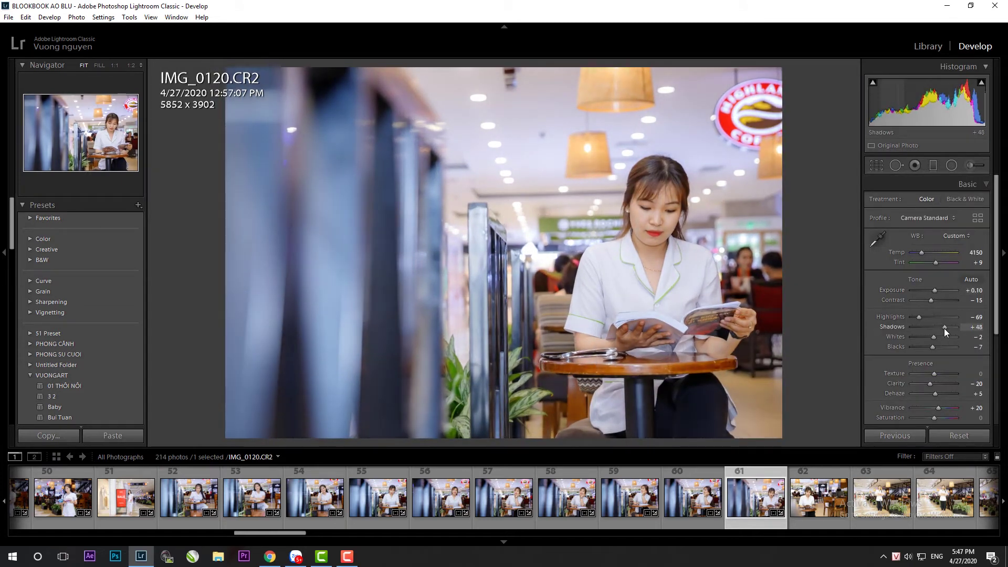
Paste edits onto IMG_0121, tighten its crop, and raise exposure to +0.10
click(846, 511)
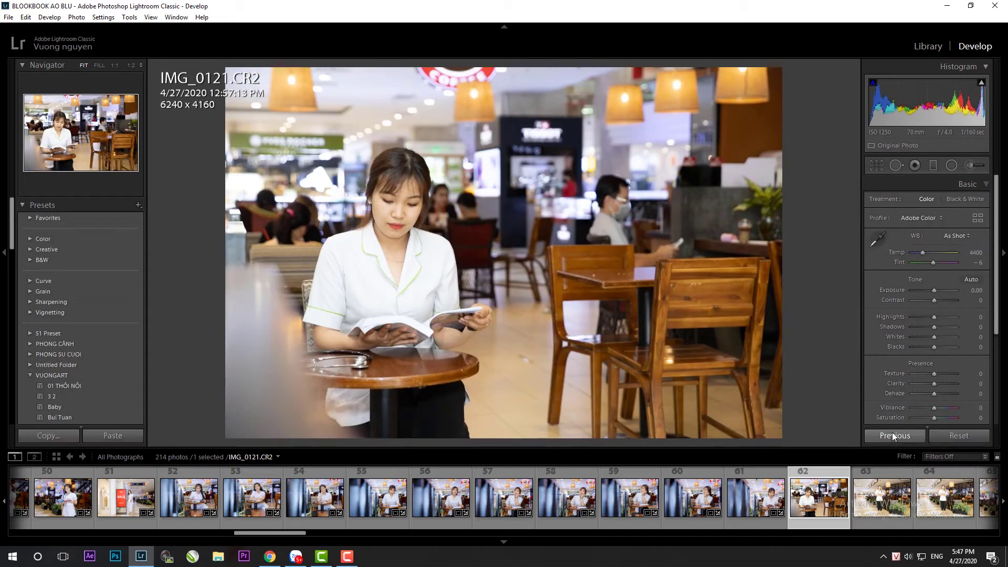
click(139, 433)
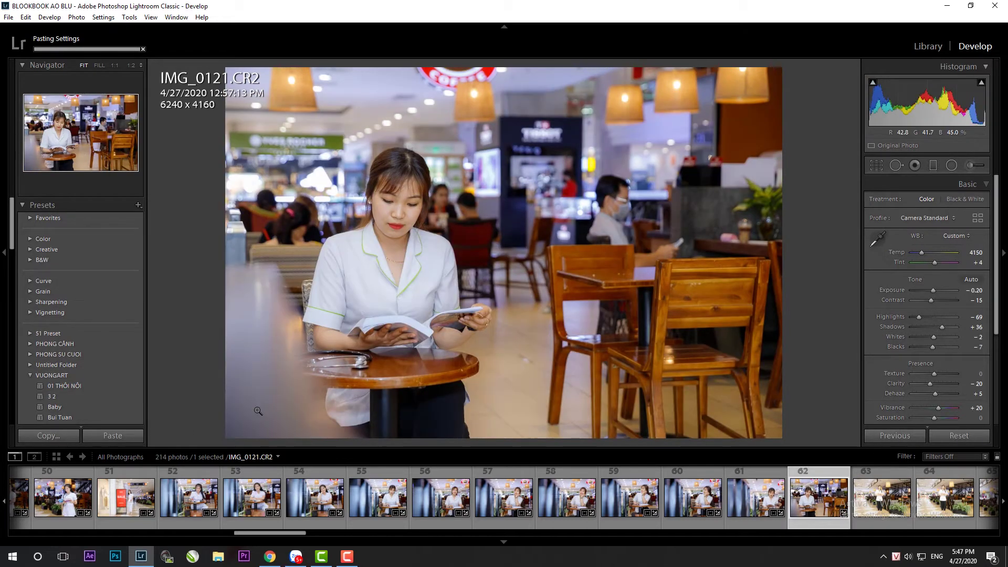
key(r)
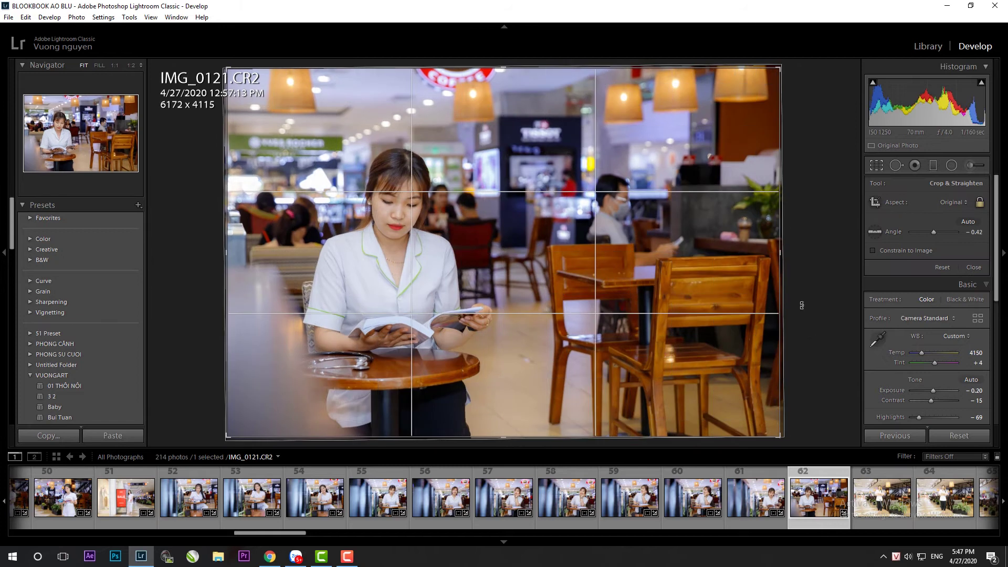
drag(769, 75, 748, 90)
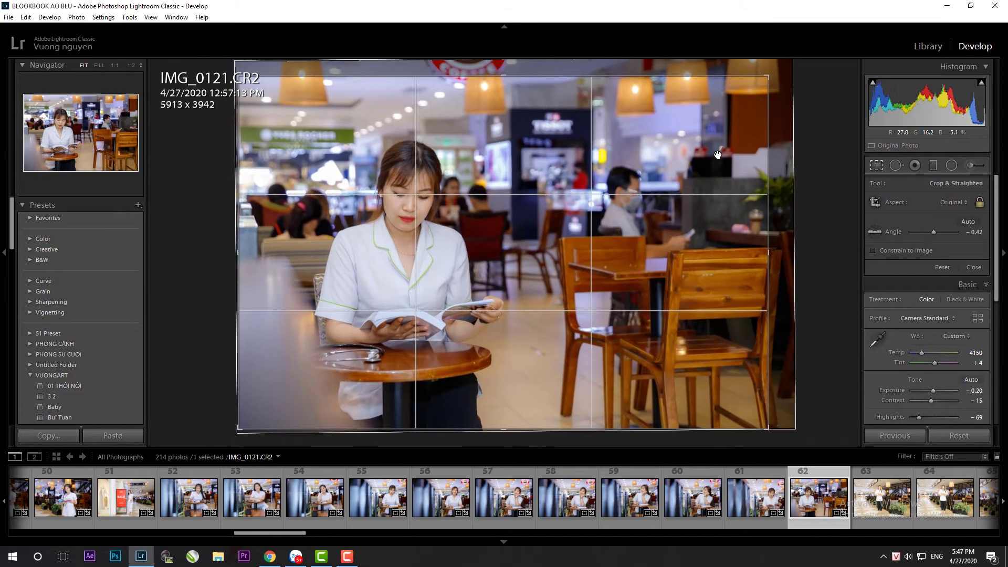
key(Return)
drag(932, 290, 933, 291)
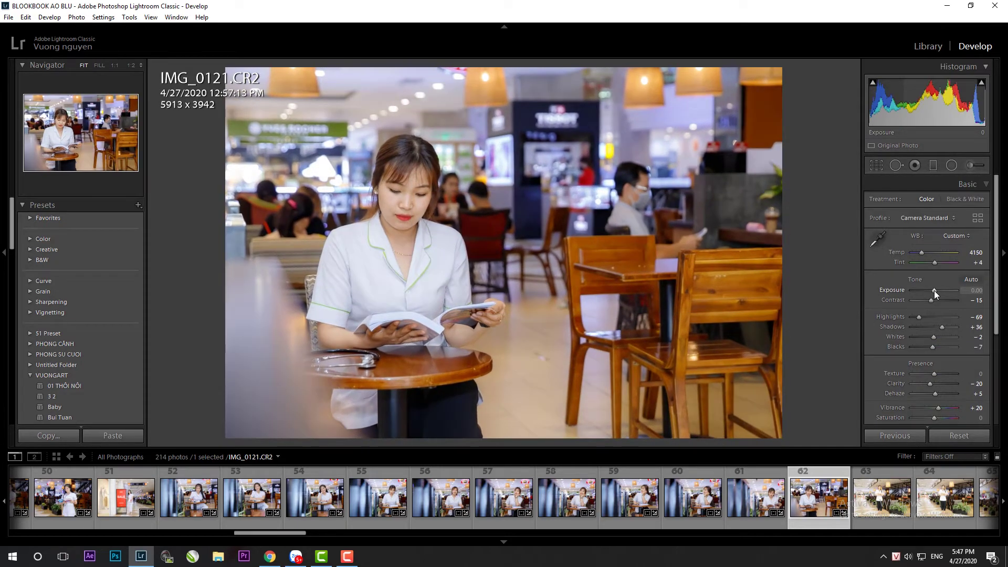
click(874, 532)
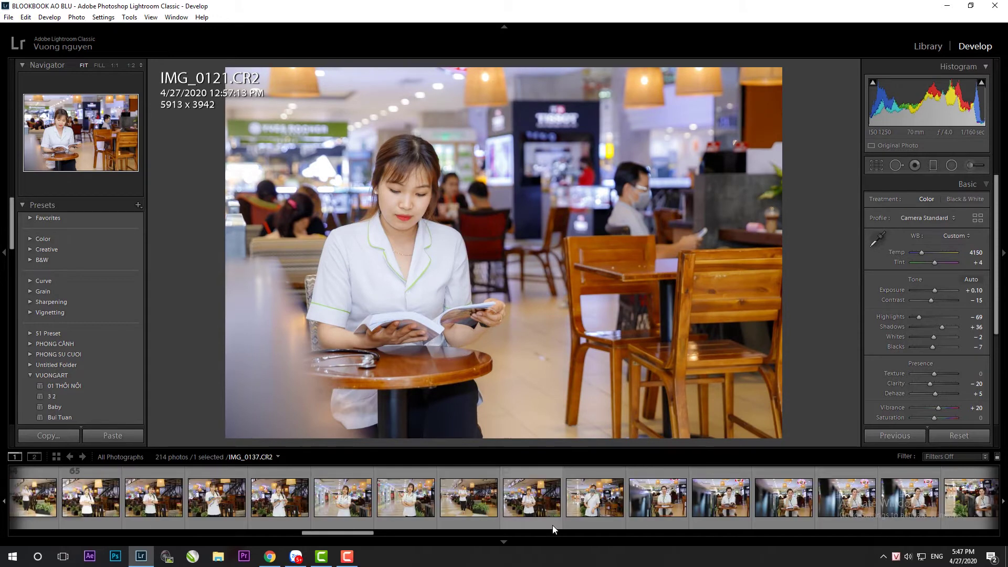
Paste edits onto IMG_0122, tighten its crop, and lower exposure to -0.32
scroll(651, 520, up, 4)
click(299, 519)
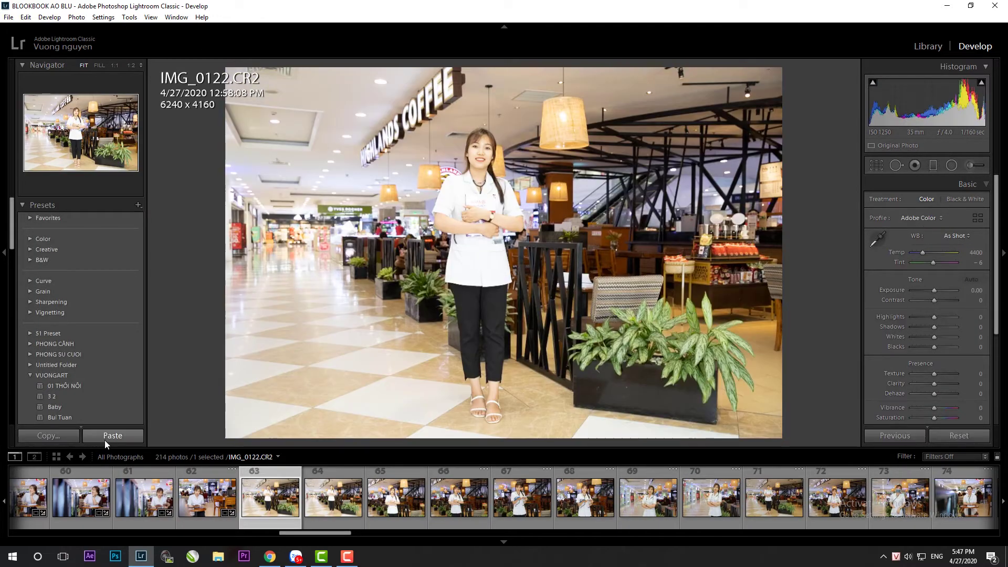
click(104, 440)
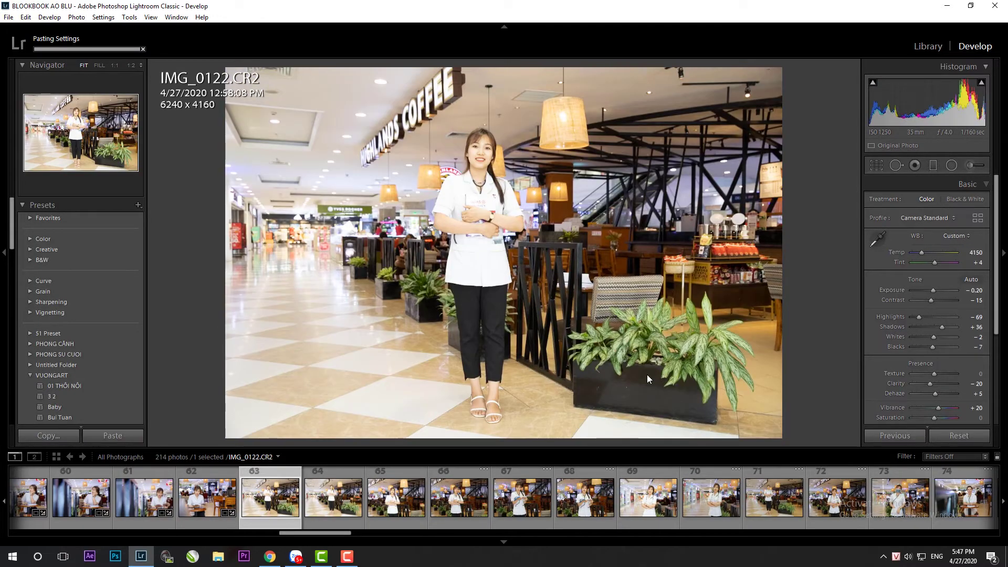
key(r)
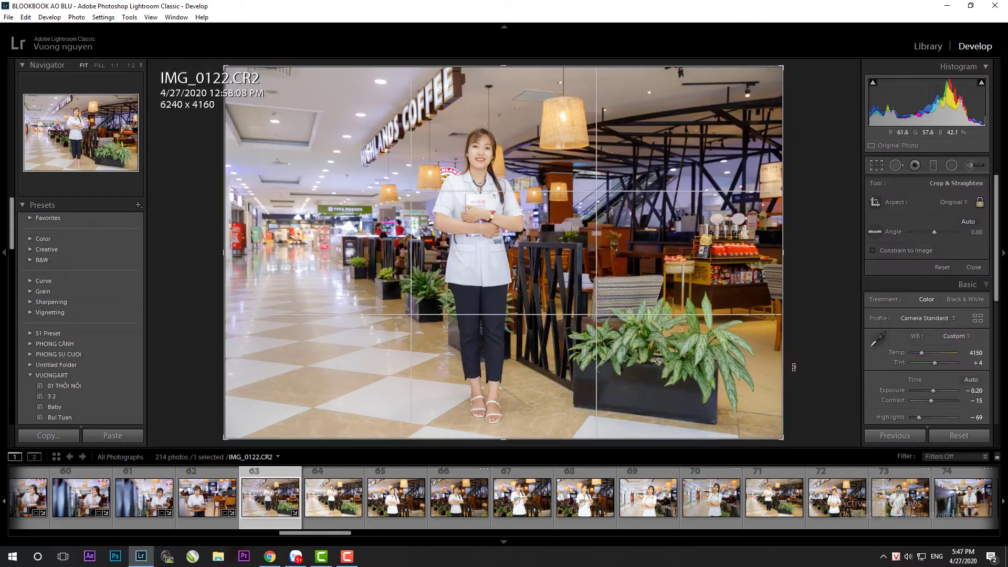
drag(777, 439, 756, 424)
key(Return)
drag(934, 292, 932, 293)
Paste edits onto IMG_0123, then crop IMG_0124 and set its exposure to -0.10
key(Right)
click(867, 433)
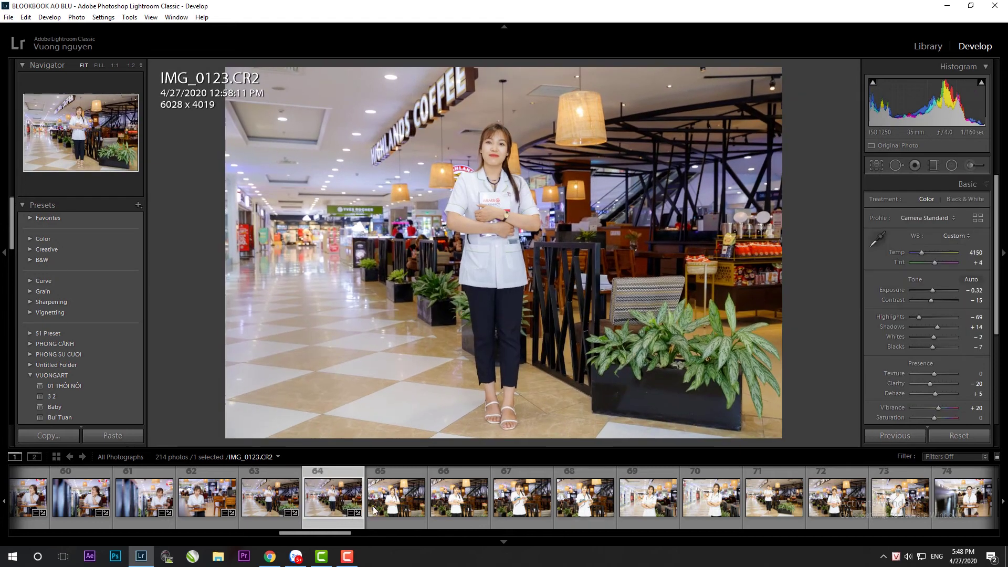
click(374, 510)
key(r)
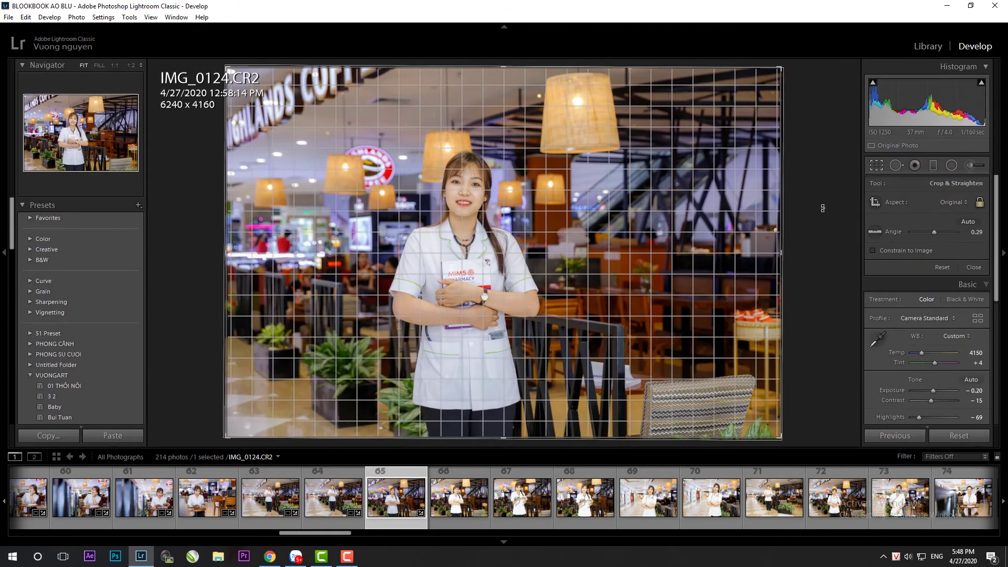
key(Return)
drag(933, 291, 934, 292)
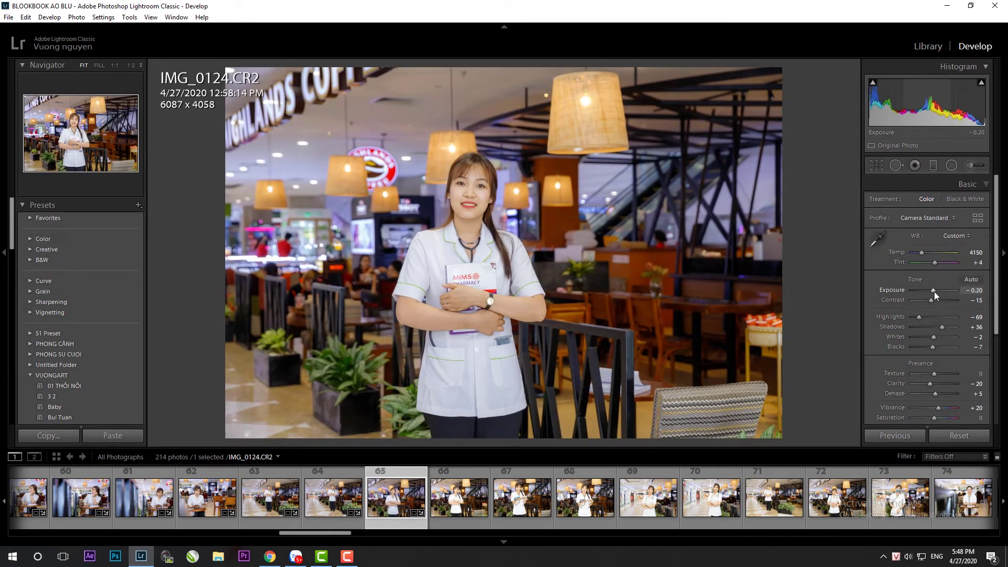
Paste settings onto IMG_0125, tighten the crop around the nurse, exposure -0.10
click(451, 515)
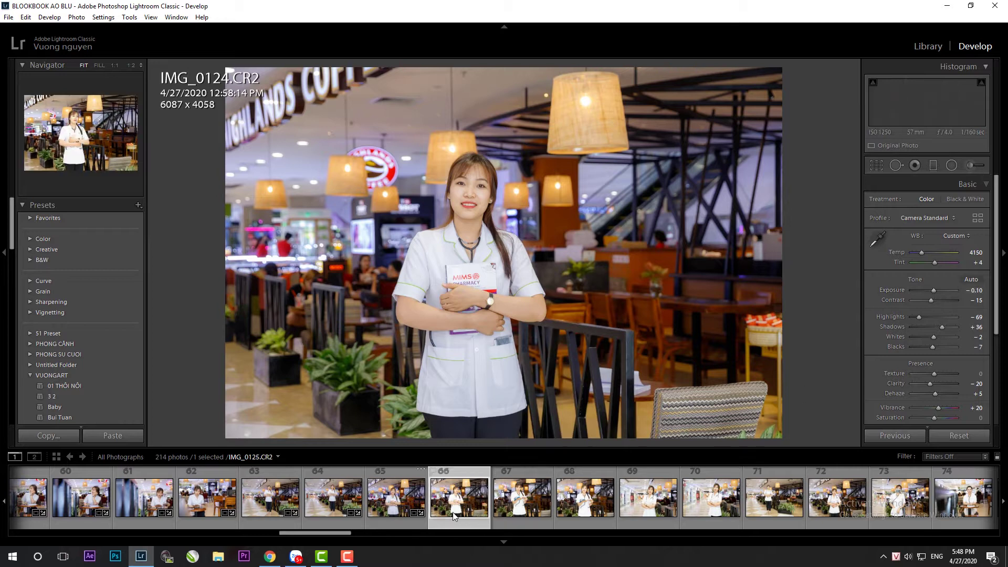
click(129, 435)
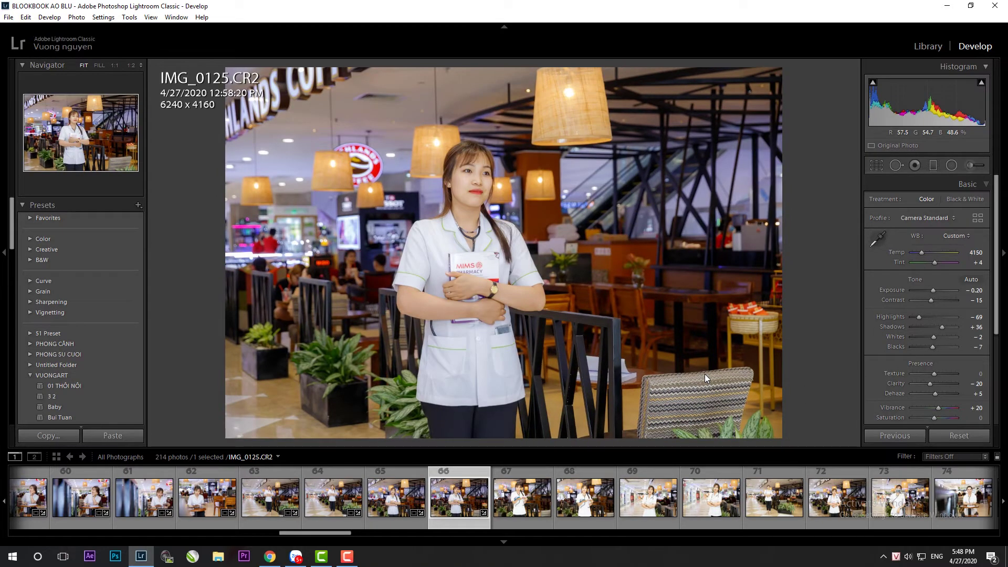
key(r)
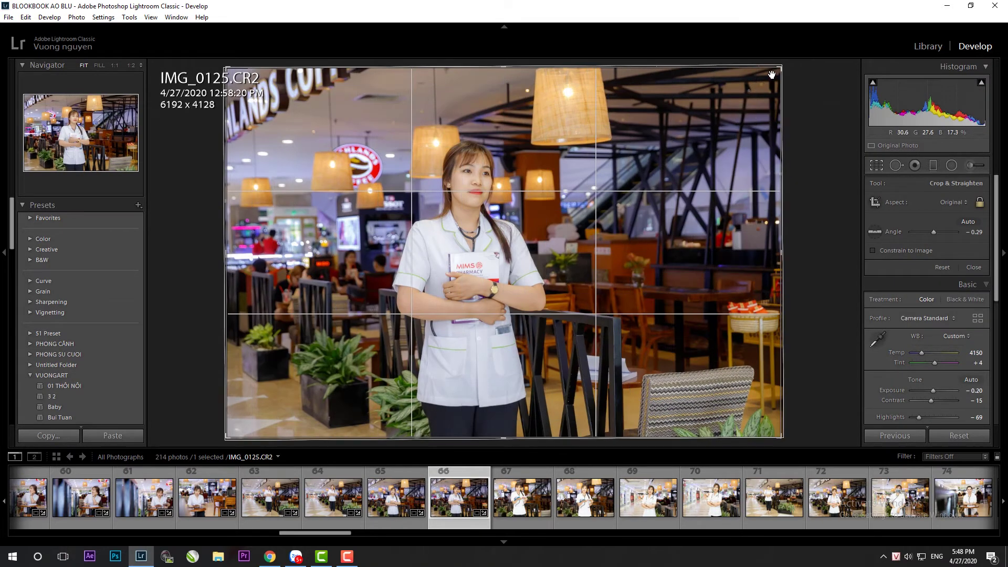
drag(769, 78, 756, 84)
key(Return)
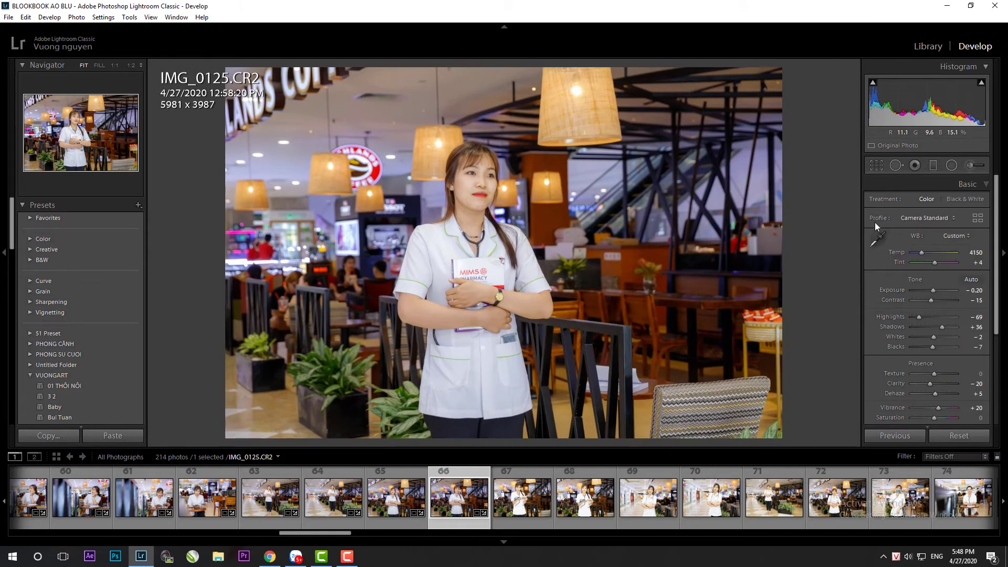
drag(933, 294, 933, 294)
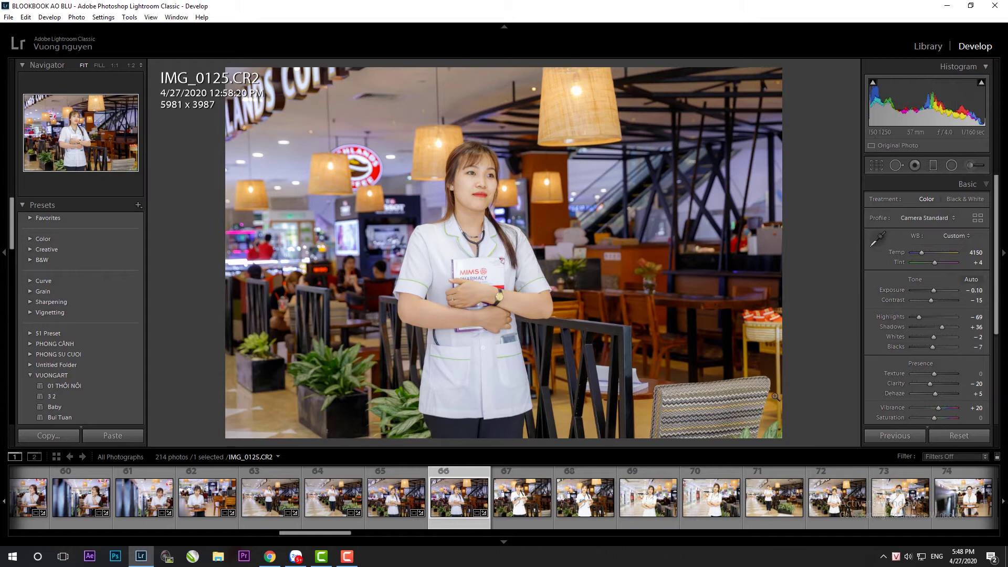
Paste settings onto IMG_0126, adjust its crop framing, and reset exposure to 0.00
key(Right)
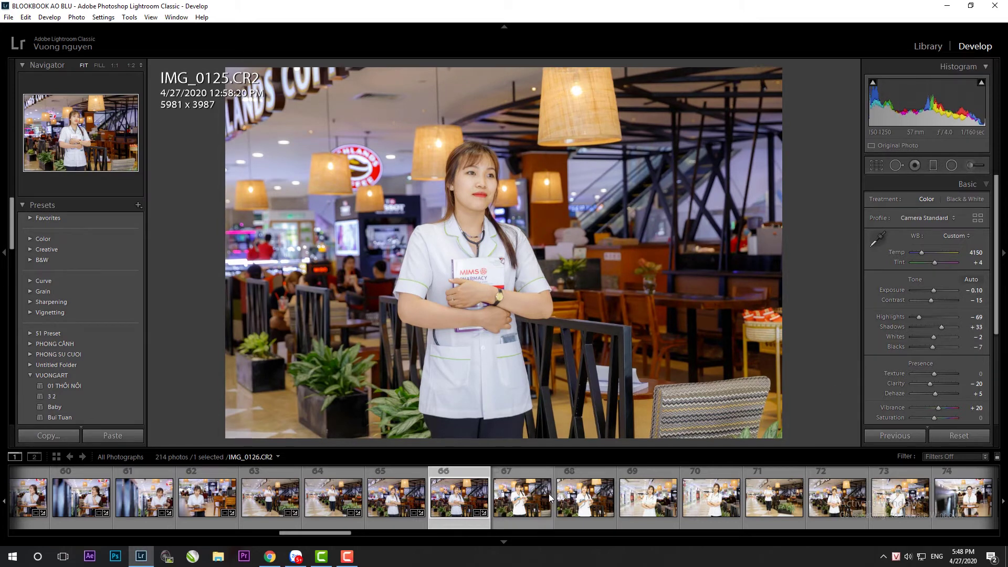
click(902, 435)
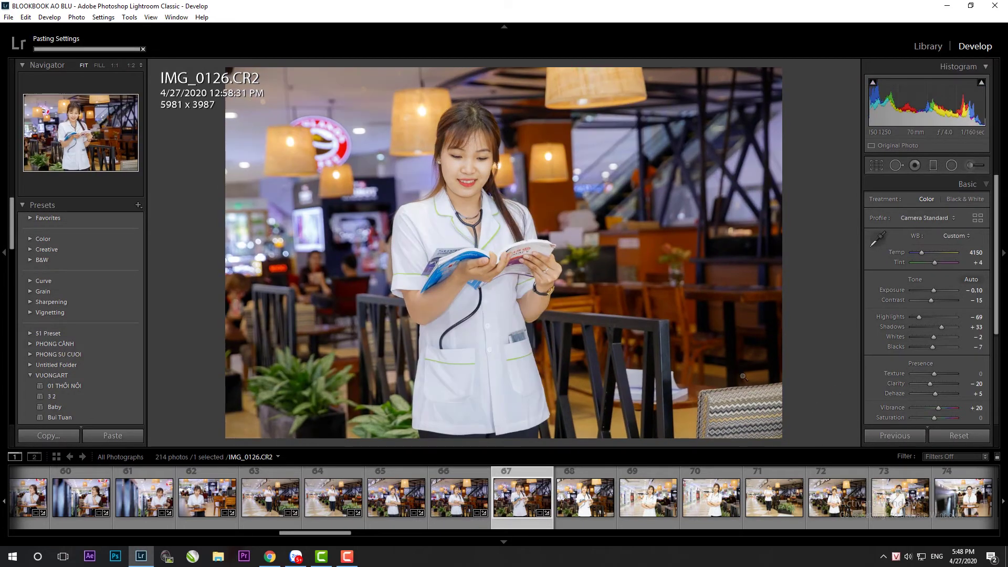
key(r)
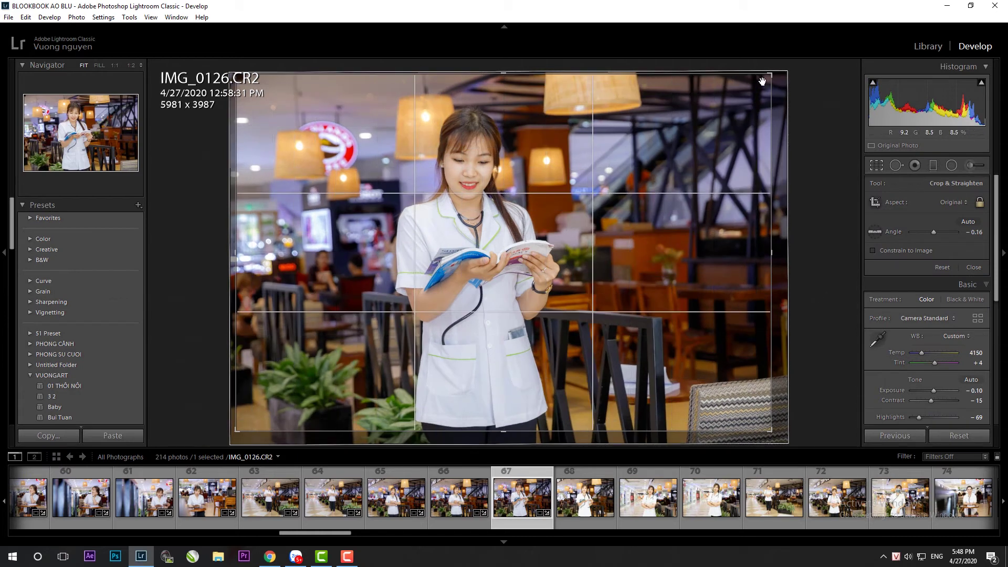
drag(737, 135, 746, 134)
key(Return)
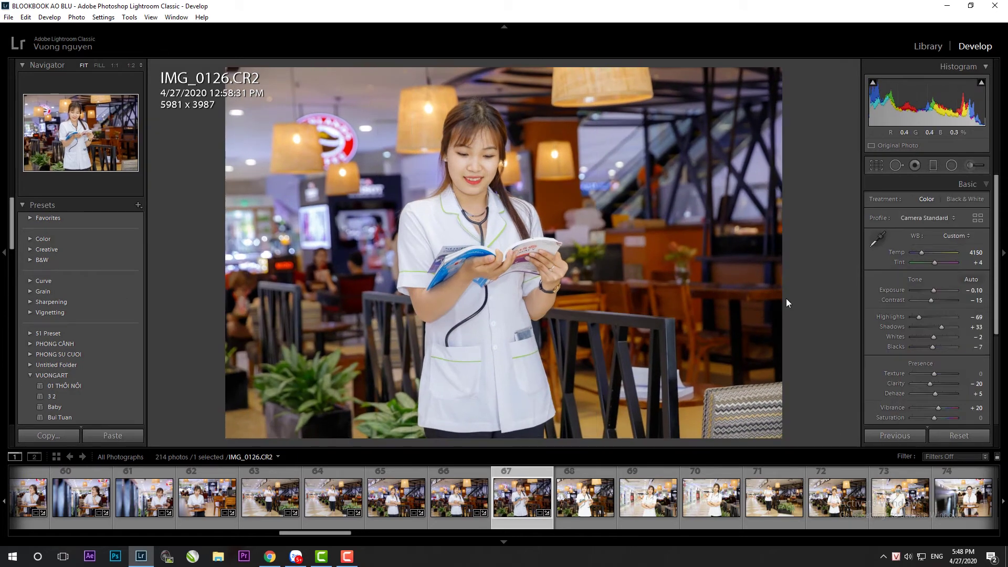
key(r)
key(r)
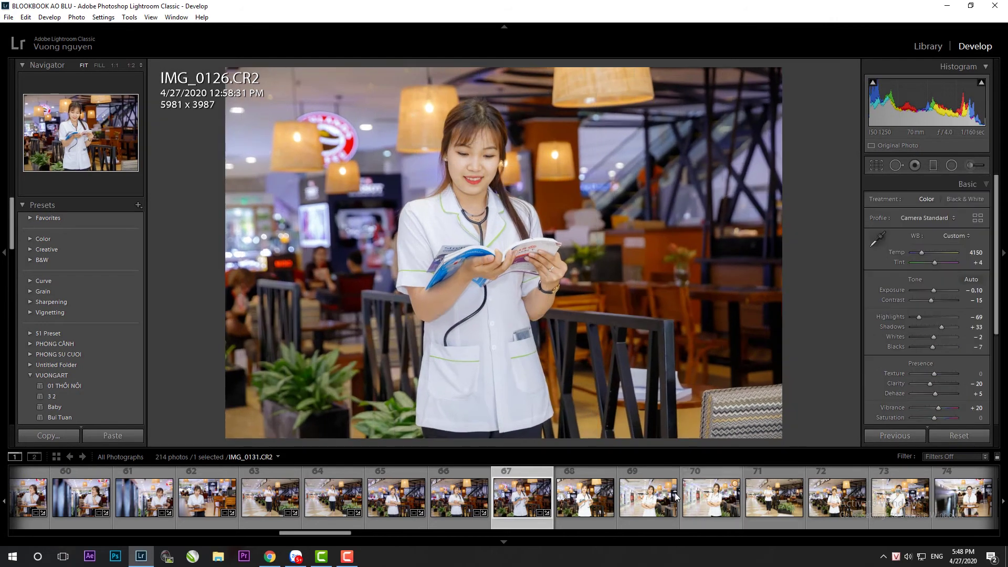
double_click(934, 290)
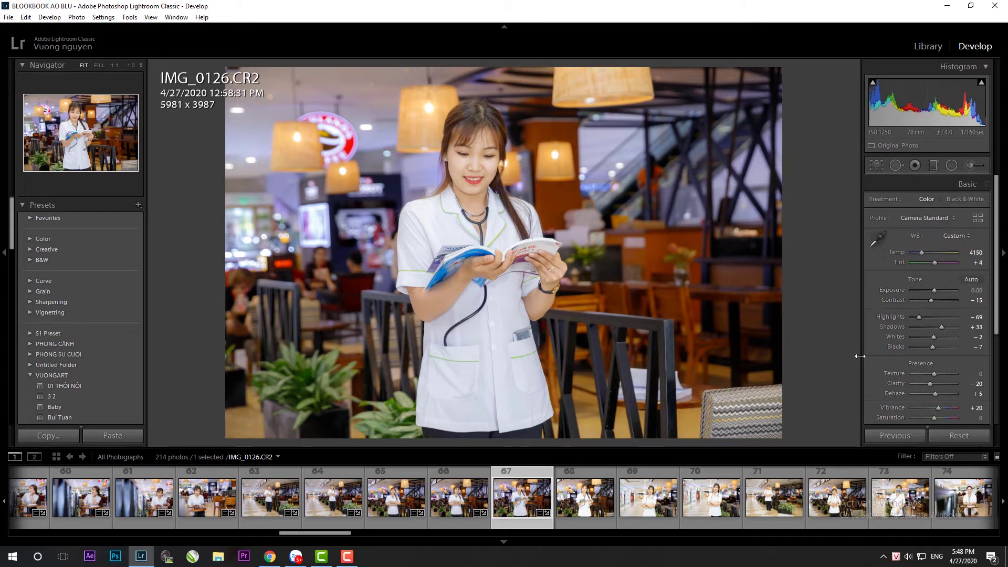
Paste settings onto IMG_0128, reset its crop, set shadows +17 and exposure -0.10; paste onto IMG_0130
click(584, 518)
click(871, 434)
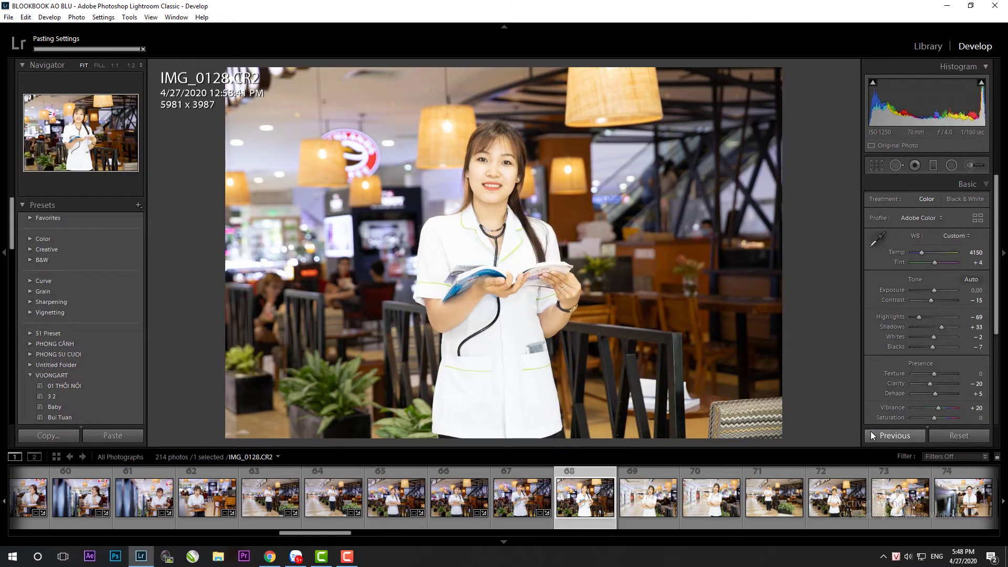
key(r)
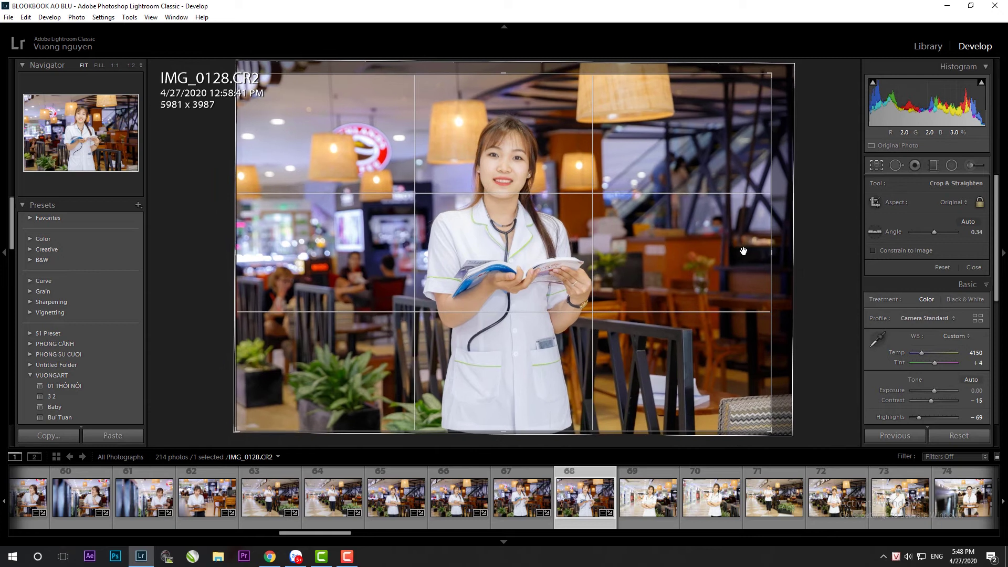
click(942, 267)
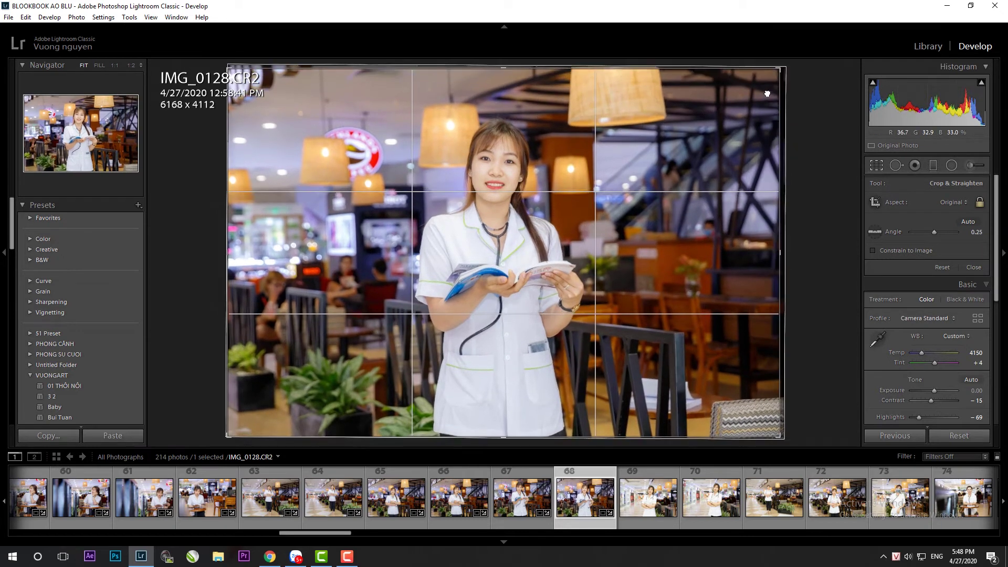
click(973, 267)
drag(943, 329, 940, 329)
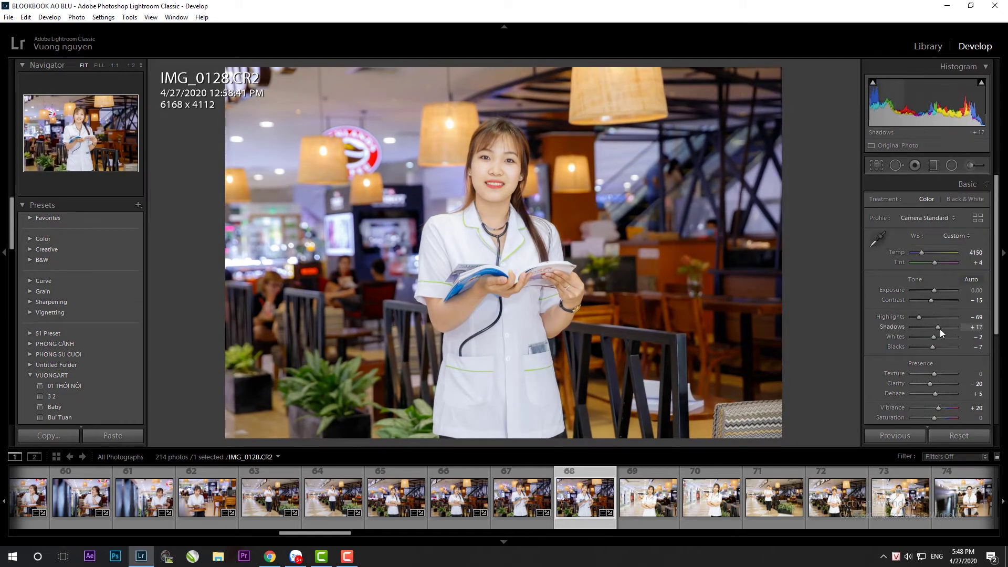
drag(935, 291, 936, 290)
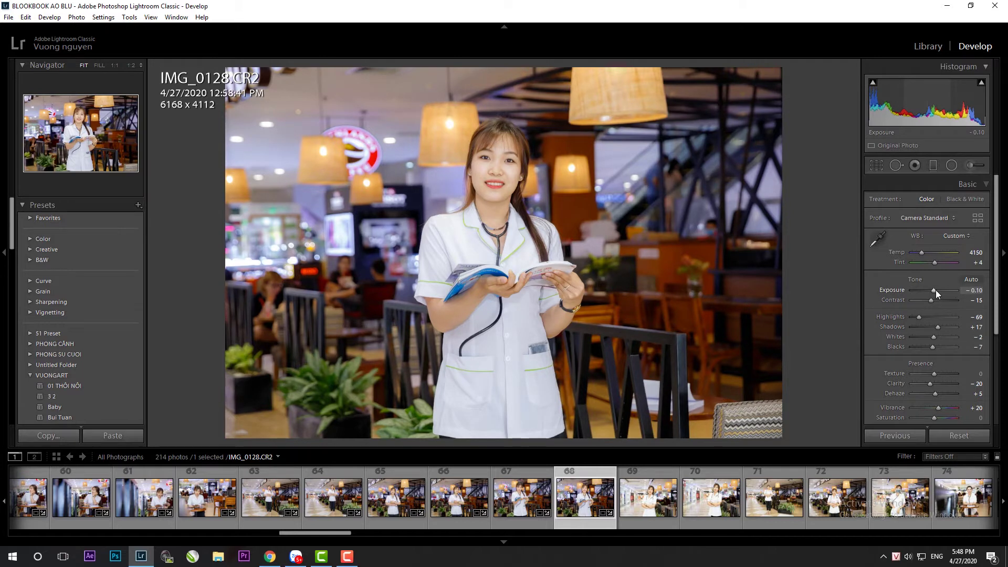
click(654, 512)
click(896, 435)
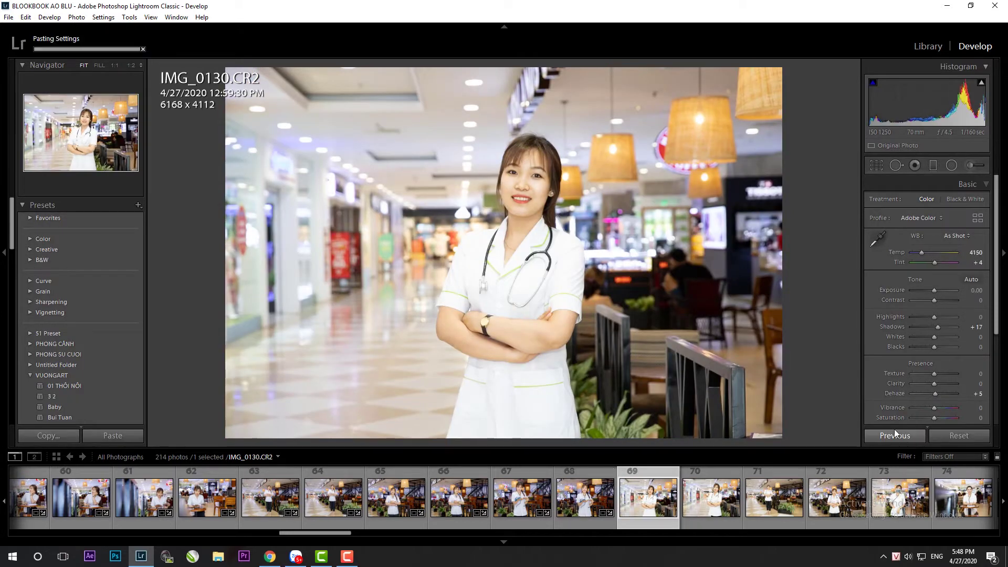
Raise the prior photo's shadows, then paste edits onto IMG_0131, straighten it, and set shadows +33
key(r)
key(r)
drag(937, 327, 942, 327)
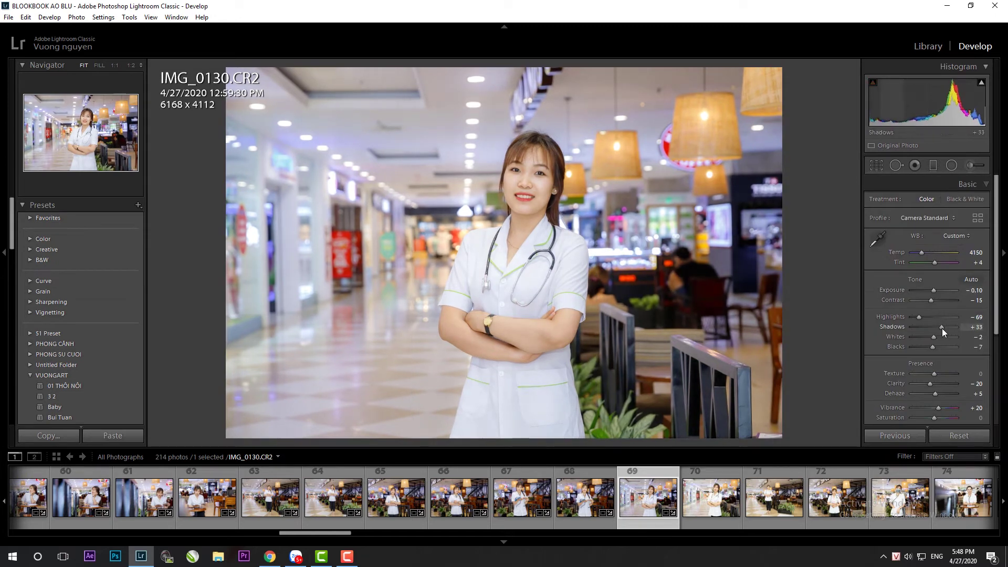
click(711, 498)
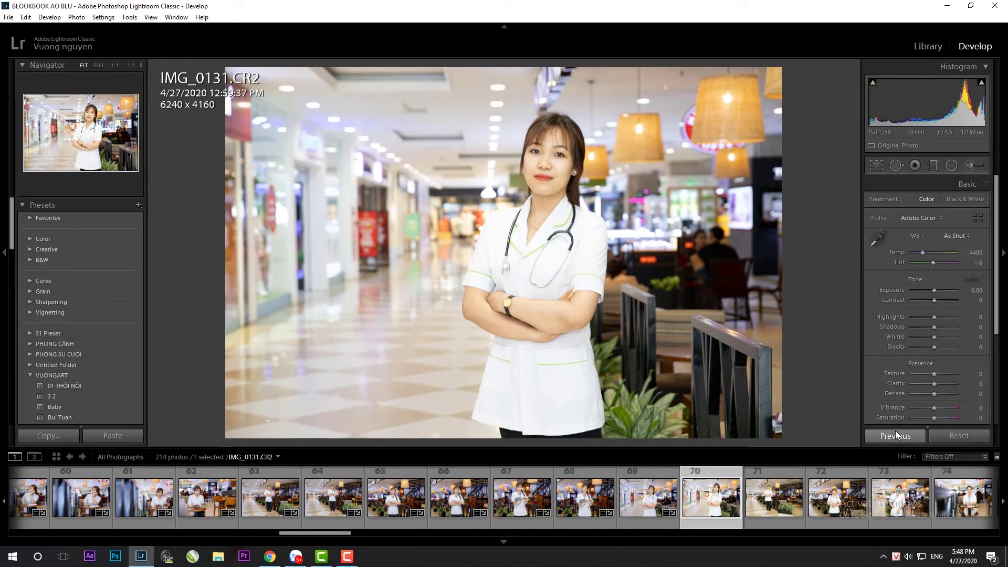
click(895, 433)
key(r)
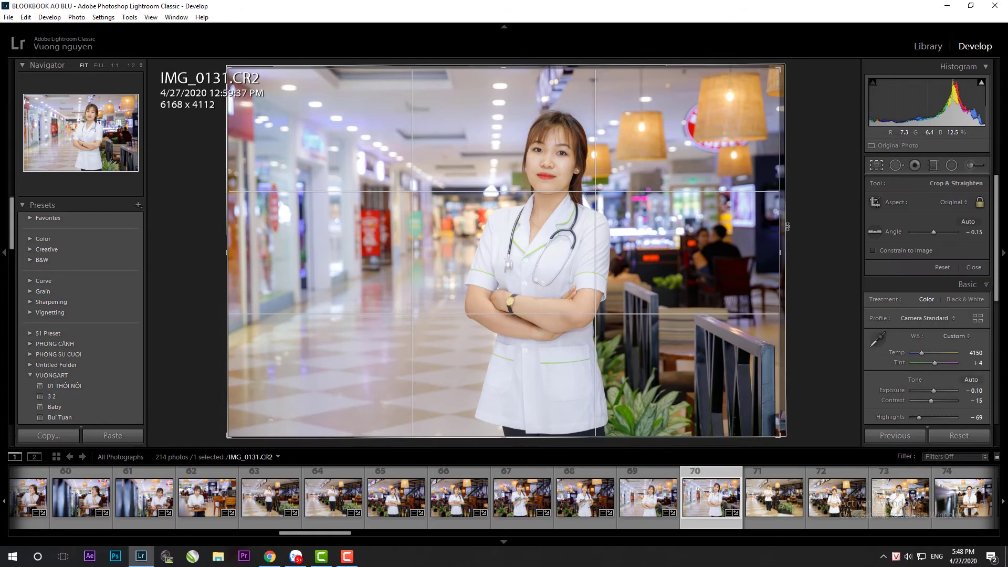
drag(759, 228, 836, 248)
key(r)
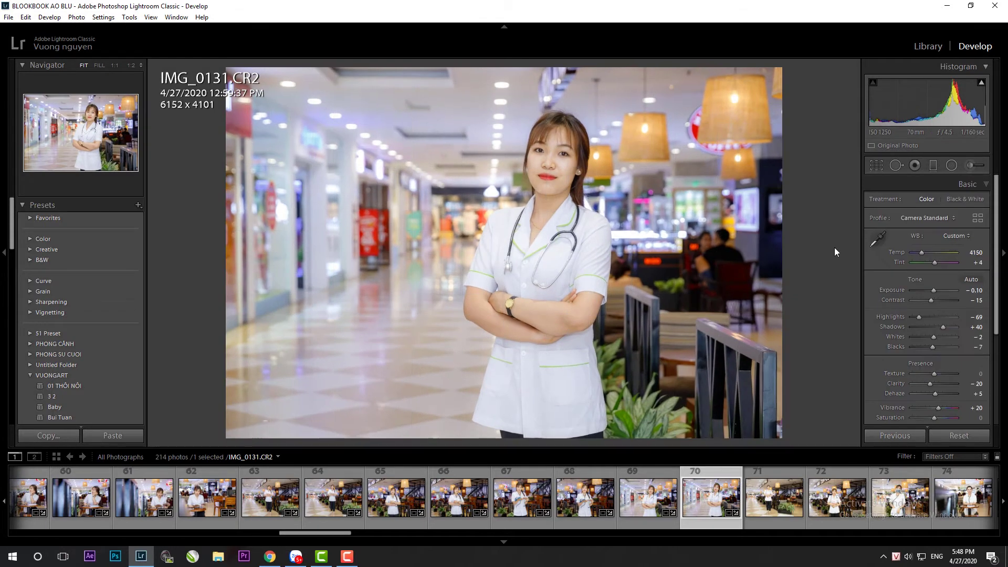
drag(943, 326, 941, 326)
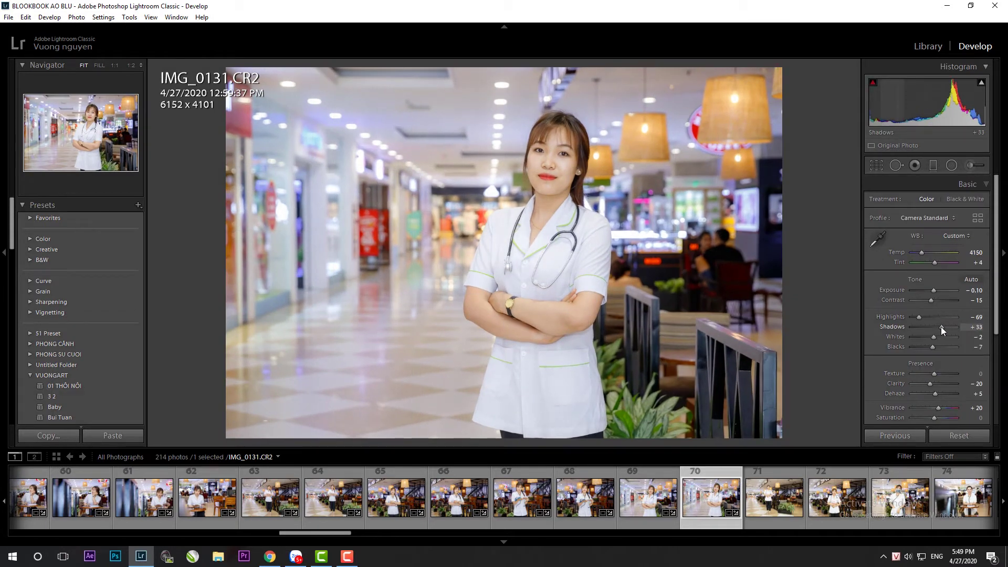
Paste edits onto IMG_0132, level and tighten its crop, exposure 0.00, highlights -52
click(765, 514)
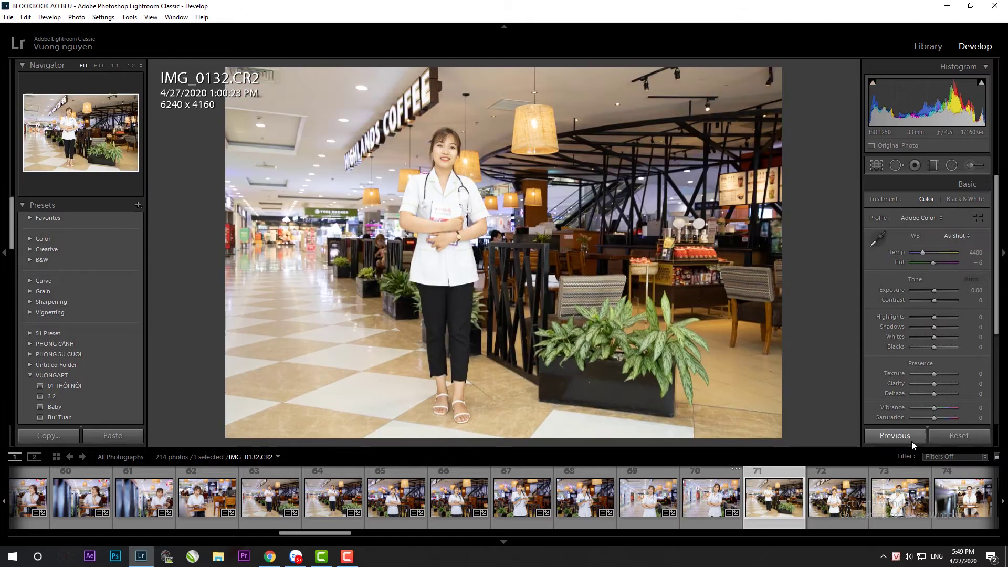
click(895, 436)
key(r)
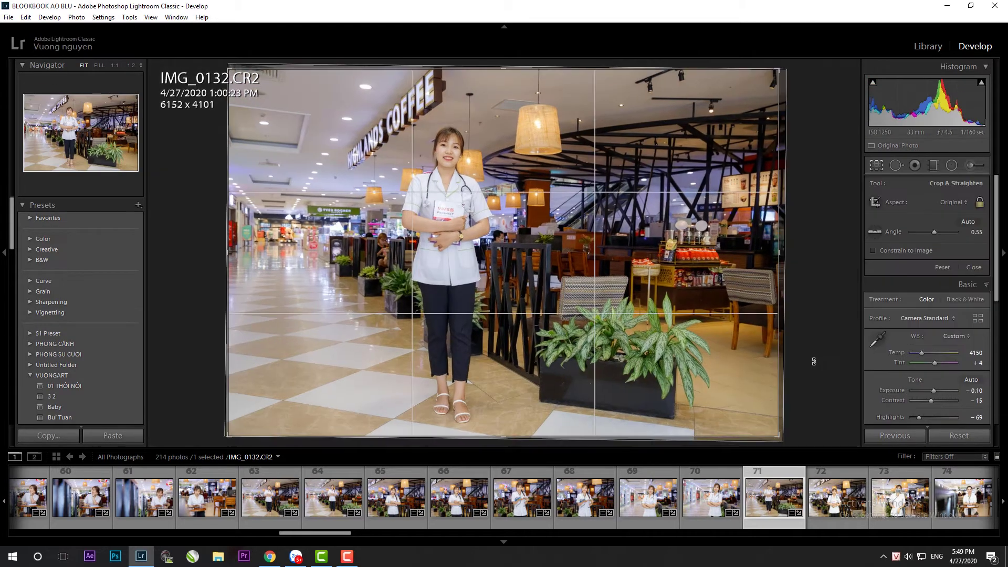
drag(819, 356, 818, 355)
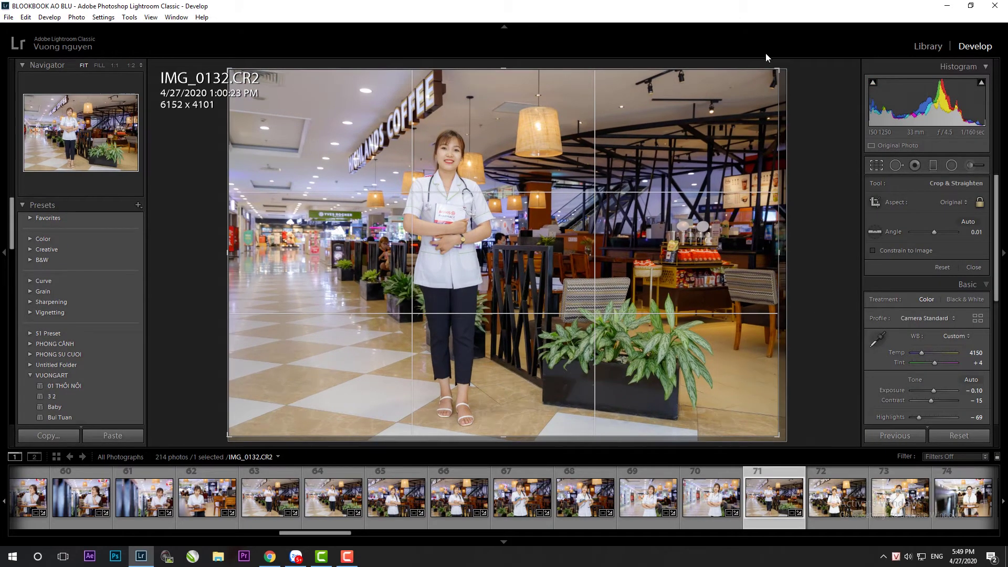
drag(776, 72, 761, 82)
key(Return)
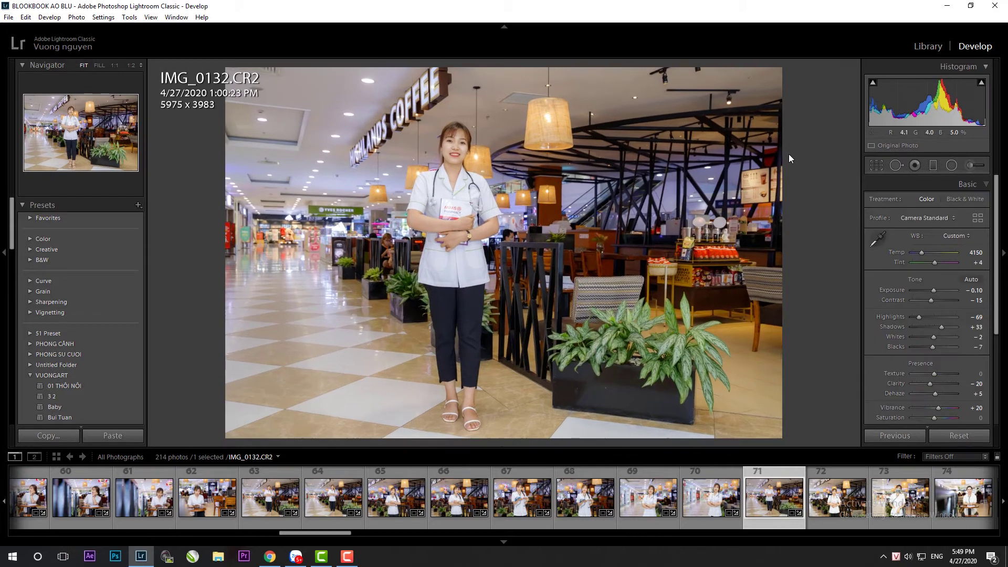
double_click(934, 290)
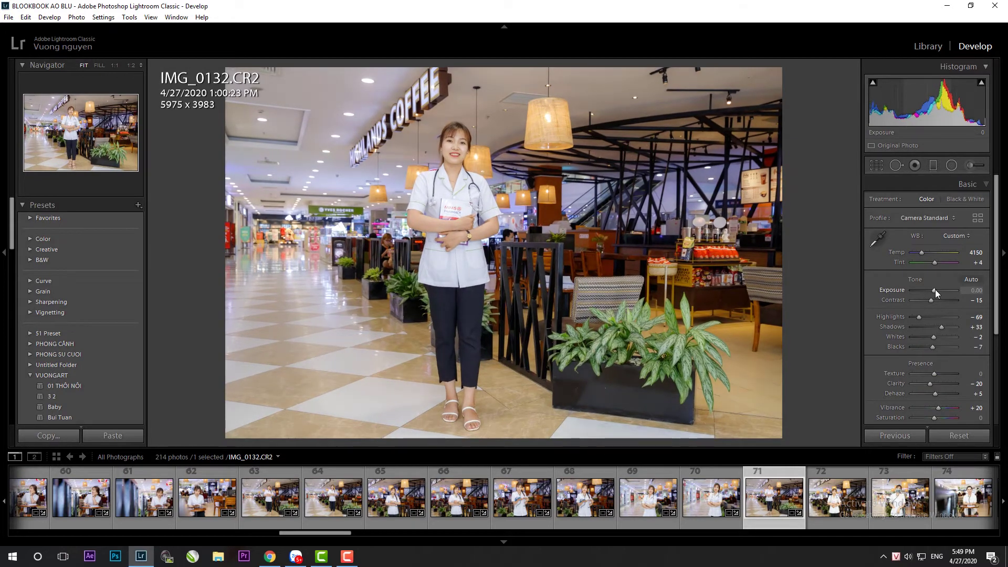
drag(919, 317, 922, 317)
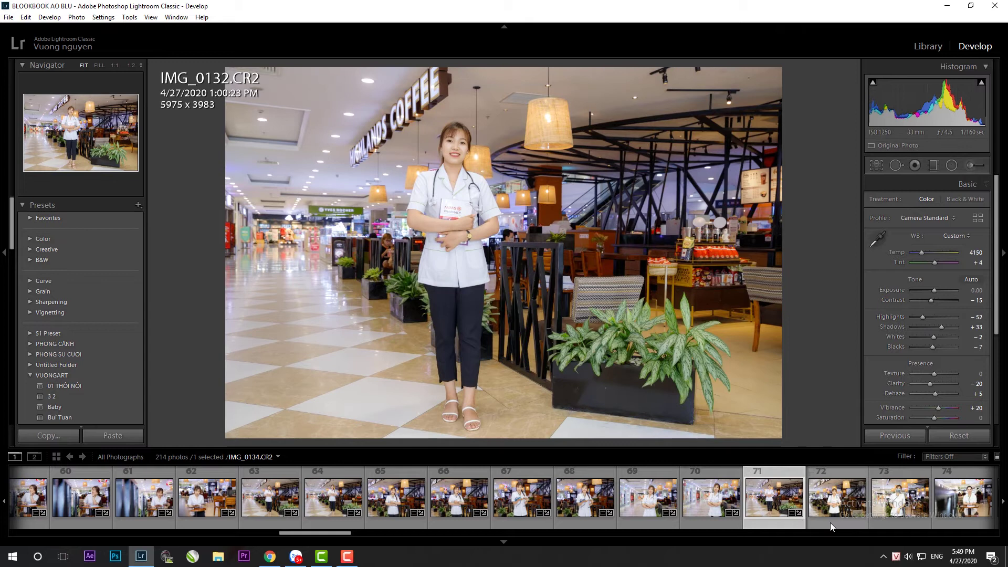
Paste edits onto IMG_0134, crop in from the top-right, and brighten exposure to +0.10
click(831, 523)
click(127, 439)
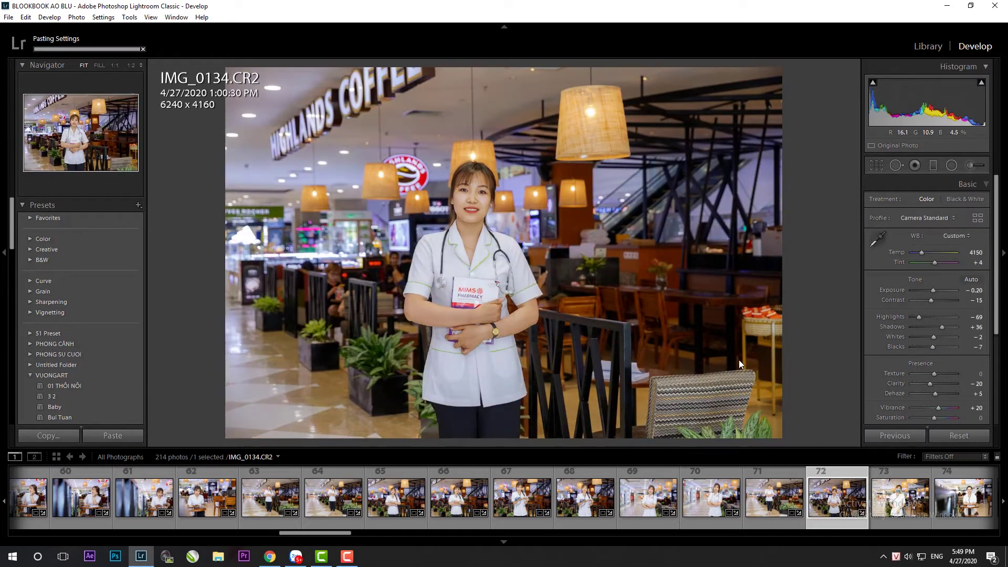
key(r)
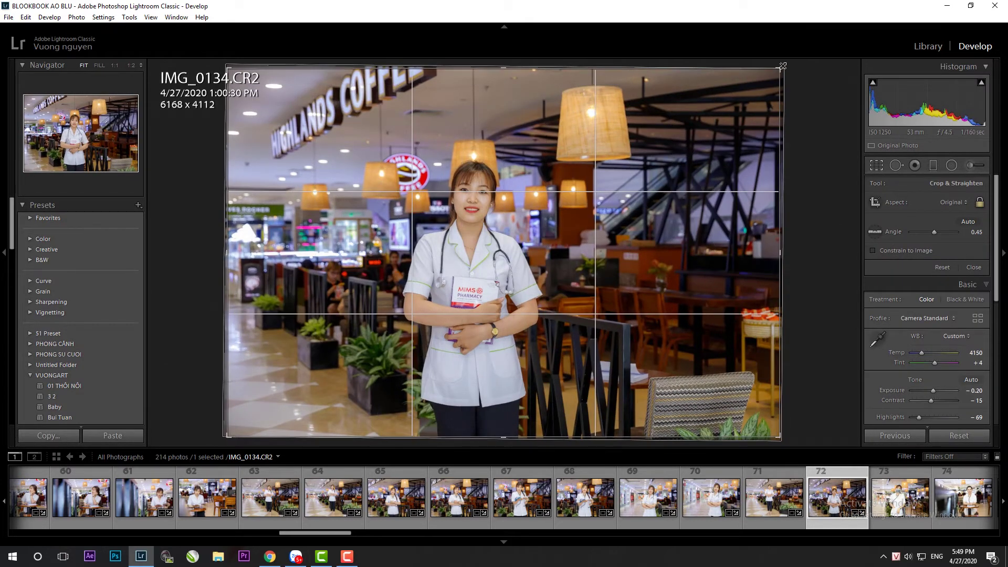
drag(782, 66, 764, 77)
key(Return)
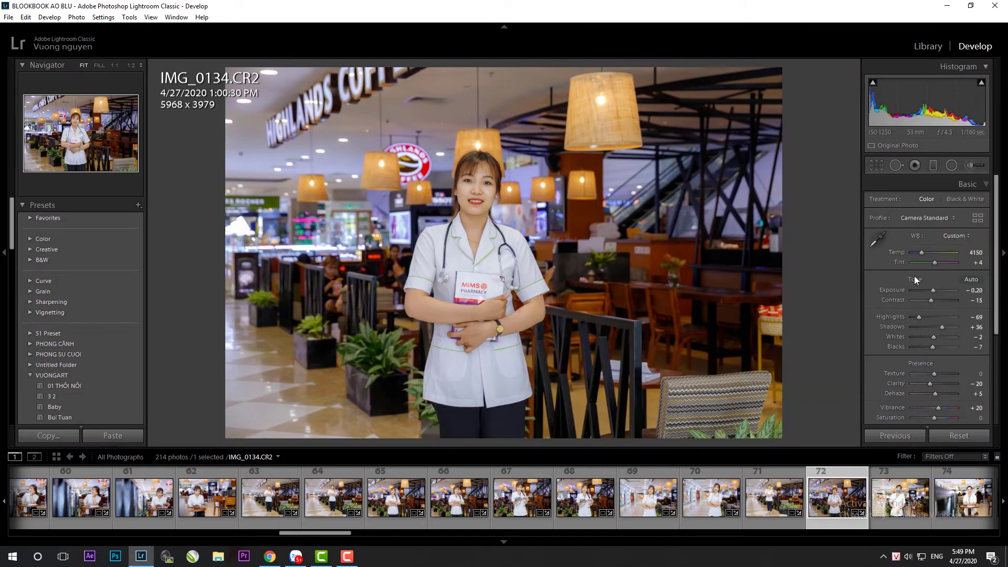
drag(931, 291, 933, 291)
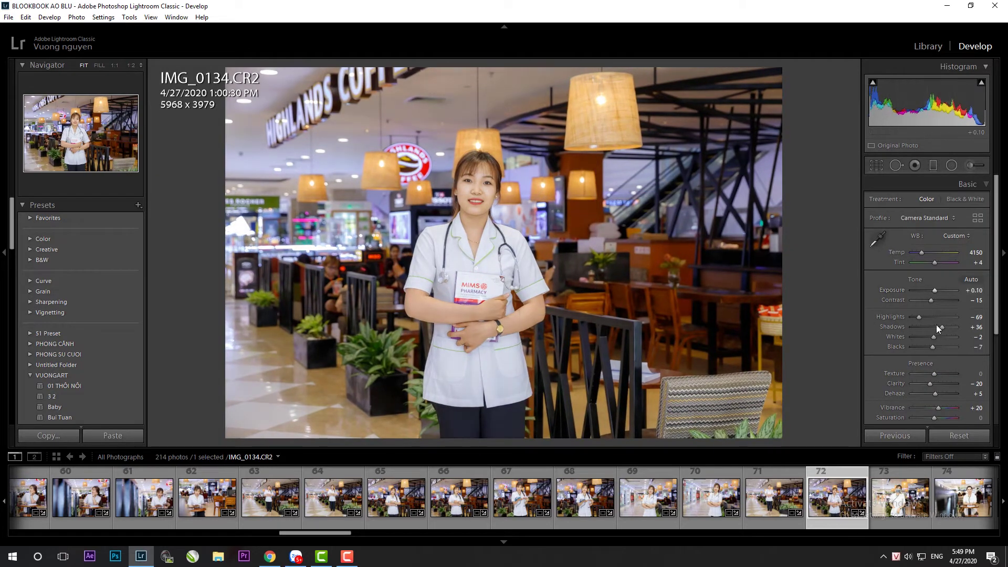
Paste edits onto IMG_0137, level its tilt to nearly zero, and reset exposure to 0.00
click(895, 483)
key(ctrl+shift+v)
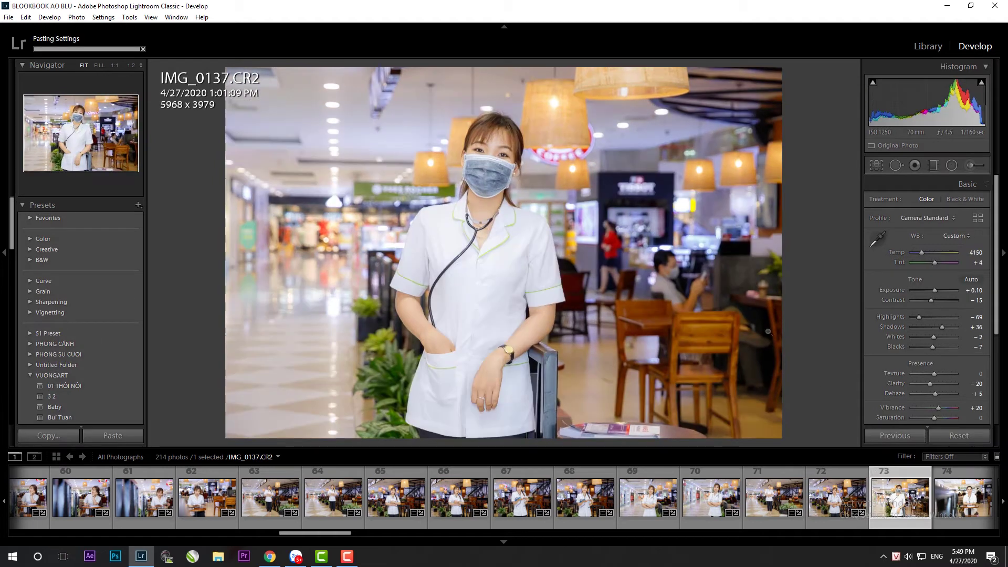
key(r)
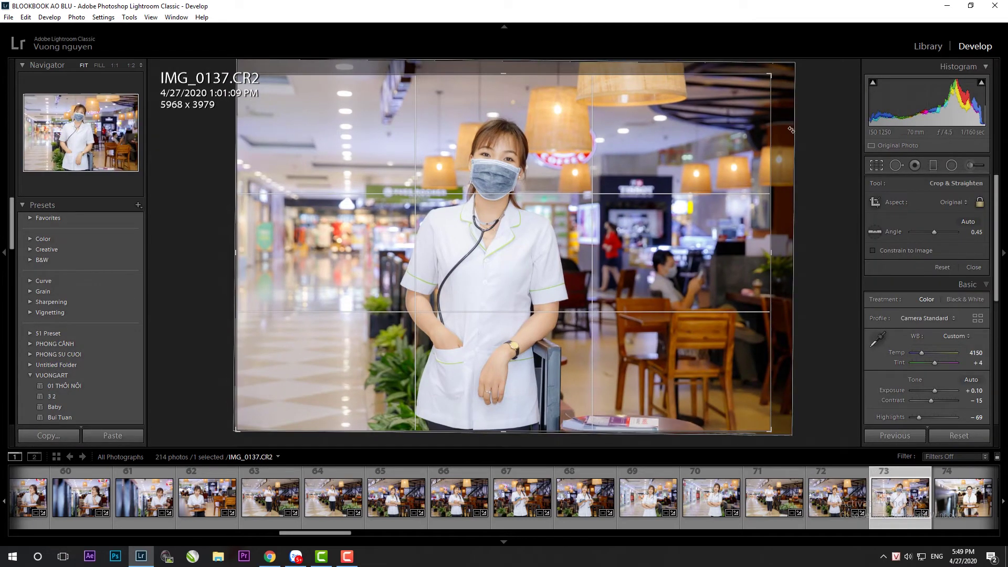
drag(780, 116, 748, 112)
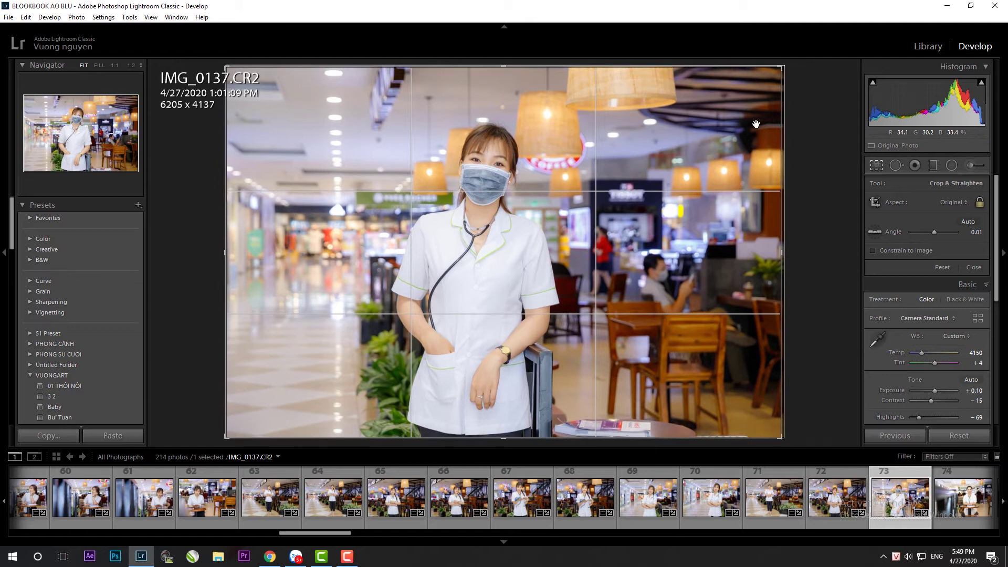
key(Return)
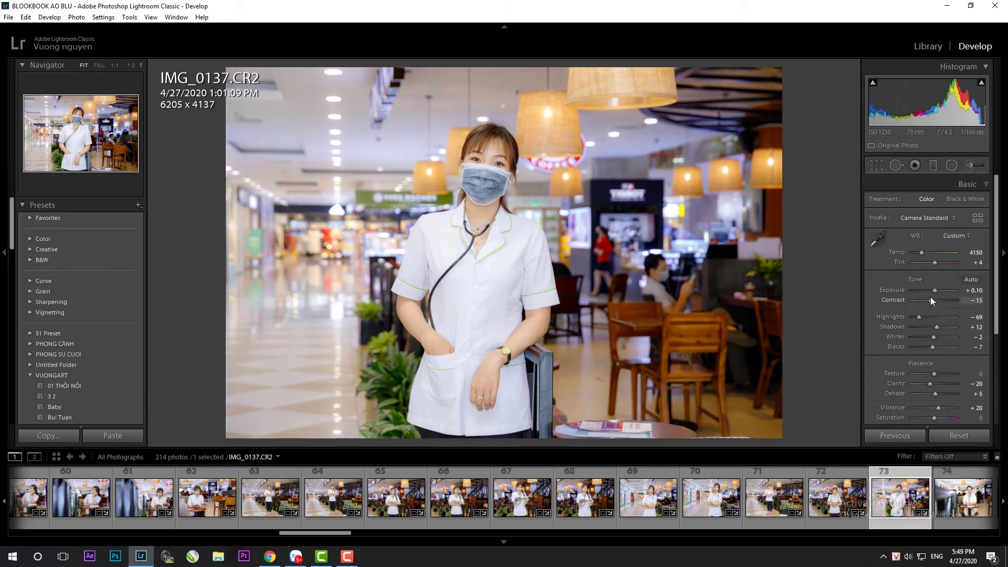
double_click(934, 290)
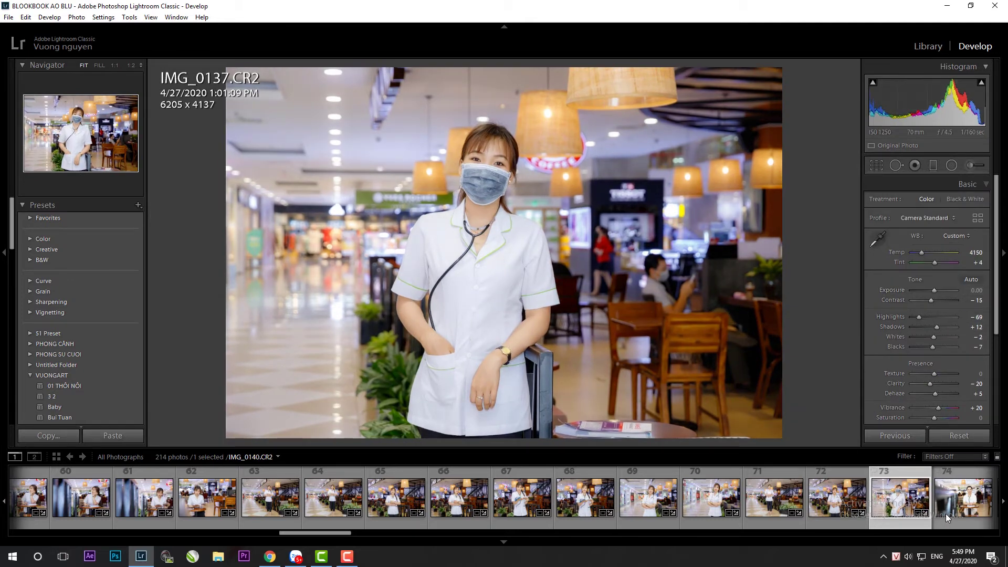
click(947, 518)
Paste the previous edits onto IMG_0140 and crop it tighter from the top-right corner
click(102, 436)
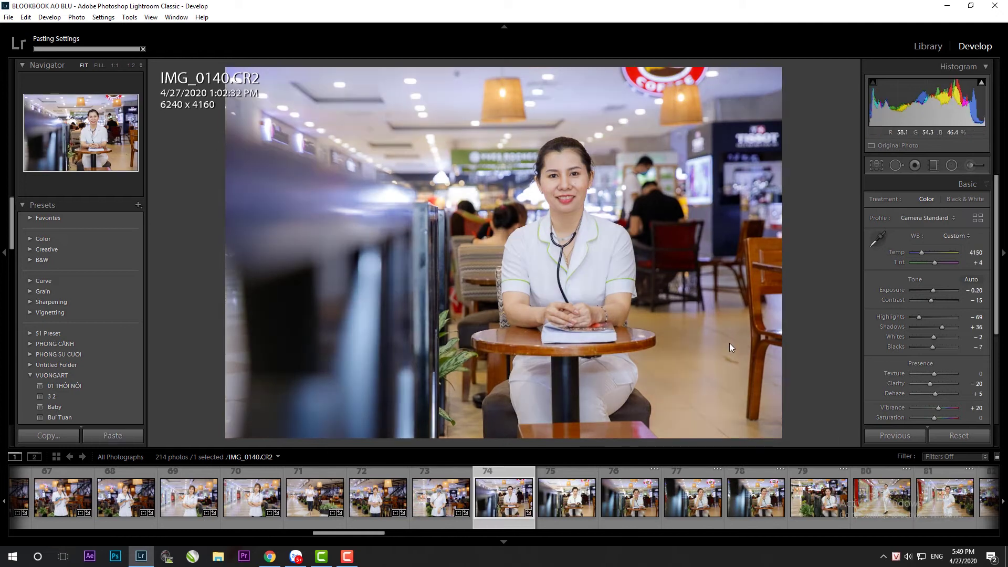
key(r)
mouse_move(780, 69)
mouse_down()
mouse_move(768, 77)
mouse_move(831, 165)
mouse_up()
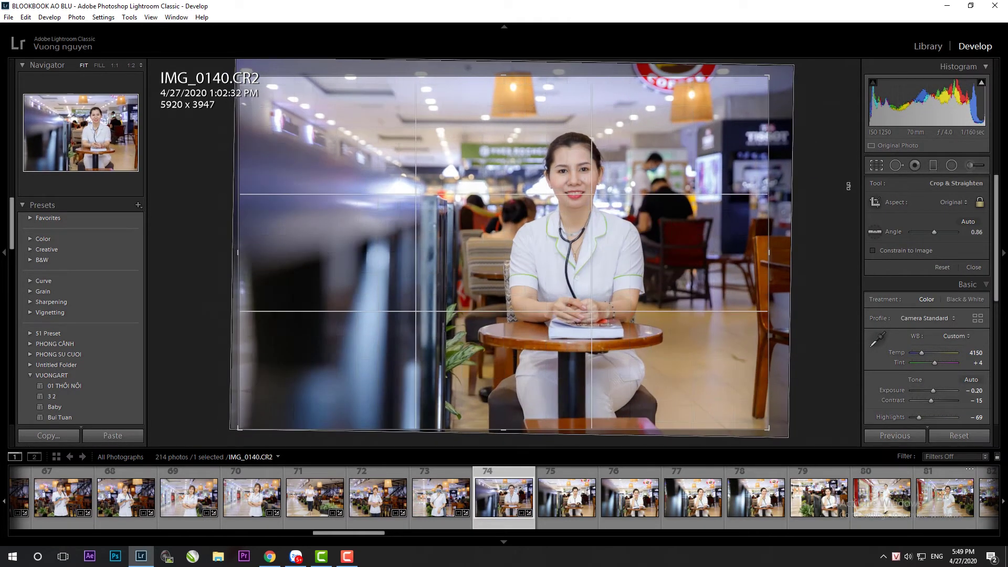
key(Return)
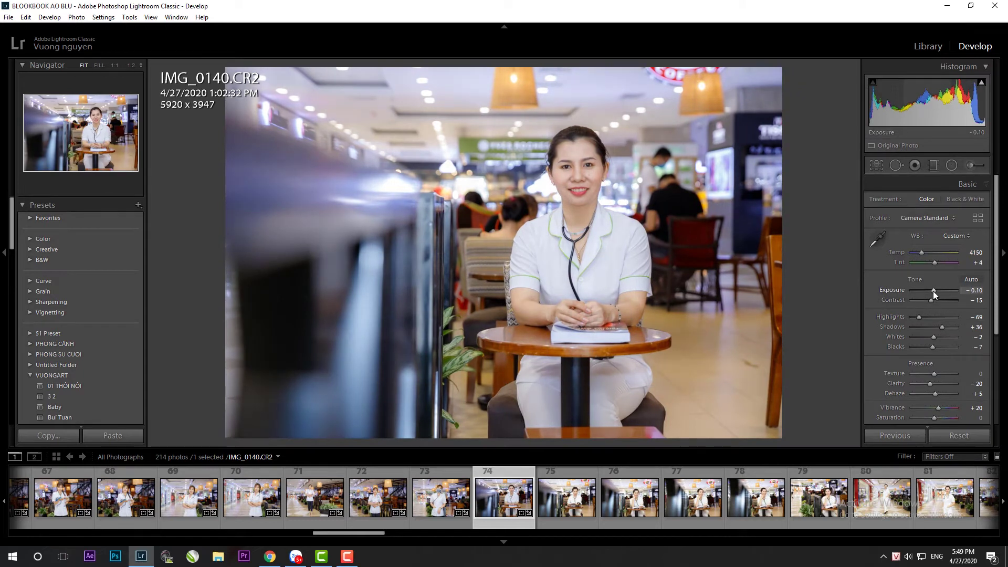
Paste edits onto IMG_0142, reset its crop to full frame, shadows +31, blacks 0
click(548, 513)
click(879, 435)
key(r)
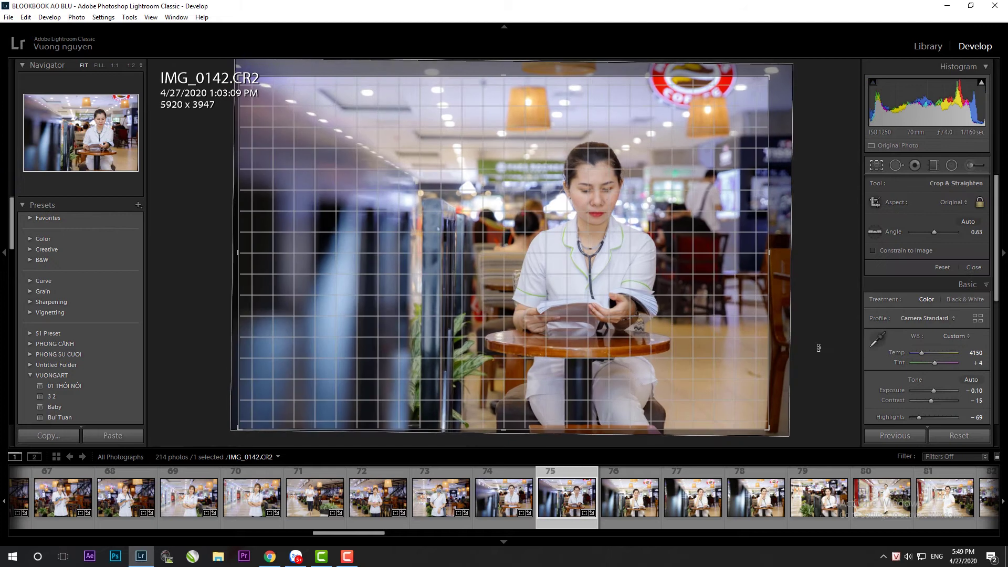
key(ctrl+alt+r)
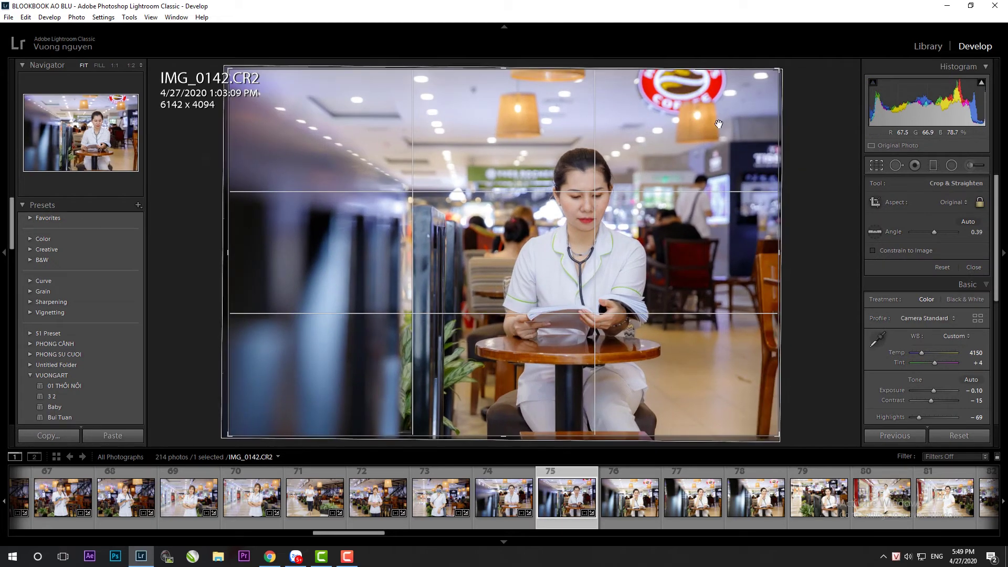
key(r)
drag(941, 326, 941, 326)
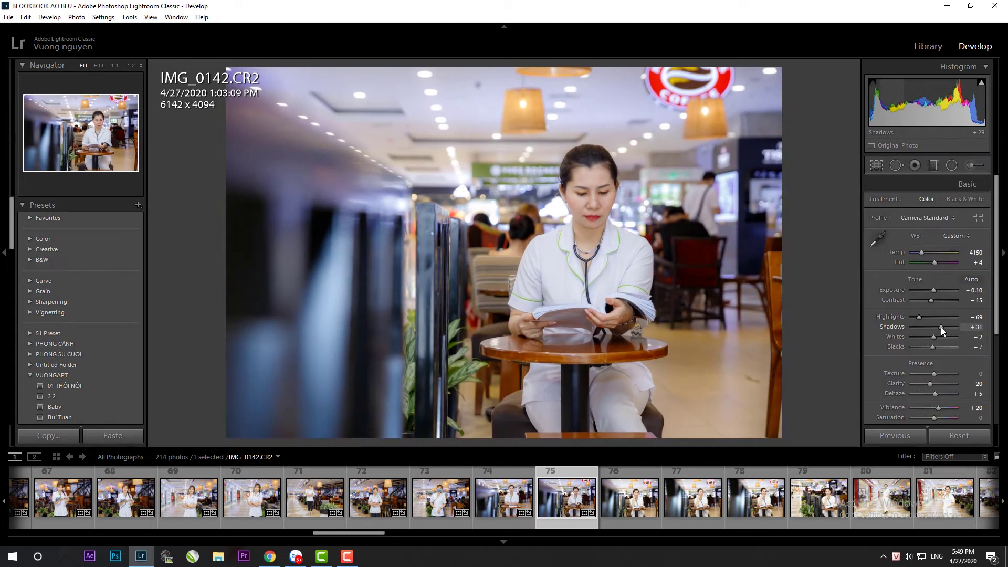
double_click(933, 344)
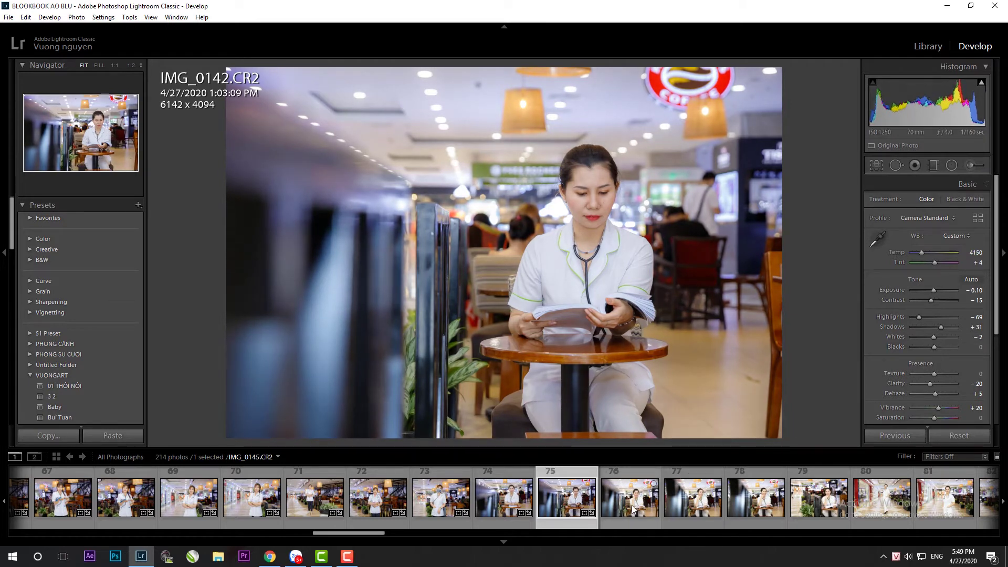
Paste the previous settings onto IMG_0145 and IMG_0146, with a crop pass on IMG_0145
key(Right)
click(882, 438)
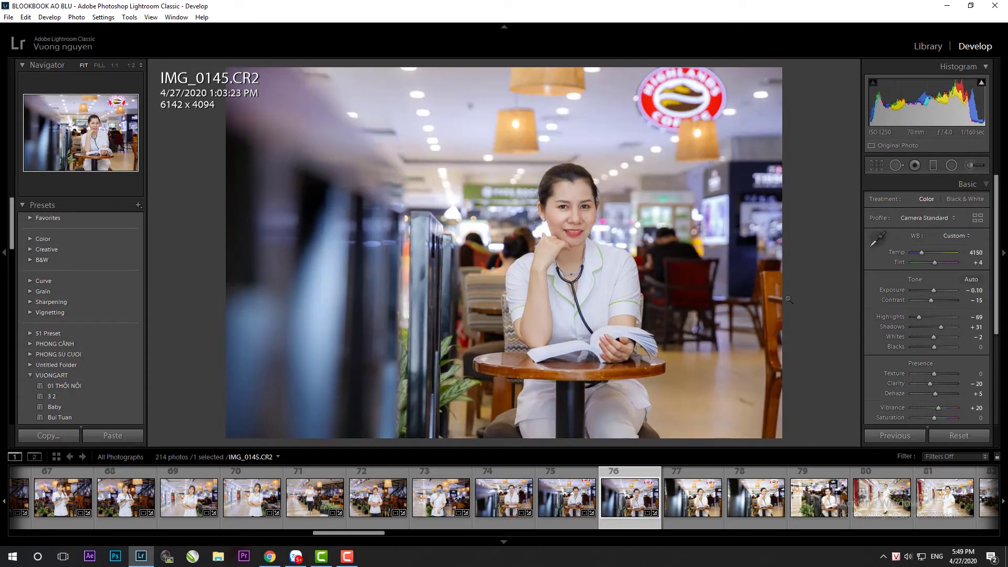
key(r)
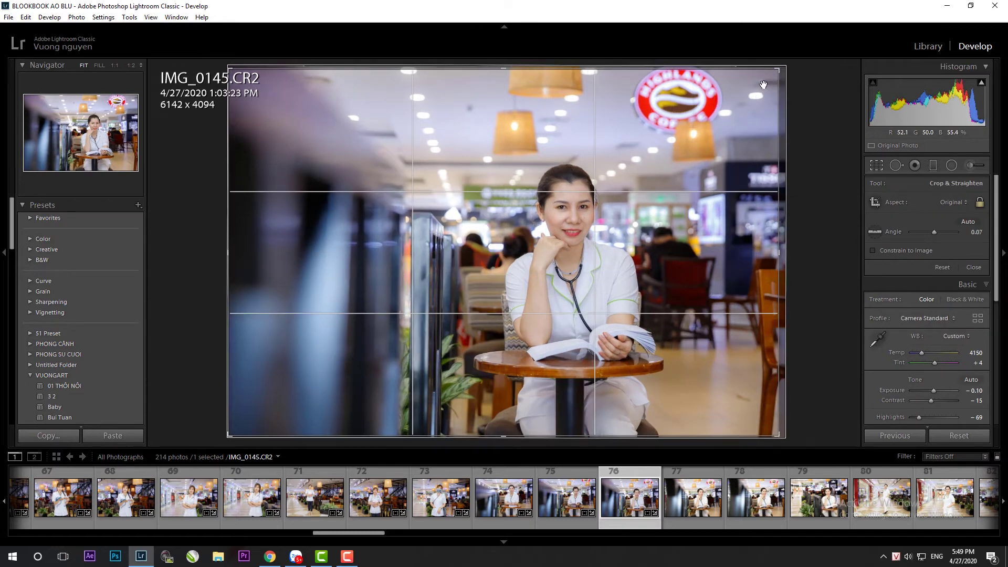
key(r)
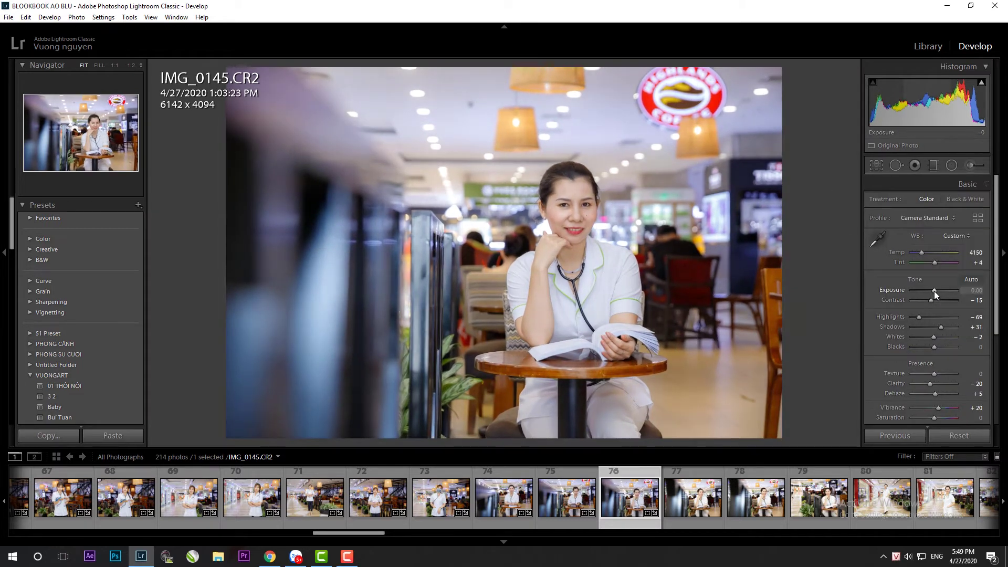
click(693, 515)
click(894, 435)
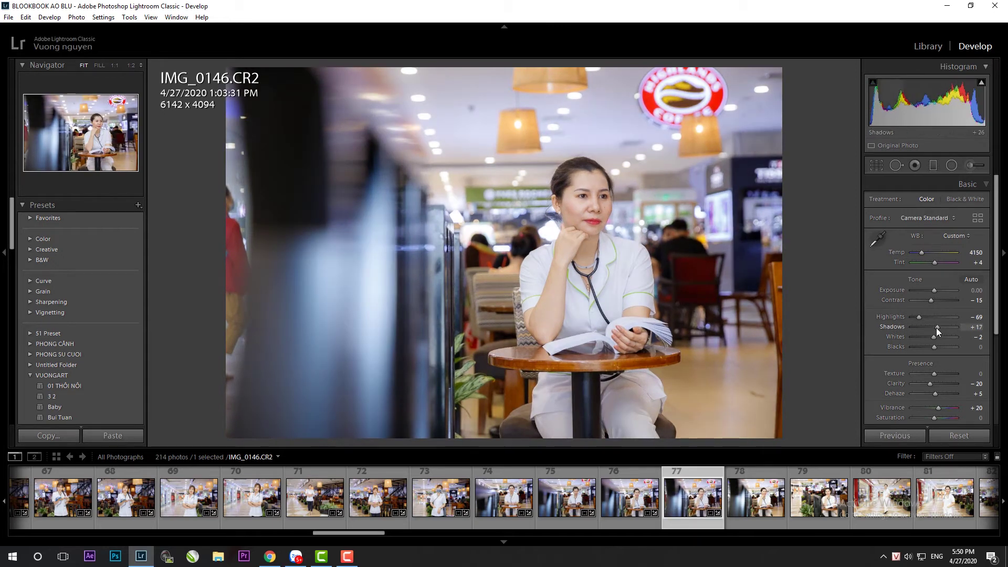
Paste the previous settings onto IMG_0147 and commit its crop
click(767, 525)
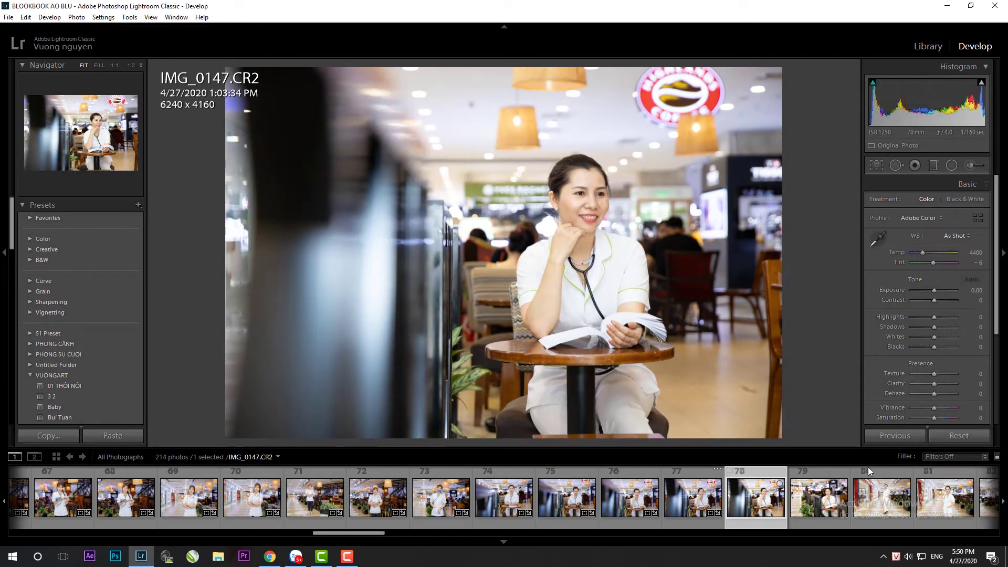
click(893, 436)
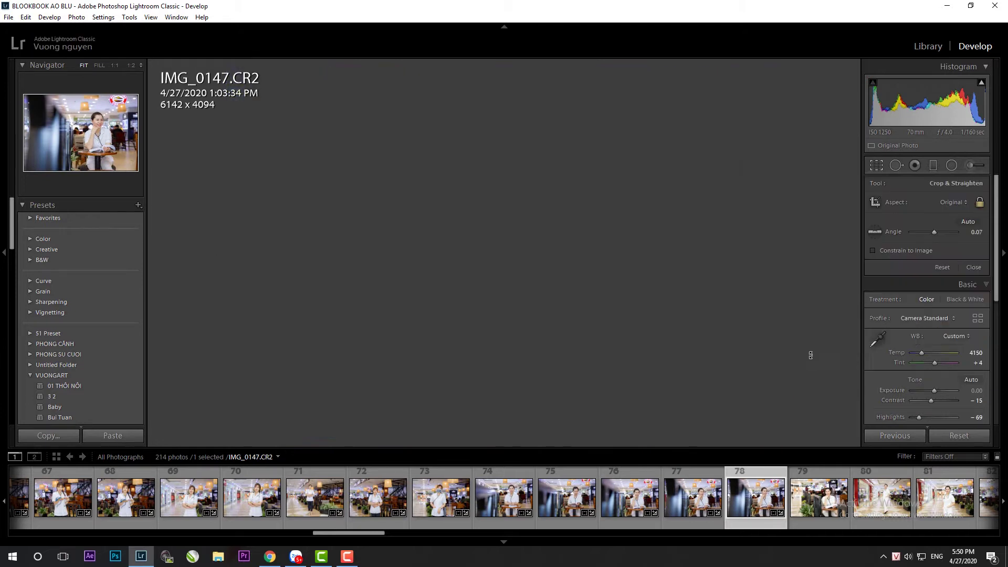
key(r)
key(Return)
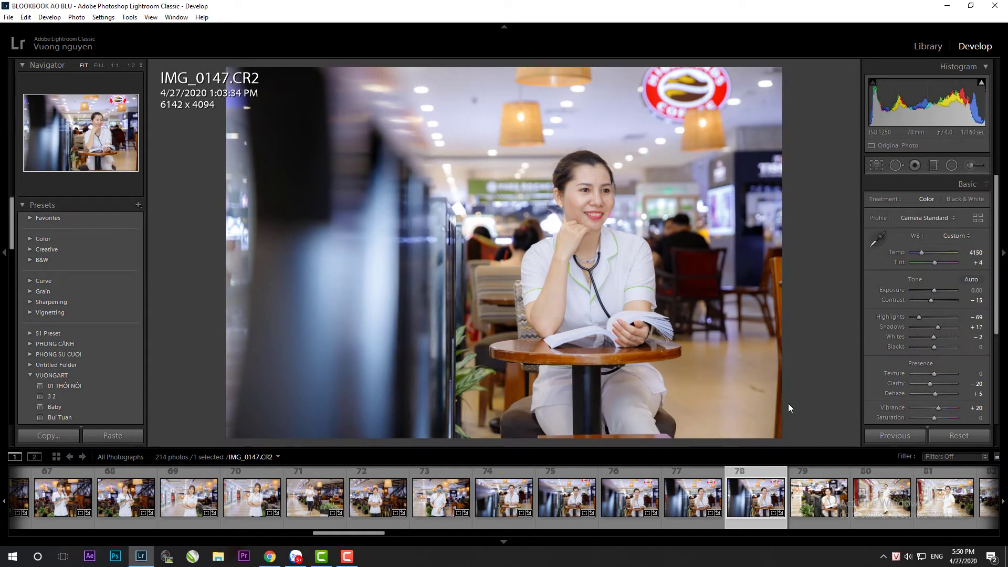
Paste the previous settings onto IMG_0149 and crop it in from the top-left corner
click(824, 509)
click(881, 434)
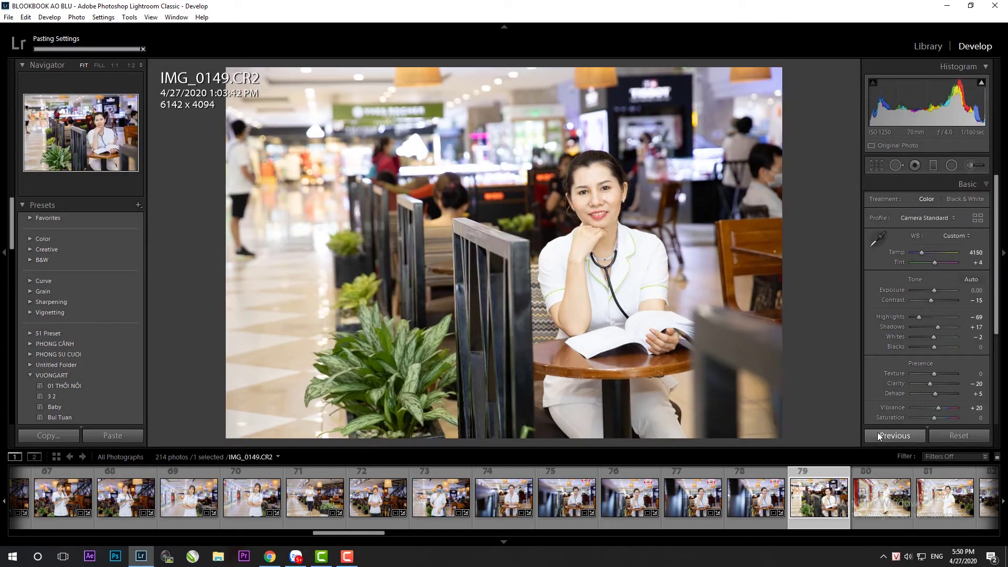
key(r)
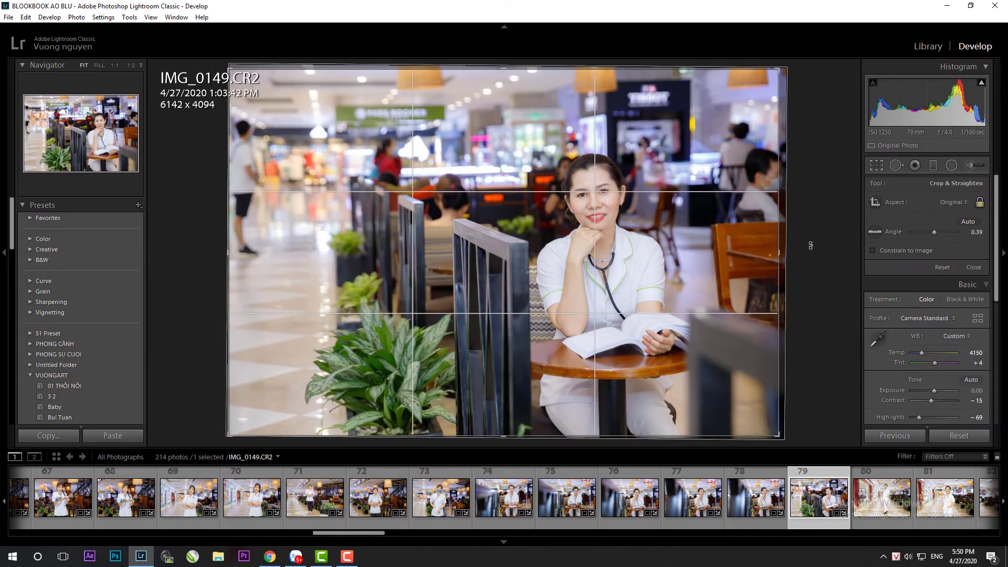
drag(238, 68, 274, 92)
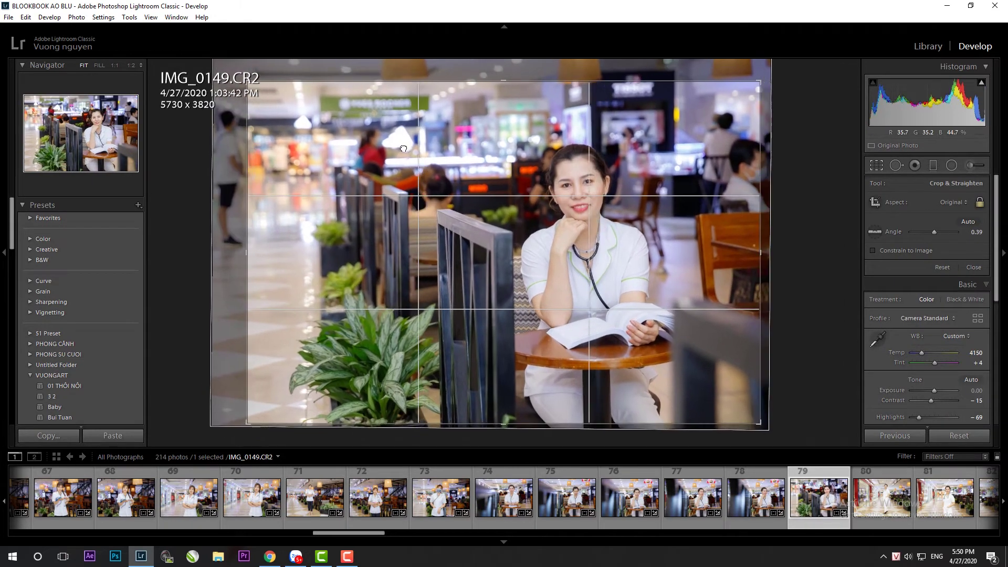
key(Return)
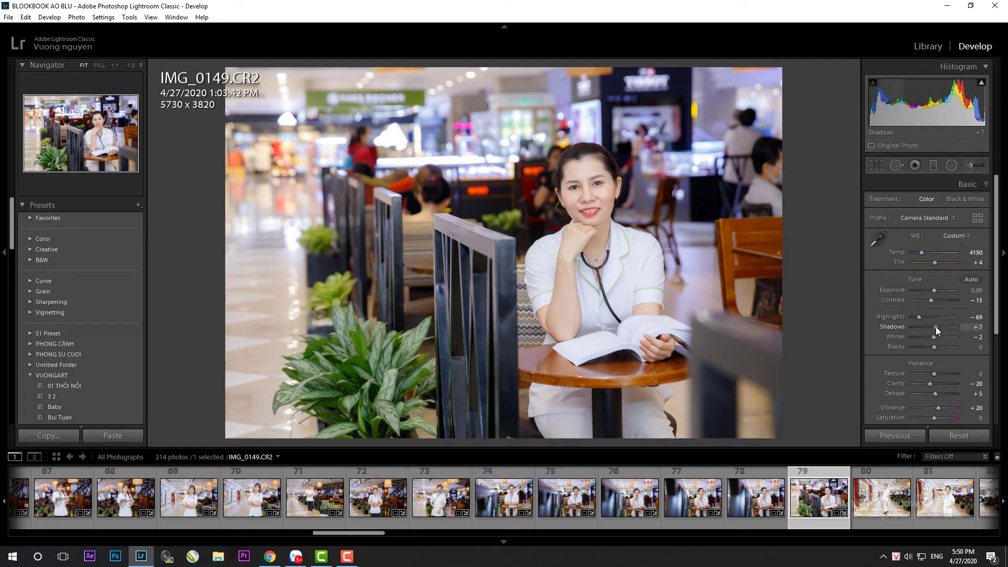
click(856, 501)
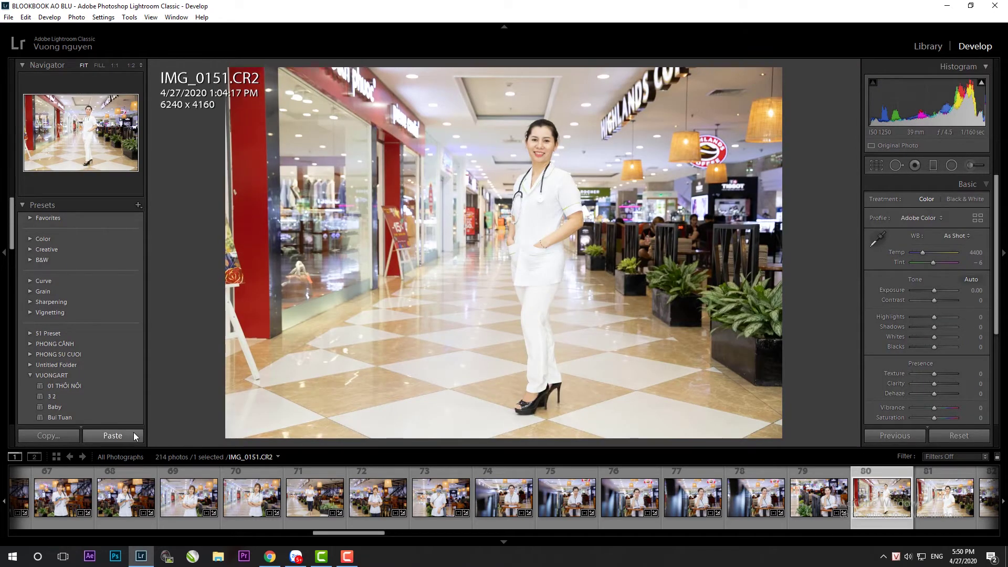
Paste the copied edits onto IMG_0151, rotating and tightening its crop to level it
click(135, 436)
key(r)
drag(826, 408, 732, 402)
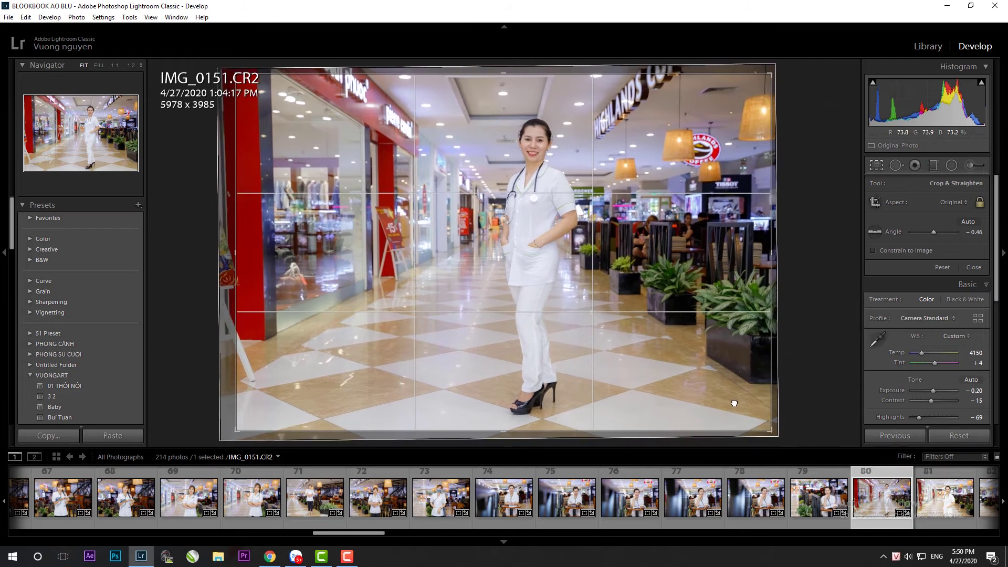
key(Return)
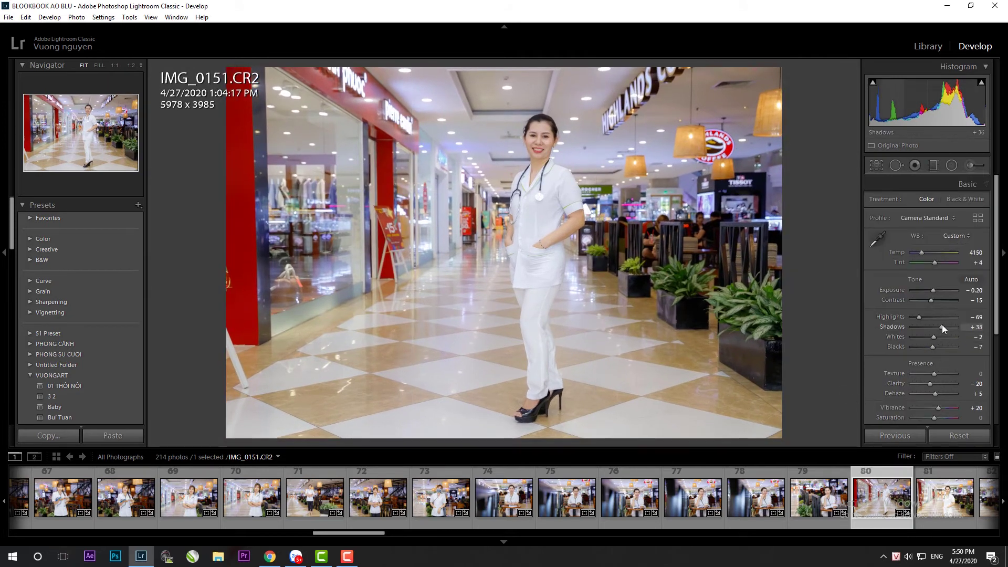
Paste edits onto IMG_0152, shrink its crop slightly, shadows +29, exposure -0.10
click(946, 504)
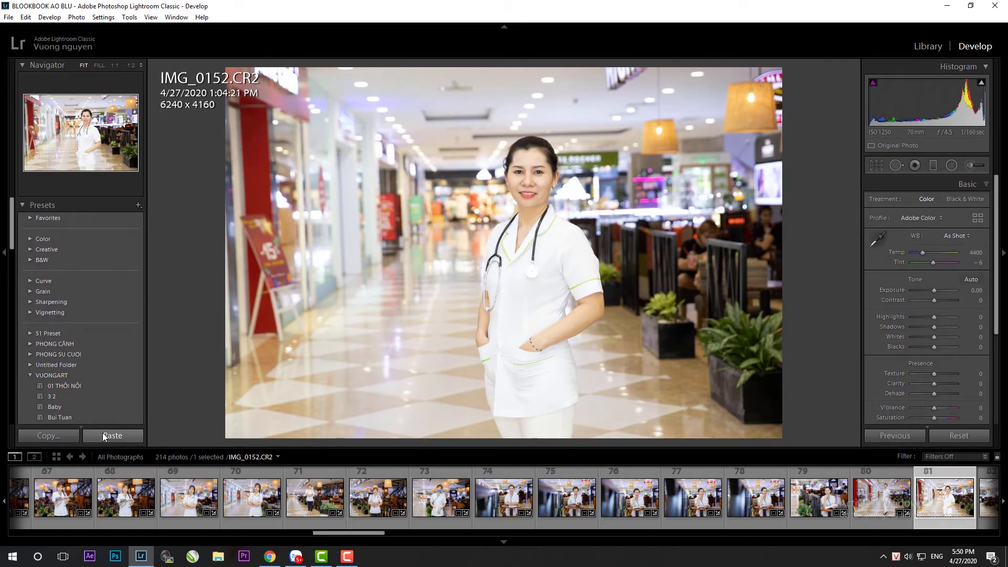
click(105, 436)
key(r)
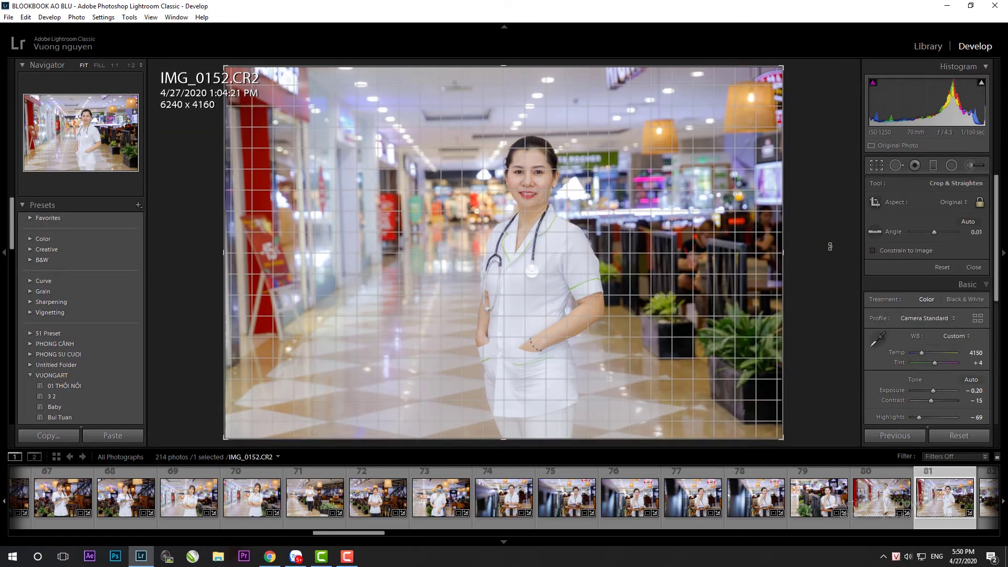
drag(774, 72, 751, 87)
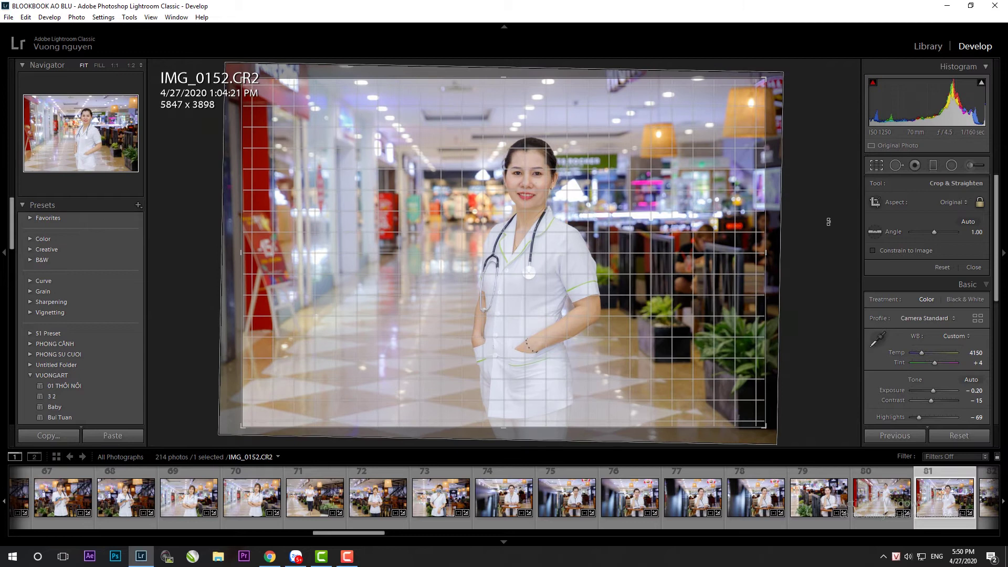
click(974, 267)
drag(942, 325, 939, 325)
drag(932, 290, 933, 288)
Straighten IMG_0153 slightly and reset its exposure to 0.00
key(Right)
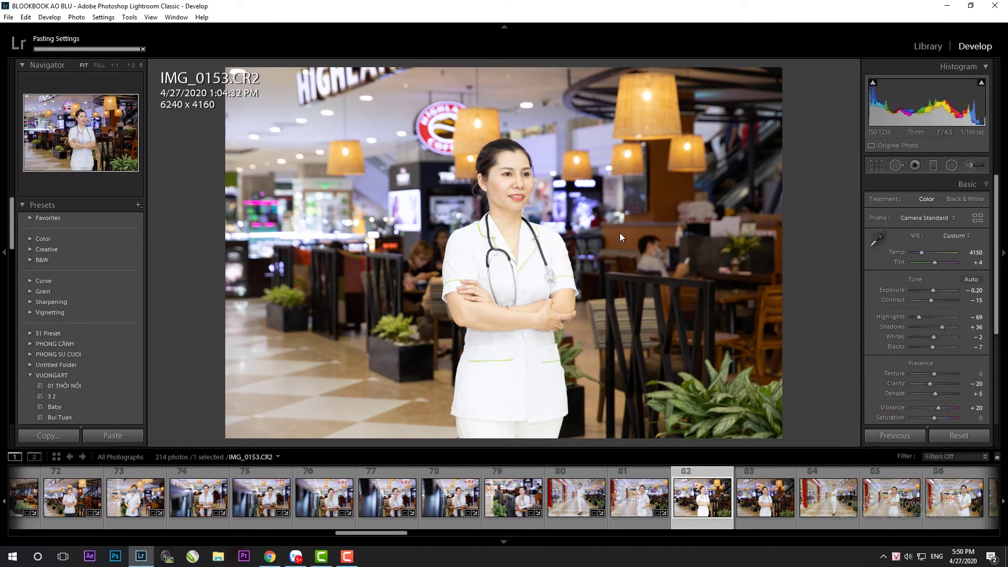
key(r)
drag(817, 205, 817, 209)
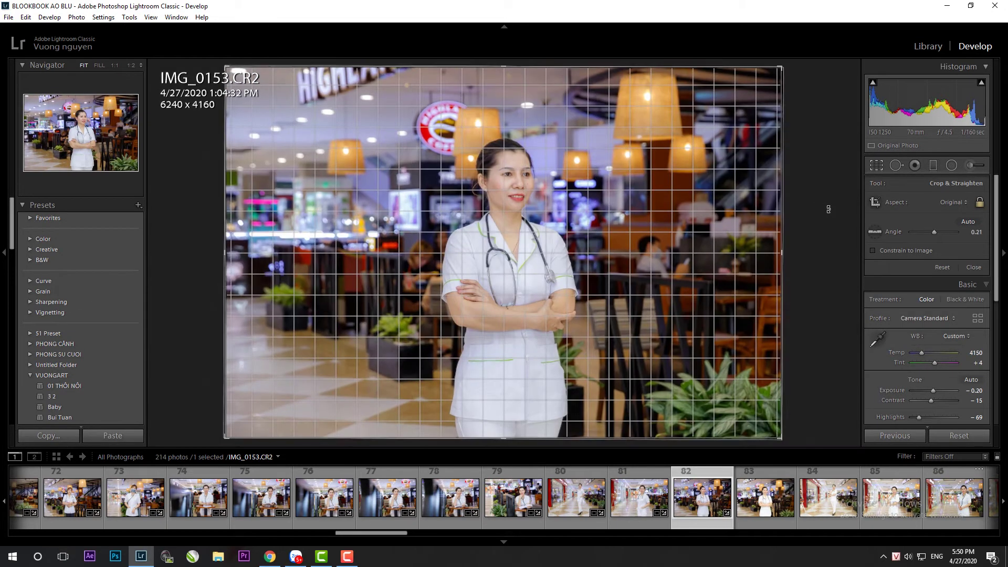
key(Return)
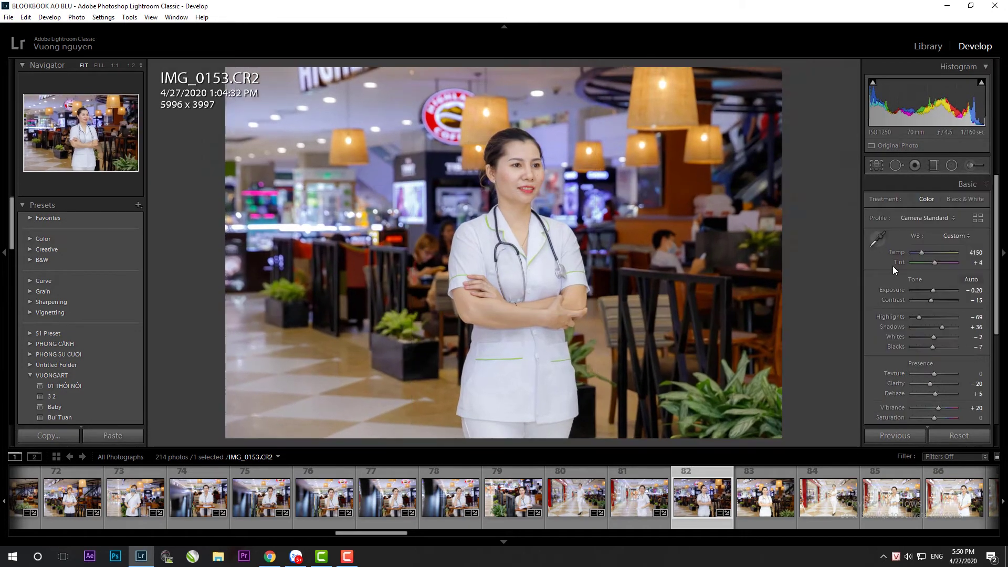
double_click(933, 291)
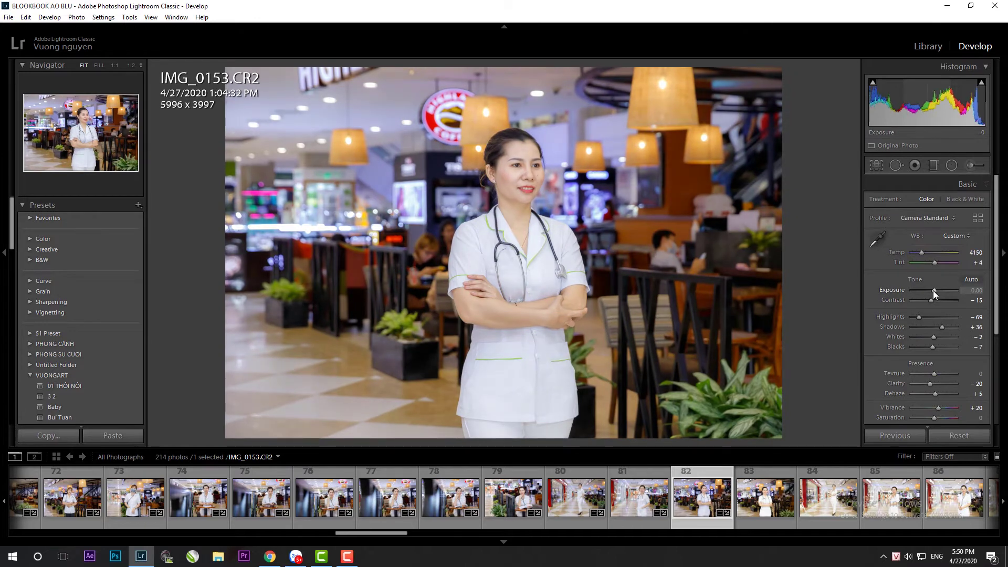
Paste the previous edits onto IMG_0155 and rotate it slightly to level
key(Right)
click(887, 435)
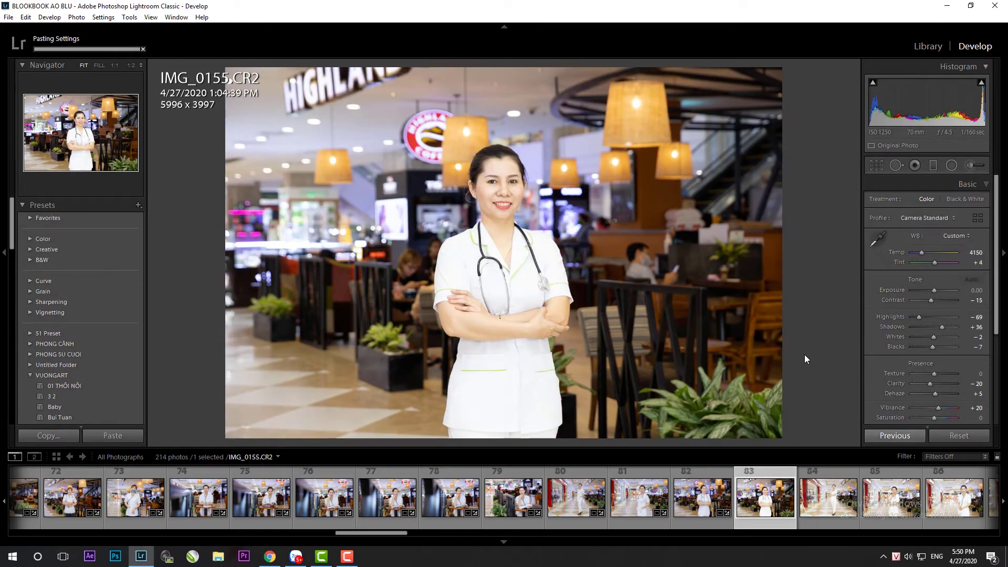
key(r)
drag(825, 269, 827, 270)
key(r)
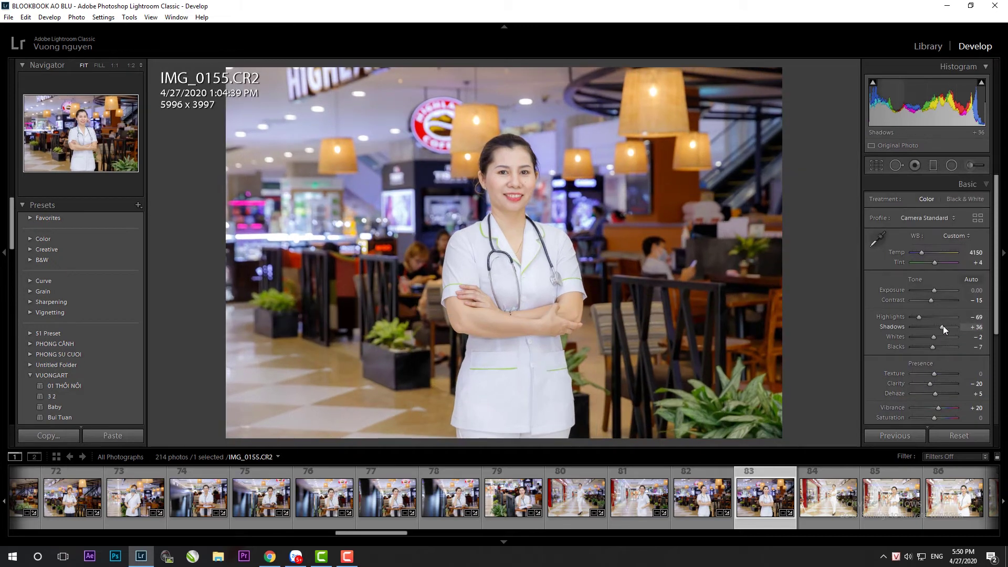
Straighten IMG_0156 by tilting it 0.41 degrees
key(Right)
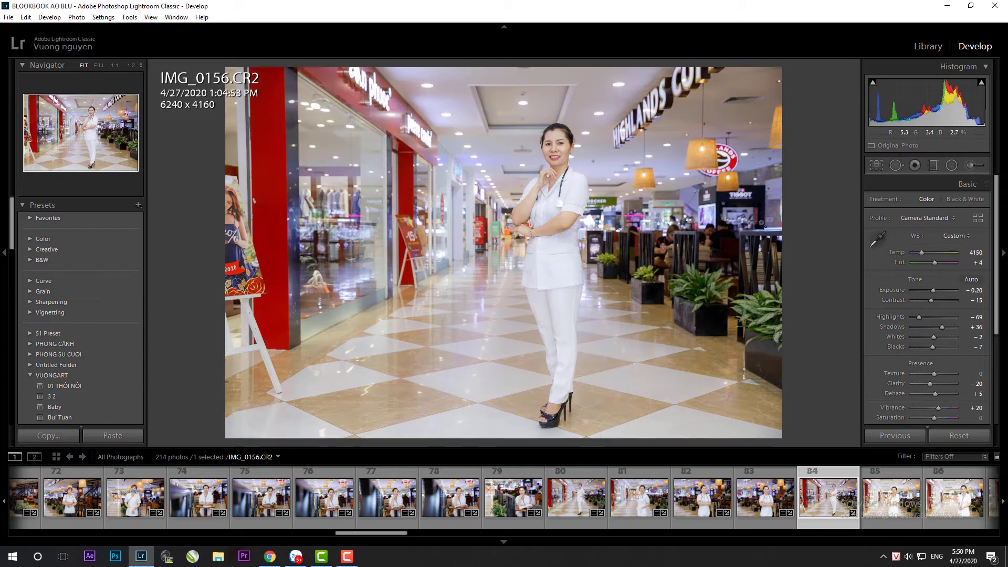
key(r)
drag(806, 211, 807, 209)
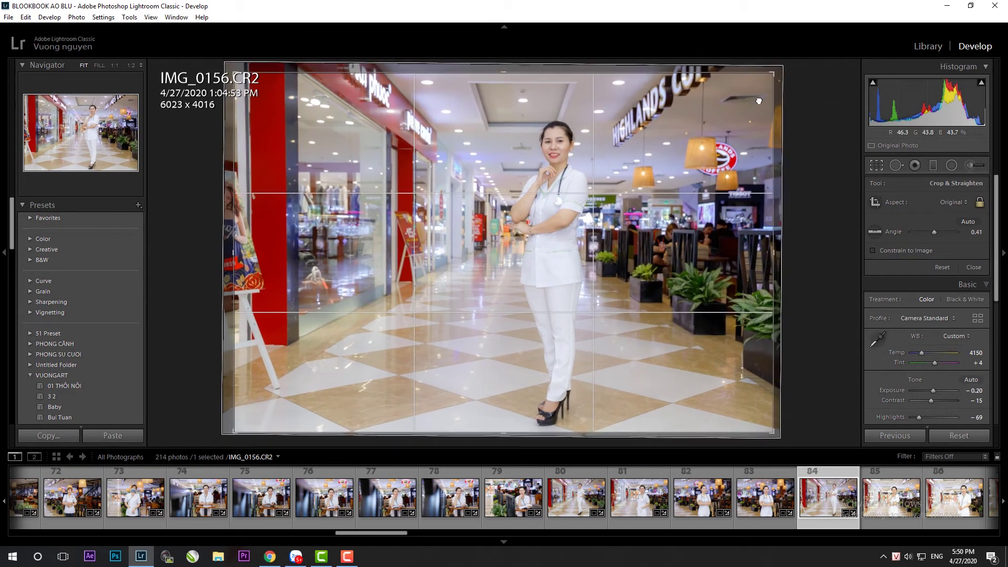
key(Return)
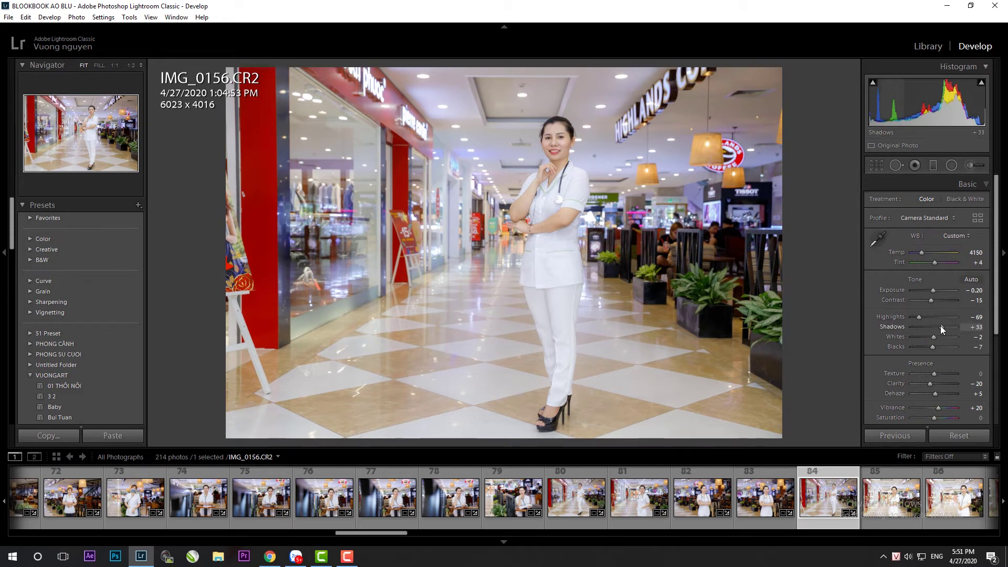
Commit a crop on IMG_0157, then paste edits onto IMG_0159, crop it, and lower shadows to +10
click(896, 514)
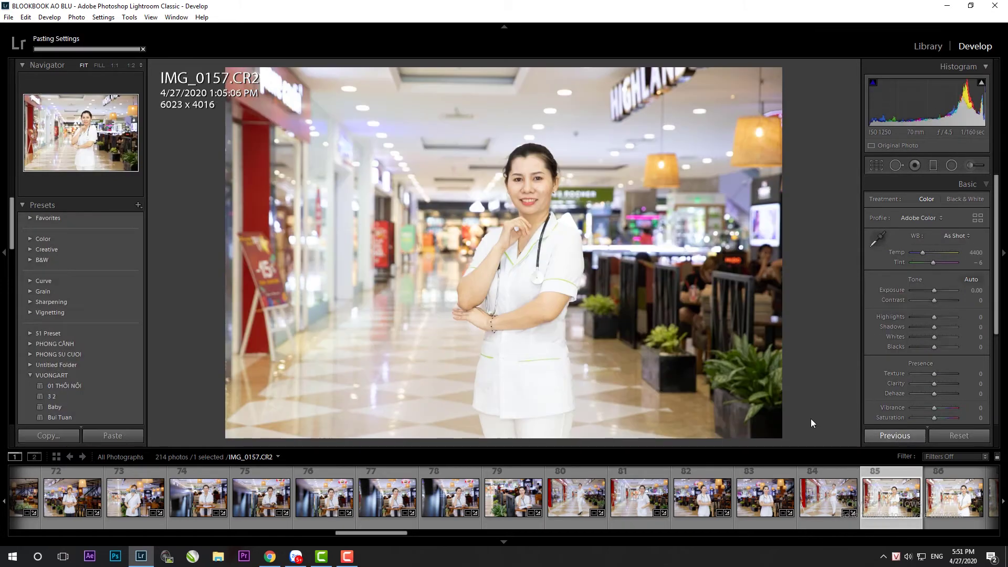
key(r)
key(Return)
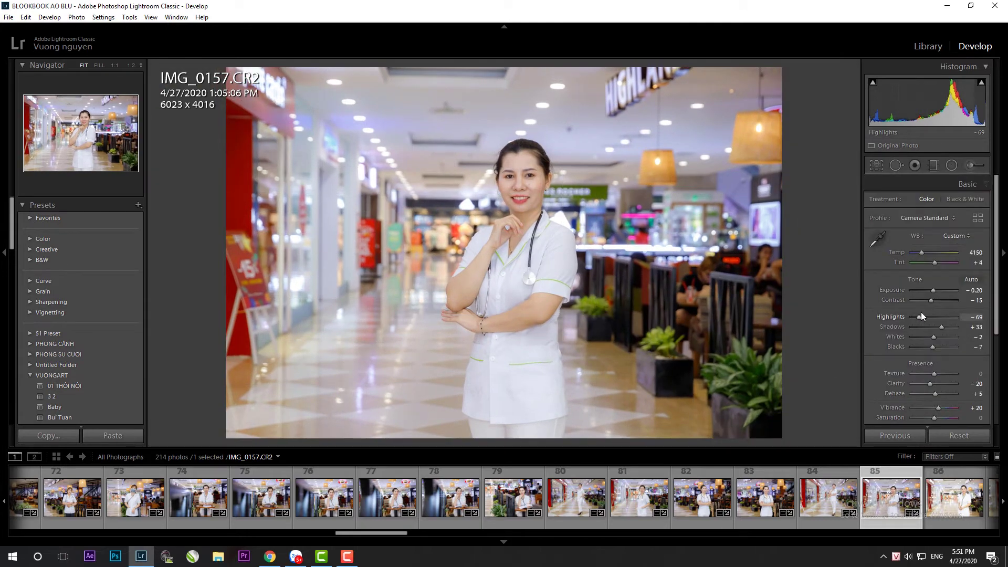
scroll(704, 504, down, 5)
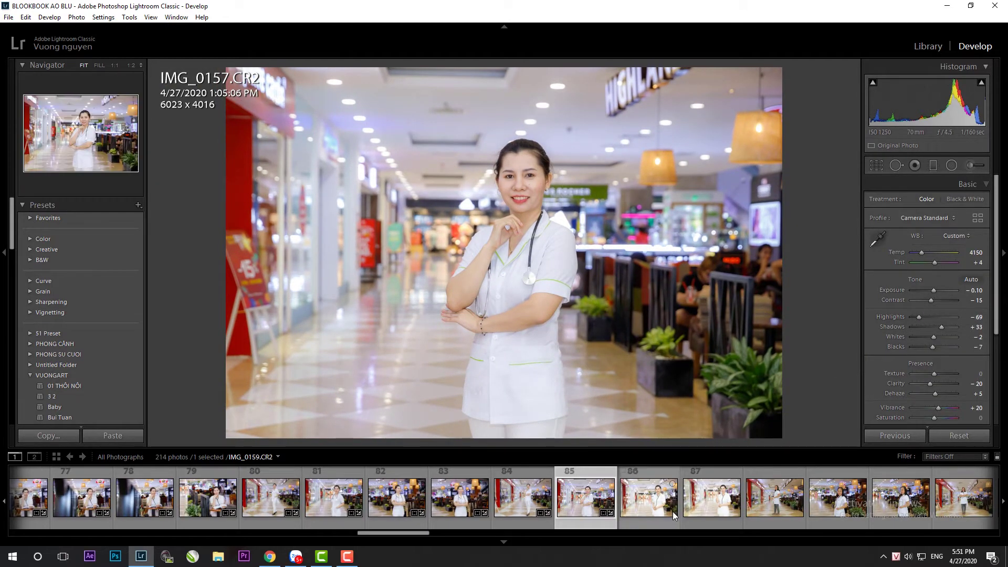
click(672, 512)
click(893, 435)
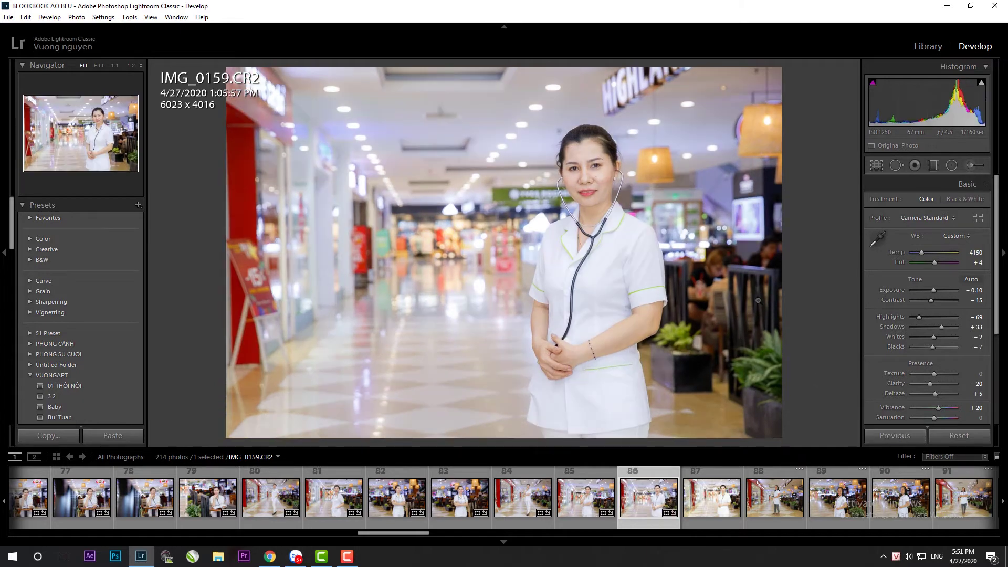
key(r)
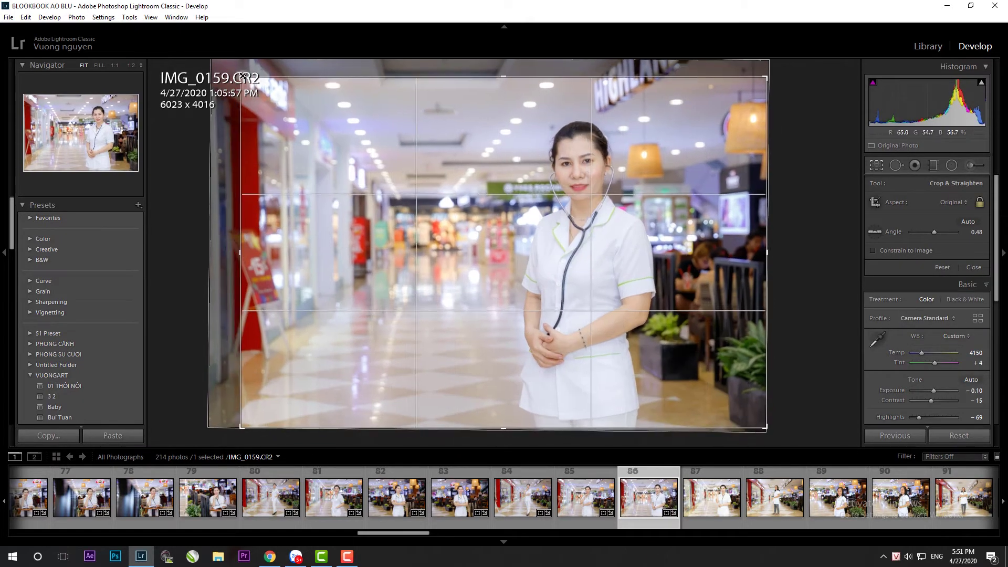
key(Return)
drag(939, 329, 934, 327)
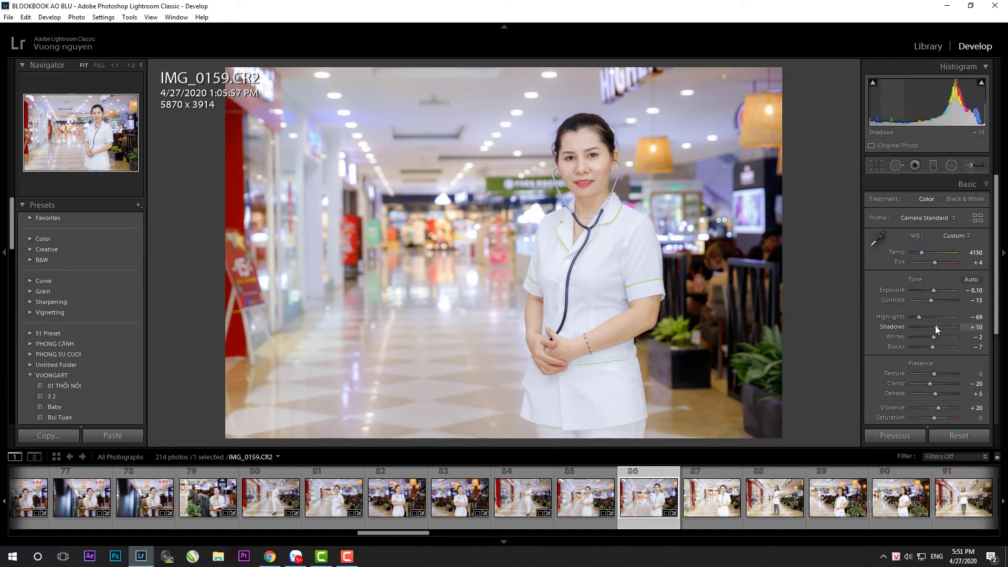
Level IMG_0162 by about 1.28 degrees, adjust its crop, and darken exposure slightly
click(723, 518)
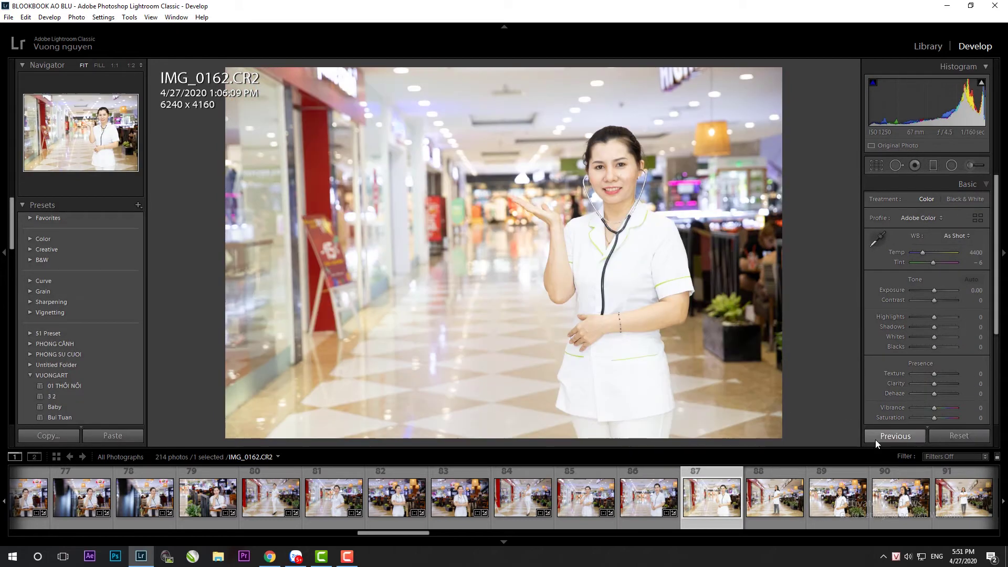
key(r)
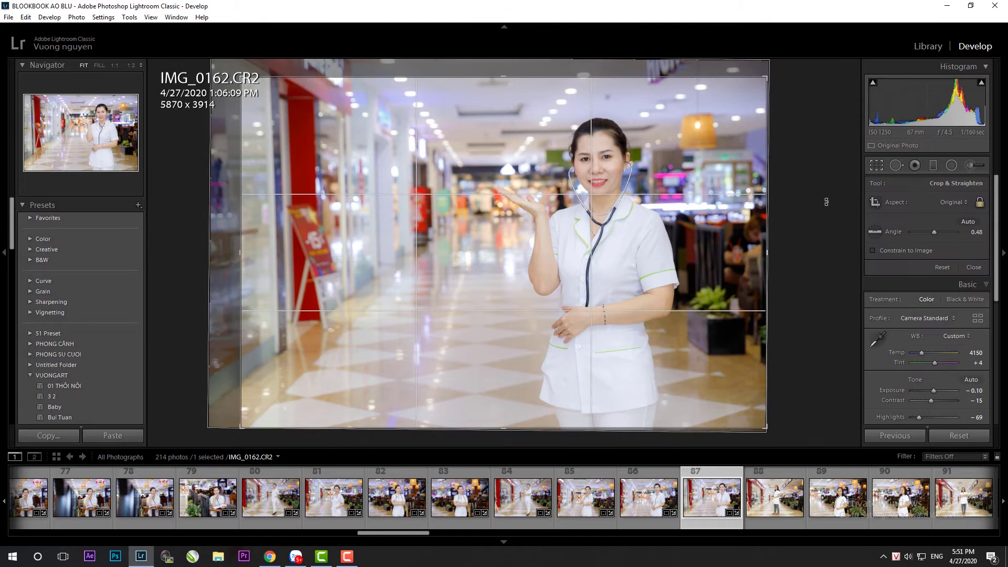
drag(785, 73, 769, 96)
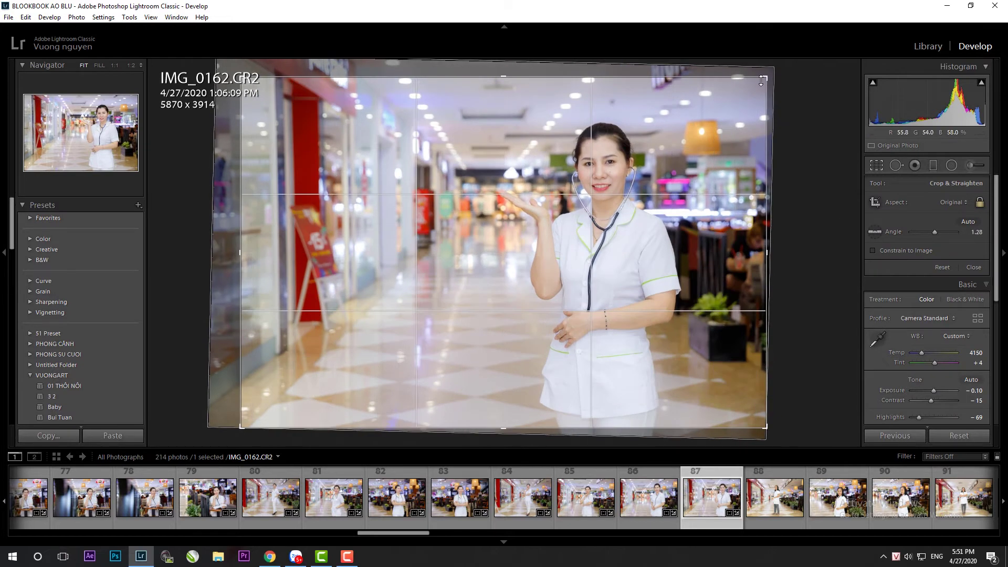
drag(762, 82, 766, 77)
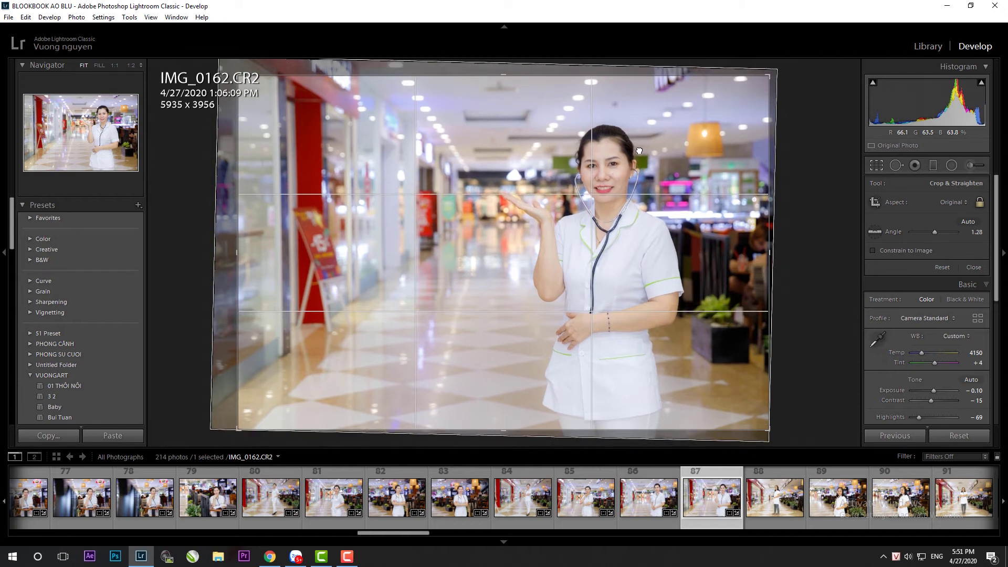
key(Return)
drag(933, 290, 932, 289)
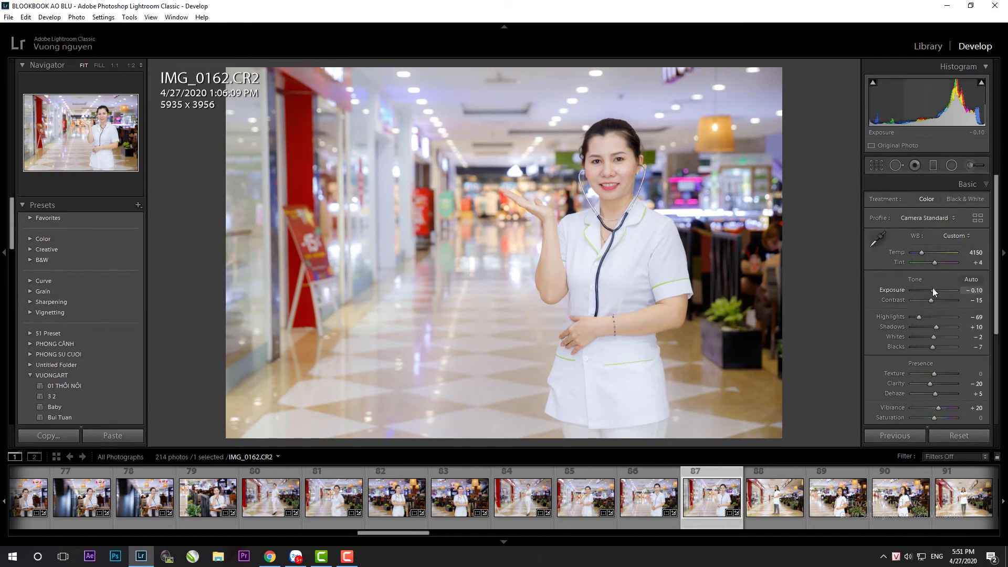
Paste edits onto IMG_0164, rotate it -0.31 degrees, and tighten the crop around the nurse
click(761, 507)
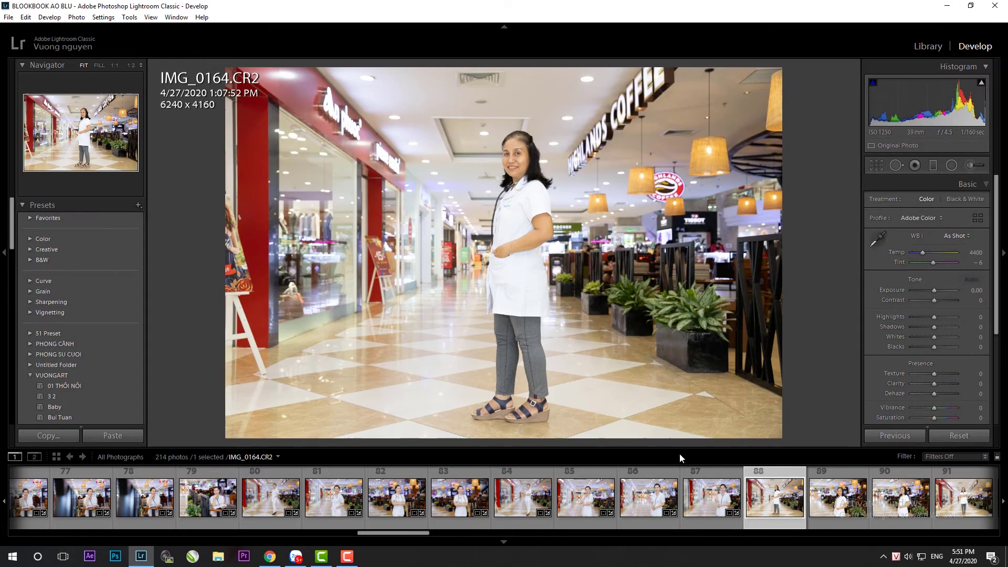
click(134, 436)
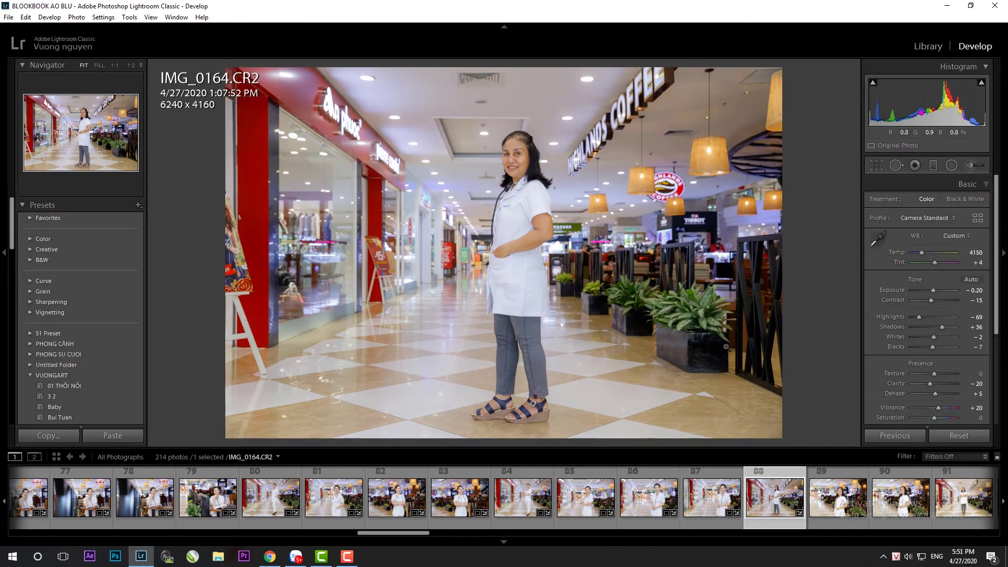
key(r)
drag(786, 374, 719, 415)
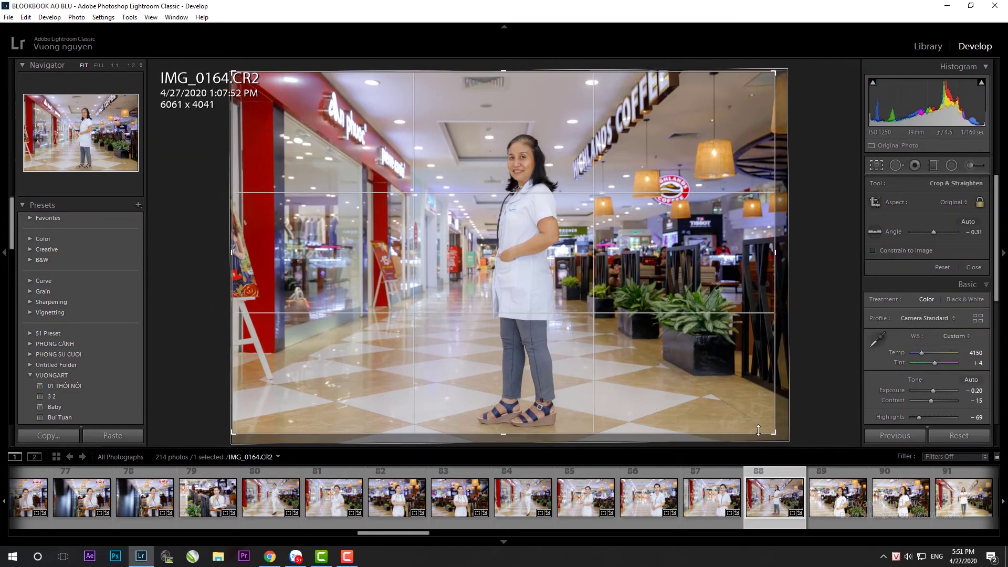
drag(773, 433, 749, 417)
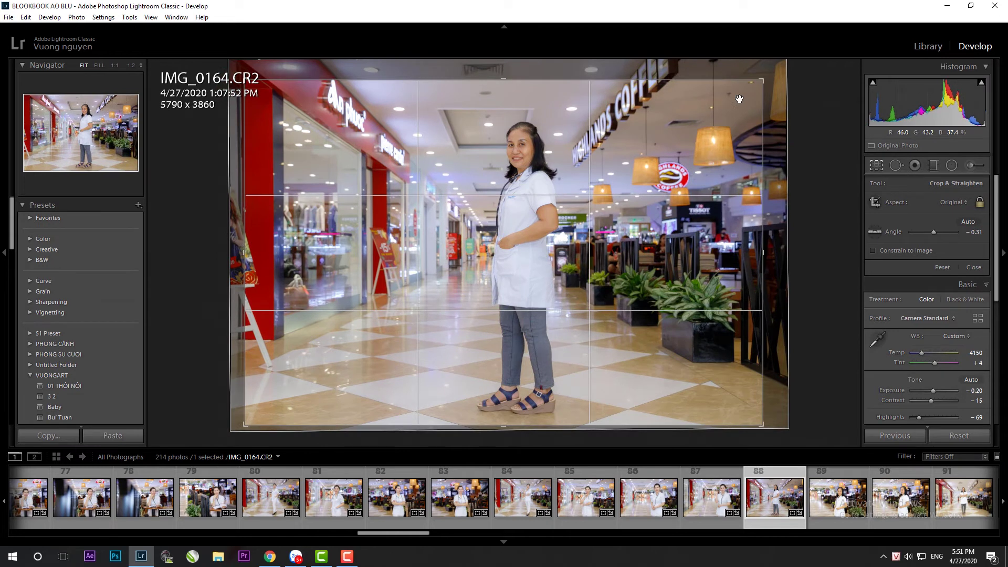
key(Return)
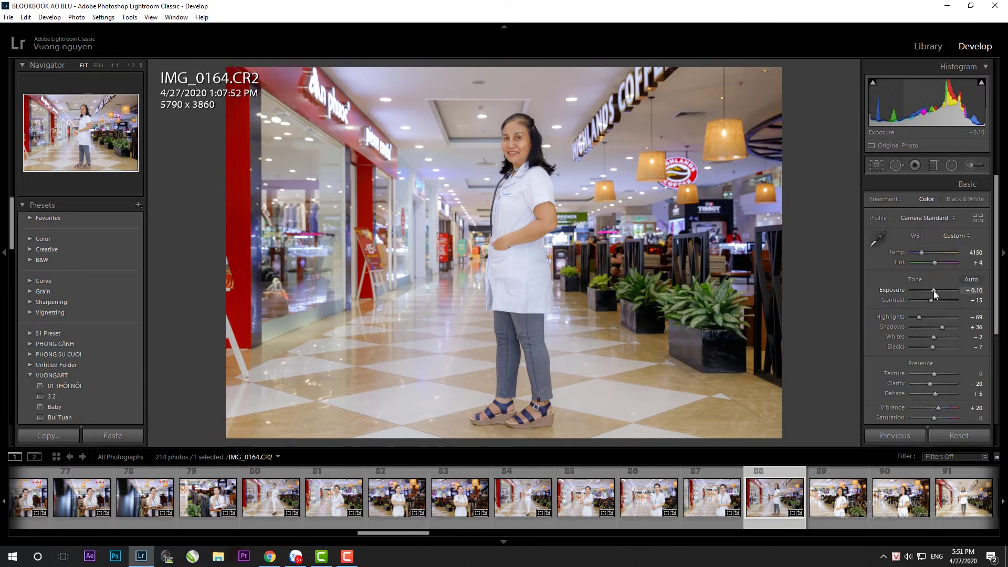
Paste the previous edits onto IMG_0166 and IMG_0168, committing a crop on IMG_0168
key(Right)
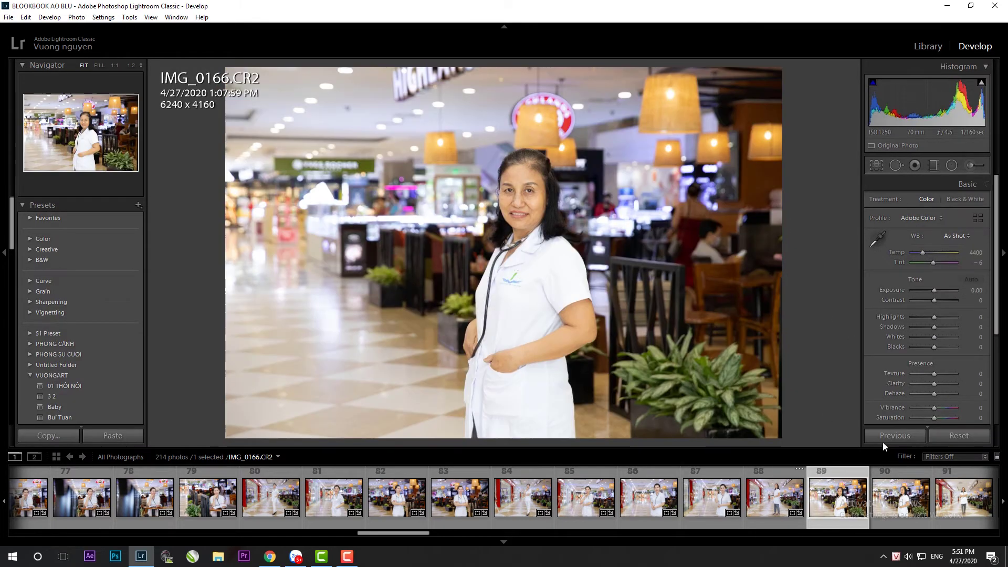
click(112, 435)
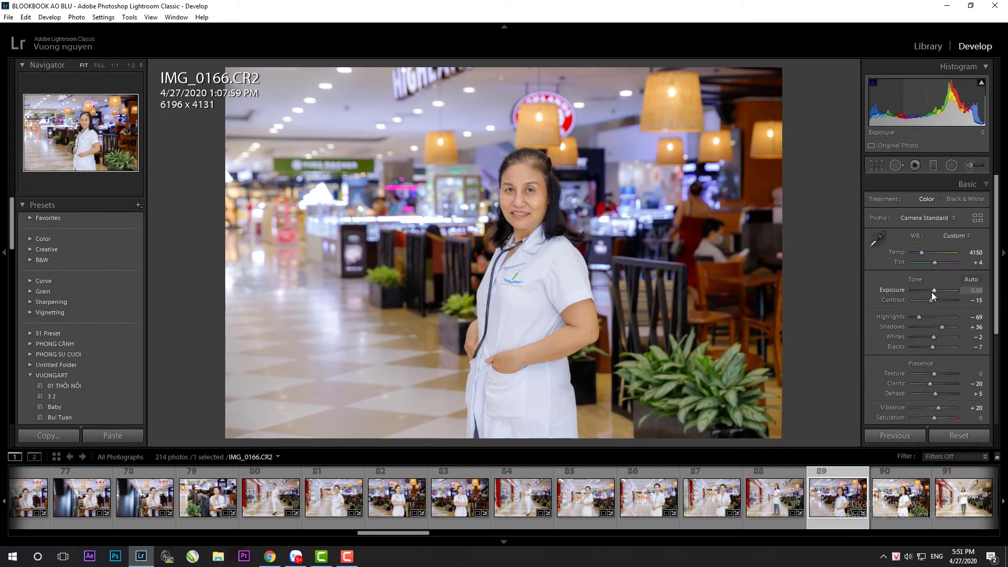
key(Right)
click(887, 440)
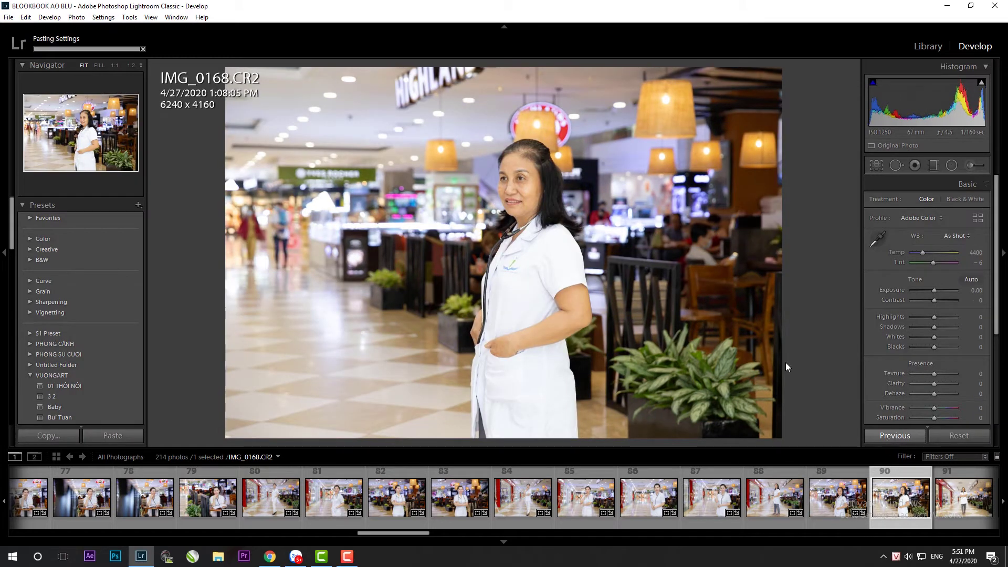
key(r)
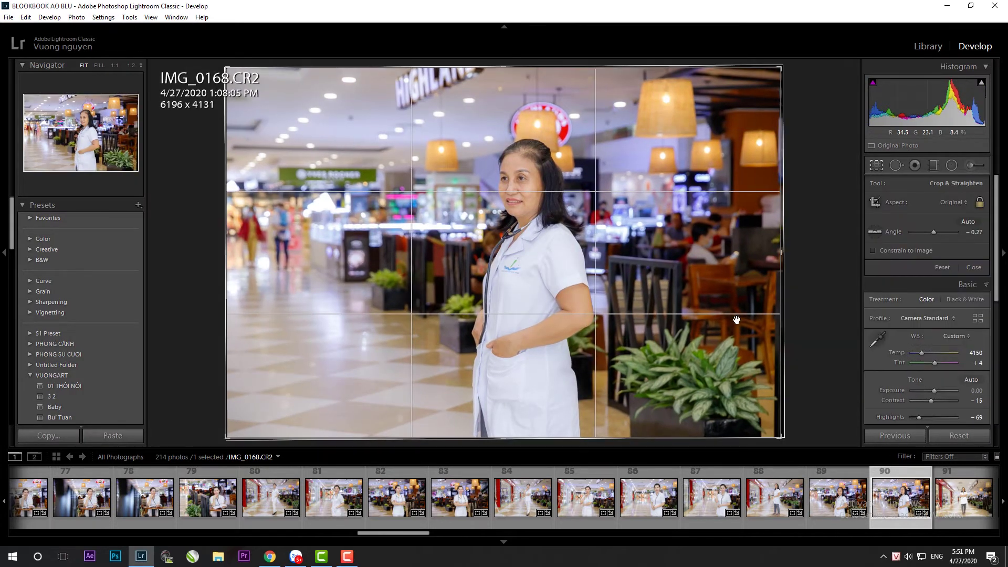
key(Return)
Straighten IMG_0170 by reducing its tilt to 0.15 degrees
key(Right)
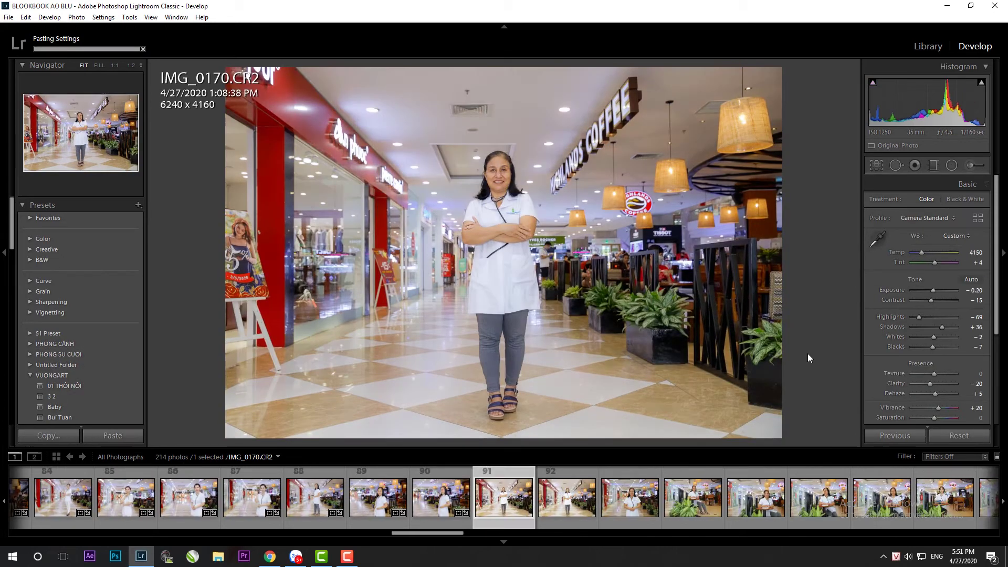
key(r)
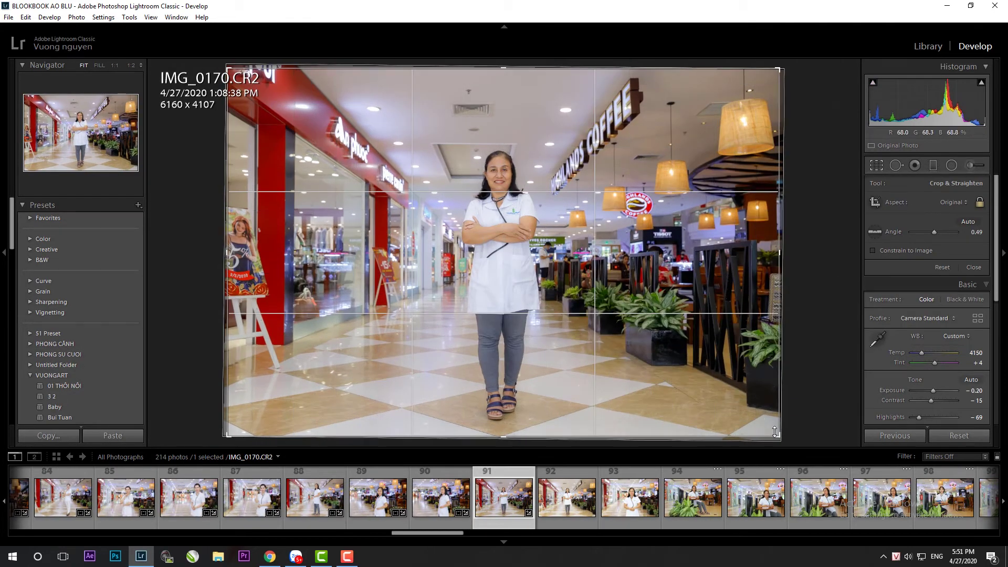
drag(822, 309, 705, 389)
key(r)
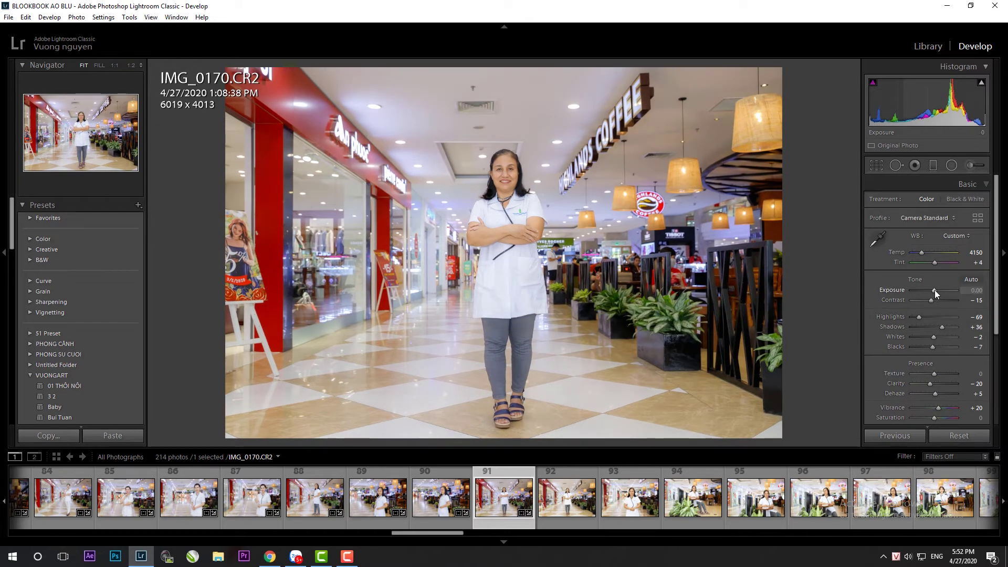
Paste edits onto IMG_0172, commit its crop, and reduce its shadows lift
click(573, 493)
click(892, 441)
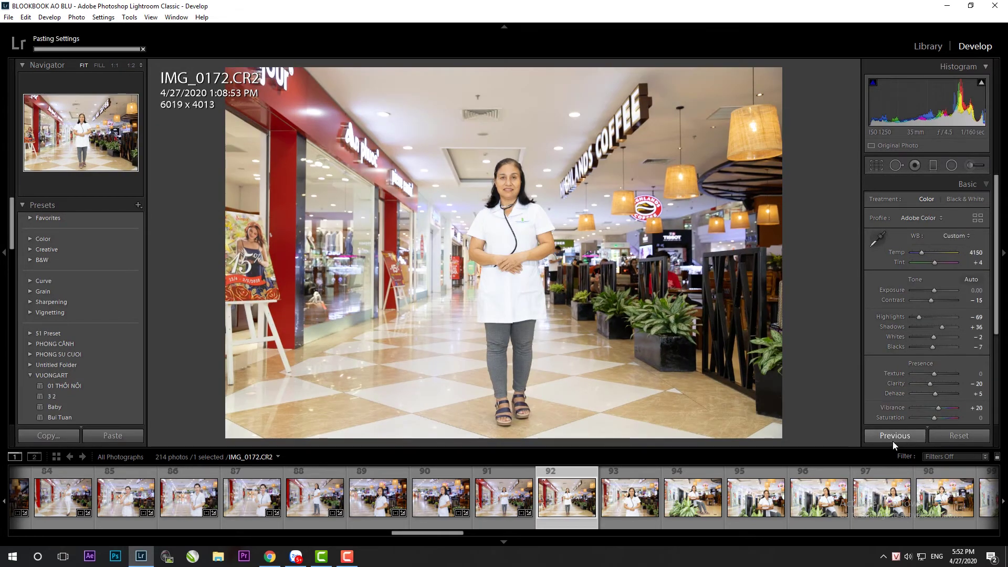
key(r)
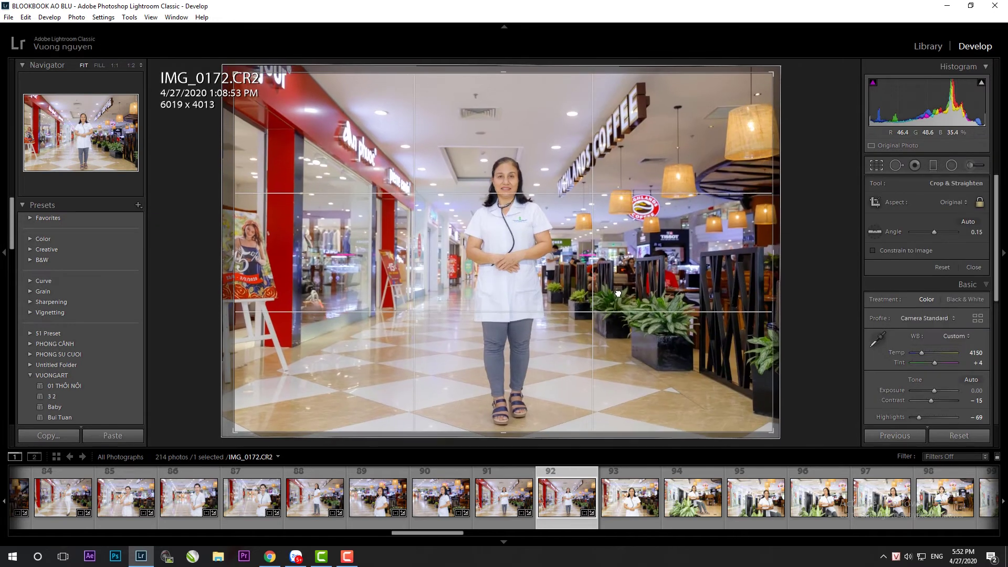
key(r)
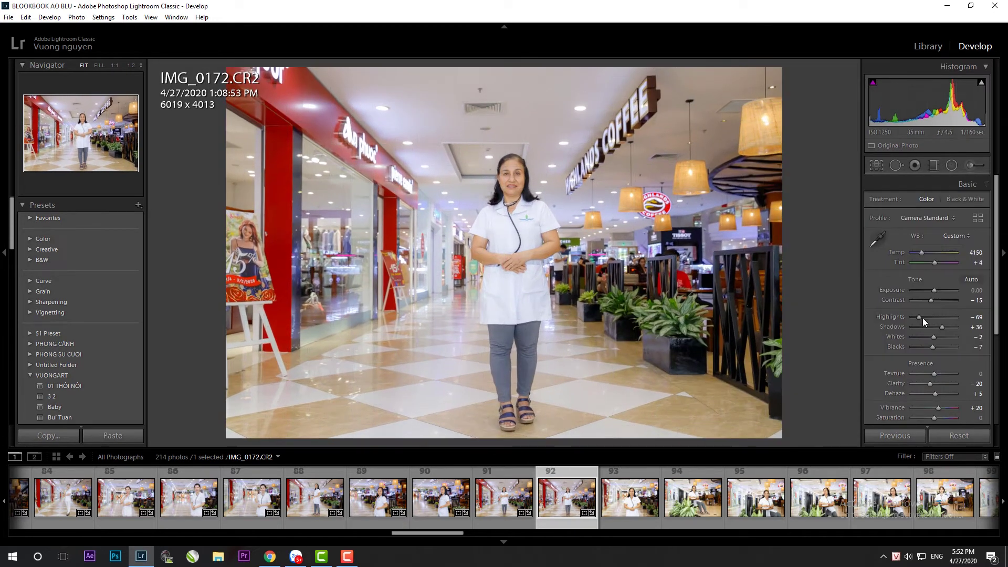
drag(941, 326, 937, 326)
Paste the copied settings onto IMG_0175, then straighten and tighten its crop
click(629, 499)
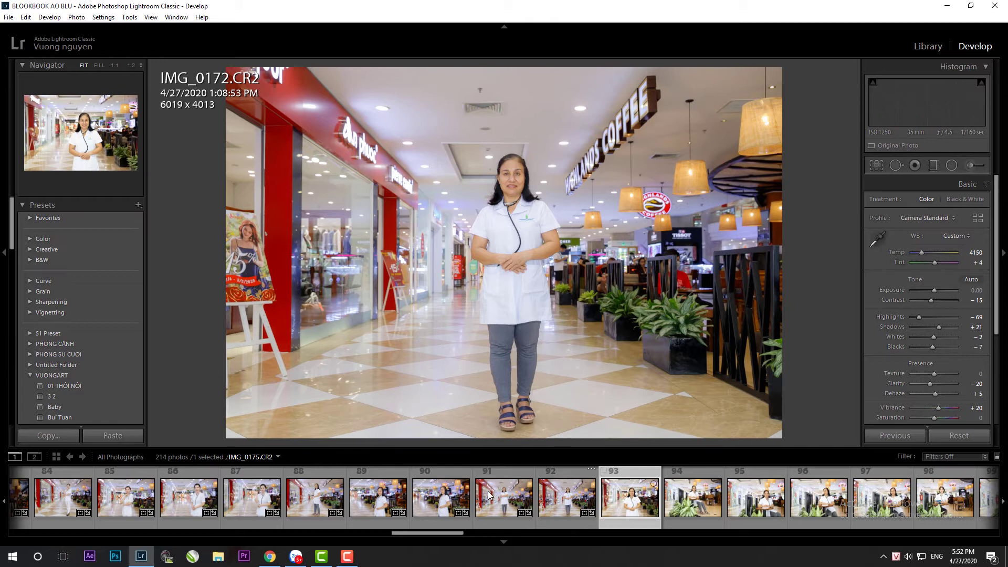
click(107, 436)
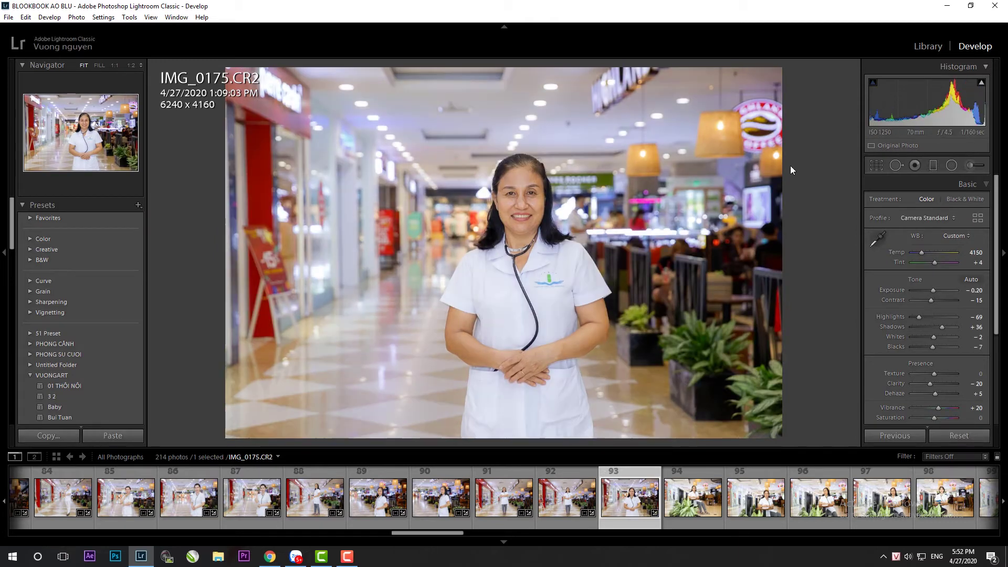
key(r)
drag(783, 72, 711, 366)
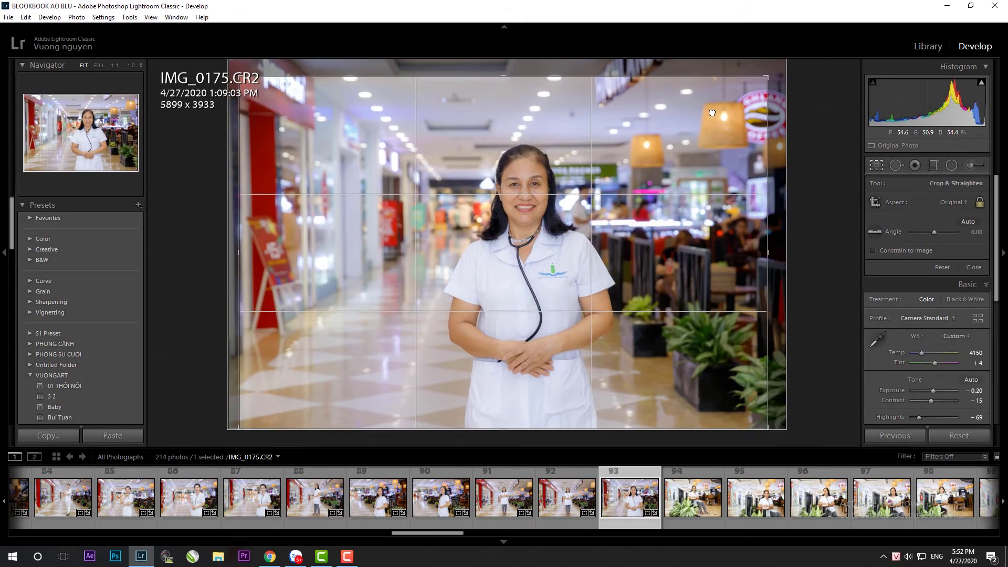
key(Right)
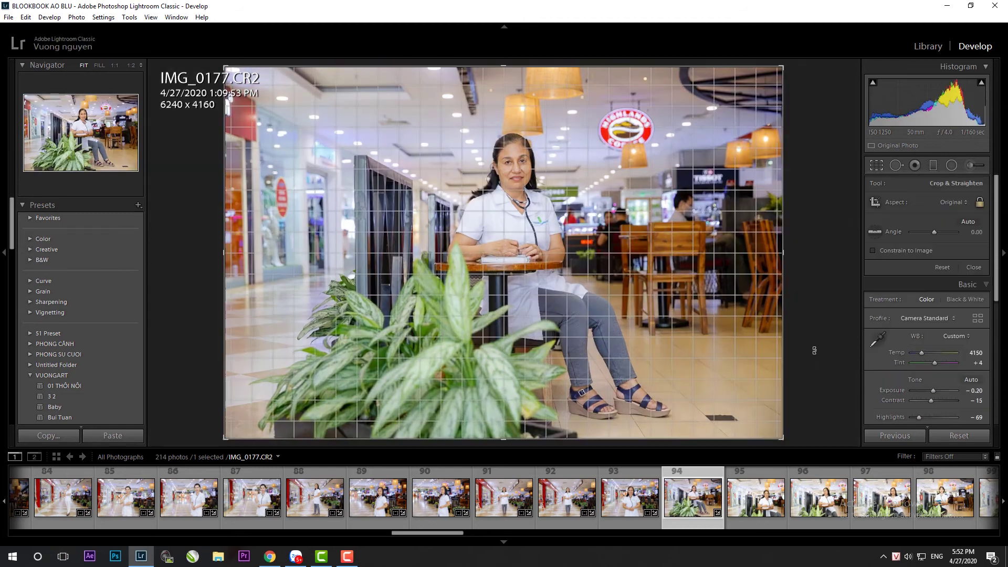
Rotate and tighten the crop of IMG_0179
key(Right)
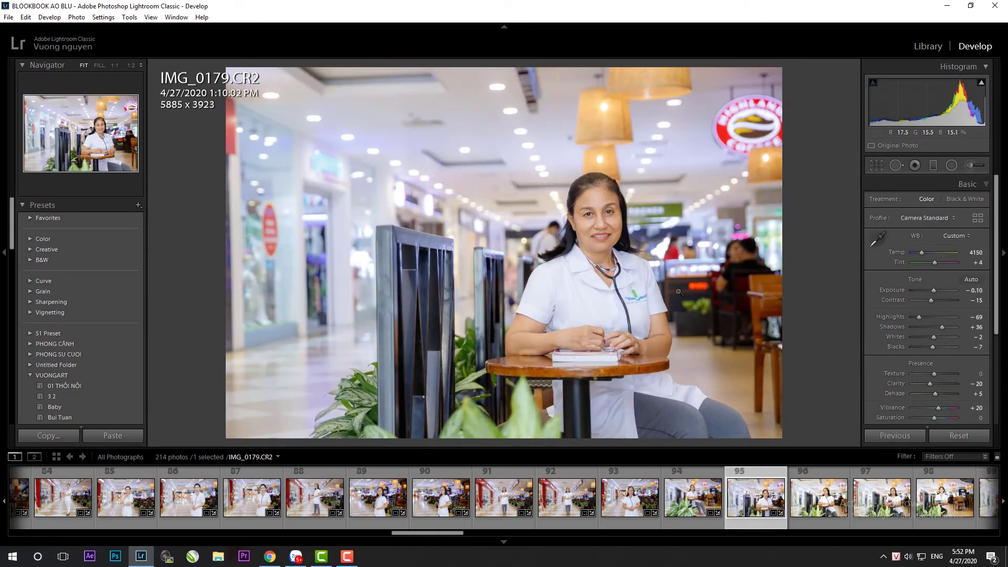
key(r)
drag(233, 80, 238, 73)
key(r)
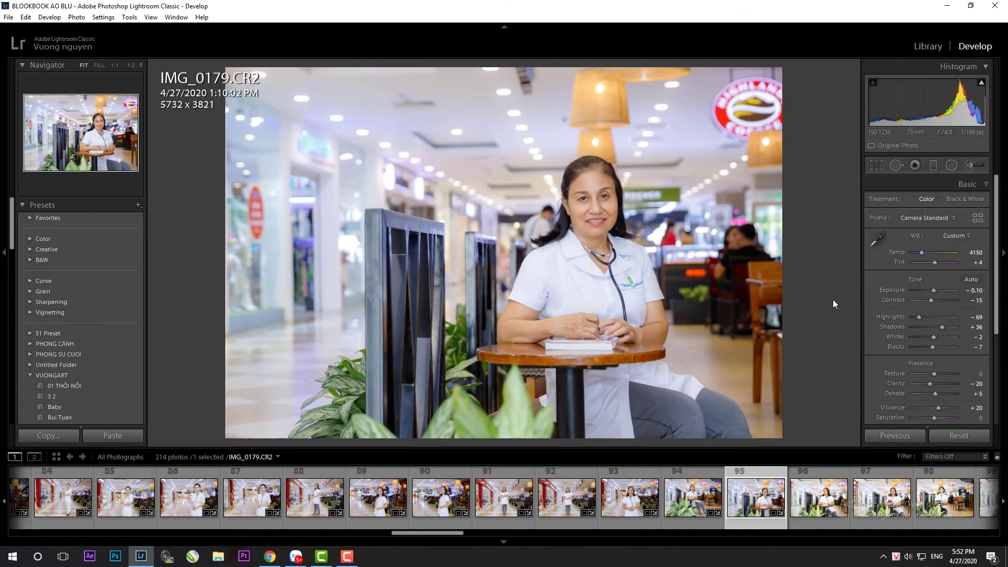
Paste the shared settings onto IMG_0180, level it, and reset its exposure to 0.00
click(816, 496)
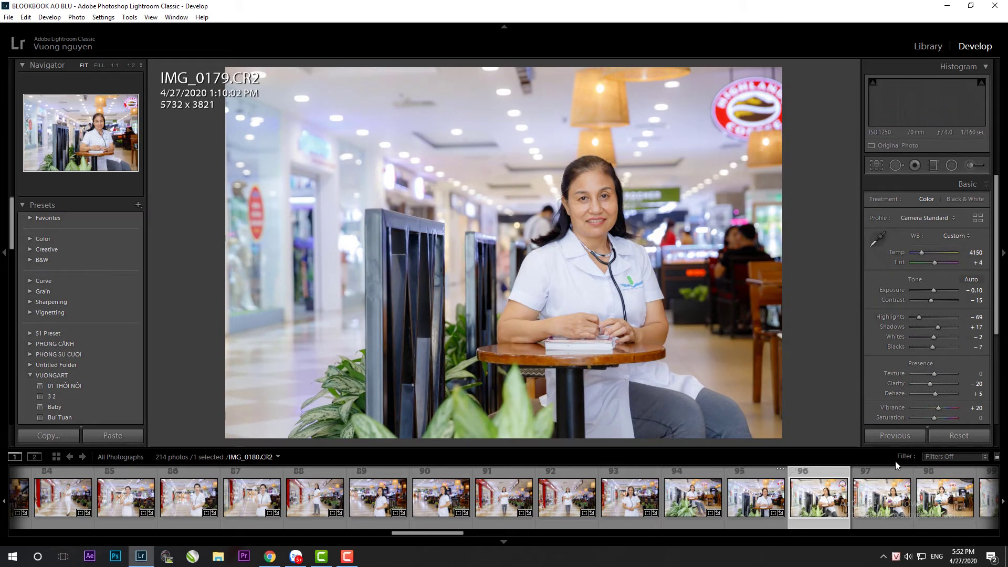
click(902, 436)
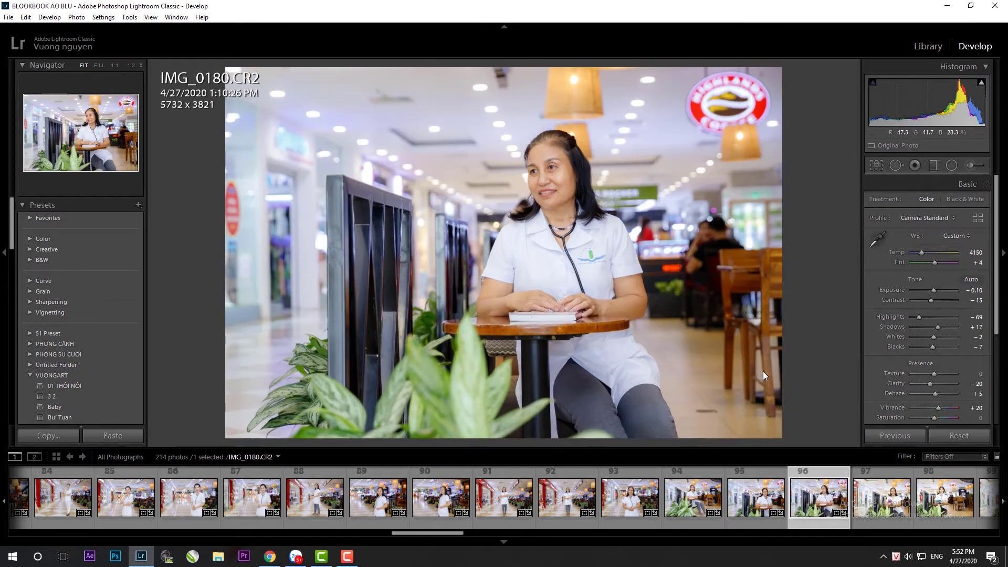
key(r)
drag(801, 299, 837, 292)
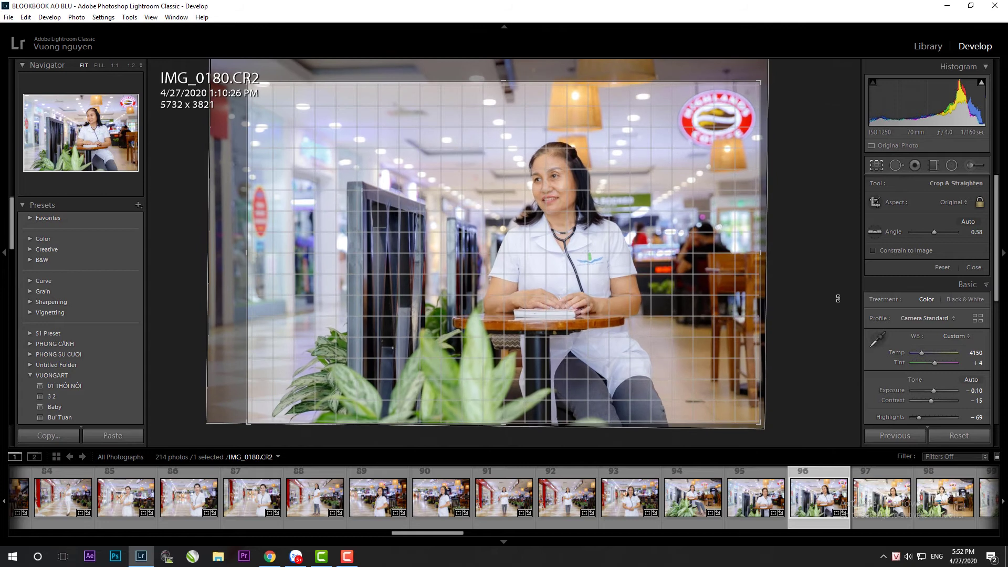
key(Return)
double_click(933, 291)
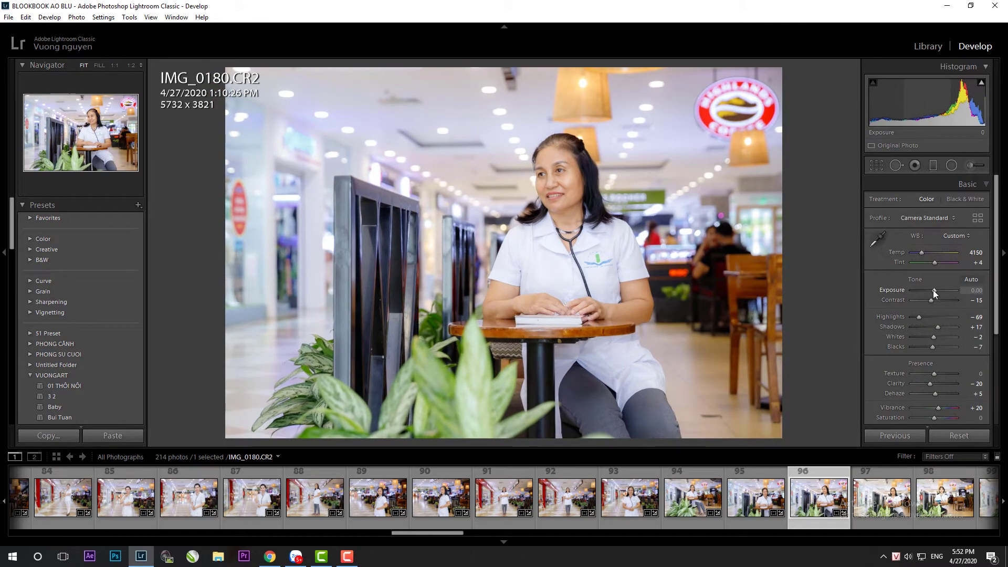
Paste the shared settings onto IMG_0184, then compare IMG_0186 before and after
click(892, 514)
click(899, 436)
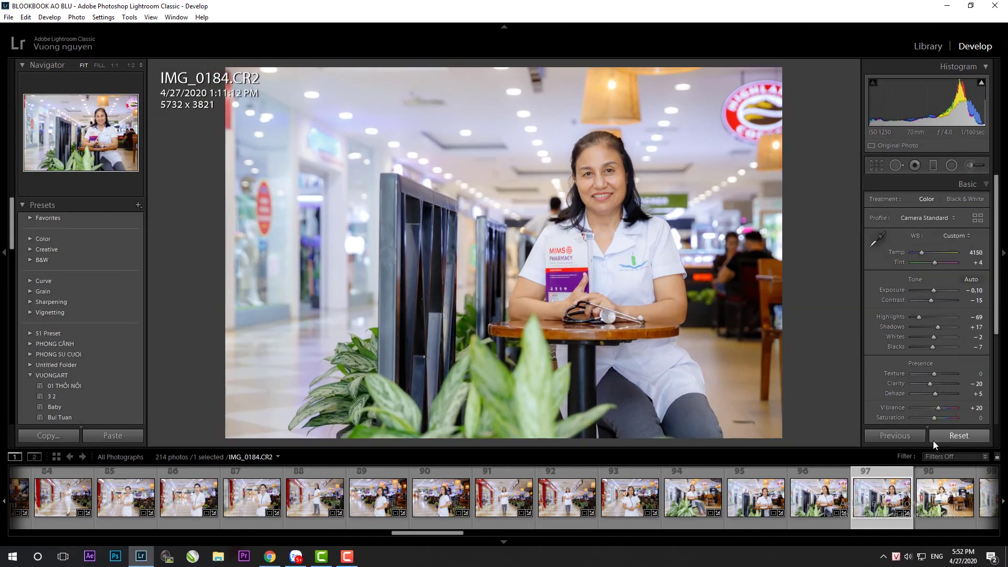
key(Right)
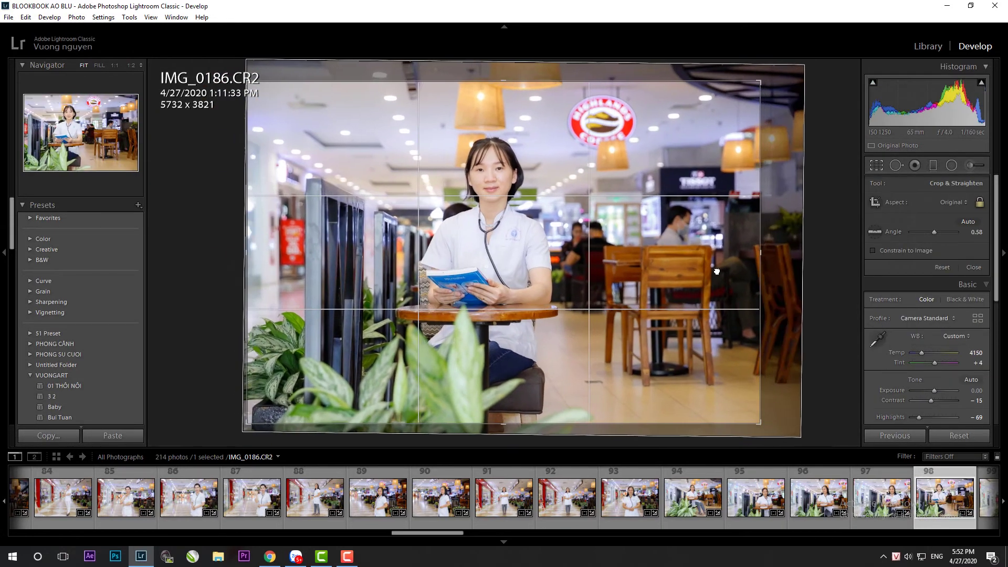
key(y)
key(y)
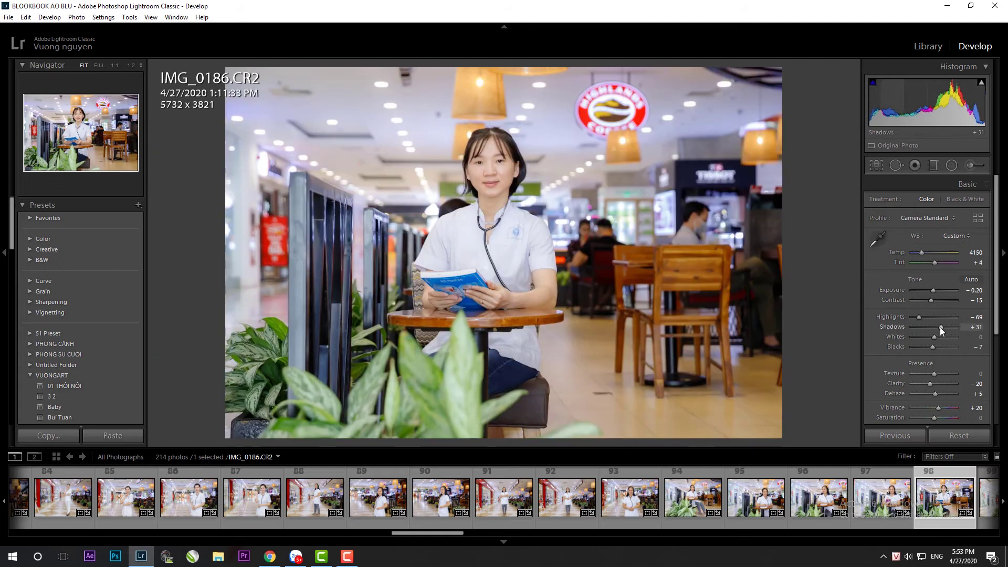
Recrop IMG_0188, and paste the settings onto IMG_0190 and recrop it
key(Right)
key(r)
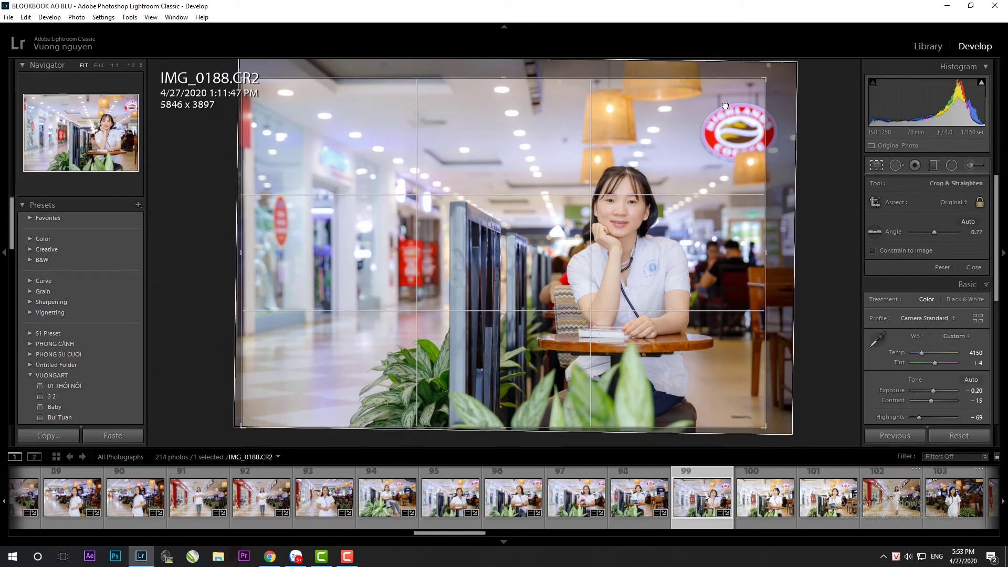
key(r)
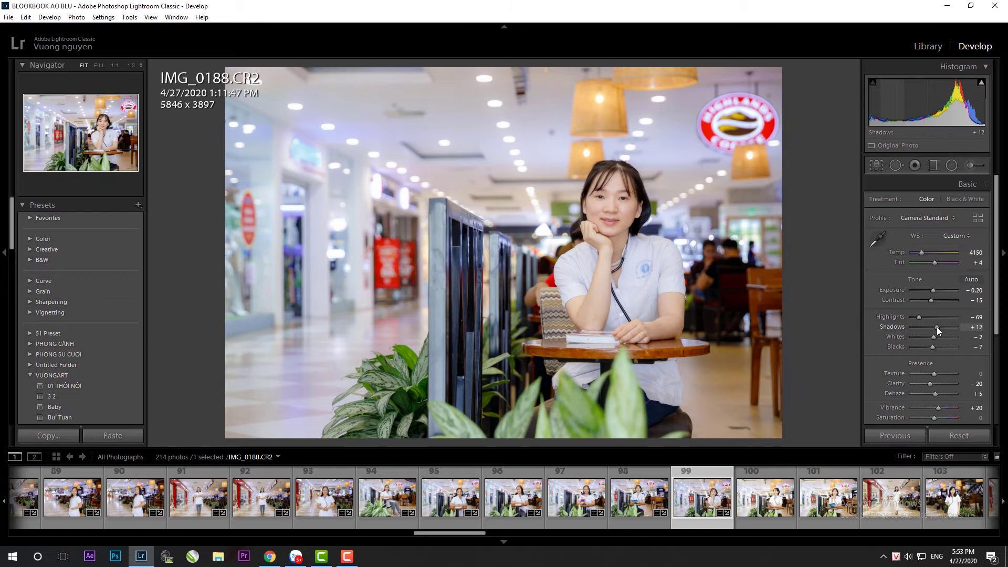
key(Right)
click(895, 437)
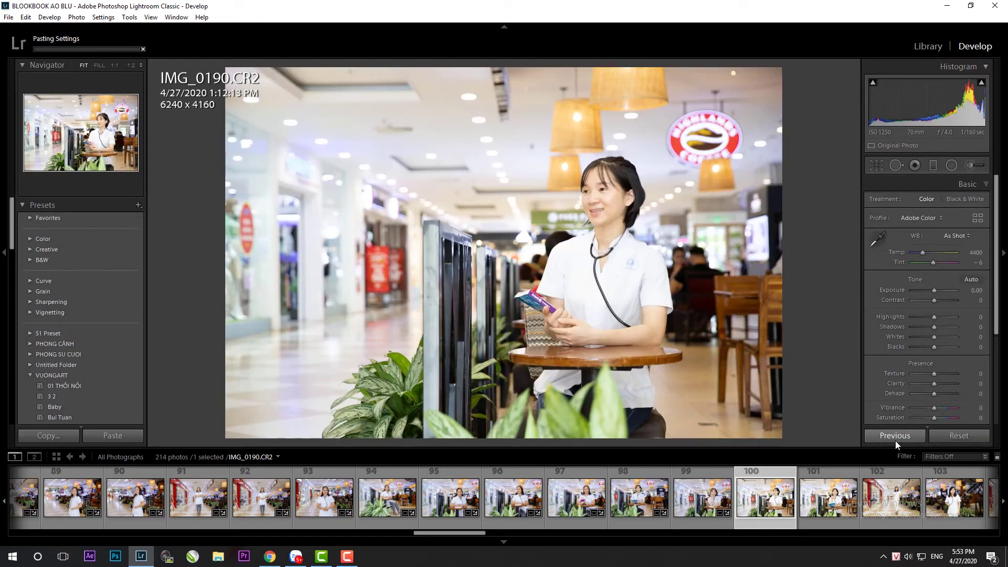
key(r)
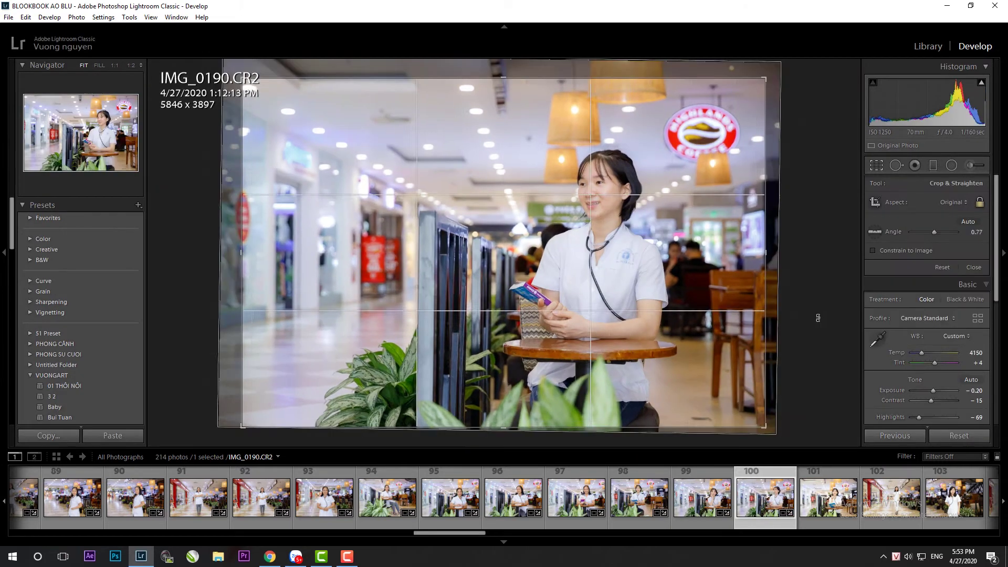
key(r)
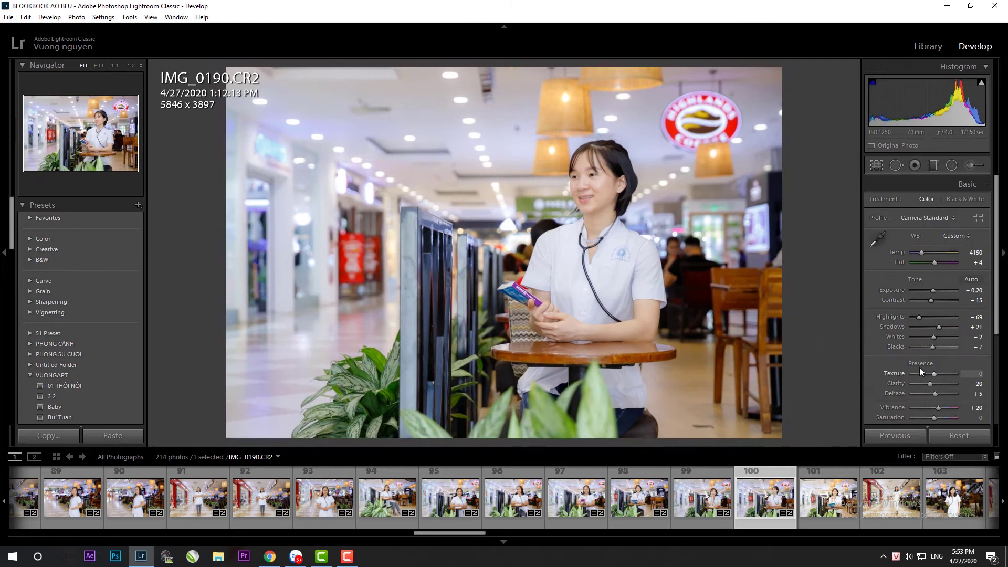
Paste the settings onto IMG_0192 and refine its crop framing, shifting it right and down
key(Right)
click(897, 436)
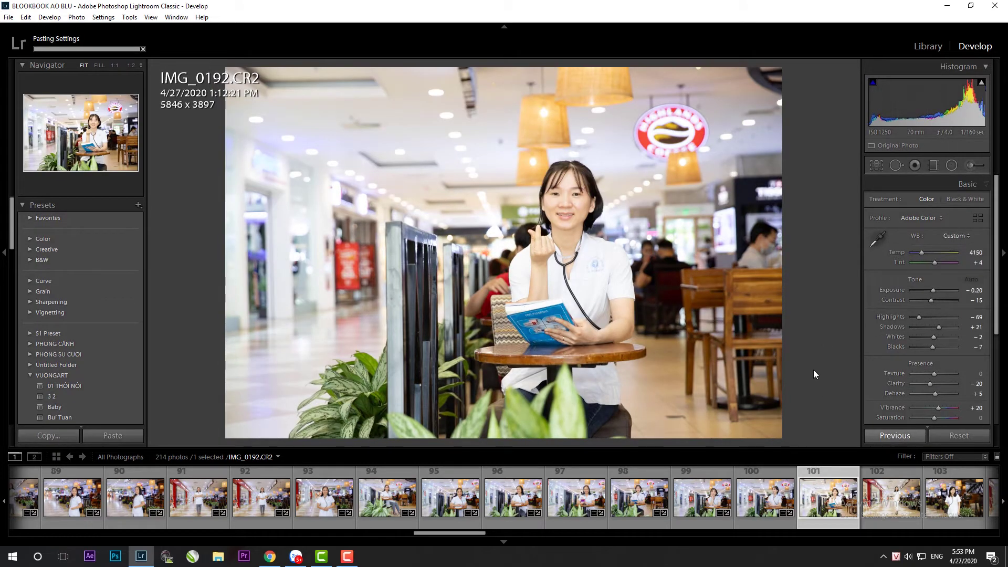
key(r)
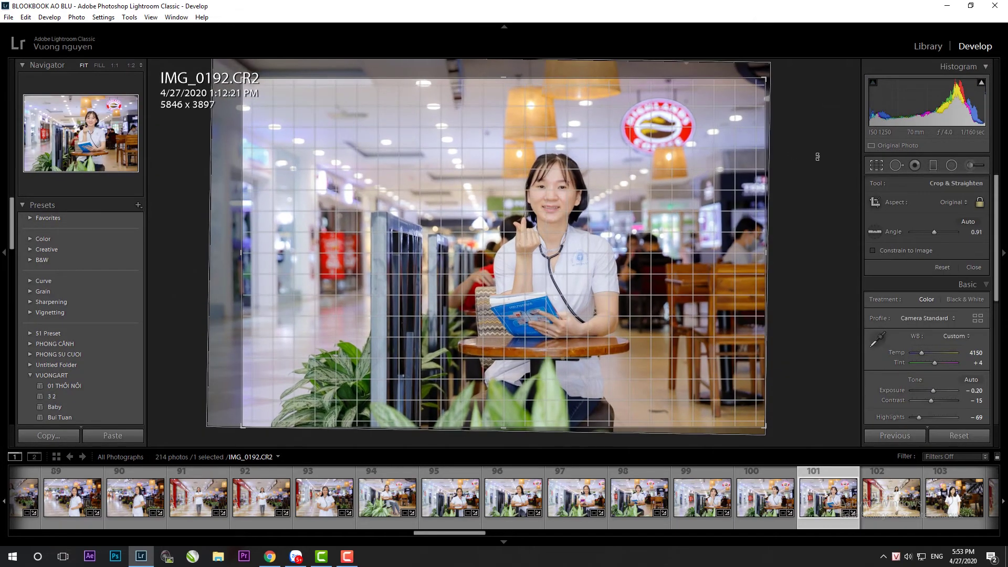
drag(698, 204, 703, 190)
key(r)
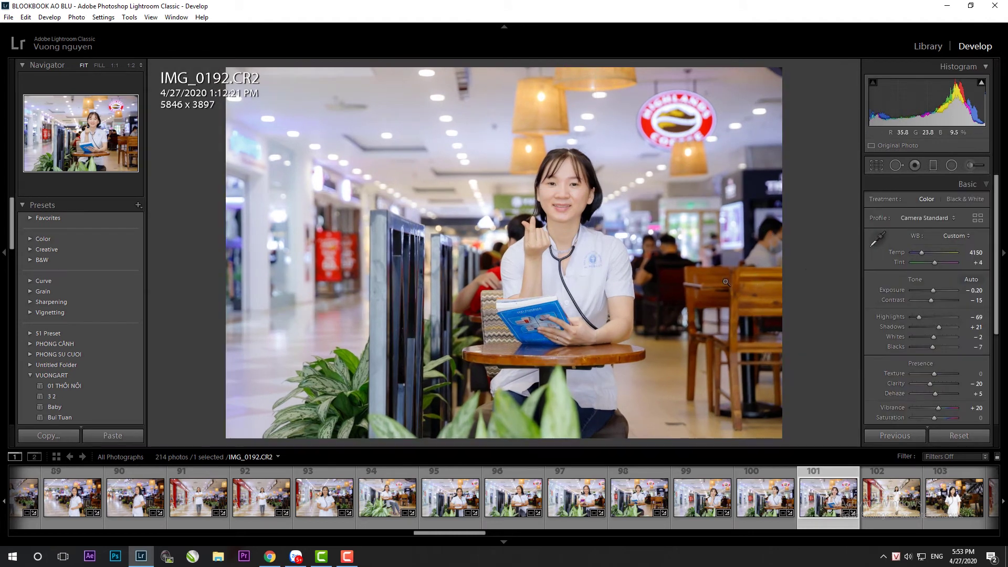
key(r)
drag(737, 285, 756, 293)
key(r)
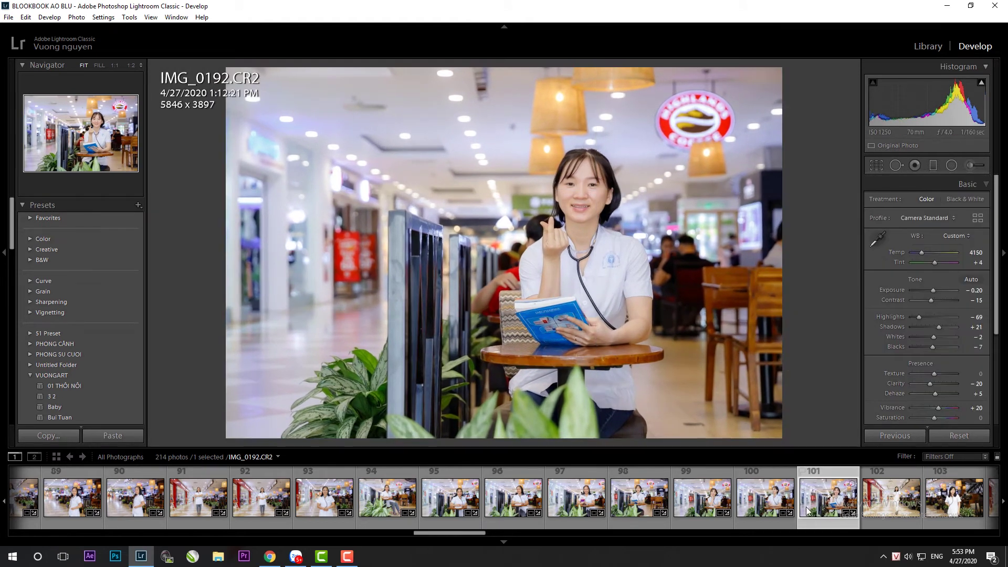
Paste the settings onto IMG_0194 and tighten its crop from the top-right corner
key(Right)
click(123, 436)
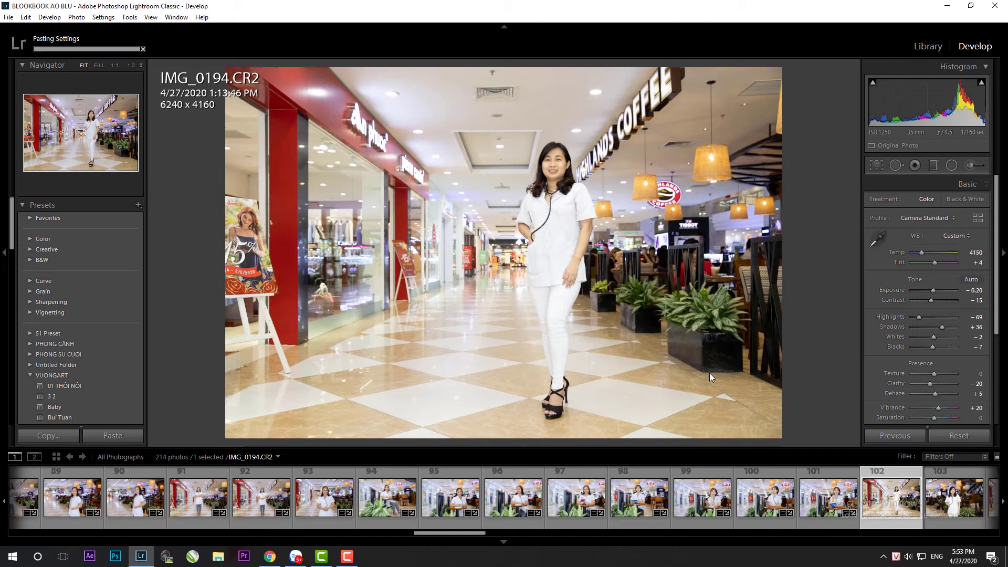
key(r)
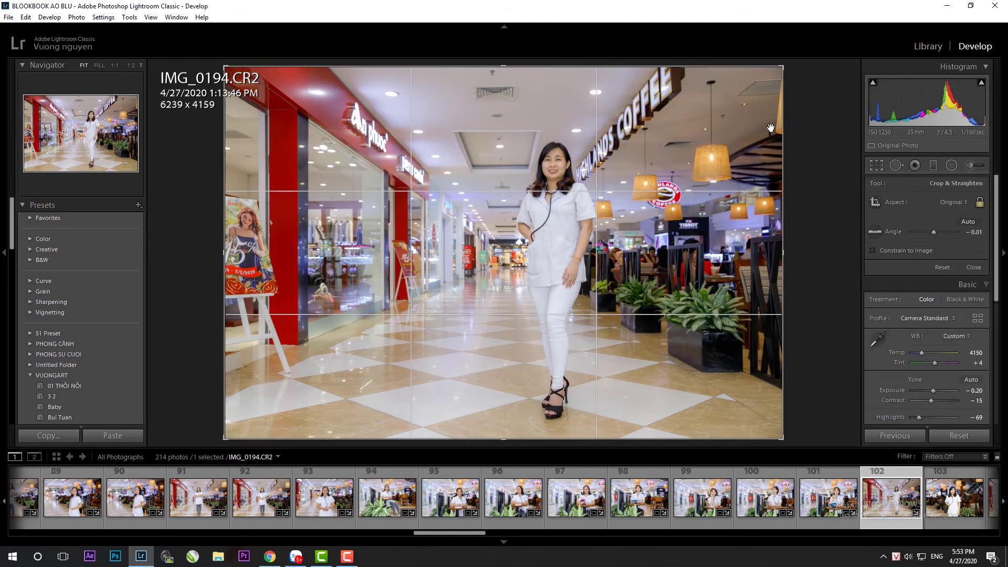
drag(782, 67, 754, 85)
drag(715, 112, 716, 120)
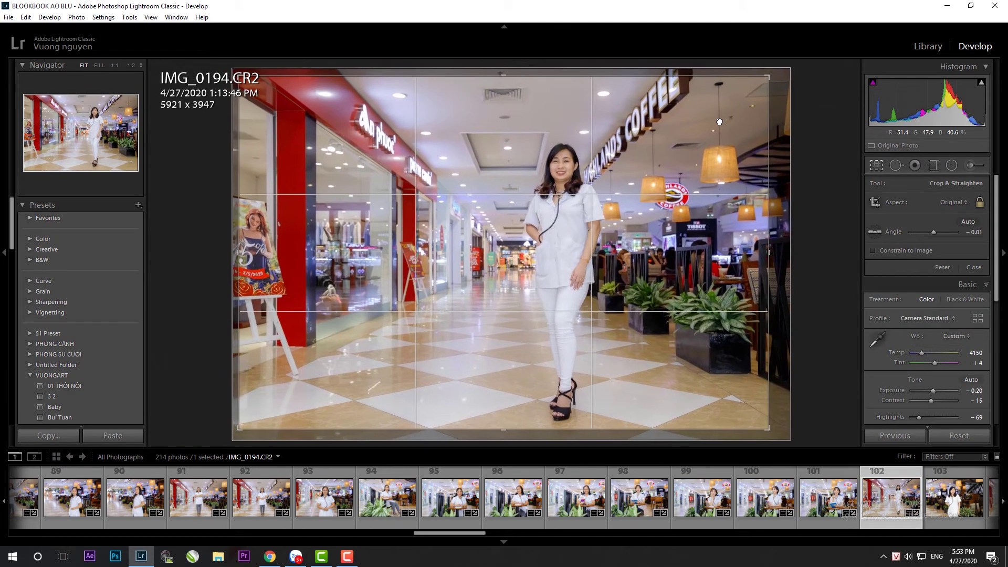
key(Return)
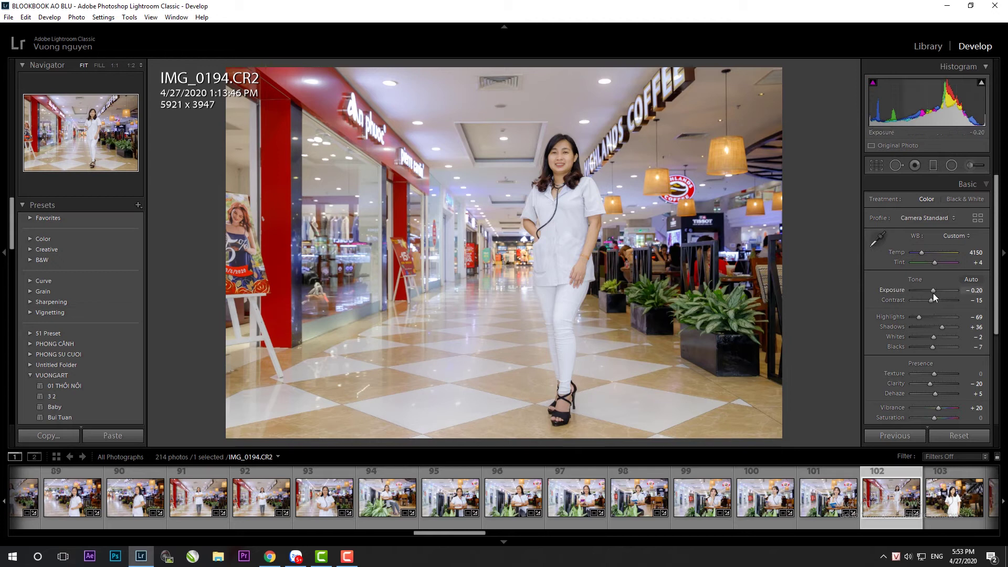
Paste the settings onto IMG_0197, recrop it, and raise exposure to +0.10
click(950, 522)
click(121, 436)
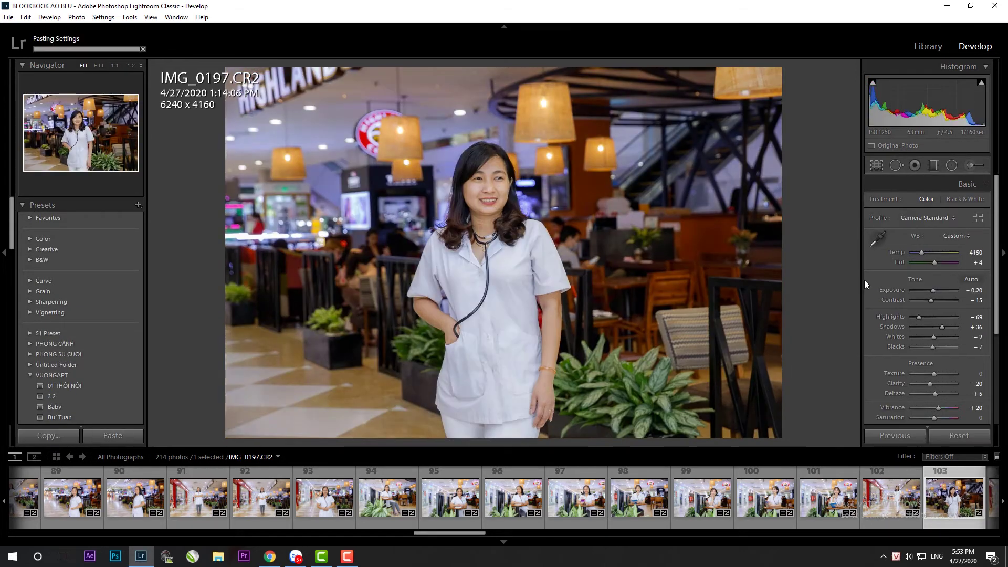
key(r)
key(Return)
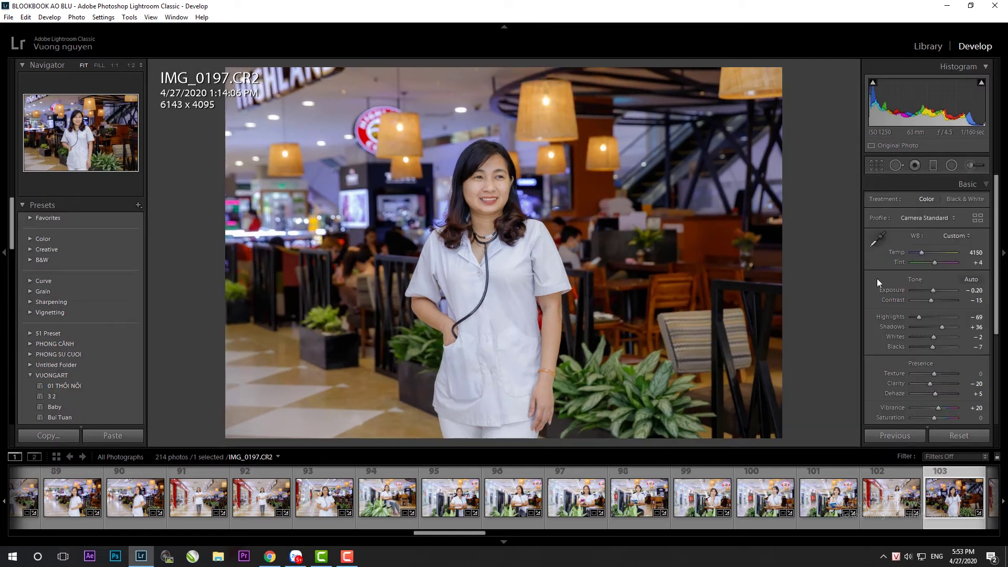
click(933, 291)
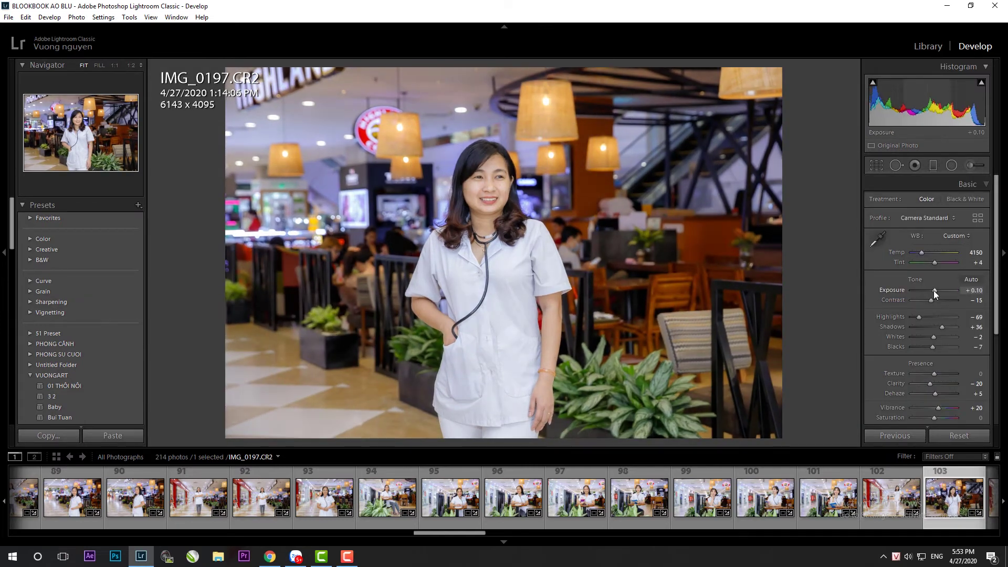
Pull in the right crop edge on IMG_0199 and reset its exposure to 0.00
key(Right)
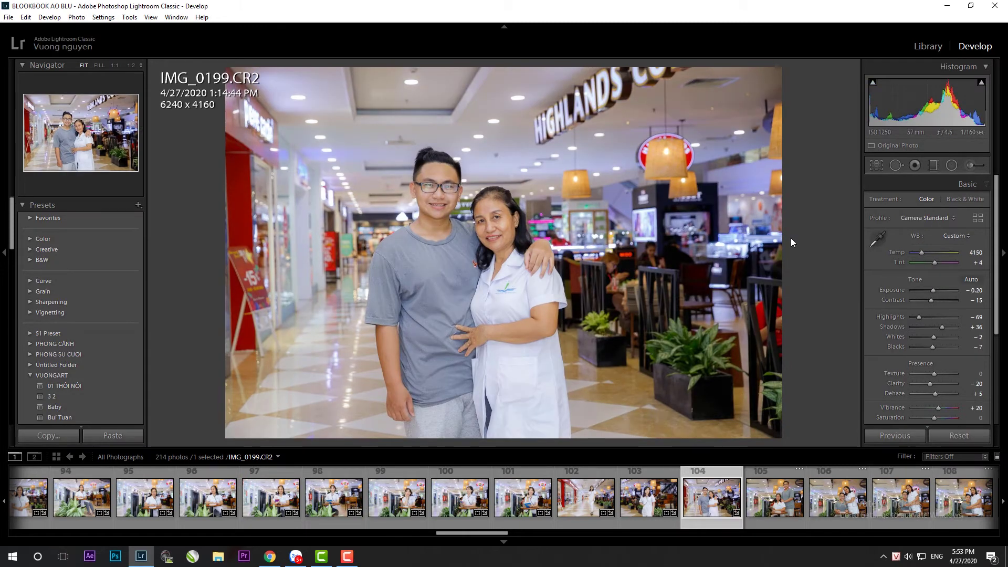
key(r)
drag(780, 140, 759, 137)
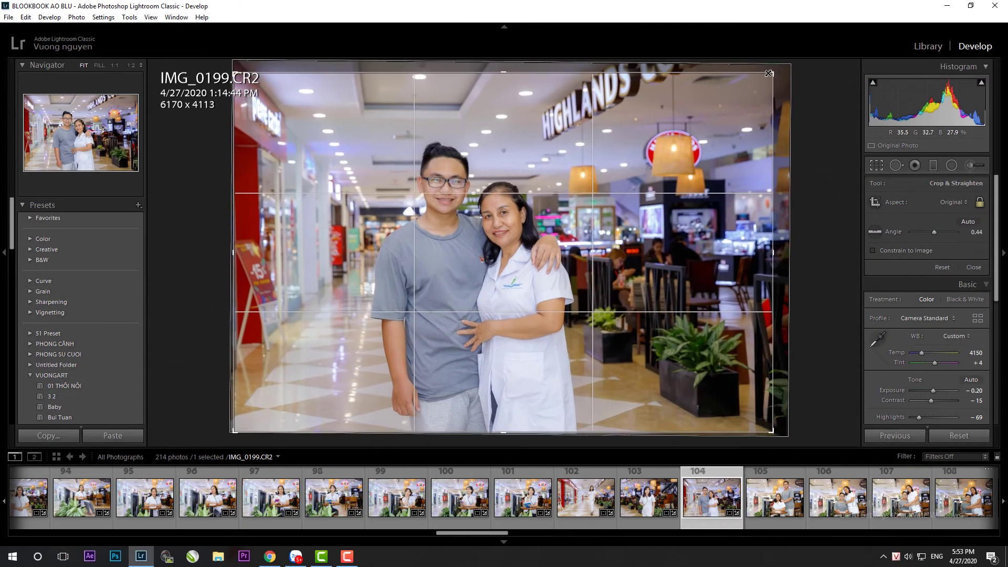
key(Return)
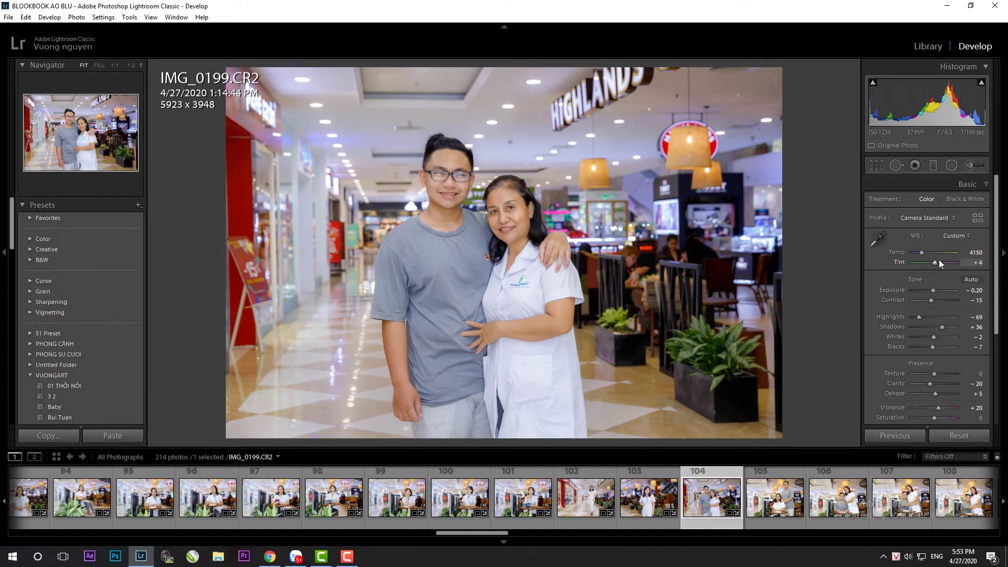
double_click(934, 290)
Crop IMG_0202, then paste the settings onto IMG_0203 and level it
click(760, 524)
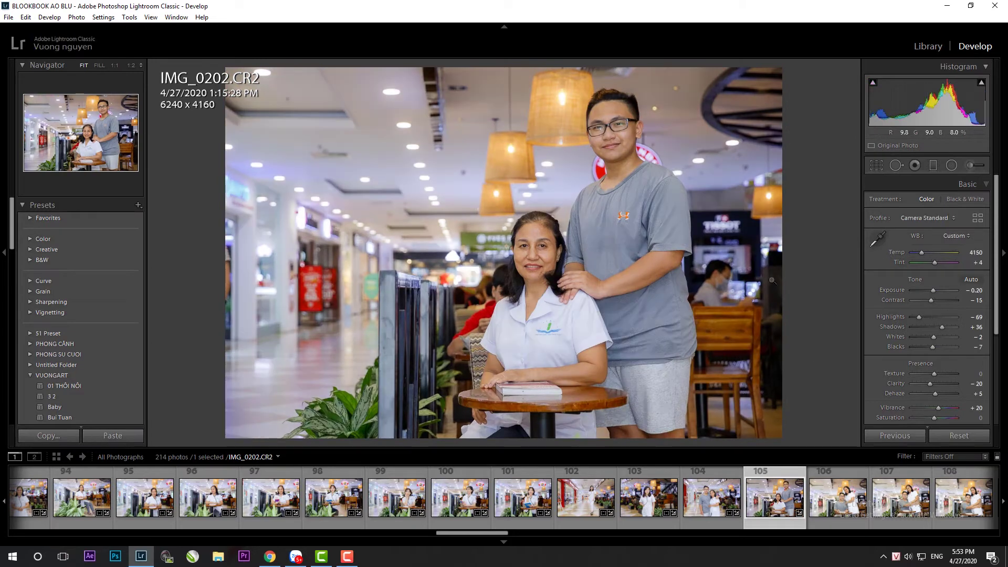
key(r)
key(r)
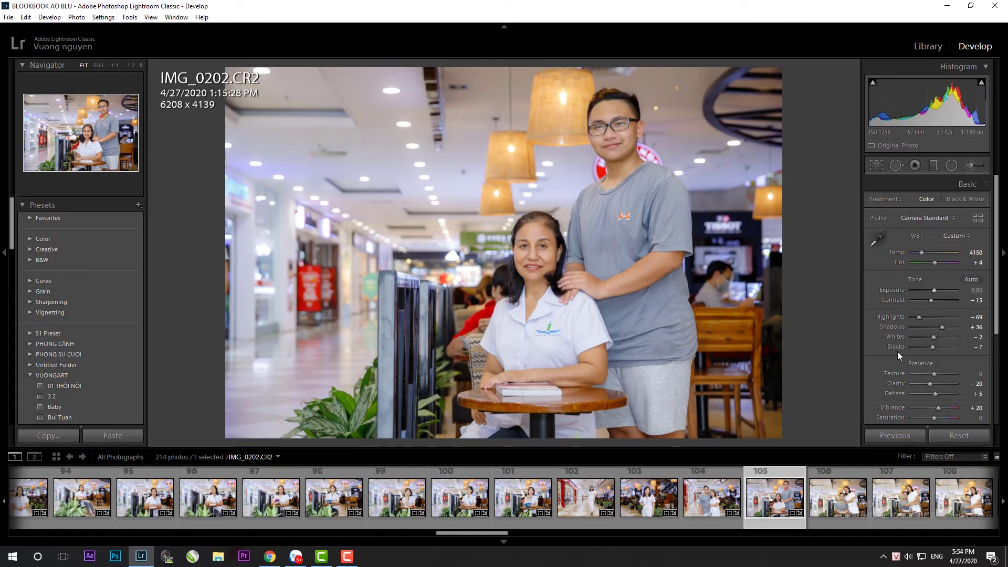
key(Right)
click(894, 436)
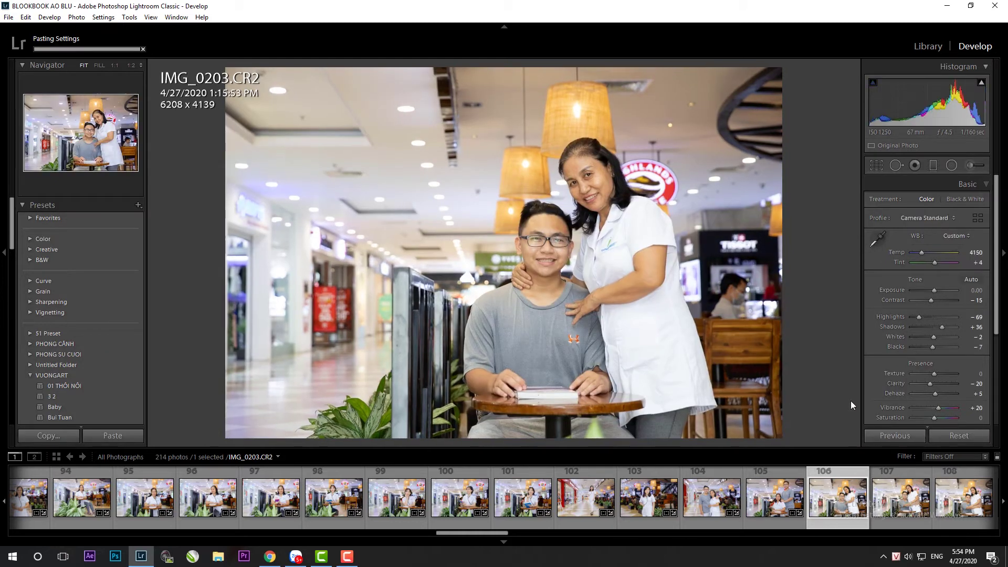
key(r)
drag(791, 389, 756, 356)
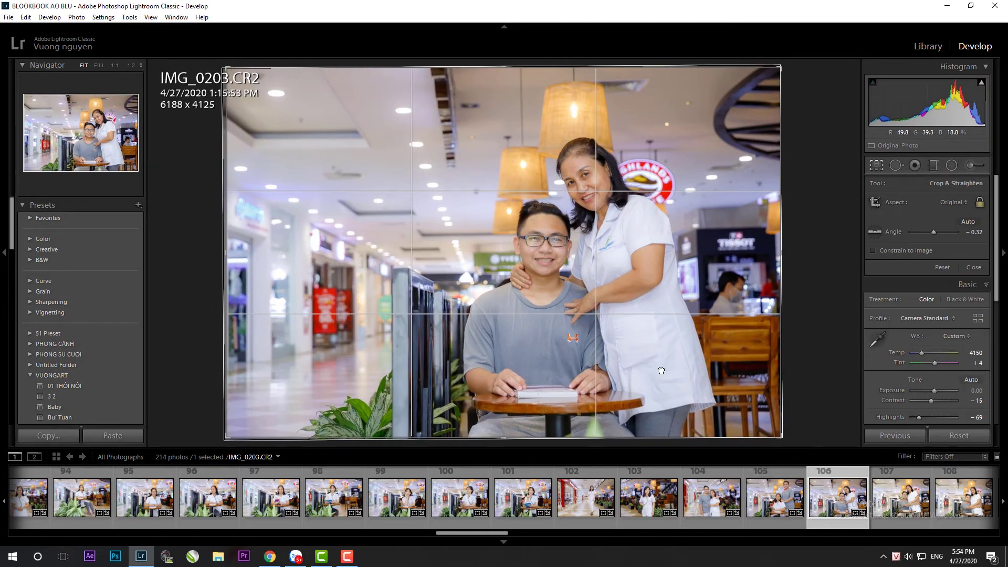
key(r)
Paste the previous settings onto IMG_0205, IMG_0209 and IMG_0210
click(870, 510)
click(895, 435)
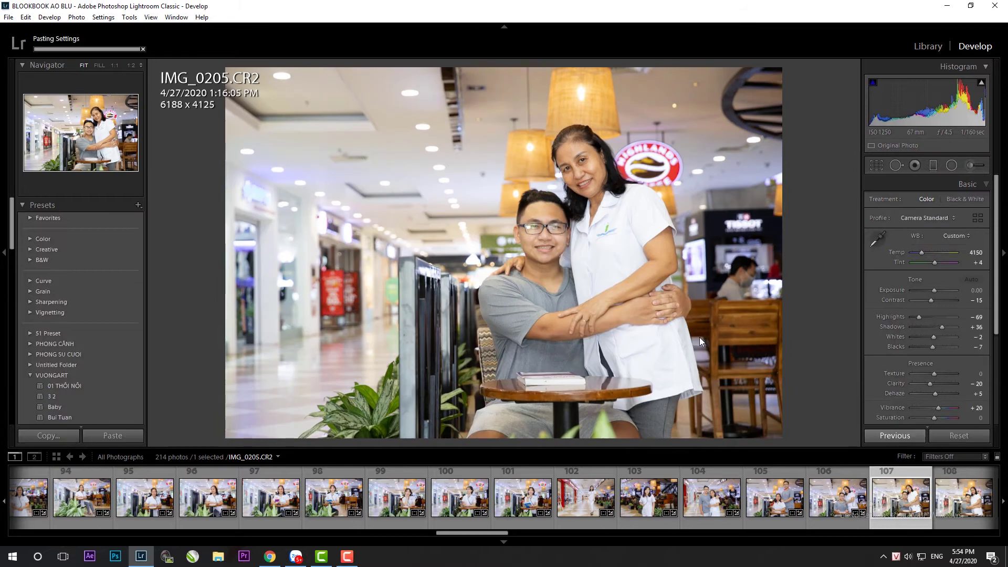
key(Right)
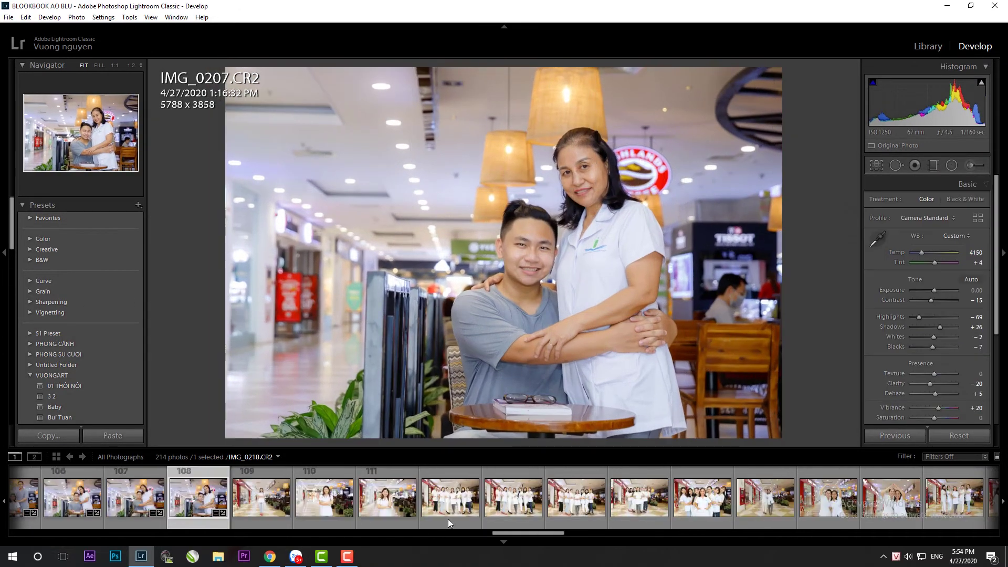
key(Right)
click(103, 436)
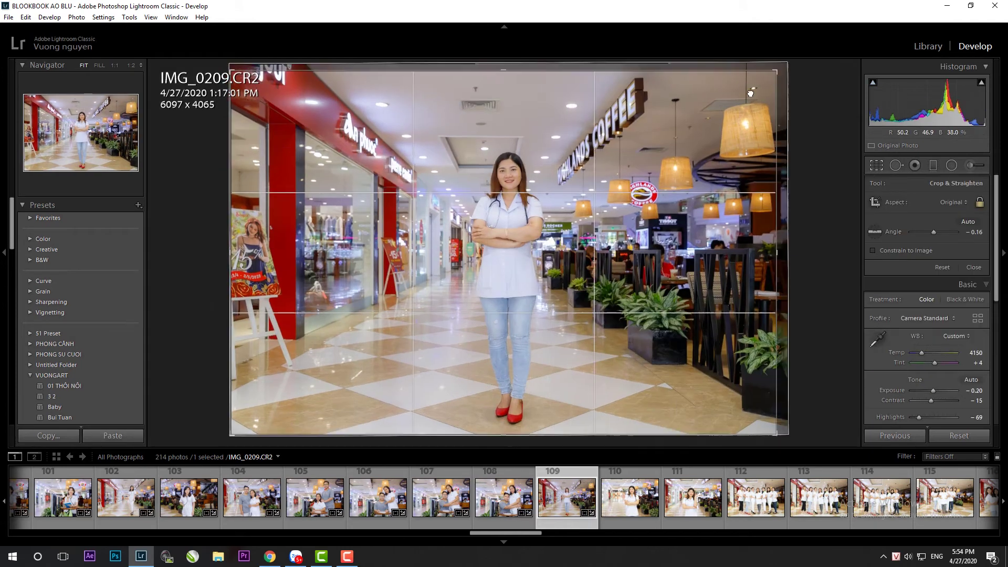
key(Right)
key(ctrl+shift+v)
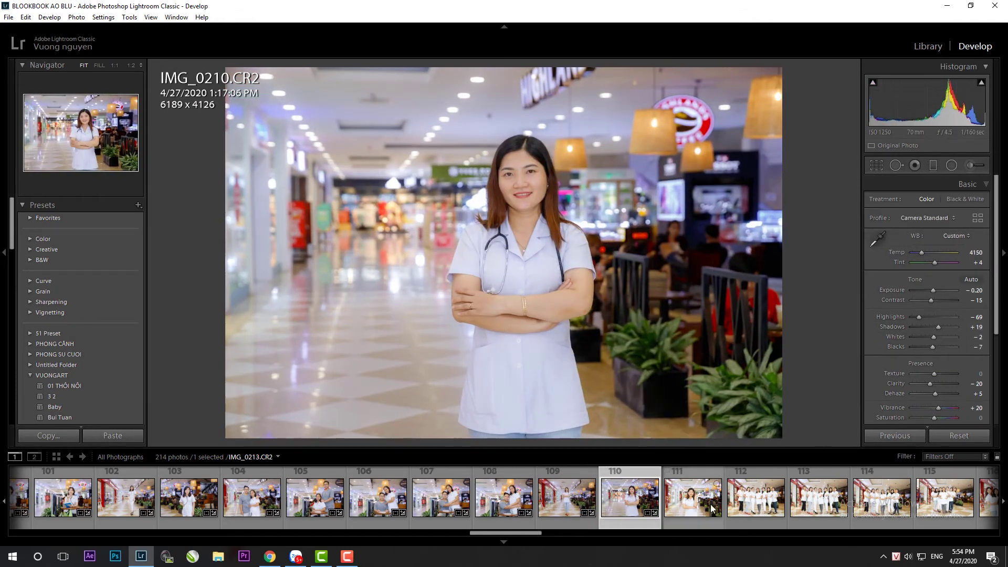
Straighten and recrop IMG_0213
key(Right)
key(r)
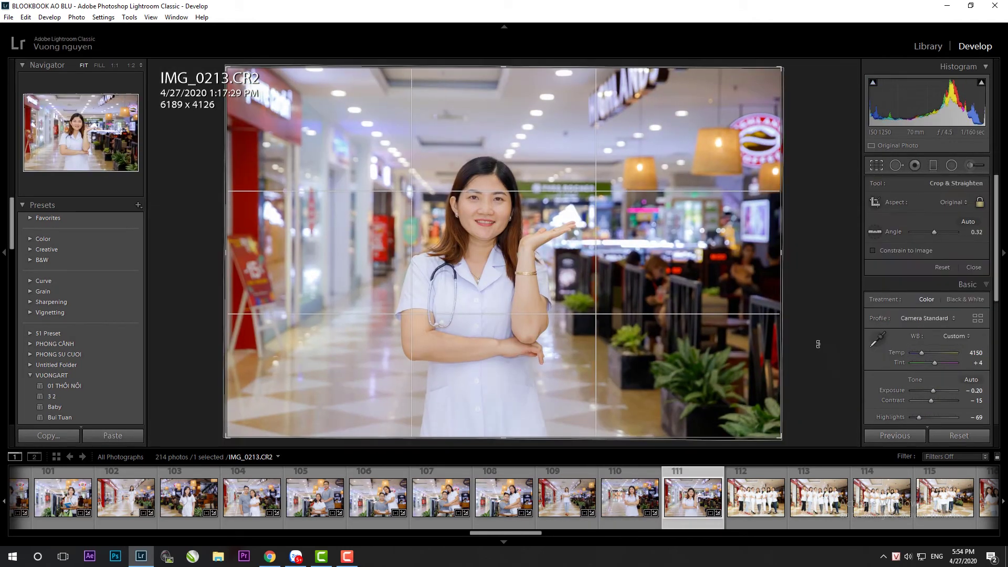
drag(270, 71, 270, 79)
key(r)
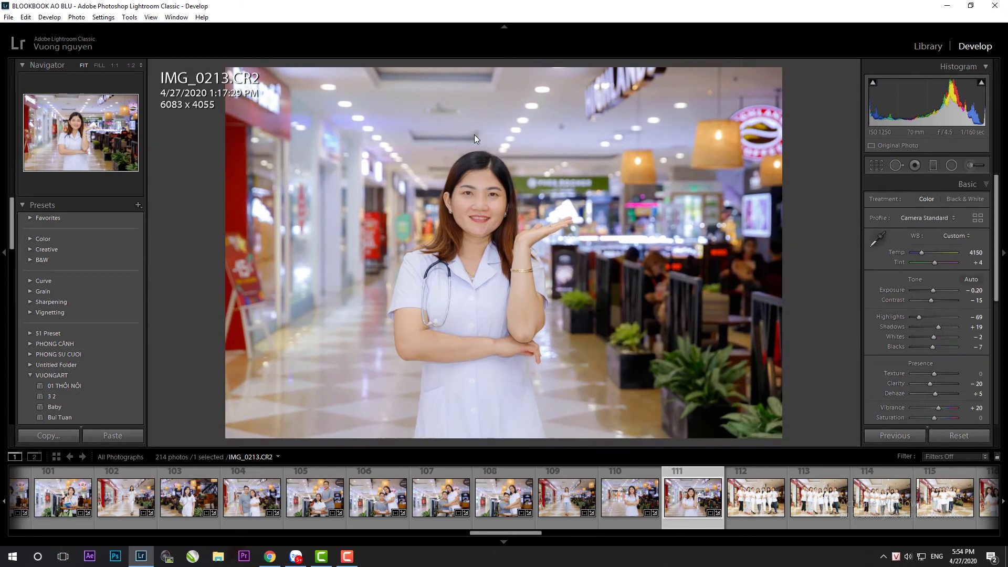
key(Right)
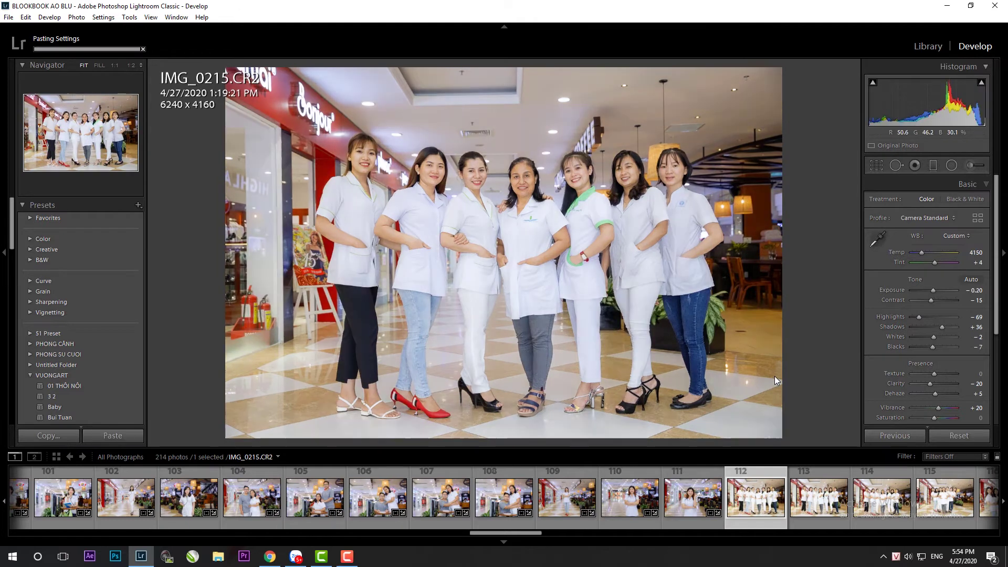
Level IMG_0215 with a slight clockwise rotation, then recrop IMG_0218
key(r)
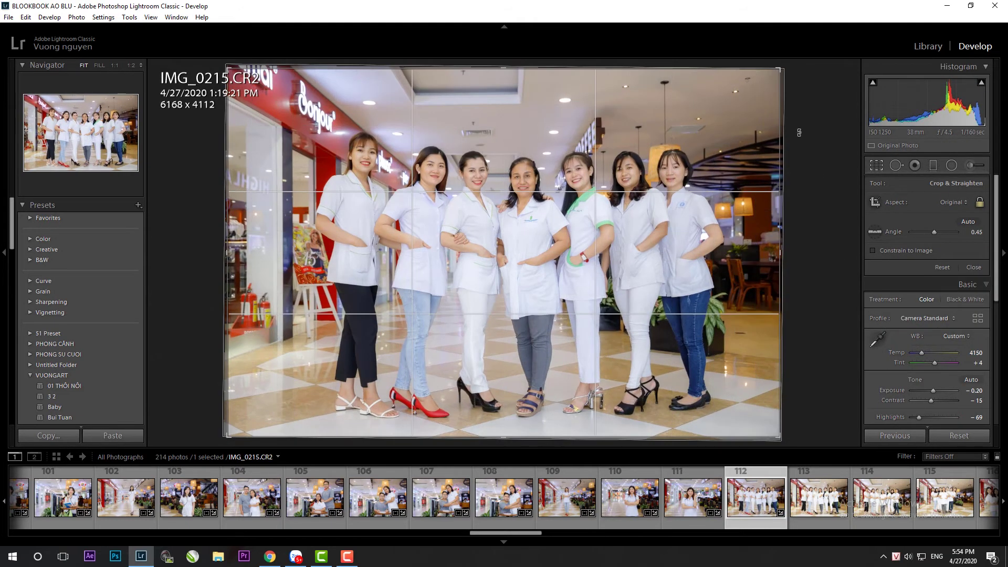
drag(823, 255, 823, 257)
key(Return)
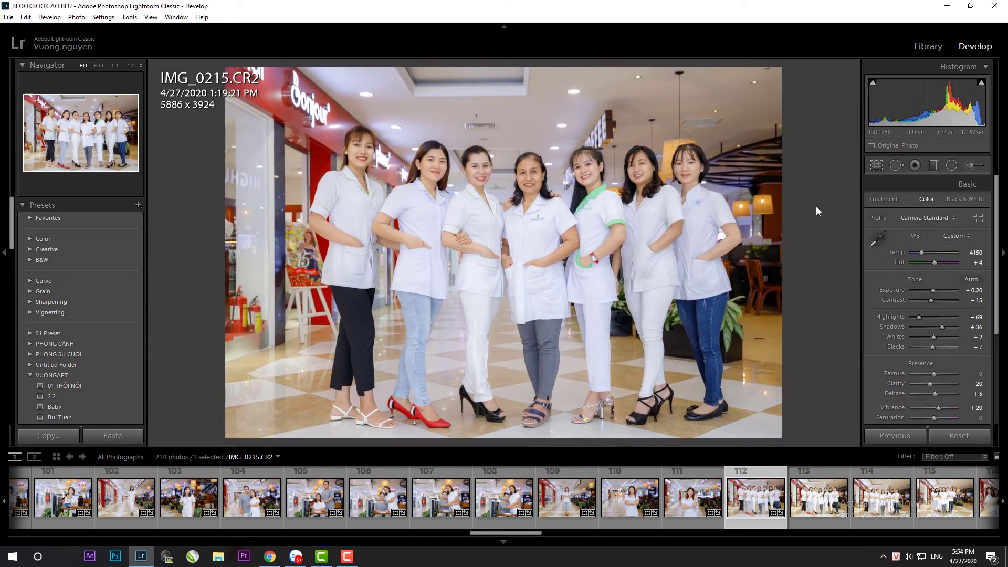
key(Right)
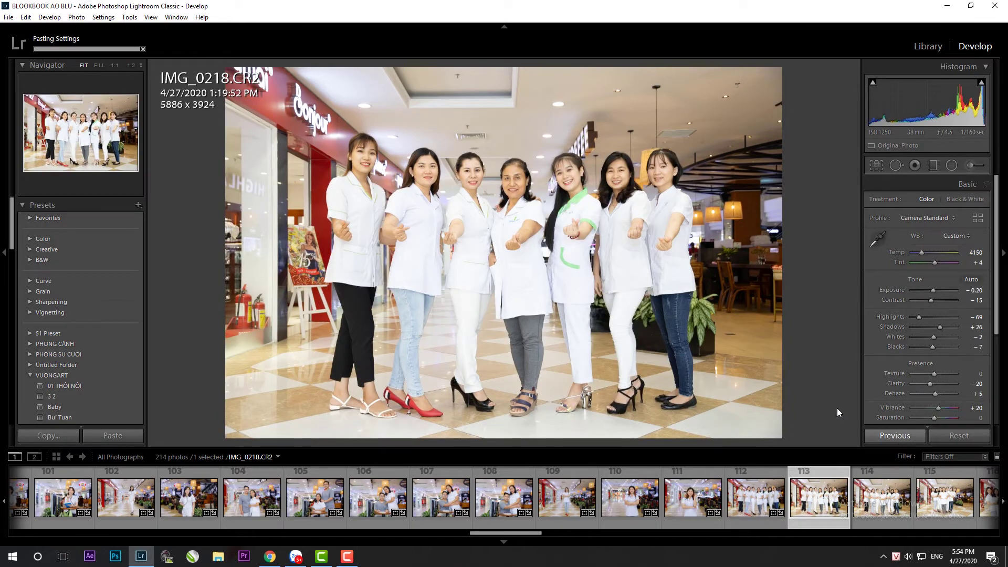
key(r)
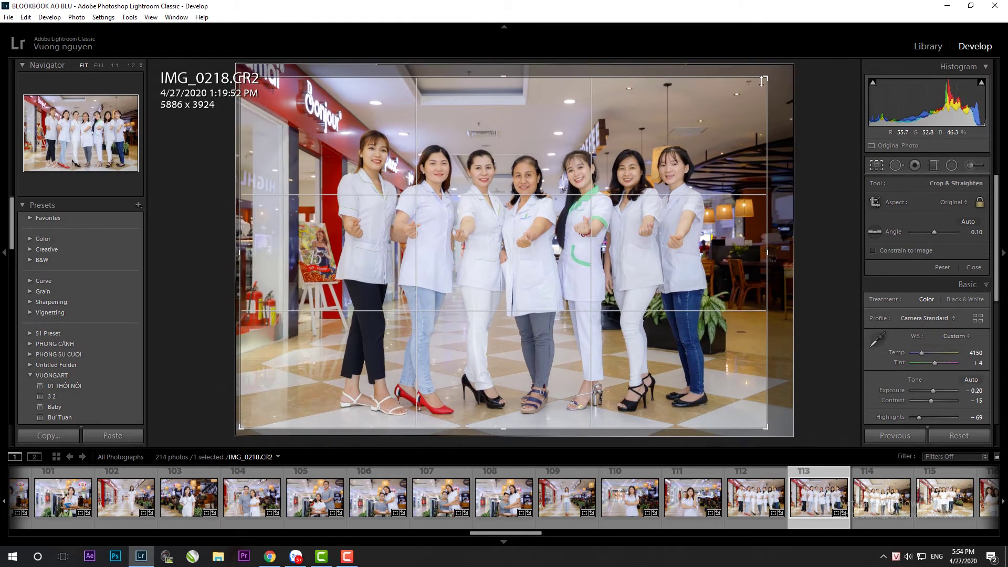
key(Return)
key(r)
key(Return)
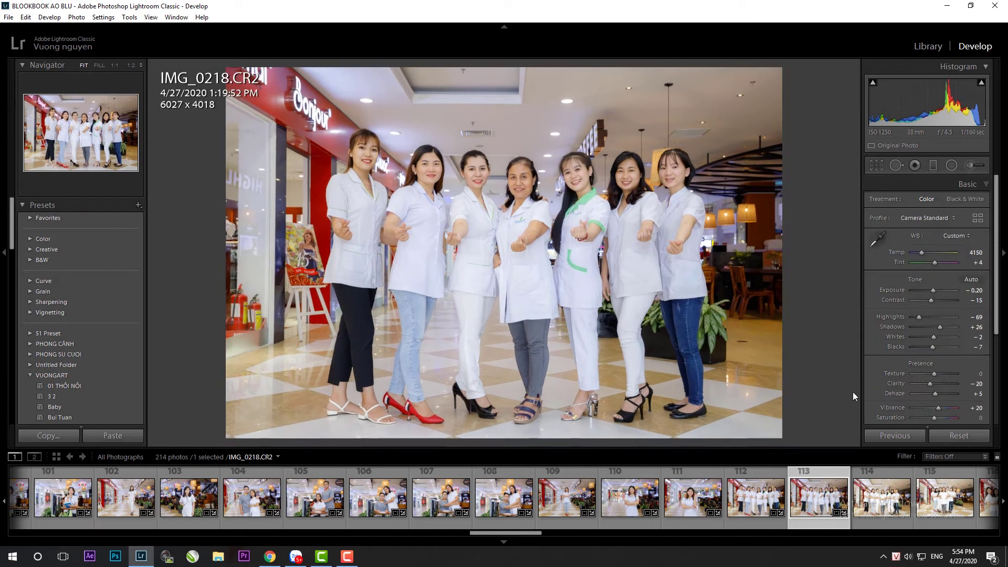
Paste the shared settings onto IMG_0219 and straighten its crop
click(882, 496)
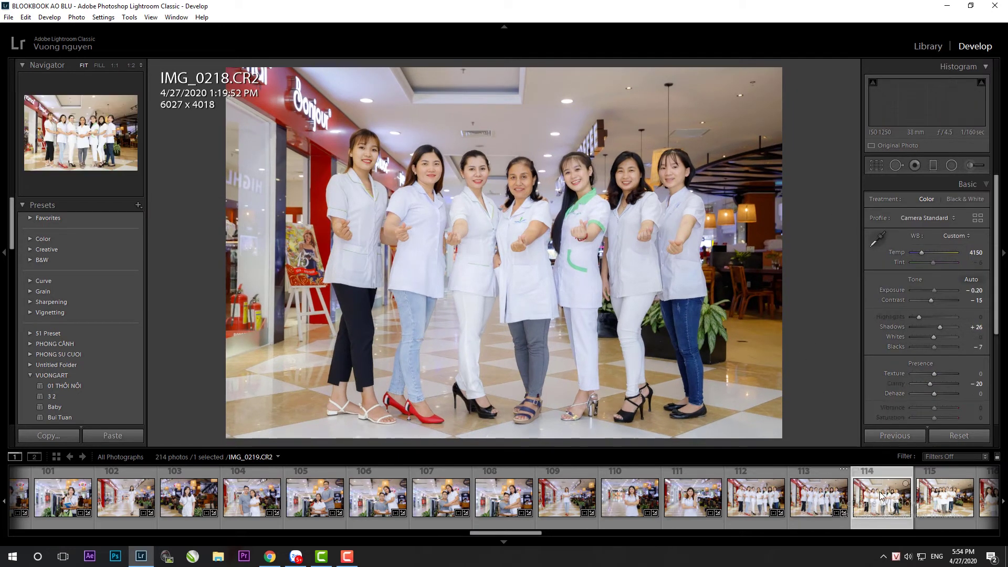
click(892, 439)
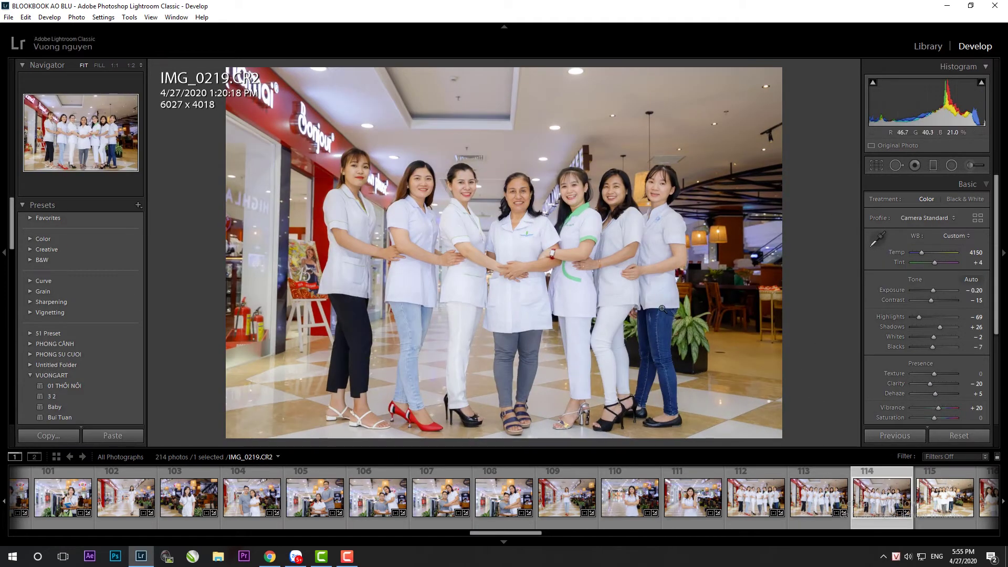
key(r)
mouse_move(640, 292)
mouse_down()
mouse_move(691, 309)
mouse_move(753, 116)
mouse_move(720, 235)
mouse_up()
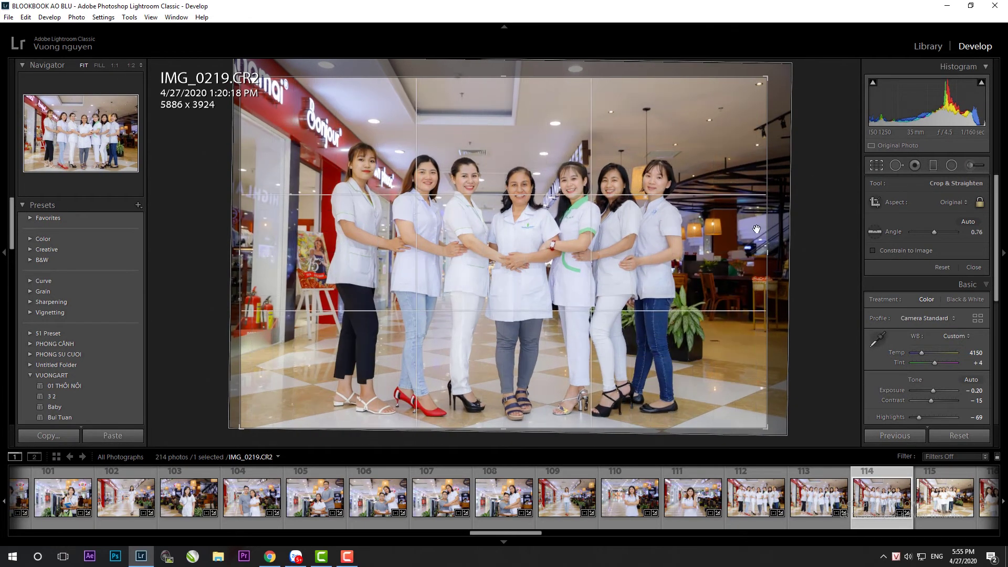
key(Return)
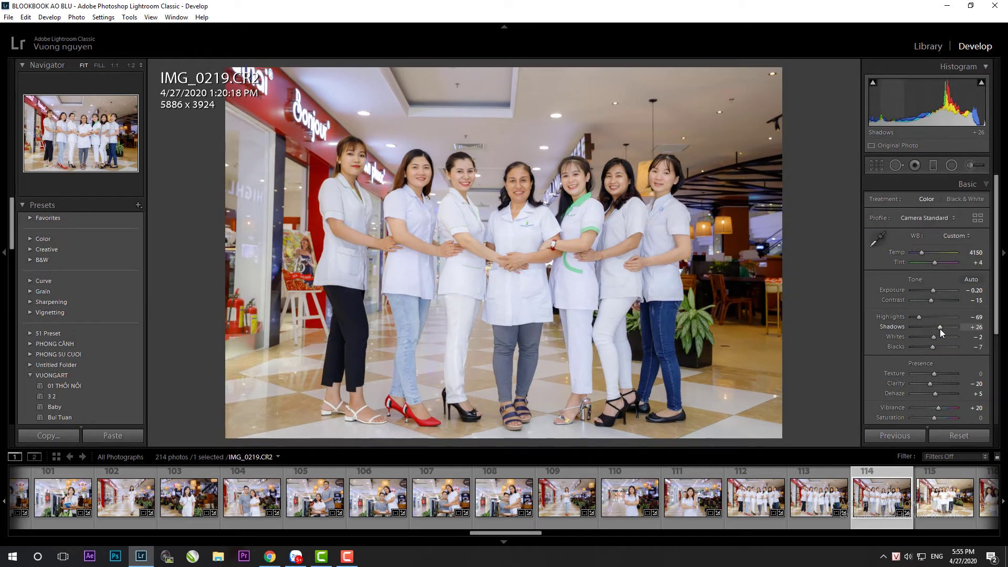
Rotate IMG_0222 slightly to level it
scroll(645, 511, down, 5)
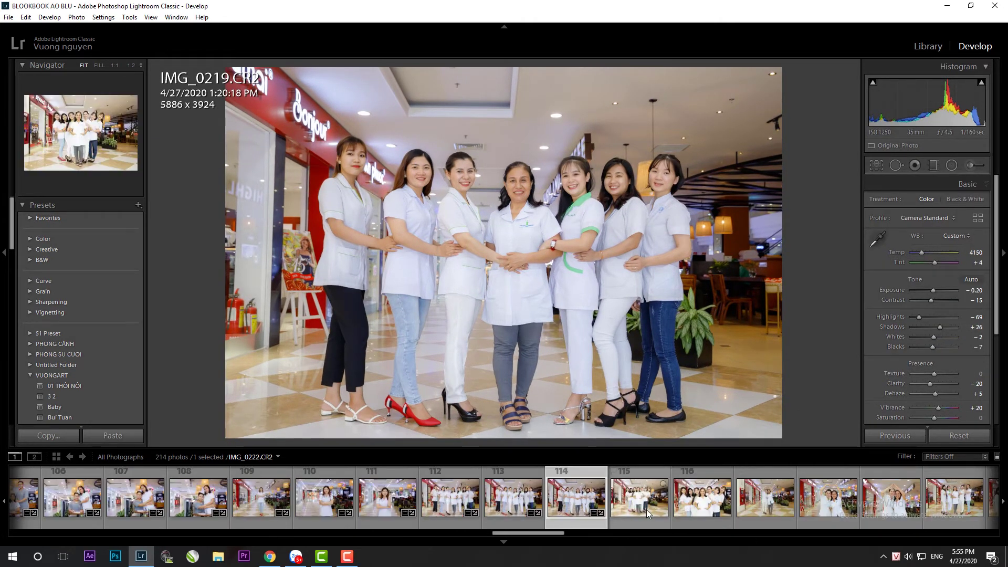
click(647, 513)
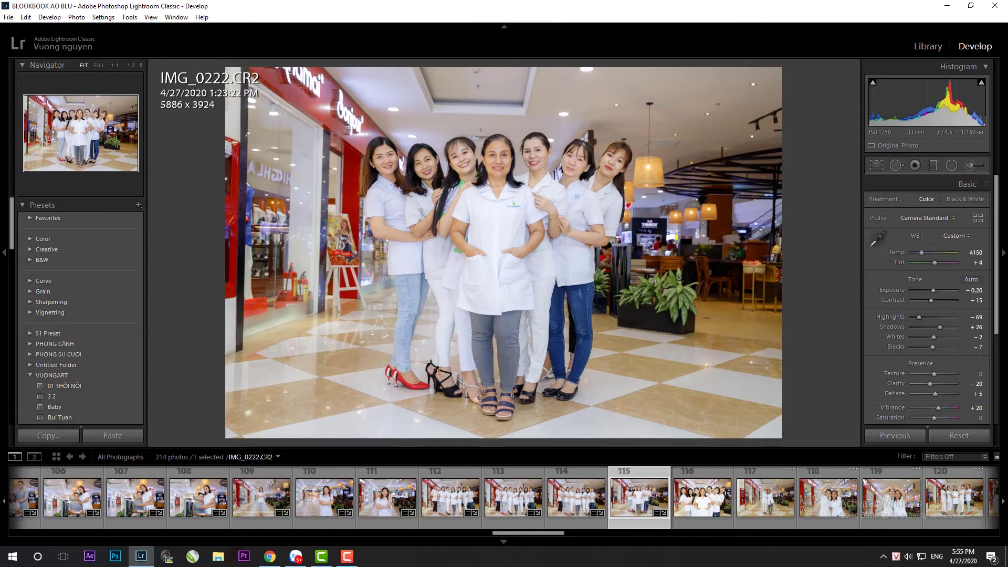
key(r)
mouse_move(776, 70)
mouse_down()
mouse_move(757, 81)
mouse_move(759, 99)
mouse_up()
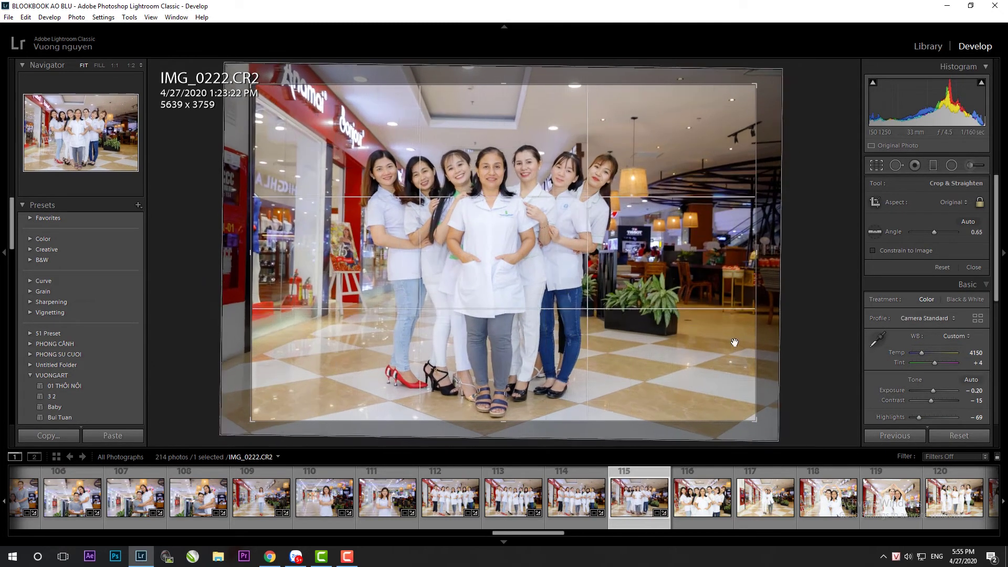
key(Right)
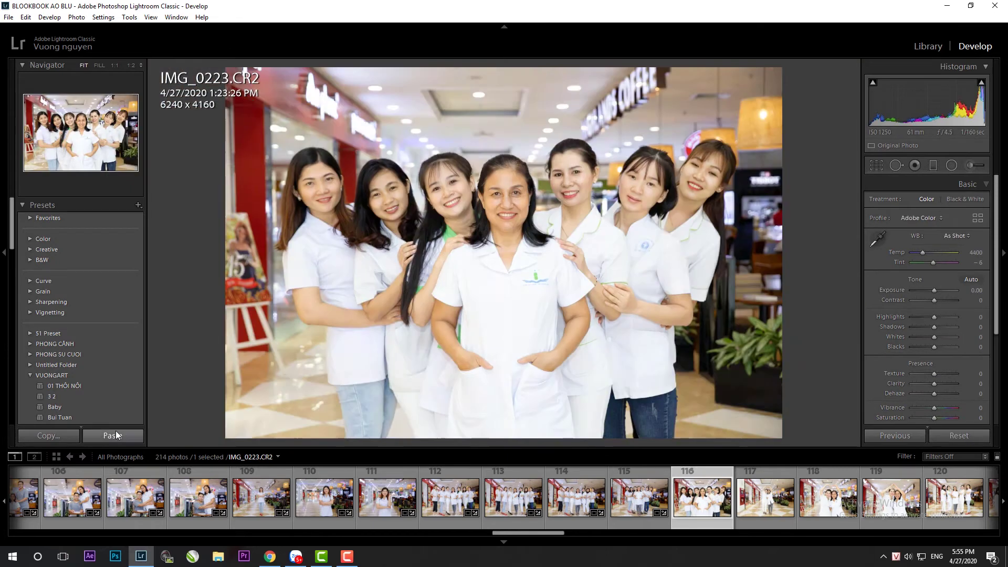
Straighten IMG_0226 and apply crops to IMG_0228 and IMG_0230
key(Right)
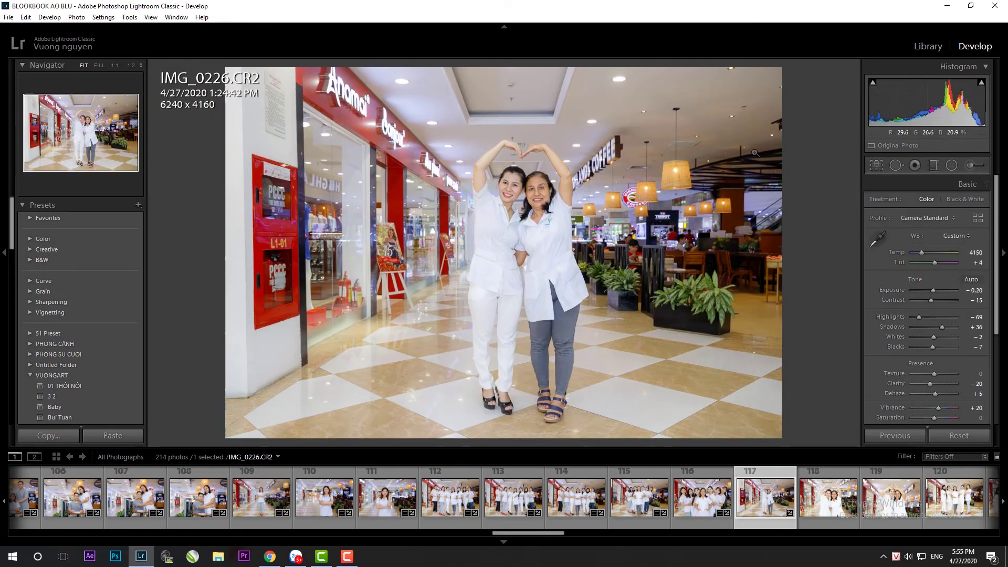
drag(777, 70, 780, 90)
key(Right)
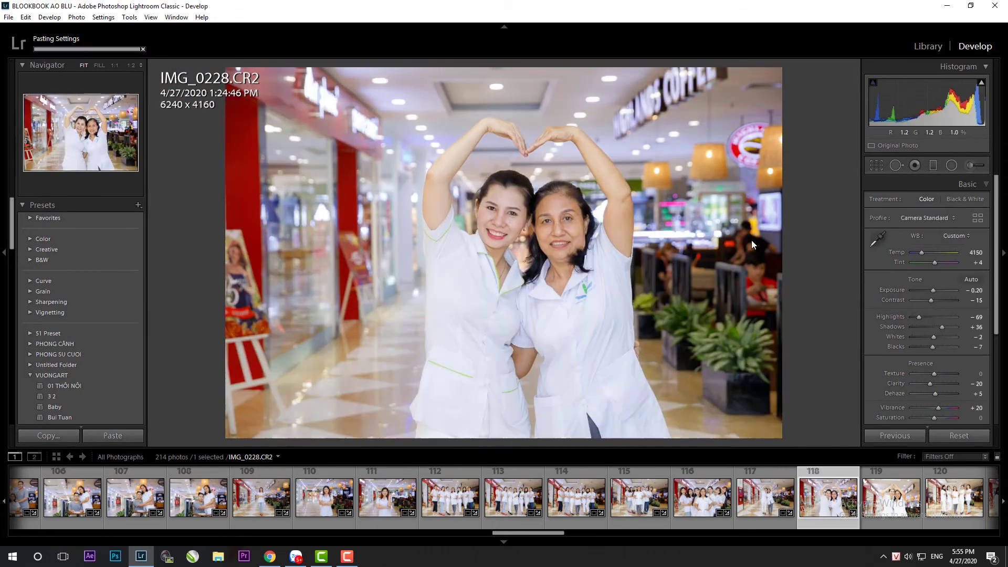
key(Return)
key(Right)
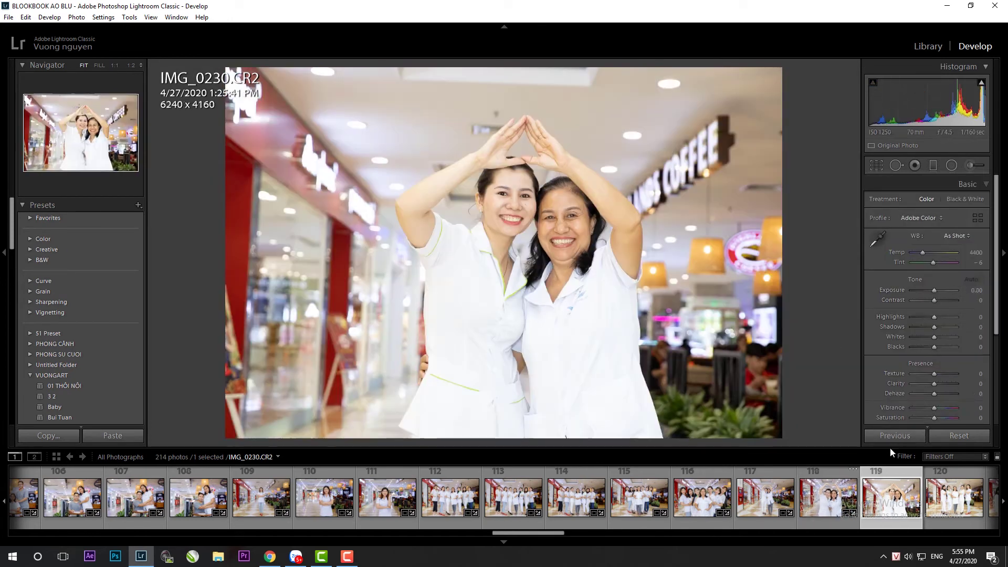
key(r)
key(Return)
scroll(650, 513, down, 3)
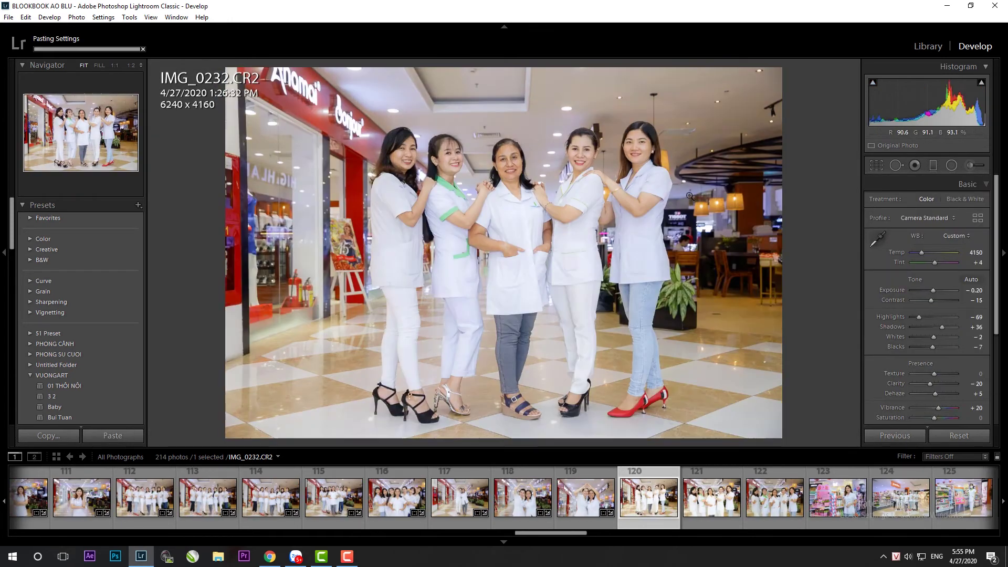
Crop IMG_0232, and reposition and crop IMG_0234
key(r)
key(Return)
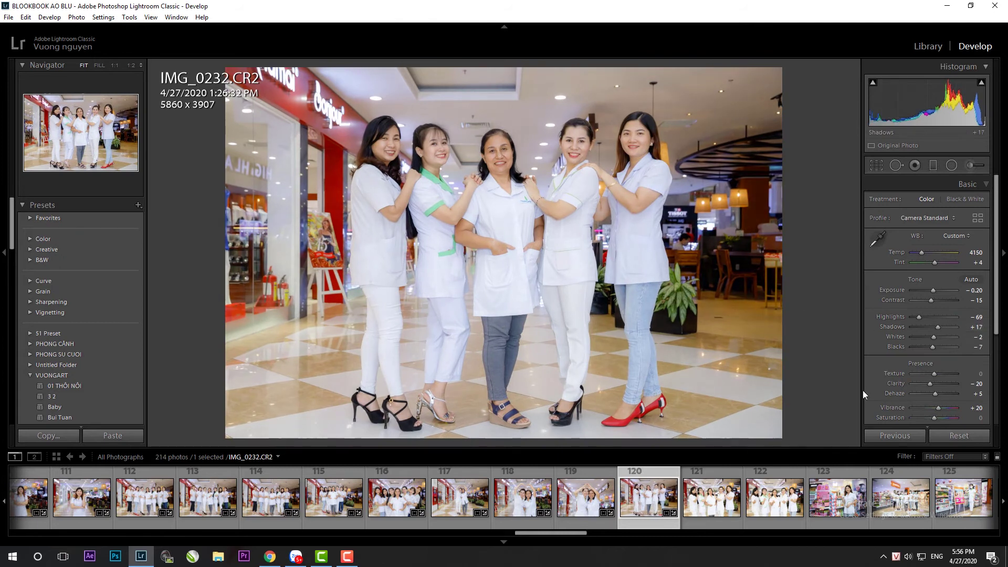
key(Right)
key(r)
drag(701, 155, 712, 142)
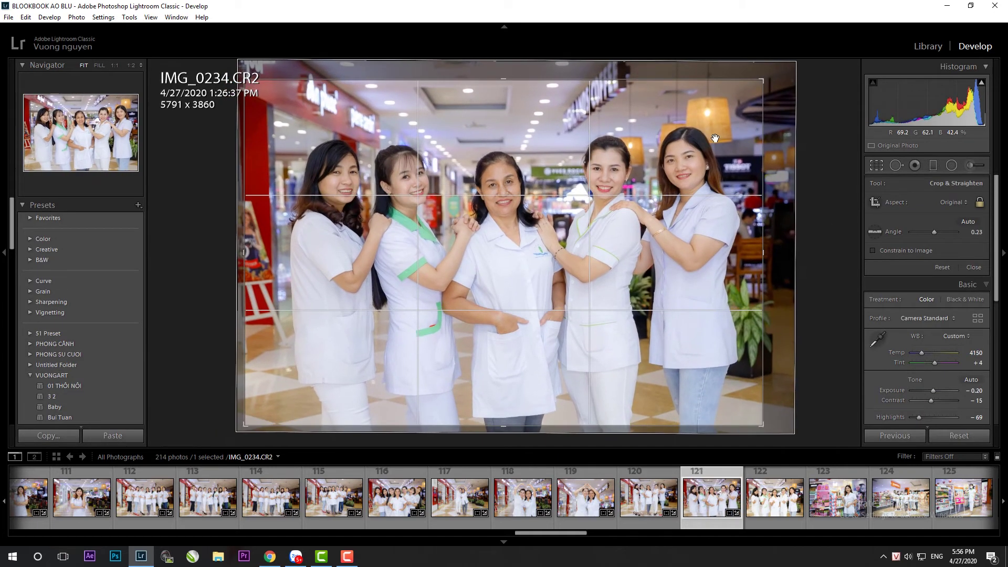
key(Return)
Level and crop IMG_0238, then paste the copied settings onto IMG_0241
click(792, 503)
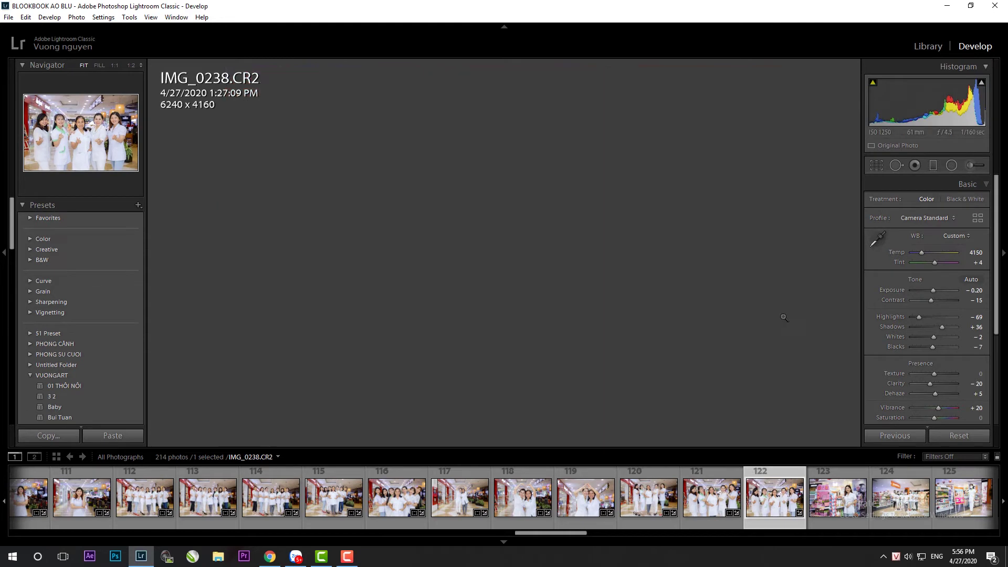
key(r)
drag(816, 276, 827, 277)
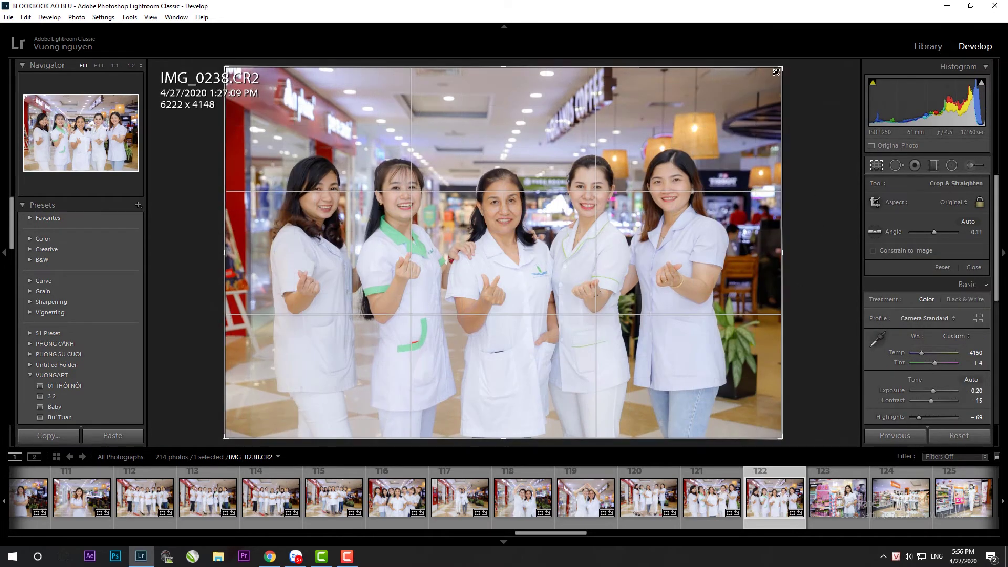
key(Return)
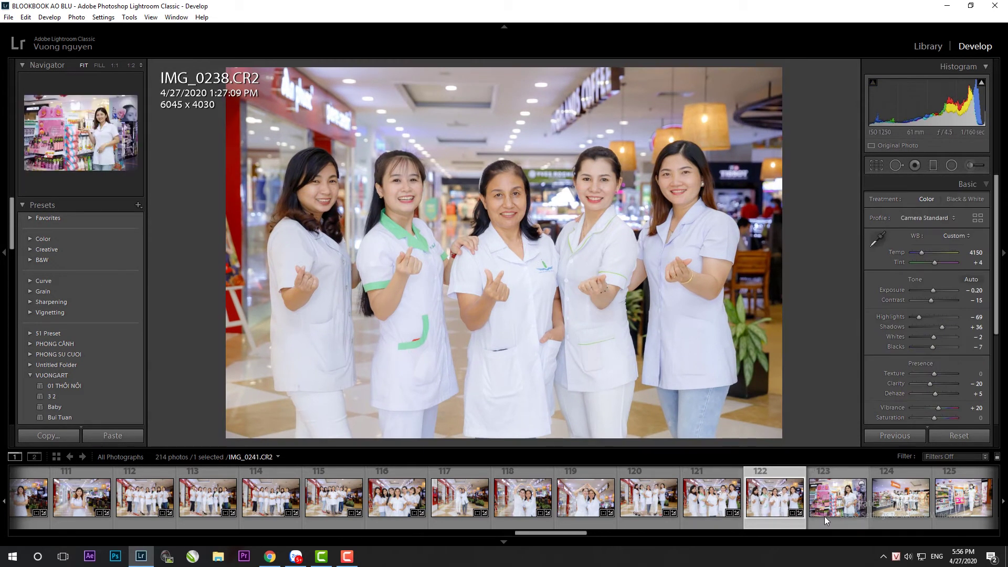
click(824, 515)
key(ctrl+shift+v)
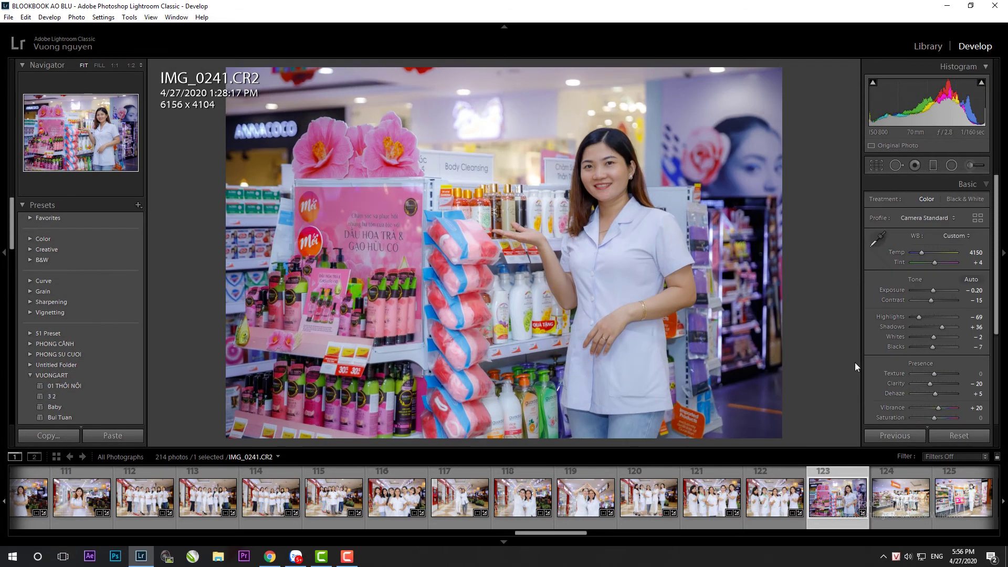
Raise IMG_0241's exposure to +0.20 and ease its highlights to -50
key(Up)
key(Up)
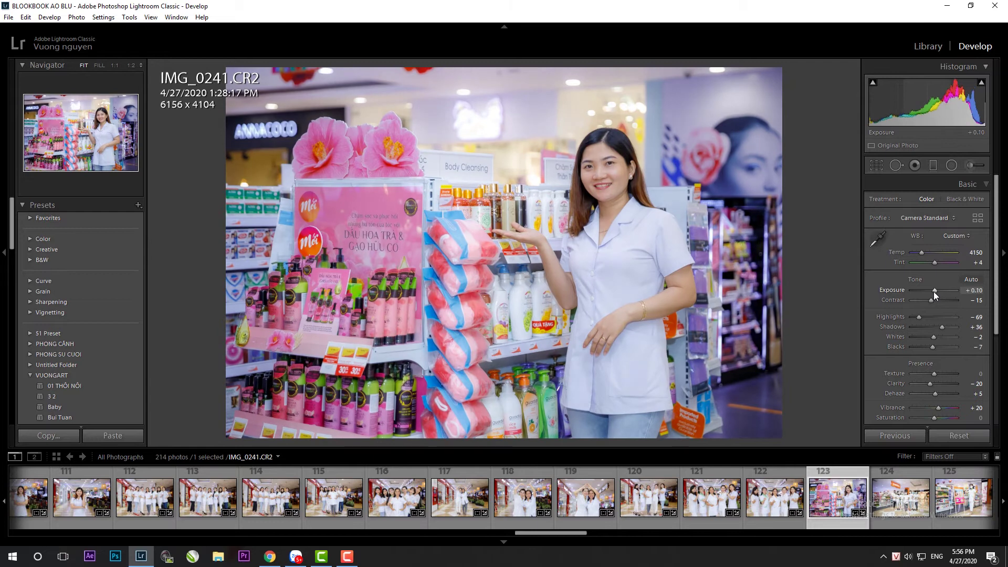
key(Up)
drag(919, 317, 922, 317)
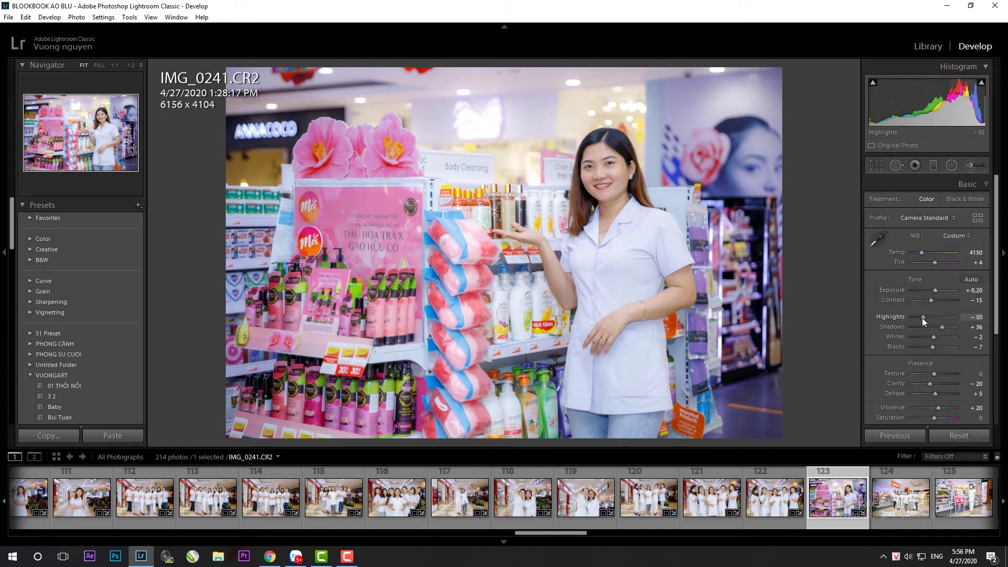
Paste the copied settings onto IMG_0242, level it, and tighten the crop around the nurses
click(892, 498)
click(135, 440)
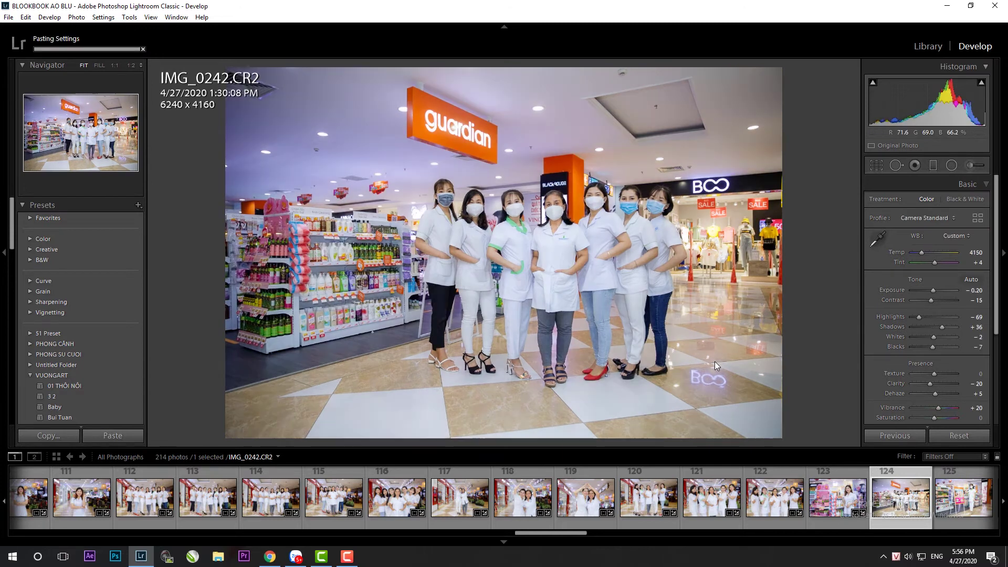
key(r)
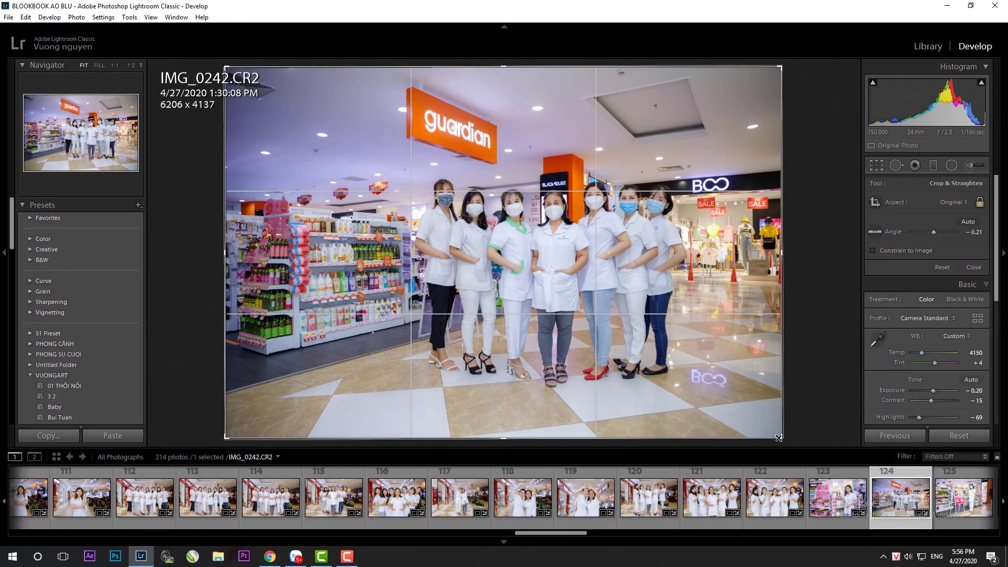
drag(800, 391, 802, 388)
drag(766, 75, 755, 84)
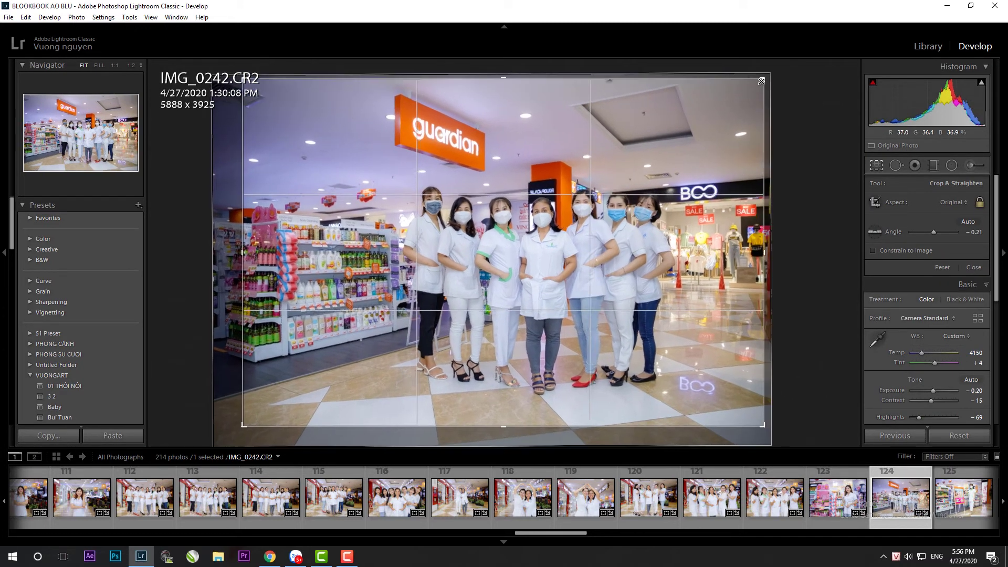
key(Return)
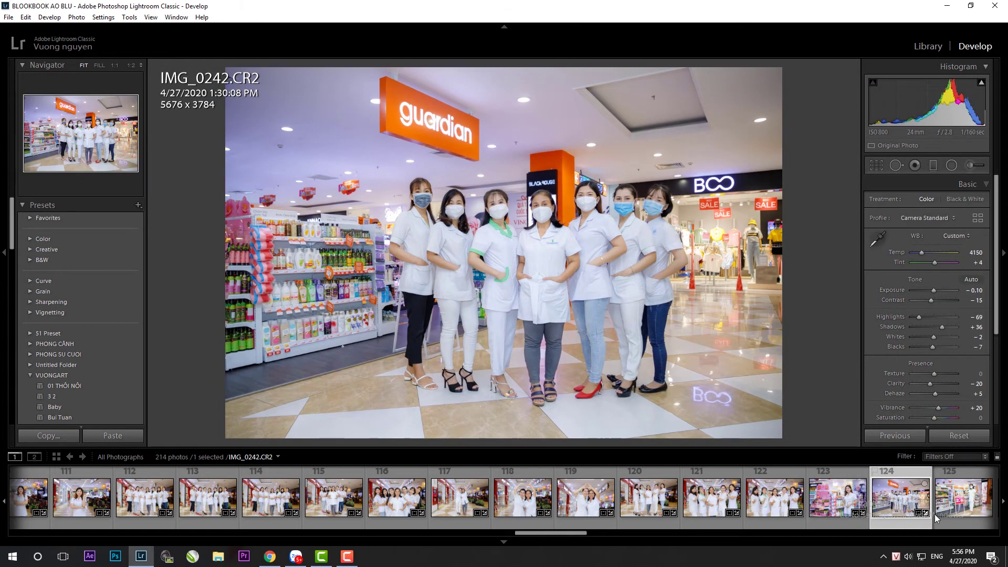
Paste settings onto IMG_0245, straighten and trim it; set shadows +14, highlights -71
click(960, 499)
click(126, 435)
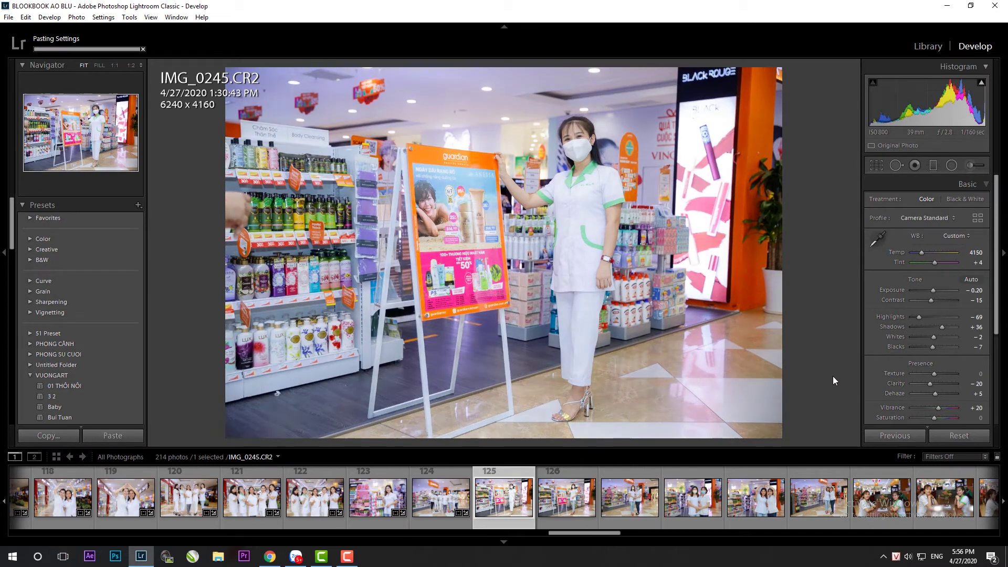
key(r)
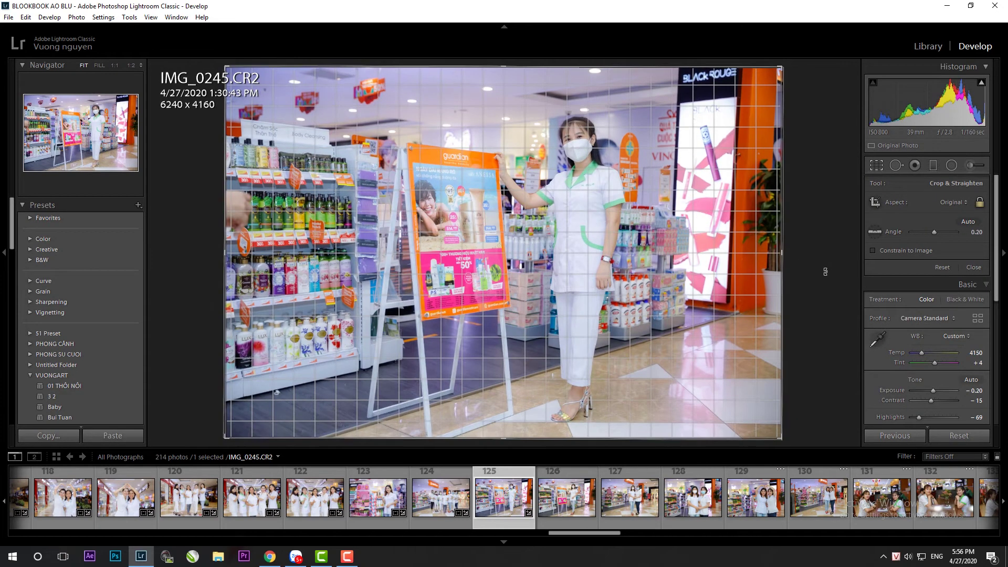
drag(825, 272, 823, 278)
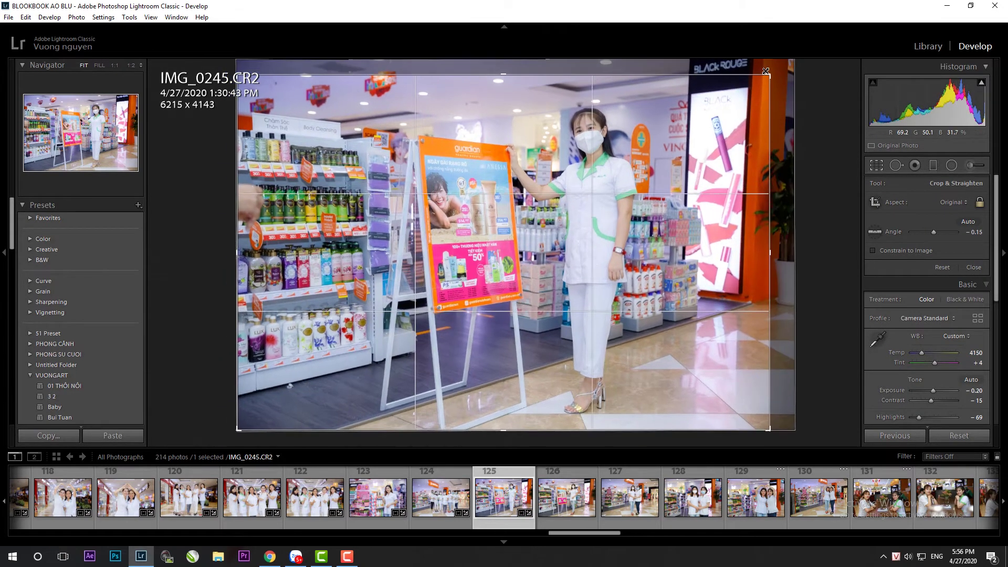
drag(767, 71, 715, 112)
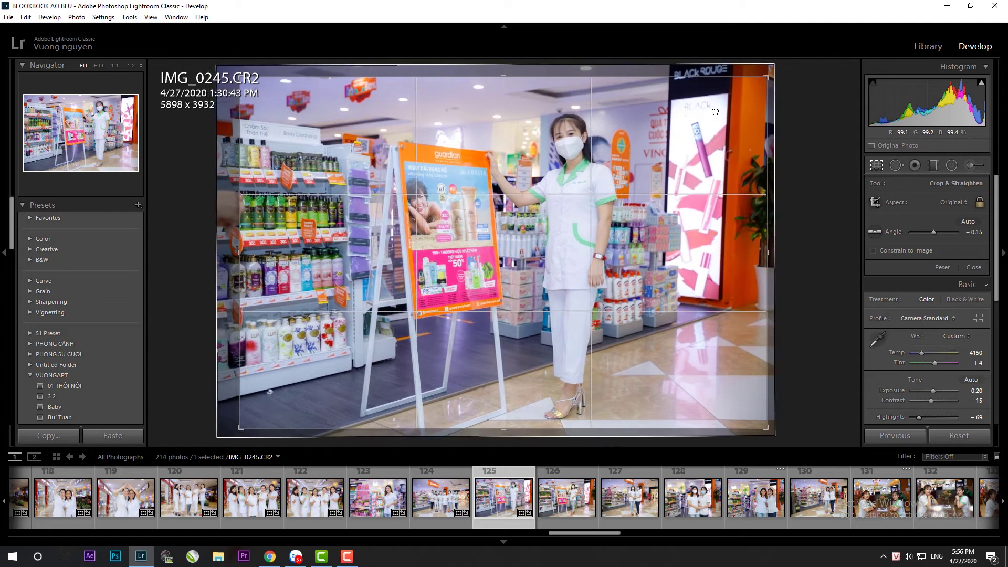
key(Return)
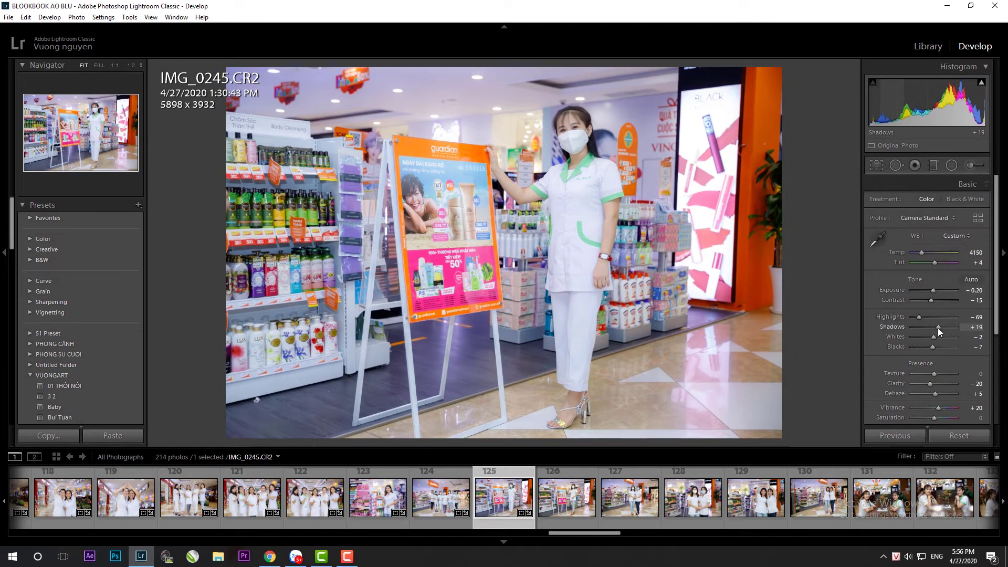
drag(937, 327, 937, 327)
drag(918, 317, 916, 317)
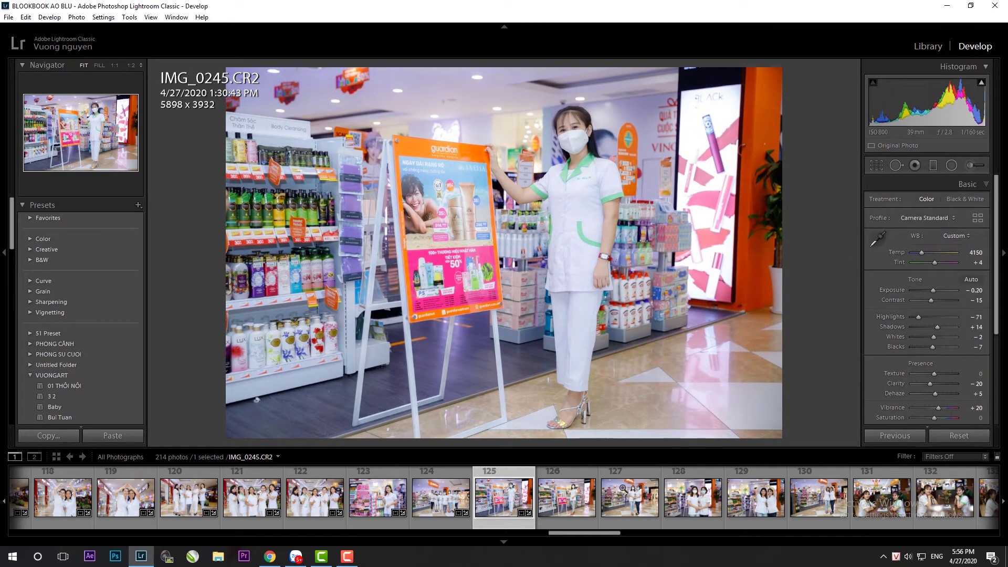
Paste the copied settings onto IMG_0246, then level it and tighten its crop
click(553, 511)
click(129, 437)
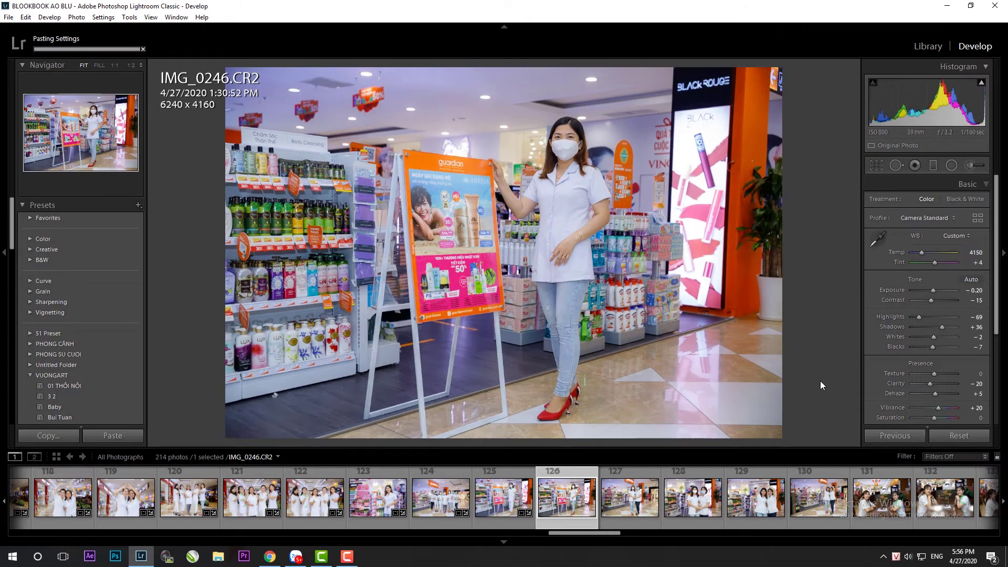
key(r)
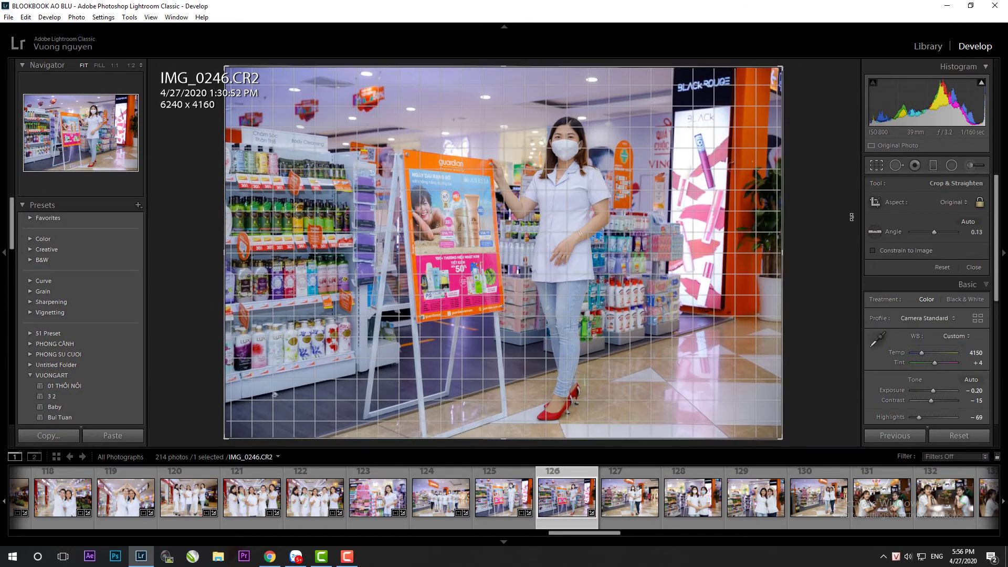
mouse_move(779, 68)
mouse_down()
mouse_move(727, 99)
mouse_move(829, 347)
mouse_up()
key(Return)
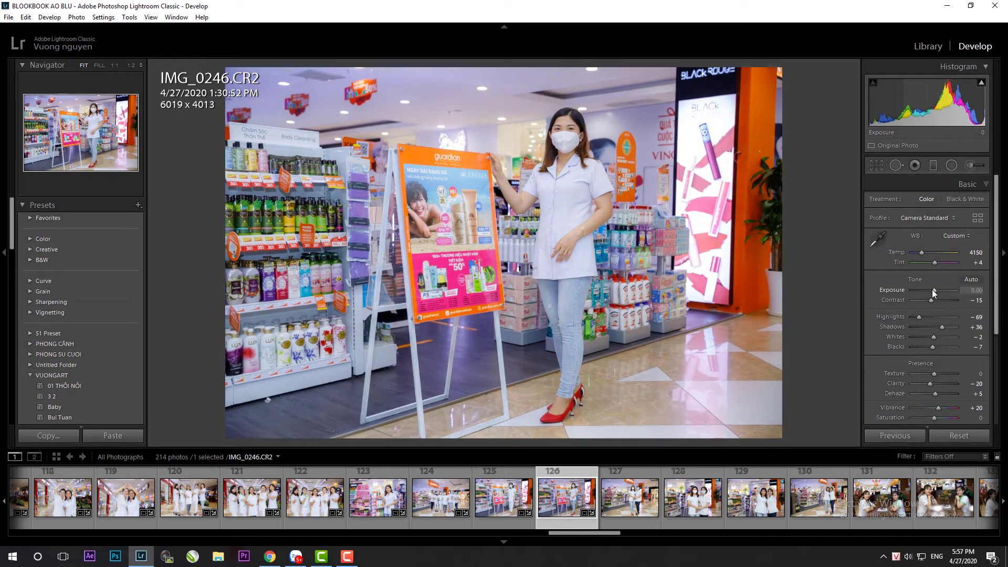
Rotate IMG_0248 to level the floor and brighten its exposure to +0.10
key(Right)
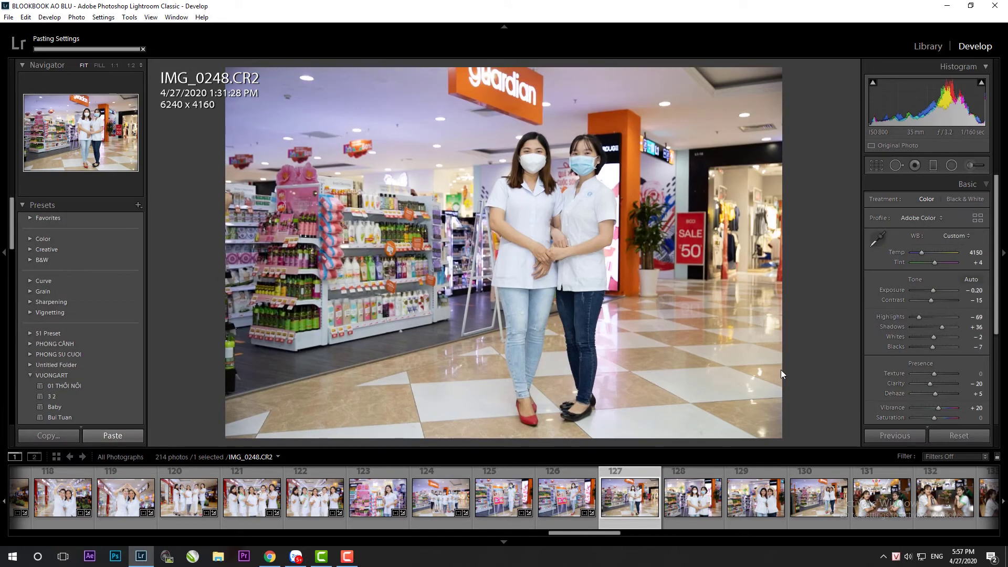
key(r)
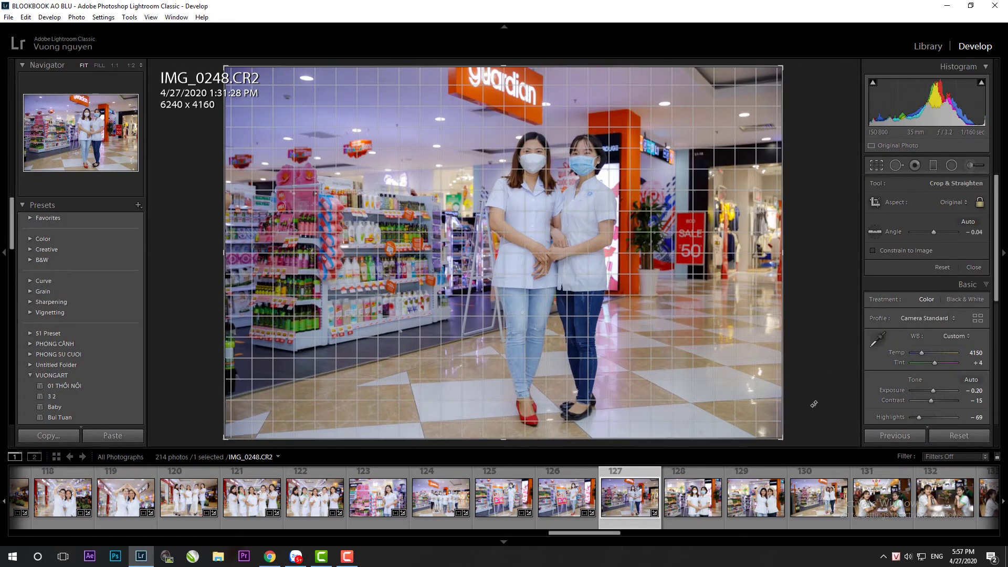
drag(813, 404, 810, 327)
key(Return)
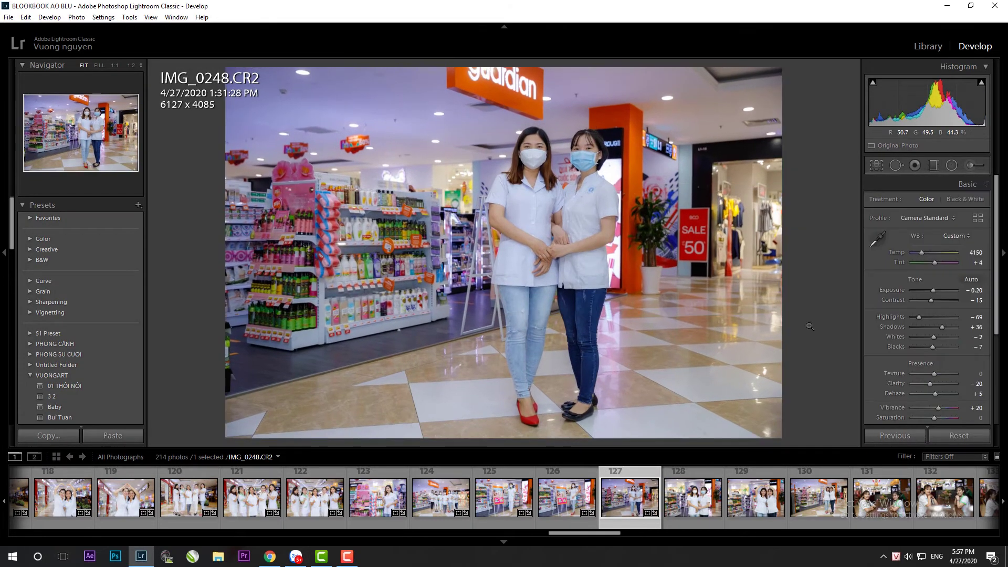
click(934, 291)
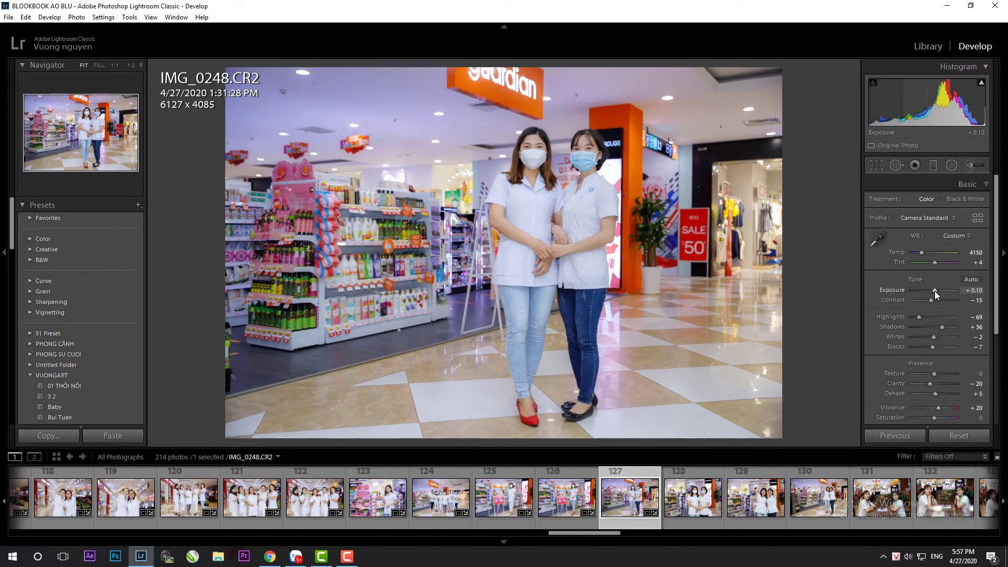
click(574, 498)
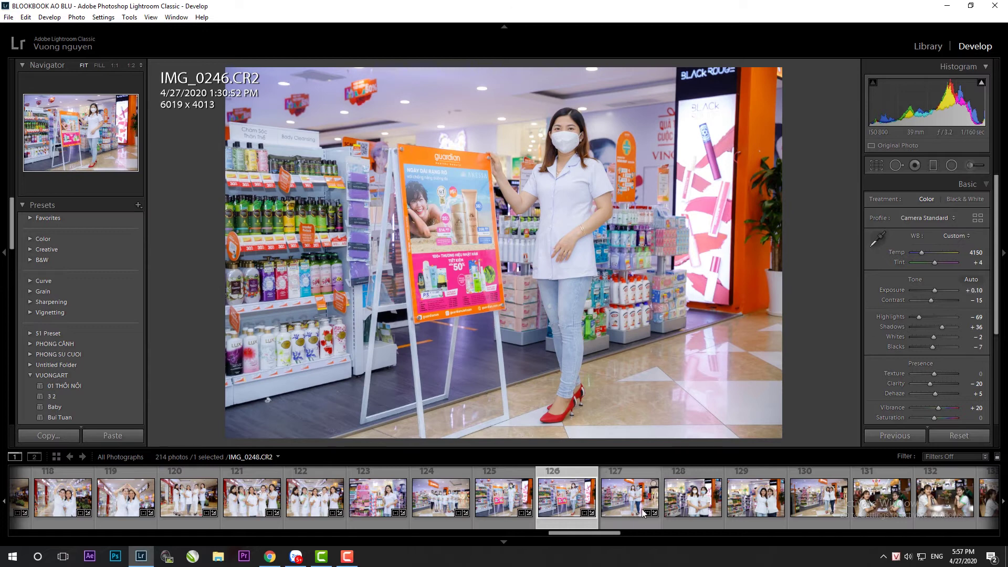
Raise IMG_0249's exposure to +0.20 and reduce its shadows; lift the shadows on IMG_0250
key(Right)
key(Right)
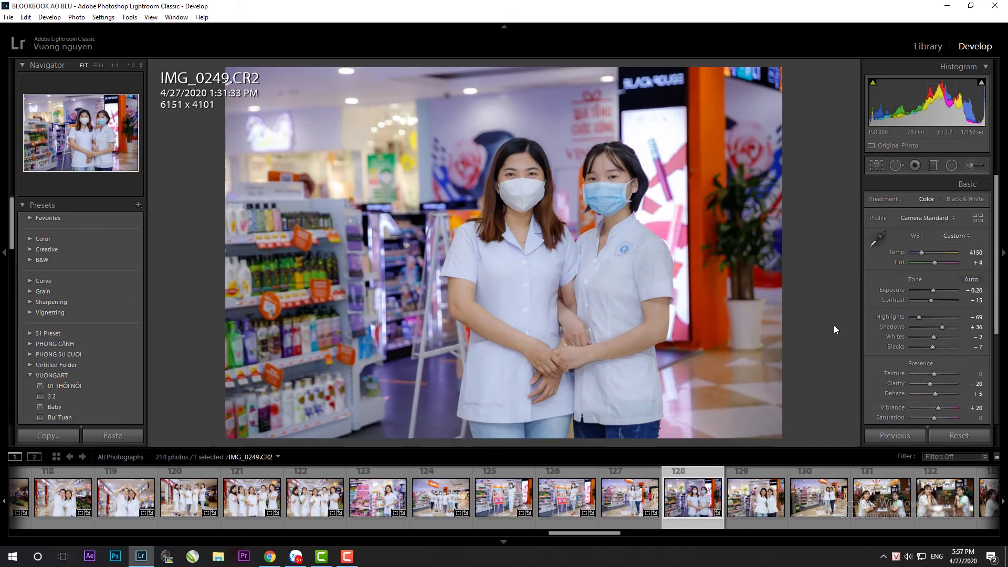
drag(927, 292, 933, 292)
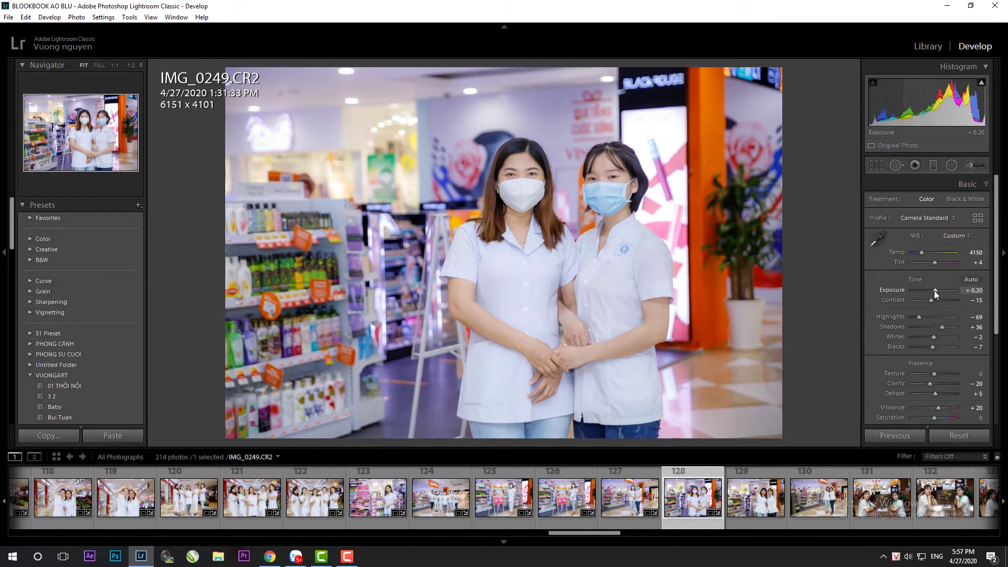
drag(942, 332, 941, 329)
key(Right)
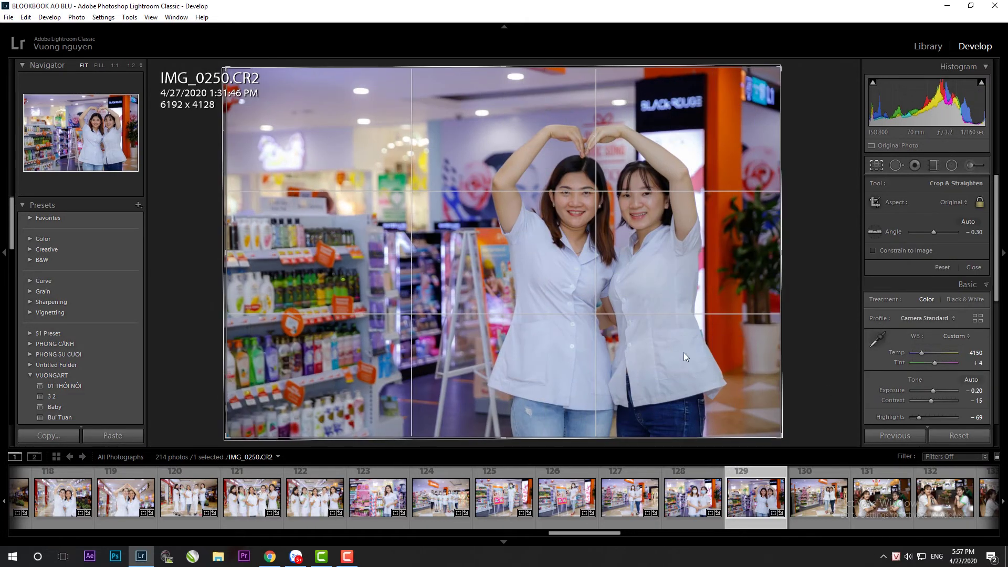
scroll(932, 291, up, 2)
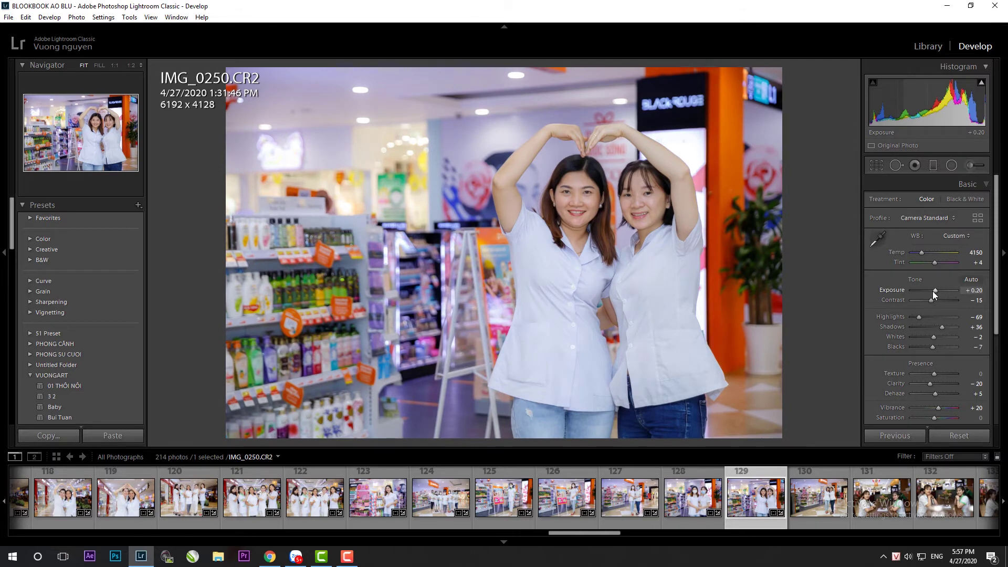
scroll(932, 291, down, 1)
drag(941, 326, 947, 326)
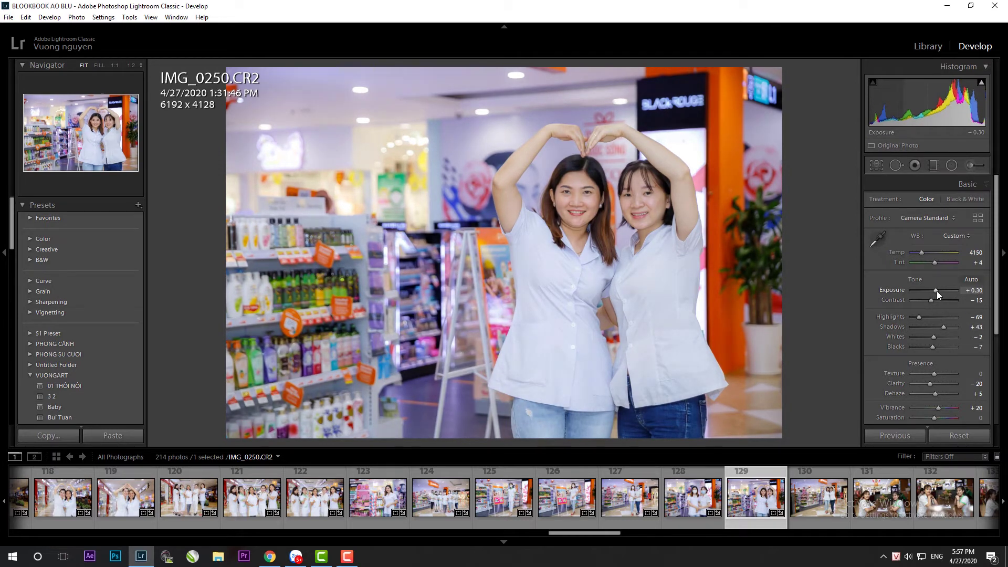
Level and tighten the crop on IMG_0252 and brighten its exposure to +0.30
click(823, 501)
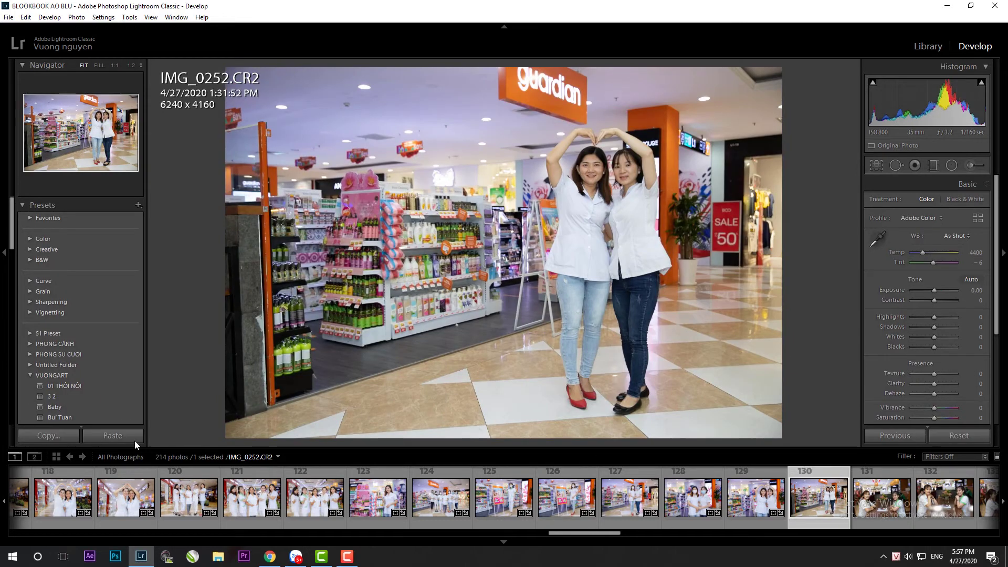
key(r)
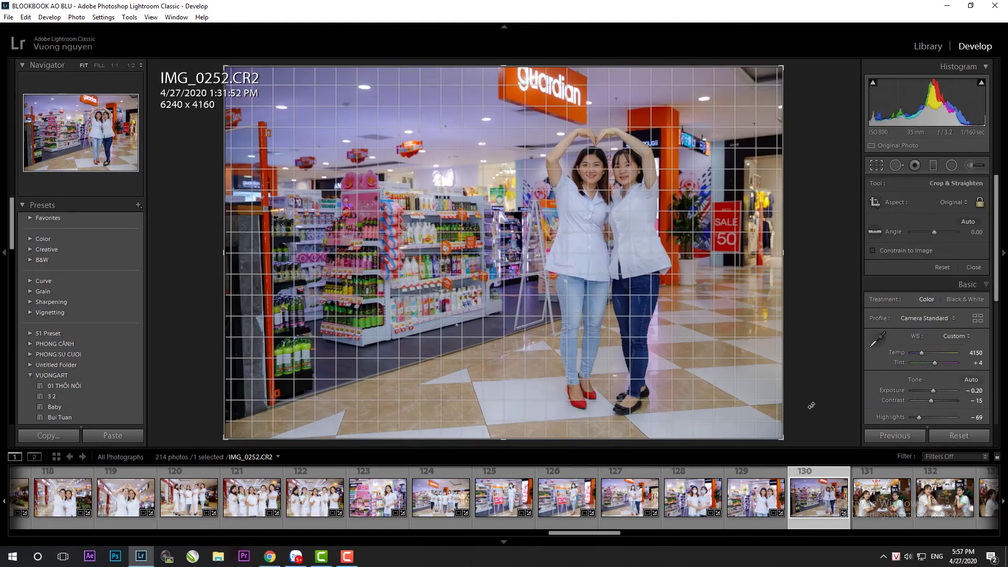
drag(779, 434, 687, 402)
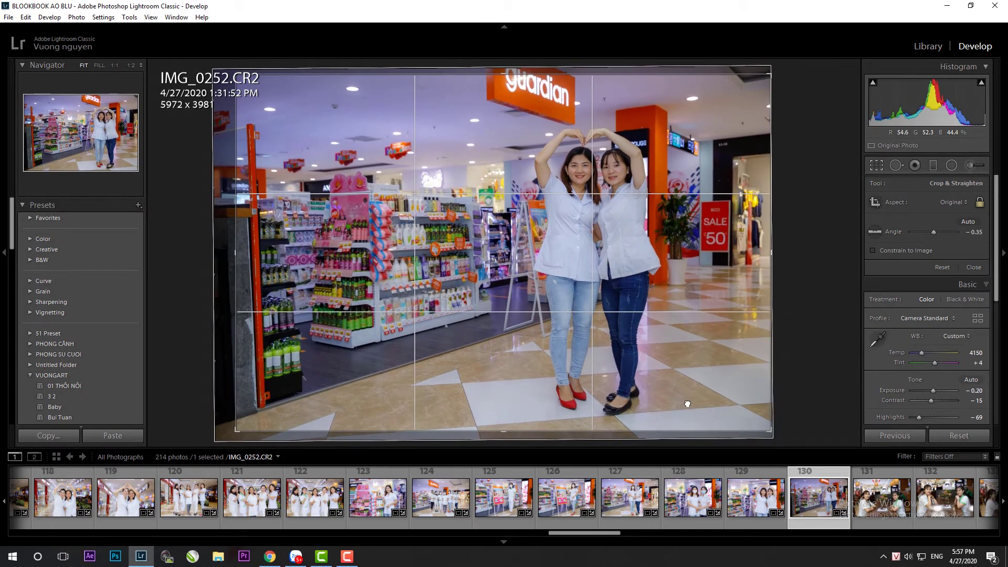
key(Return)
drag(932, 292, 934, 292)
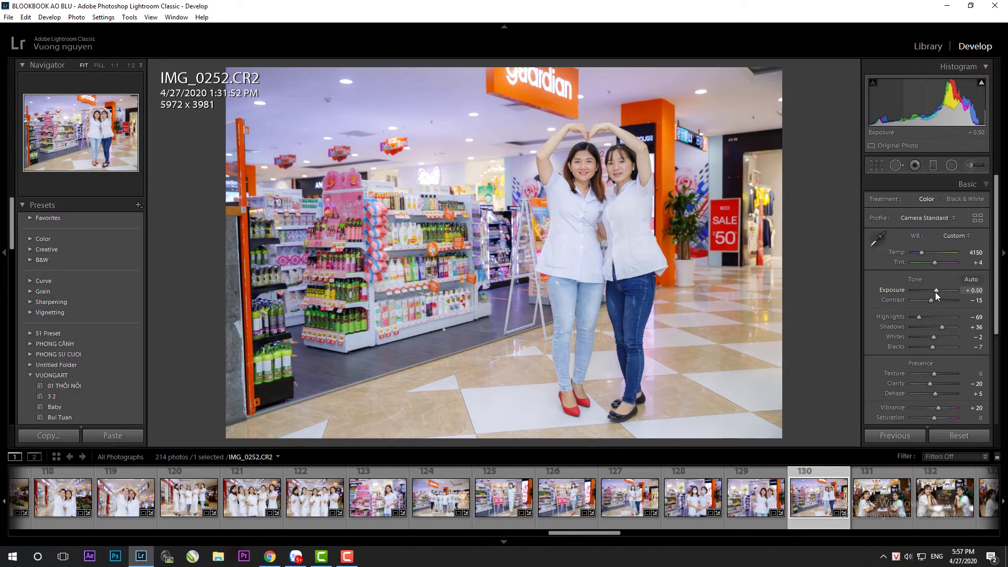
click(882, 496)
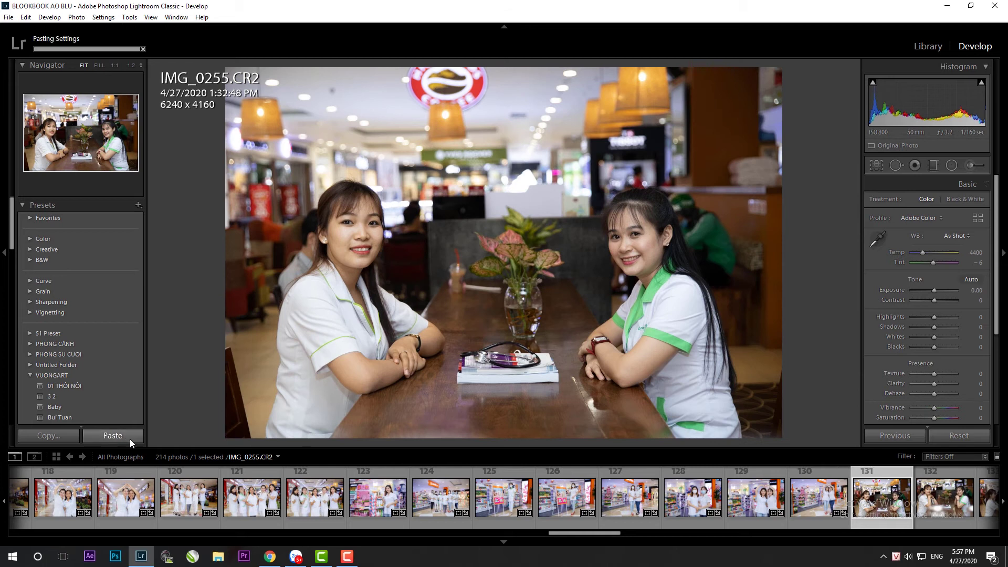
Level IMG_0255 slightly and reposition it within the crop
key(r)
drag(827, 269, 830, 281)
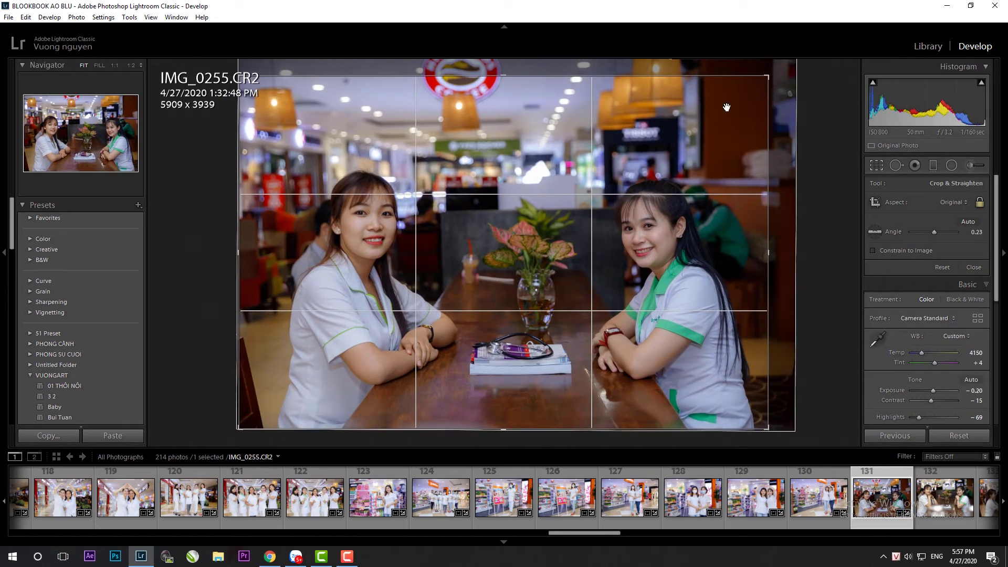
drag(727, 108, 718, 107)
key(Return)
scroll(930, 294, up, 4)
scroll(930, 294, up, 1)
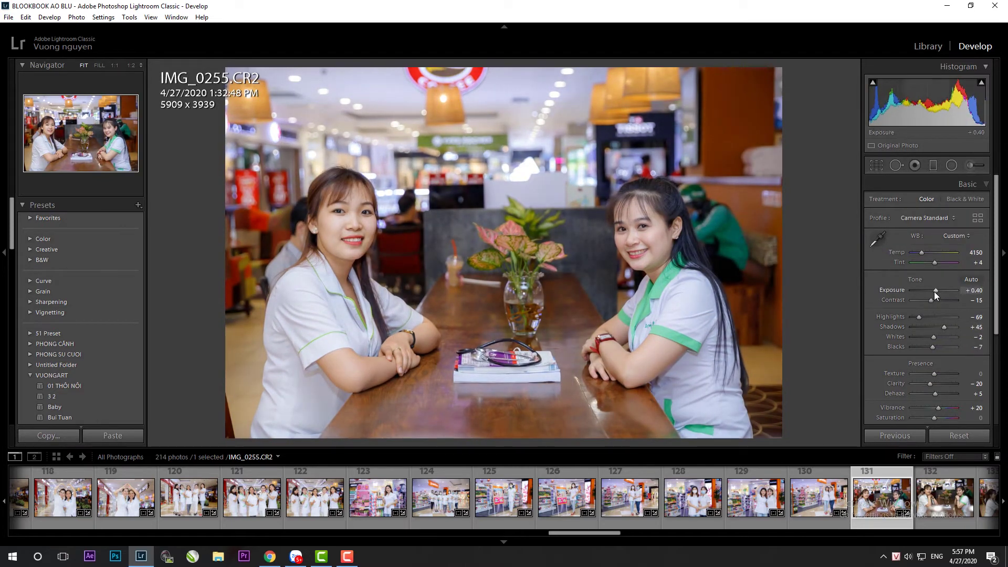
scroll(934, 291, up, 1)
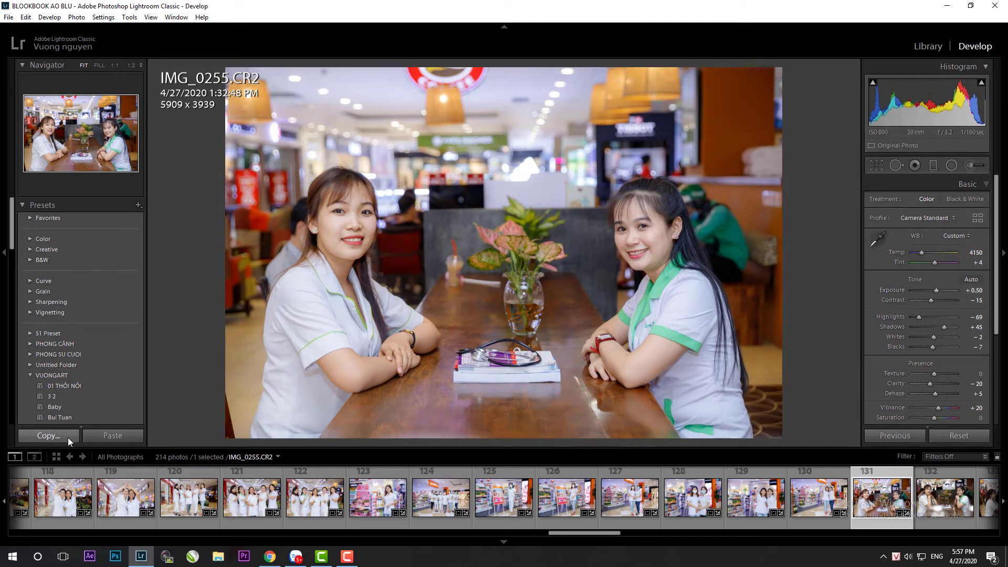
Paste the copied settings onto IMG_0257, undo its crop change, and set exposure to +0.40
click(926, 498)
key(ctrl+shift+v)
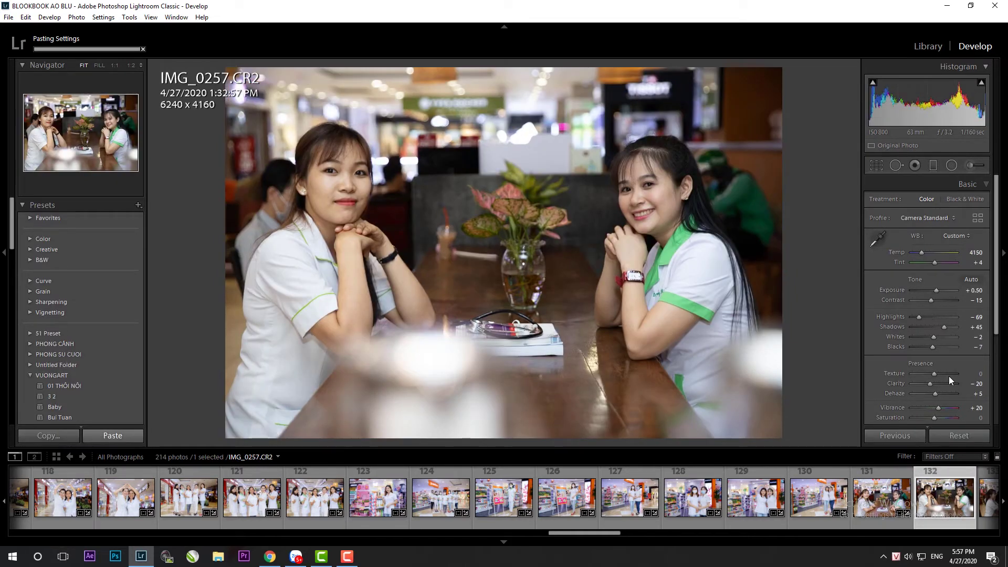
key(r)
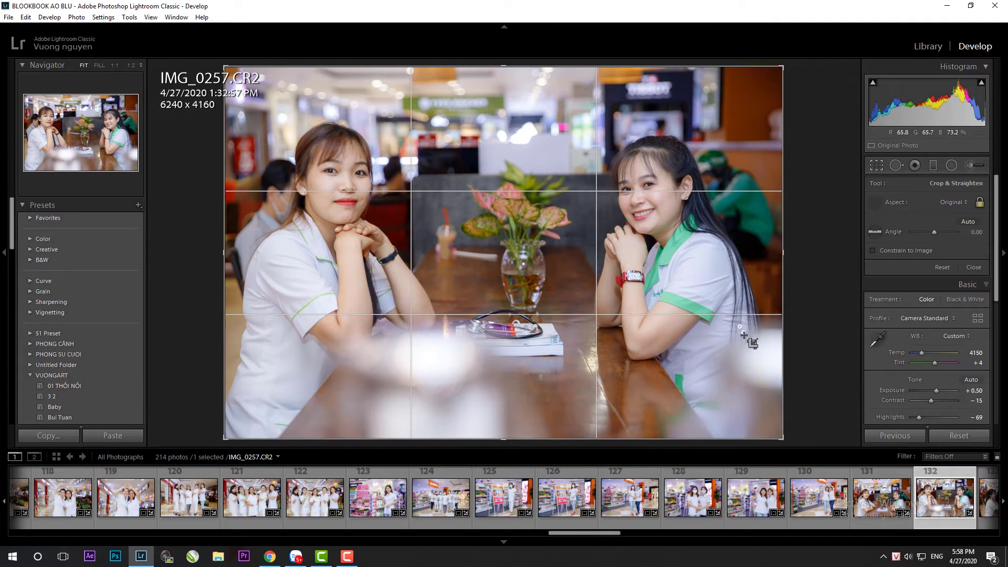
key(ctrl+z)
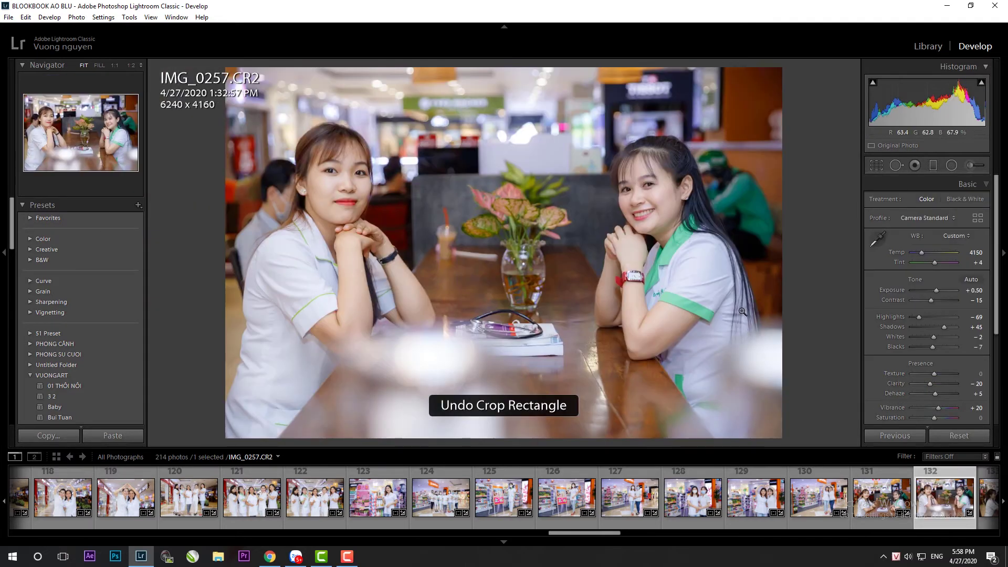
click(934, 289)
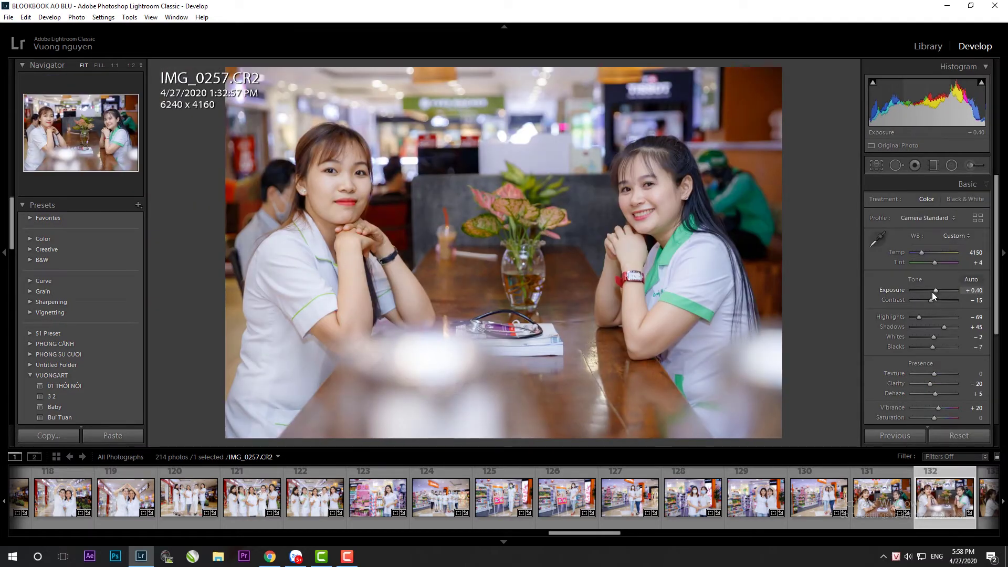
scroll(591, 492, down, 5)
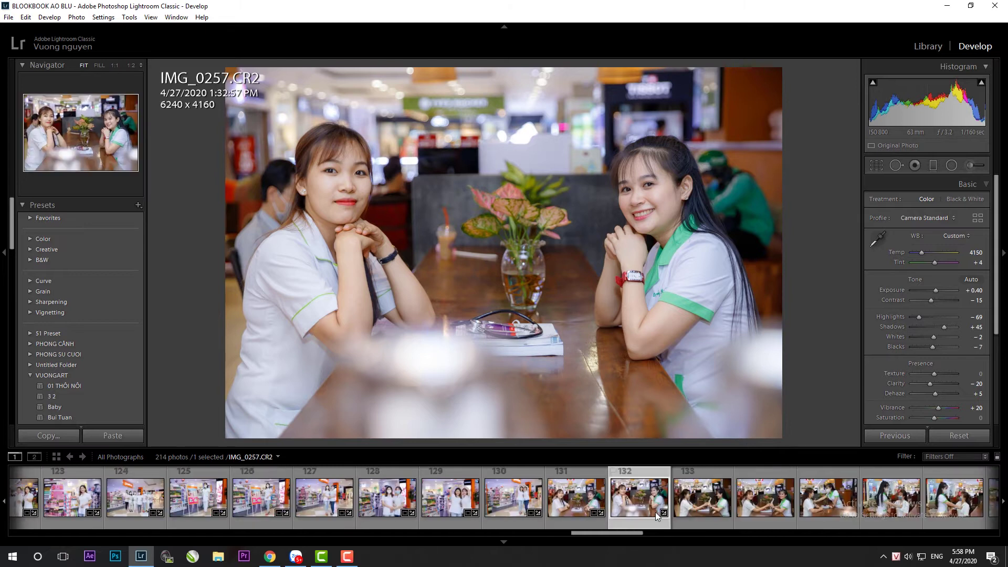
Level the tilt of IMG_0259 and tighten its crop
click(690, 509)
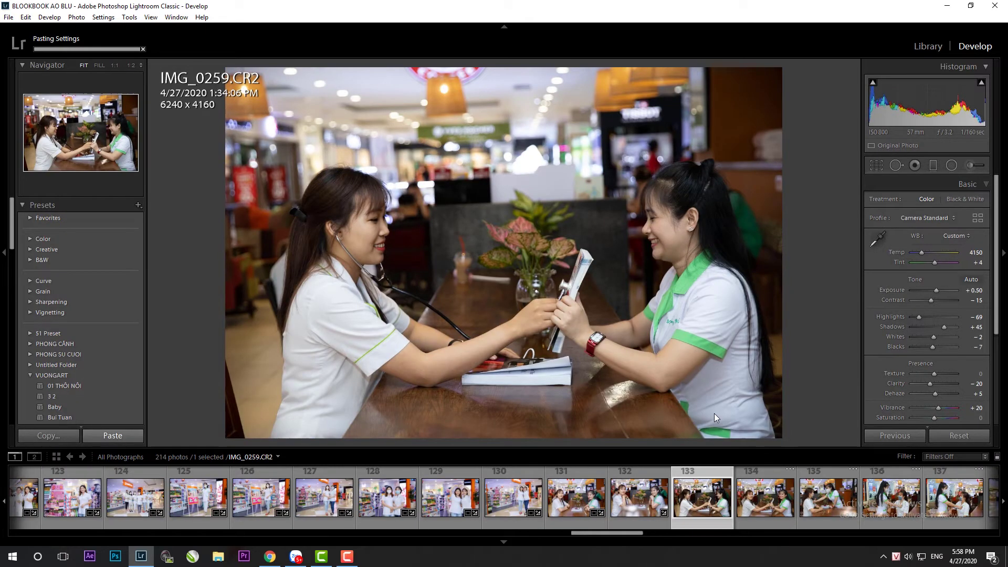
key(r)
drag(806, 275, 806, 274)
drag(241, 67, 798, 161)
key(Return)
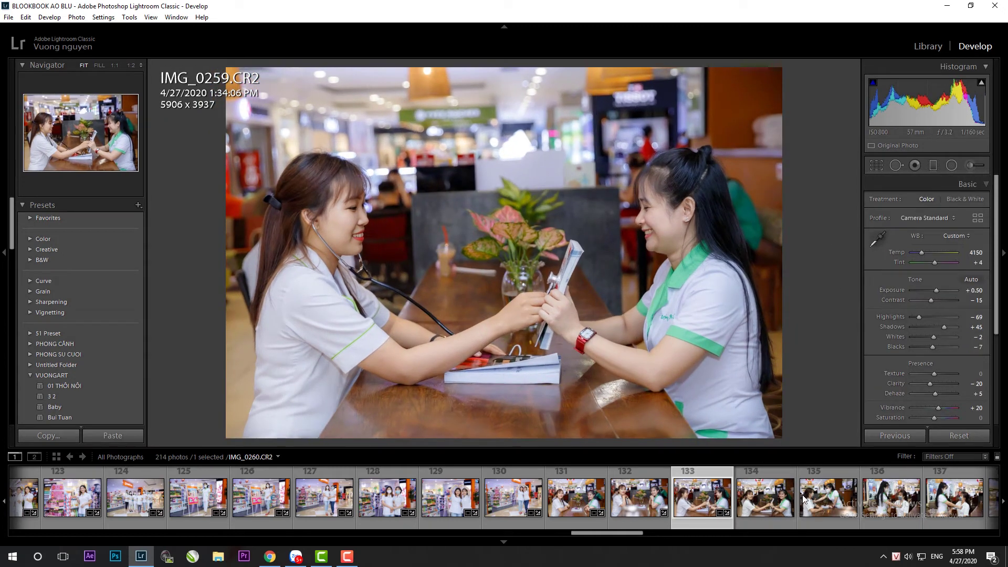
Resize the crop box on IMG_0260 and rotate it to straighten
click(771, 509)
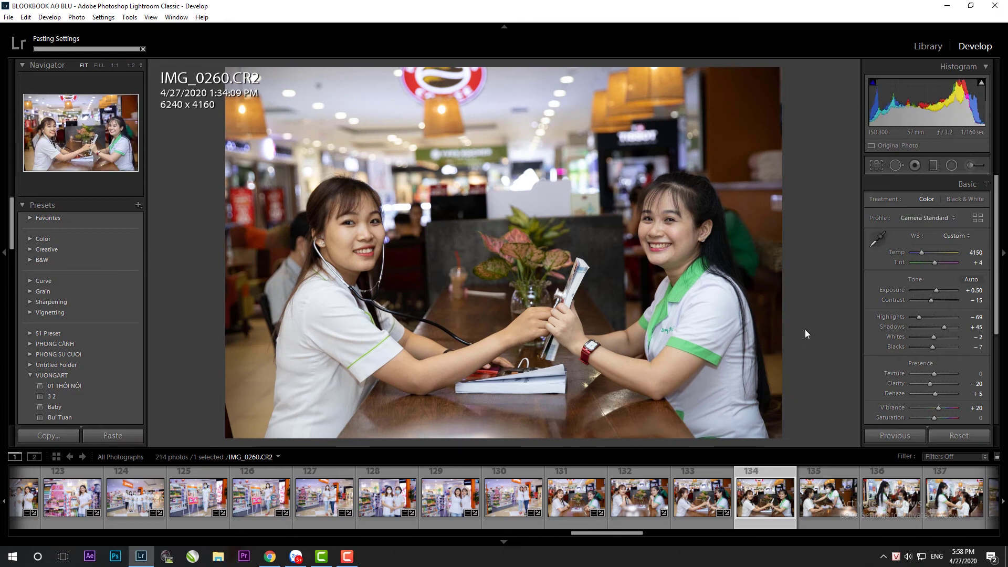
key(r)
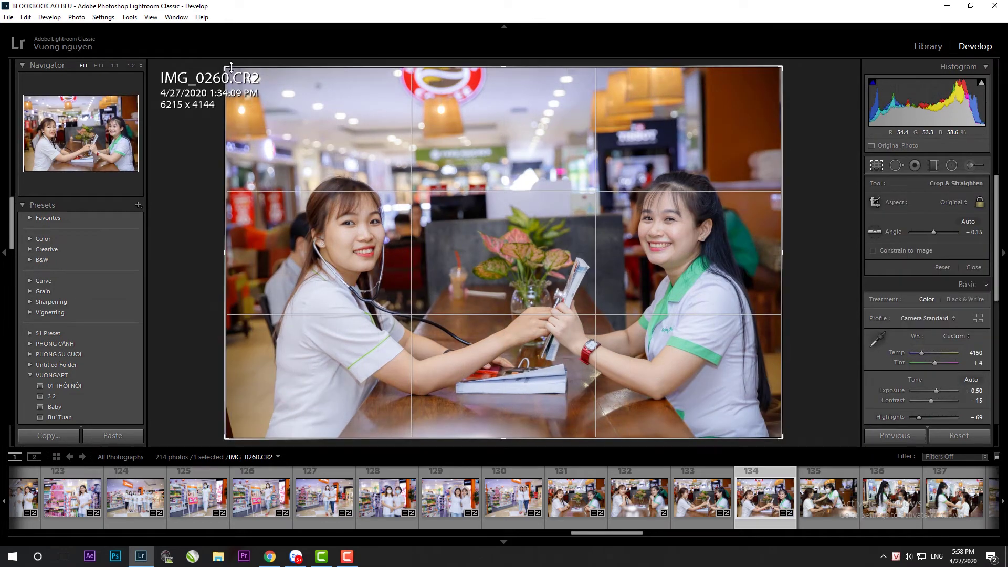
drag(225, 68, 237, 75)
drag(792, 220, 802, 204)
key(Return)
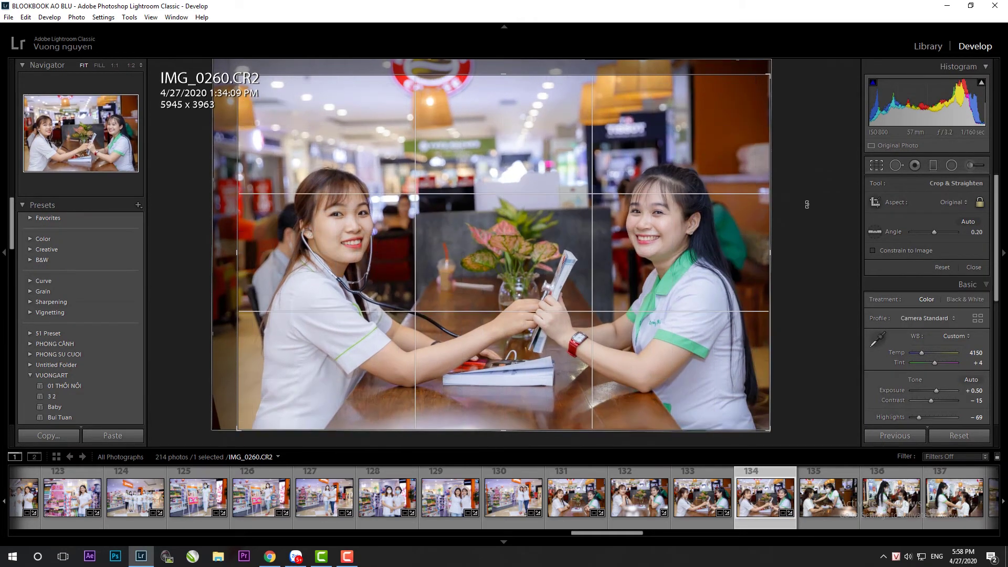
Shrink IMG_0262's crop from the lower right and lower its shadows to +29
key(Right)
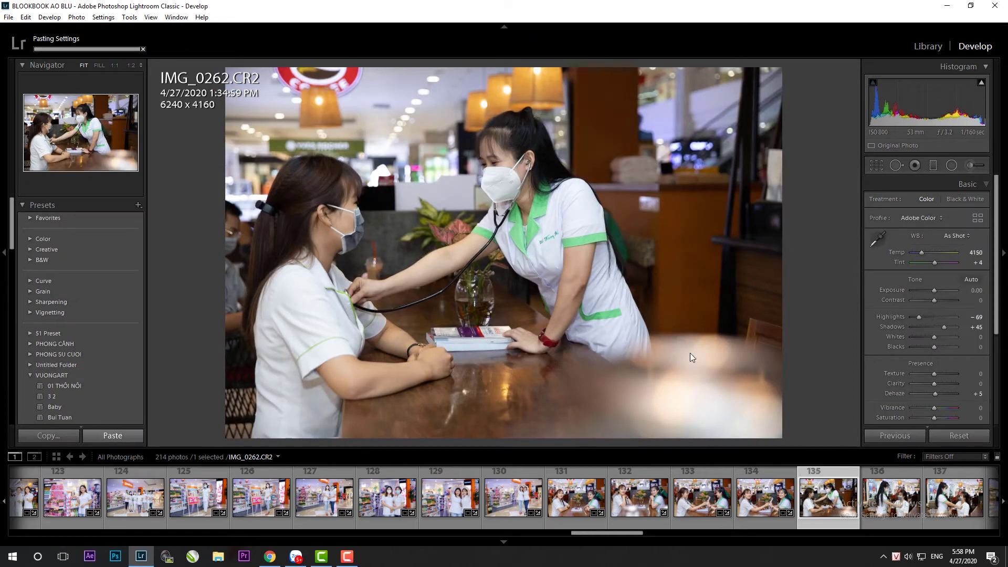
key(r)
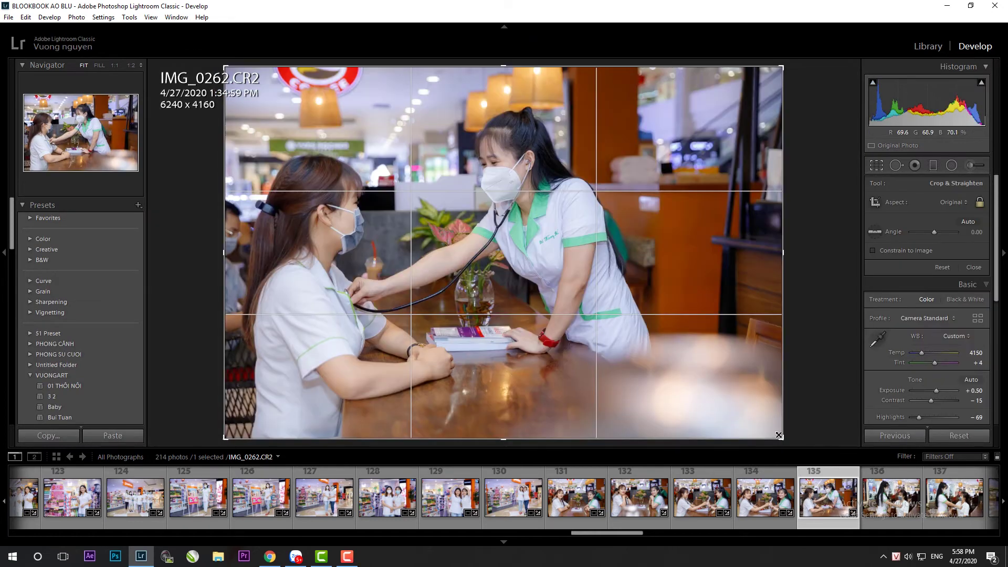
drag(778, 435, 736, 407)
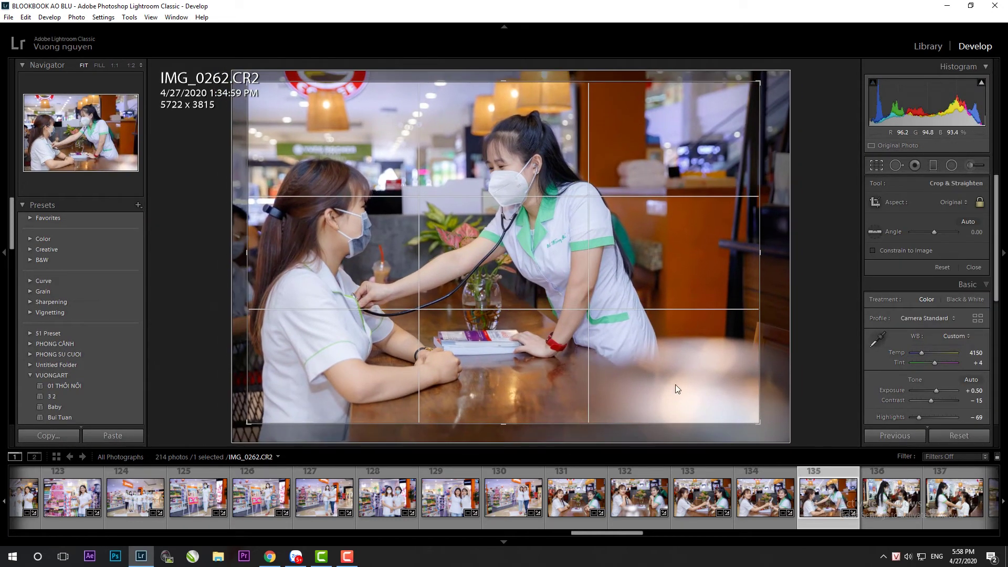
drag(758, 421, 744, 412)
key(Return)
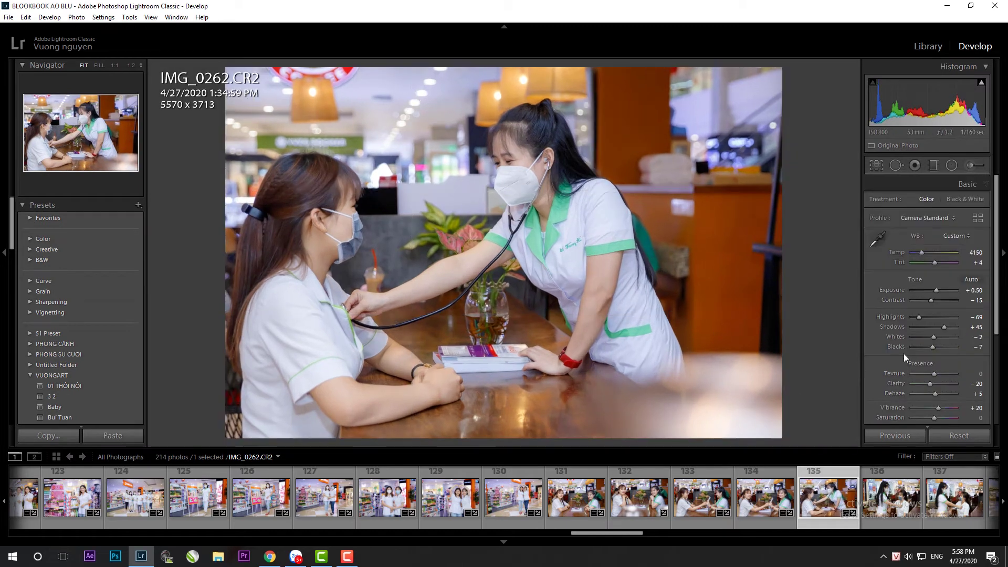
drag(942, 326, 937, 327)
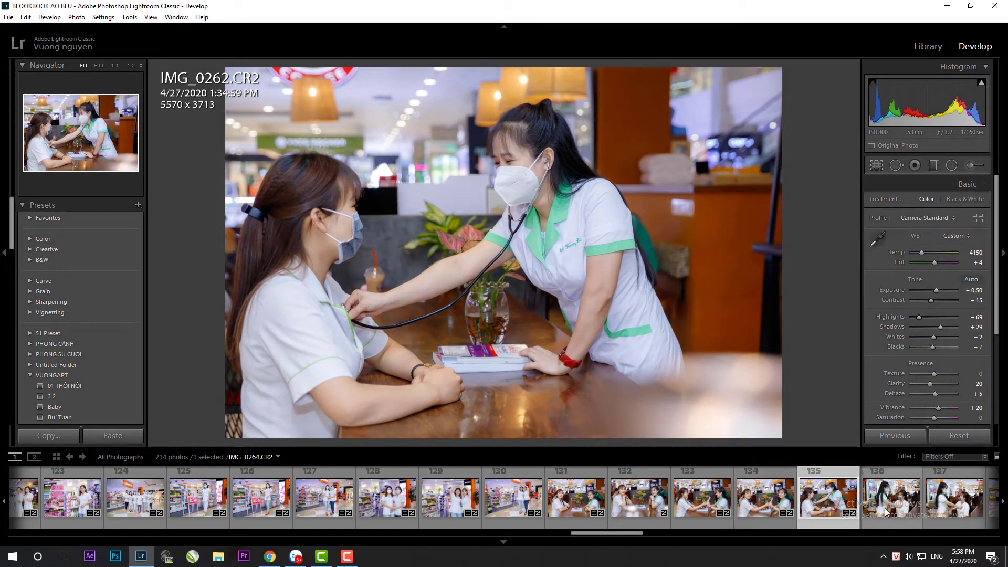
Skip past IMG_0264 and IMG_0267; tighten IMG_0270's crop, reset exposure to 0, shadows +26
click(886, 512)
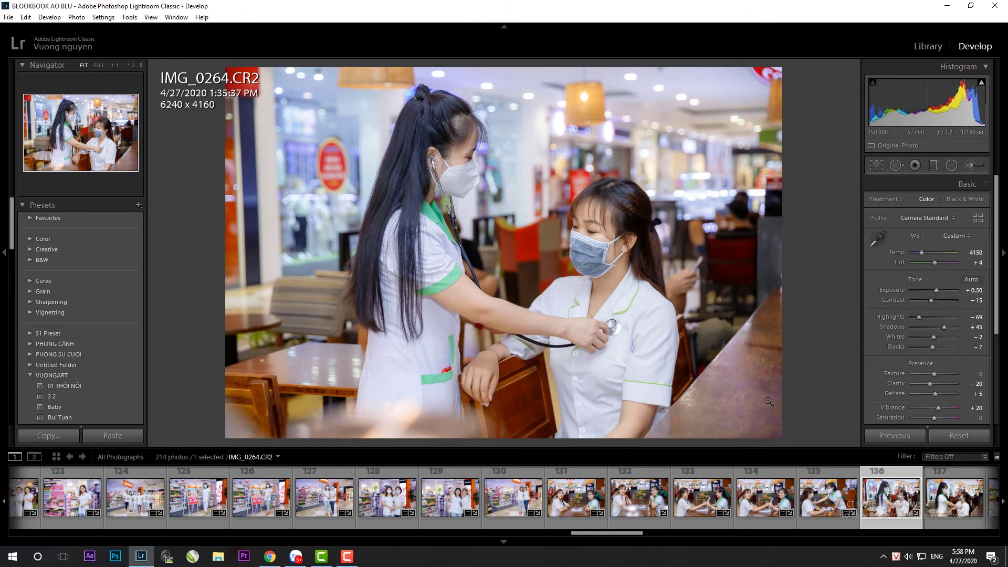
key(Right)
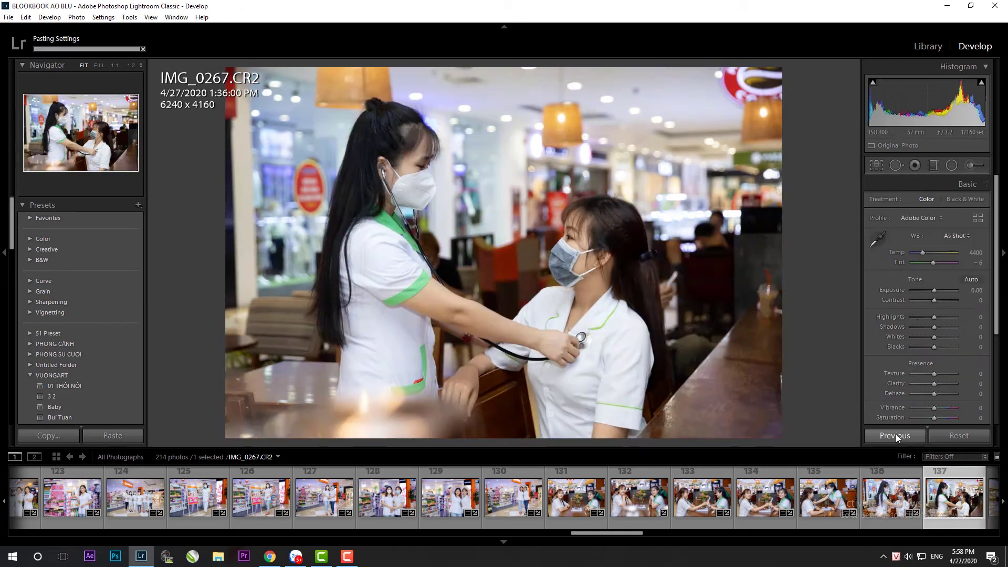
key(Right)
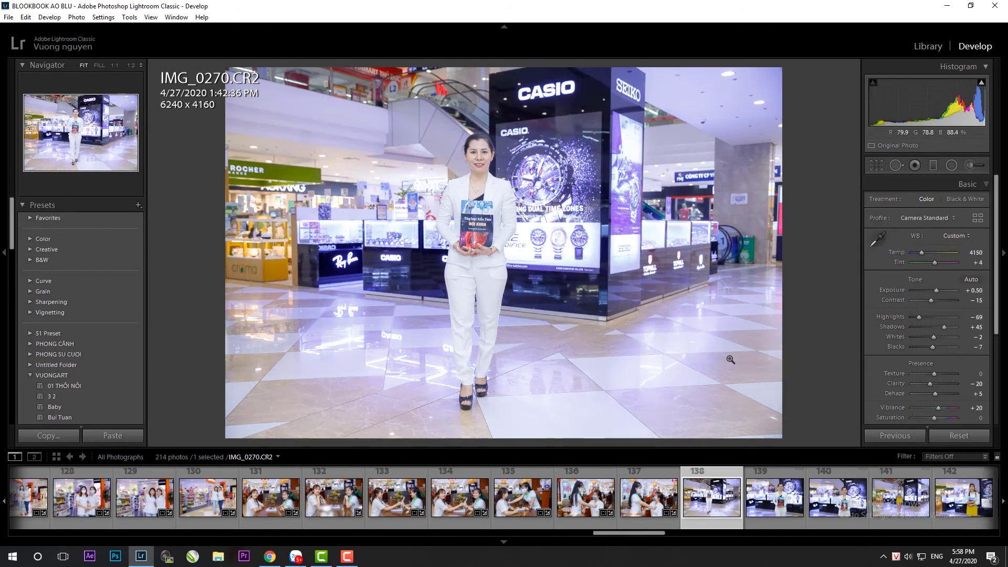
key(r)
drag(782, 437, 751, 416)
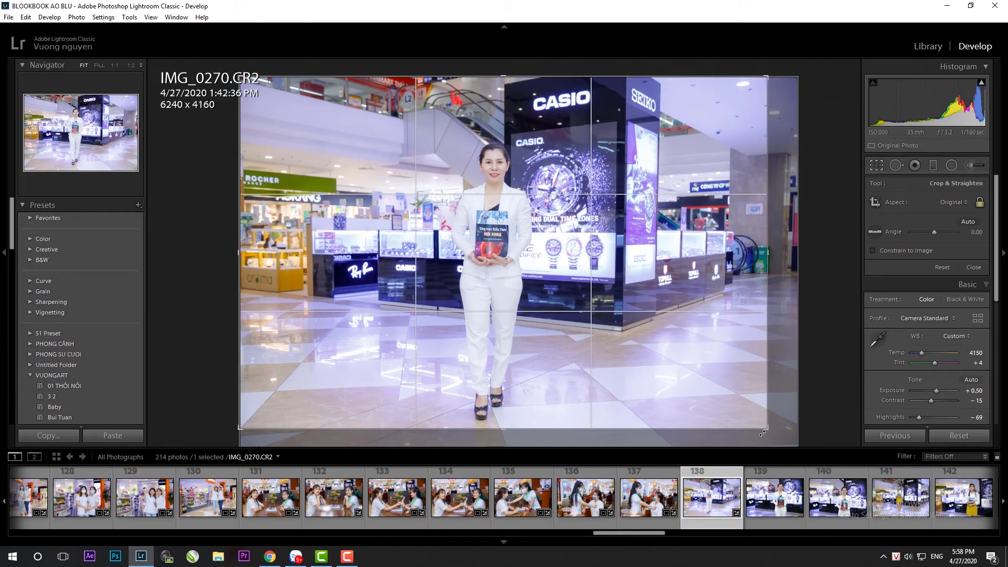
key(Return)
double_click(932, 291)
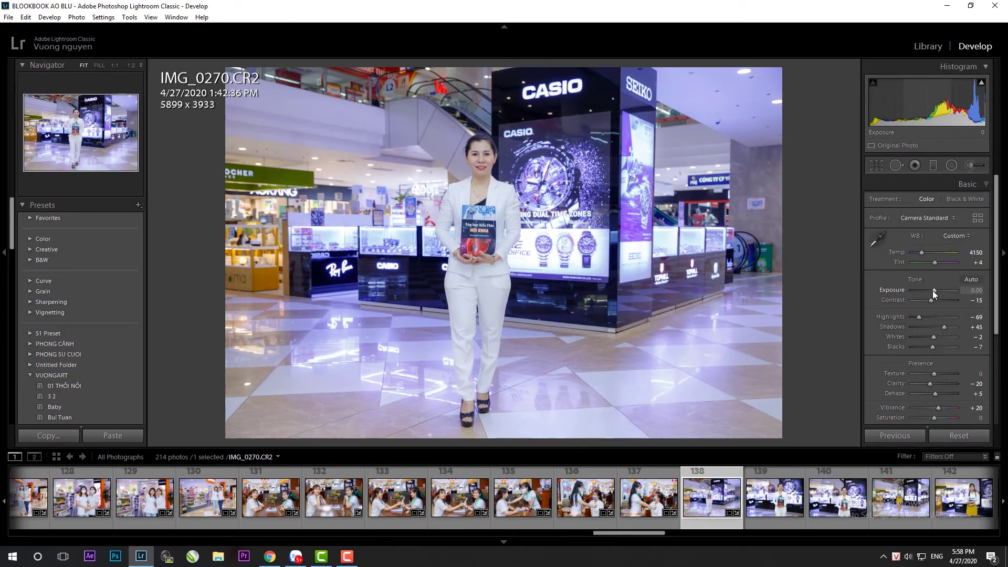
mouse_move(943, 326)
mouse_down()
mouse_move(928, 316)
mouse_move(934, 291)
mouse_up()
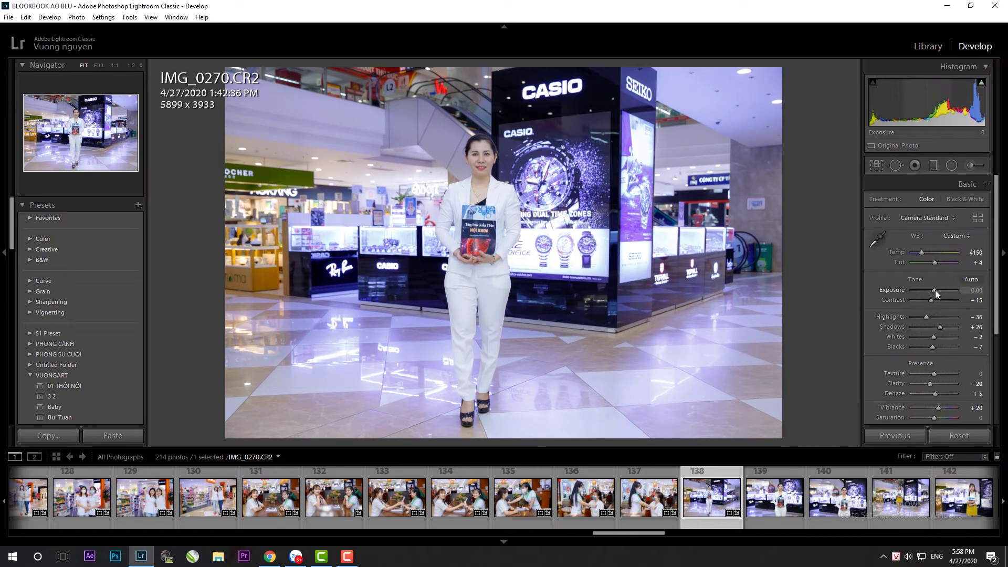
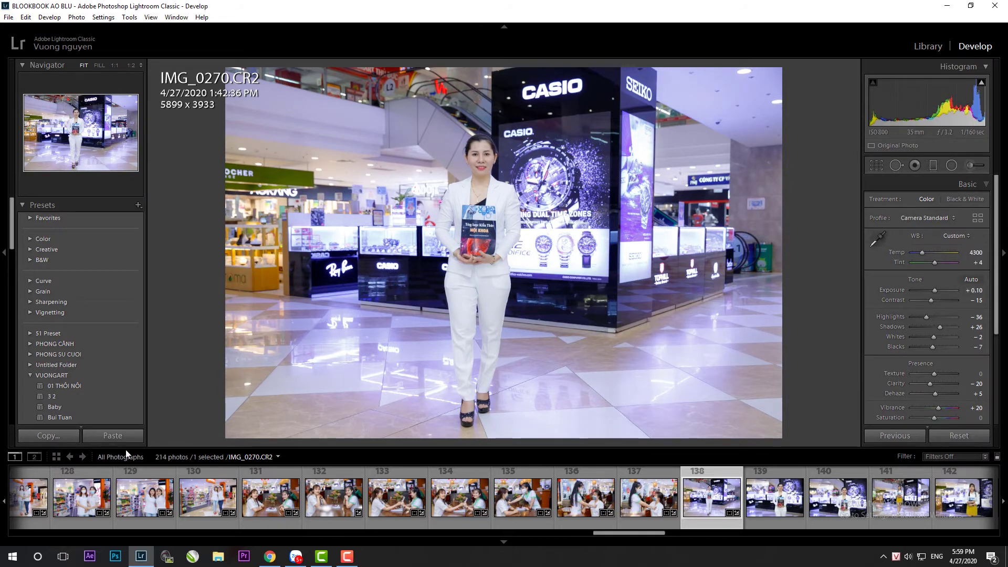
Paste the earlier edits onto IMG_0271 and crop it, then raise IMG_0273's shadows to +29
click(803, 510)
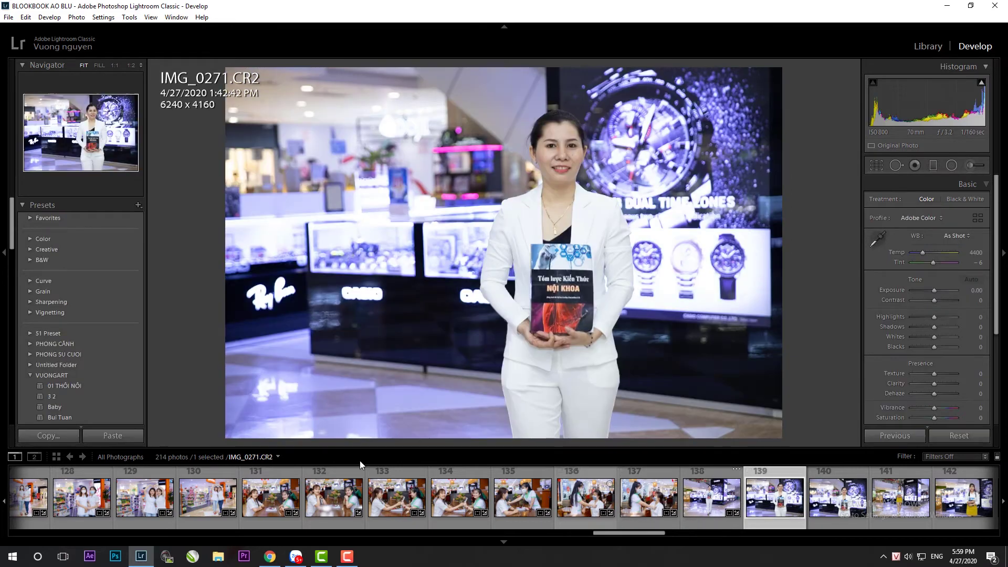
click(113, 436)
key(r)
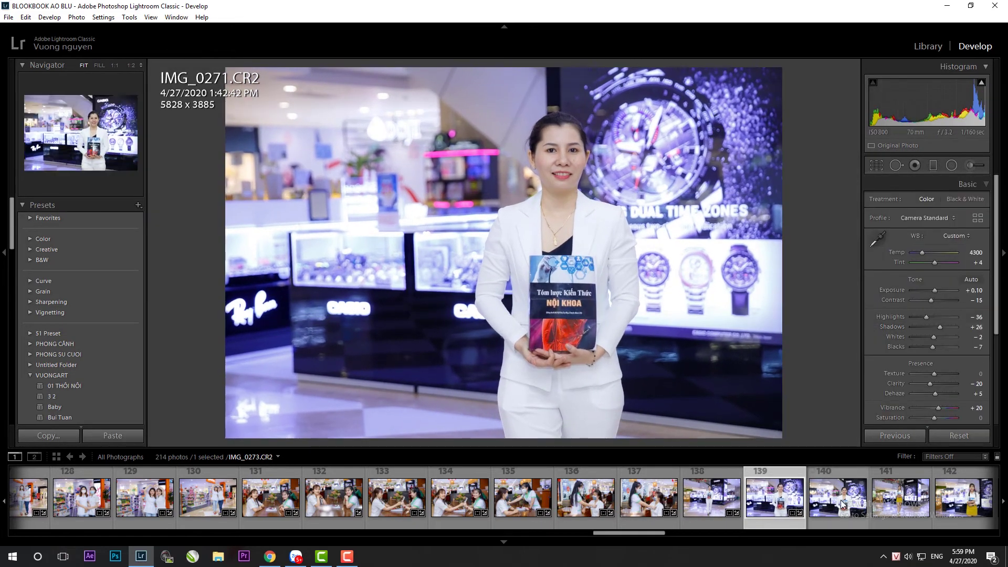
click(837, 497)
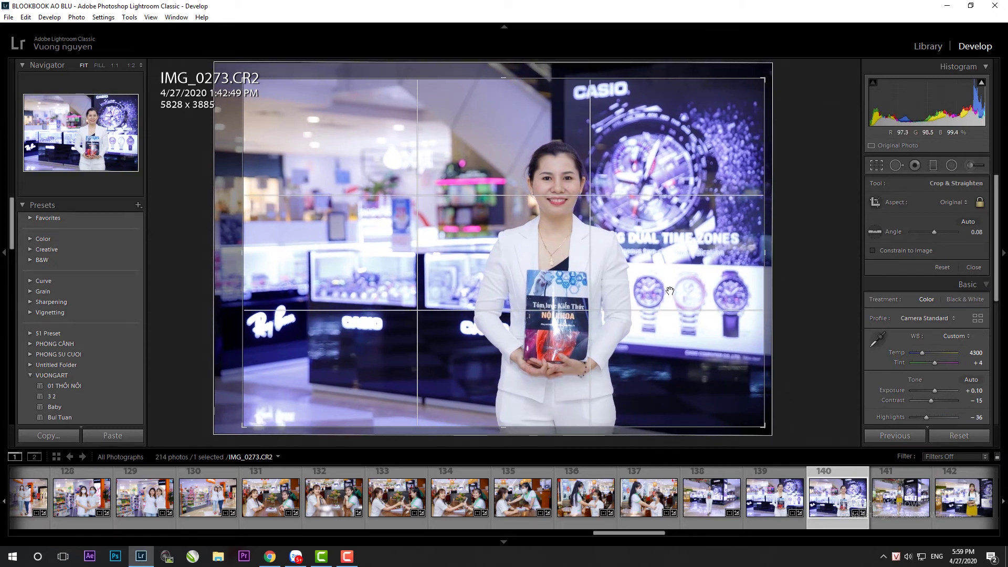
key(r)
drag(933, 325, 940, 325)
Straighten and crop IMG_0274 with a slight rotation to level it
click(902, 514)
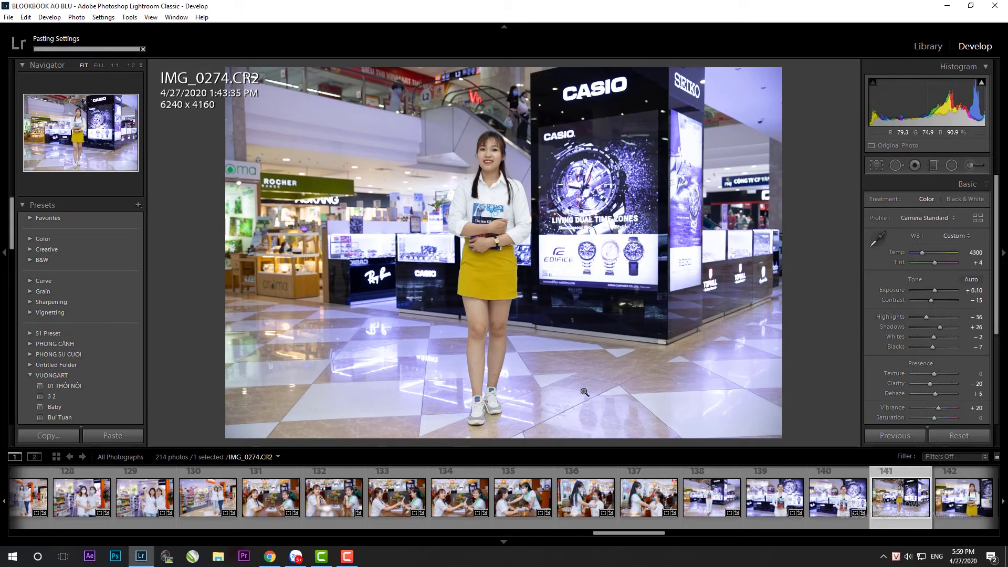
key(r)
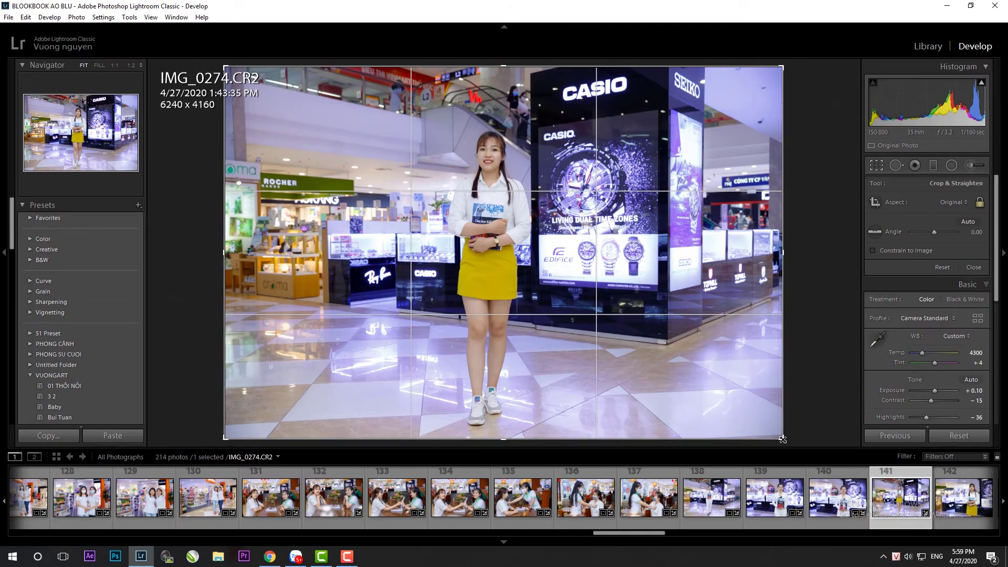
drag(791, 430, 826, 385)
key(r)
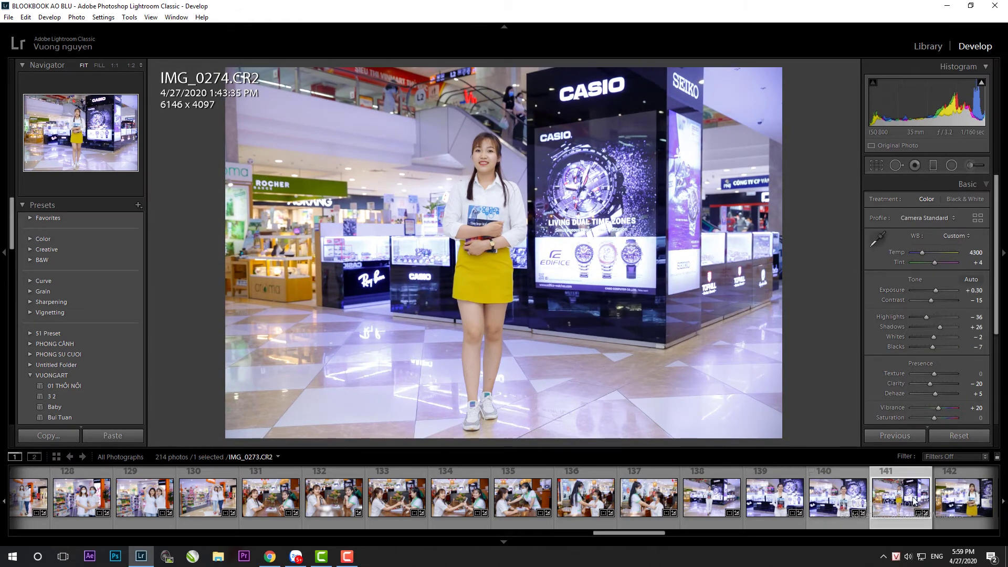
Paste the edits onto IMG_0277 and straighten and crop it in two passes
click(963, 498)
click(887, 435)
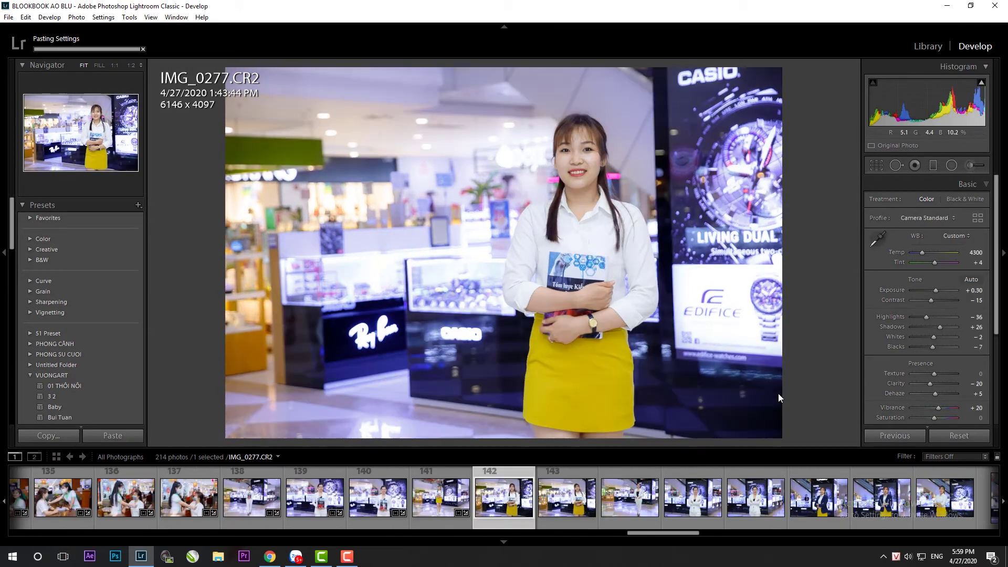
key(r)
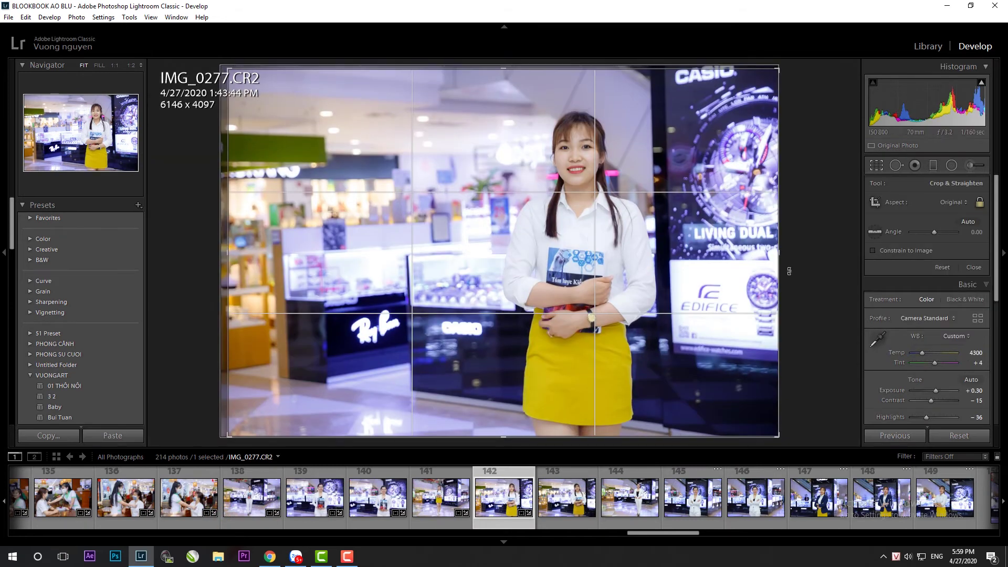
drag(809, 282, 807, 286)
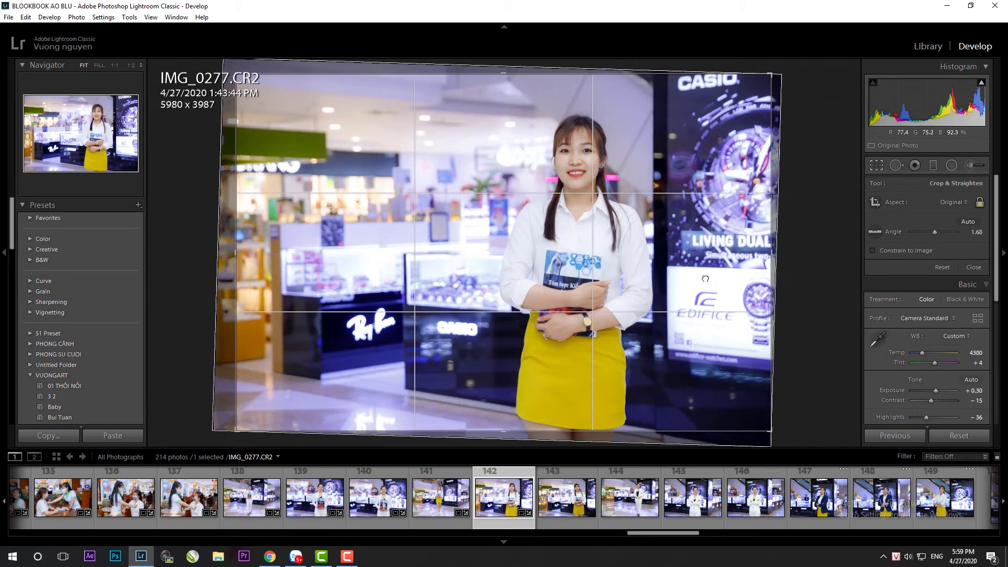
key(Return)
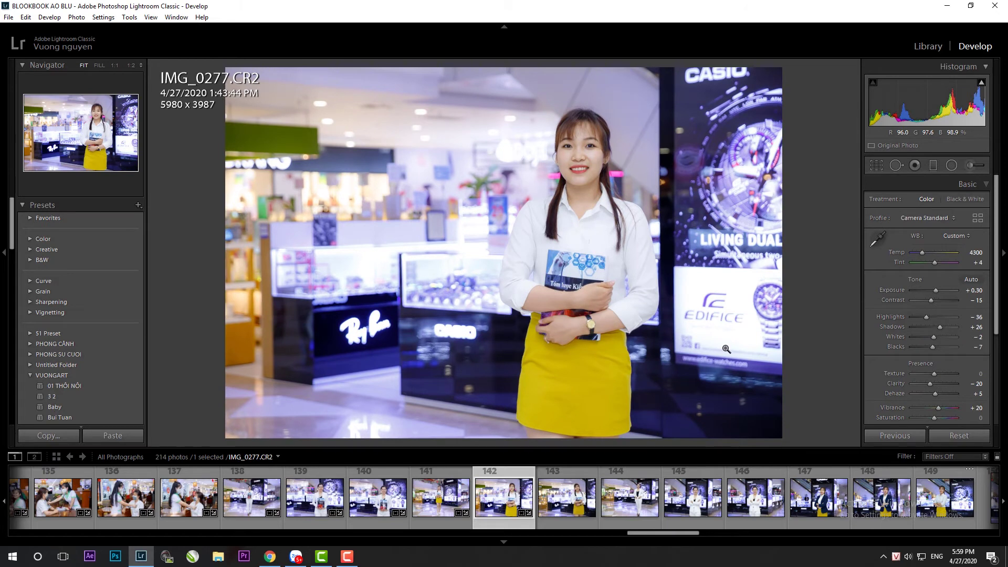
key(r)
drag(788, 376, 770, 369)
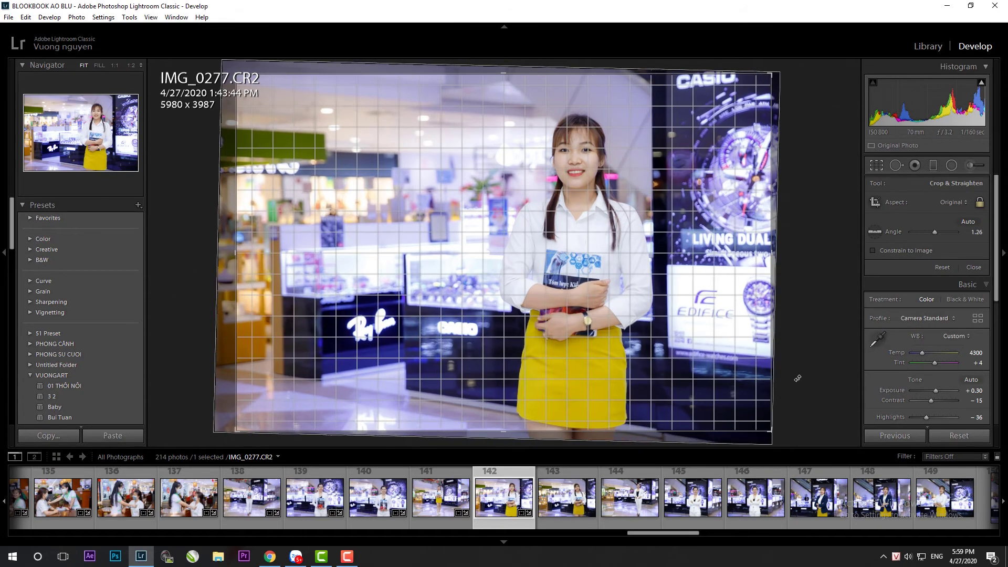
key(Return)
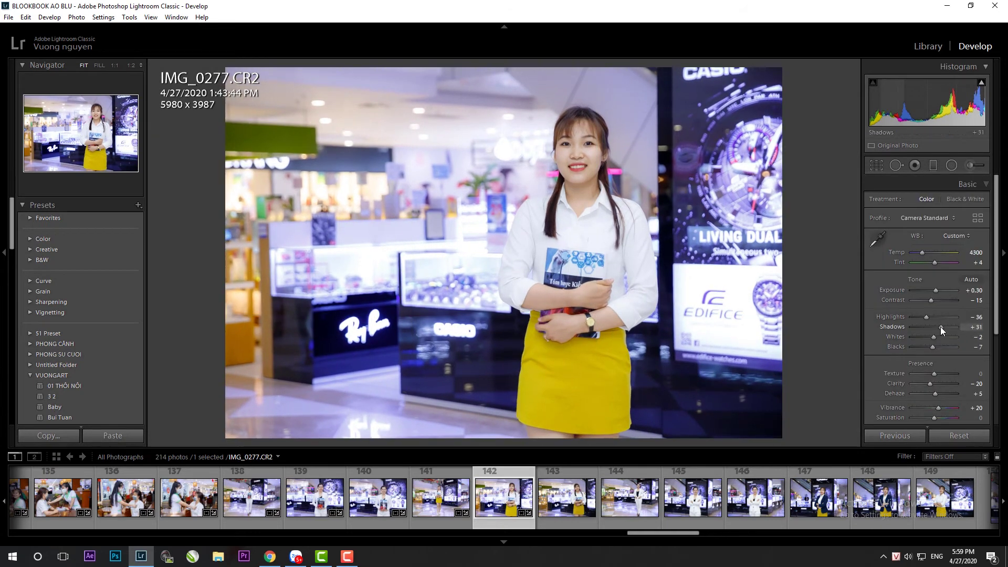
click(558, 510)
Paste the edits onto IMG_0280 and straighten it, then trim IMG_0281's edges
click(875, 439)
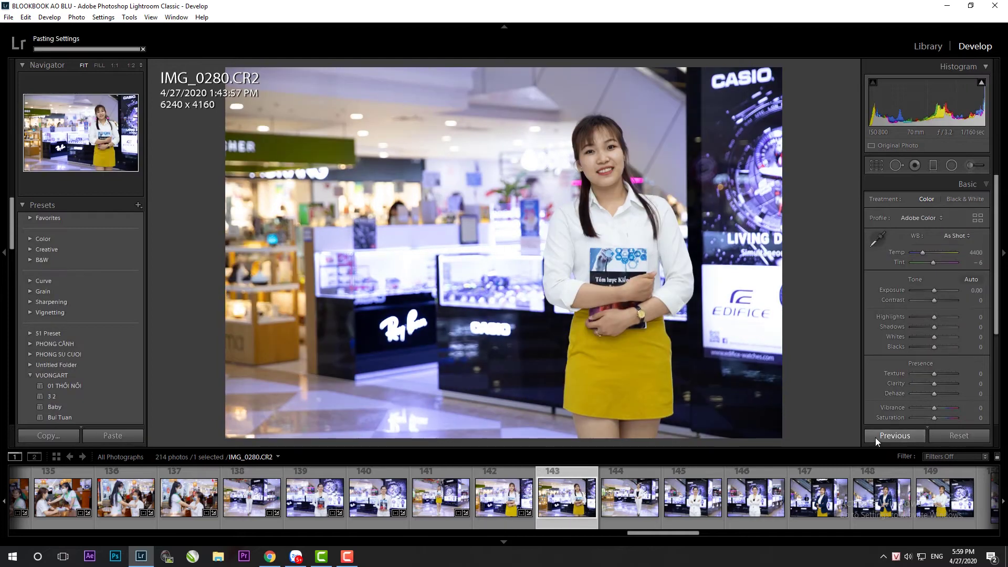
key(r)
drag(813, 346, 817, 341)
key(Return)
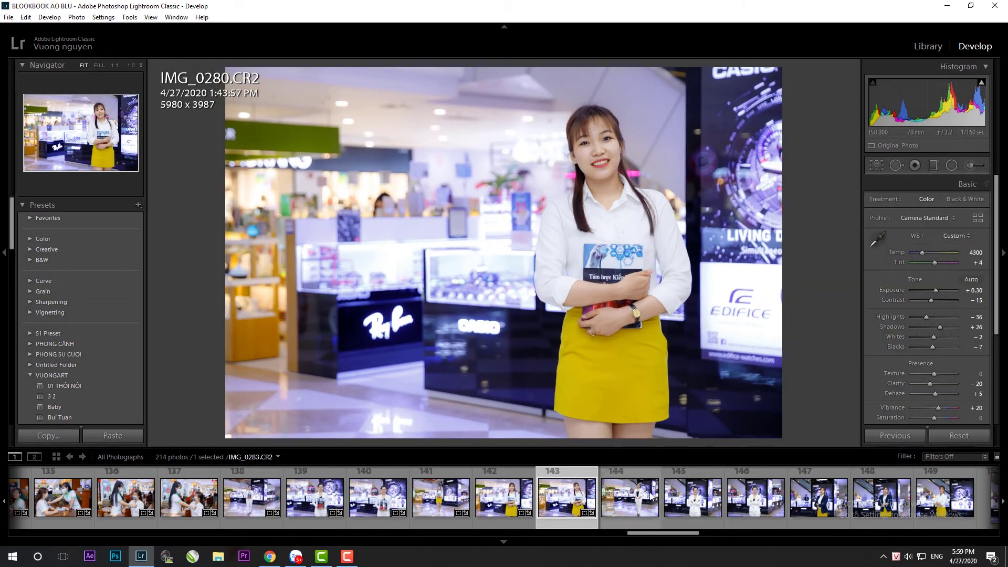
click(656, 493)
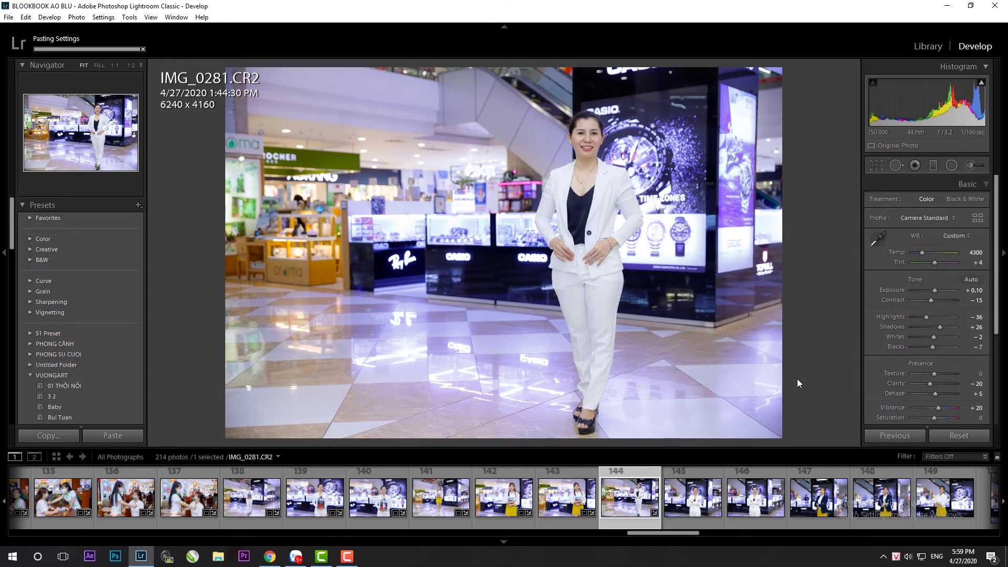
key(r)
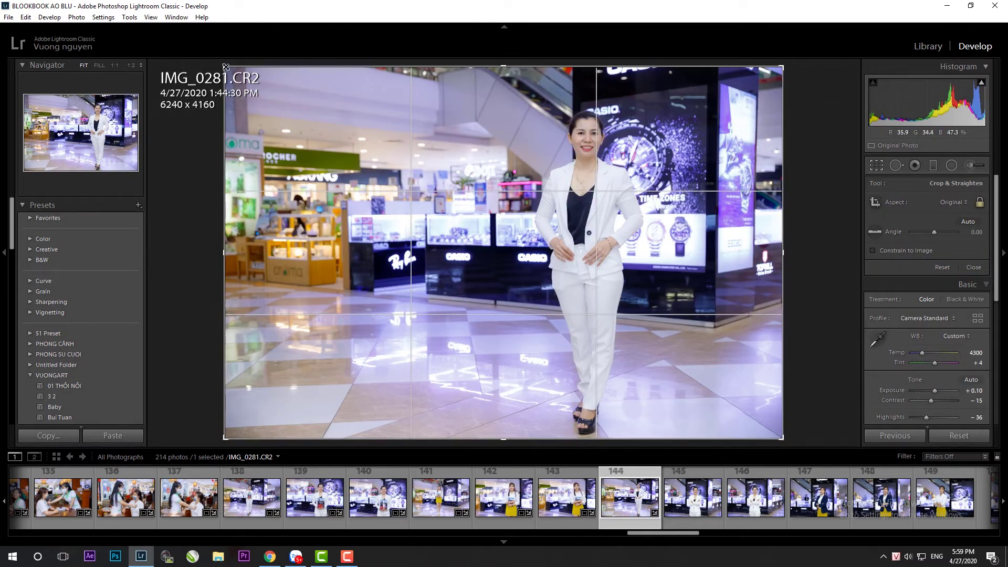
drag(226, 67, 240, 76)
key(Return)
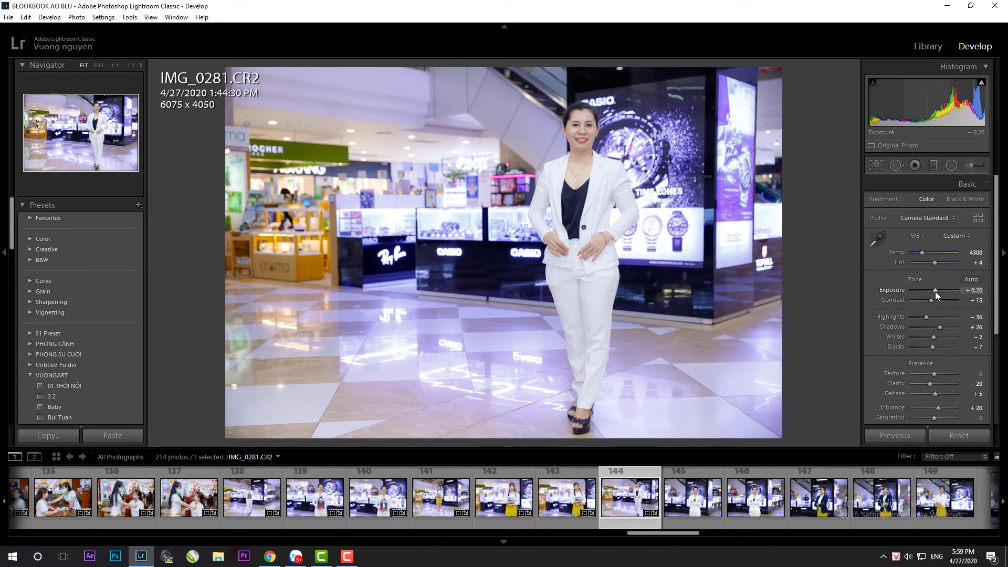
Paste the edits onto IMG_0283 and rotate its crop to level it
click(691, 496)
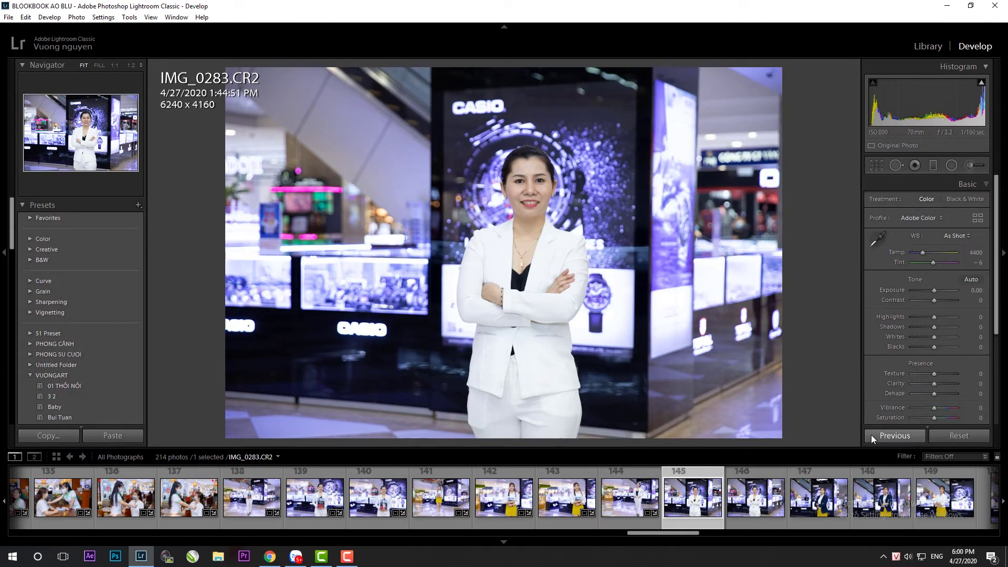
click(870, 435)
key(r)
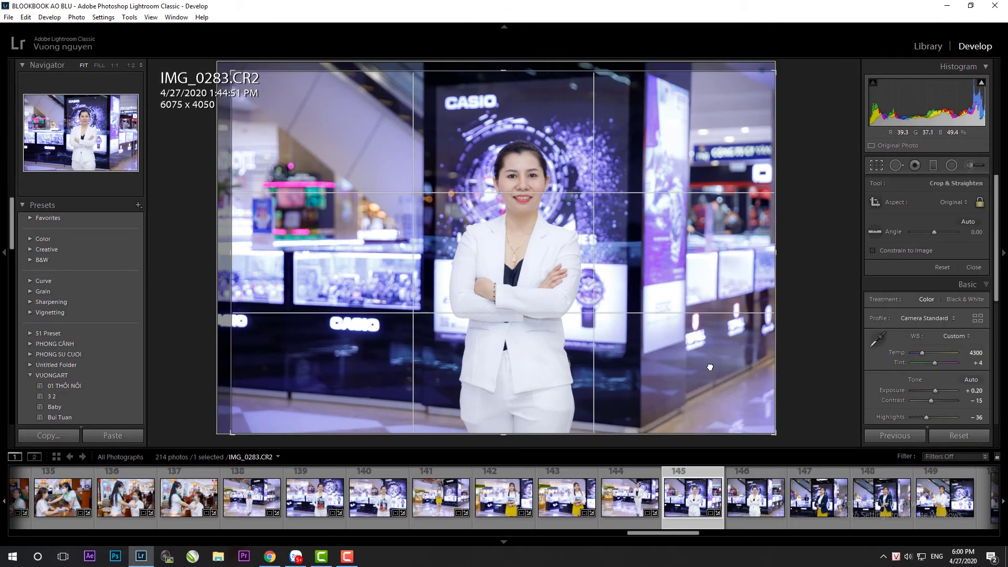
drag(709, 367, 690, 341)
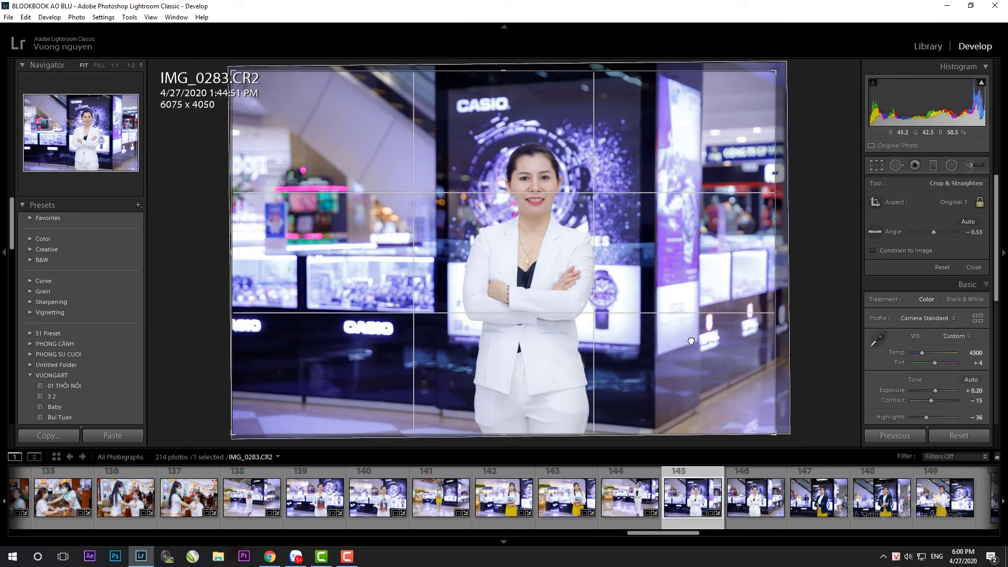
key(Return)
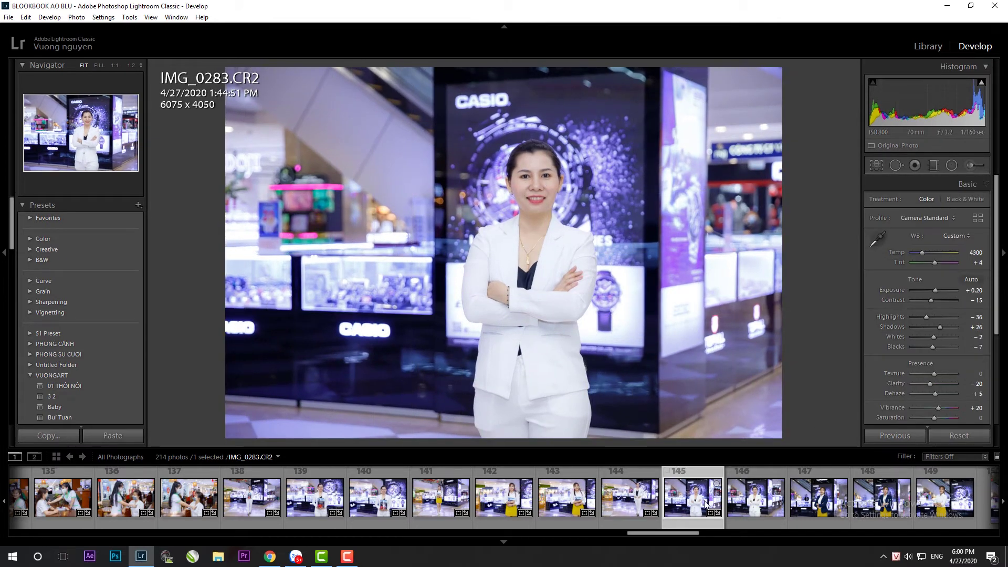
Reframe IMG_0285's crop, lower its shadows to +19, and paste the edits onto IMG_0287
key(Right)
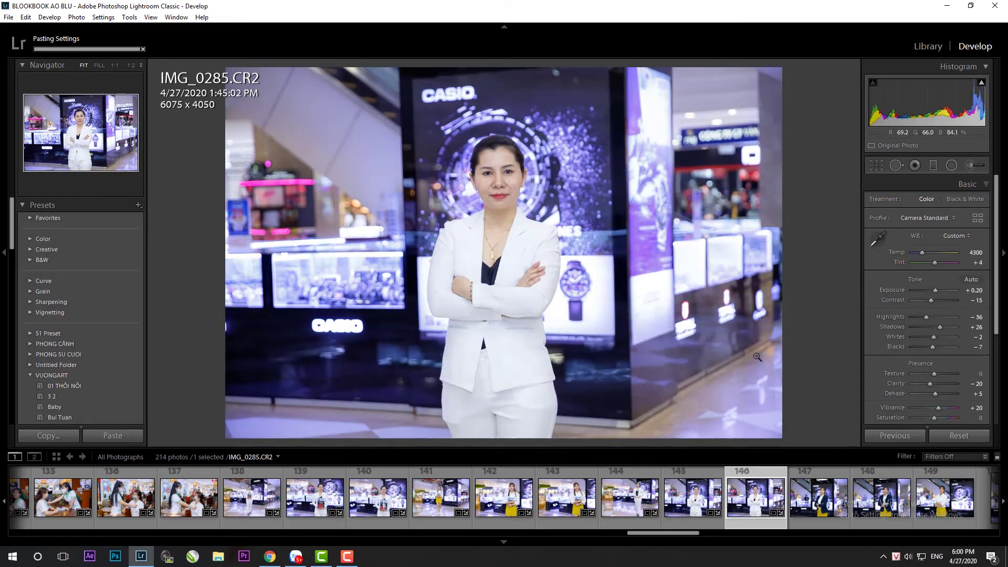
key(r)
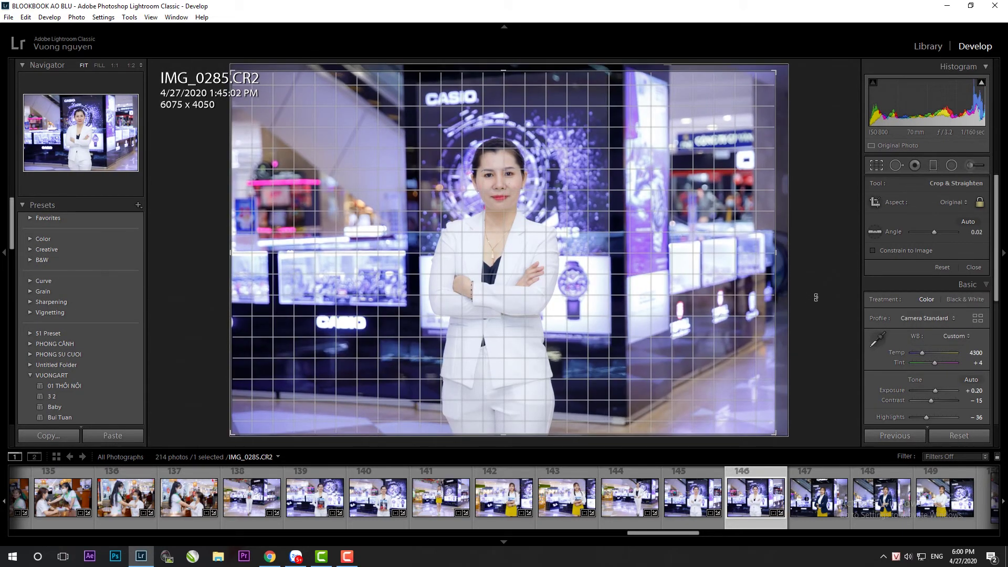
key(r)
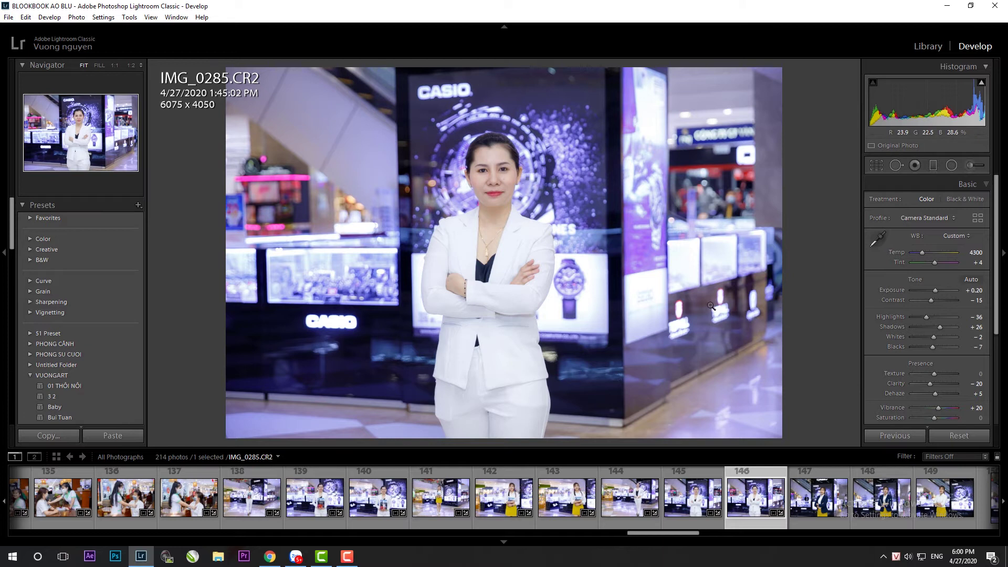
key(r)
drag(711, 306, 717, 307)
key(r)
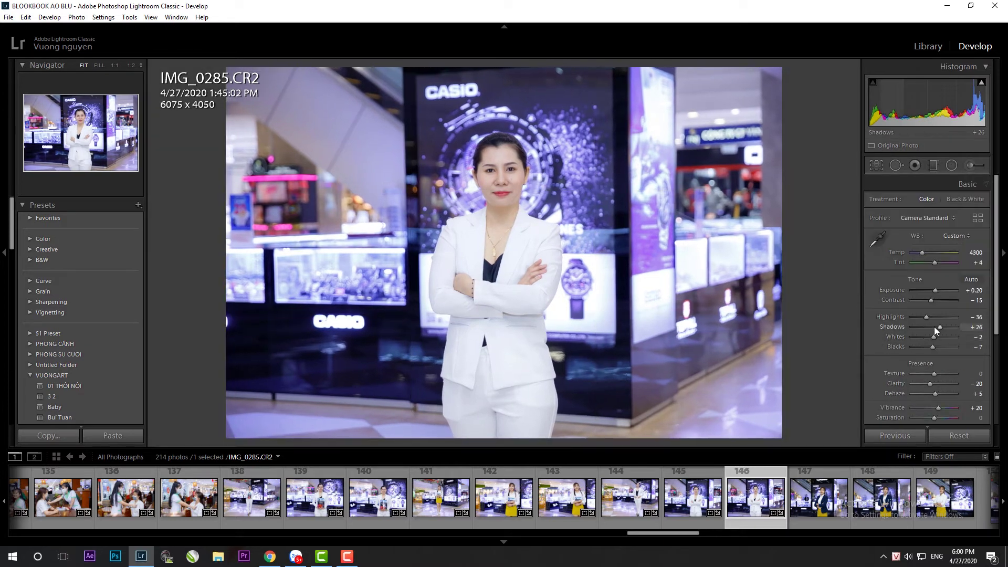
drag(939, 326, 937, 326)
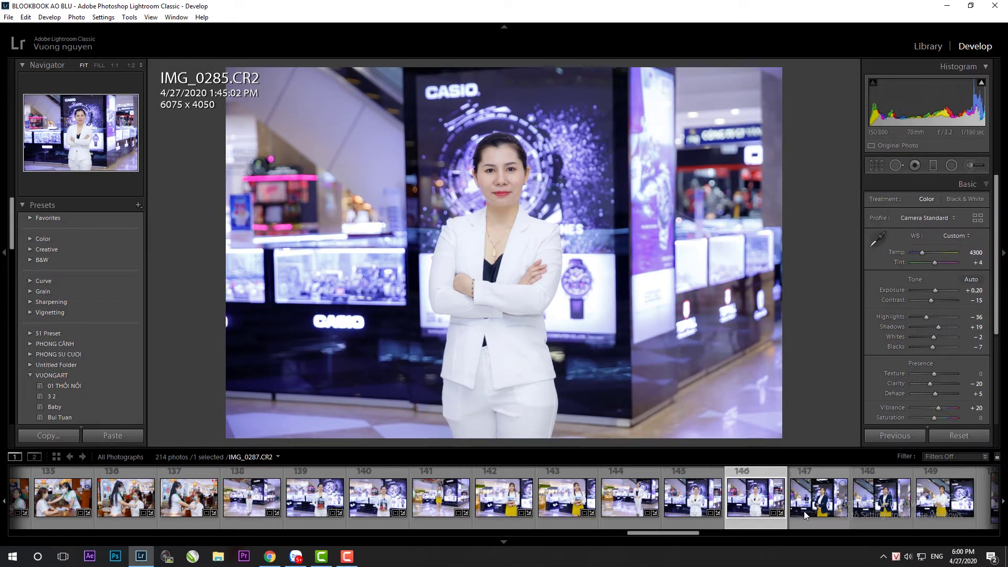
key(Right)
click(896, 436)
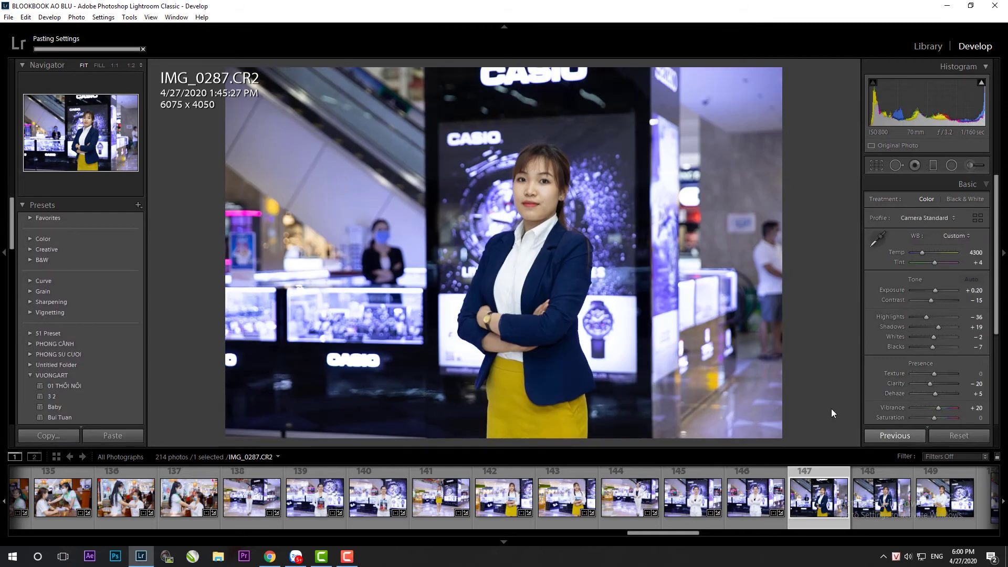
Straighten IMG_0287 with a slight rotation and brighten its exposure to +0.54
key(r)
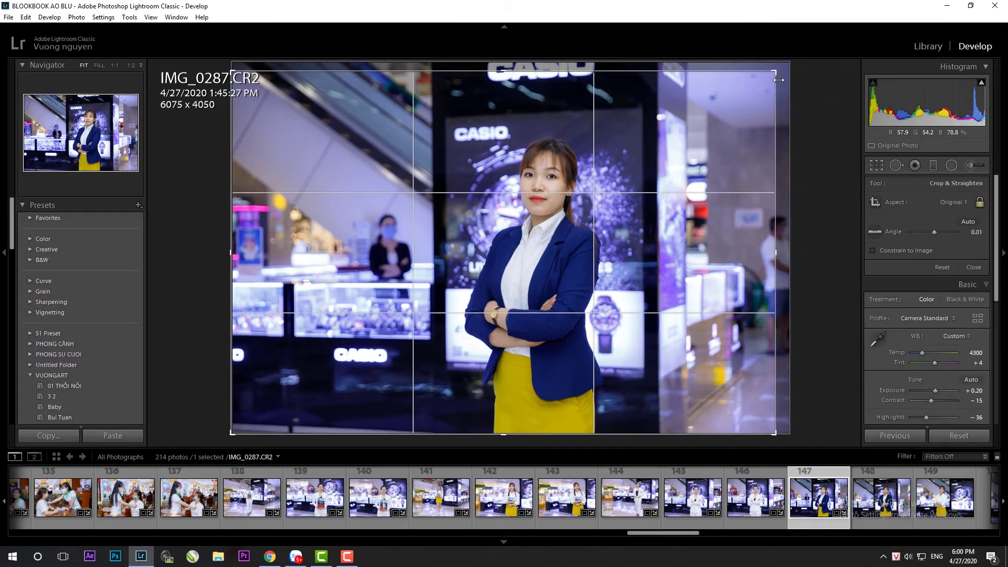
drag(778, 81, 808, 85)
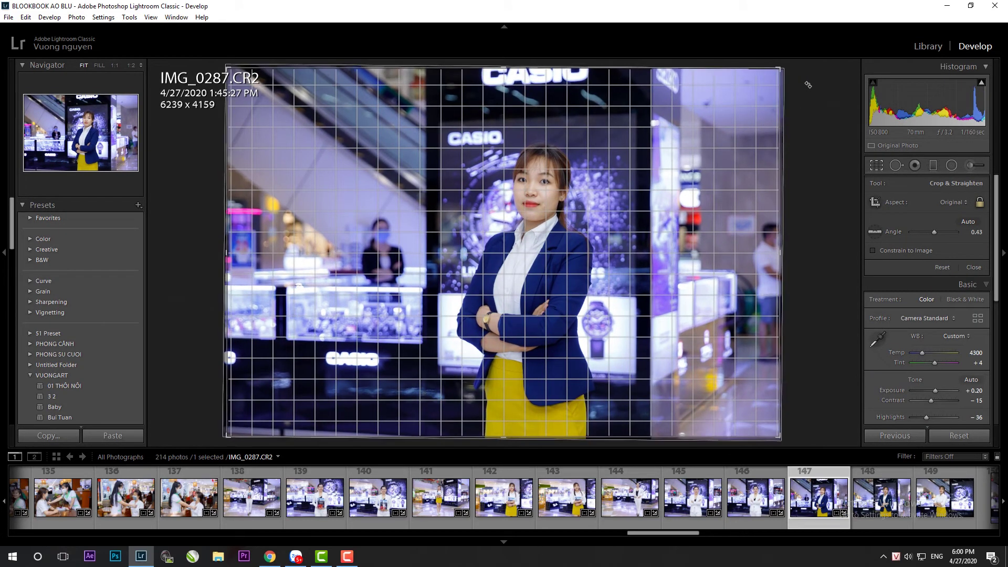
key(Return)
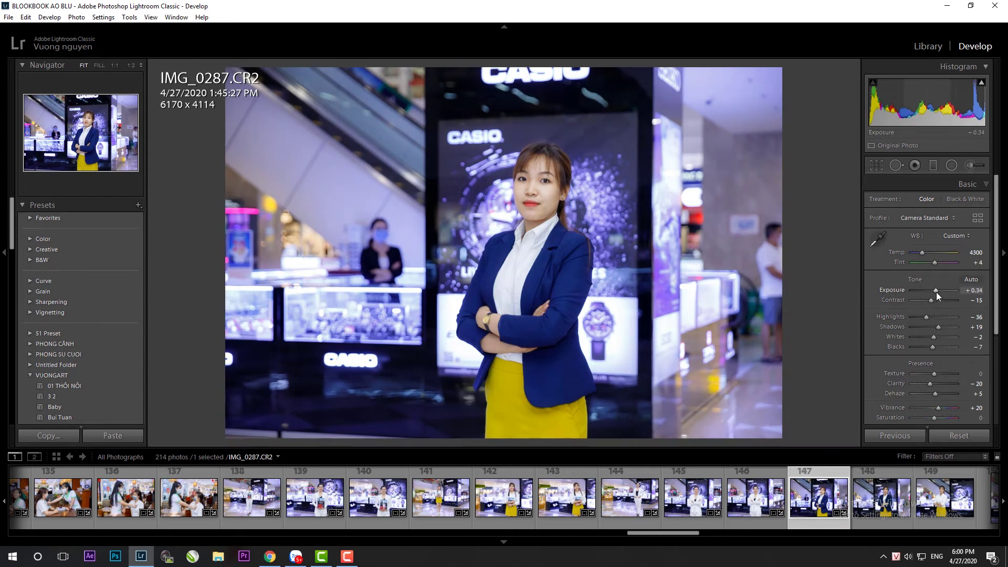
drag(937, 292, 938, 292)
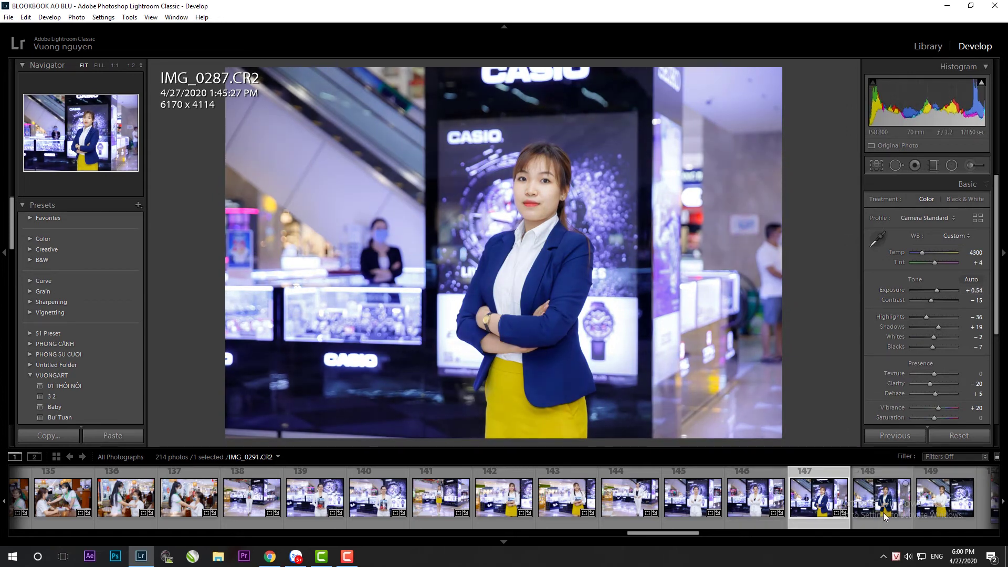
Paste the previous settings onto IMG_0291 and IMG_0292 and apply a straightening crop to each
click(882, 512)
click(891, 439)
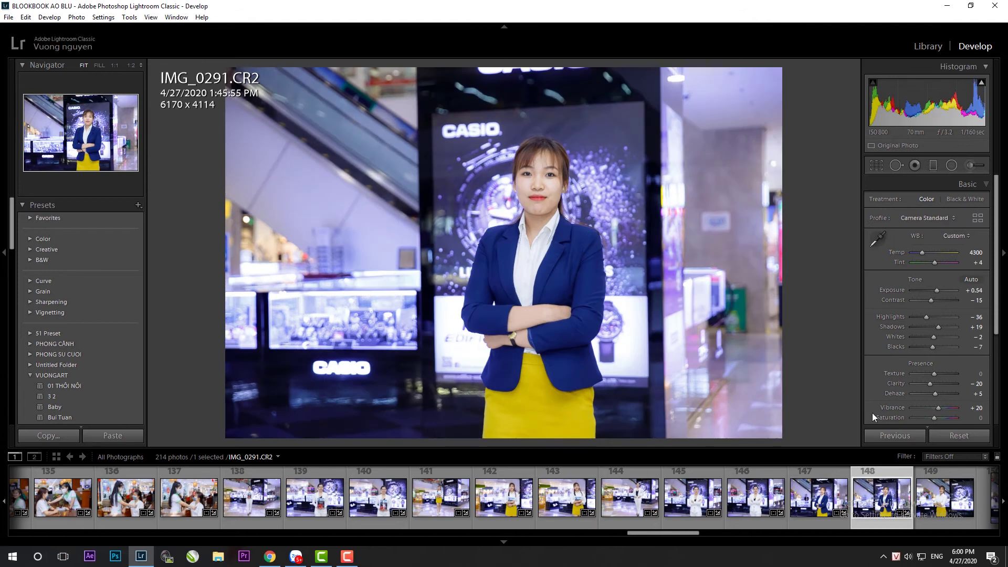
key(r)
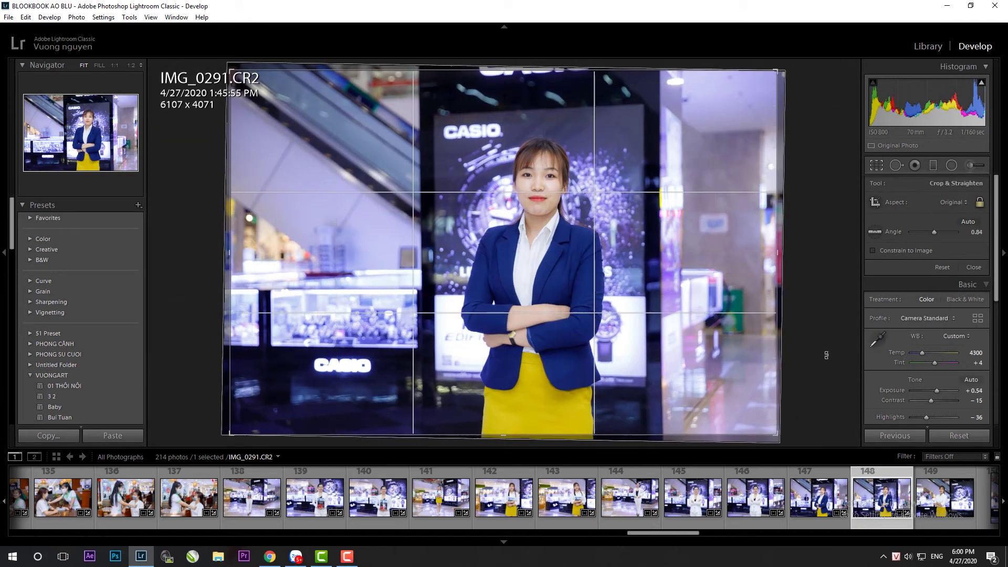
key(Return)
click(955, 508)
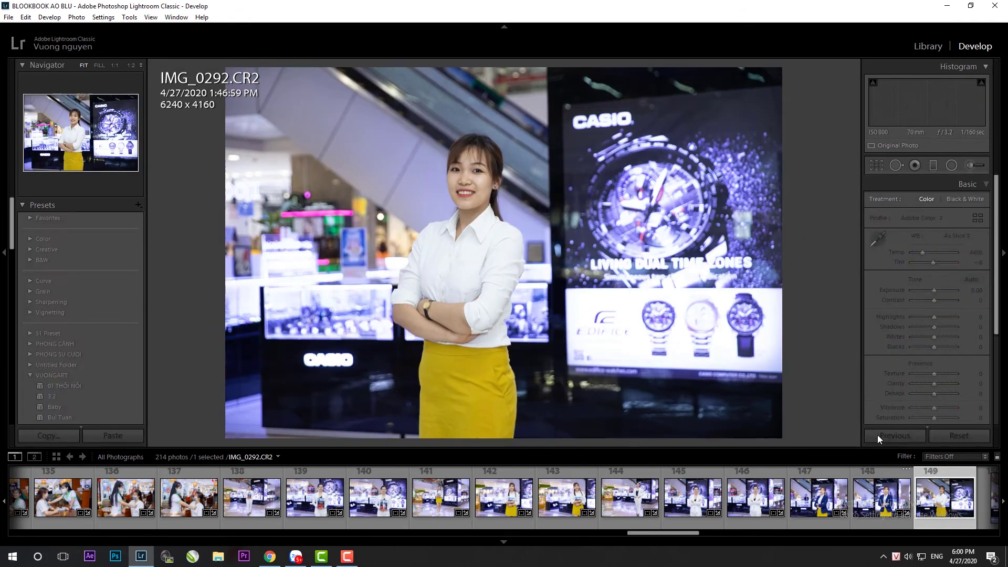
click(877, 435)
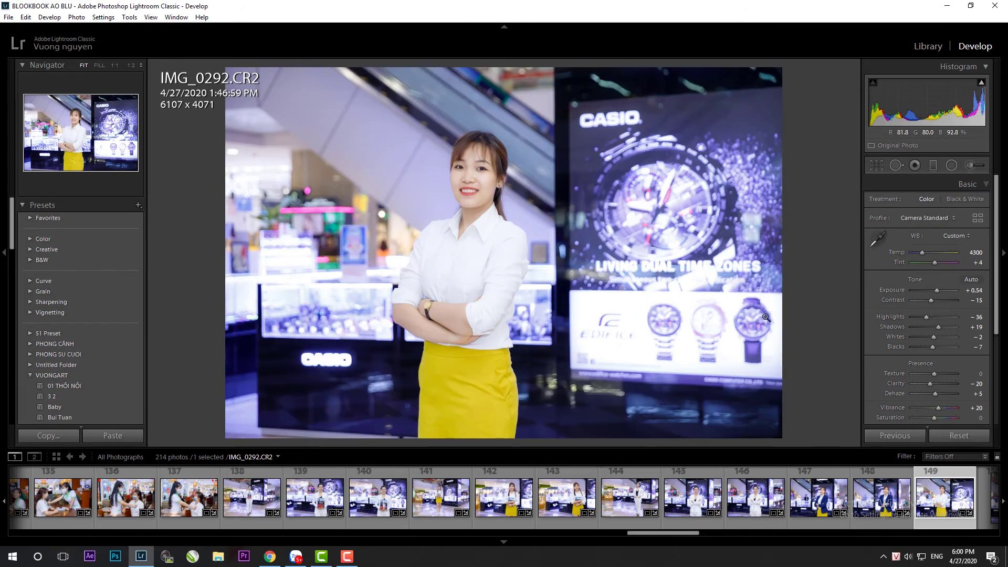
key(r)
key(Return)
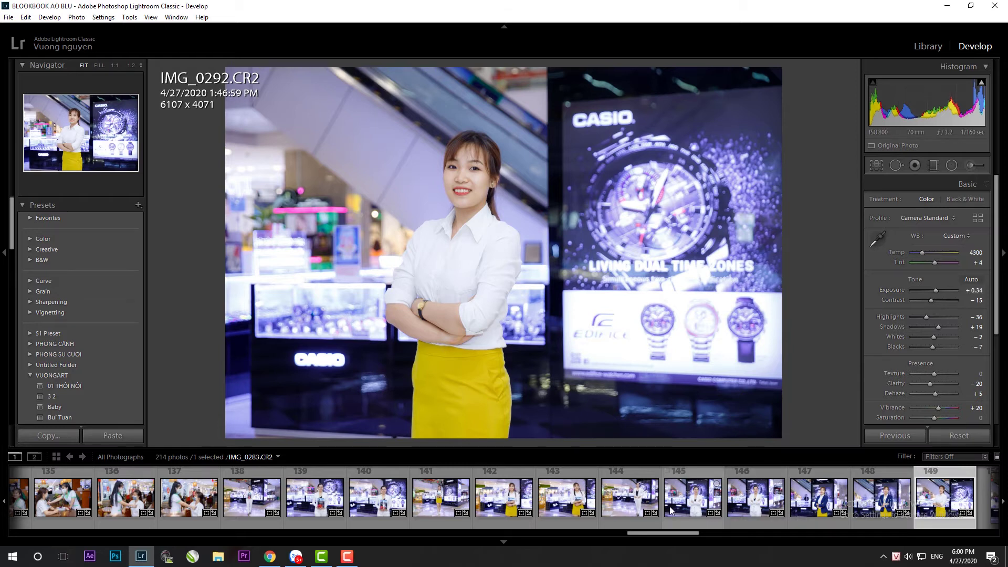
scroll(705, 508, down, 3)
click(705, 508)
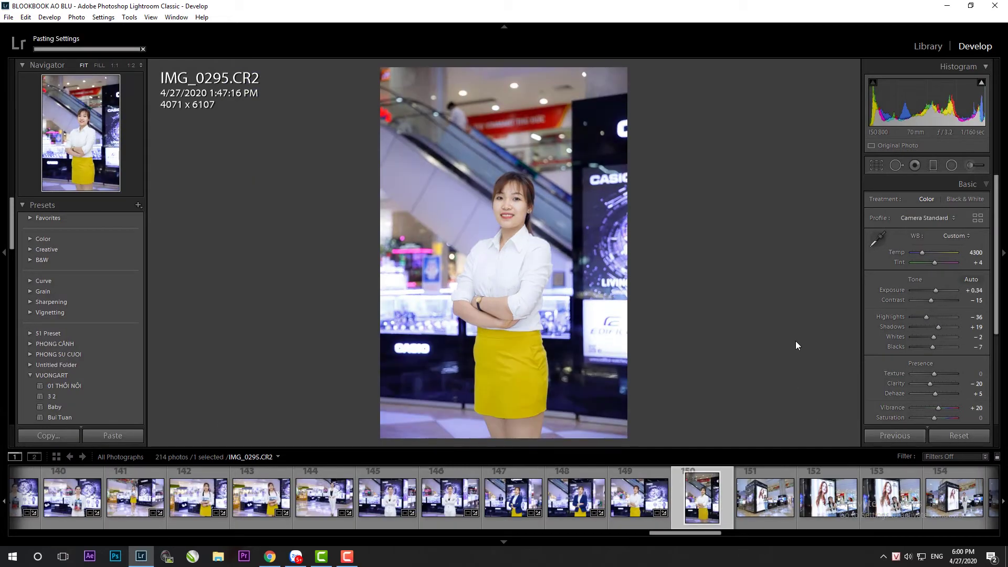
Tilt and tighten the crop on IMG_0295 from the top-right and bottom-right corners
key(r)
drag(654, 73, 540, 178)
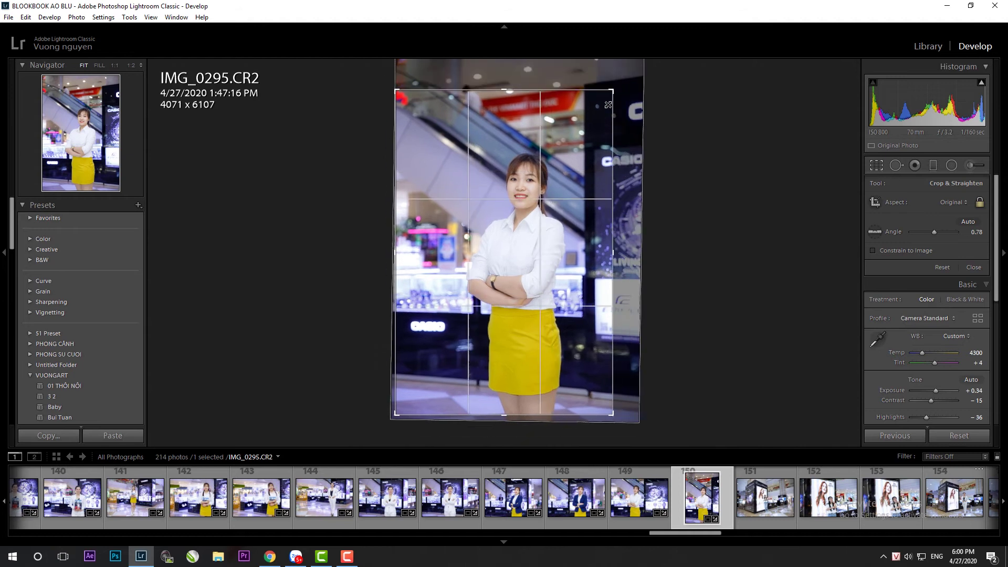
mouse_move(601, 107)
mouse_down()
mouse_move(610, 95)
mouse_move(578, 177)
mouse_move(582, 131)
mouse_move(646, 124)
mouse_up()
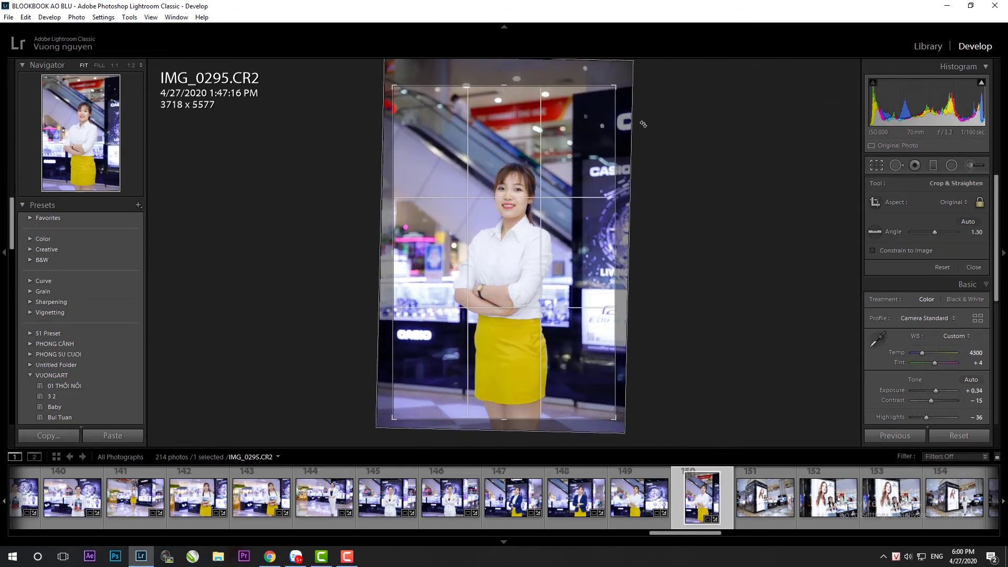
drag(615, 88, 567, 130)
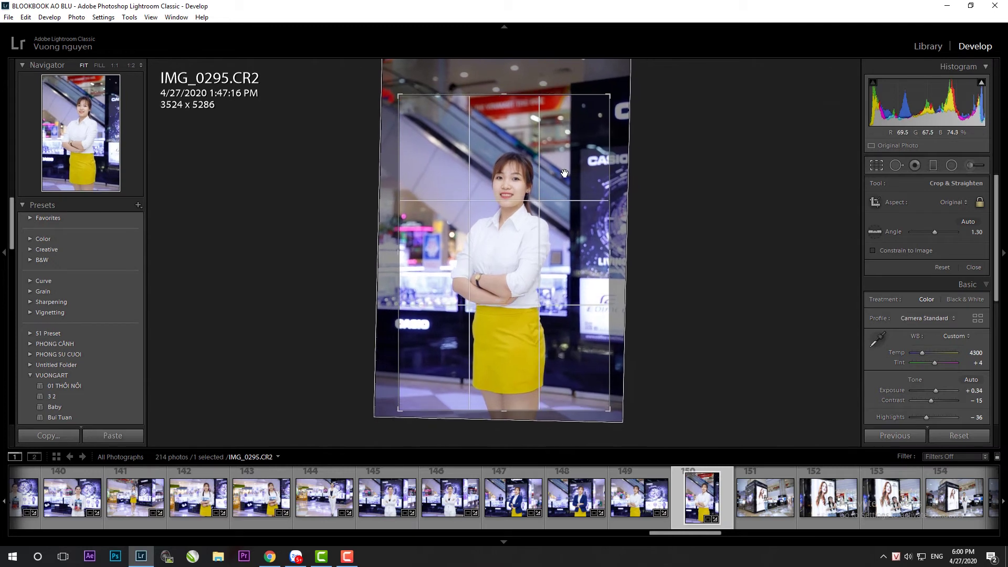
drag(644, 210, 645, 218)
drag(604, 407, 612, 414)
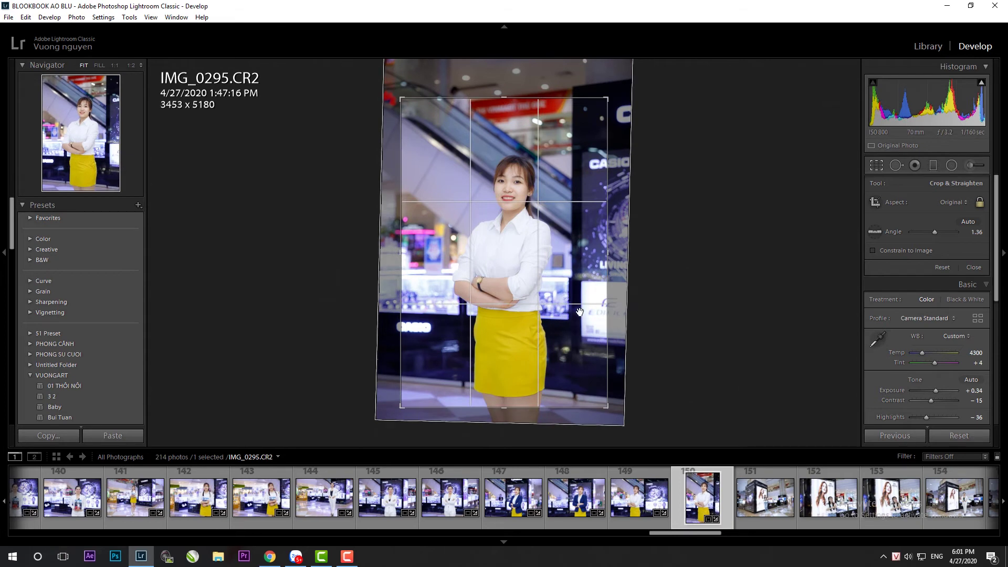
key(Return)
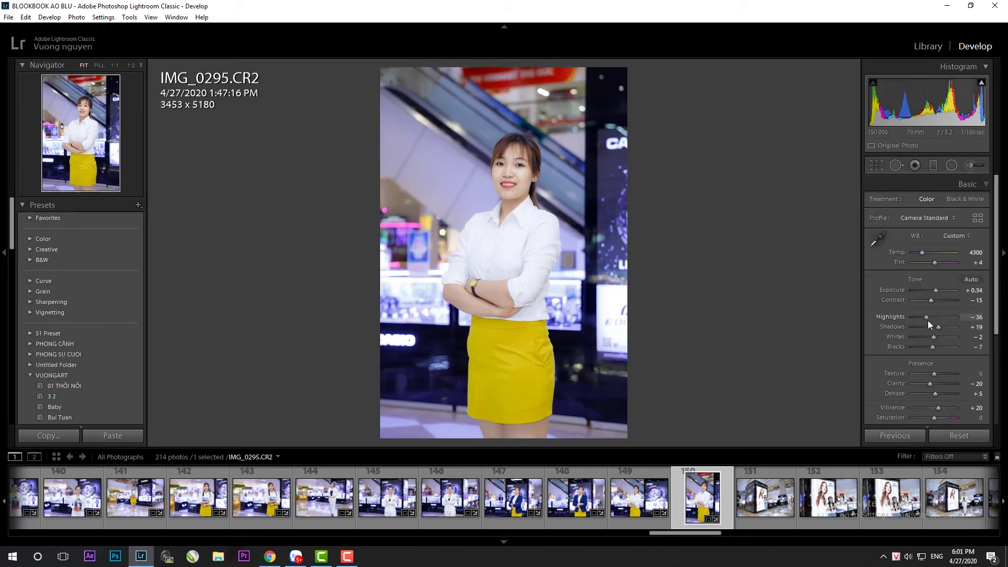
Straighten IMG_0297 by about one degree and reduce its shadows from +26 to +14
click(768, 519)
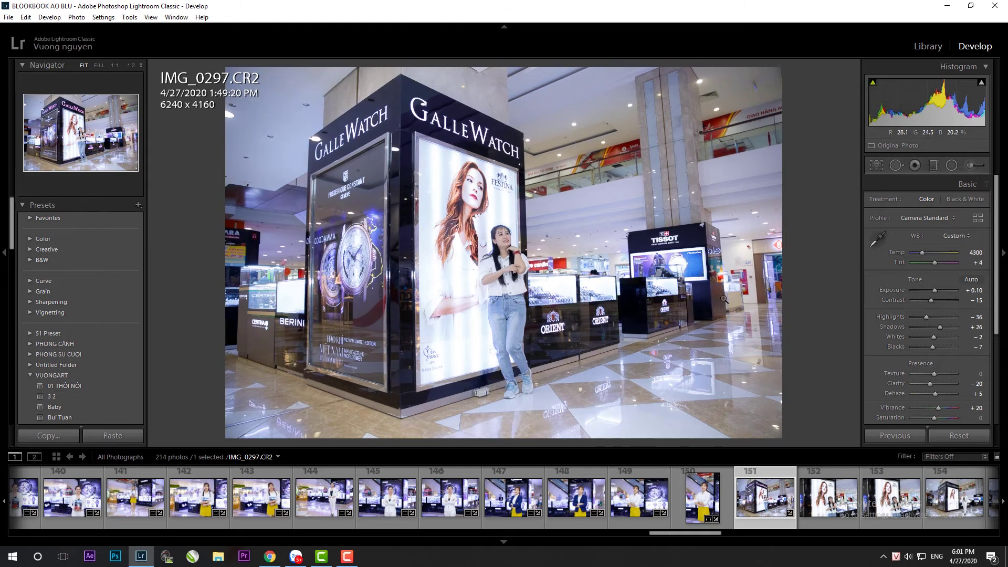
key(r)
drag(782, 450, 769, 432)
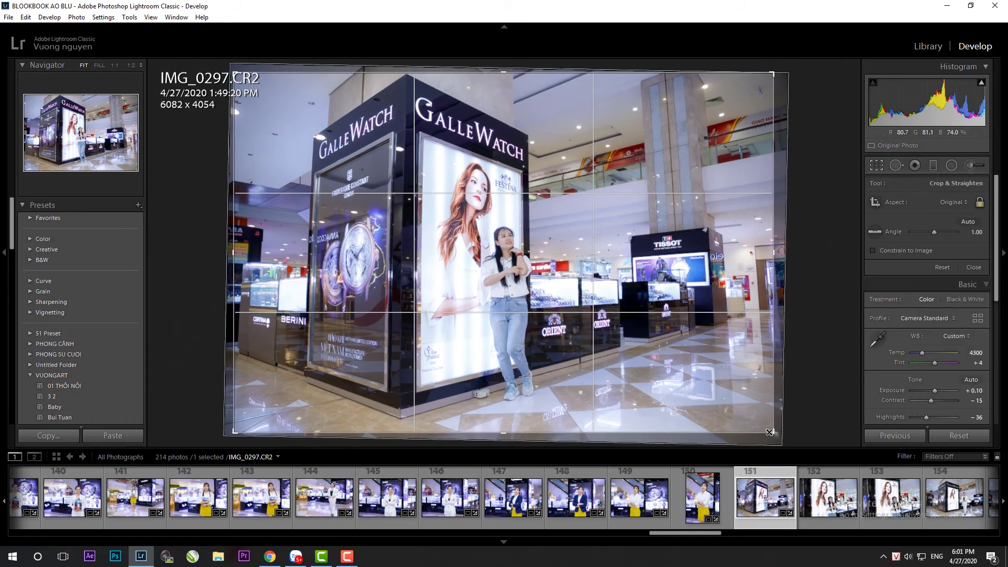
key(Return)
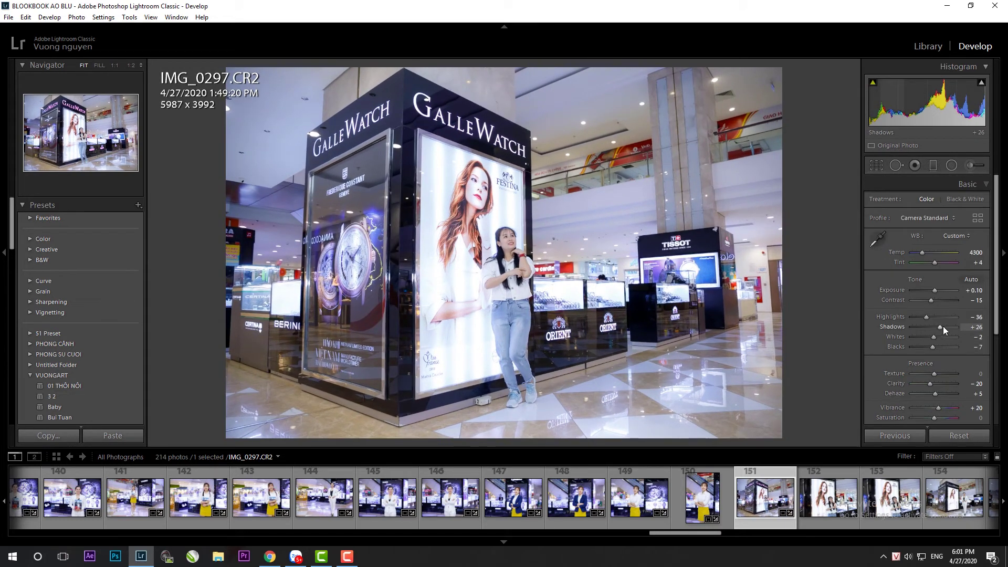
drag(943, 326, 935, 326)
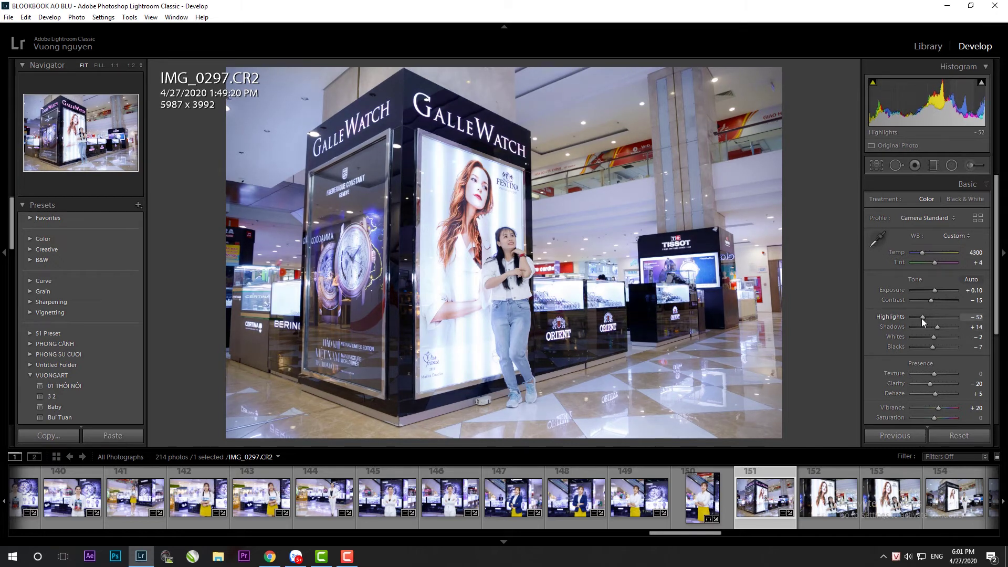
Paste the copied settings onto IMG_0298 and IMG_0299 and straighten-crop both
key(Right)
key(ctrl+shift+v)
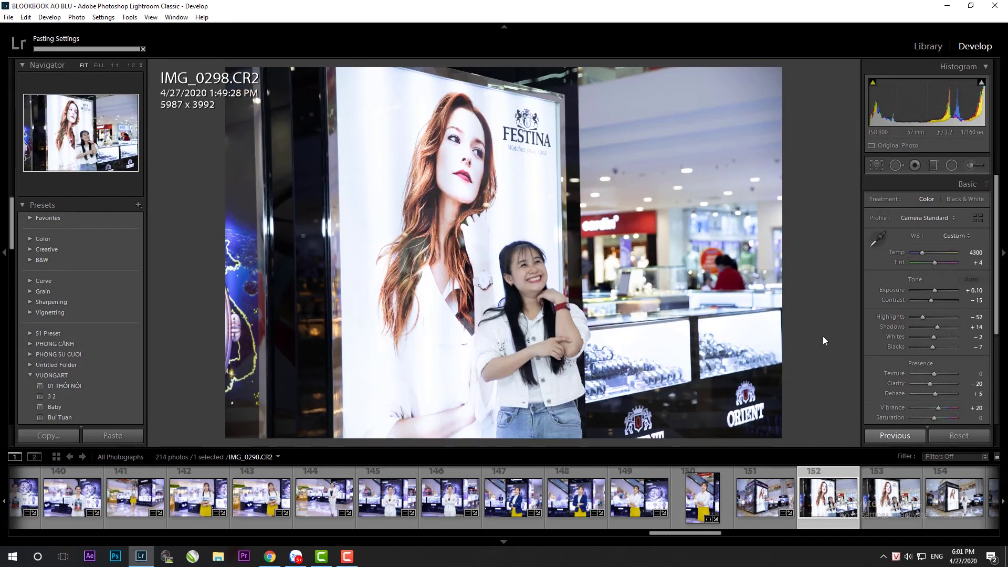
key(r)
drag(809, 371, 814, 359)
key(Return)
key(Right)
key(ctrl+shift+v)
key(r)
key(Return)
Paste settings onto IMG_0301 and IMG_0304, tightening IMG_0301's crop and levelling IMG_0304's verticals
key(Right)
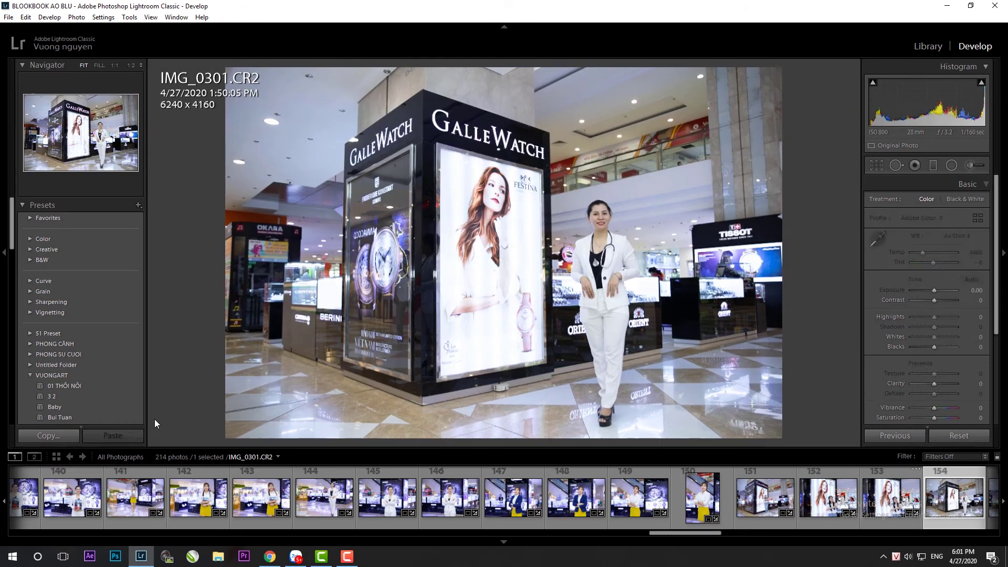
key(ctrl+shift+v)
key(r)
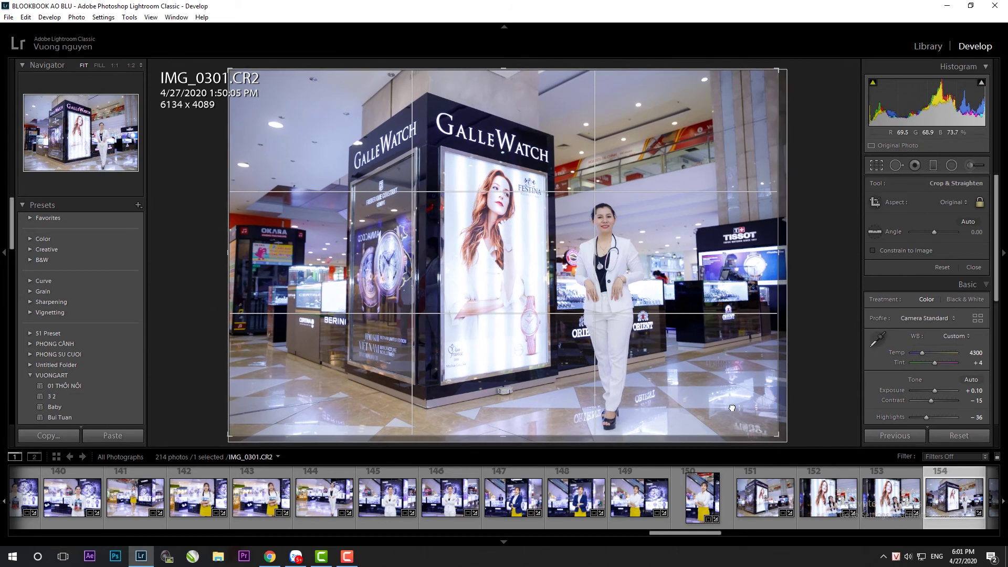
mouse_move(776, 69)
mouse_down()
mouse_move(765, 75)
mouse_move(781, 82)
mouse_up()
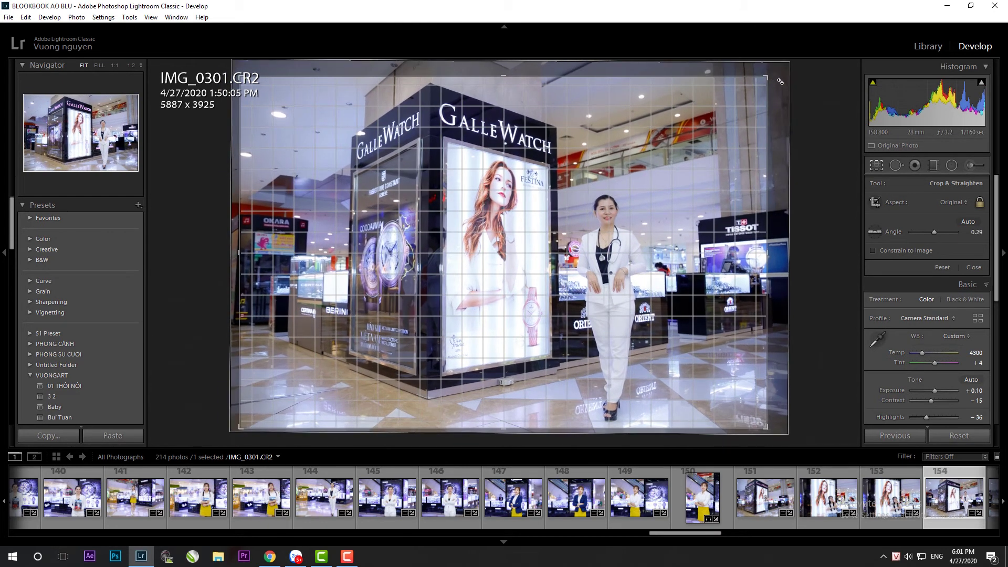
key(Return)
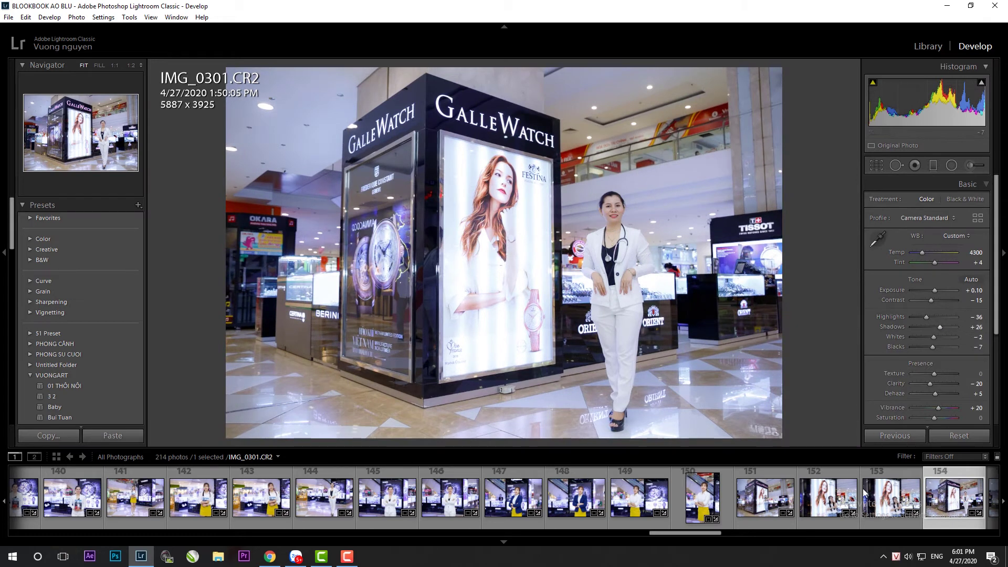
key(Right)
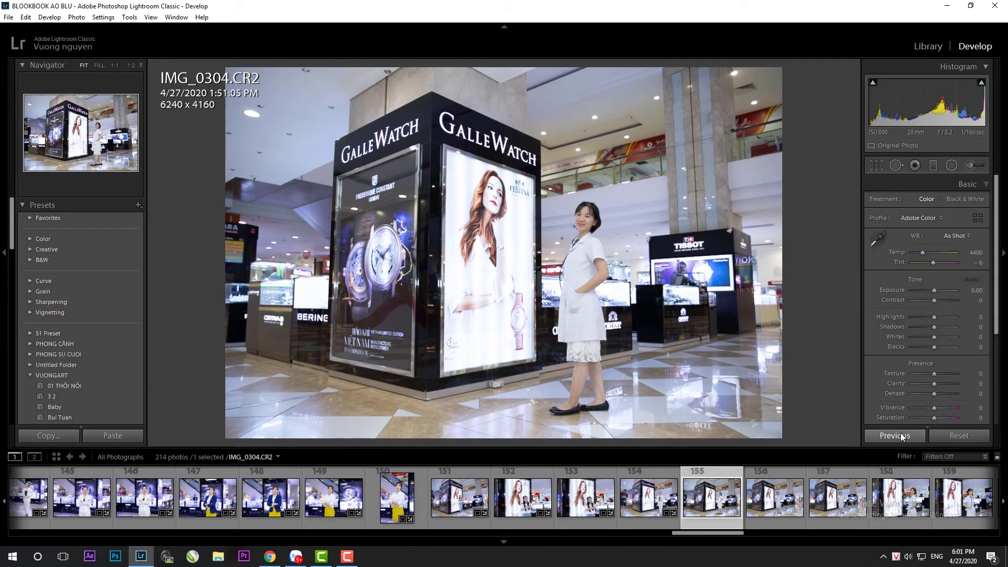
click(904, 431)
key(r)
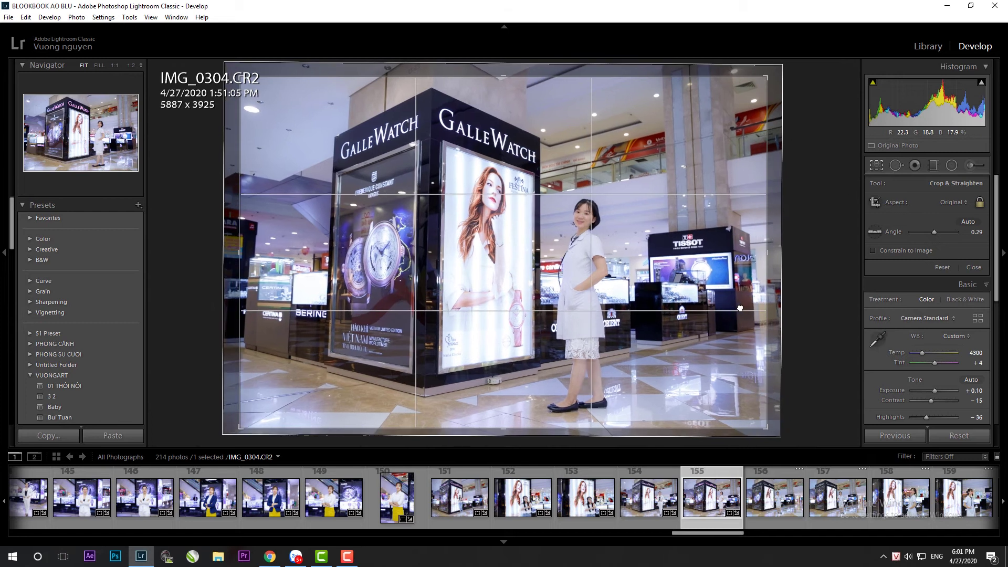
drag(845, 339, 837, 369)
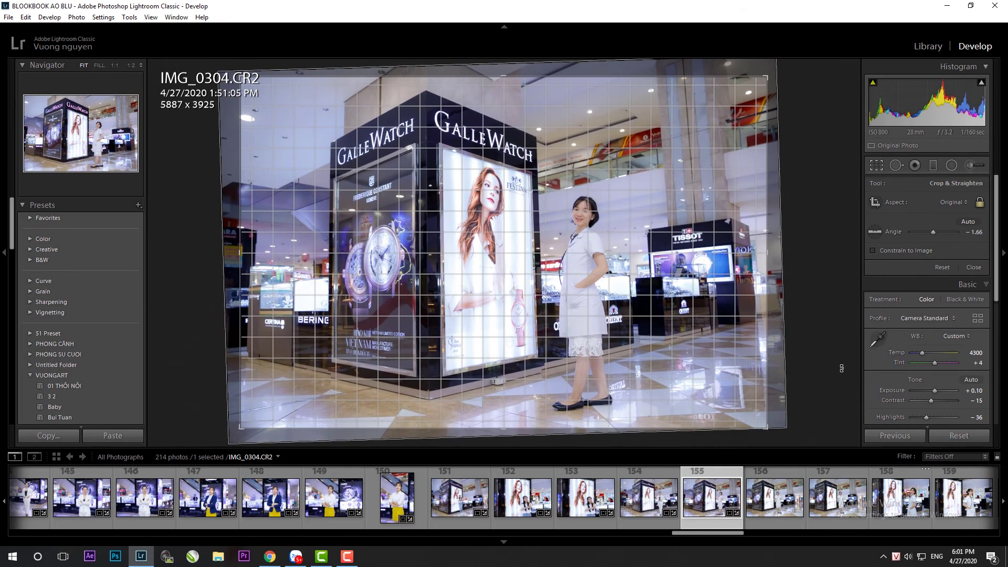
key(Return)
Paste settings onto IMG_0306 and straighten it, crop IMG_0307, and paste settings onto IMG_0309
click(789, 508)
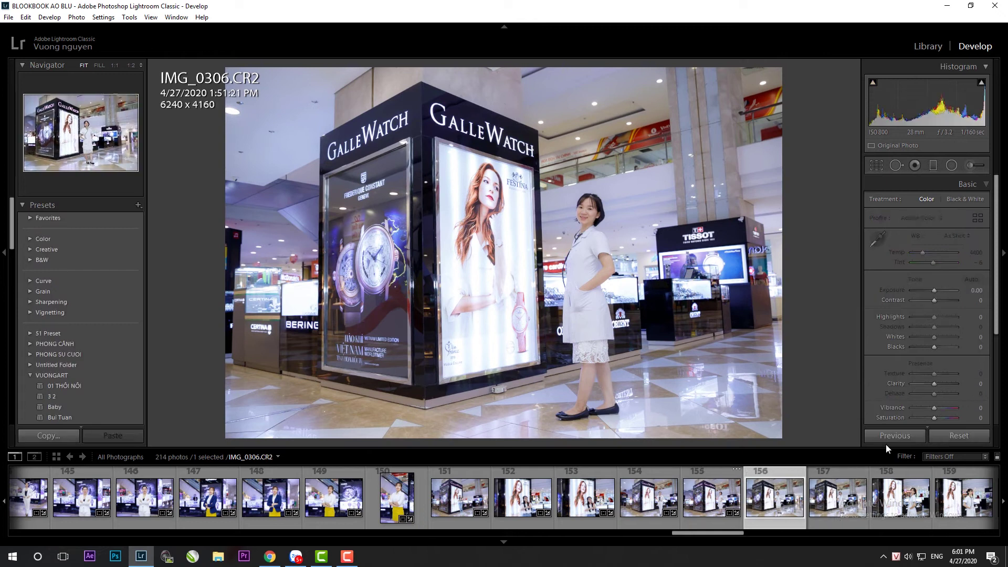
click(886, 439)
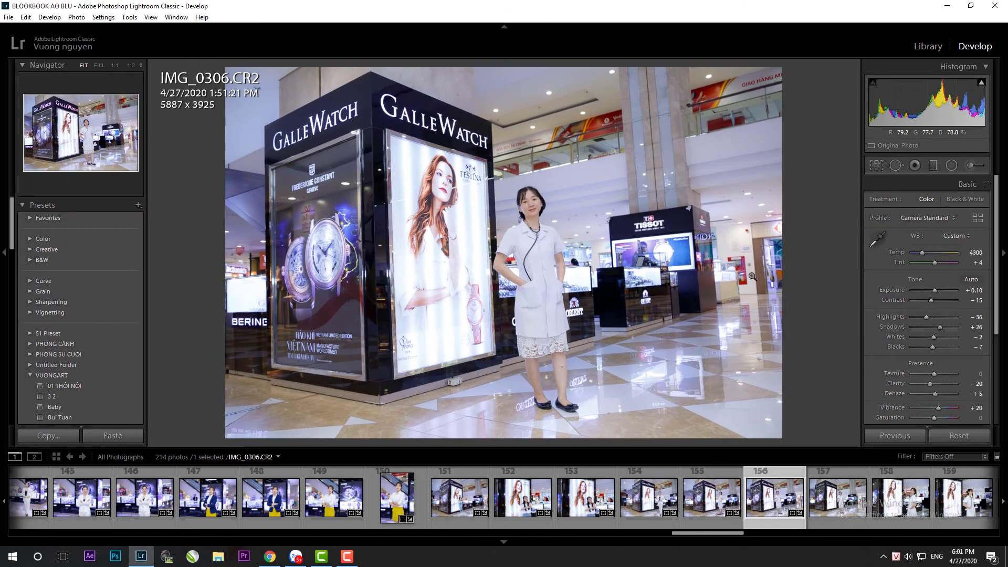
key(r)
drag(804, 255, 828, 261)
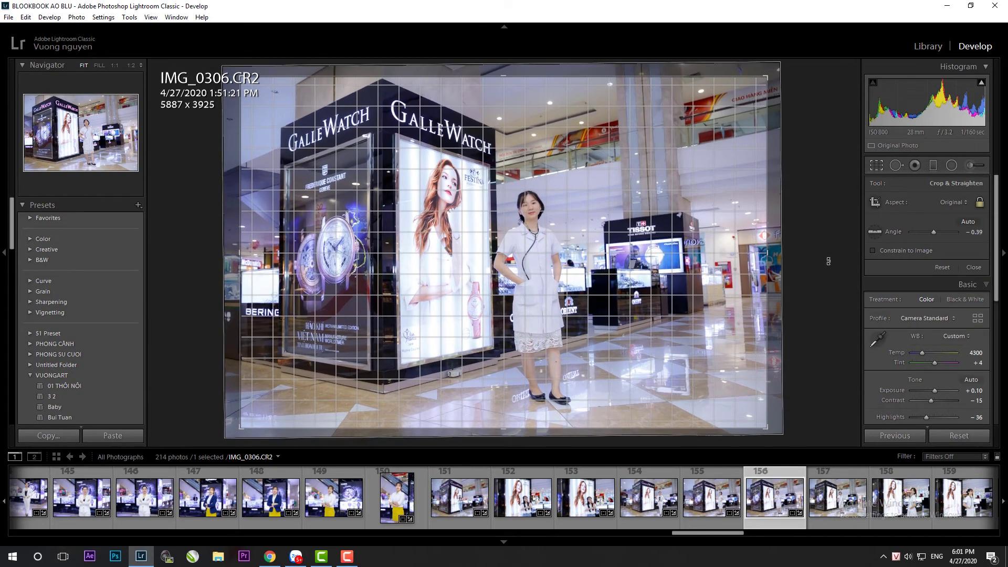
key(Return)
key(Right)
key(r)
key(Return)
key(Right)
click(893, 435)
Straighten IMG_0309 by about 0.9 degrees and slightly straighten IMG_0310
key(r)
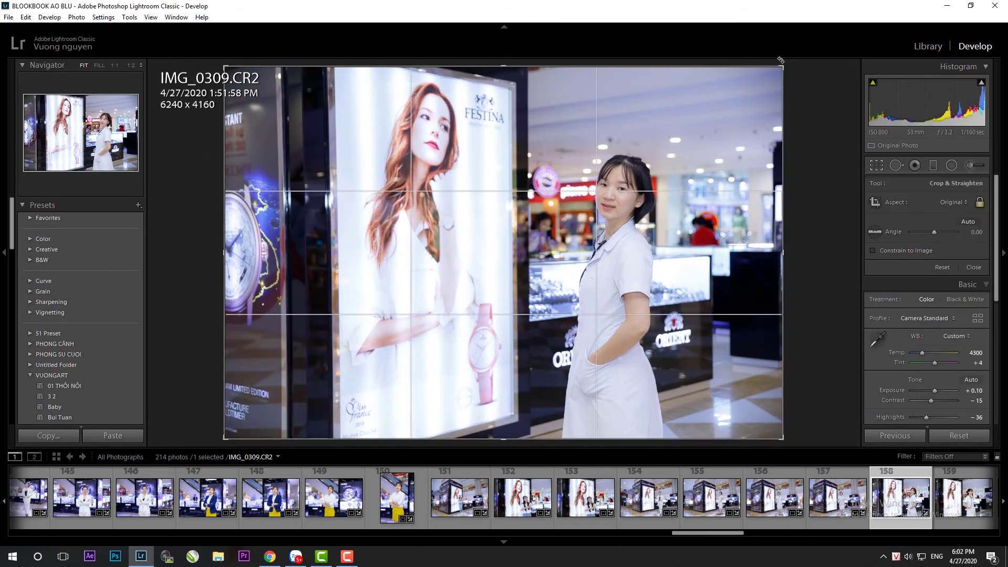
drag(782, 61, 813, 184)
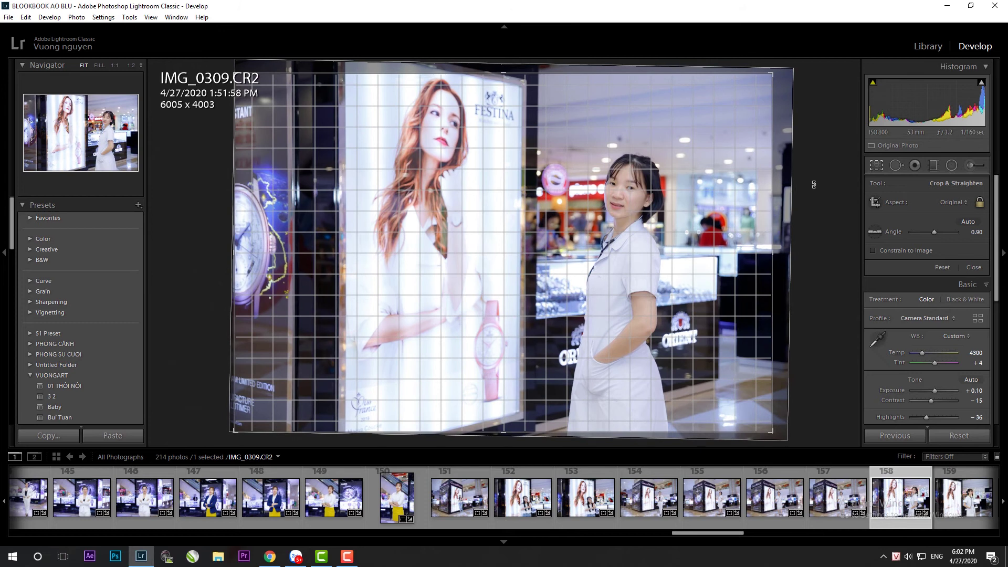
key(Return)
key(Right)
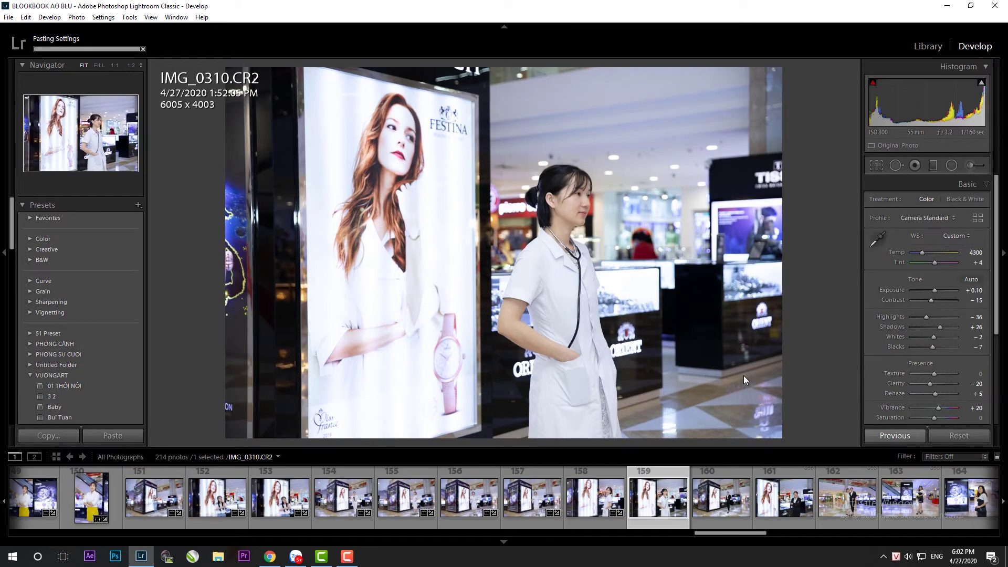
key(r)
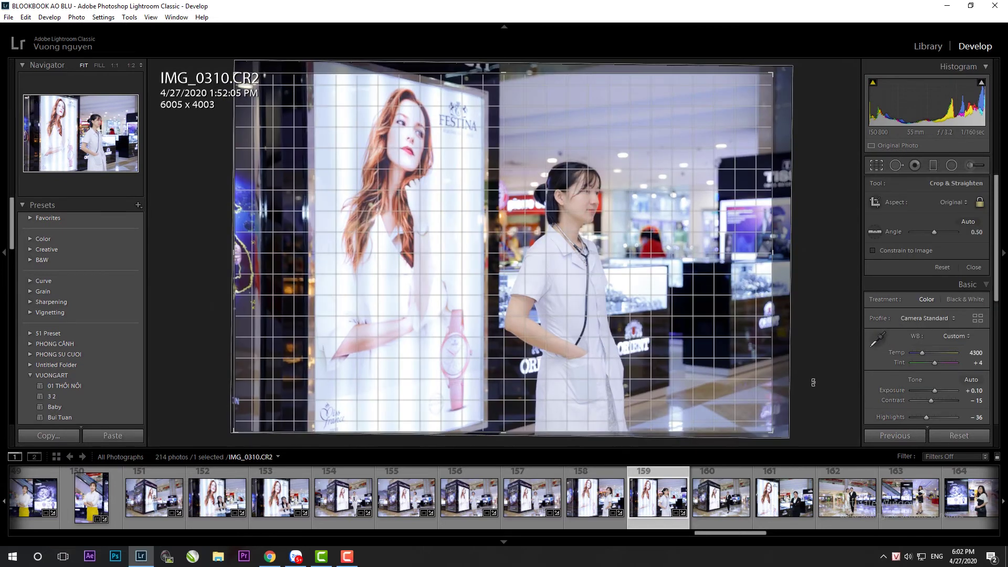
mouse_move(775, 377)
mouse_down()
mouse_move(733, 373)
mouse_move(820, 356)
mouse_up()
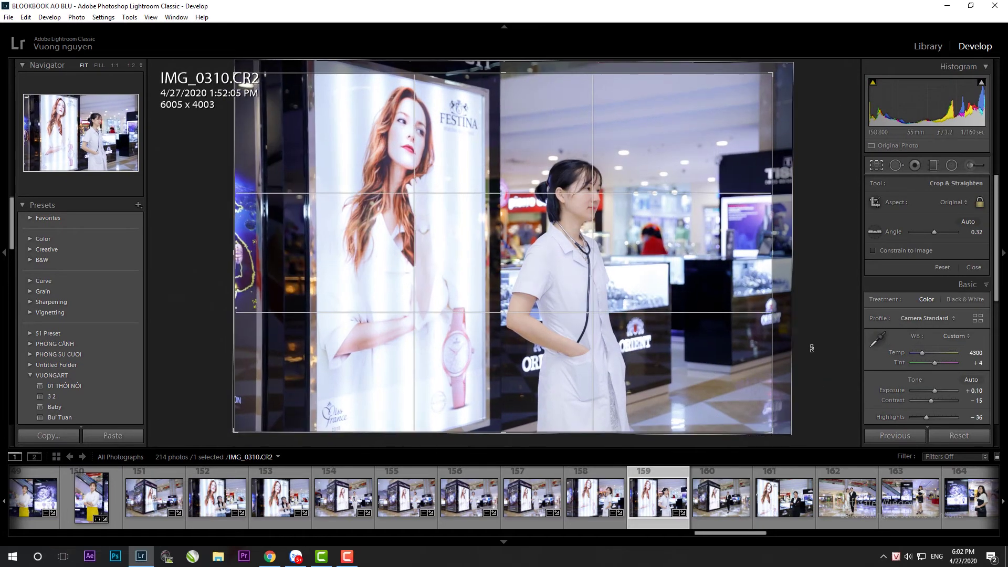
key(Return)
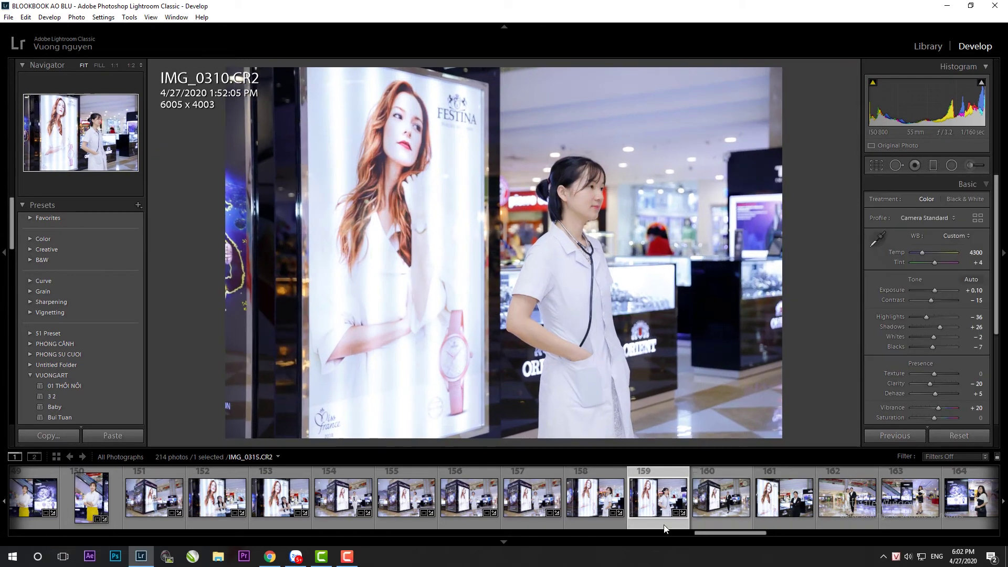
Paste the copied edits onto IMG_0311, rotate it level, and tighten the top-right crop
click(729, 510)
key(ctrl+shift+v)
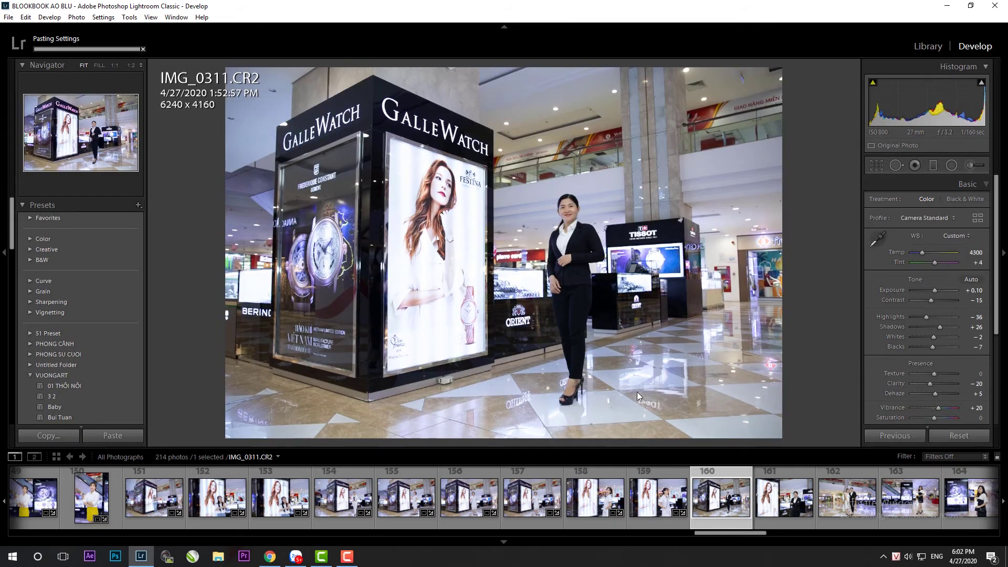
key(r)
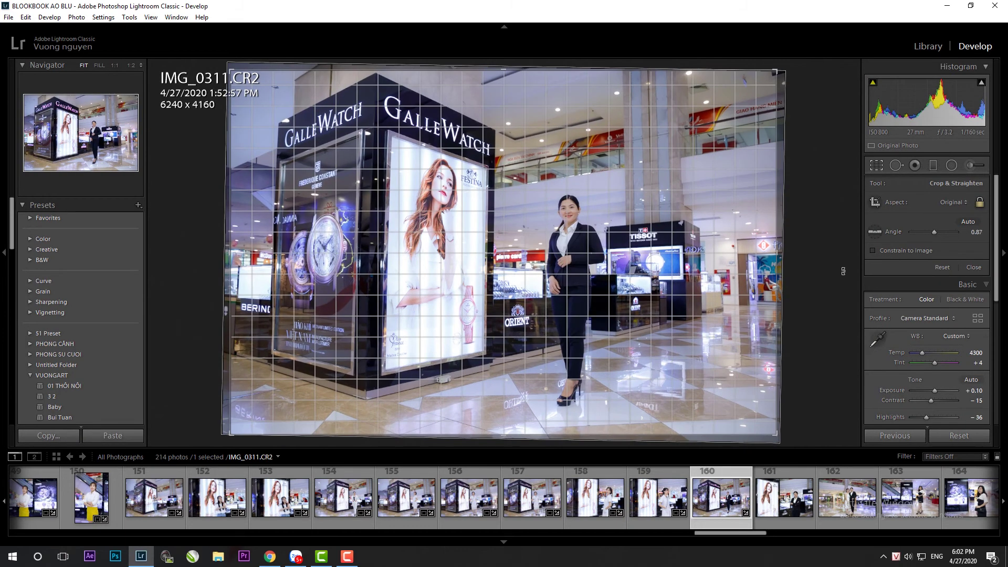
drag(850, 273, 853, 258)
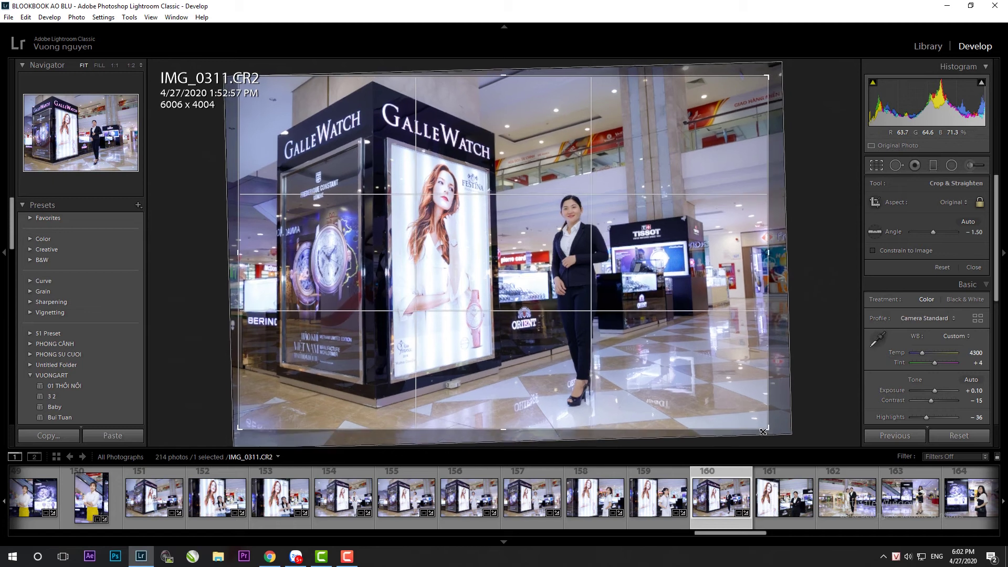
drag(760, 82, 806, 110)
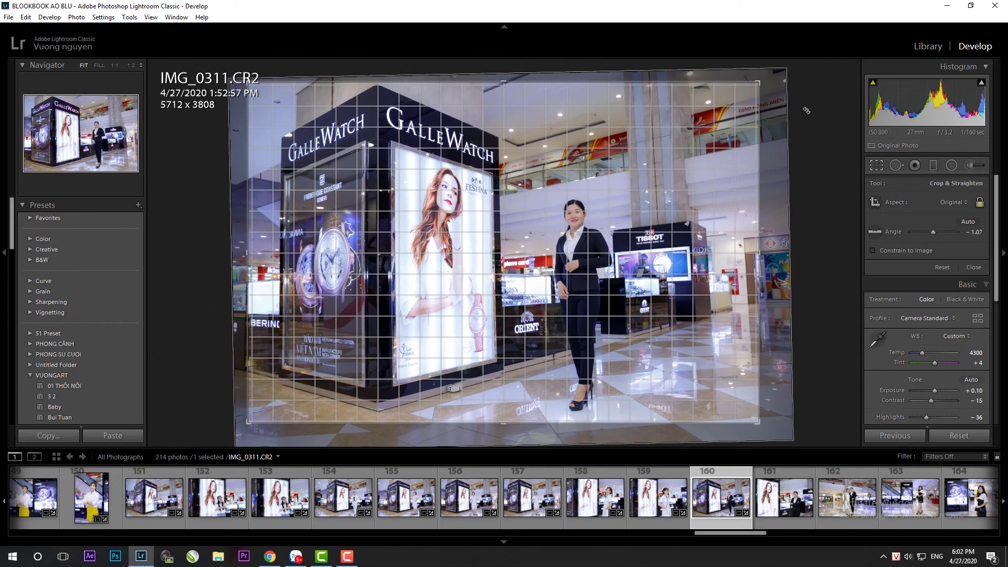
key(Return)
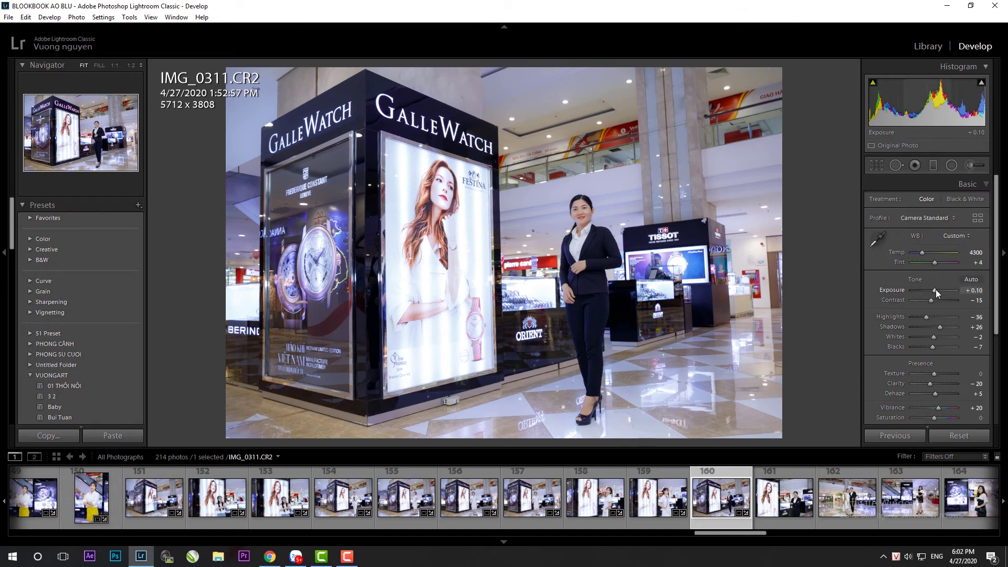
Rotate IMG_0313 to level it and apply the crop
click(786, 504)
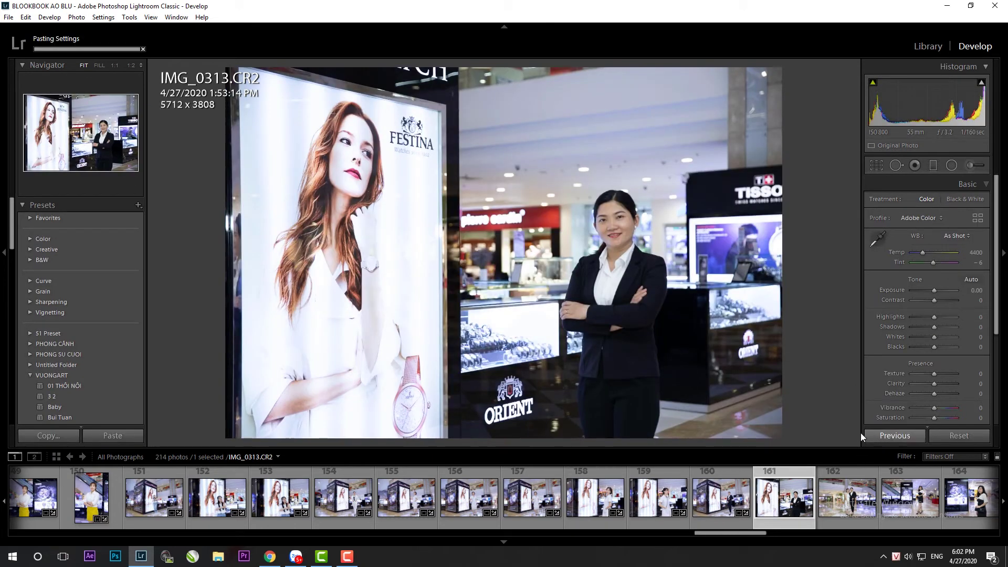
key(r)
mouse_move(792, 113)
mouse_down()
mouse_move(795, 83)
mouse_move(778, 93)
mouse_up()
key(Return)
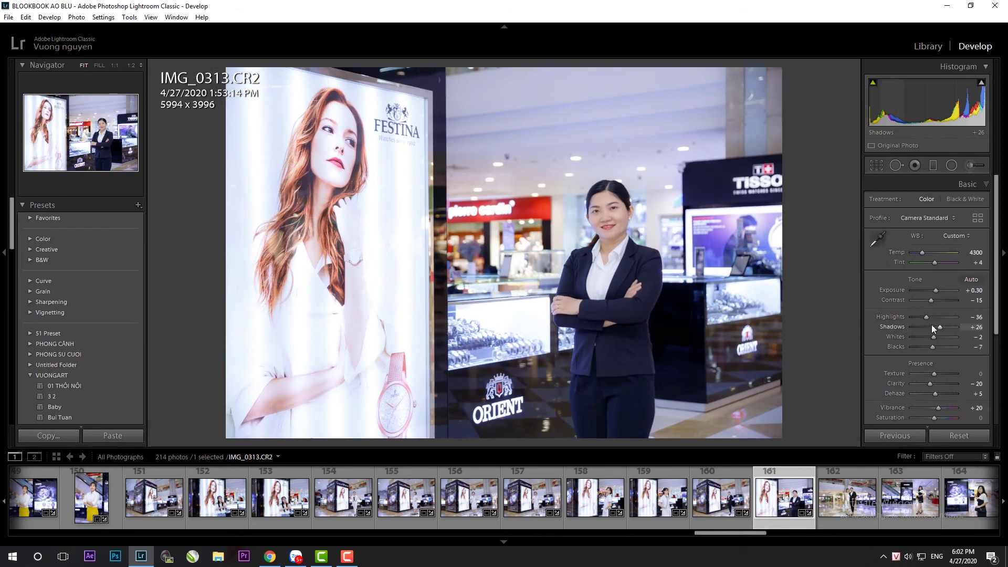
click(830, 494)
Paste the copied edits onto IMG_0315, then shrink IMG_0317's crop
key(r)
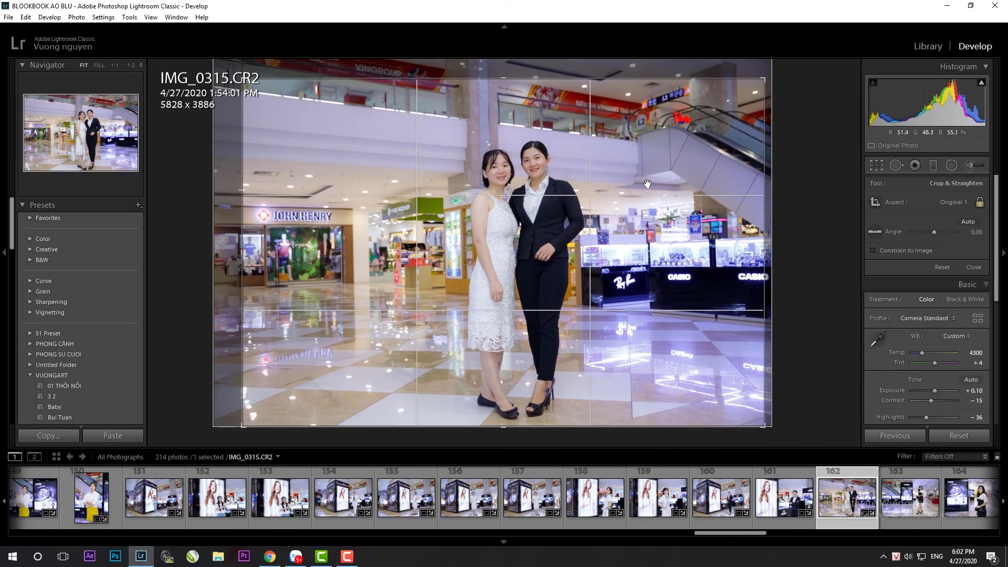
key(Return)
key(Right)
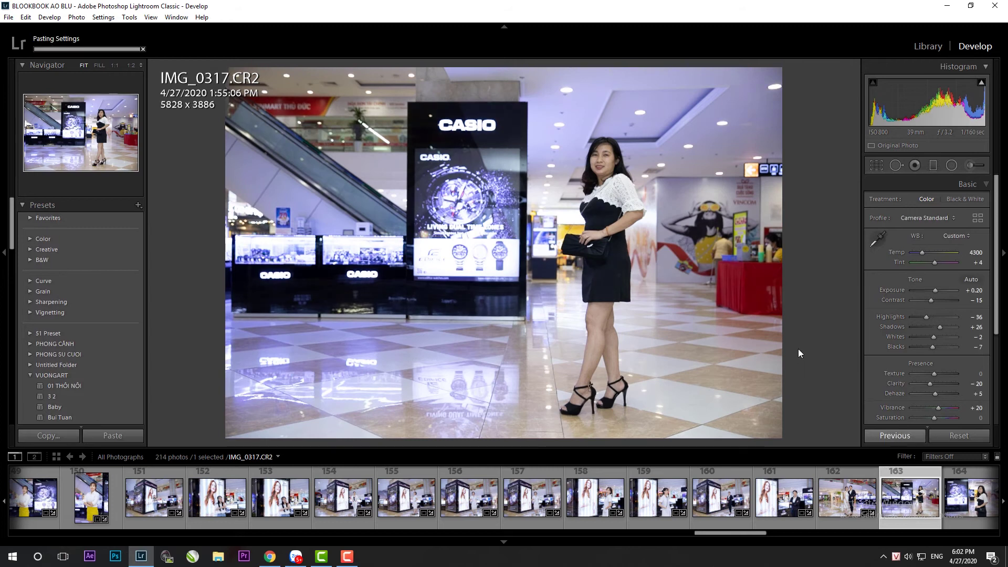
key(r)
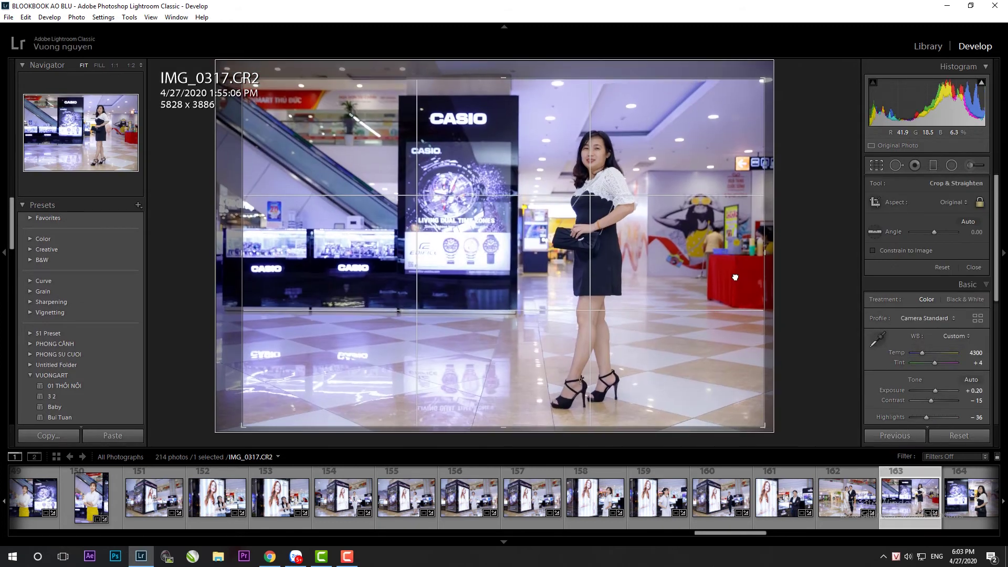
drag(763, 80, 755, 89)
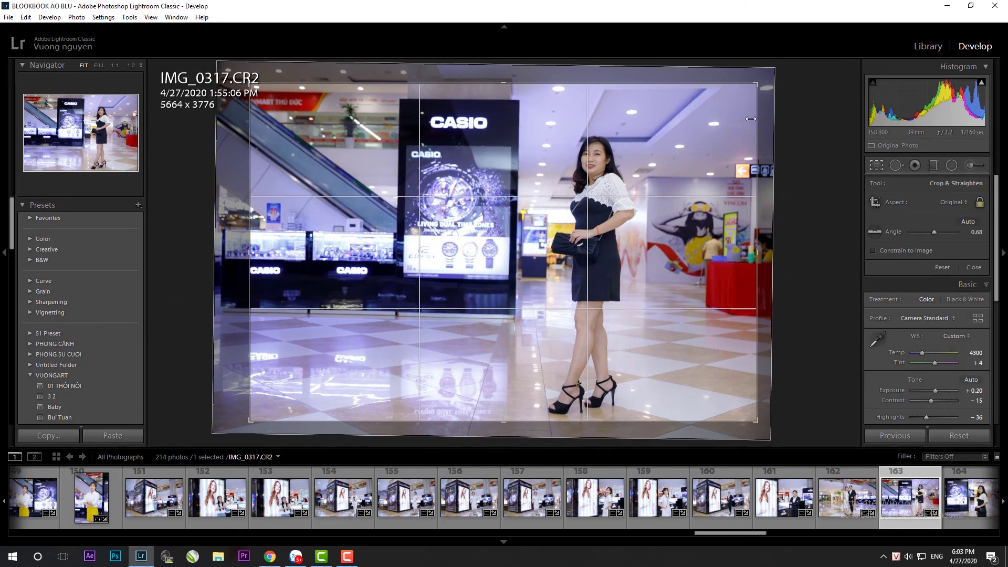
key(Return)
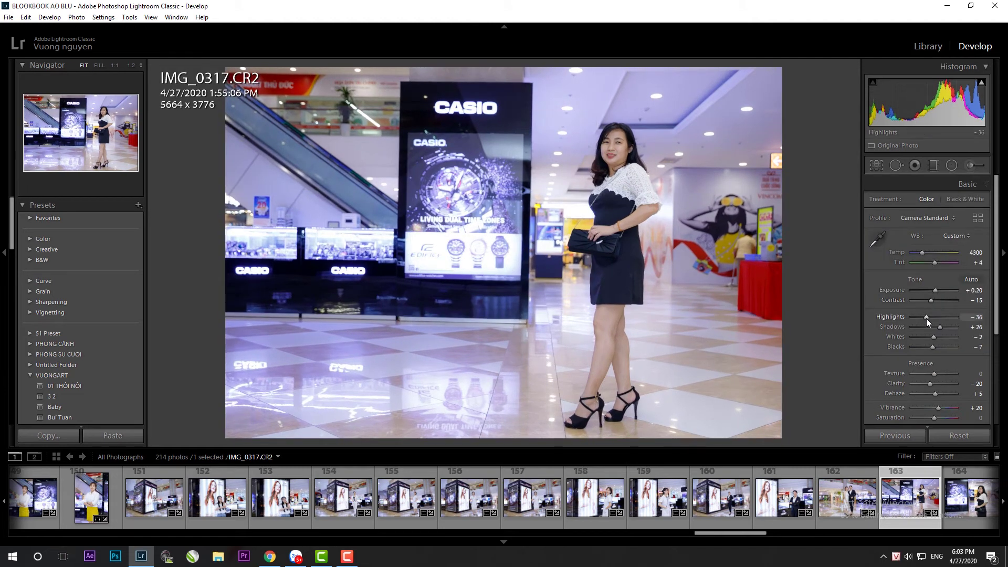
Rotate IMG_0319 to level it and raise its exposure to +0.20
key(Right)
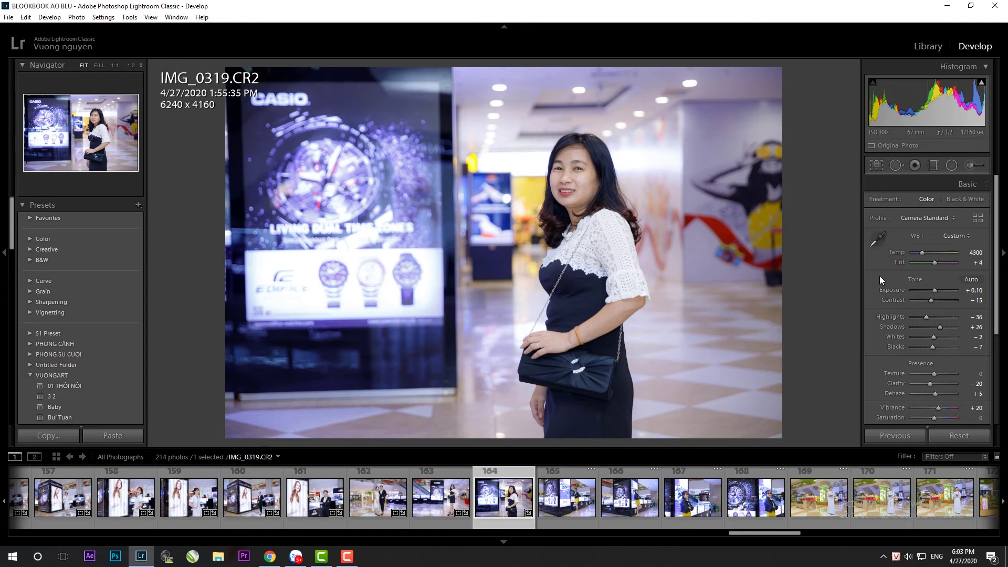
key(r)
drag(822, 242, 838, 246)
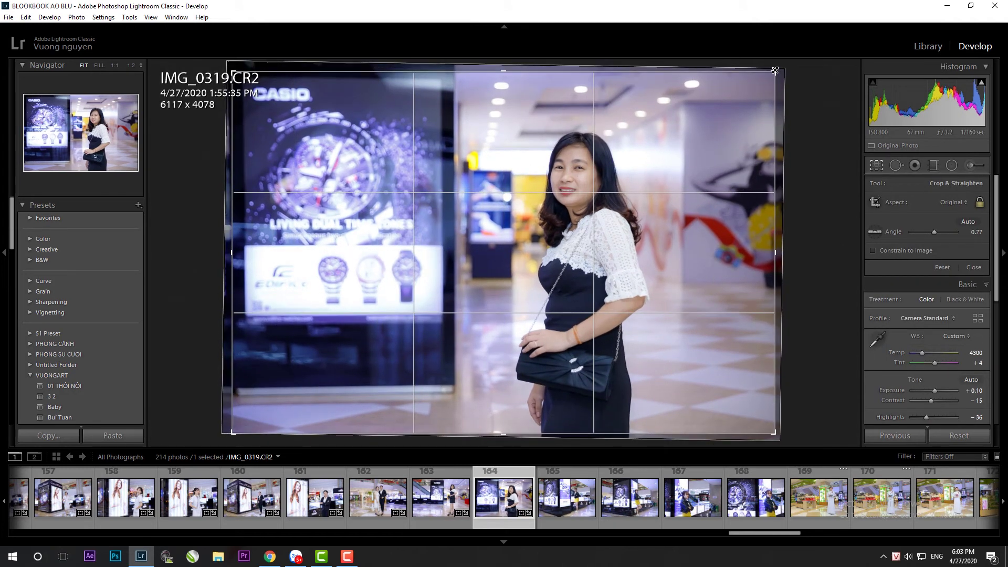
key(Return)
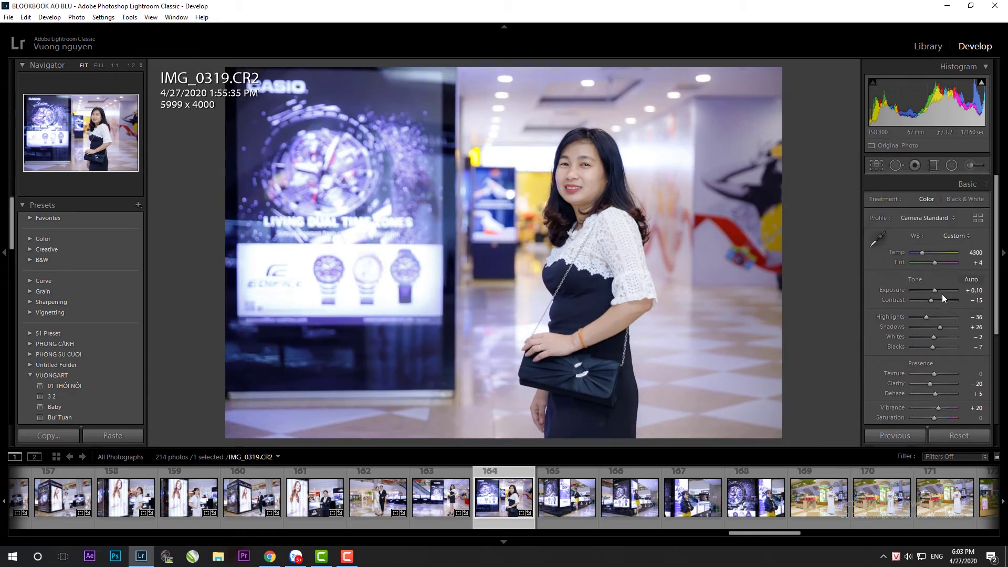
drag(934, 291, 925, 317)
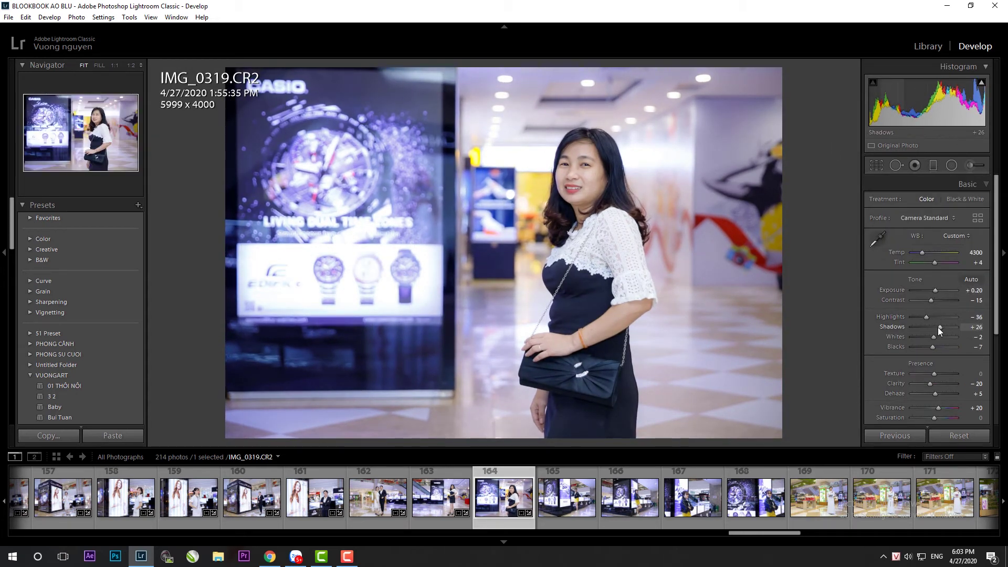
Fine-tune IMG_0321's rotation and lower its shadows to +7, dismissing pop-up notifications
click(581, 511)
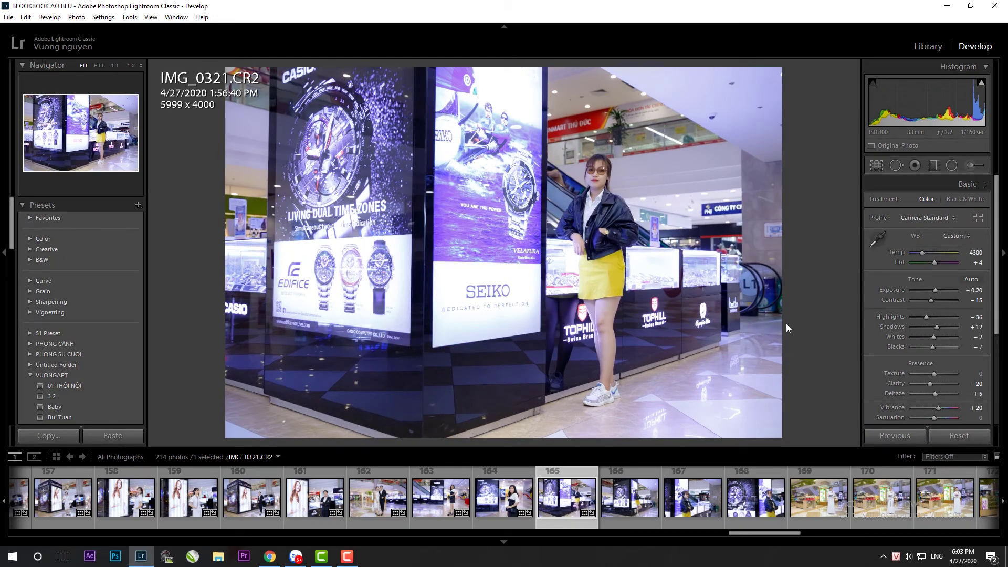
key(r)
drag(808, 363, 809, 361)
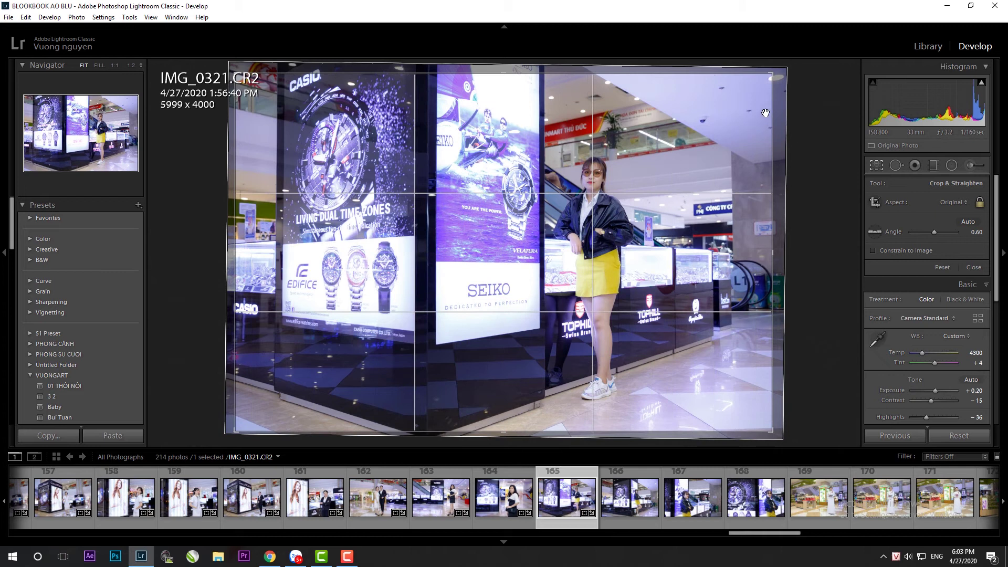
click(973, 267)
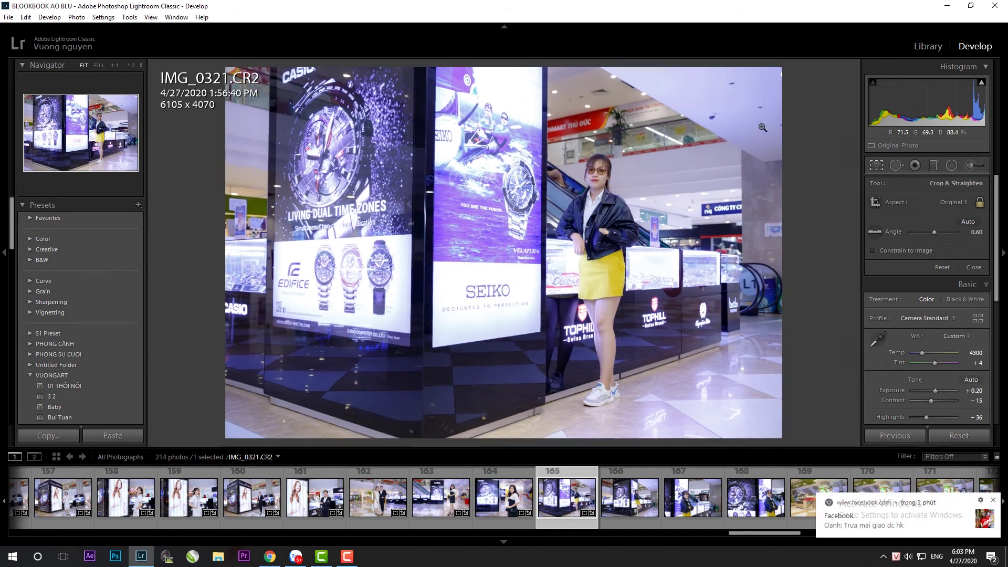
click(997, 498)
drag(945, 327, 937, 331)
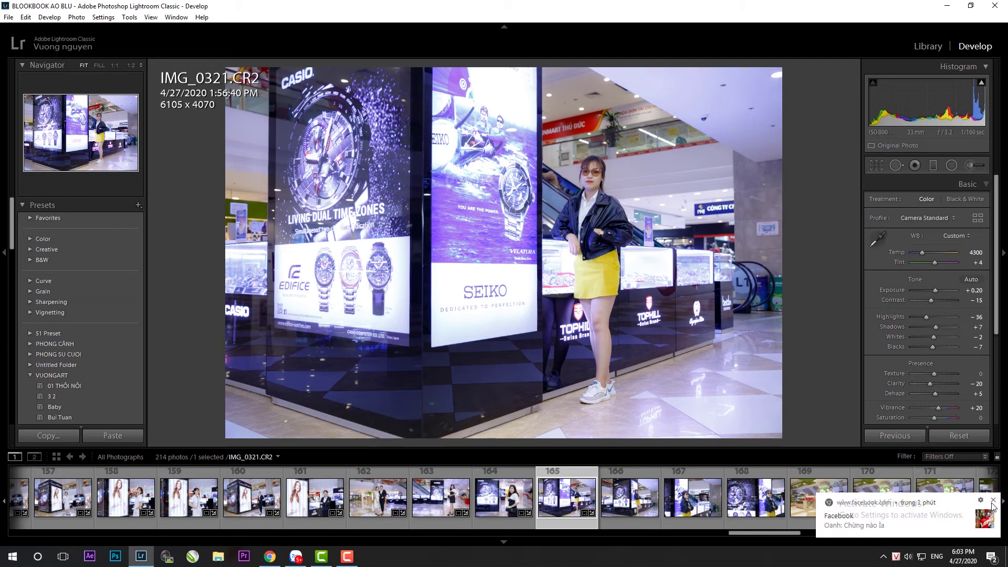
click(993, 500)
click(649, 496)
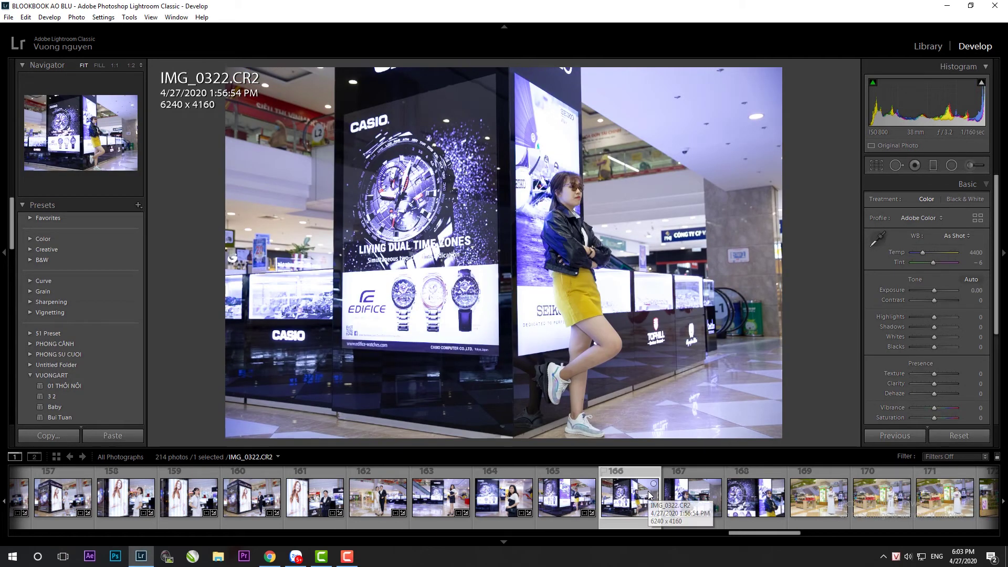
Crop IMG_0322 from the top-right corner, then paste the copied settings onto IMG_0324 and crop it
key(r)
drag(779, 82, 701, 133)
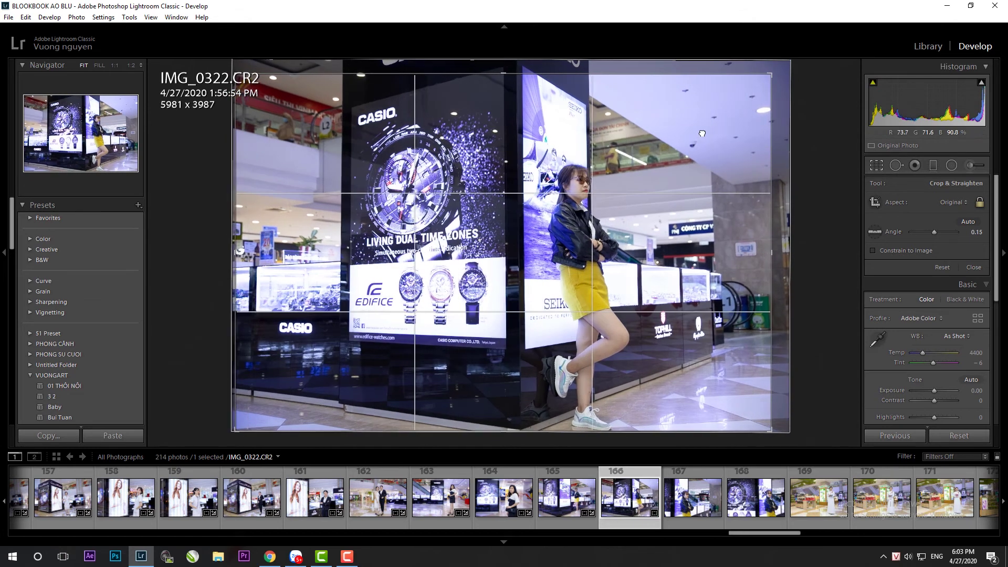
key(Return)
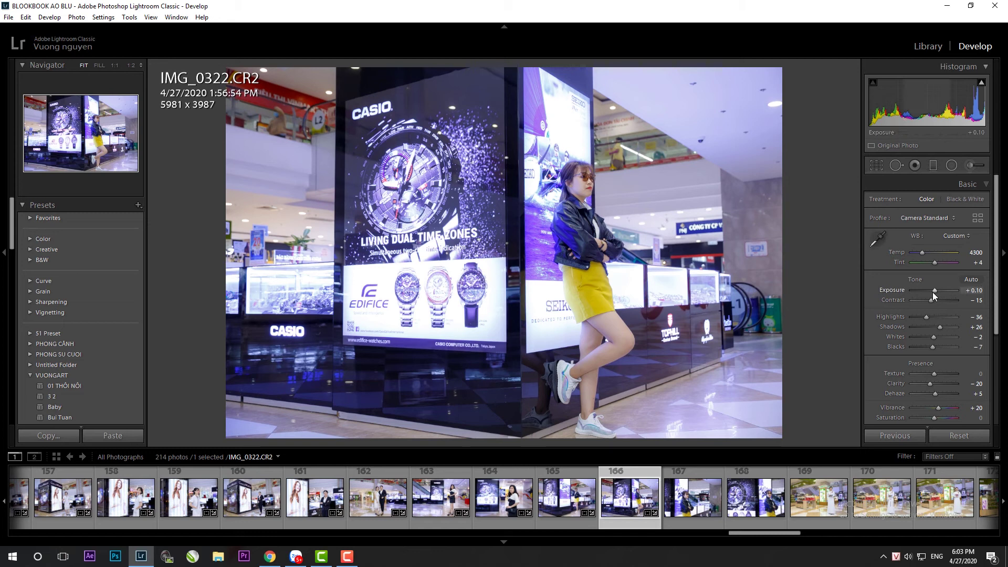
click(668, 525)
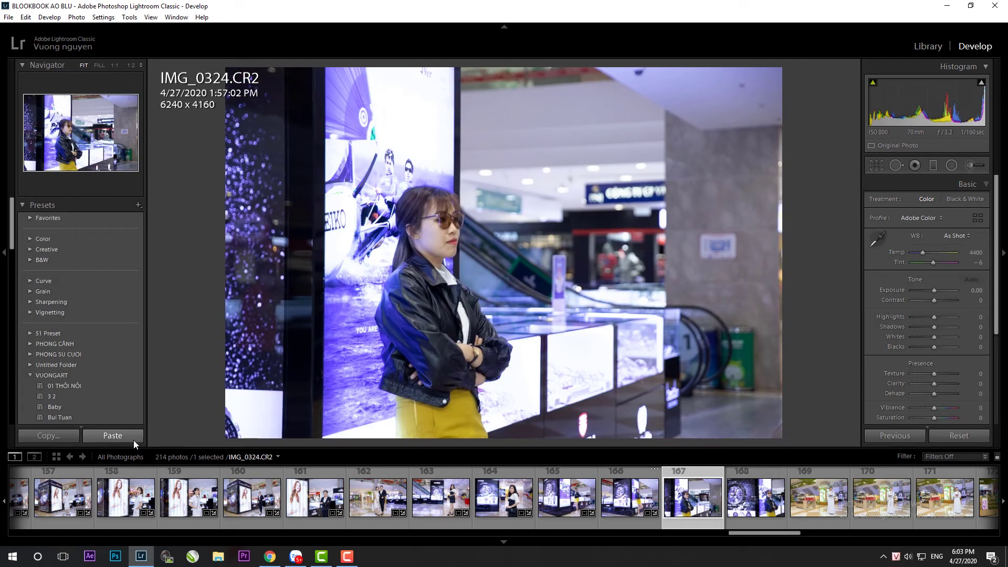
key(ctrl+shift+v)
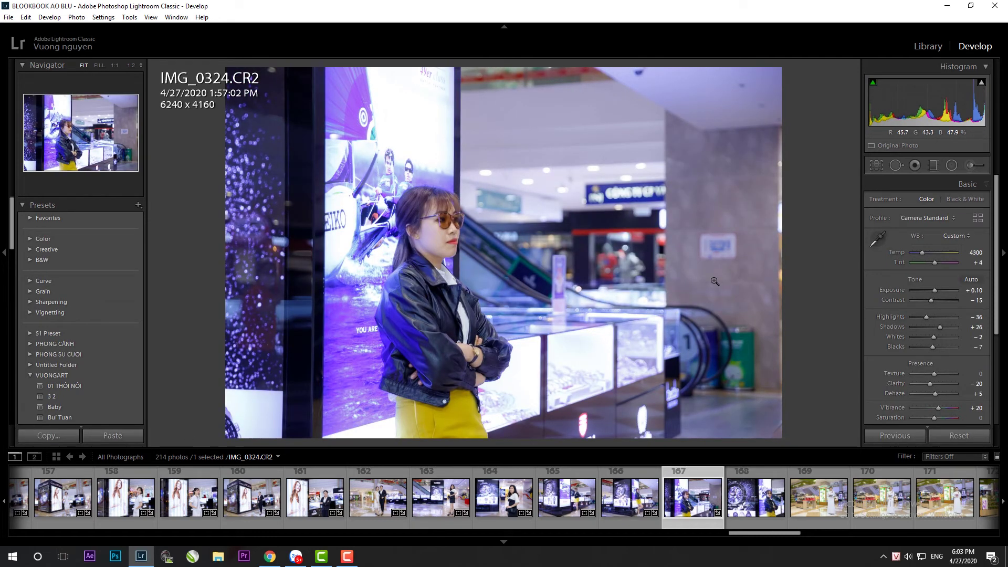
key(r)
drag(782, 67, 732, 95)
key(Return)
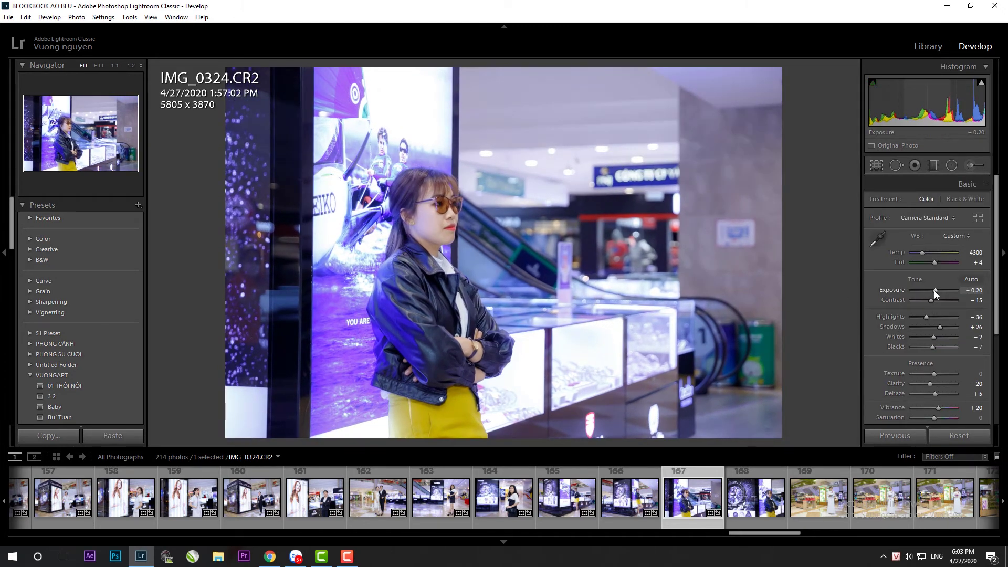
Straighten and crop IMG_0325 and lower its shadows from +26 to +24
click(756, 498)
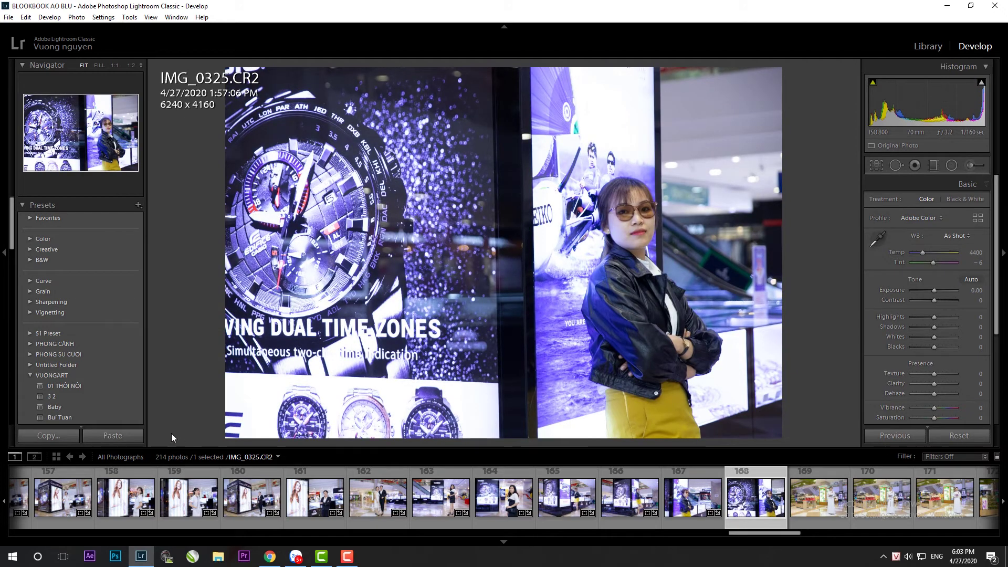
key(r)
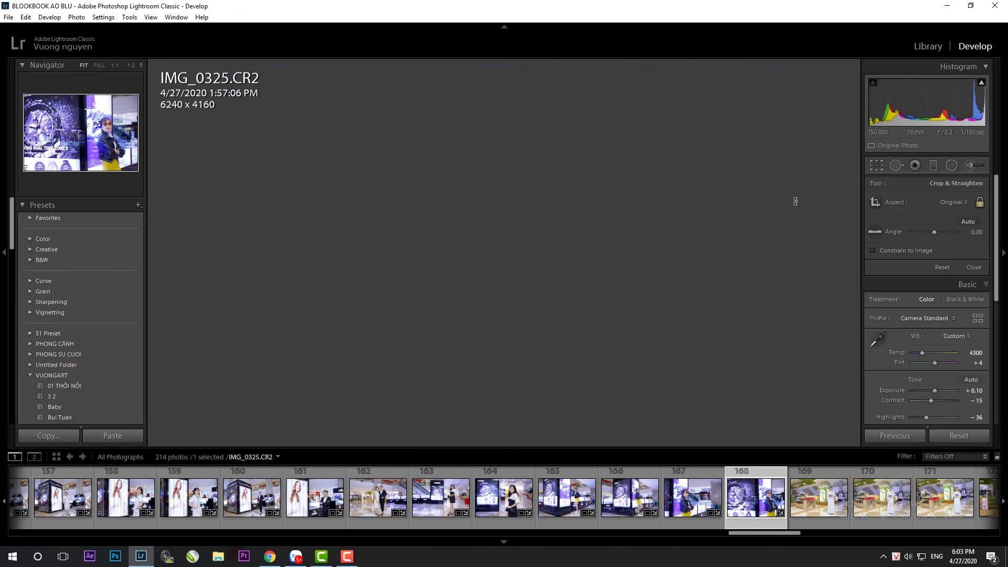
mouse_move(839, 194)
mouse_down()
mouse_move(823, 321)
mouse_move(833, 322)
mouse_up()
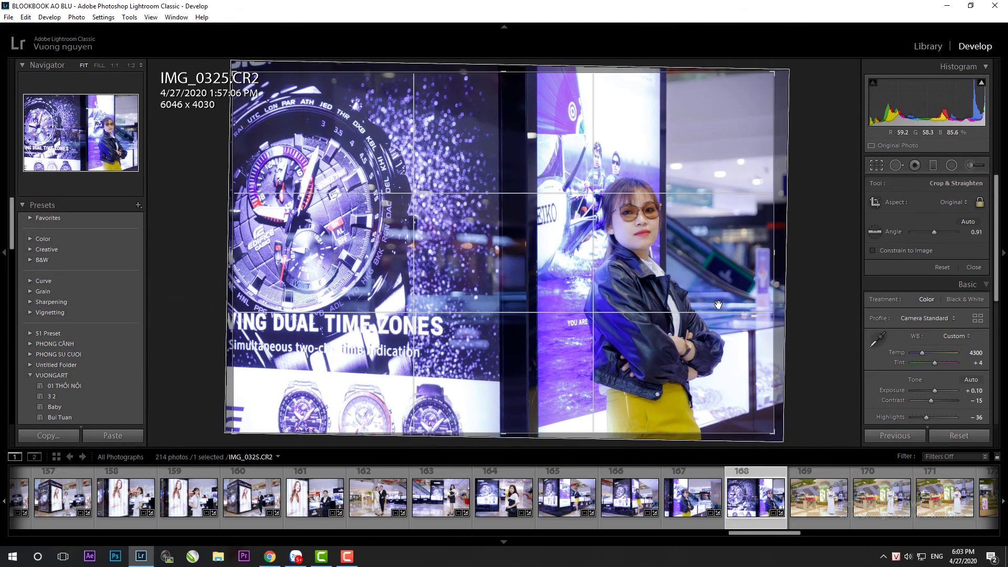
key(Return)
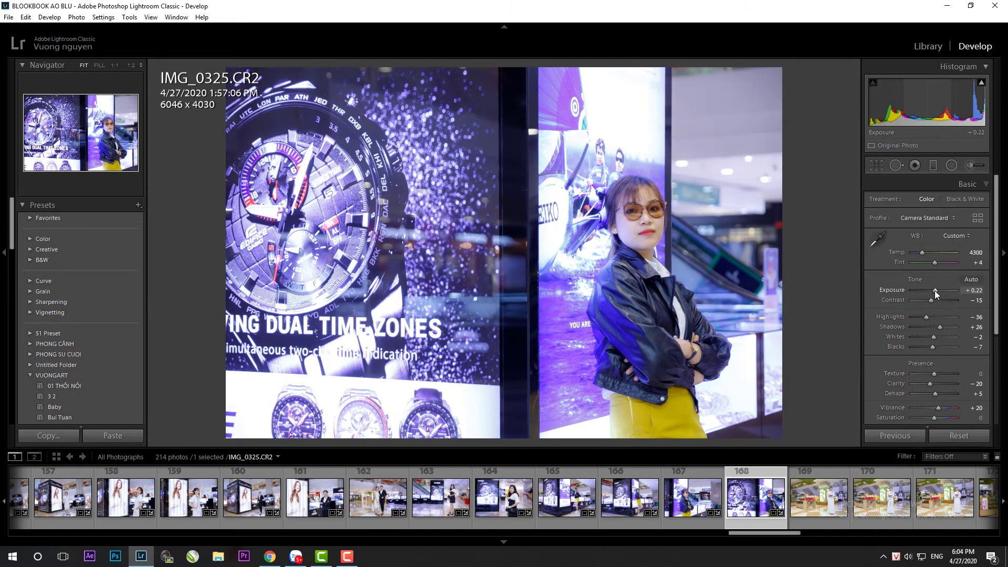
drag(940, 327, 938, 327)
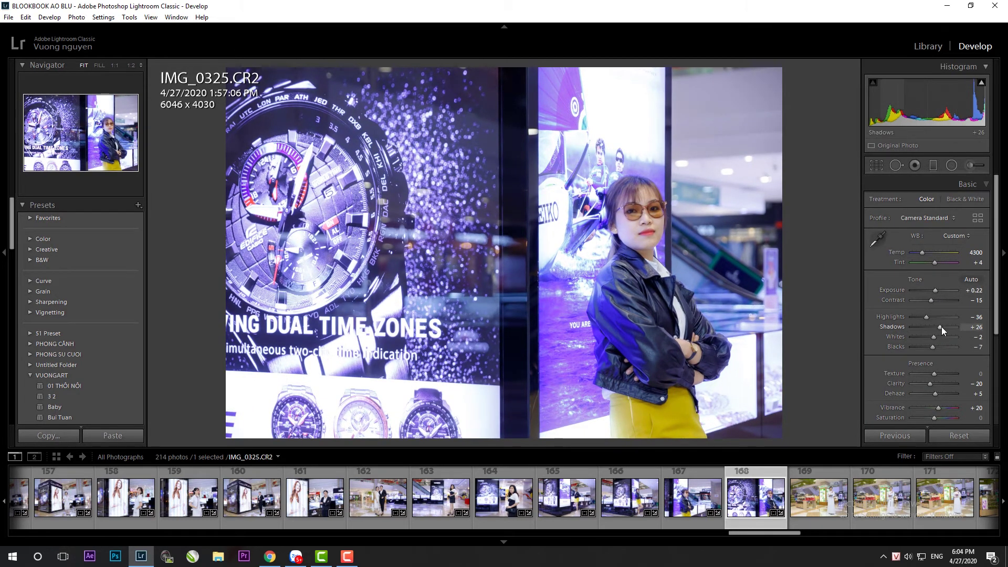
click(798, 509)
Paste the copied settings onto IMG_0328, tighten its crop, and raise exposure to +0.20
click(124, 440)
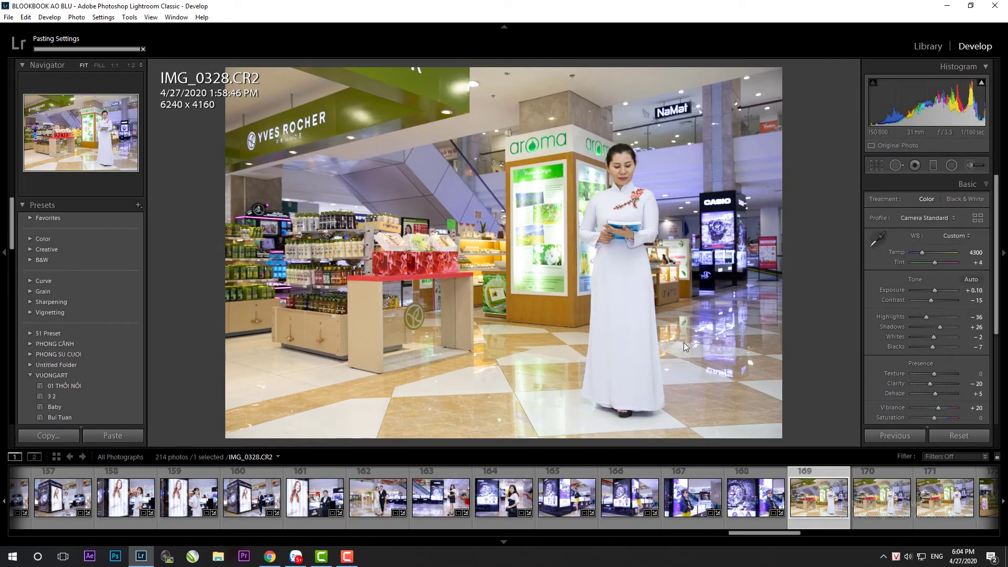
key(r)
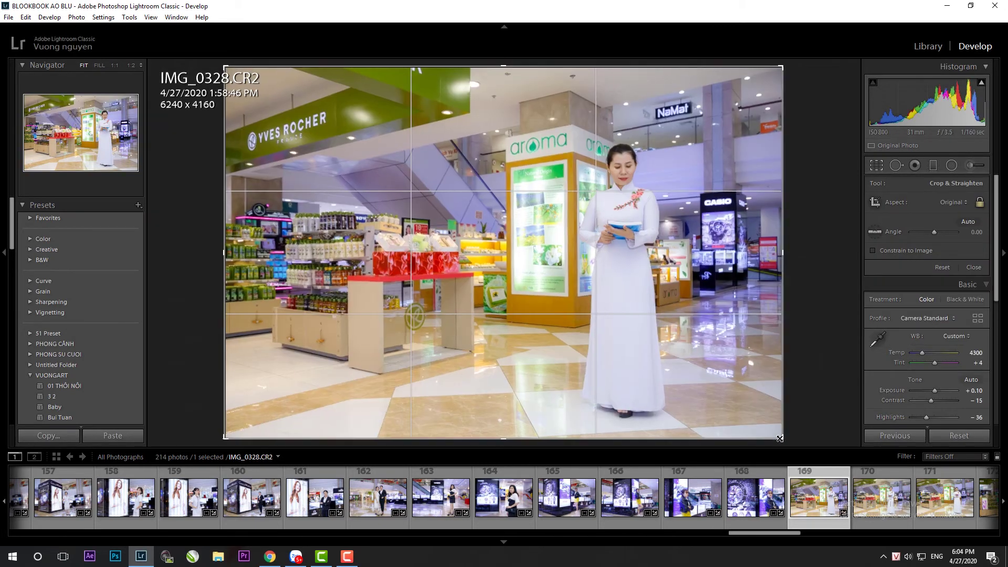
drag(780, 439, 770, 429)
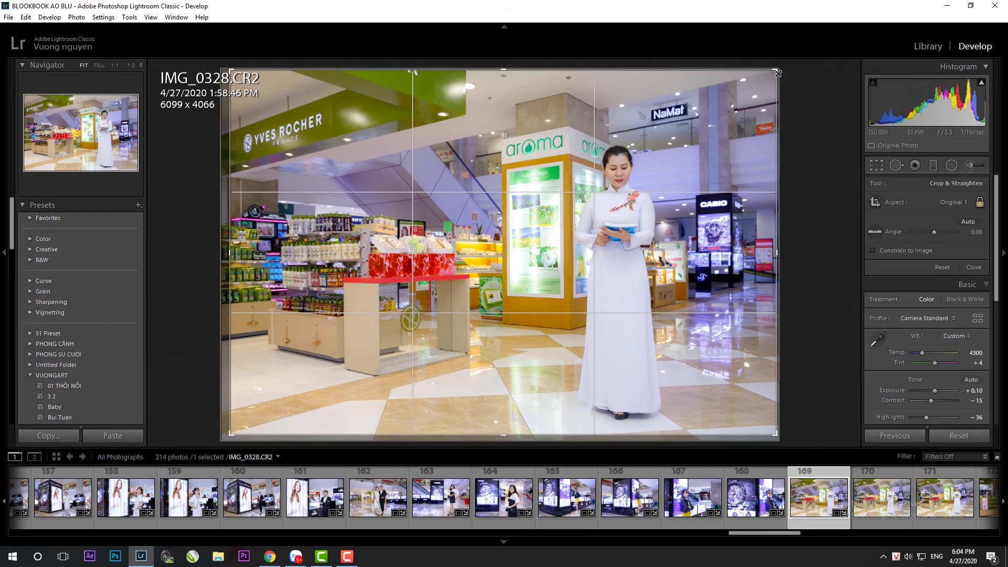
drag(777, 73, 754, 89)
key(Return)
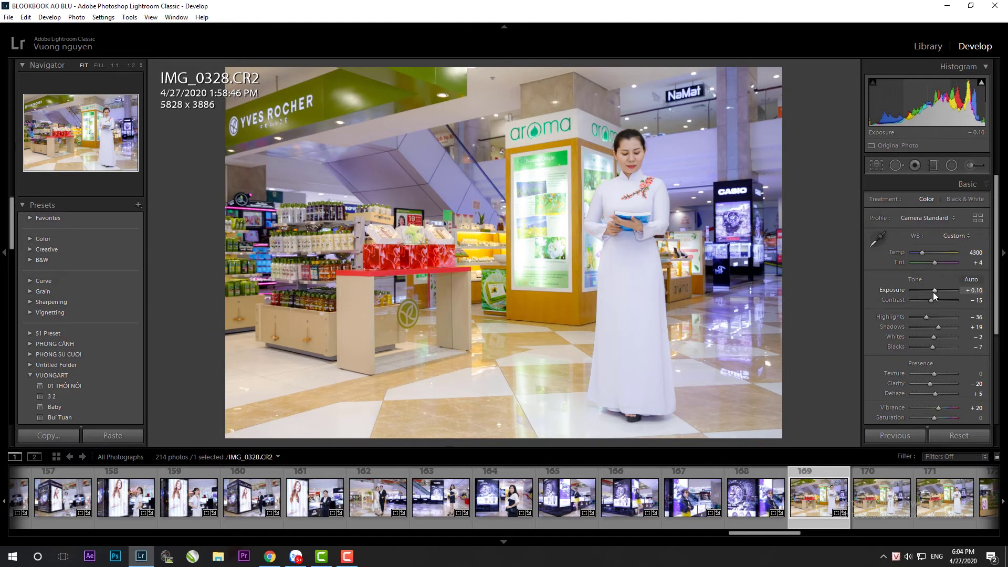
drag(933, 292, 935, 292)
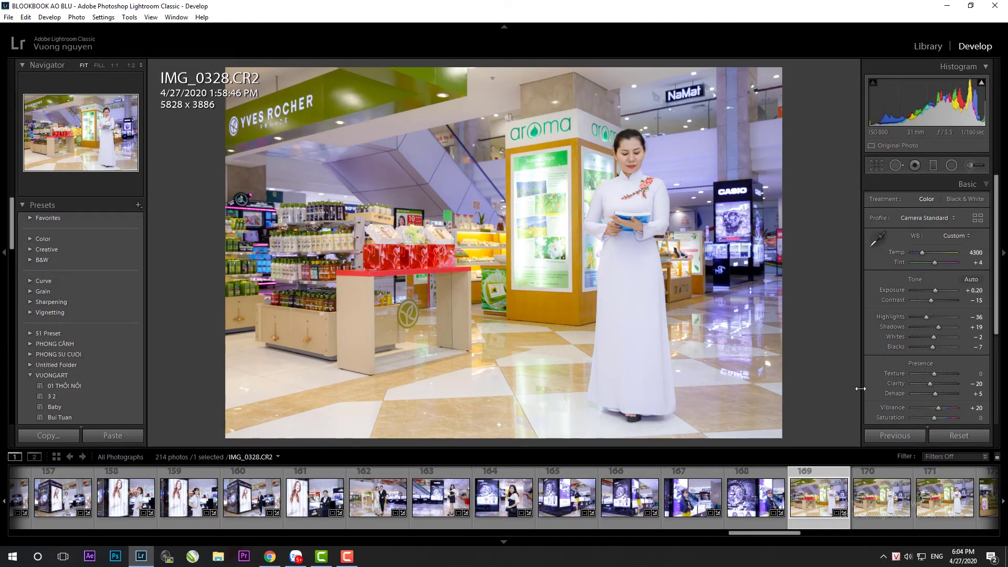
Crop and straighten IMG_0329 and set its exposure back to +0.10
click(886, 510)
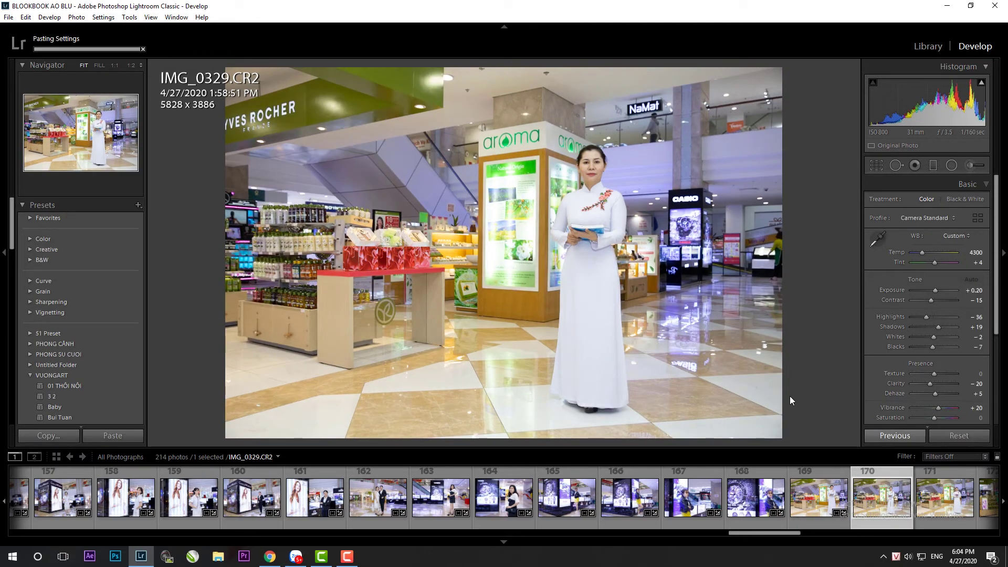
key(r)
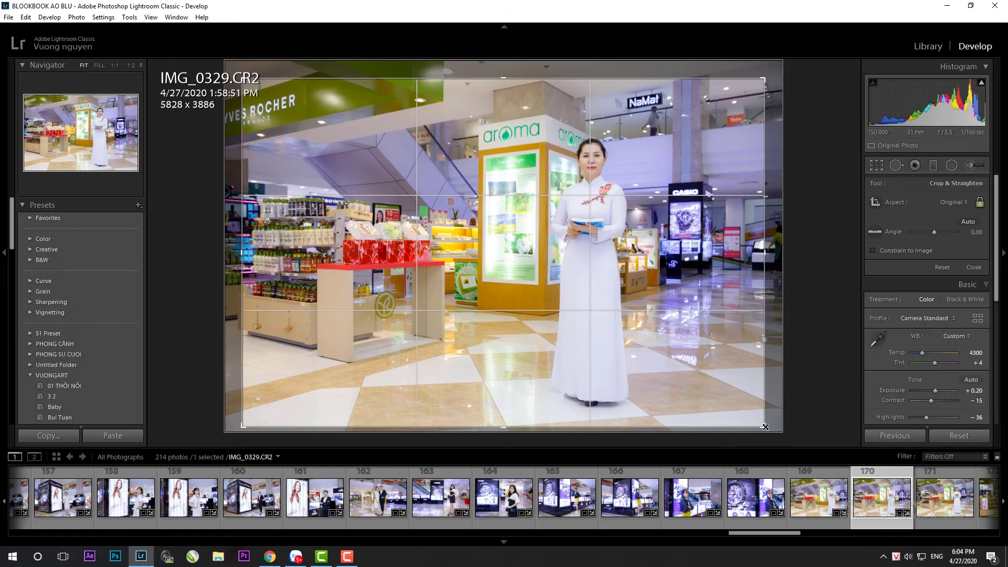
drag(765, 426, 755, 420)
drag(725, 389, 714, 386)
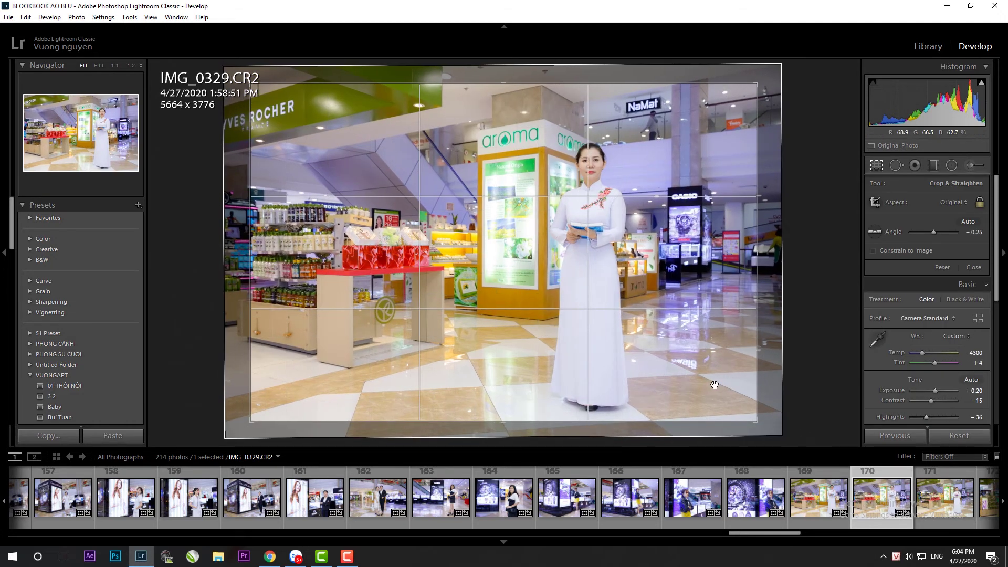
key(r)
drag(935, 292, 934, 292)
Level and crop IMG_0330 and lift its shadows to +17
click(942, 506)
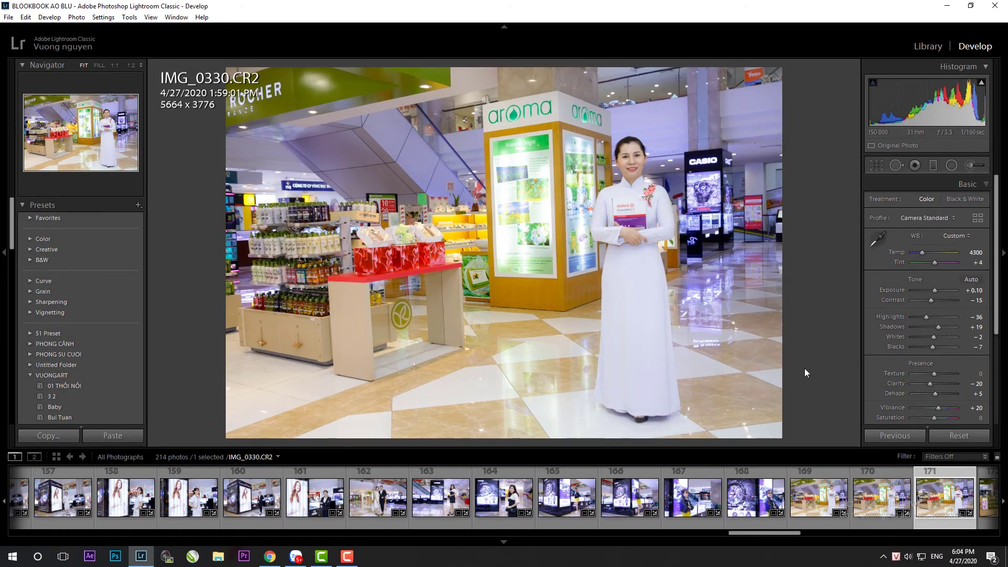
key(r)
drag(707, 308, 755, 84)
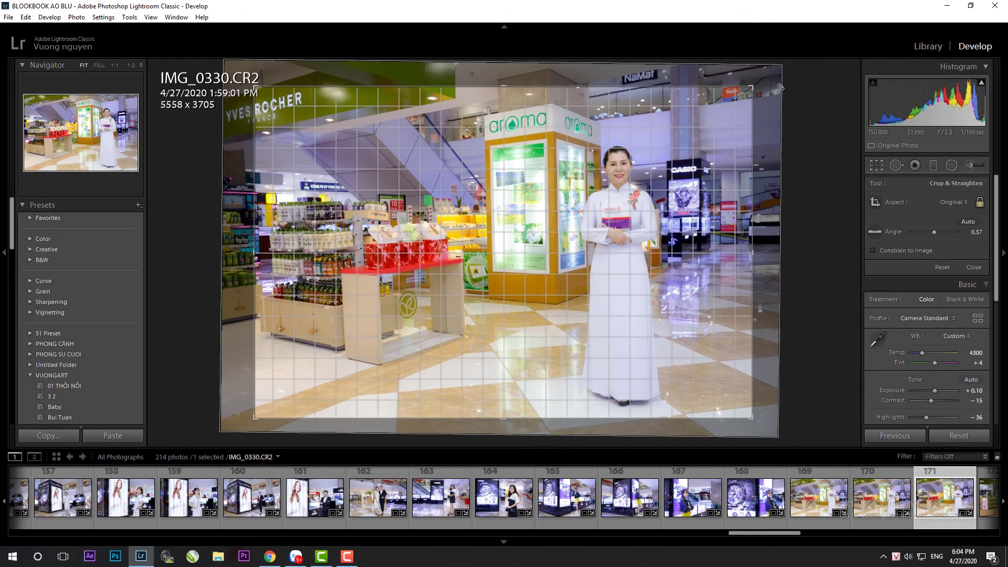
key(Return)
drag(939, 328, 940, 328)
Paste the copied settings onto IMG_0331, rotate it slightly level and trim the crop
click(810, 534)
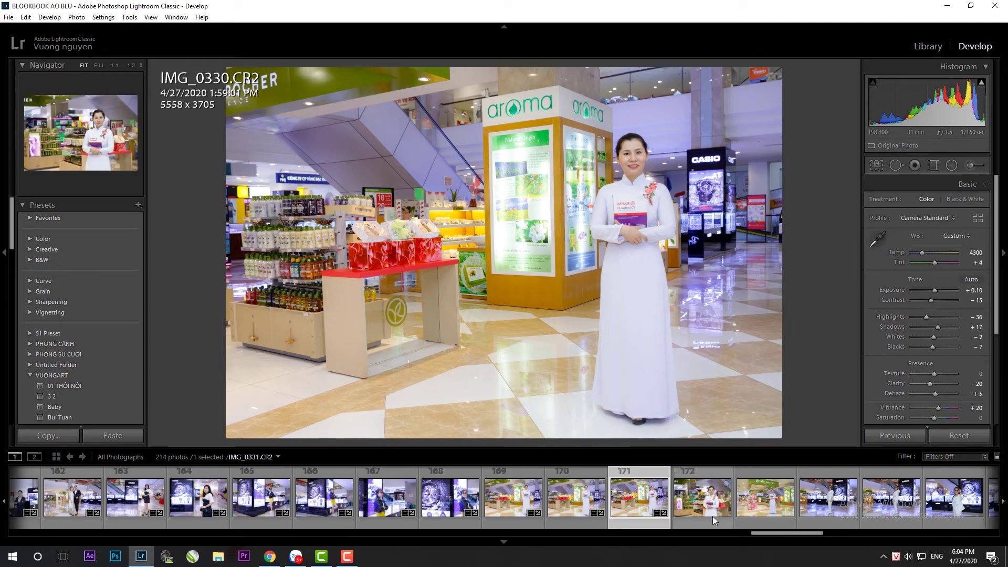
click(713, 515)
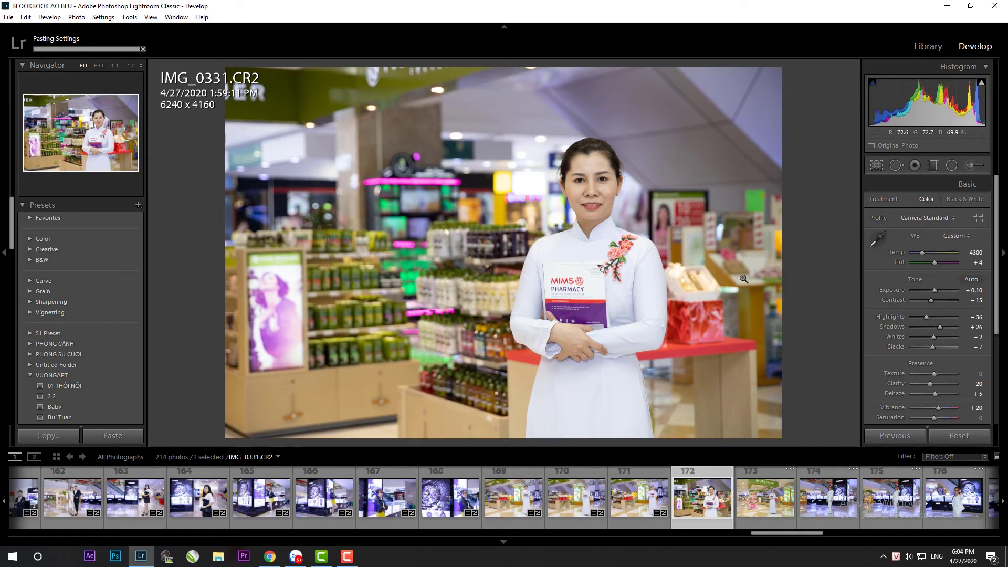
key(r)
drag(816, 224, 816, 222)
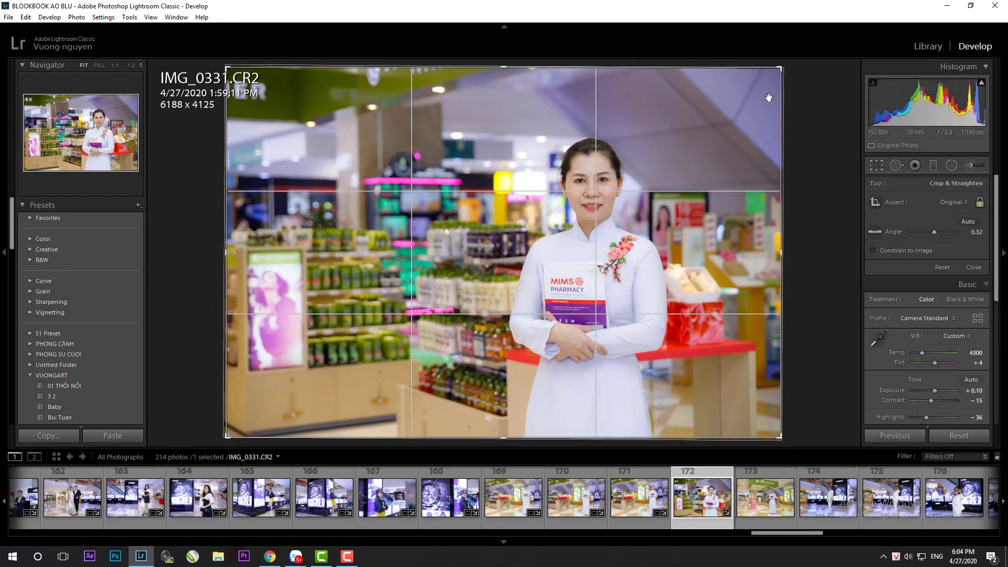
drag(783, 67, 776, 72)
key(r)
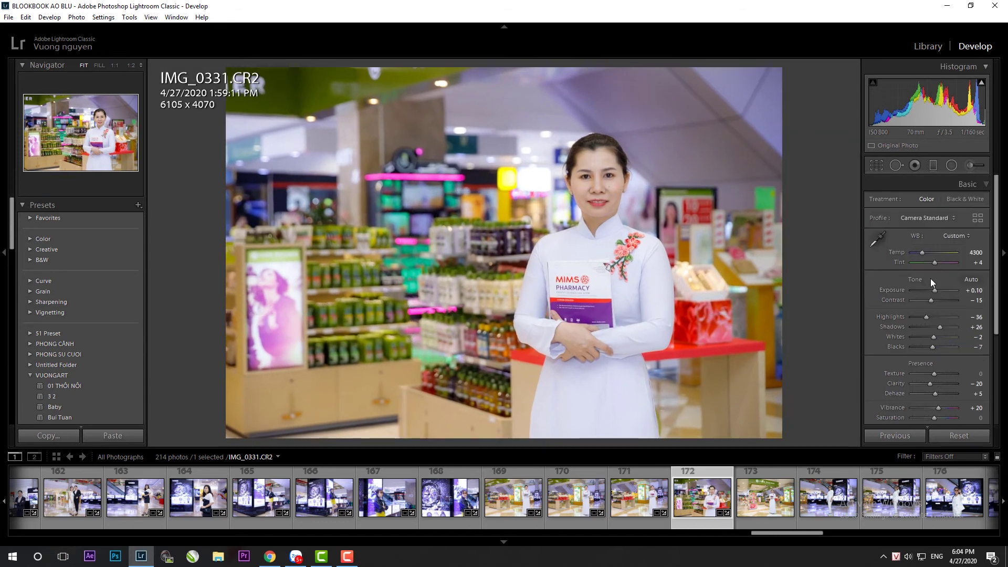
key(Right)
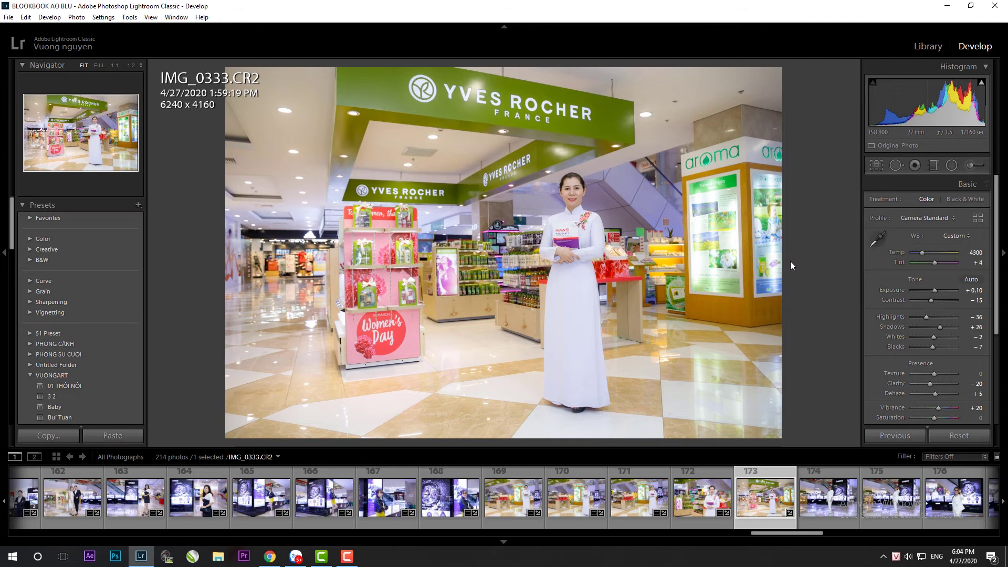
Crop and straighten IMG_0333, refining the tilt and crop in a second pass
key(r)
drag(778, 436, 754, 418)
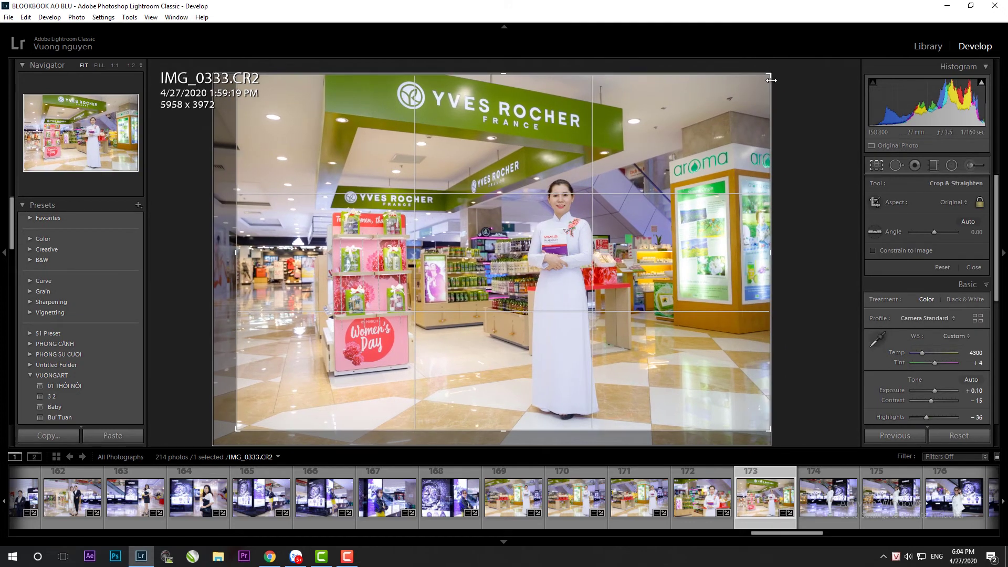
drag(783, 80, 787, 88)
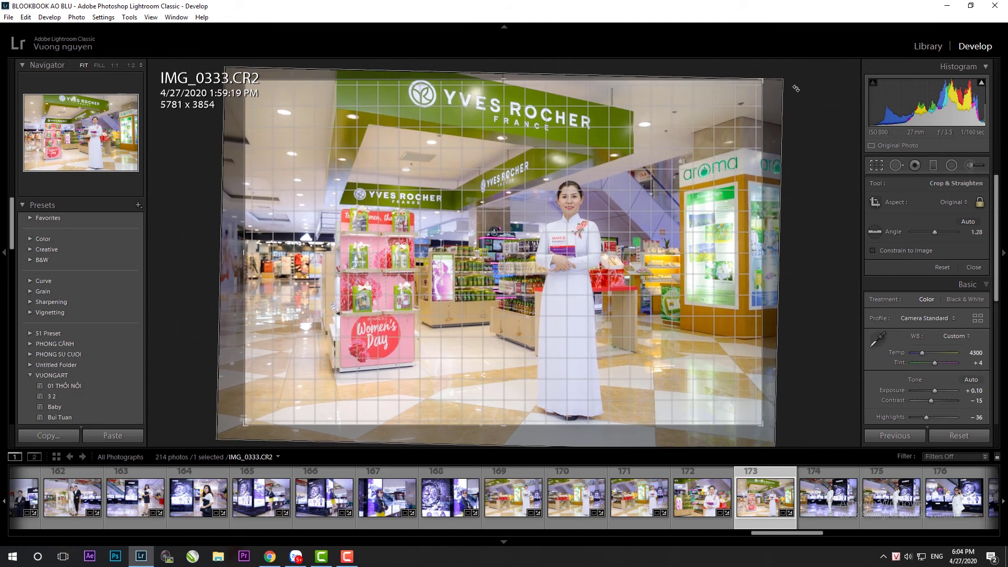
key(Return)
key(r)
drag(793, 183, 791, 197)
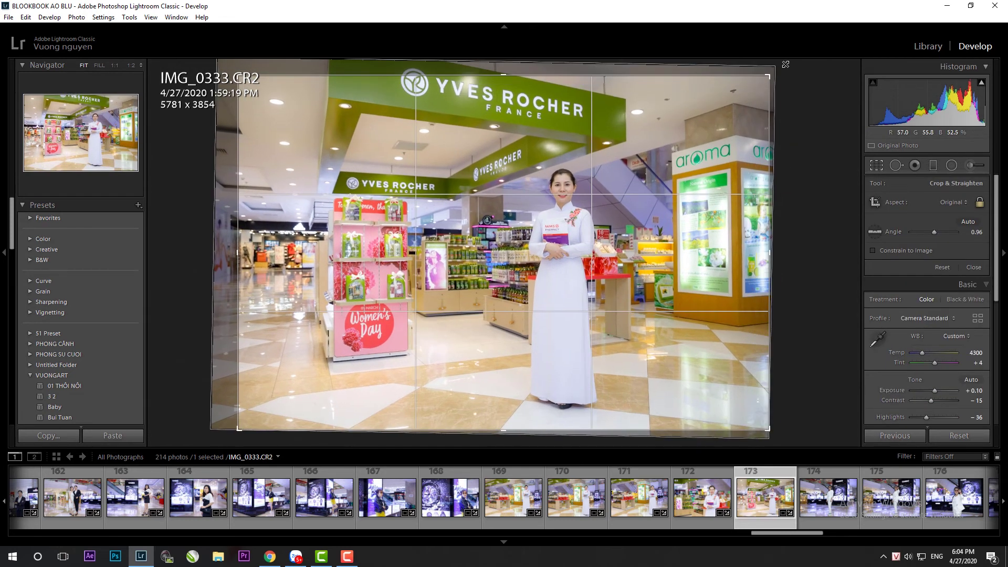
drag(755, 85, 814, 272)
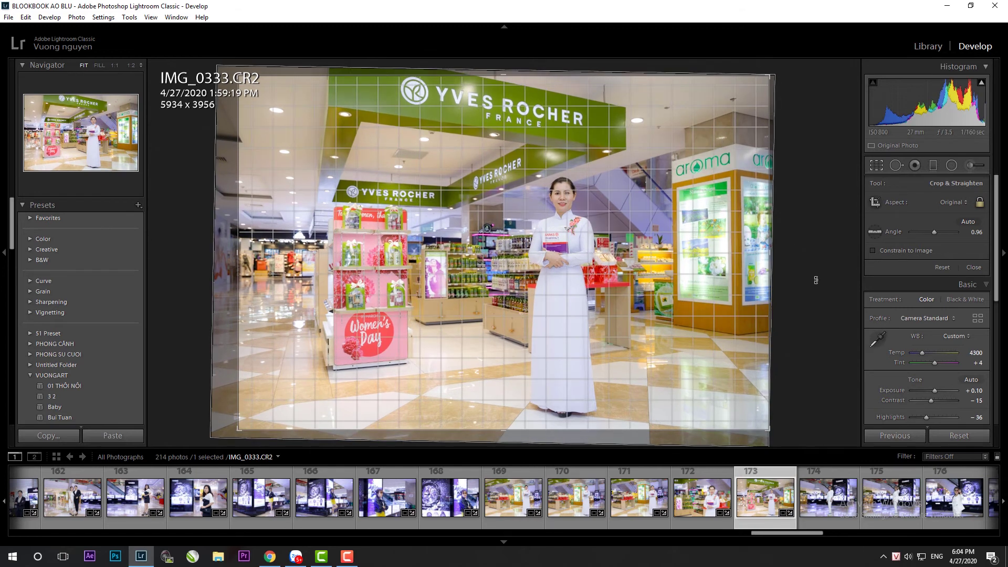
key(Return)
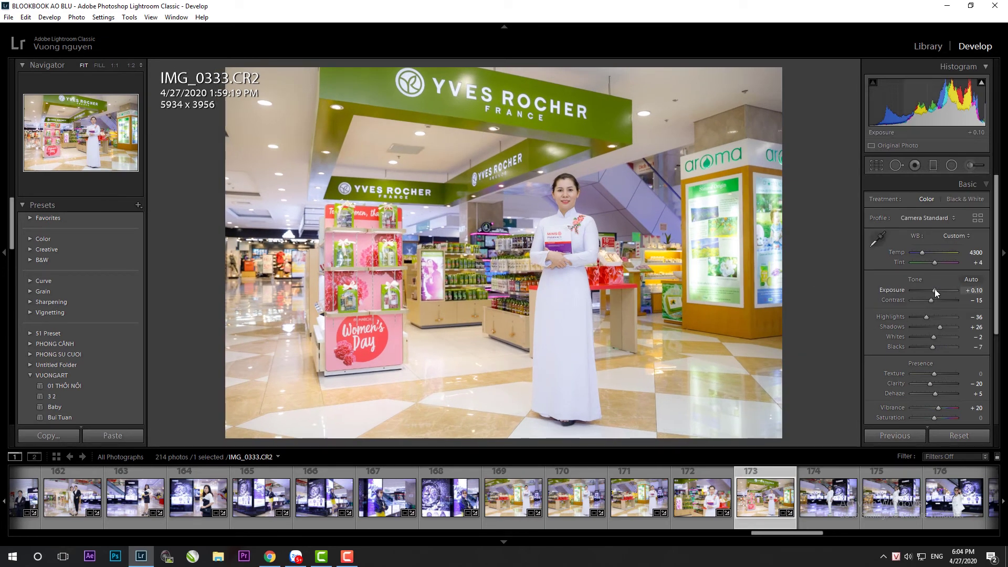
Paste the copied settings onto IMG_0334, straighten its crop and brighten exposure to +0.40
click(824, 504)
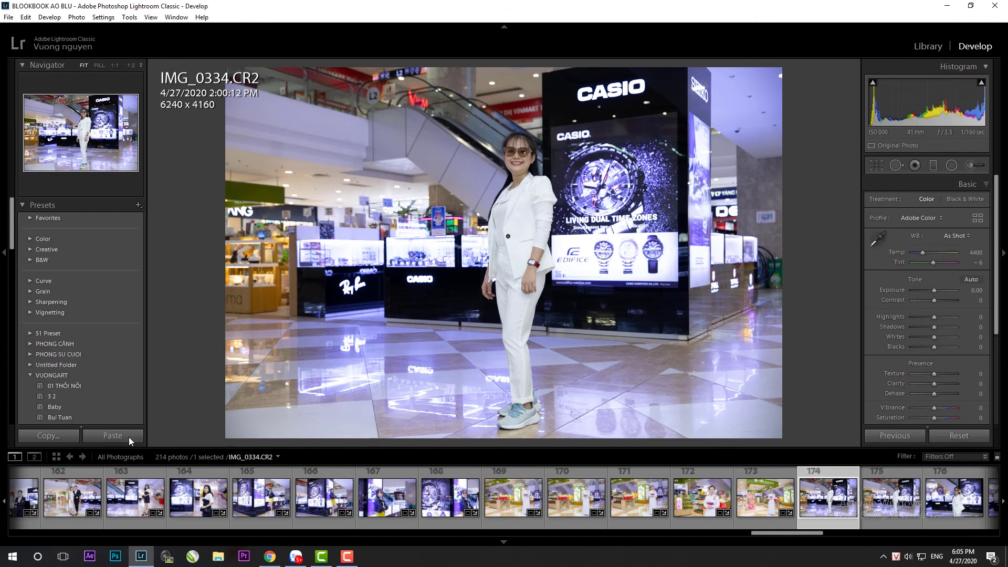
click(113, 436)
key(r)
drag(812, 187, 747, 90)
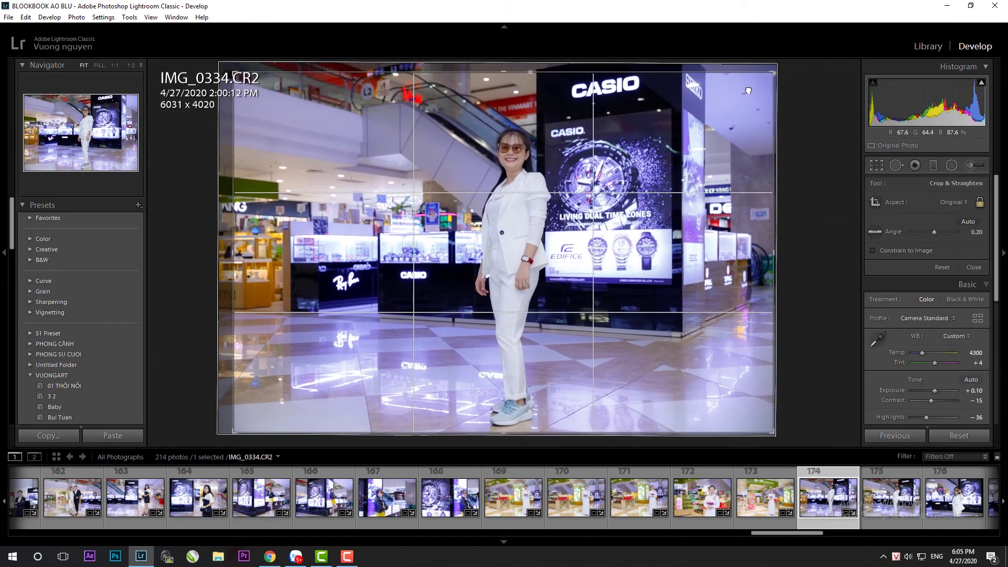
key(Return)
scroll(933, 295, up, 2)
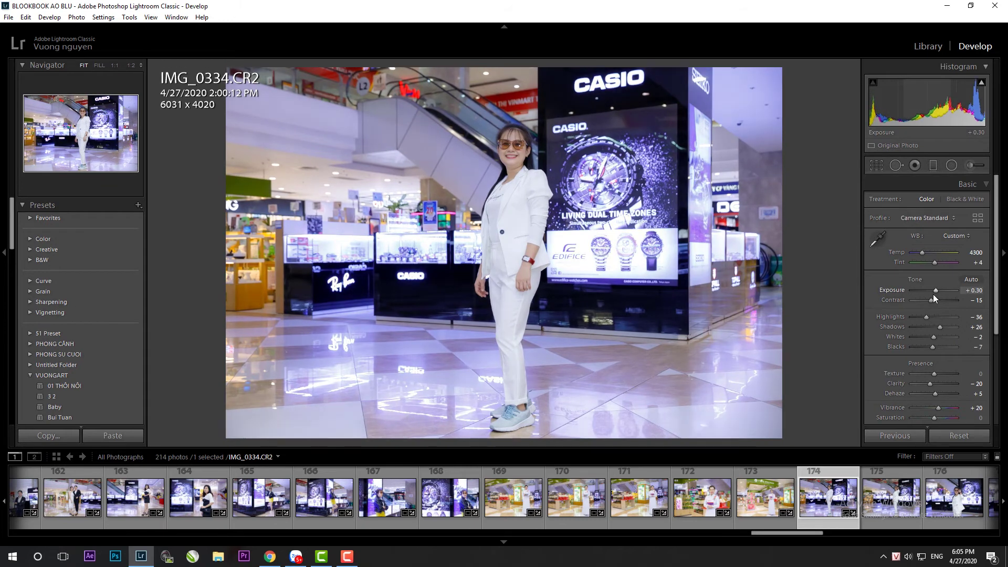
click(874, 477)
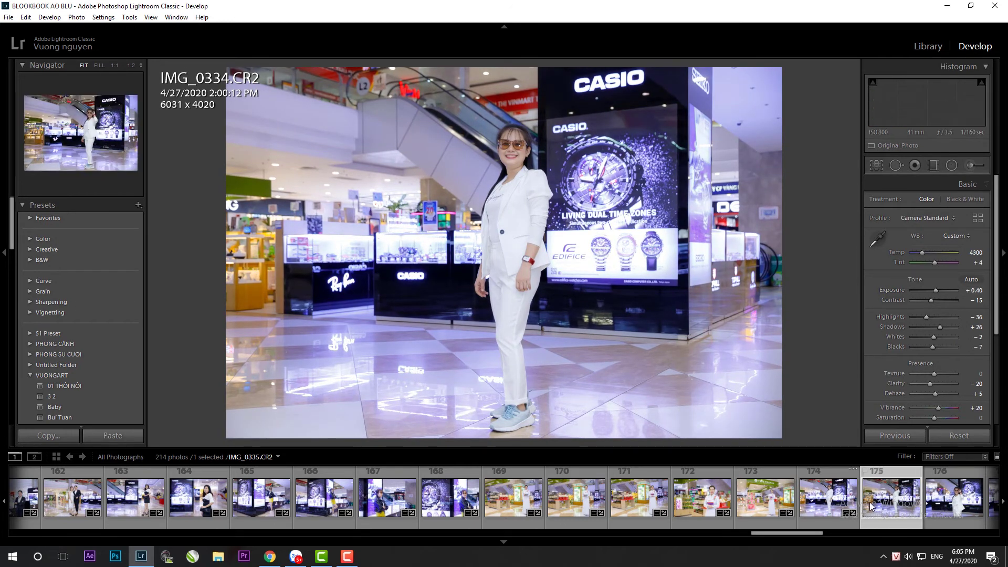
Apply the previous photo's settings to IMG_0335 and level its crop
click(895, 435)
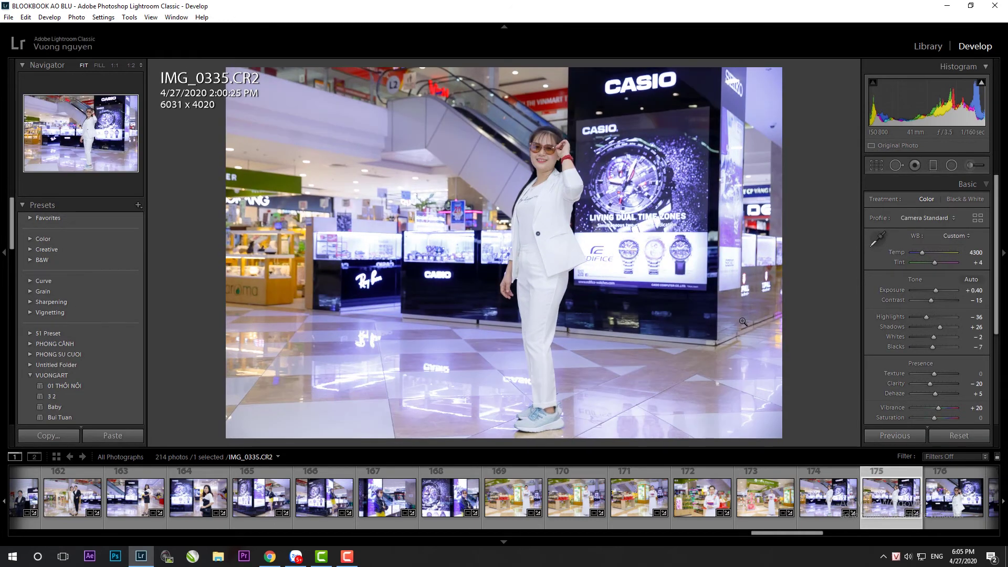
key(r)
drag(792, 315, 806, 366)
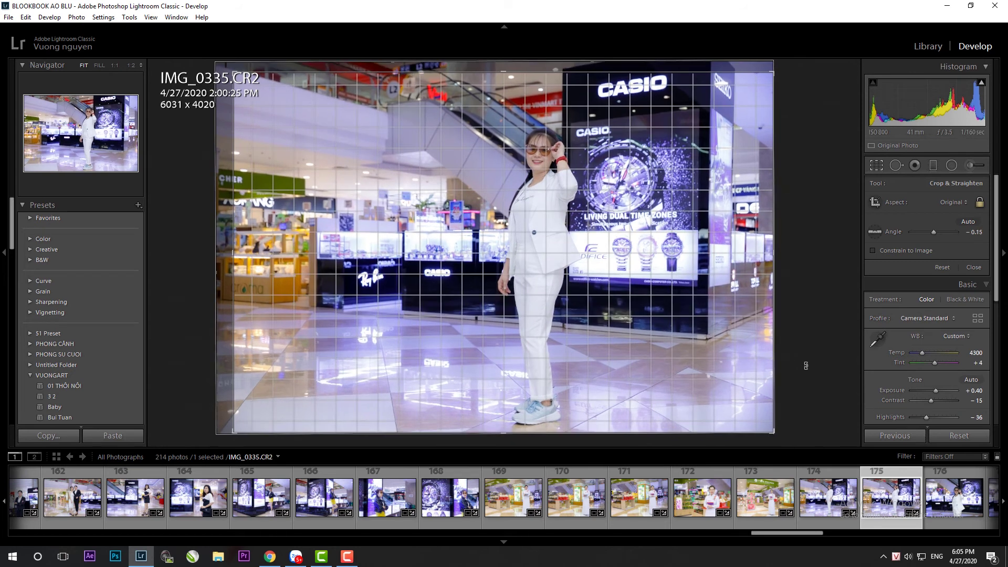
key(Return)
Rotate IMG_0336 level and lower its shadows to +21
key(Right)
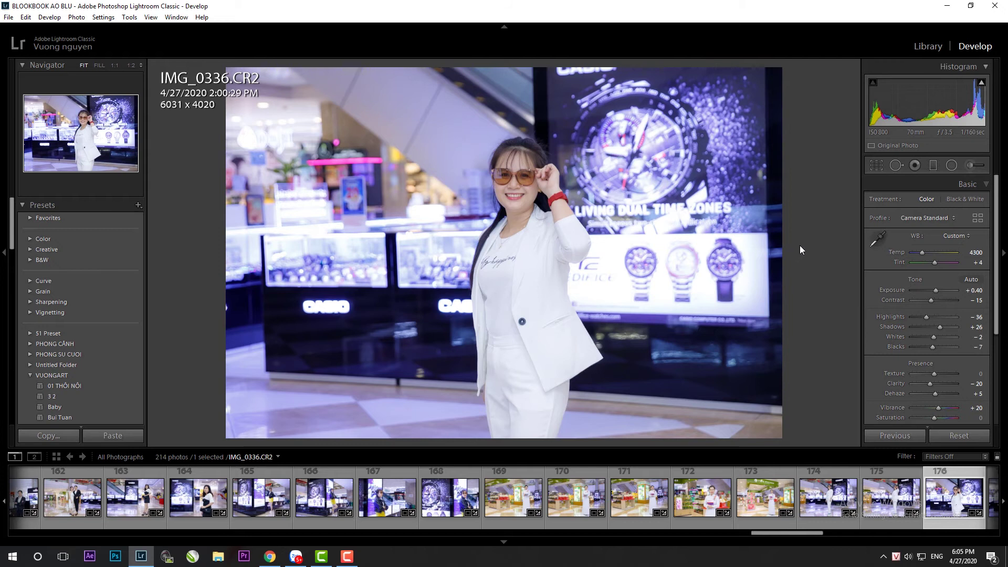
key(r)
drag(830, 222, 772, 242)
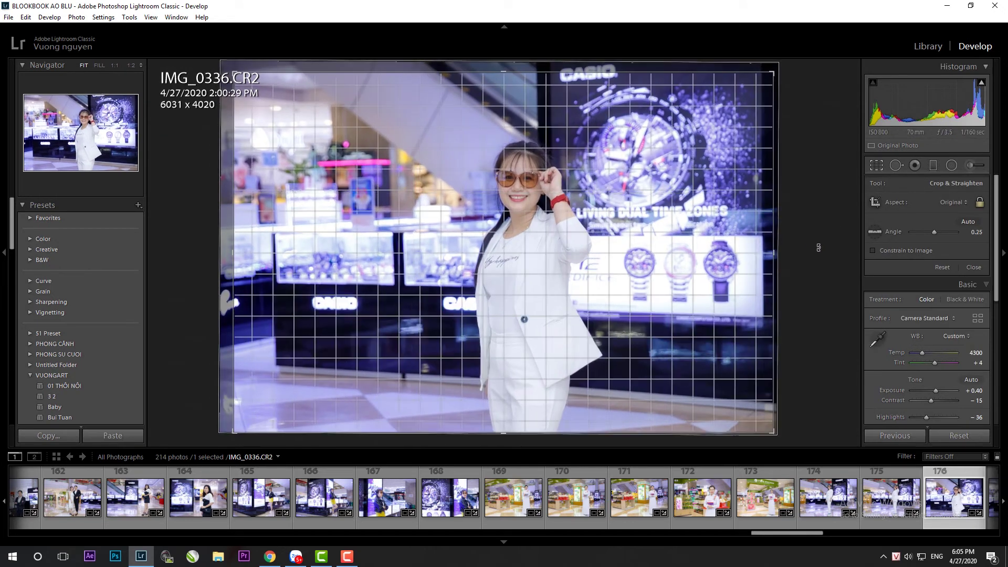
key(Return)
drag(938, 327, 937, 327)
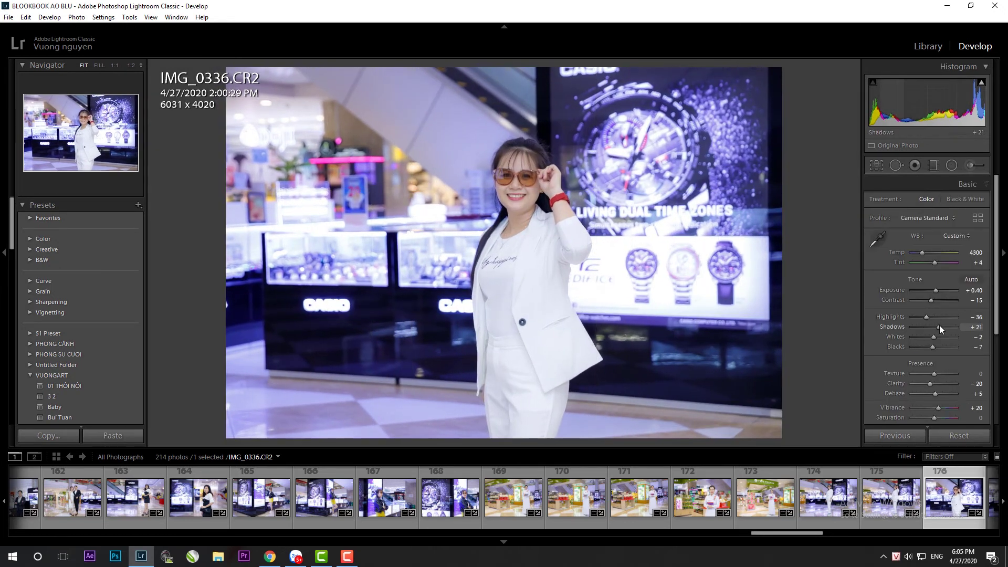
scroll(702, 507, down, 5)
Give IMG_0338 the previous settings and a slightly tilted, trimmed crop, then open IMG_0339
click(711, 498)
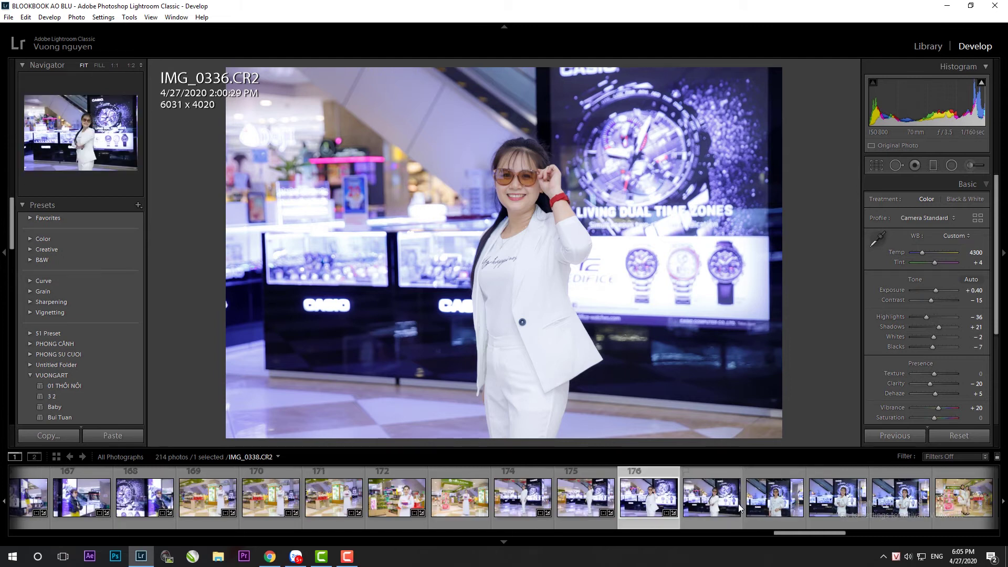
click(883, 433)
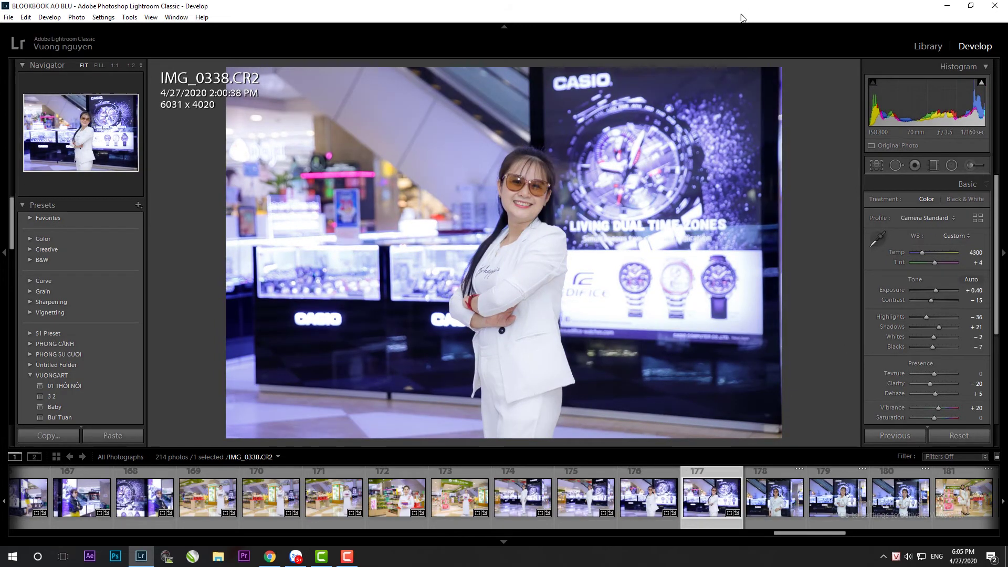
key(r)
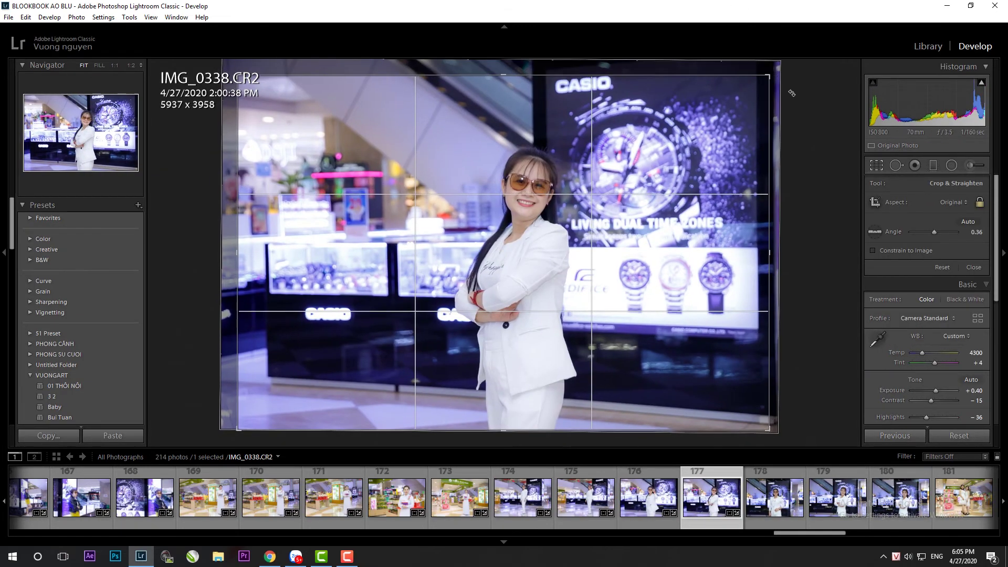
drag(770, 76, 777, 95)
key(Return)
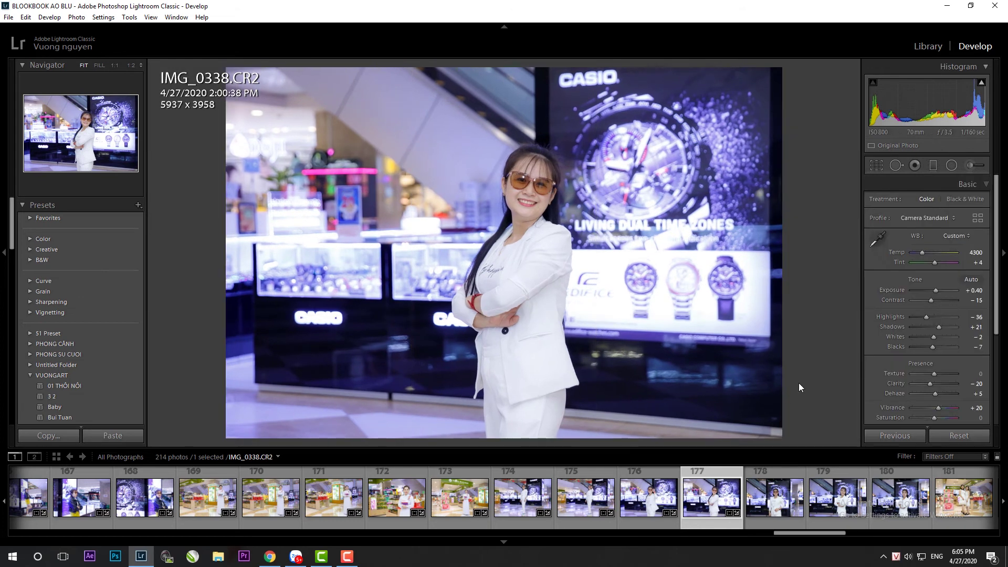
click(770, 500)
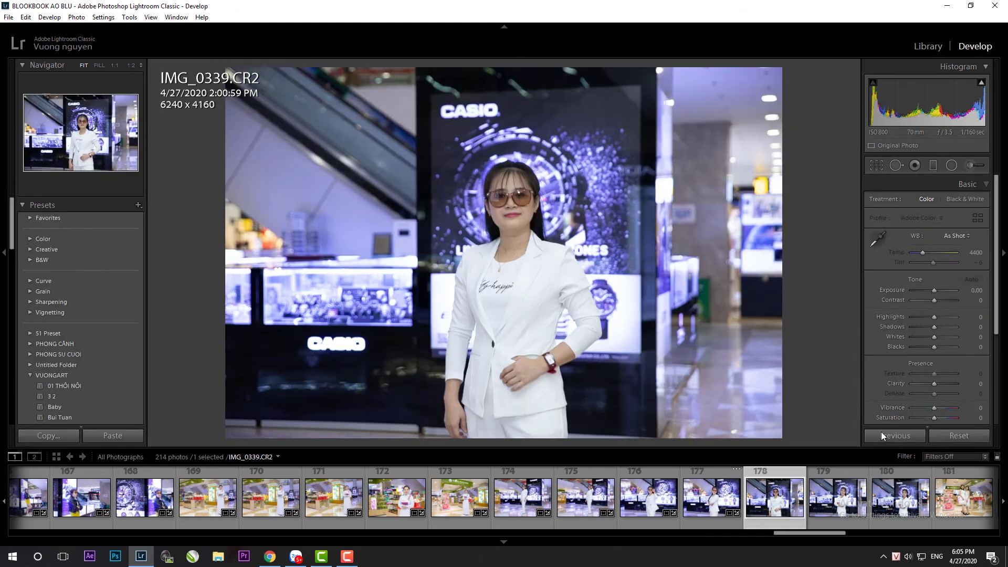
Paste previous settings onto IMG_0339 and IMG_0341, setting IMG_0341 to exposure +0.30 and temperature 4550
click(884, 433)
key(r)
key(Return)
key(Right)
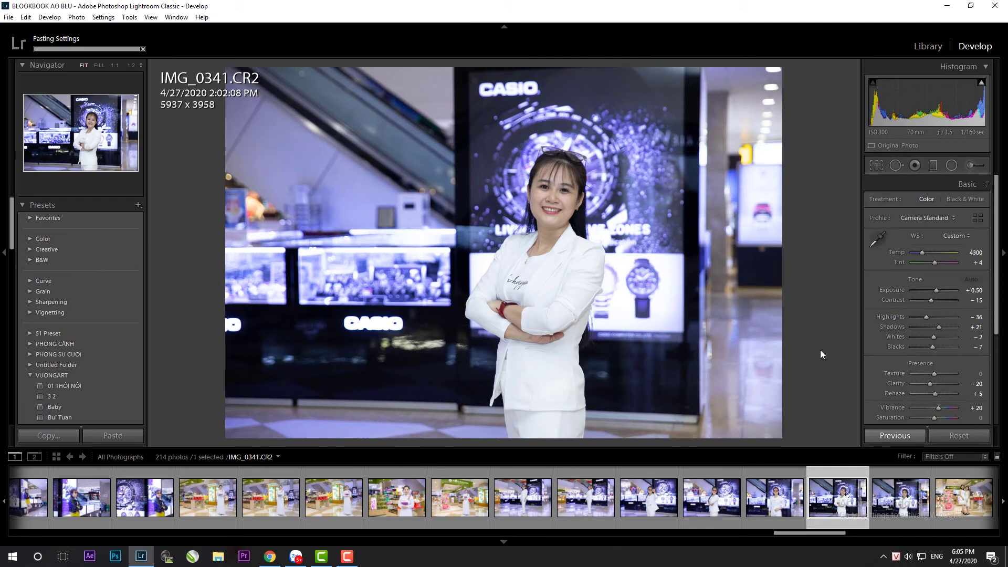
key(r)
key(Return)
key(minus)
key(minus)
key(minus)
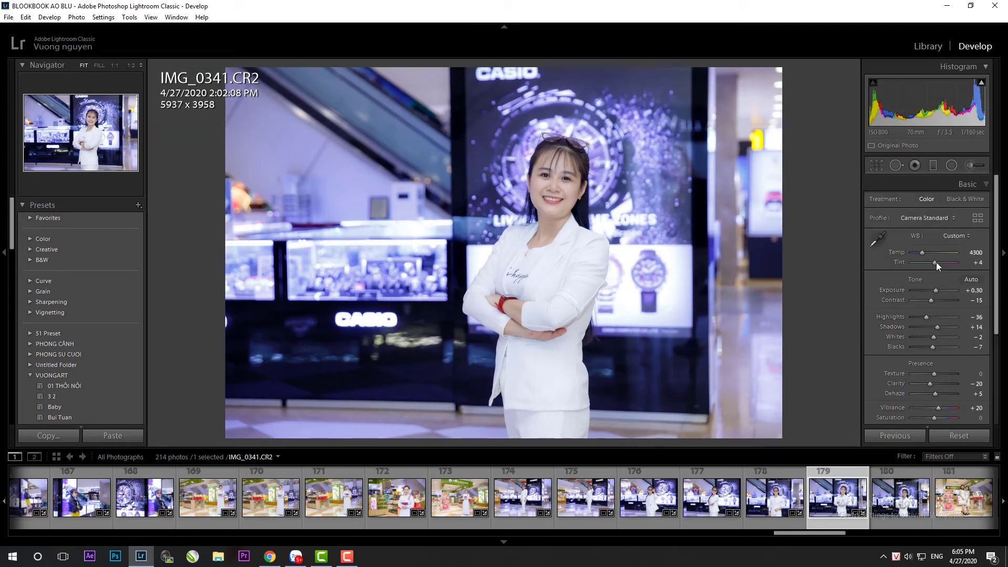
key(equal)
key(equal)
key(equal)
Warm IMG_0339's temperature to 4550 and review IMG_0338 and IMG_0341
click(777, 509)
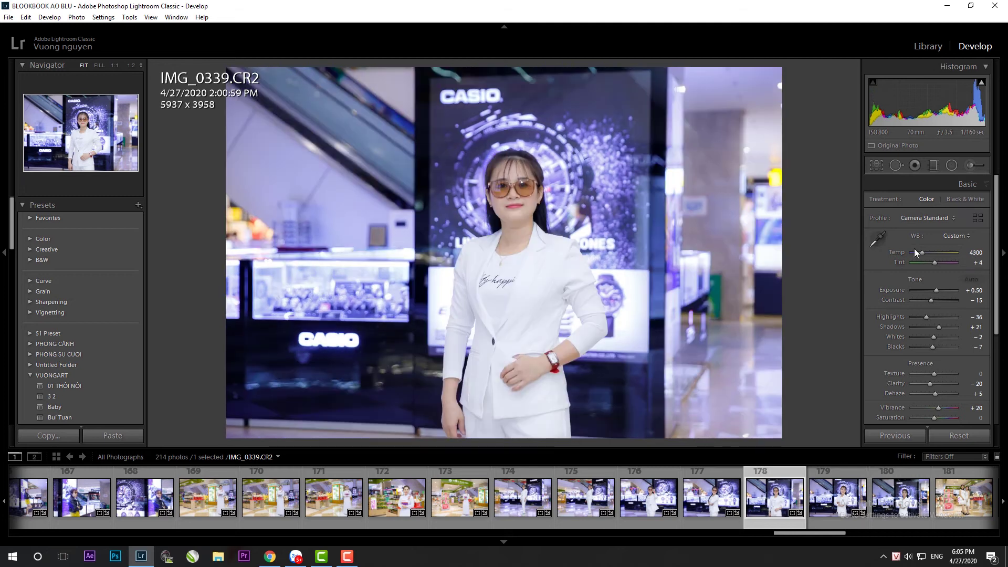
key(equal)
key(equal)
key(equal)
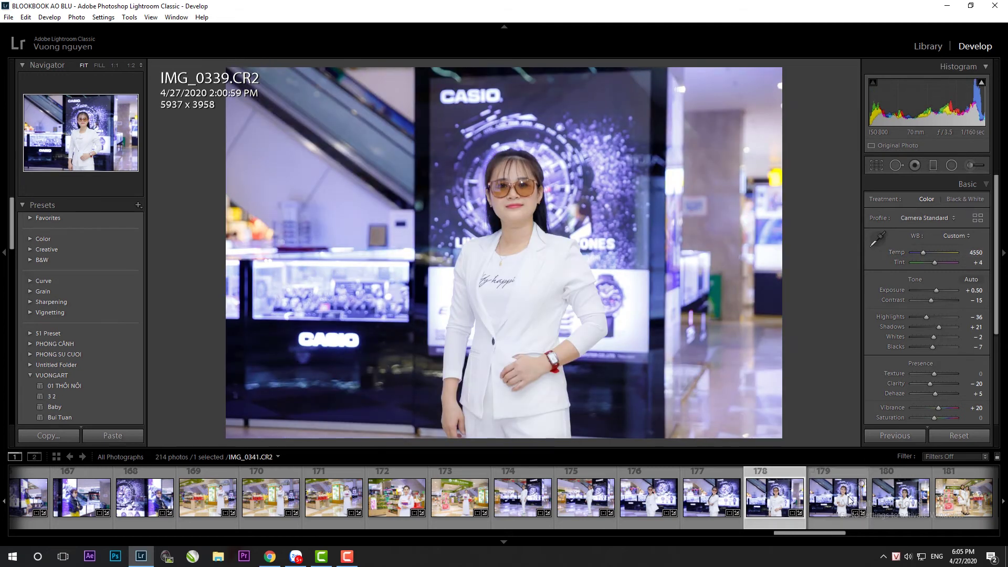
click(705, 502)
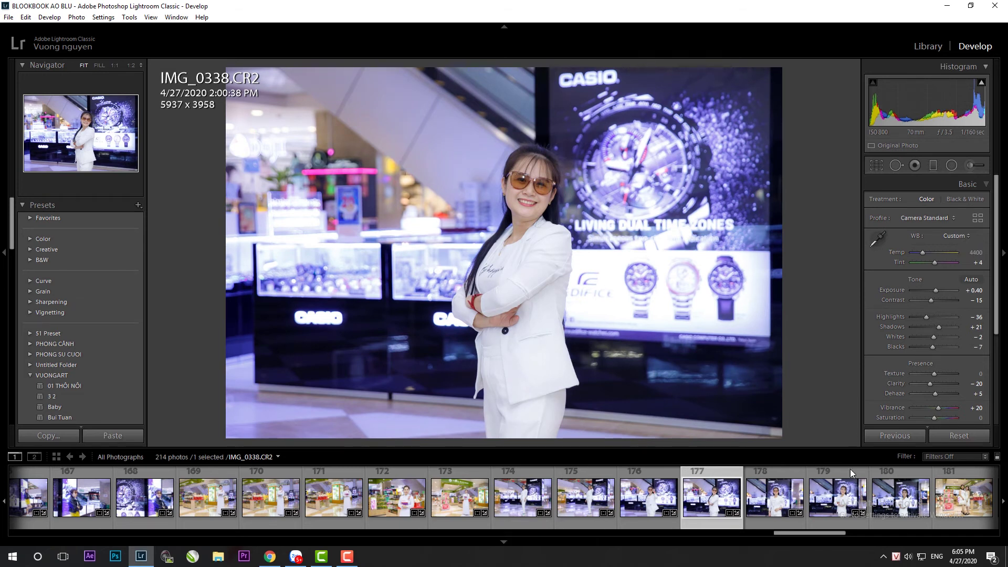
click(838, 505)
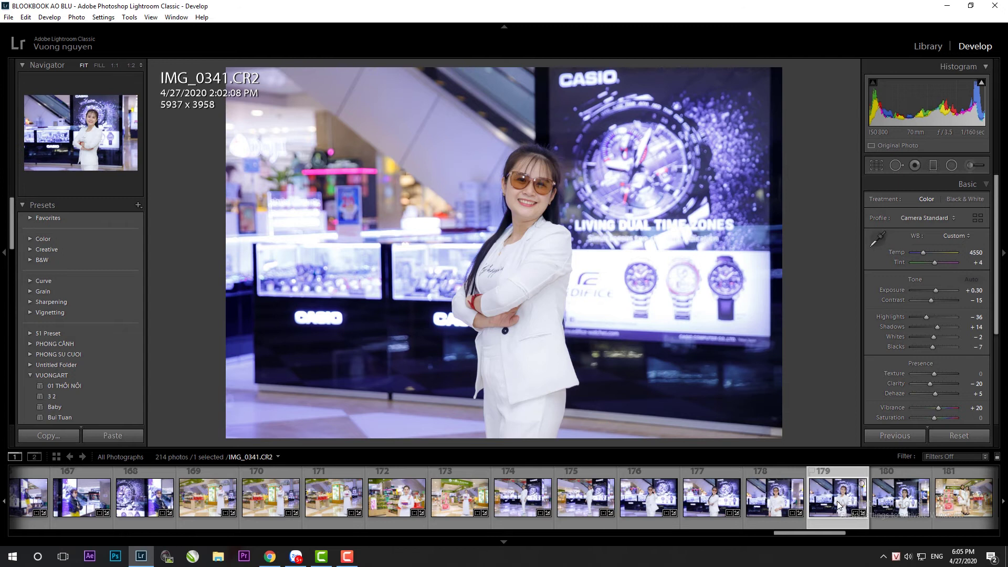
Paste previous settings onto IMG_0342, trim its crop and raise exposure to +0.30
click(892, 503)
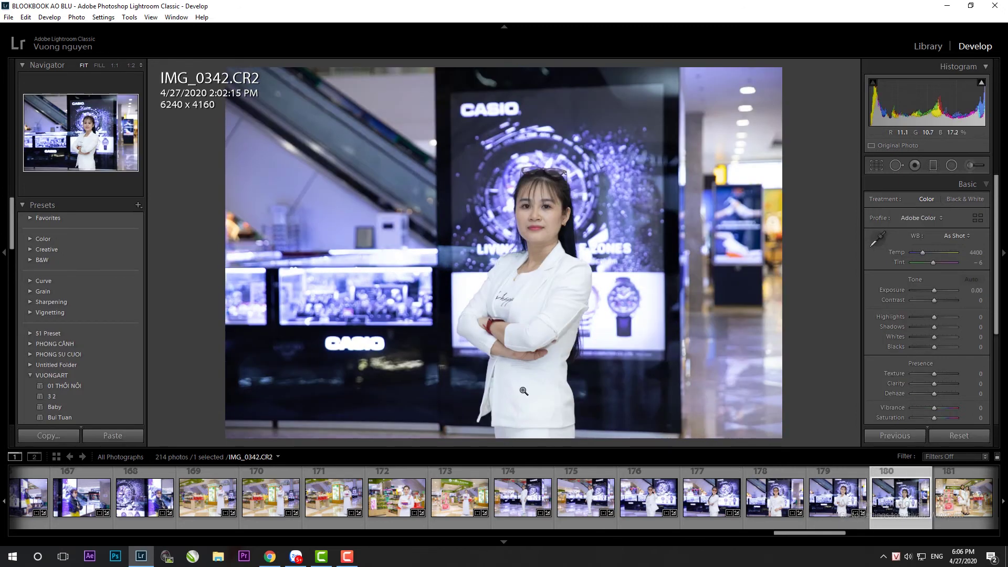
click(99, 435)
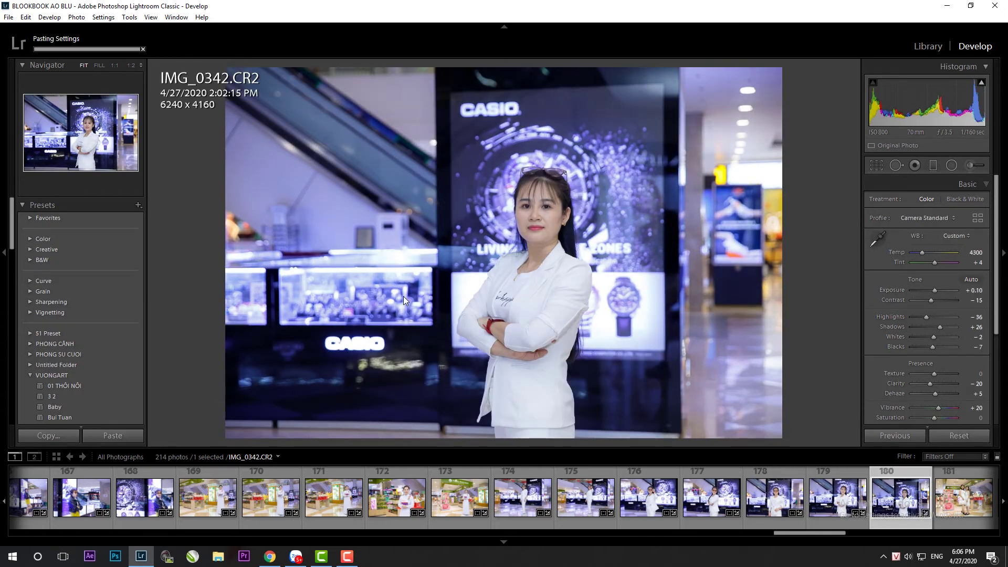
key(r)
drag(783, 70, 764, 83)
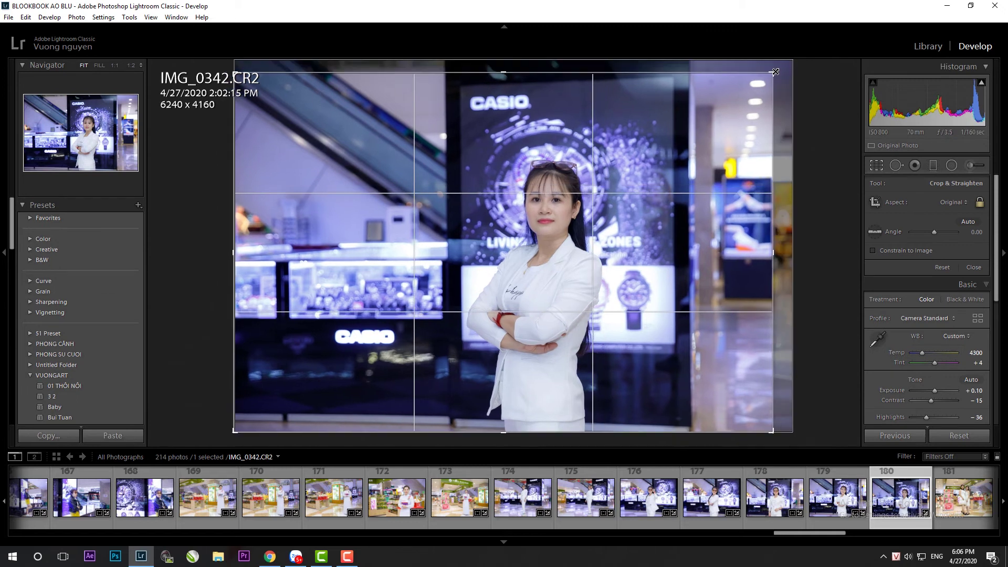
key(Return)
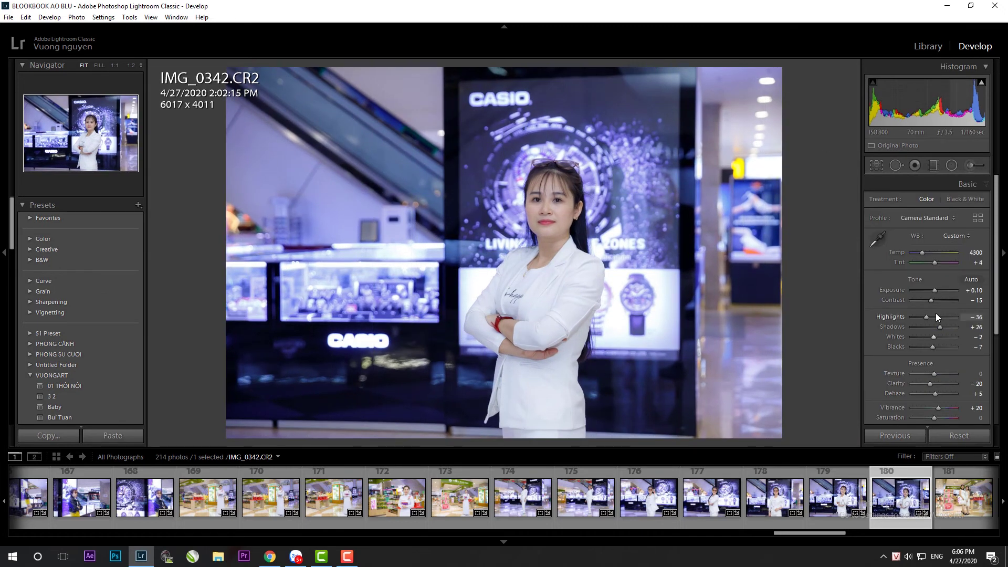
drag(934, 290, 934, 291)
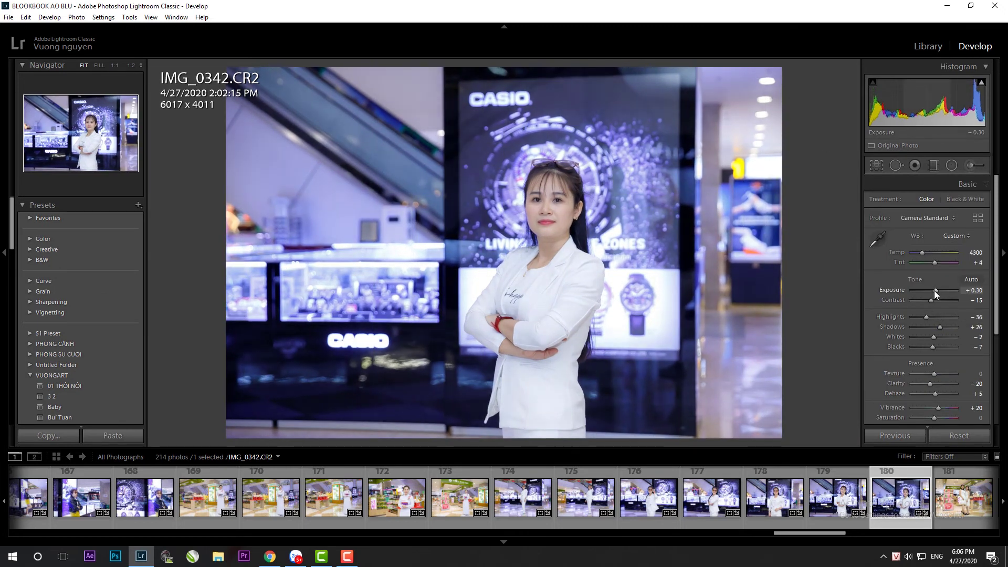
scroll(767, 497, down, 3)
Crop IMG_0343, brighten its exposure and ease the highlights
click(651, 522)
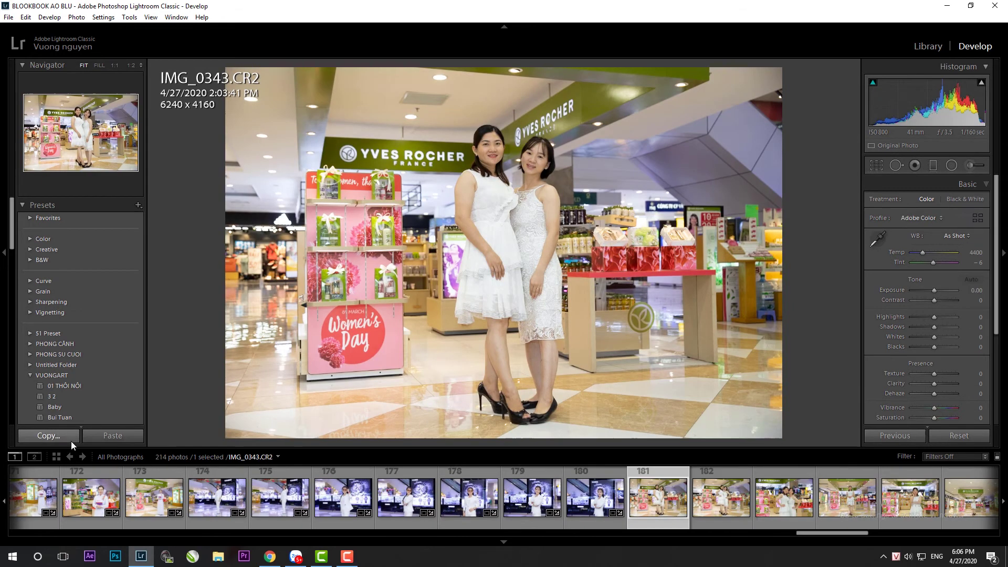
key(r)
key(Return)
drag(933, 292, 924, 318)
Paste the previous settings onto the next photo and IMG_0346, applying the crop
key(Right)
click(895, 436)
key(Right)
click(895, 435)
key(r)
key(Return)
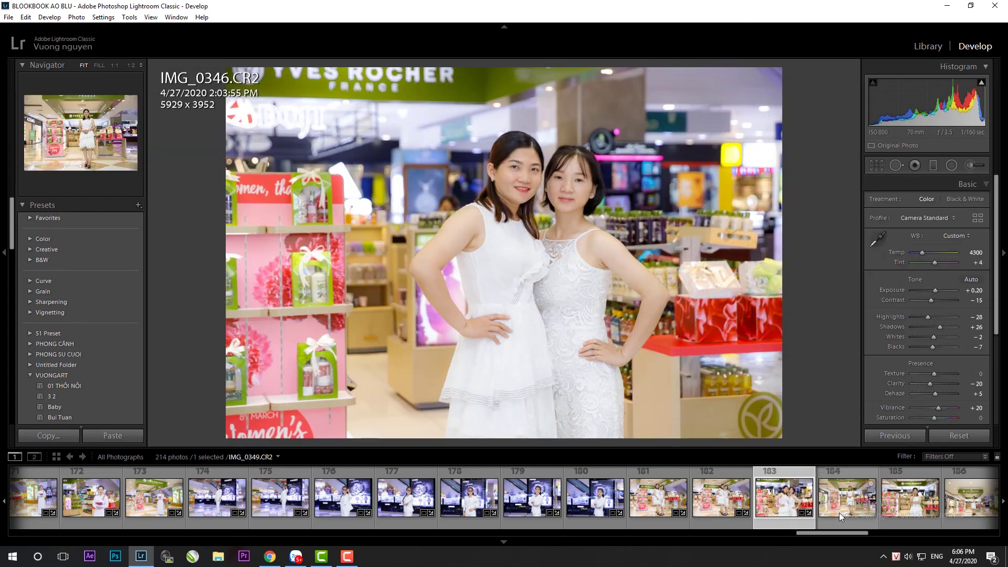
Paste previous settings onto IMG_0349 and tilt its crop to level the scene
click(839, 504)
key(ctrl+alt+v)
key(r)
mouse_move(826, 236)
mouse_down()
mouse_move(770, 432)
mouse_move(737, 401)
mouse_up()
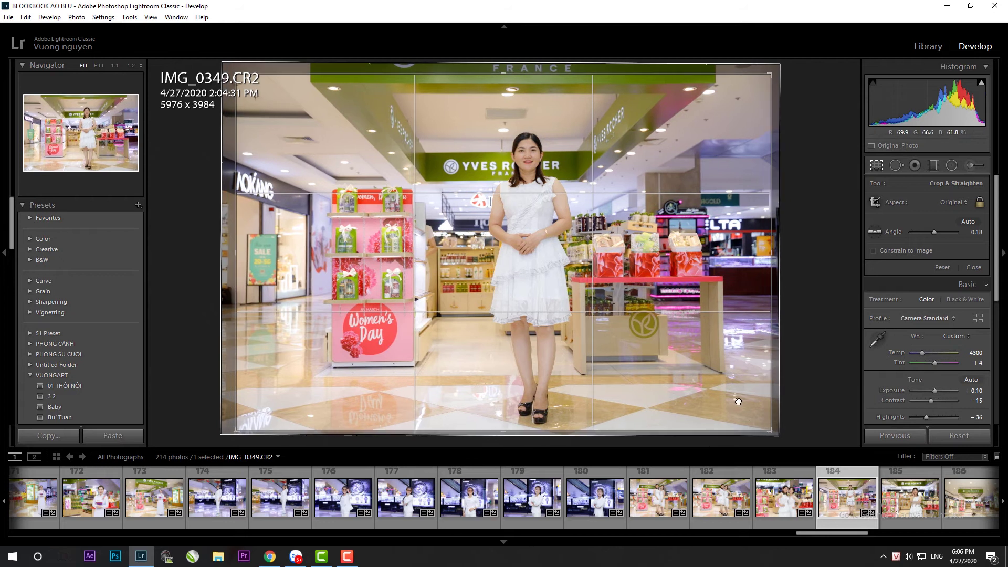
key(Return)
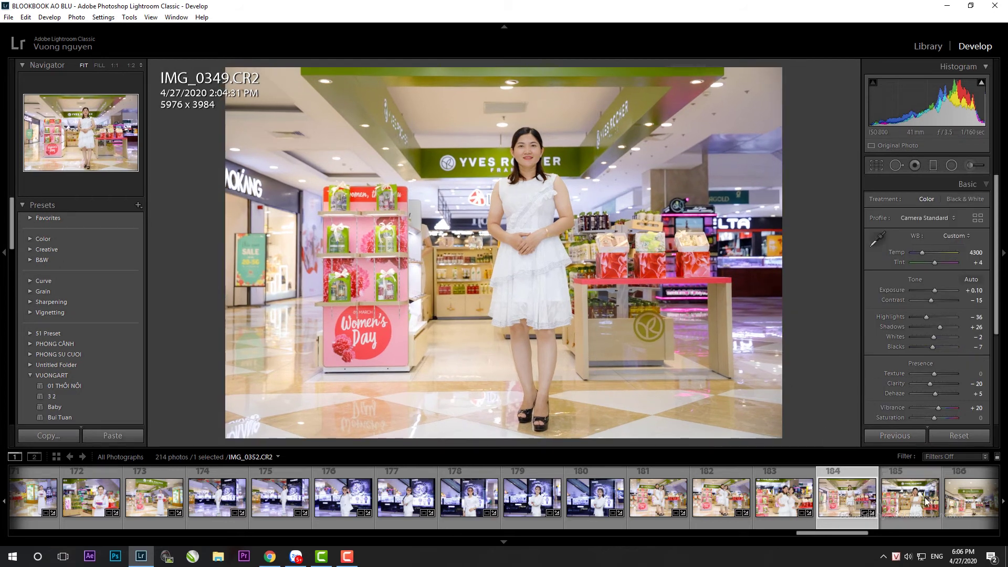
Paste previous settings onto IMG_0352, straighten and trim its crop, then open IMG_0353
click(903, 496)
key(ctrl+alt+v)
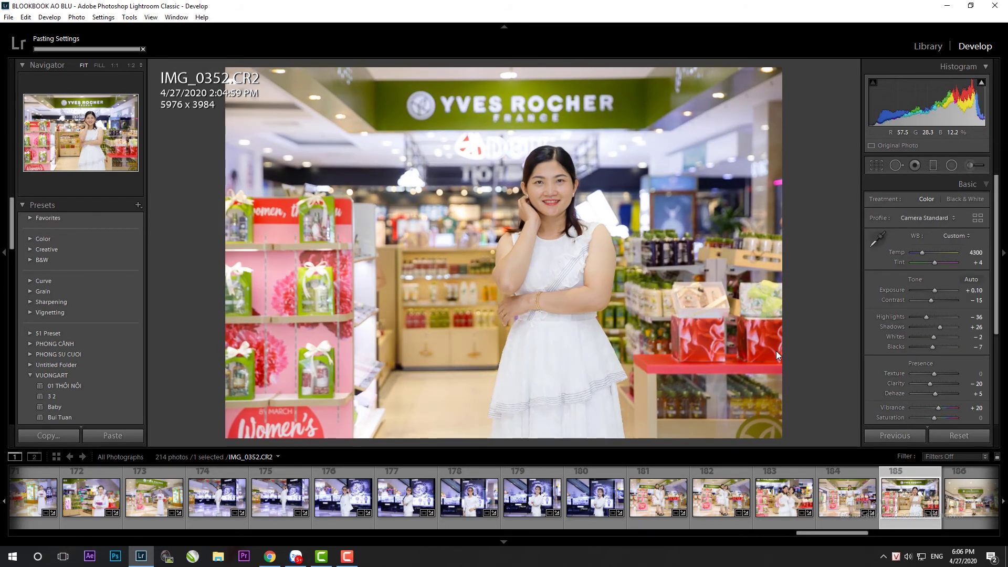
key(r)
drag(765, 323, 752, 208)
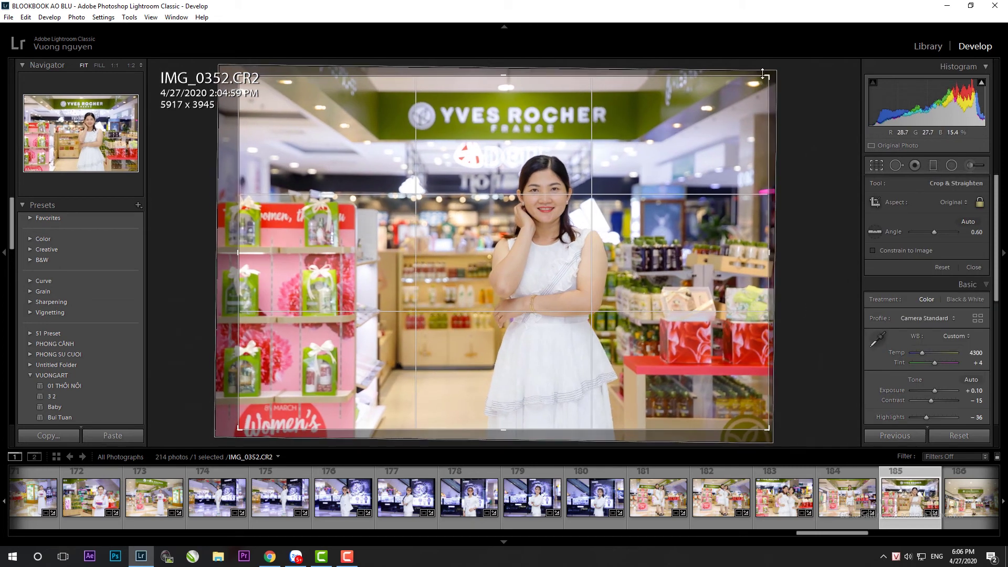
drag(779, 69, 782, 66)
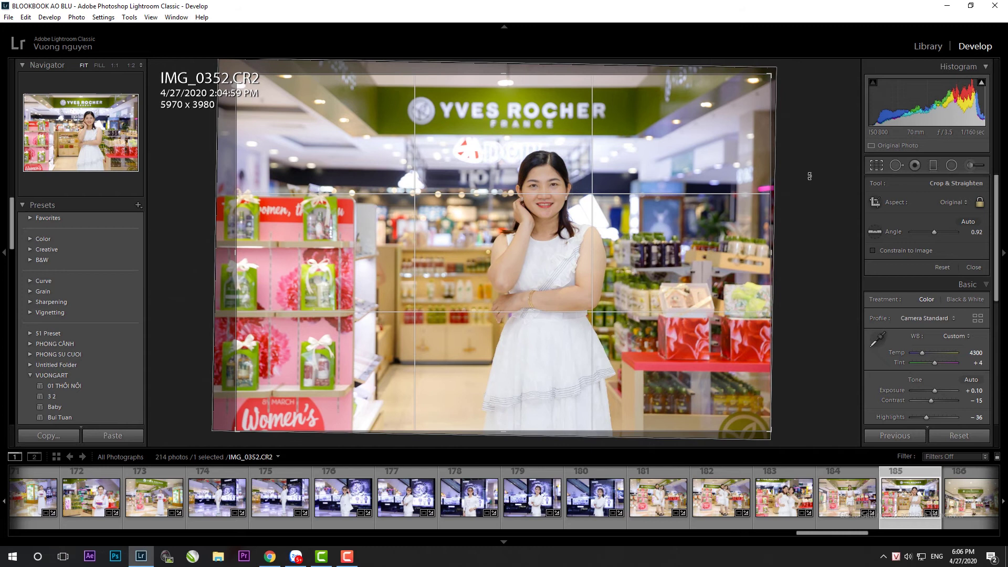
key(Return)
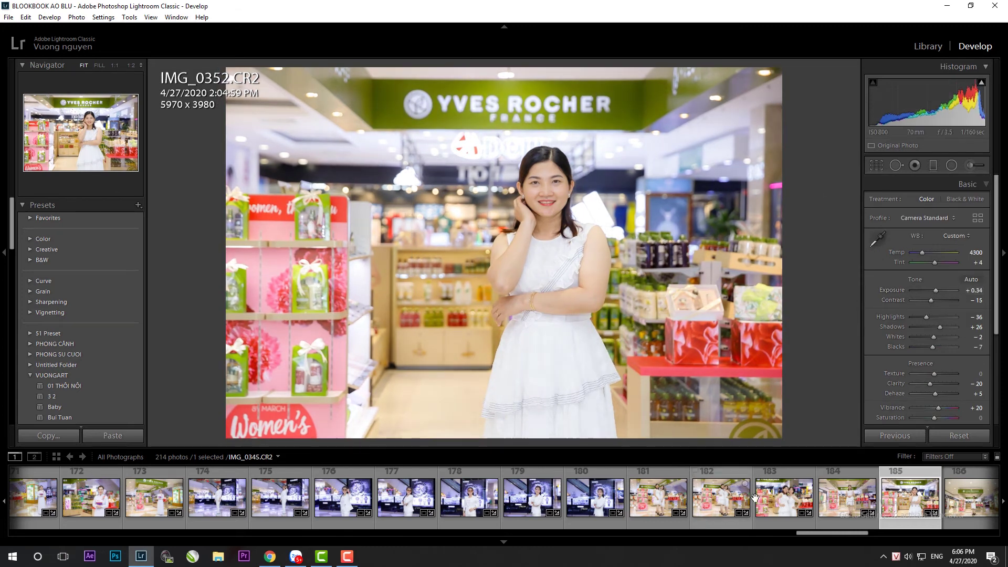
scroll(669, 509, down, 5)
click(668, 509)
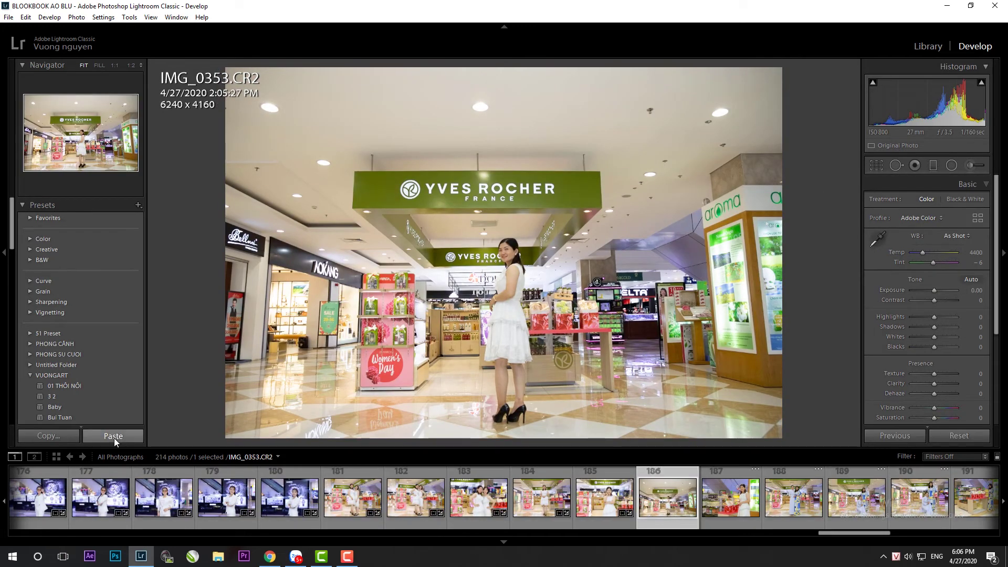
Paste the copied settings onto IMG_0353, then straighten and tighten its crop
click(112, 435)
key(r)
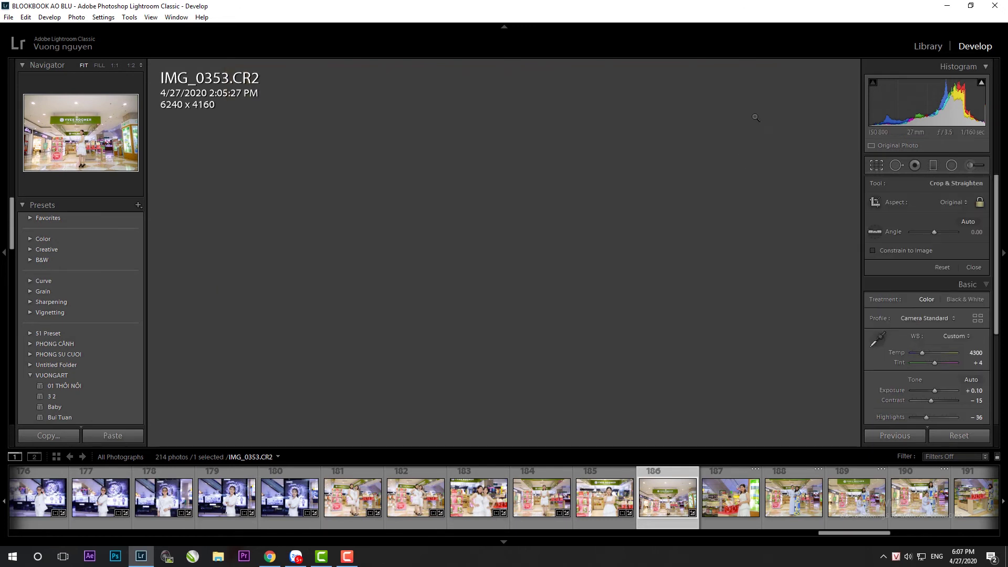
drag(754, 69, 773, 164)
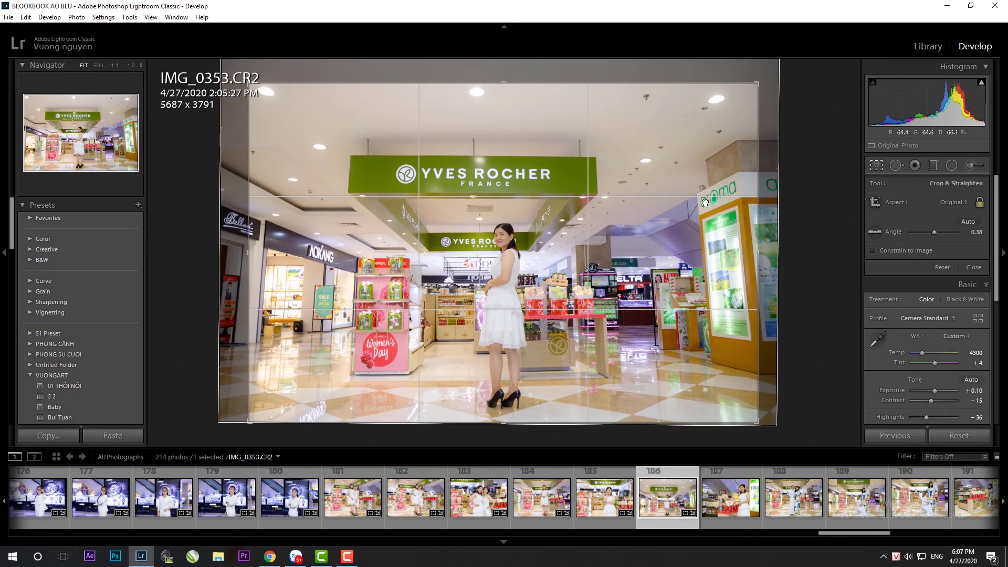
key(Return)
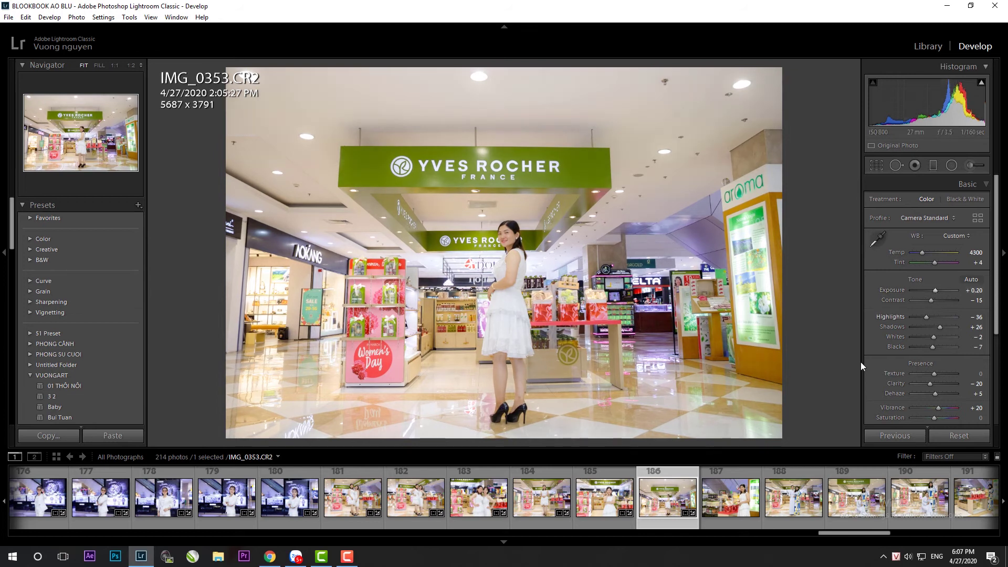
Paste settings onto IMG_0357, level and crop it, and raise exposure to +0.20
click(725, 504)
click(113, 436)
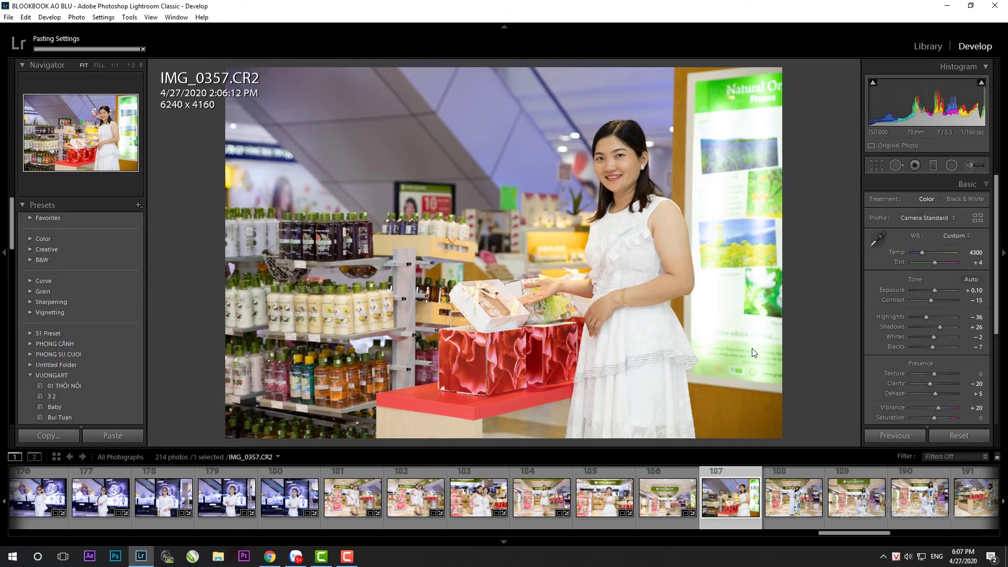
key(e)
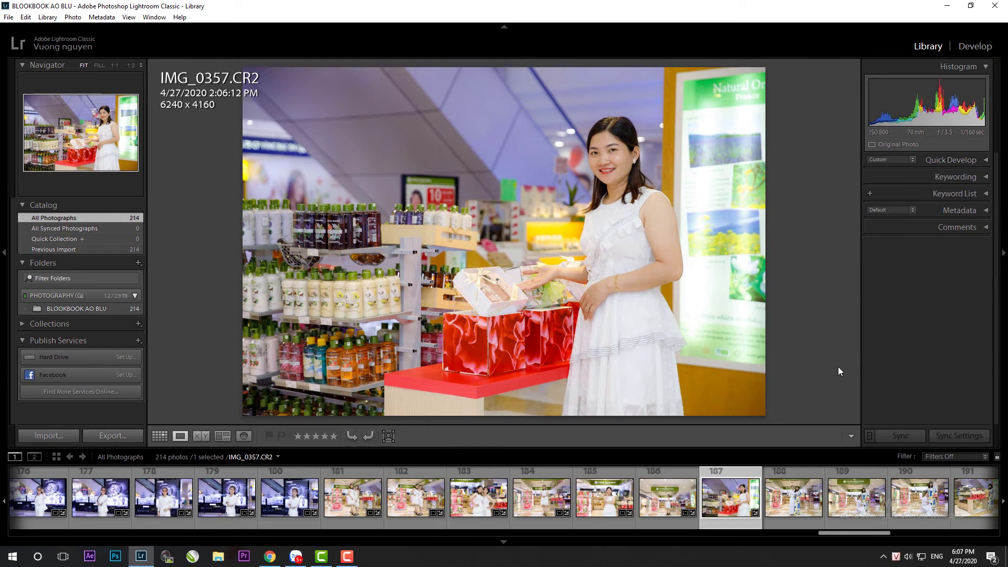
key(d)
key(r)
drag(181, 221, 179, 180)
drag(227, 68, 260, 92)
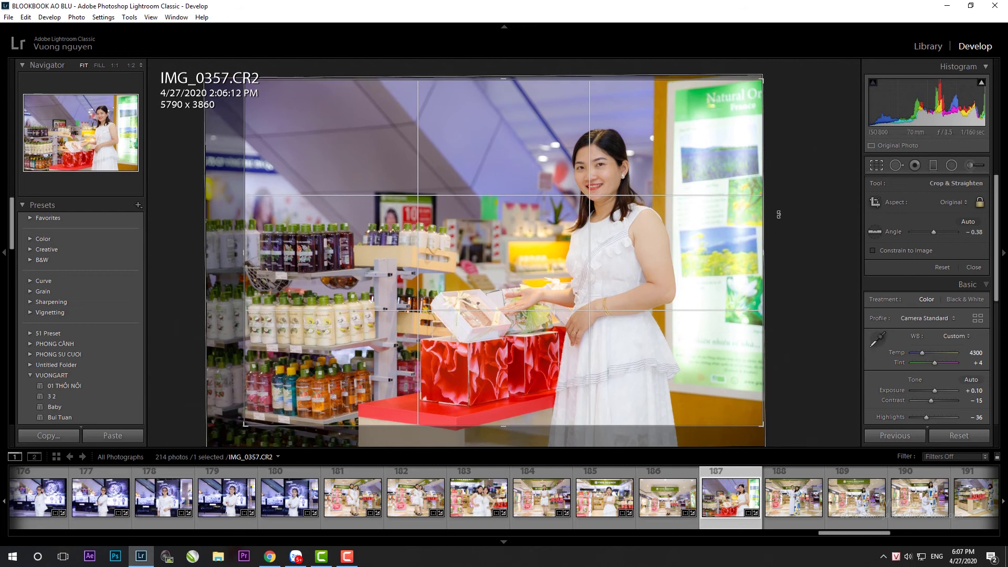
key(Return)
click(934, 292)
Give IMG_0359 the pasted settings, level it slightly, and raise its exposure a little
key(Right)
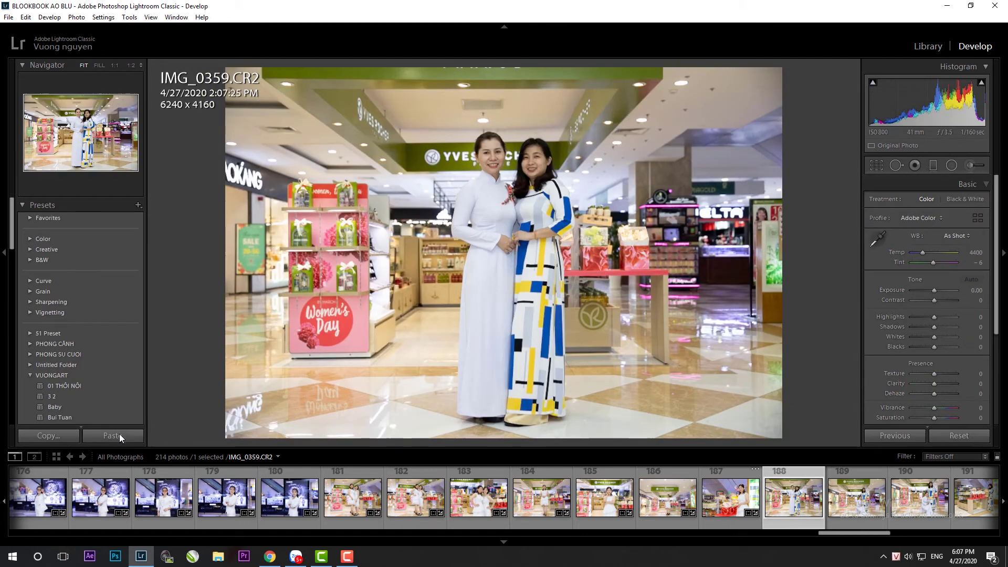
click(118, 435)
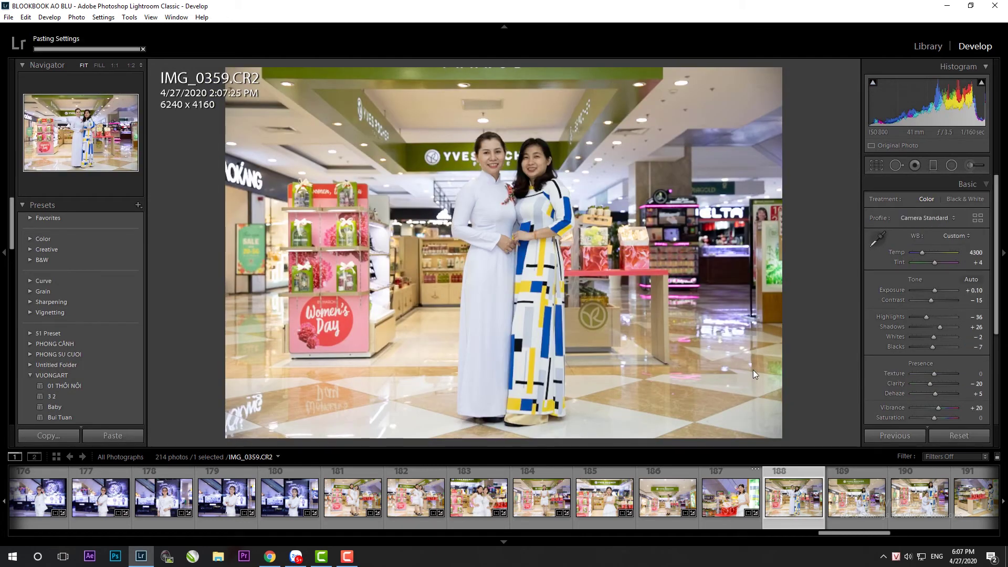
key(r)
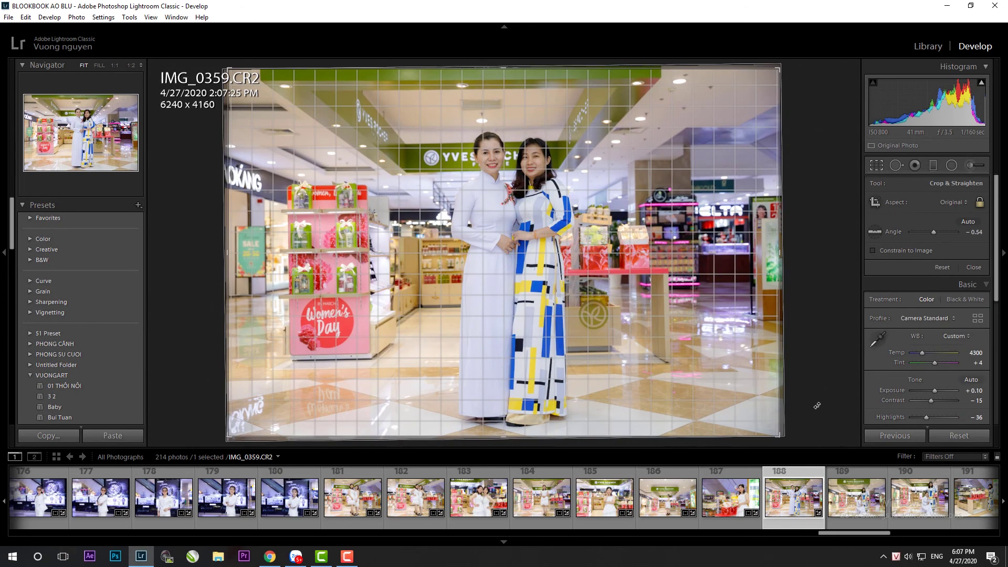
drag(782, 69, 778, 73)
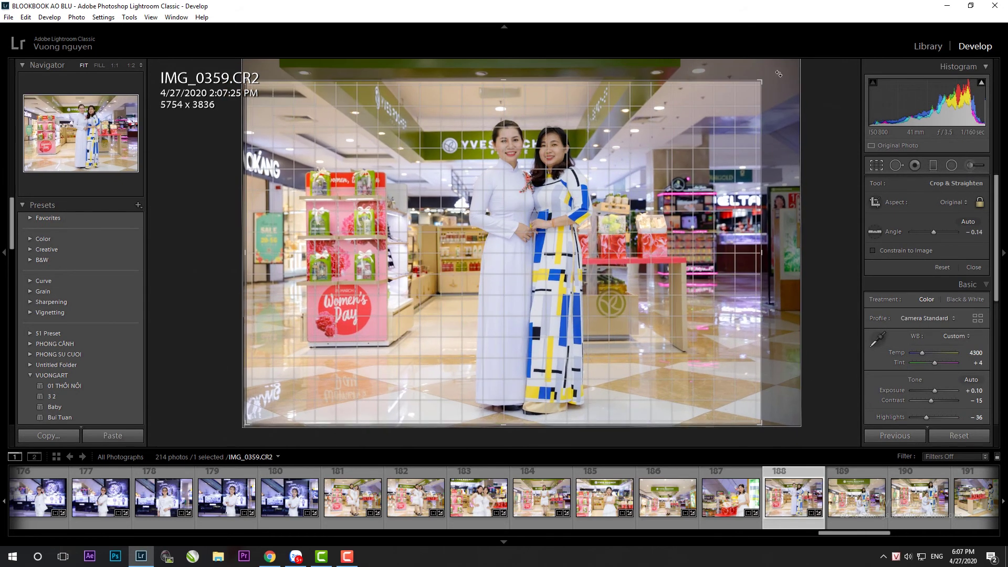
key(Return)
drag(933, 298, 942, 329)
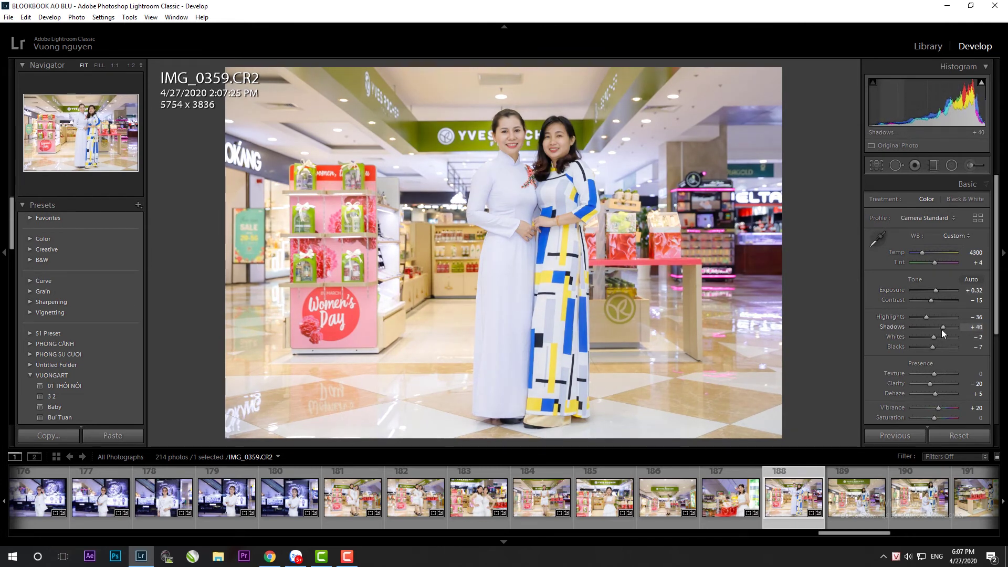
Paste the copied settings onto IMG_0361, then straighten it and tighten the crop
click(841, 515)
key(ctrl+shift+v)
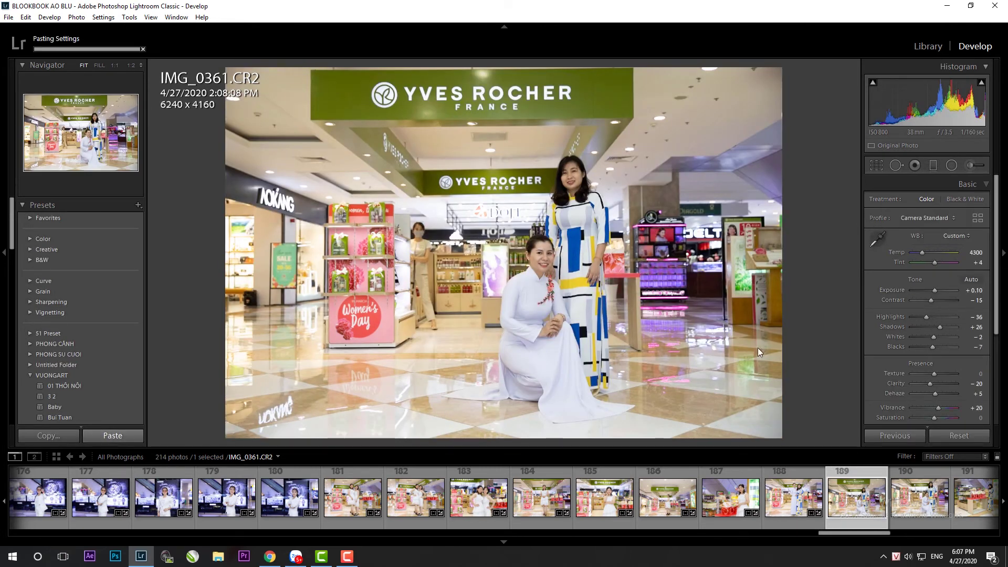
key(r)
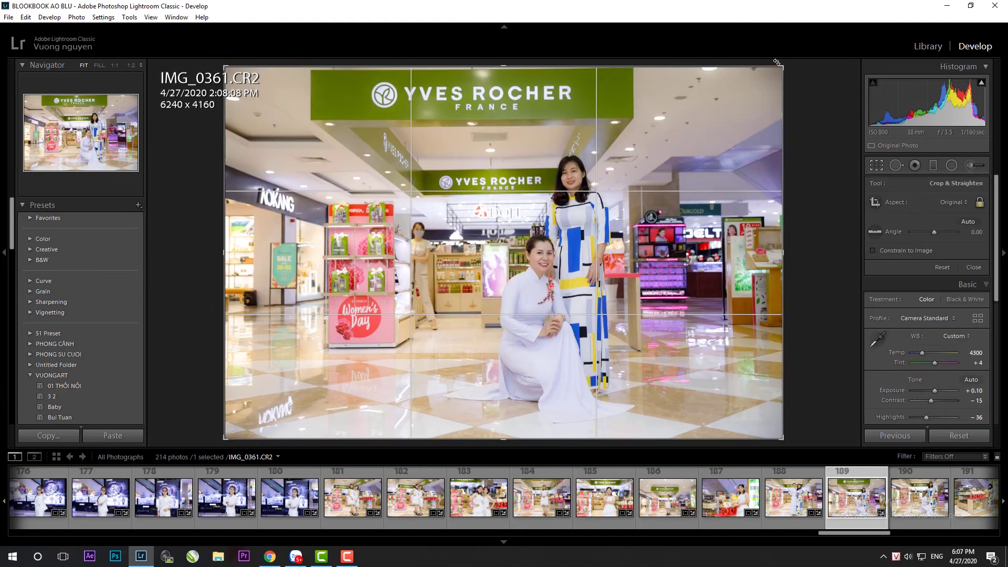
drag(780, 63, 806, 83)
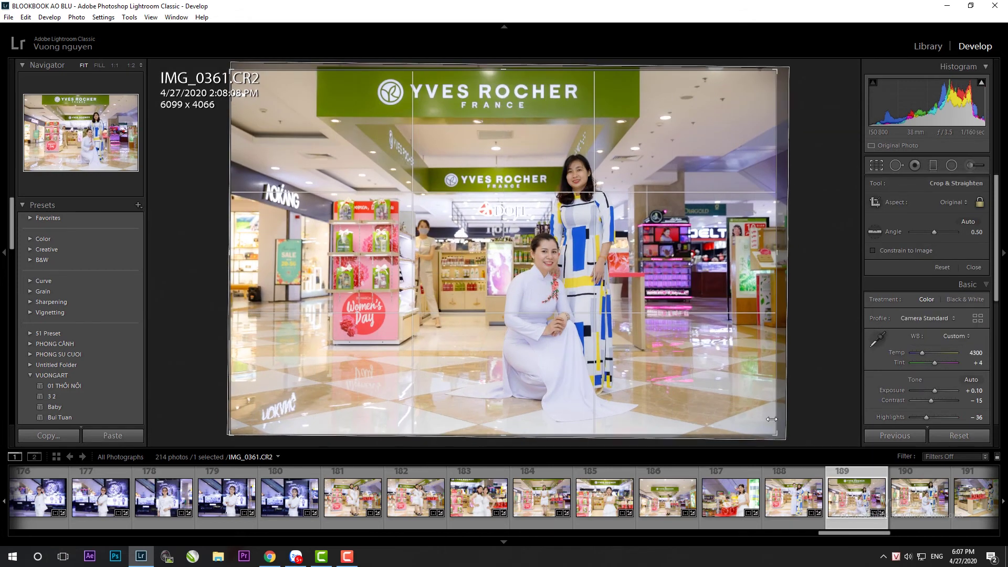
drag(720, 389, 713, 388)
key(Return)
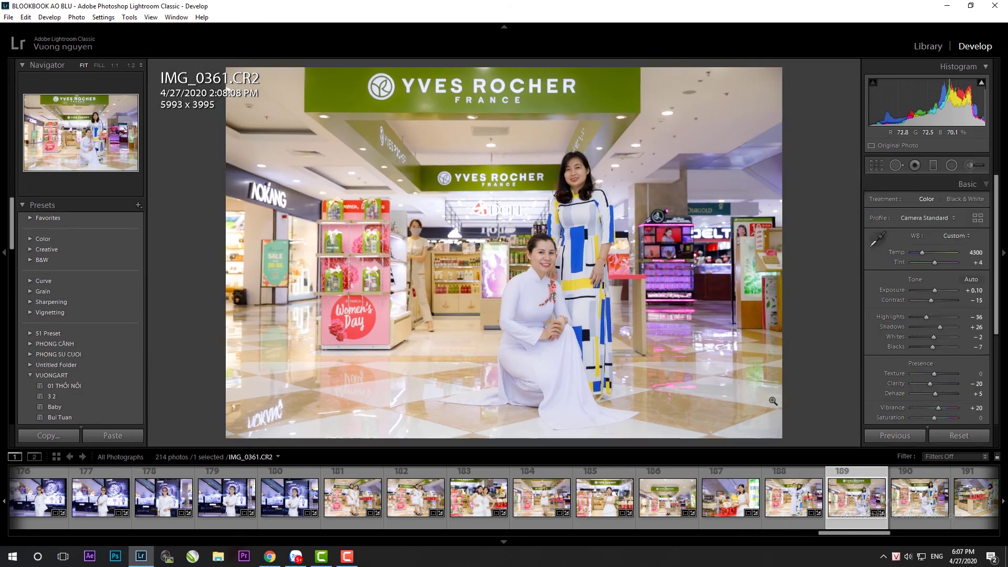
Paste settings onto IMG_0362 and commit its crop, then paste settings onto IMG_0364
click(919, 498)
click(895, 435)
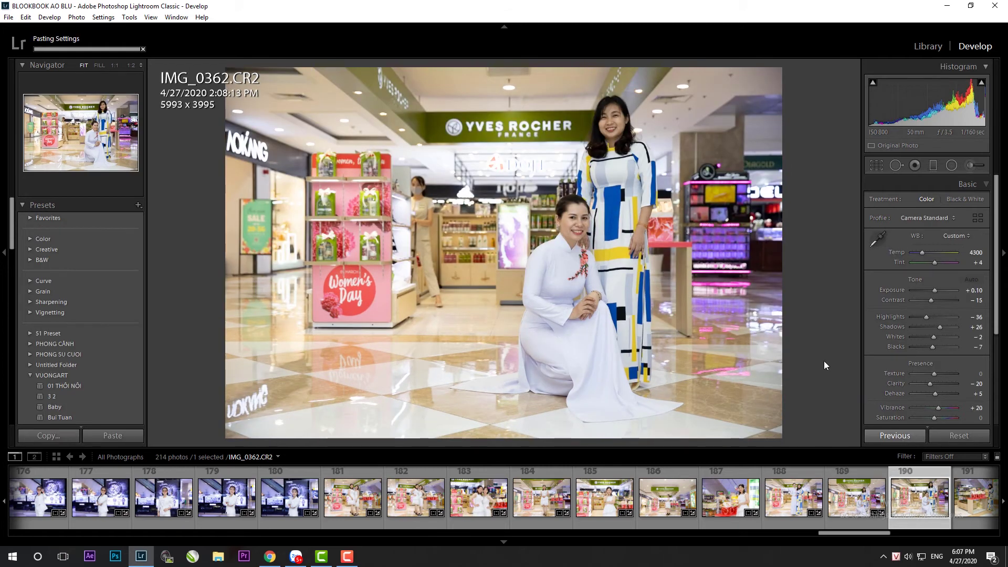
key(r)
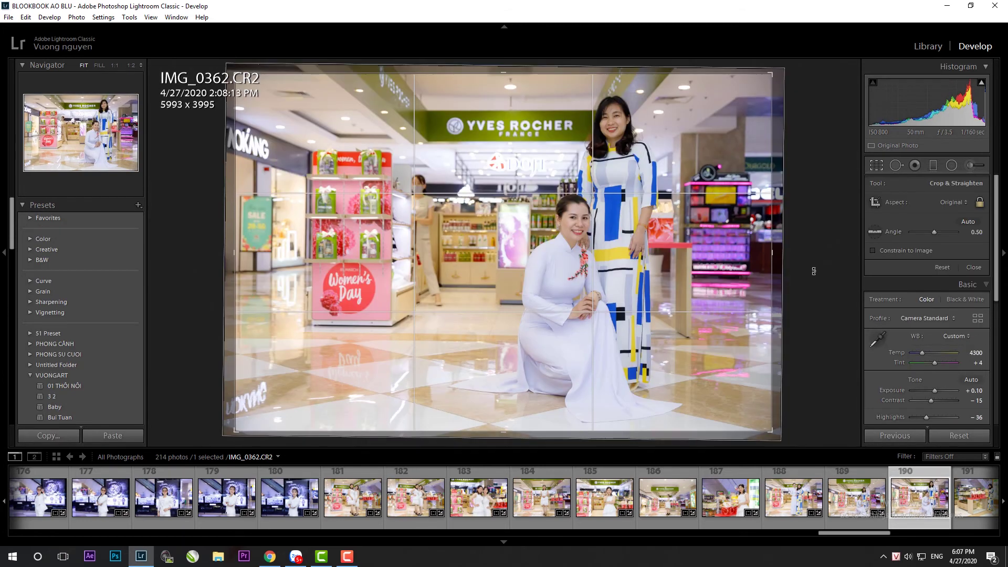
key(Return)
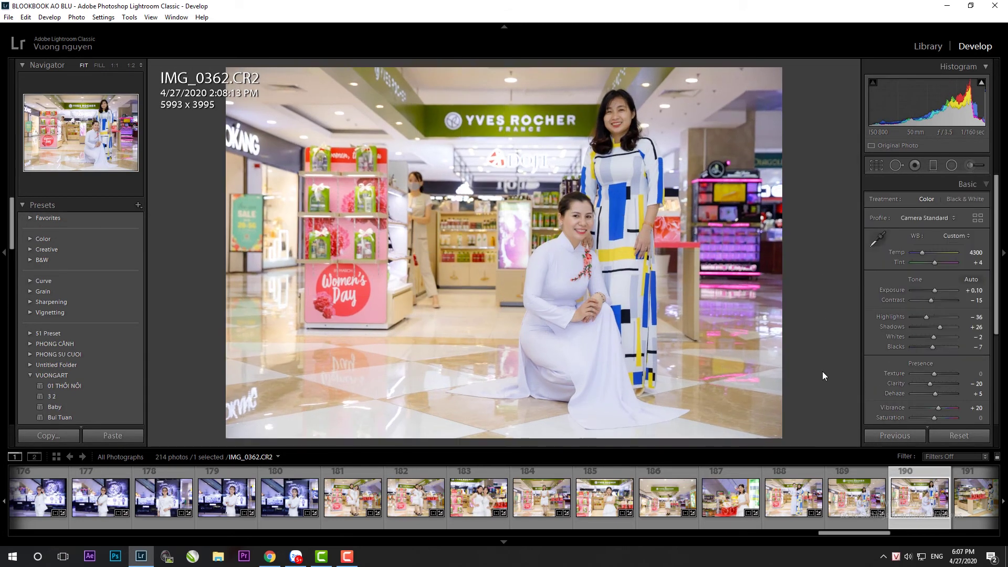
click(974, 496)
click(98, 436)
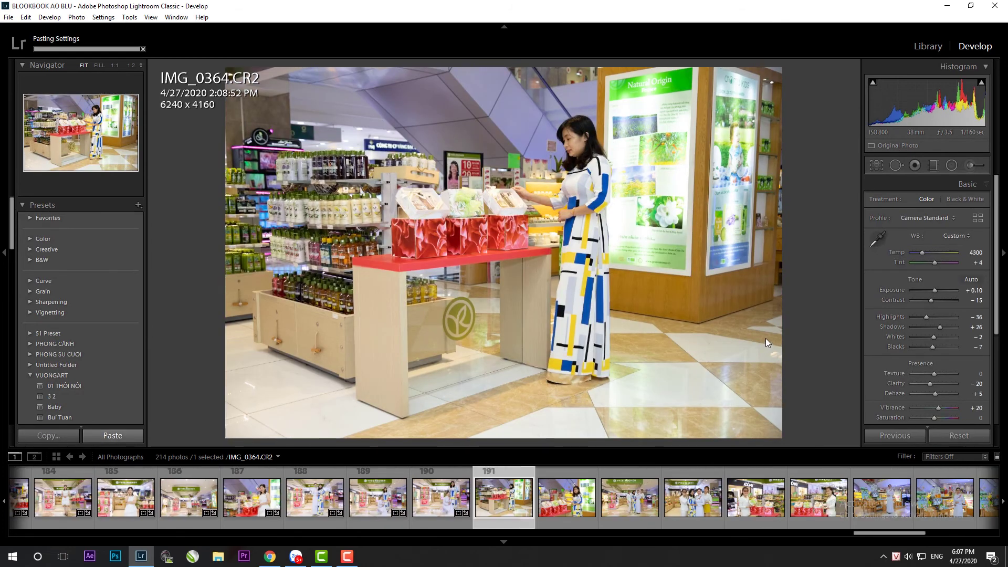
Trim the current portrait's crop from the bottom-right and raise exposure to +0.30
key(r)
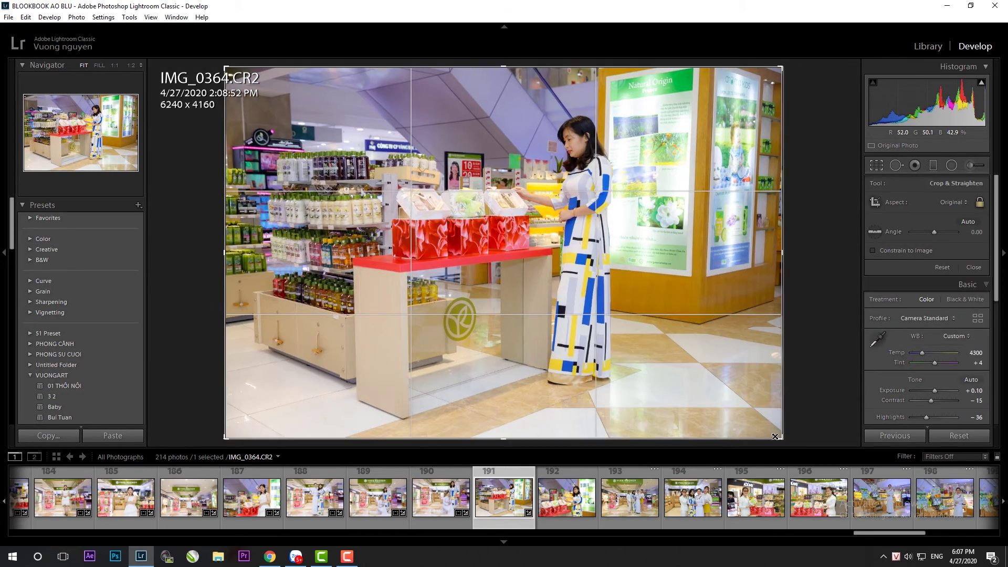
drag(795, 443, 769, 429)
drag(769, 74, 754, 45)
key(Return)
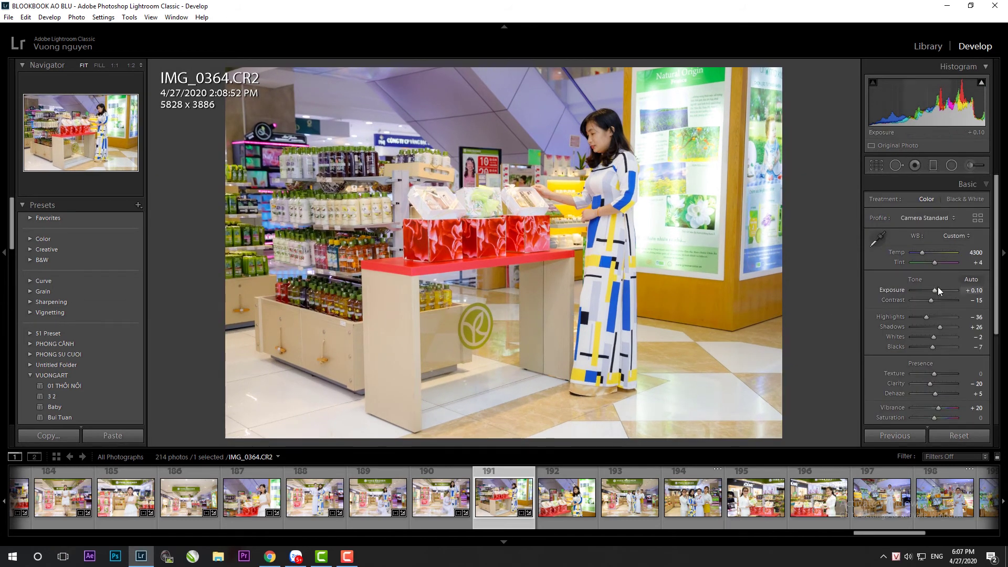
click(936, 288)
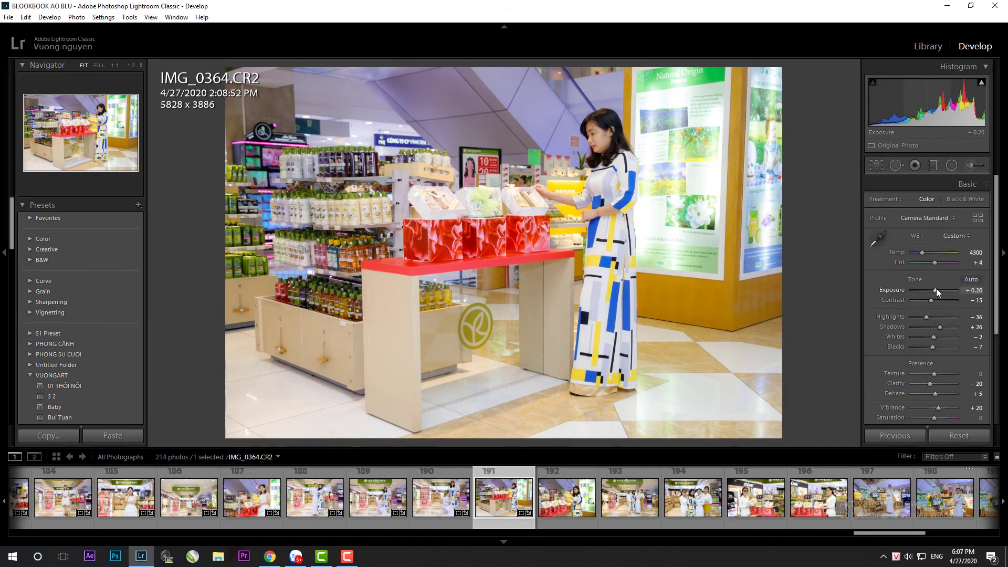
Paste settings onto IMG_0366, crop it, set exposure +0.40 and shadows +24
click(587, 505)
click(883, 437)
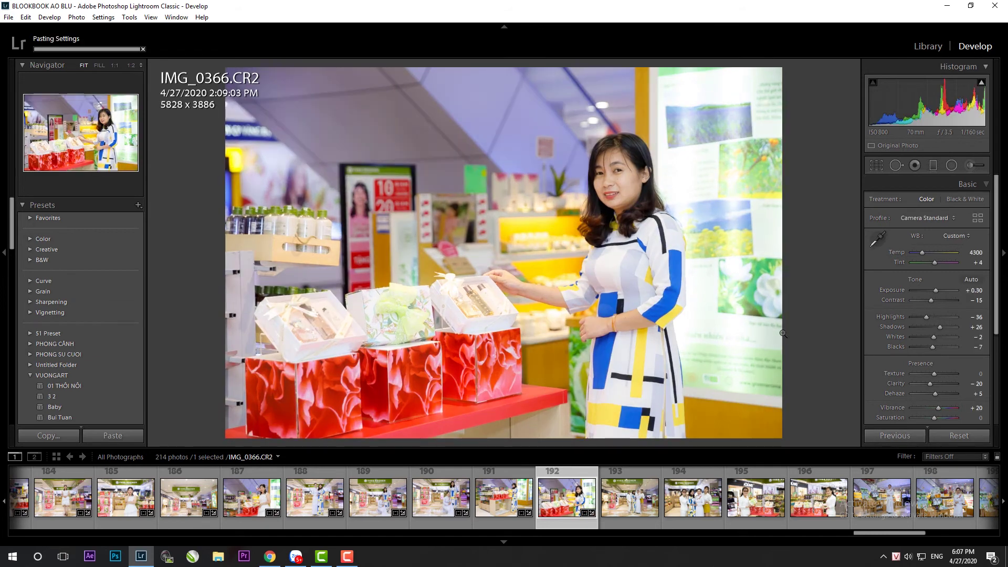
key(r)
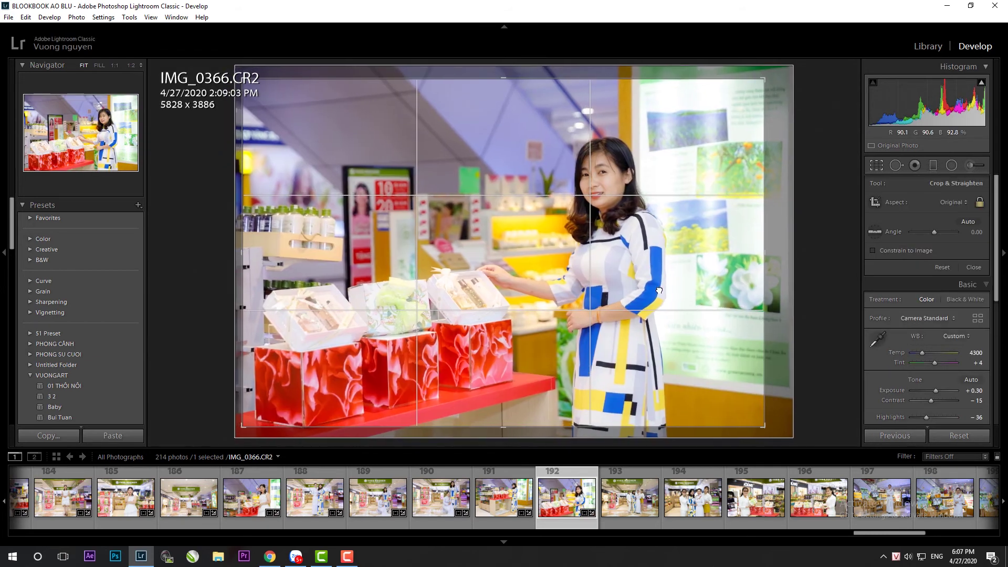
key(Return)
click(937, 289)
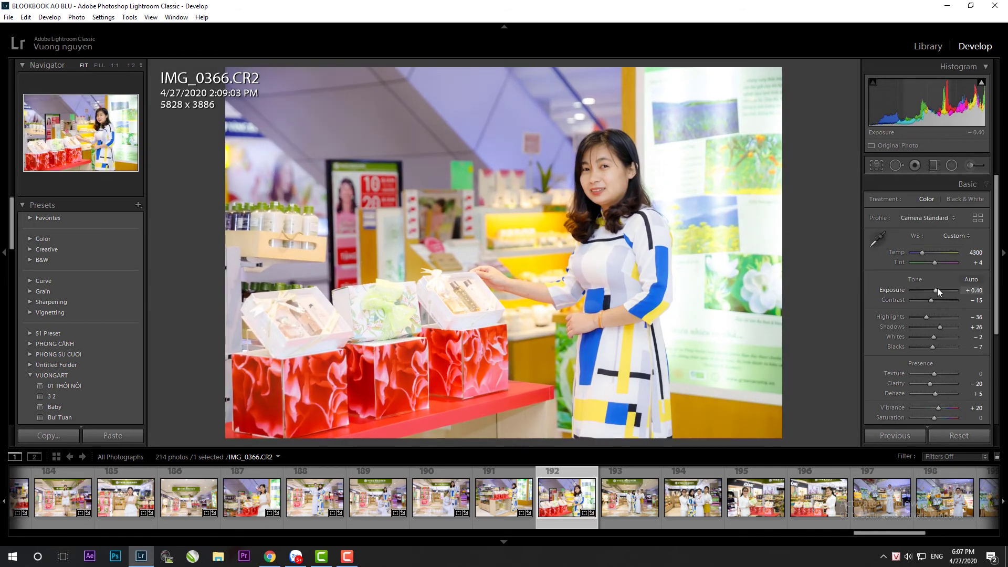
drag(940, 327, 938, 327)
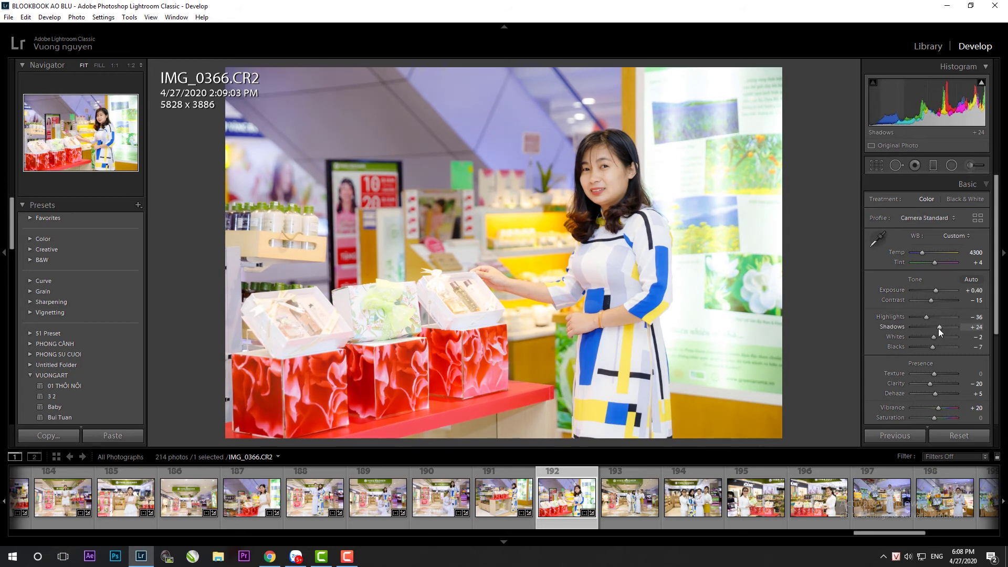
Paste settings onto IMG_0369, trim its crop, and raise exposure to +0.30
click(630, 497)
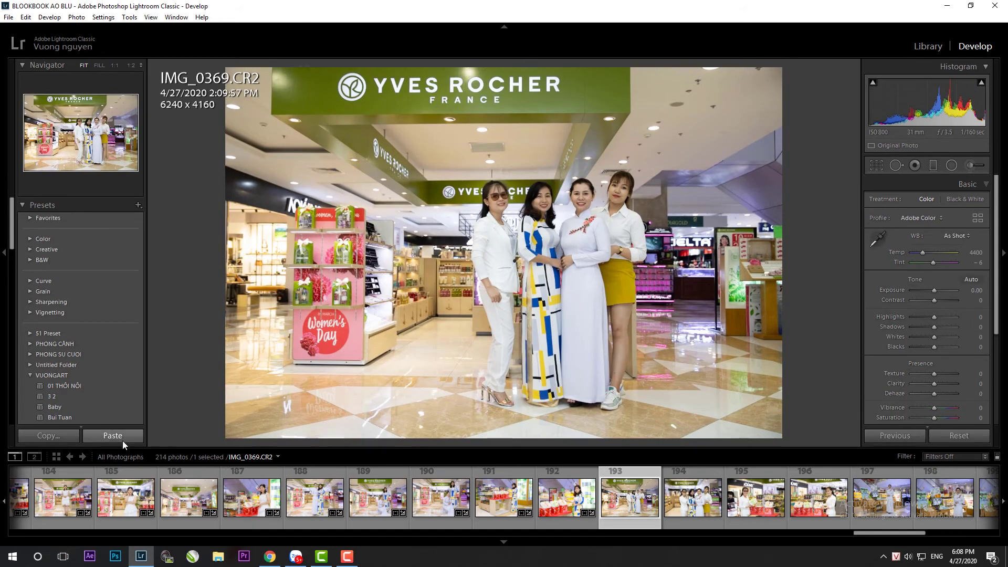
click(113, 435)
key(r)
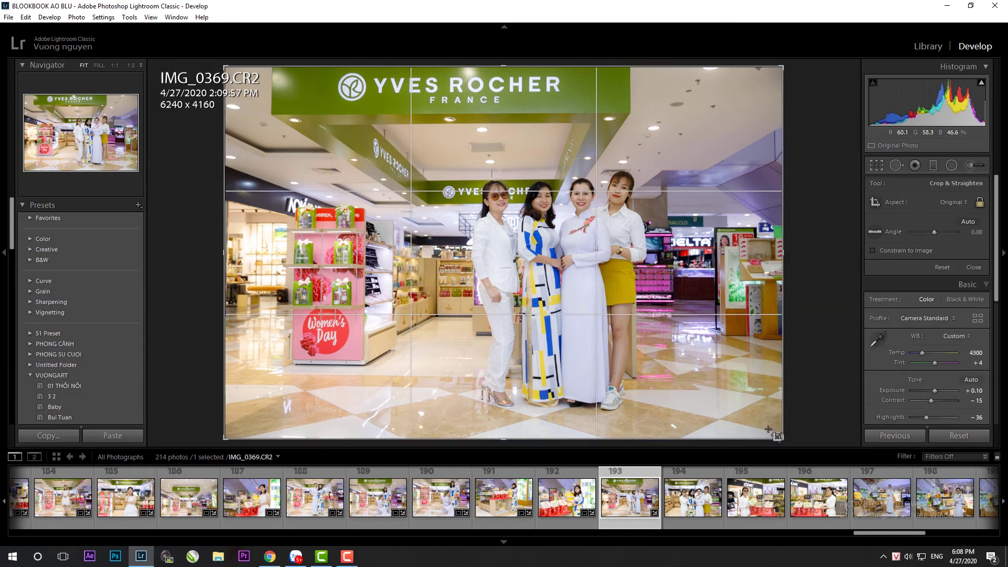
drag(782, 439, 759, 424)
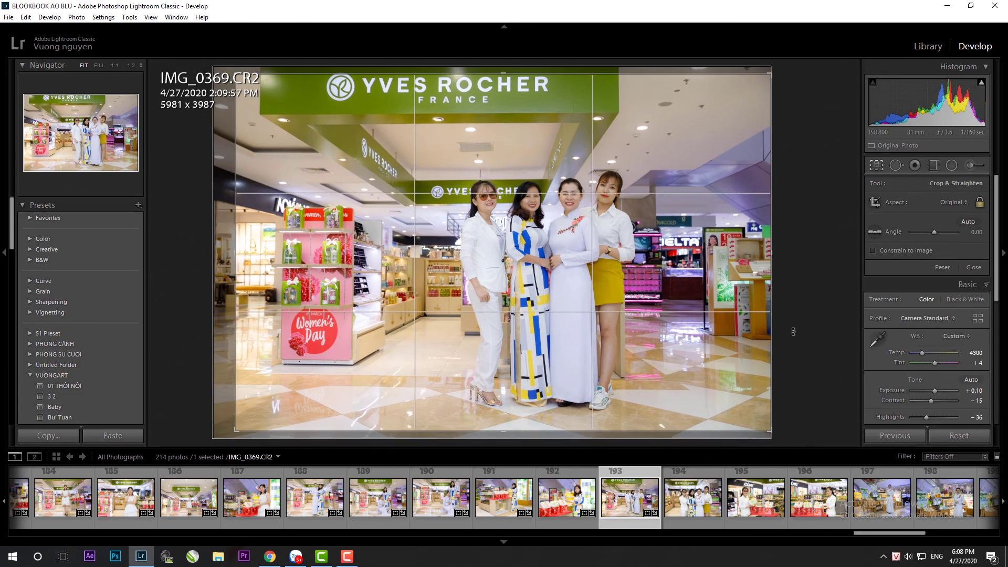
drag(769, 428, 756, 409)
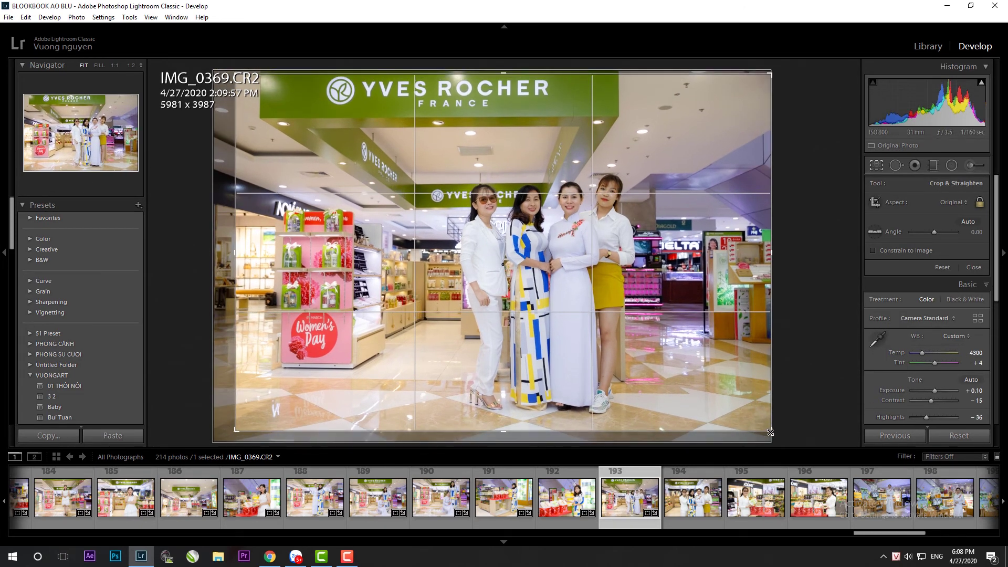
key(Return)
key(Up)
key(Up)
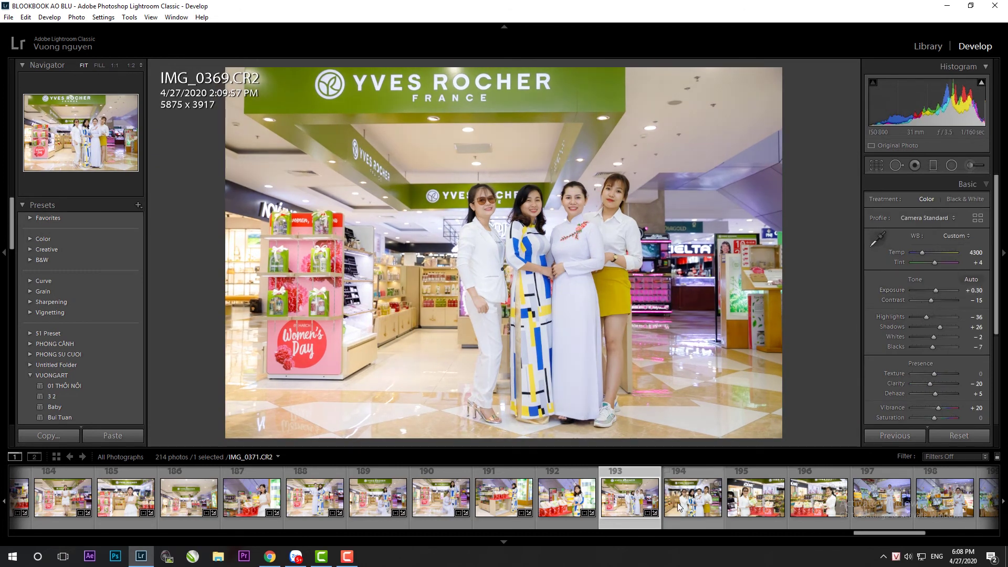
Paste the copied settings onto IMG_0371 and commit its crop
click(677, 502)
key(ctrl+shift+v)
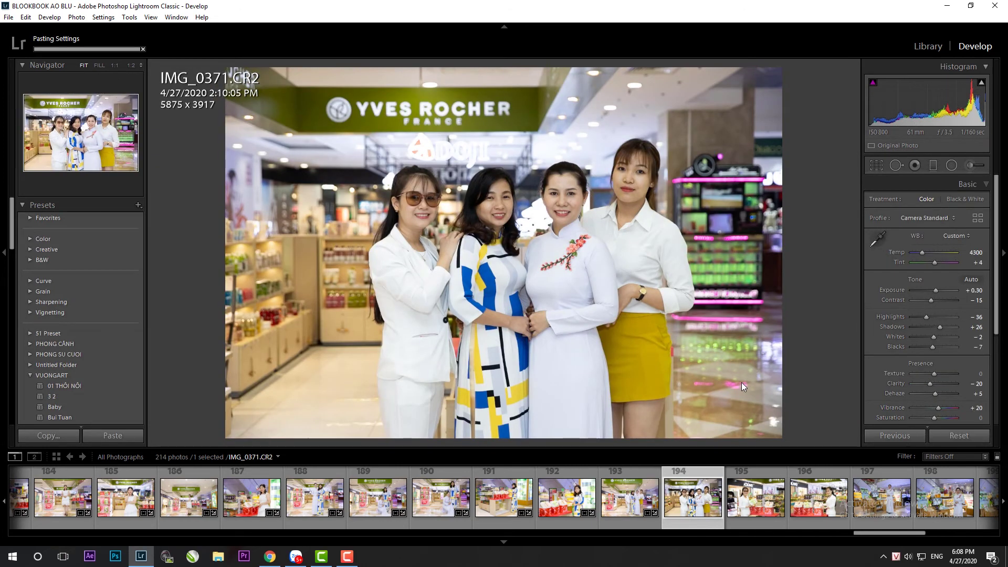
key(r)
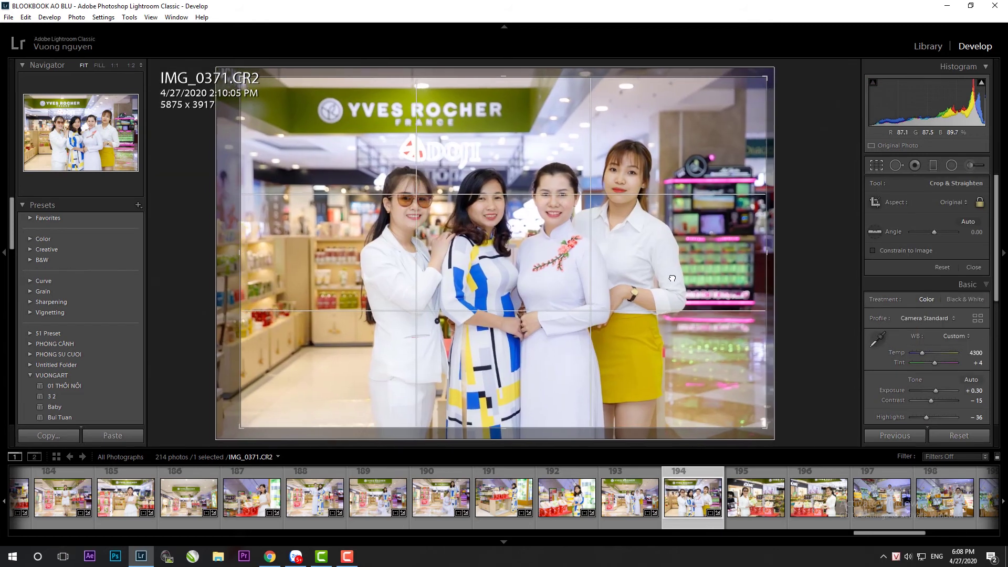
key(r)
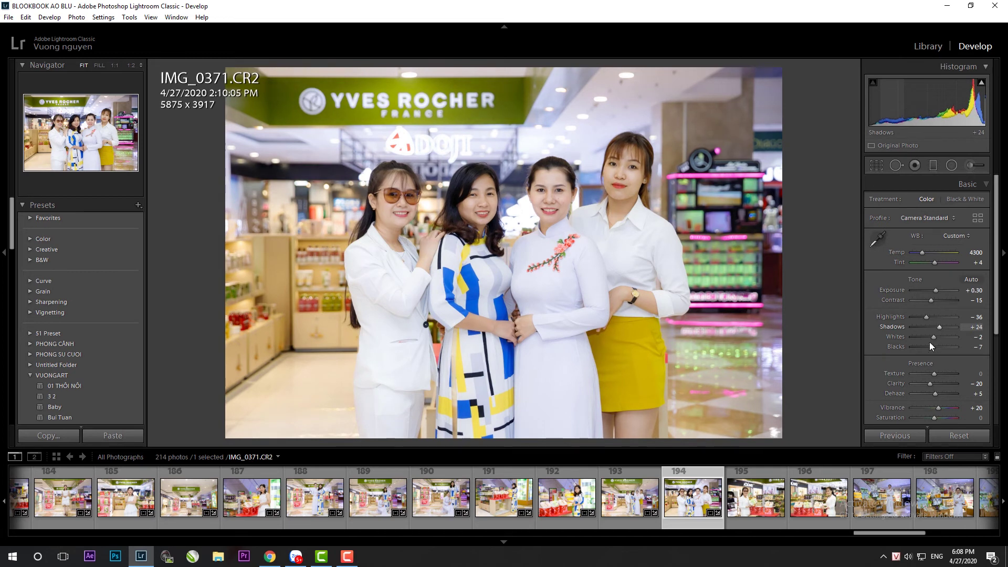
Paste settings onto IMG_0373, level and tighten the crop, and set exposure +0.30
click(755, 497)
click(113, 435)
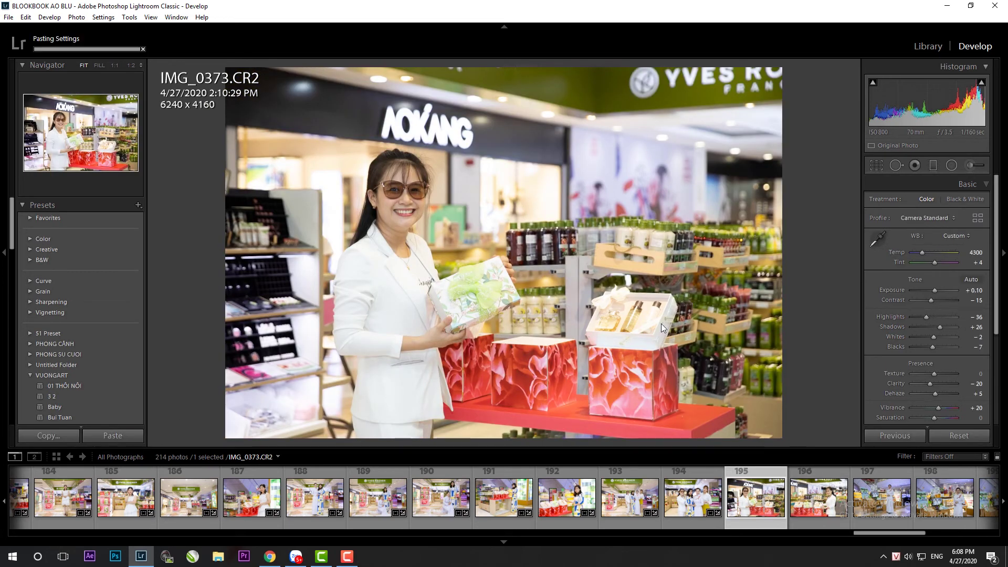
key(r)
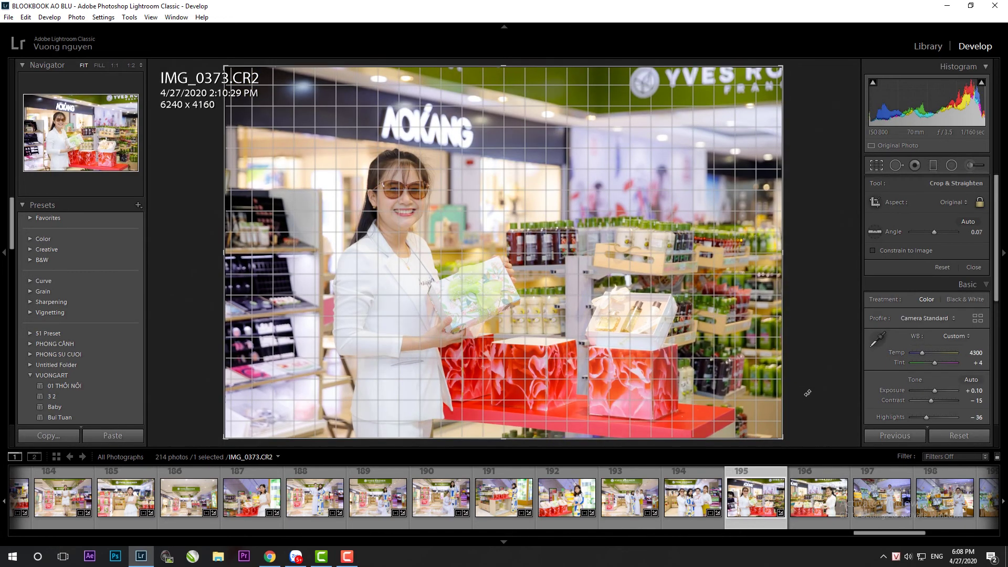
drag(808, 393, 807, 389)
drag(781, 70, 767, 80)
key(Return)
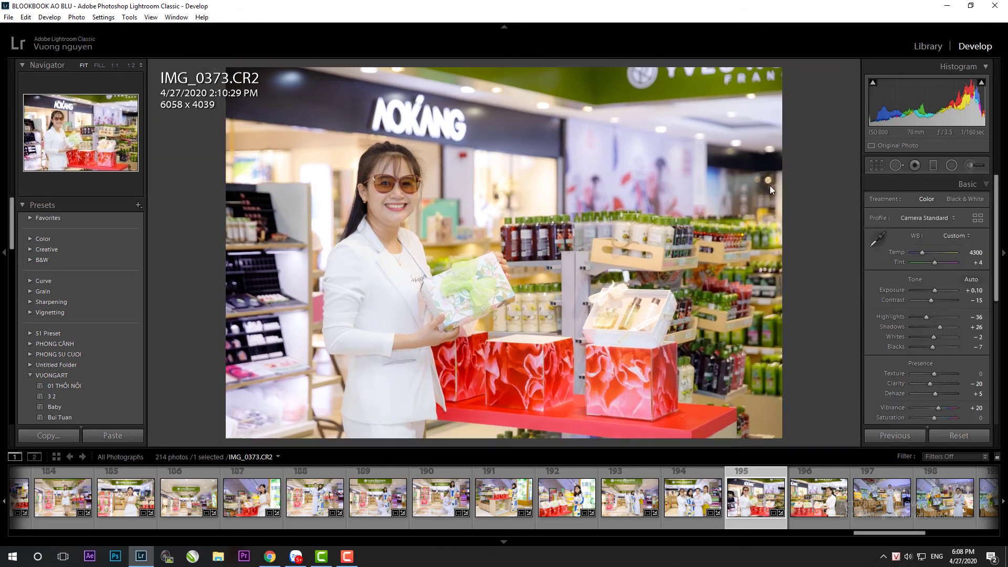
drag(935, 291, 936, 291)
Paste settings onto IMG_0375, level its crop, lower shadows to +14, then paste onto IMG_0376
click(820, 522)
click(887, 436)
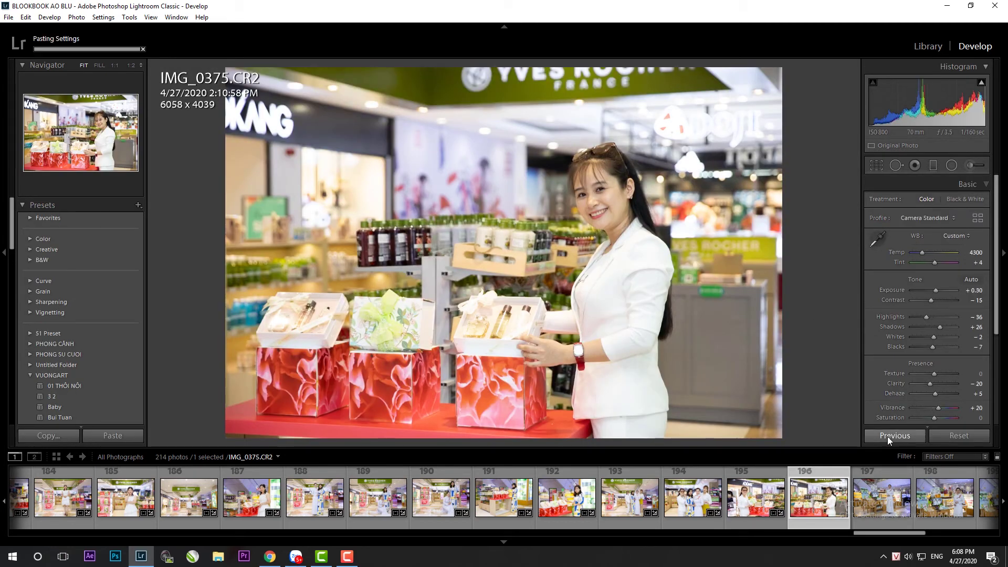
key(r)
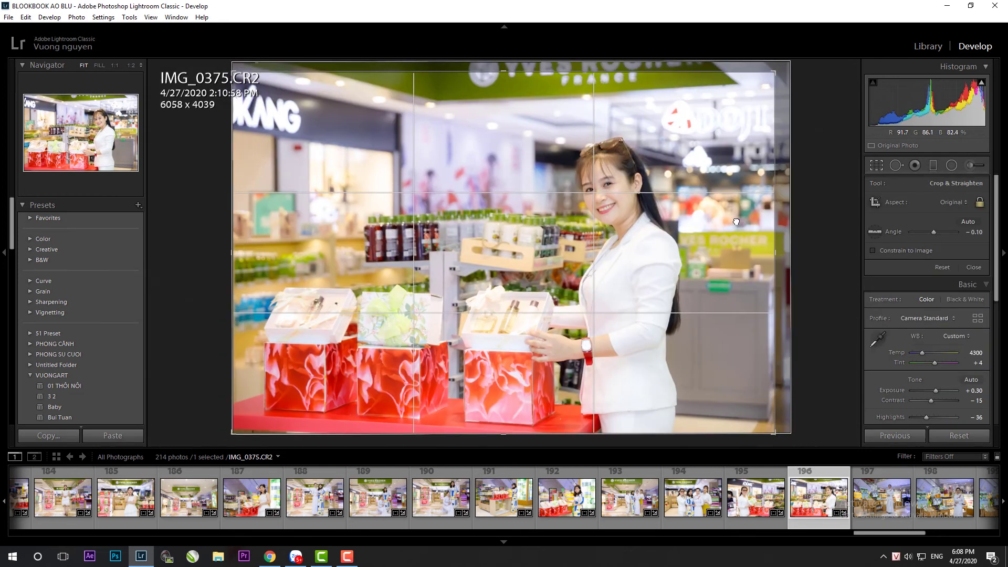
drag(782, 65, 765, 79)
key(r)
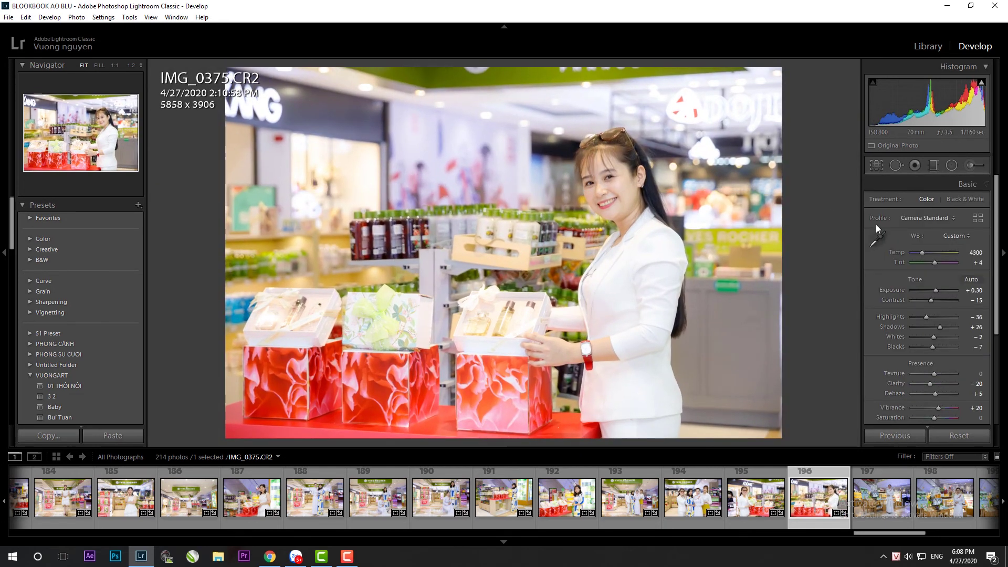
drag(937, 327, 934, 327)
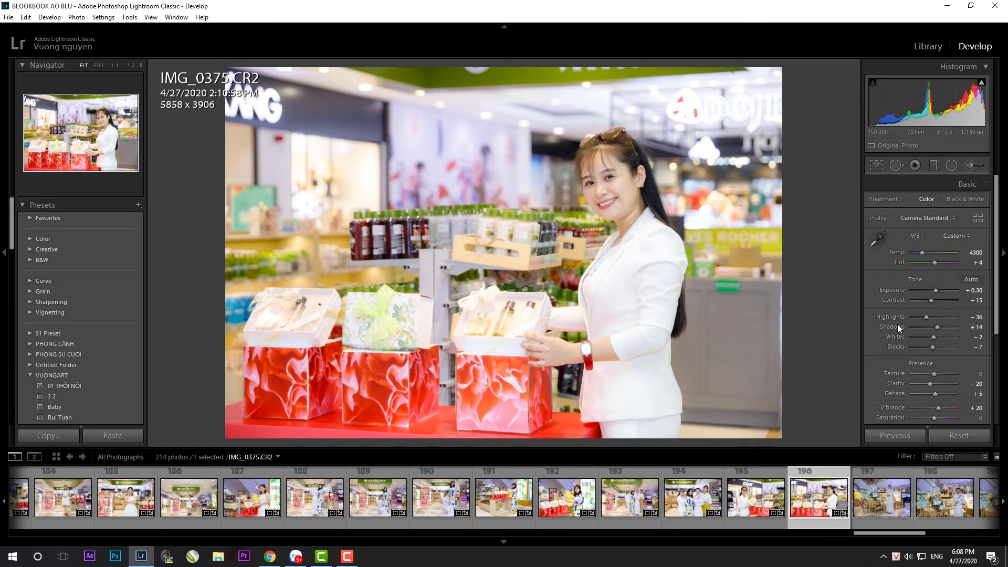
key(Right)
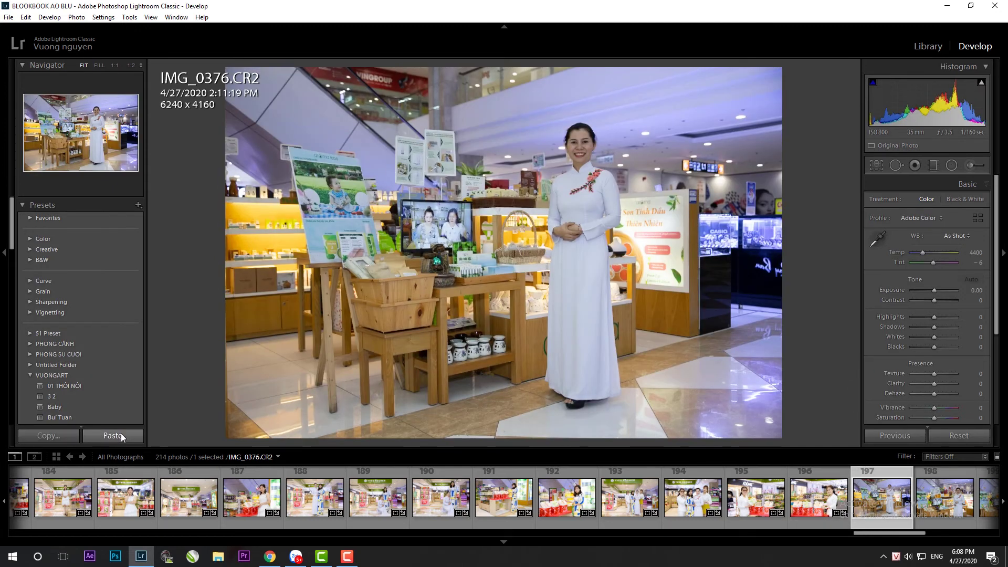
click(121, 436)
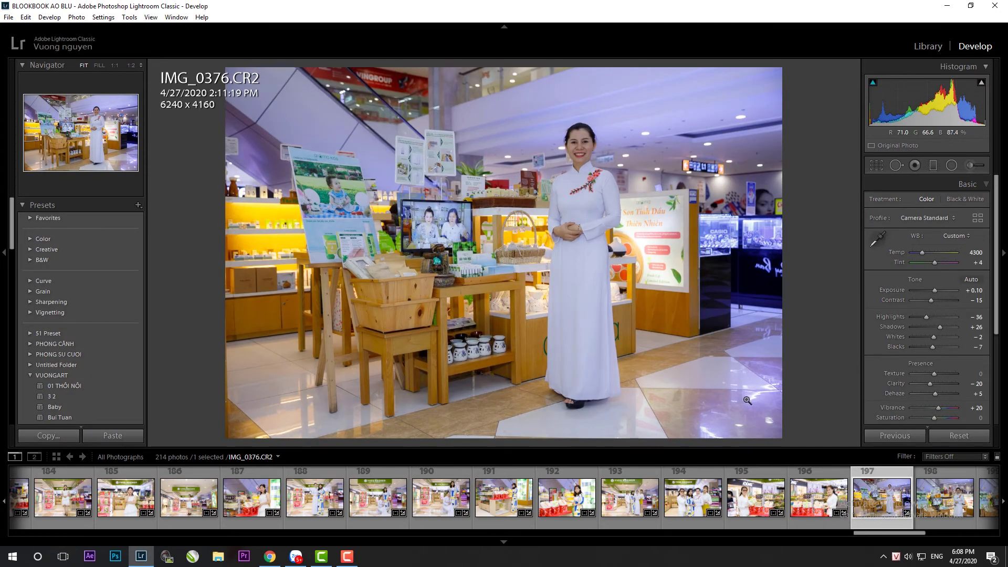
Level and crop IMG_0376, reset its exposure, and raise exposure to brighten it
key(r)
drag(781, 435, 803, 333)
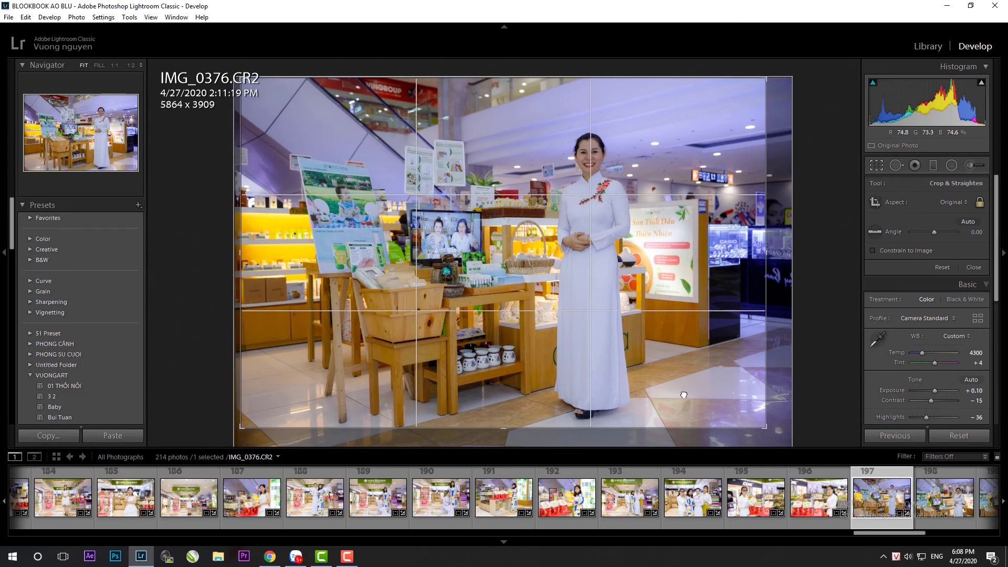
key(r)
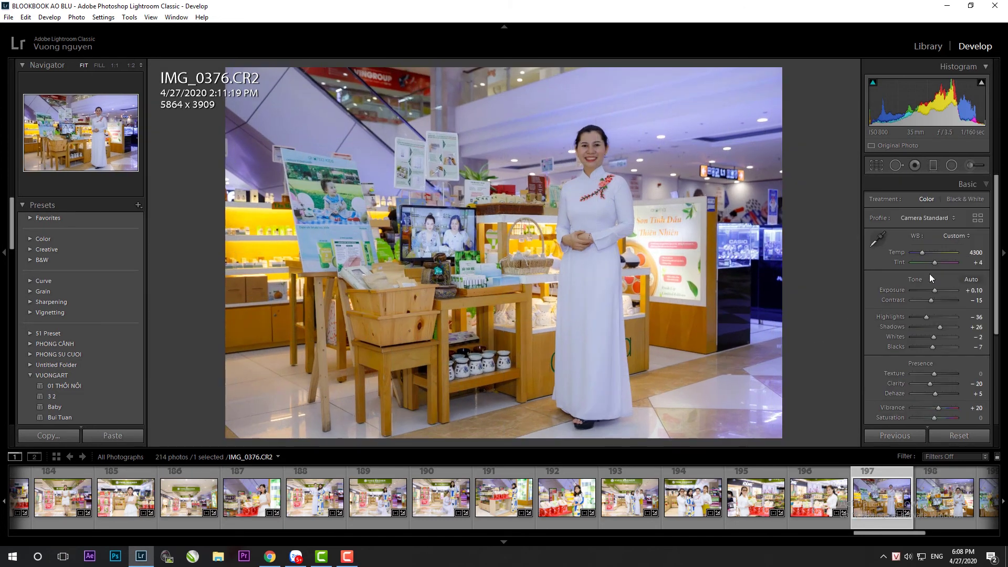
double_click(934, 289)
drag(934, 290, 928, 319)
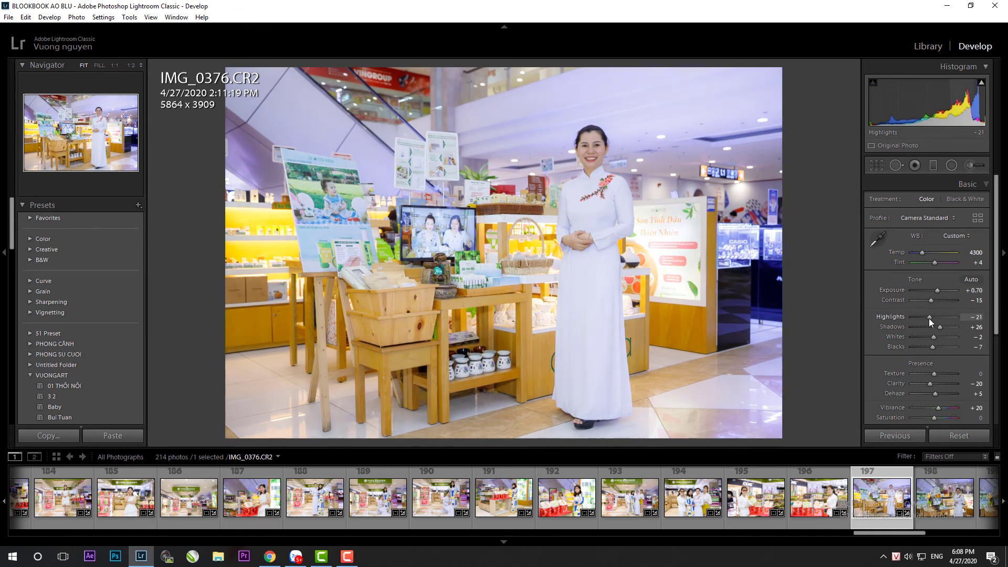
Paste the previous settings onto IMG_0377 and level it to a 0.15 angle
click(943, 504)
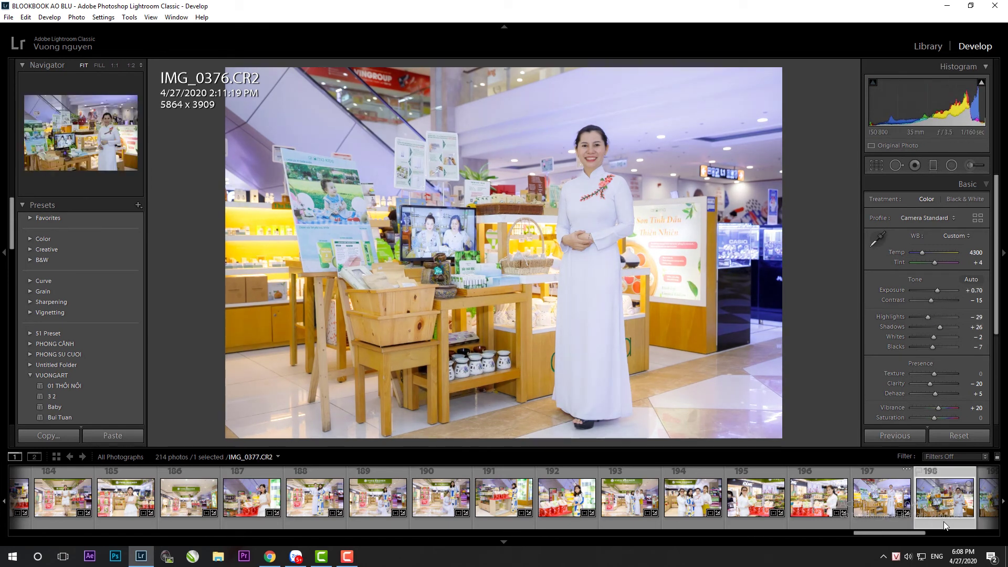
click(896, 438)
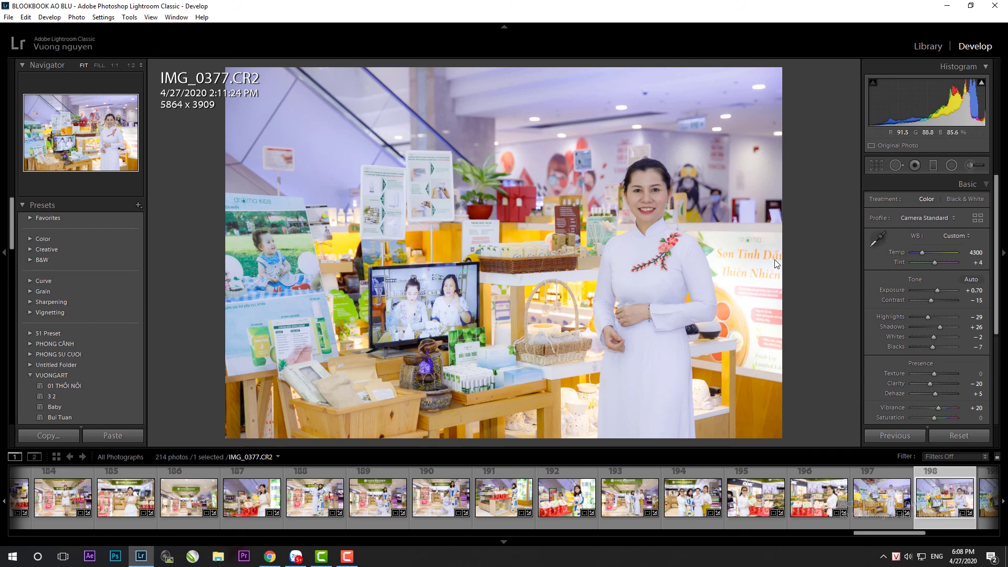
key(r)
drag(813, 292, 814, 313)
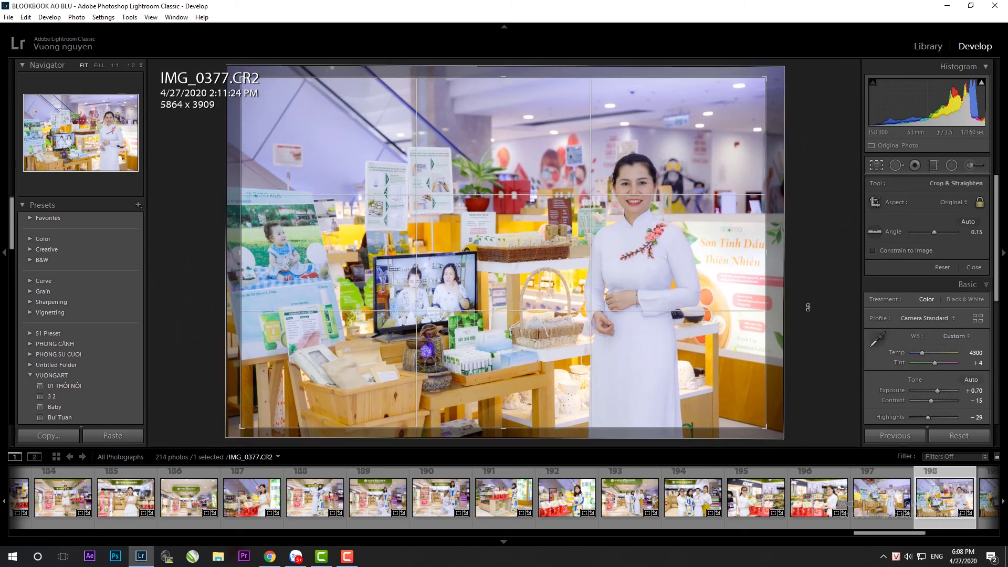
key(Return)
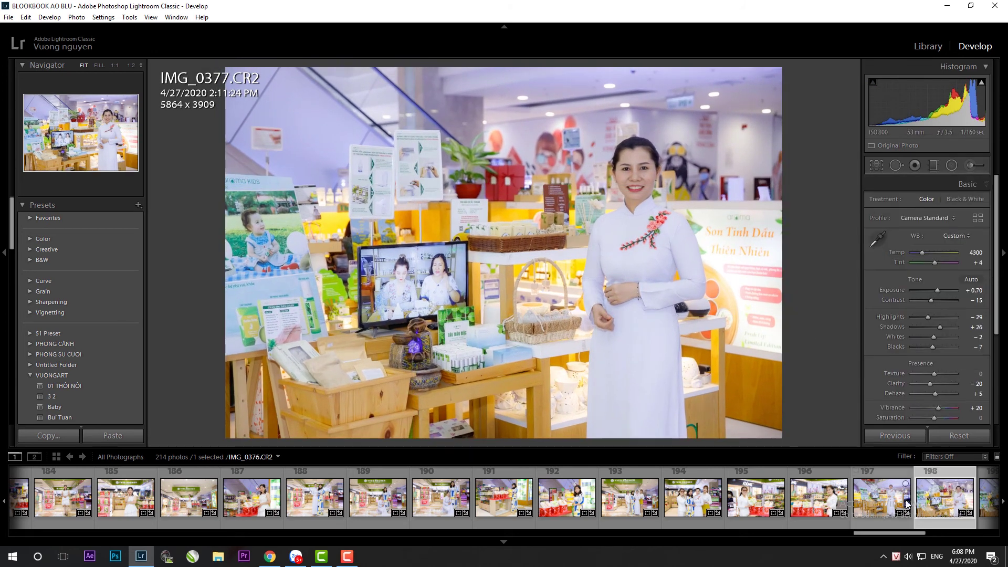
scroll(714, 508, down, 5)
Paste the previous settings onto IMG_0378 and rotate it level
click(723, 508)
click(885, 437)
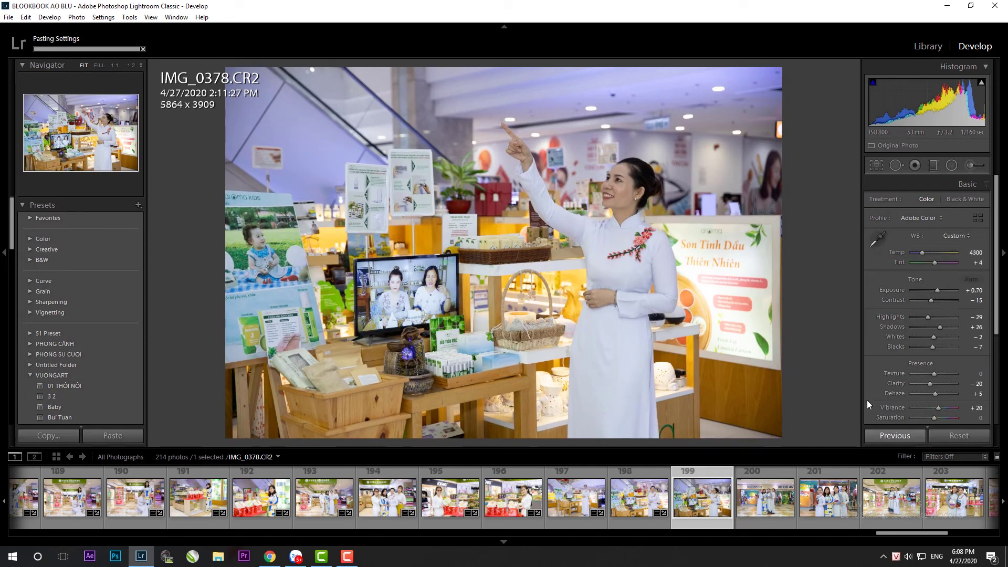
key(r)
drag(794, 198, 750, 241)
key(Return)
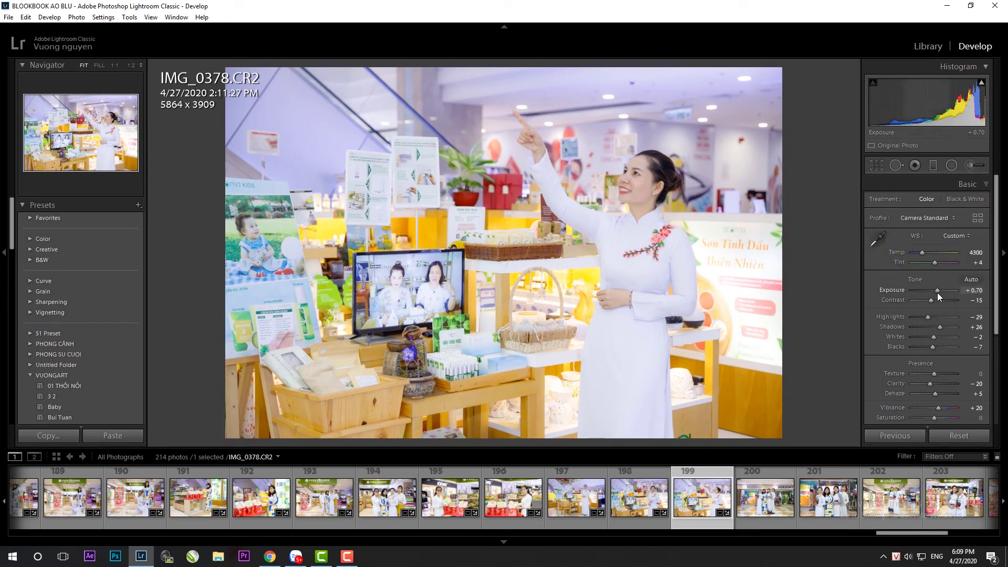
scroll(937, 292, down, 1)
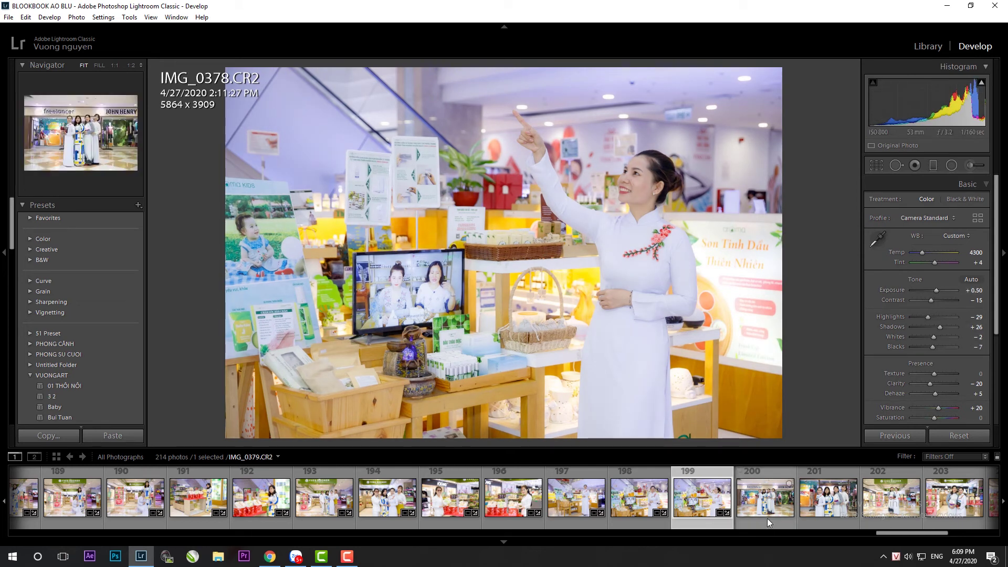
Paste settings onto IMG_0379, level the storefront, and reposition and refine the crop
click(767, 517)
click(120, 437)
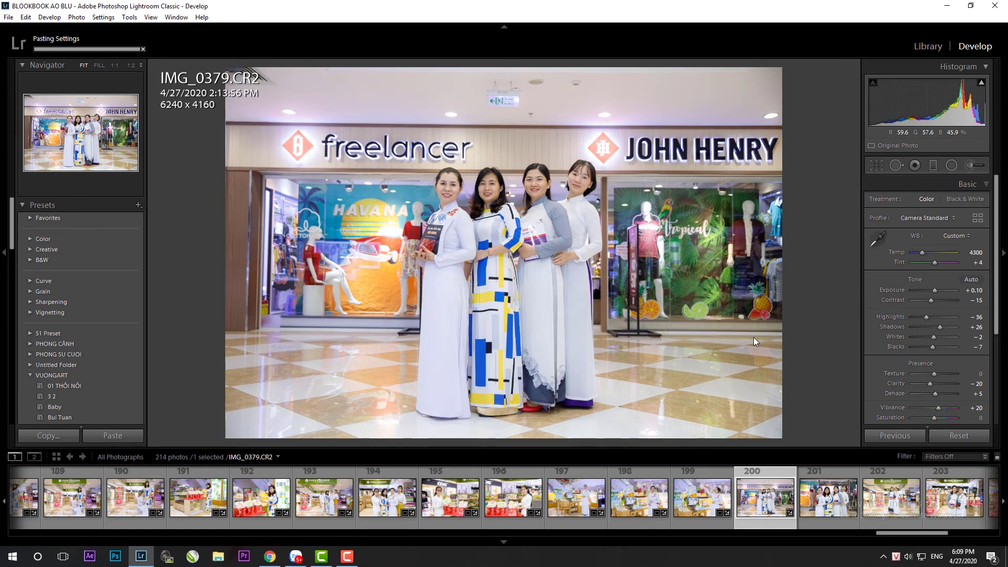
key(r)
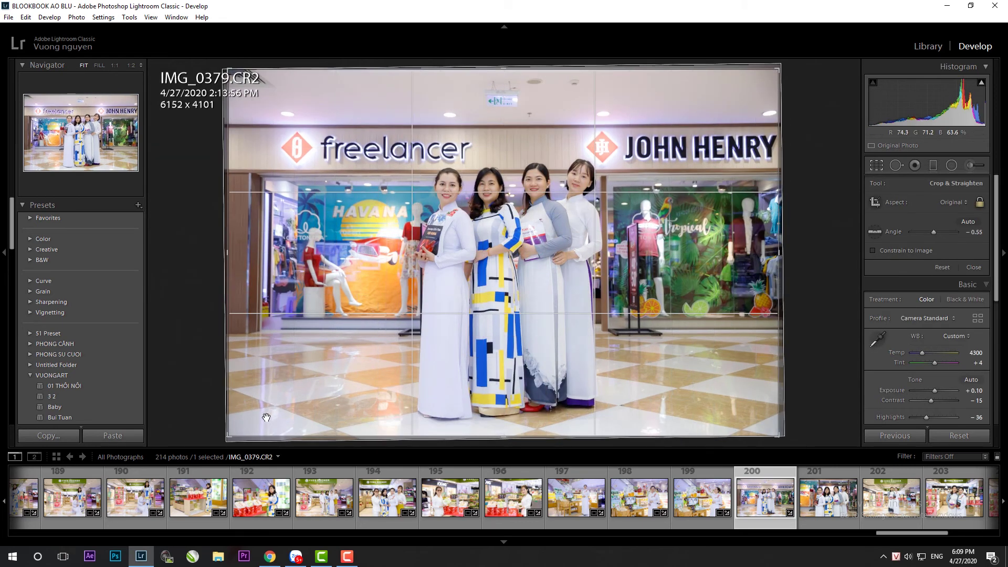
drag(819, 367, 819, 371)
drag(360, 364, 367, 349)
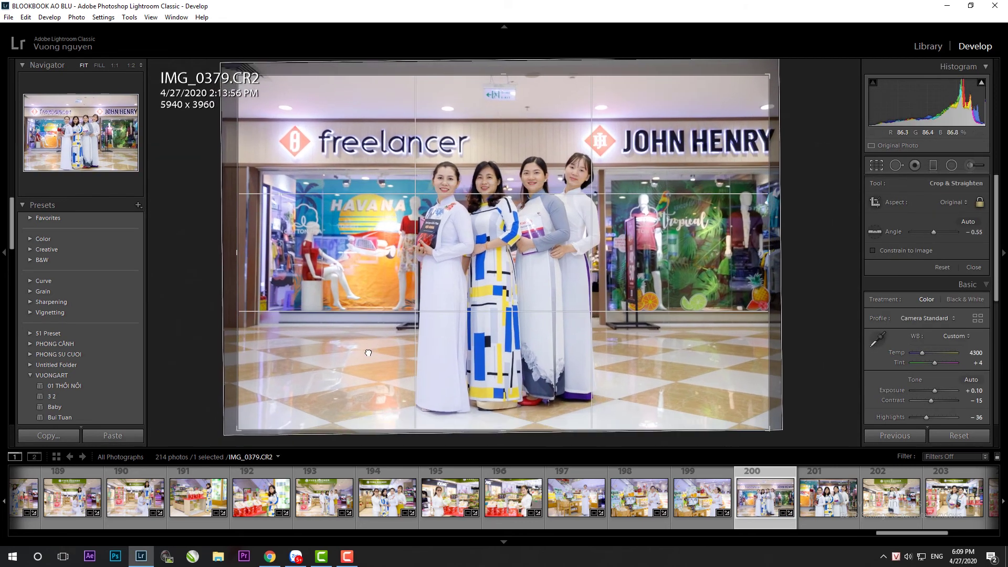
key(Return)
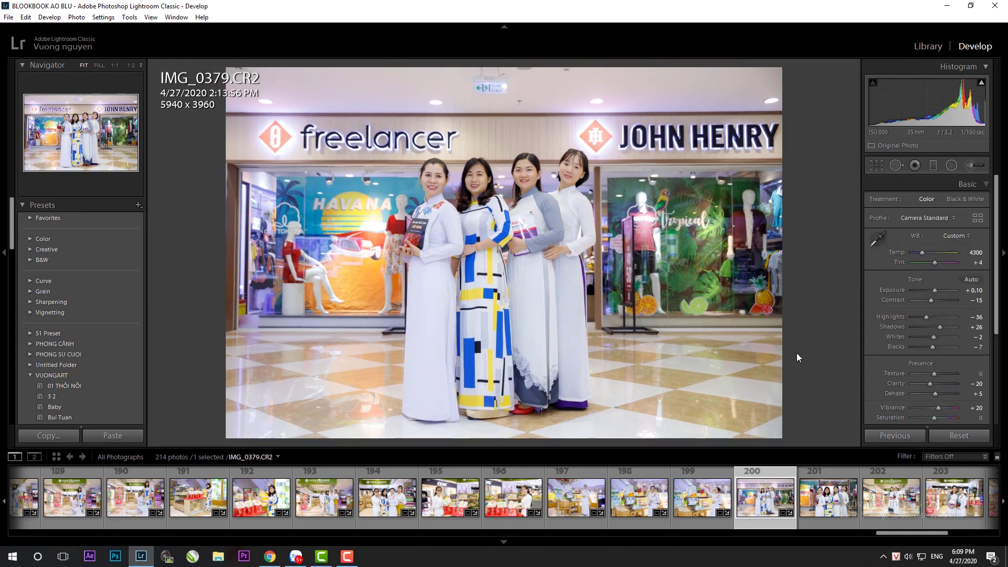
key(r)
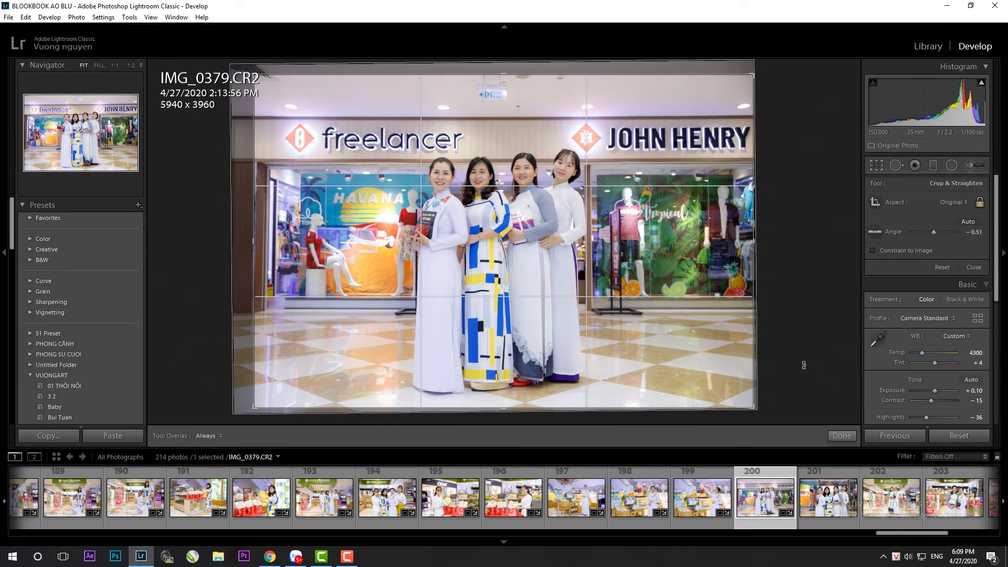
key(Return)
Ease IMG_0379 highlights to -31 and warm temperature to 4550, then paste onto IMG_0381
drag(927, 316, 928, 317)
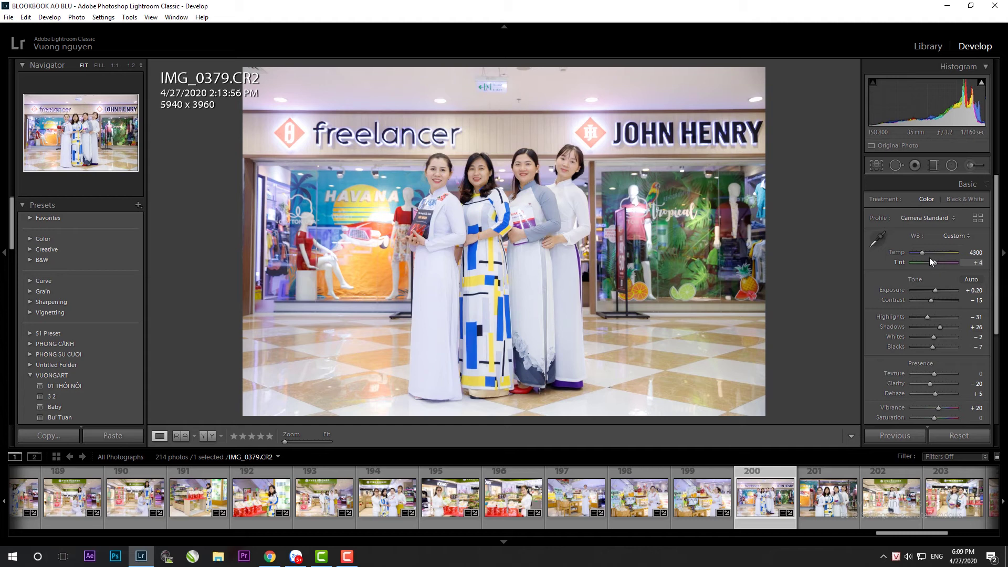
drag(921, 254, 922, 254)
click(836, 512)
click(883, 437)
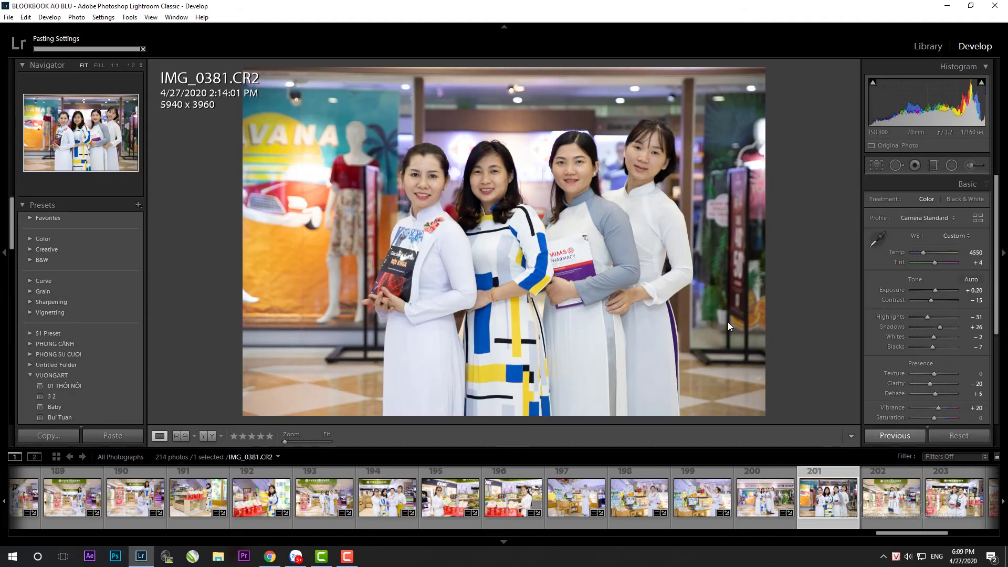
Tighten IMG_0381's crop around the four women and reposition the photo within it
key(r)
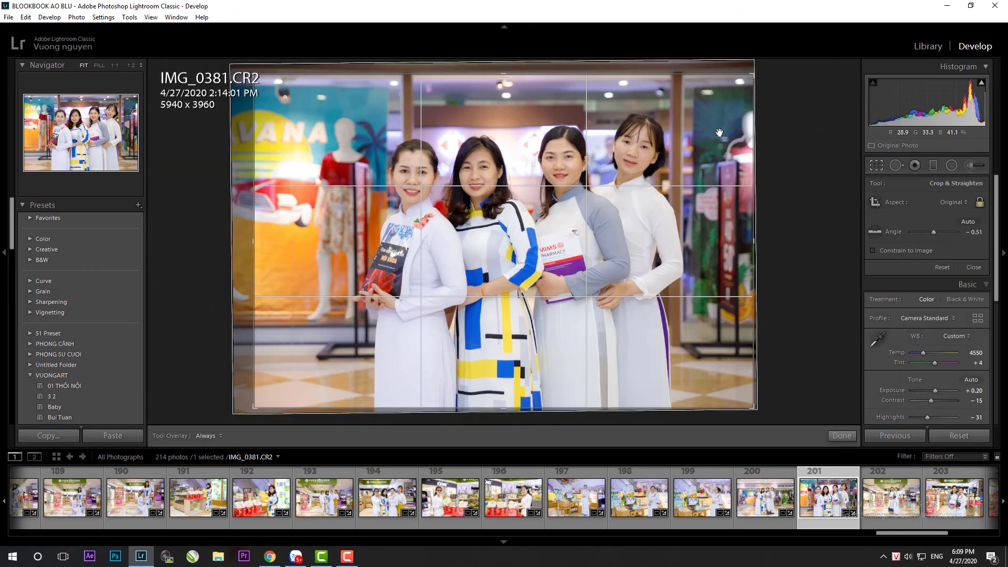
drag(832, 142, 830, 168)
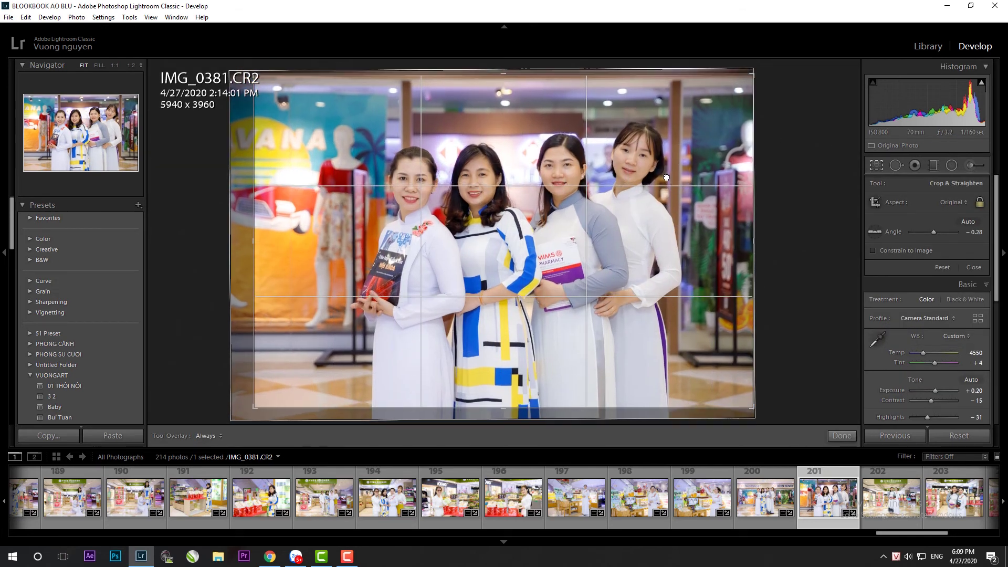
key(Return)
key(r)
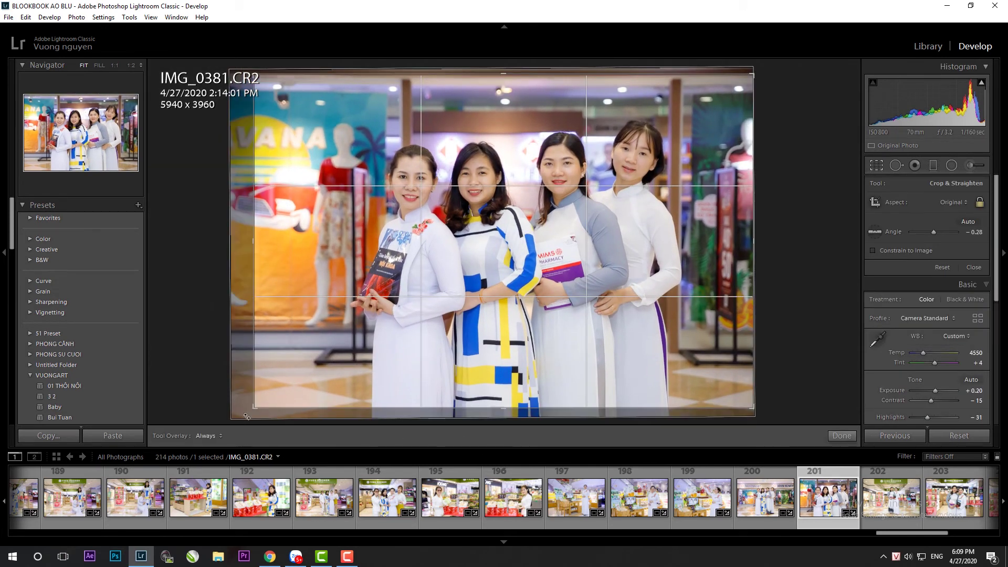
drag(354, 354, 355, 361)
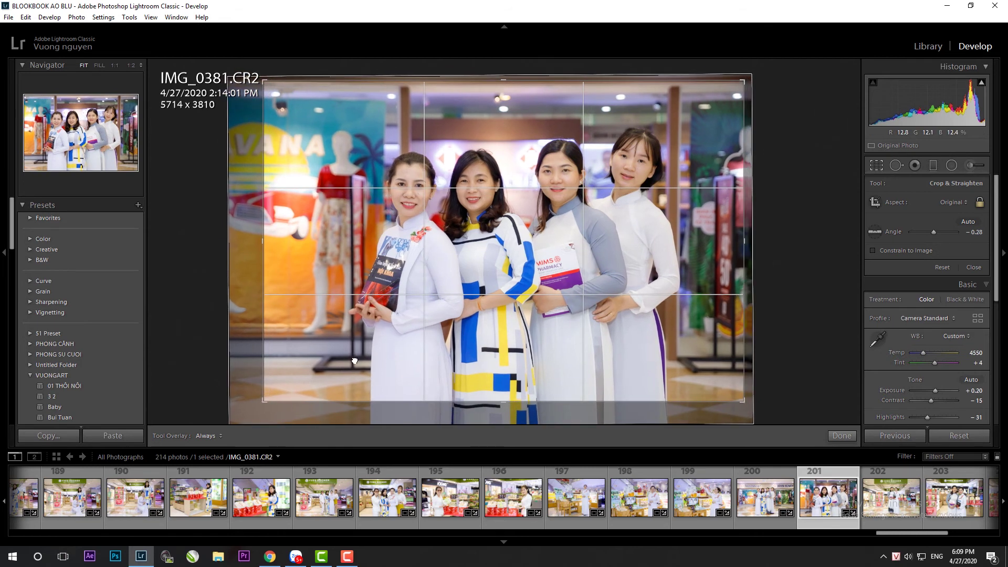
key(Return)
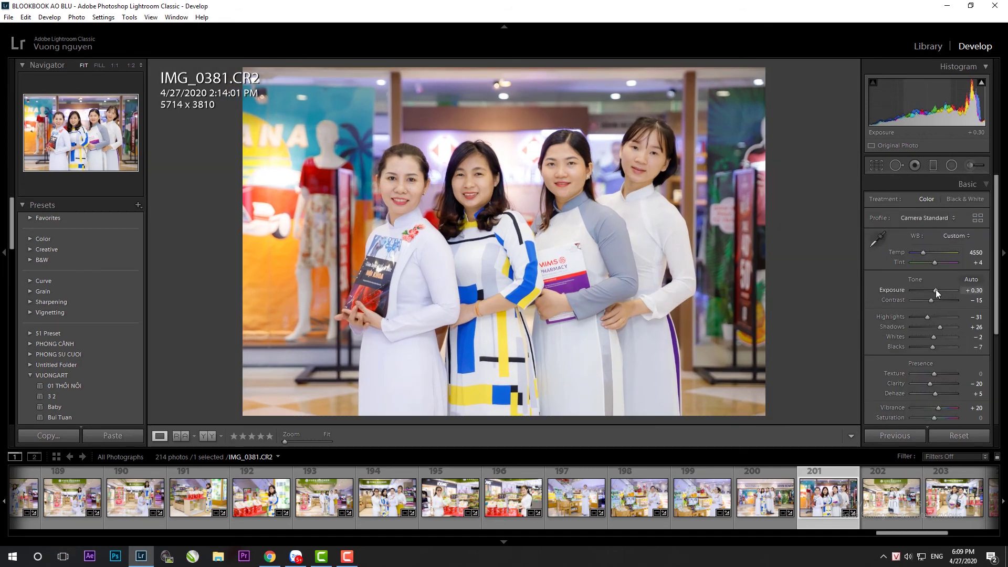
Paste the copied settings onto IMG_0383, level it to a 0.04 angle, and reframe its crop
click(877, 486)
click(112, 435)
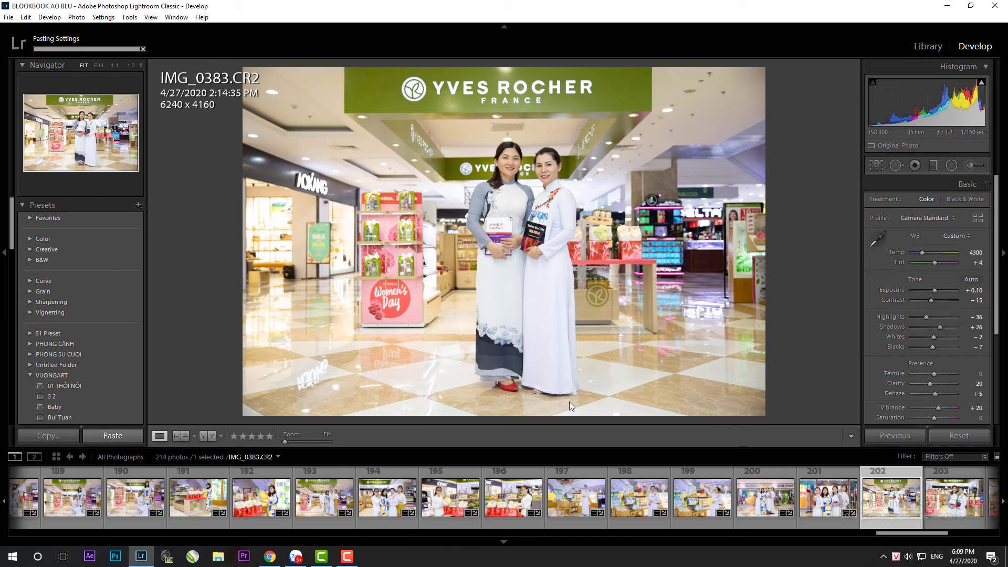
key(r)
drag(803, 403, 800, 409)
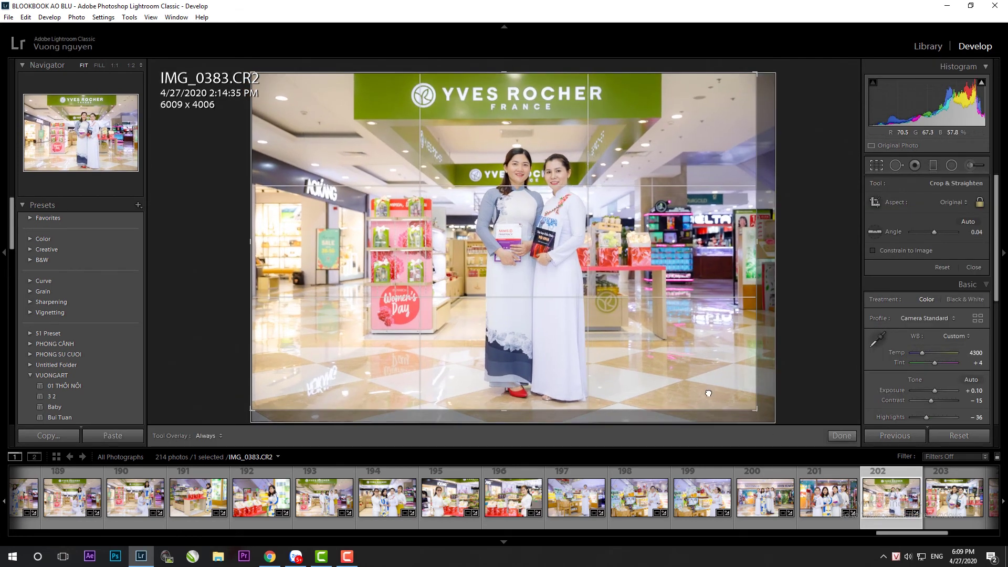
drag(710, 392, 695, 386)
key(Return)
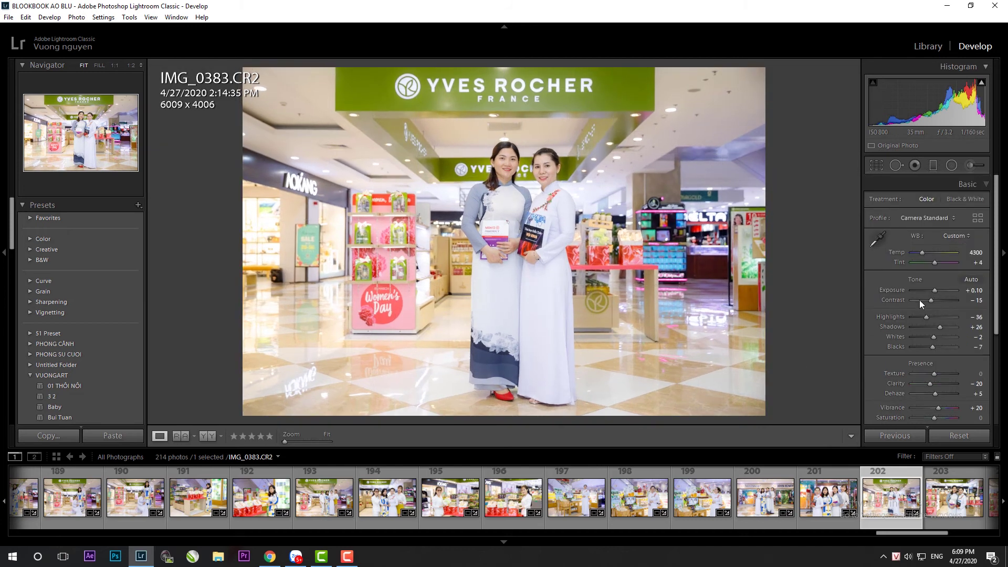
Straighten IMG_0384's slight tilt and tighten its crop around the two women
click(952, 496)
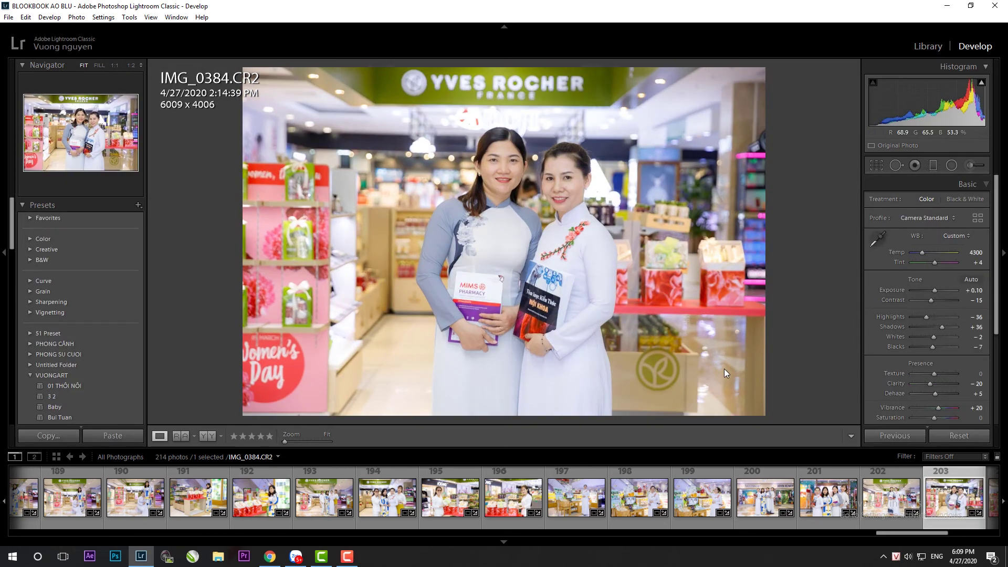
key(r)
drag(799, 375, 792, 376)
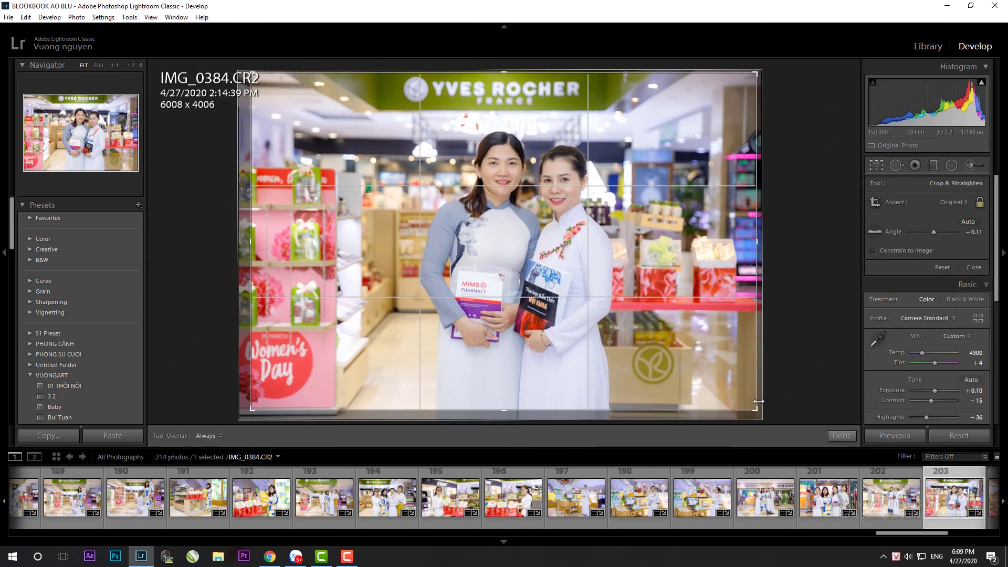
drag(756, 405, 701, 387)
key(r)
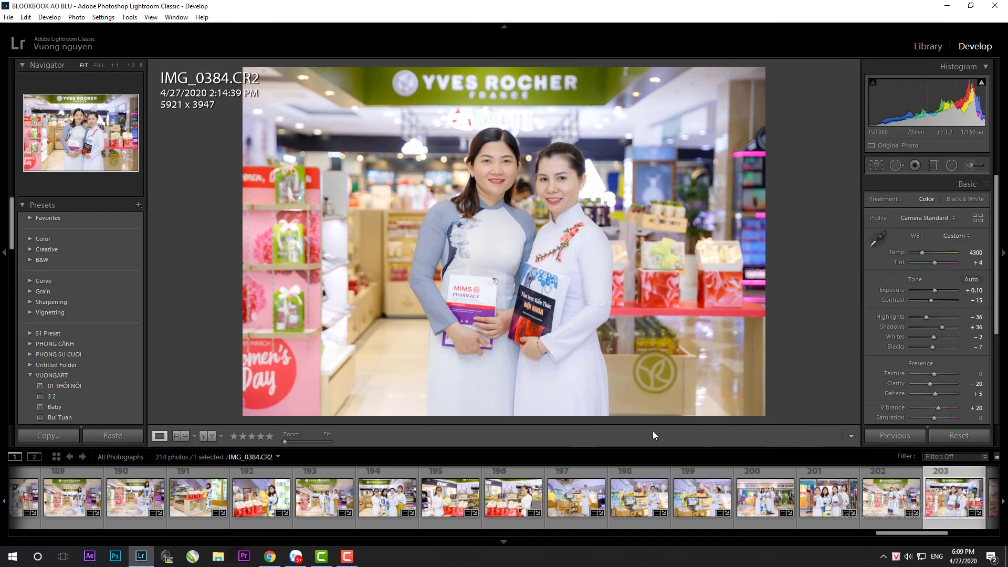
Give IMG_0385 the previous photo's settings, rotate it level, and tighten its crop slightly
scroll(692, 499, down, 5)
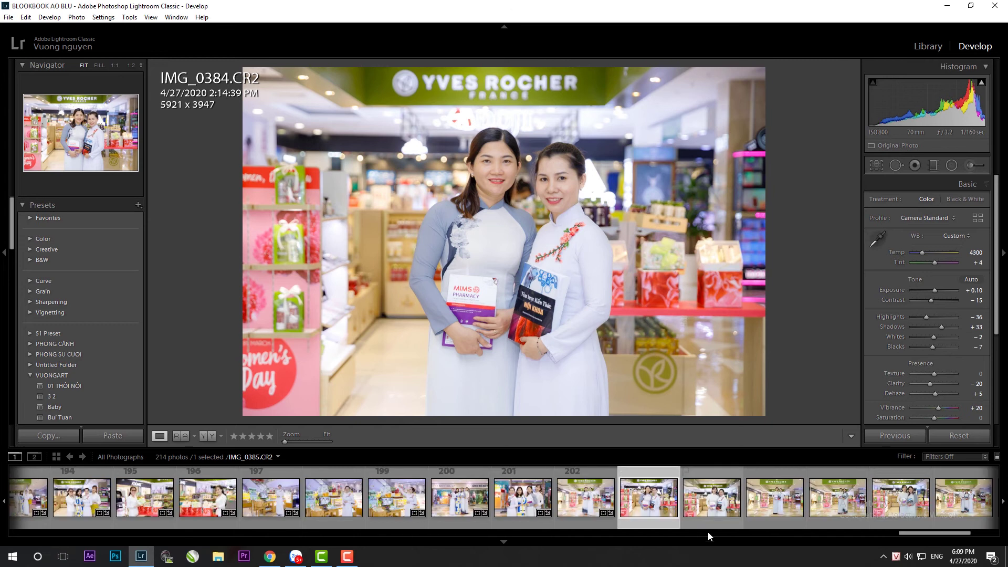
click(695, 519)
click(885, 437)
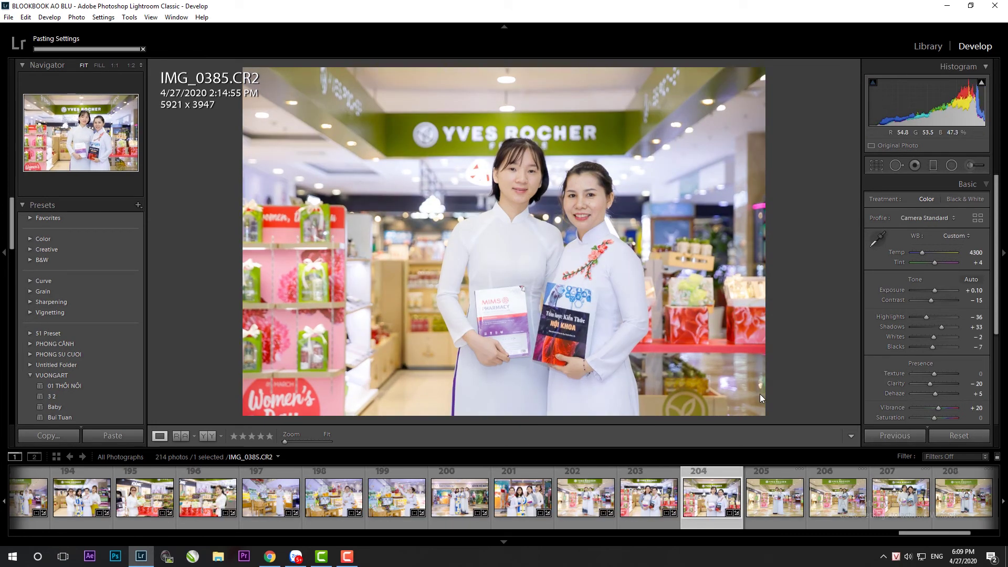
key(r)
drag(843, 325, 842, 329)
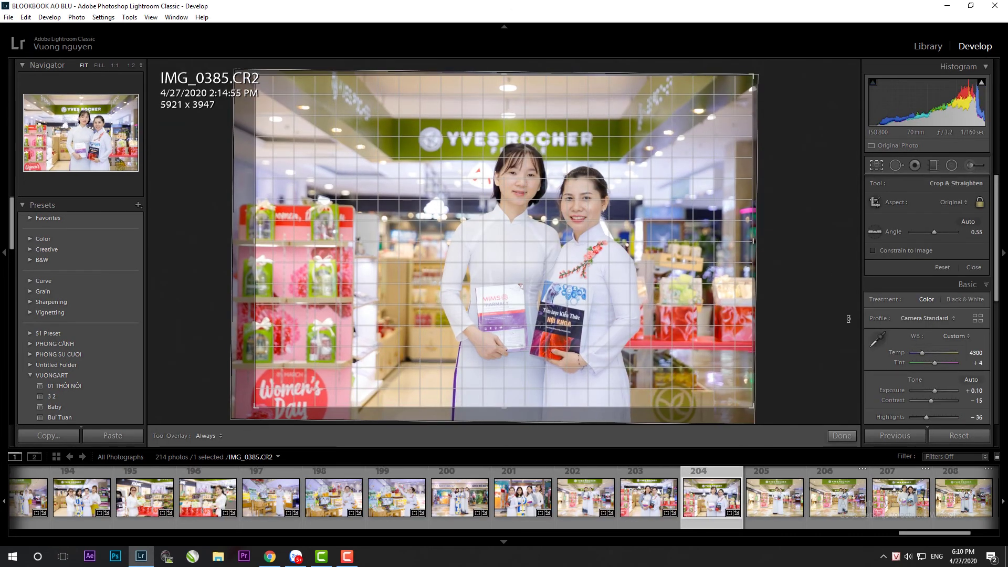
drag(743, 80, 726, 92)
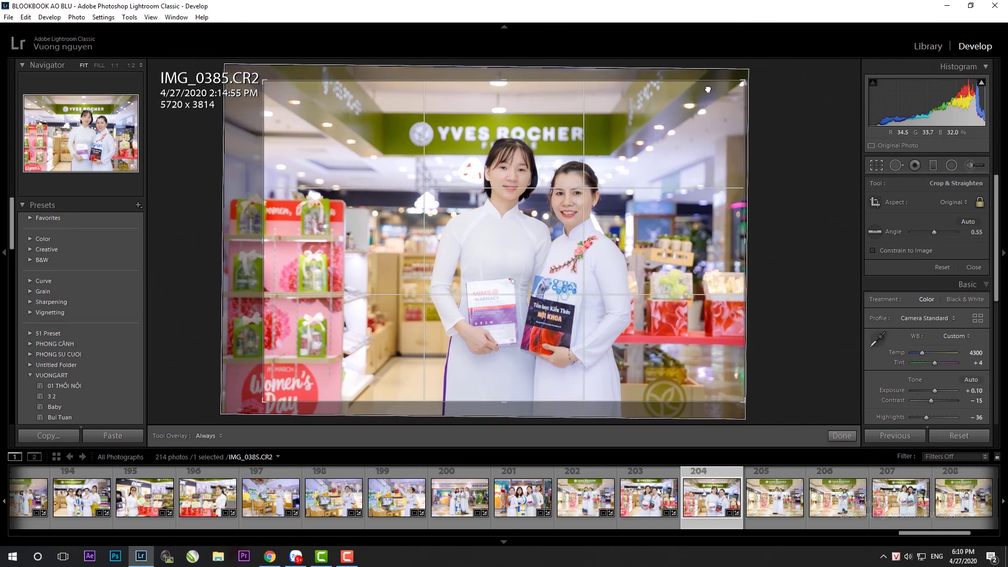
key(r)
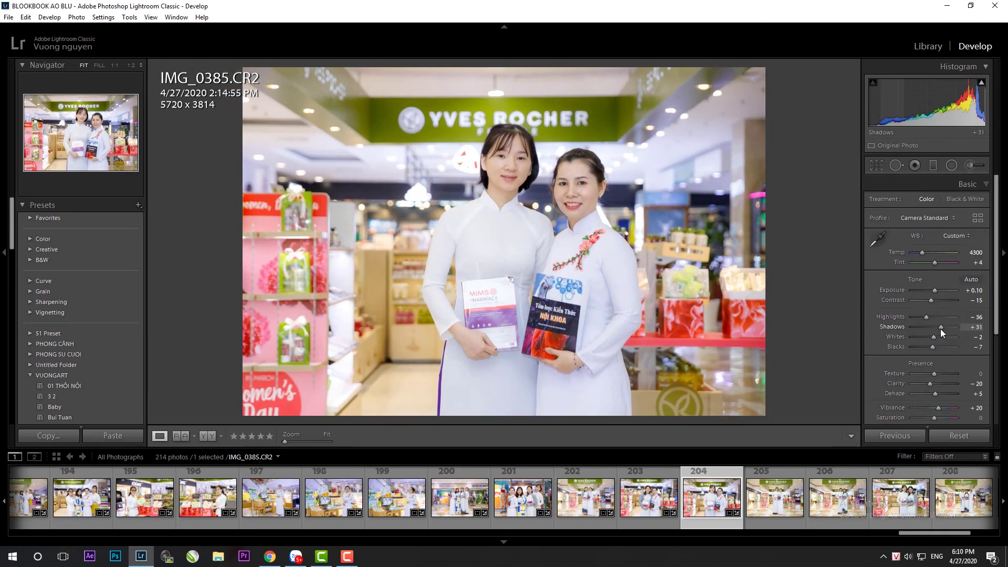
Paste the copied settings onto IMG_0386, straighten it, and pull its crop in slightly
key(Right)
click(140, 435)
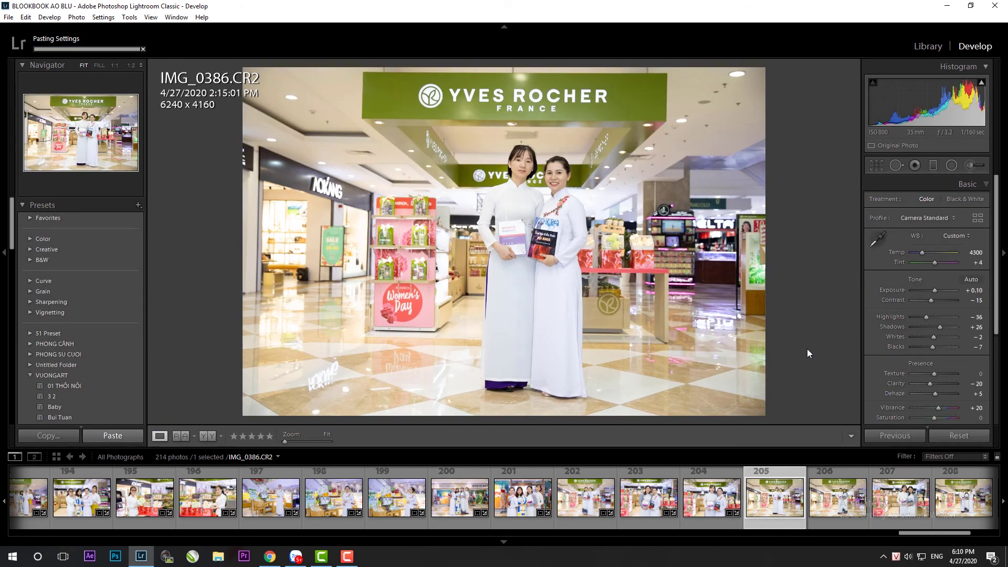
key(r)
drag(758, 425, 688, 360)
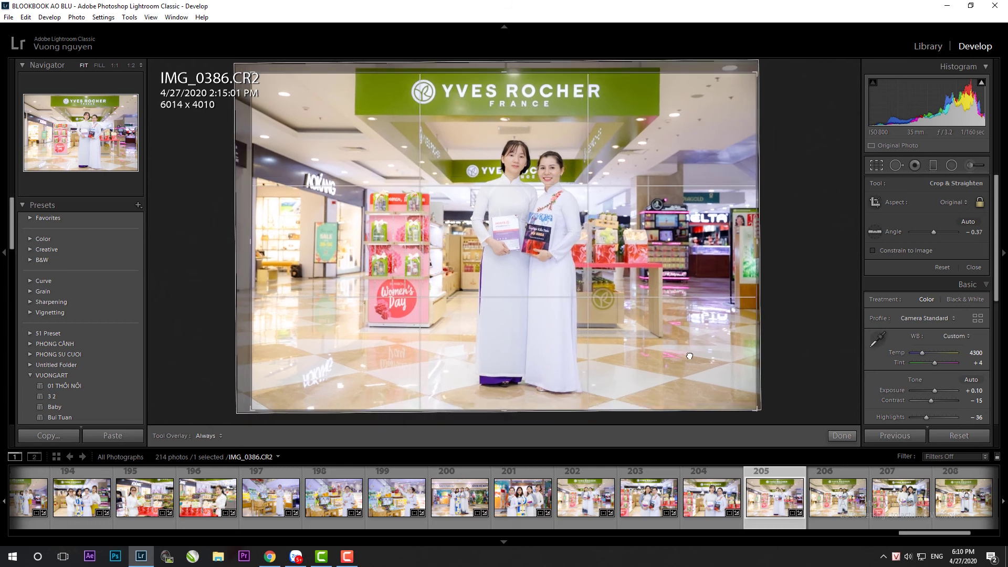
drag(754, 406, 746, 394)
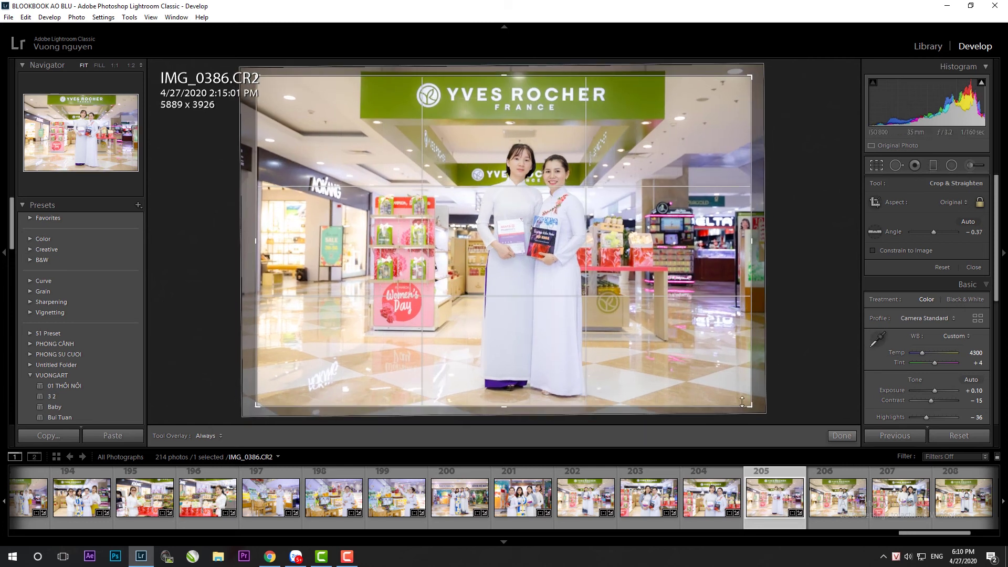
key(r)
Give IMG_0389 the previous settings, reposition it within the crop, then enlarge the crop slightly
key(Right)
click(886, 437)
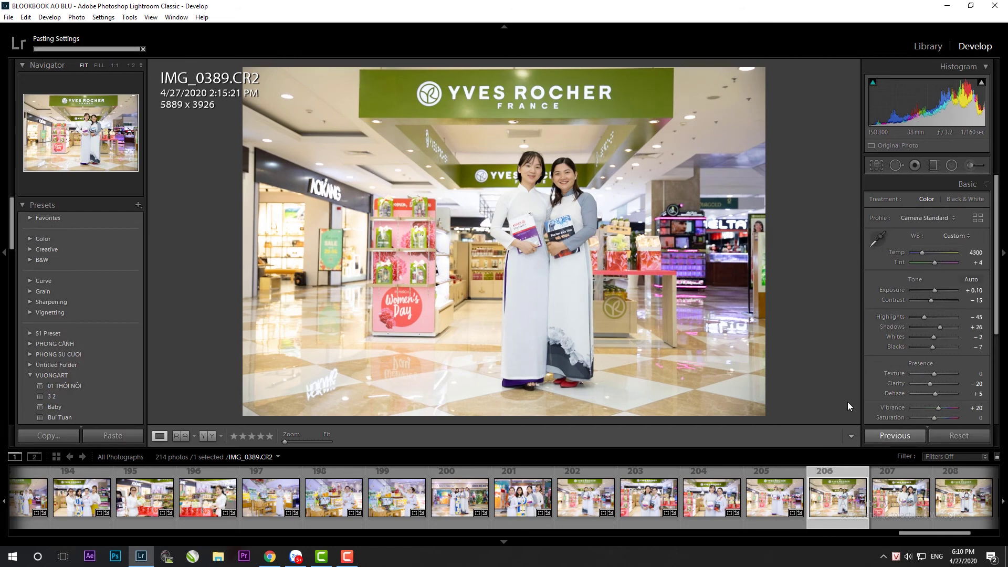
key(r)
drag(740, 391, 682, 367)
key(Return)
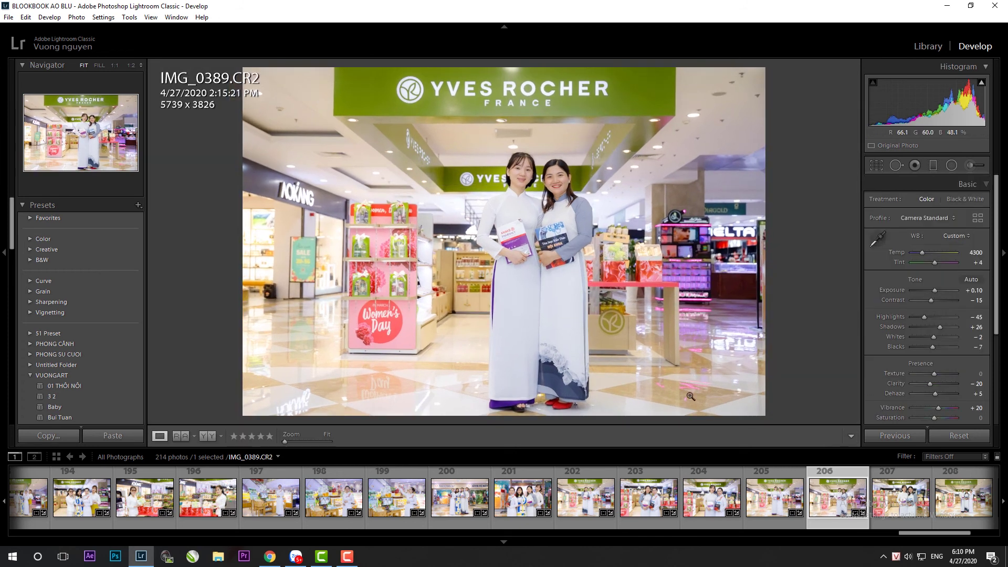
key(r)
drag(749, 405, 756, 410)
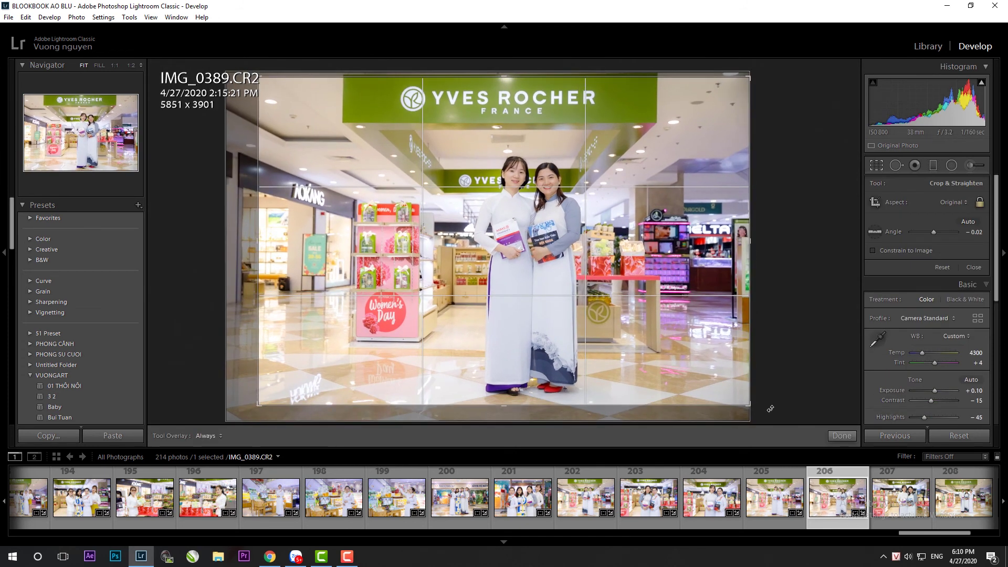
key(Return)
Apply a crop to IMG_0390
click(917, 518)
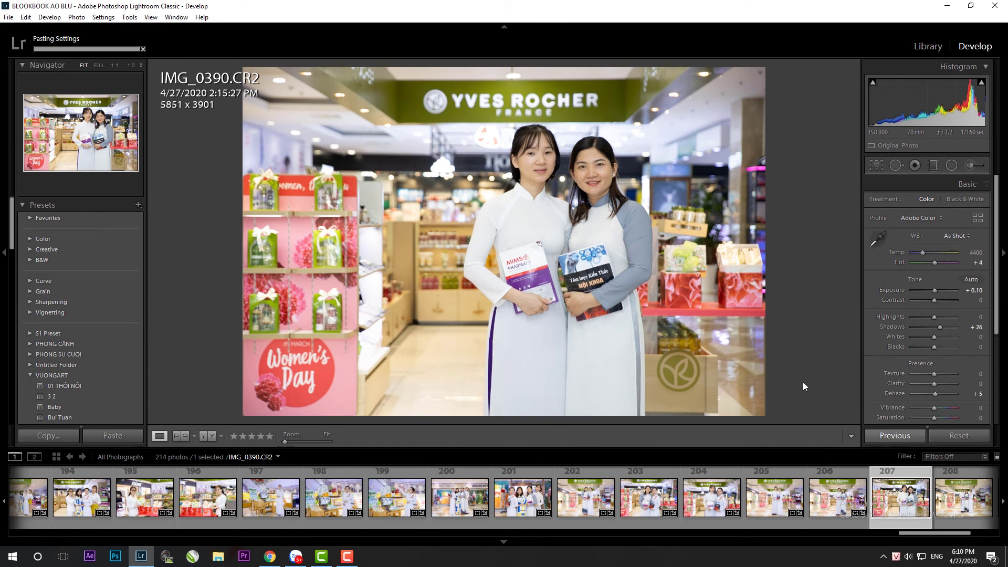
key(r)
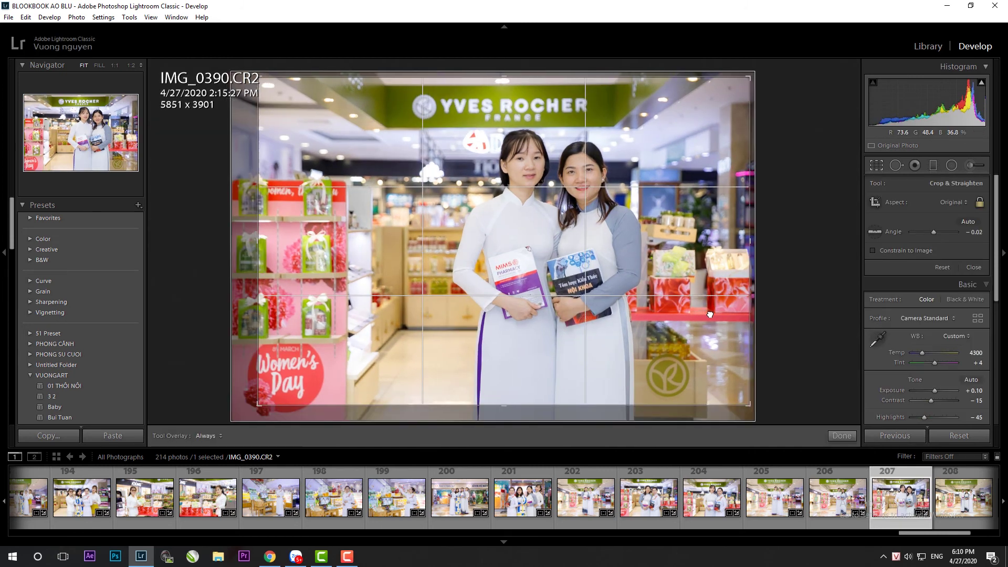
key(Return)
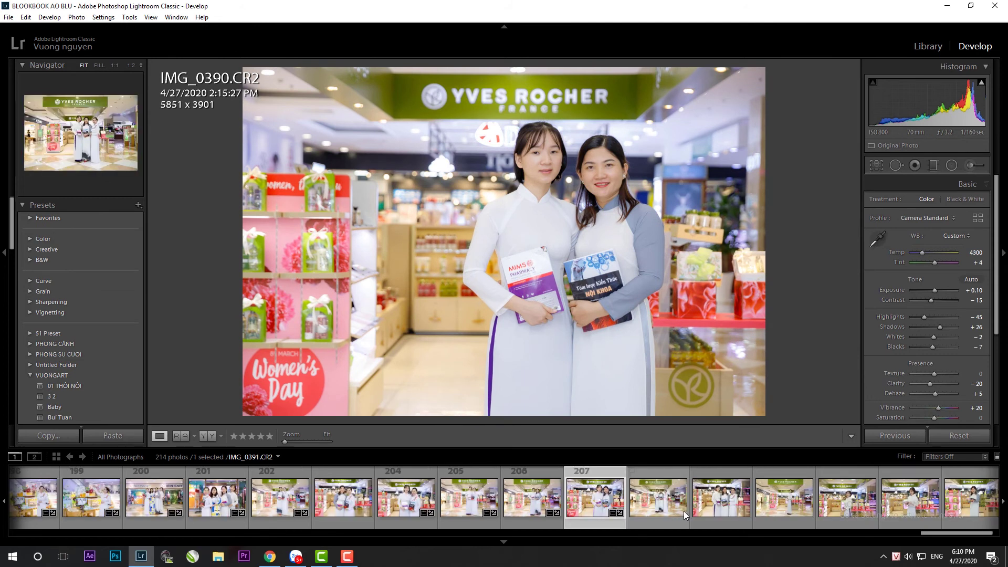
Paste the previous settings onto IMG_0391, reframe it in a tighter crop, and lower Highlights slightly
click(662, 510)
key(ctrl+v)
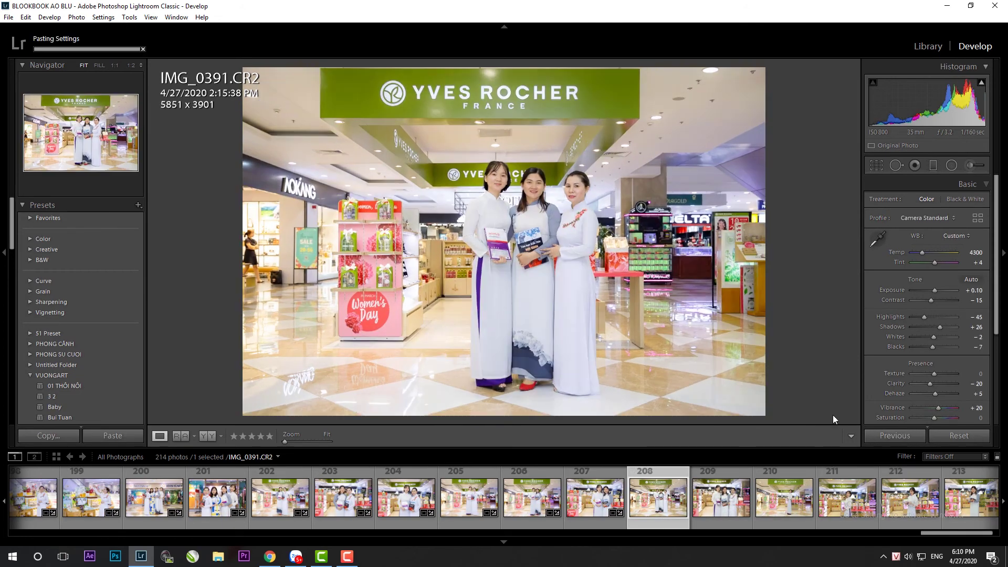
key(r)
drag(674, 318, 680, 364)
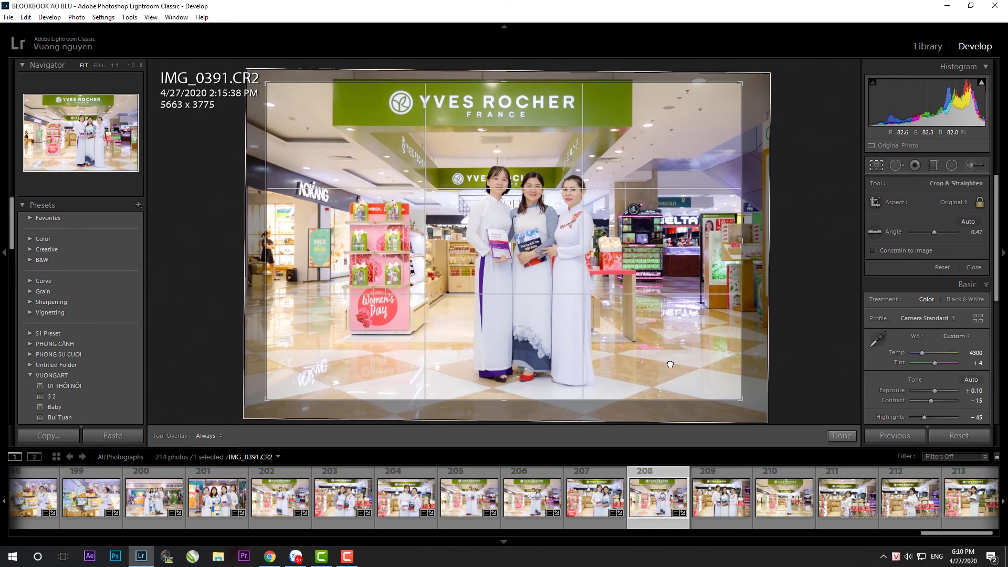
key(Return)
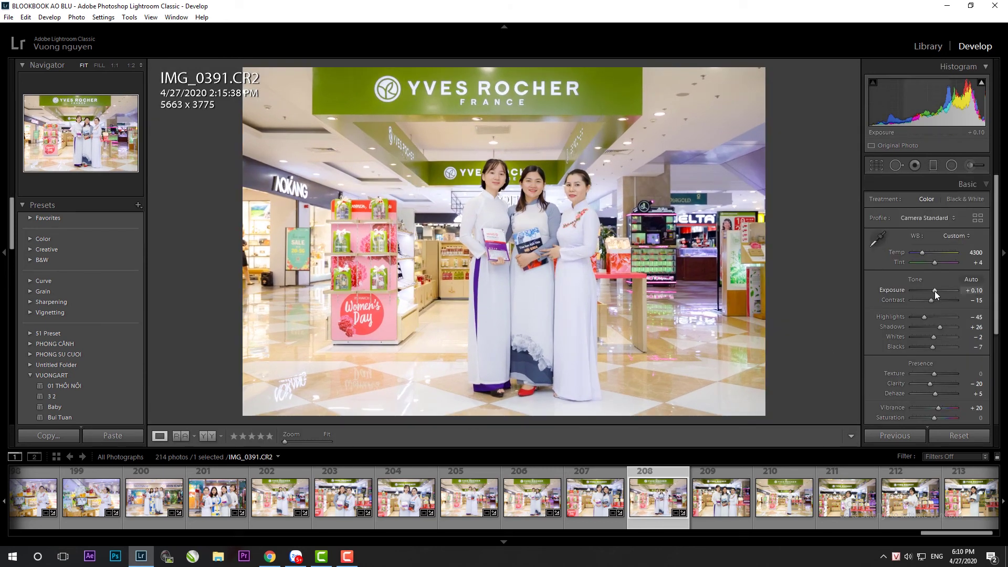
drag(925, 313, 922, 317)
Give IMG_0392 the previous settings, then rotate it and tighten its crop
key(Right)
click(866, 438)
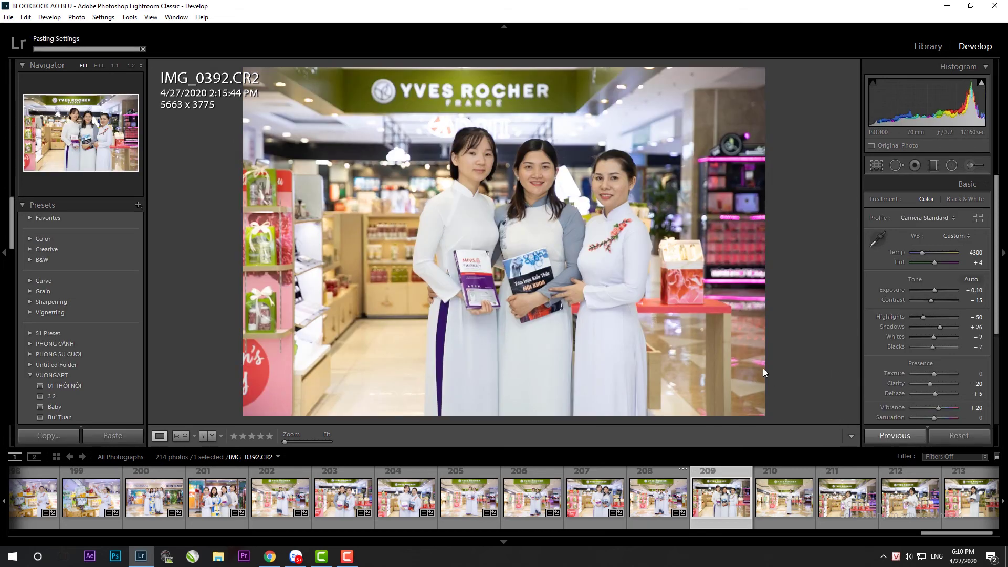
key(r)
mouse_move(744, 79)
mouse_down()
mouse_move(799, 317)
mouse_move(749, 383)
mouse_up()
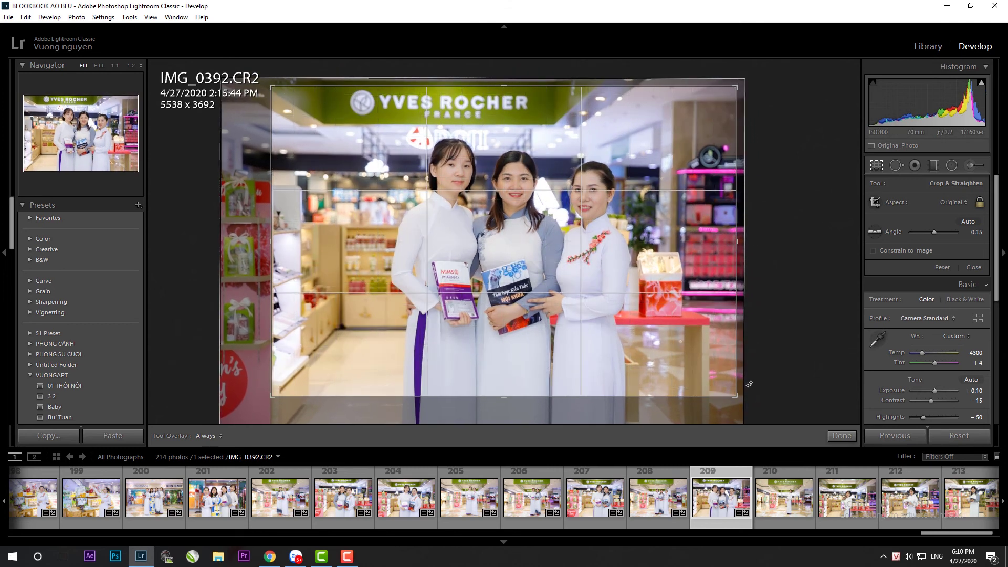
key(Return)
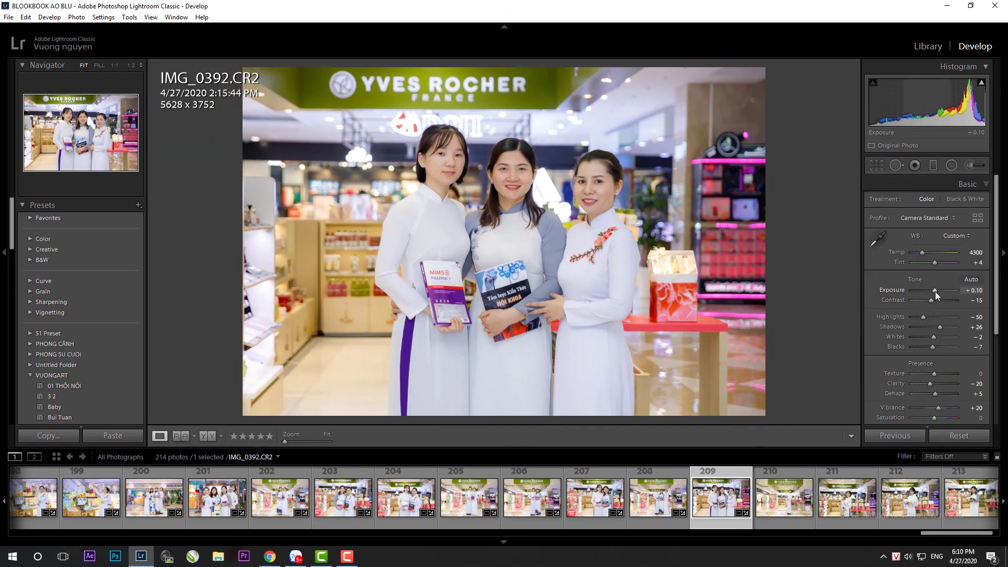
Paste the previous settings onto IMG_0394, level its tilt, and trim the crop from the bottom-right
click(781, 505)
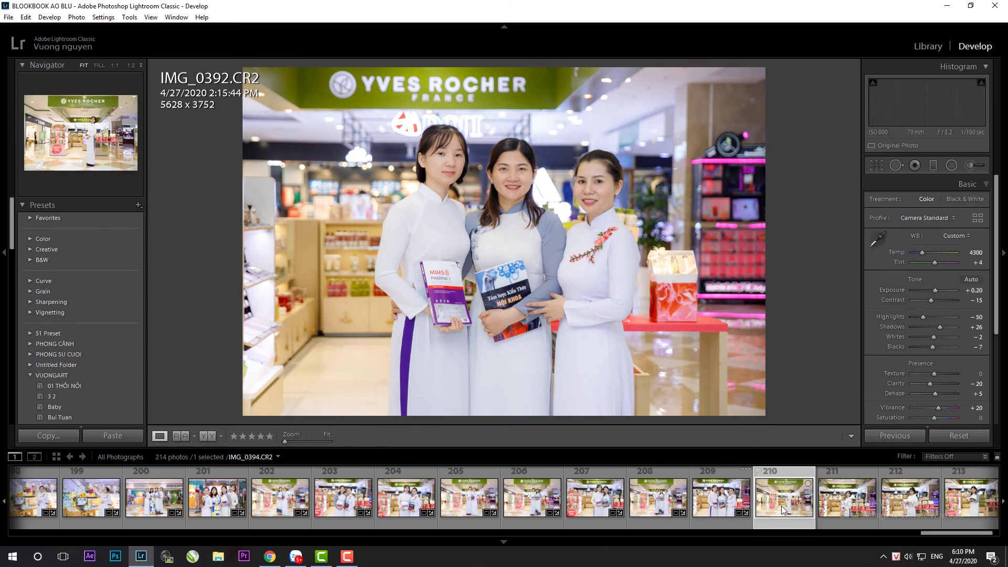
key(ctrl+shift+v)
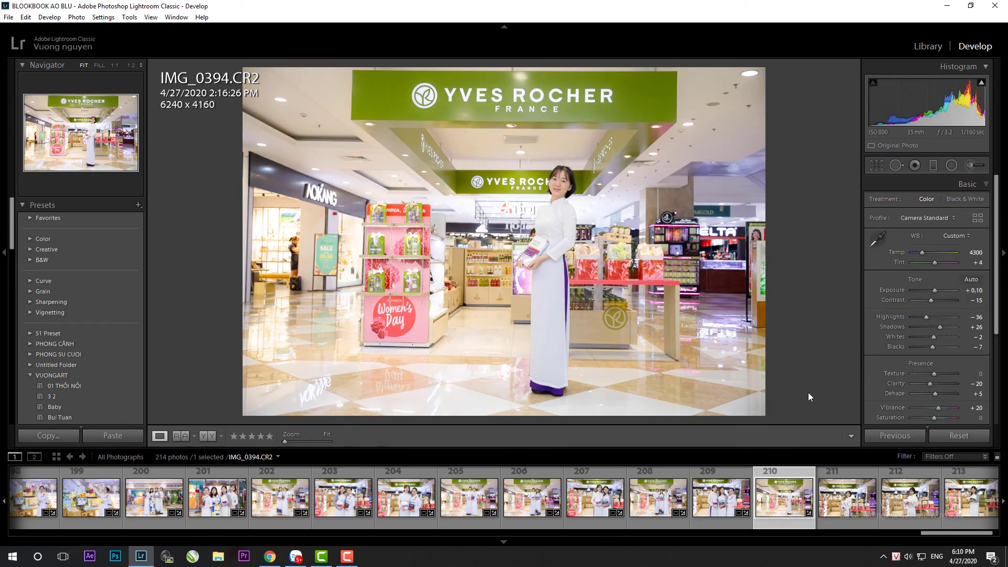
key(r)
drag(822, 401, 819, 395)
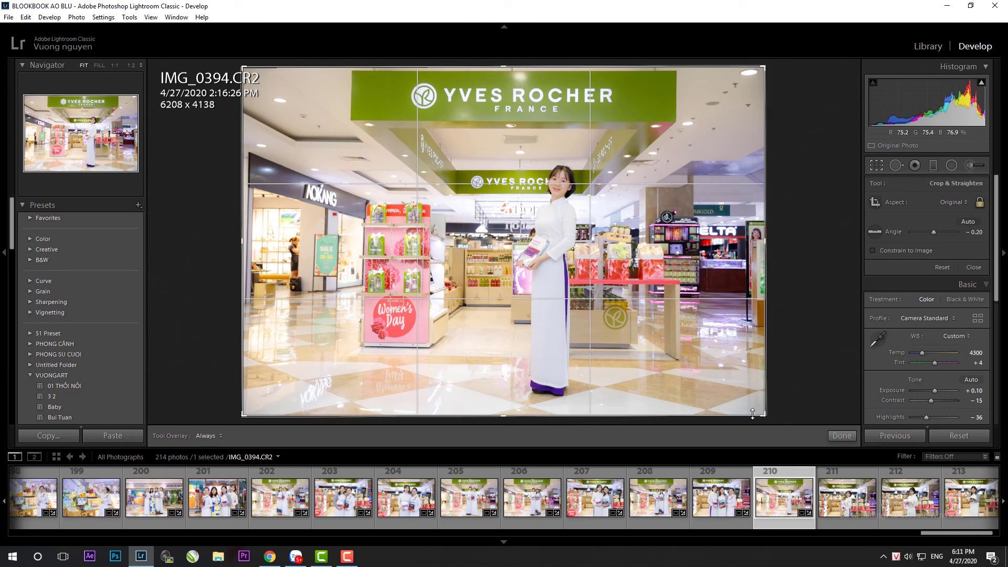
drag(747, 413, 705, 385)
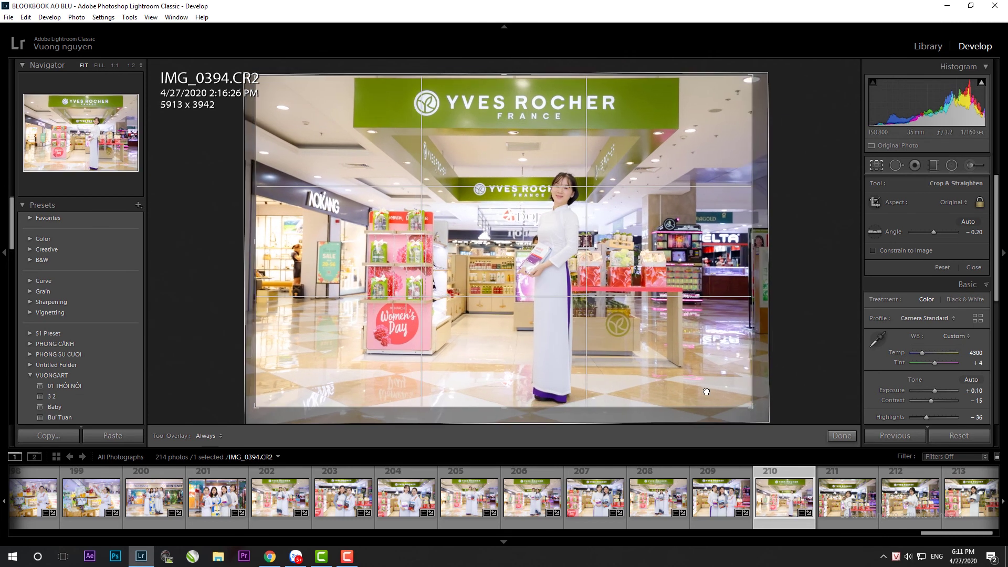
key(Return)
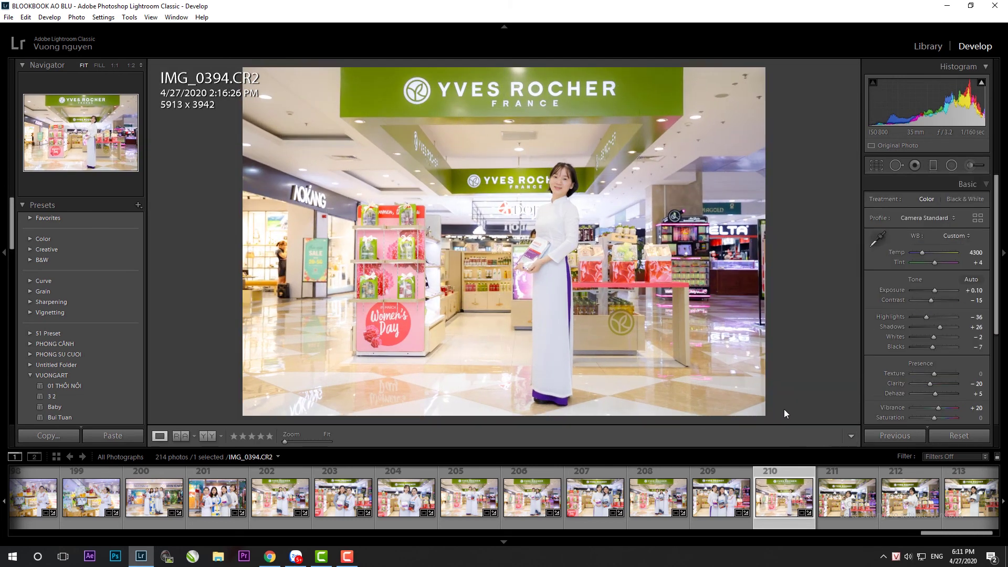
click(850, 496)
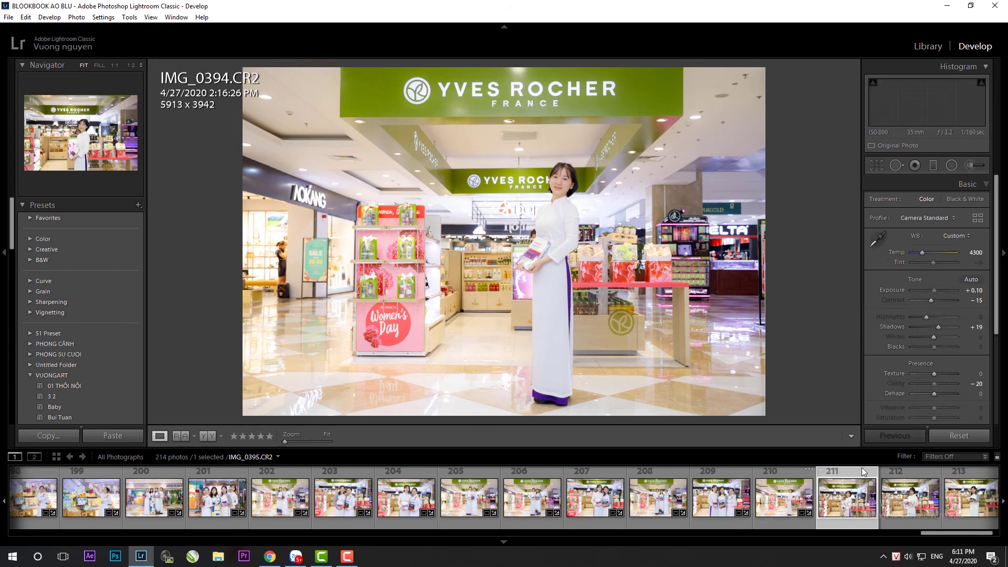
Paste the previous photo's settings onto IMG_0395 and tighten its crop slightly
click(892, 436)
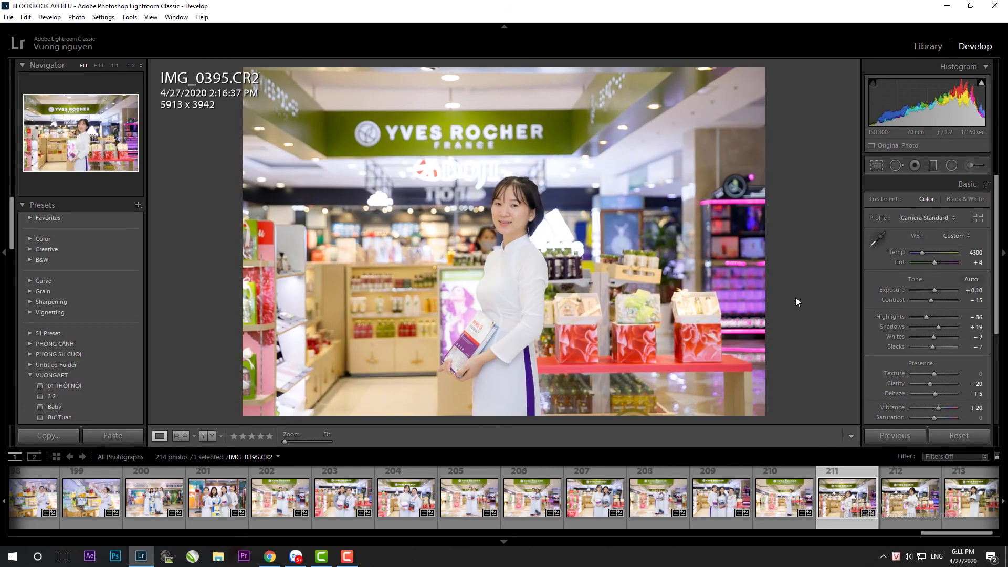
key(r)
drag(751, 76, 740, 84)
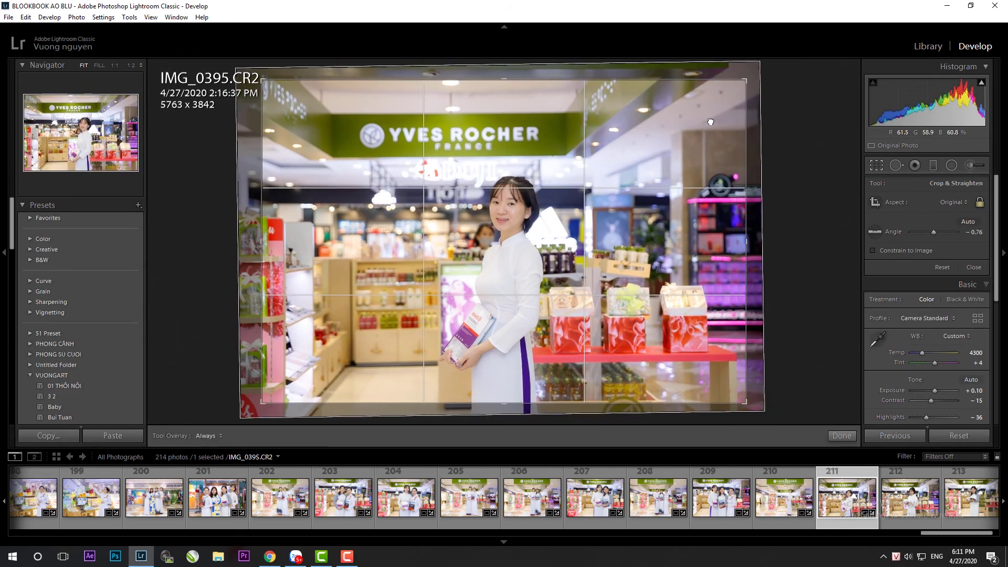
key(Return)
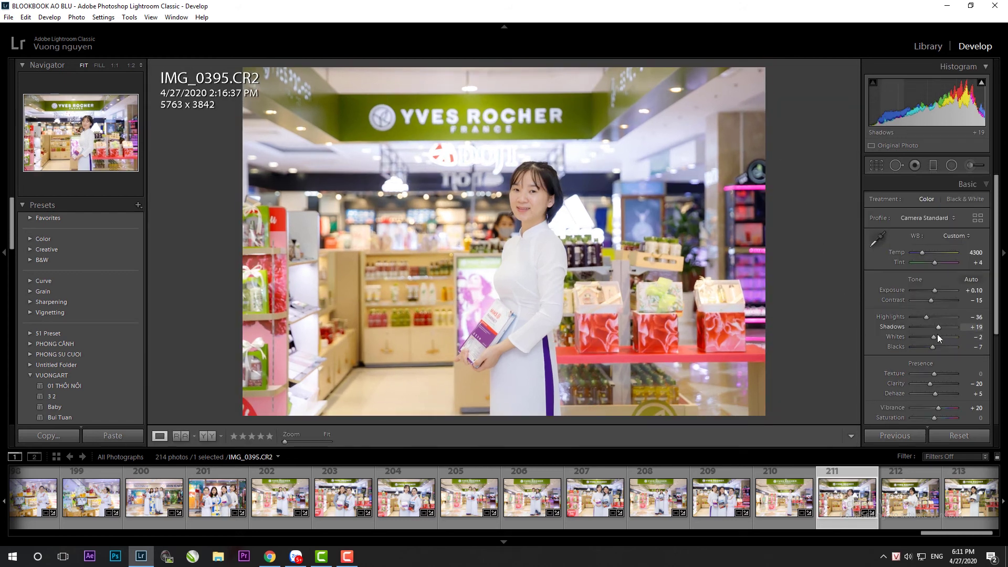
Give IMG_0396 the copied settings and rotate it slightly to level it
click(926, 504)
click(896, 435)
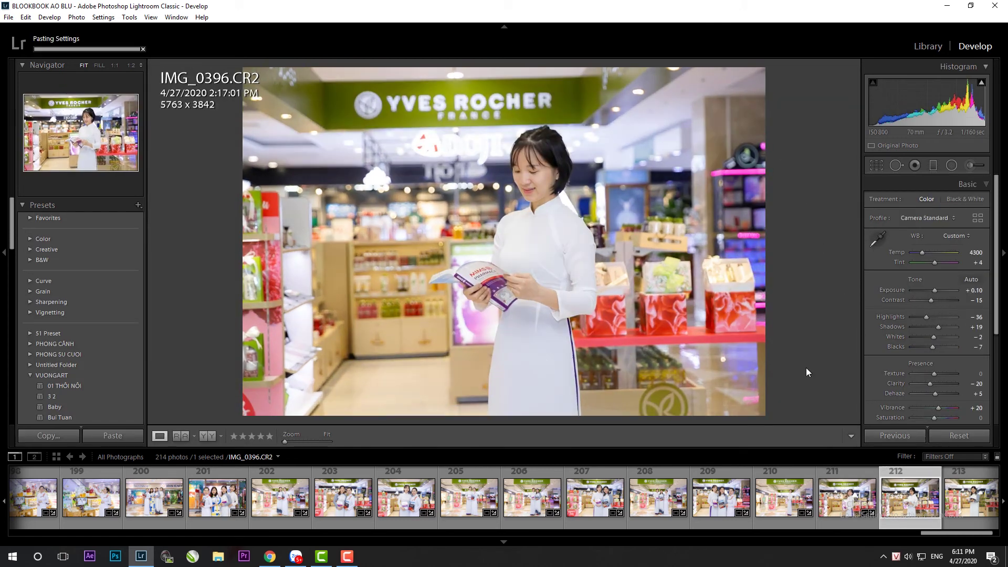
key(r)
drag(840, 236, 798, 259)
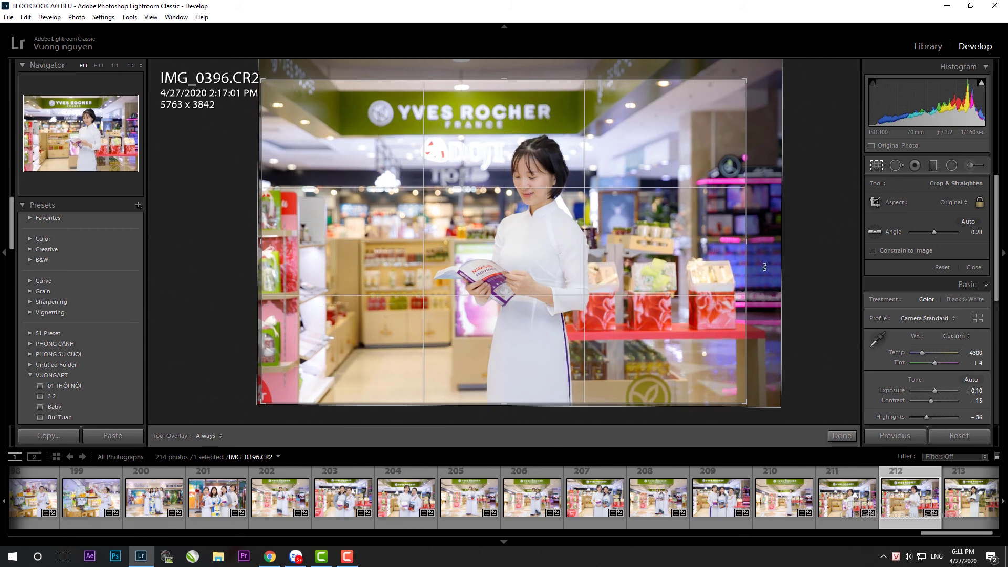
key(Return)
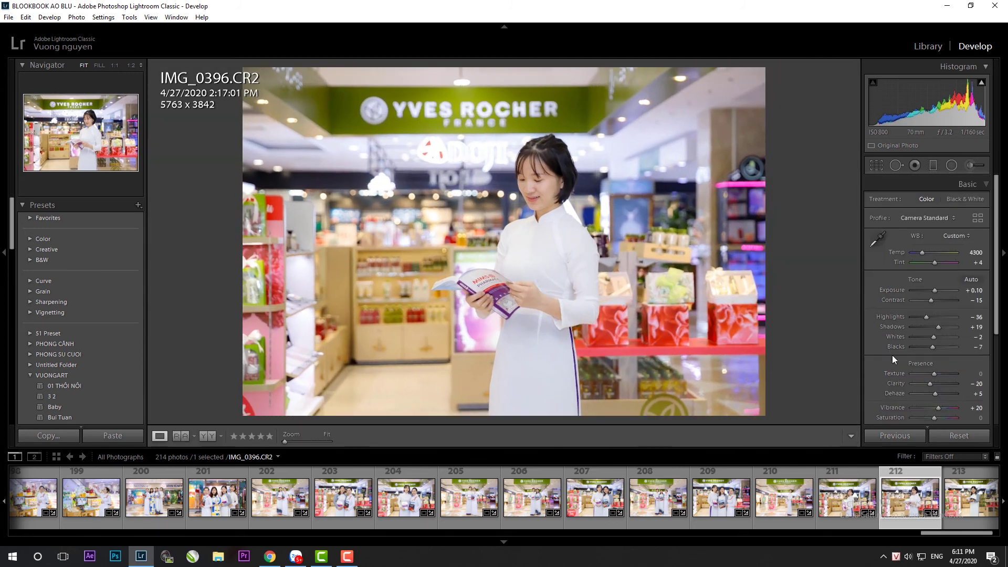
Enlarge and recentre the crop on IMG_0398
scroll(818, 510, down, 1)
click(903, 512)
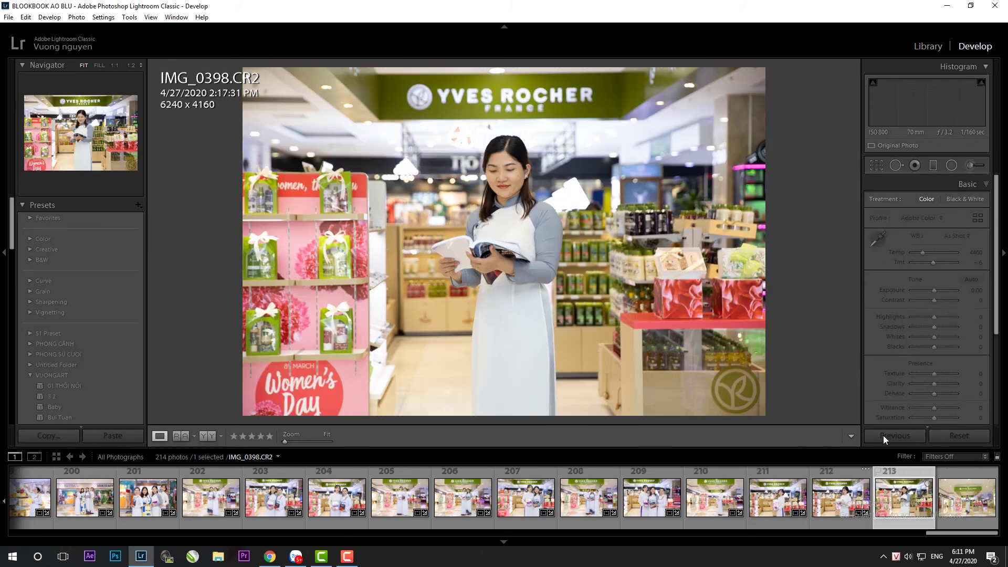
key(r)
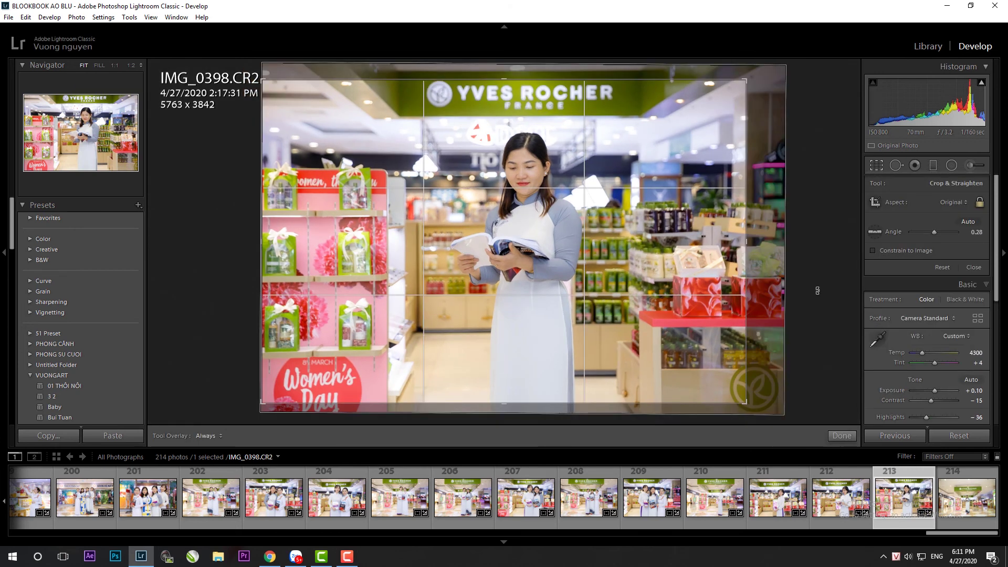
drag(761, 76, 717, 104)
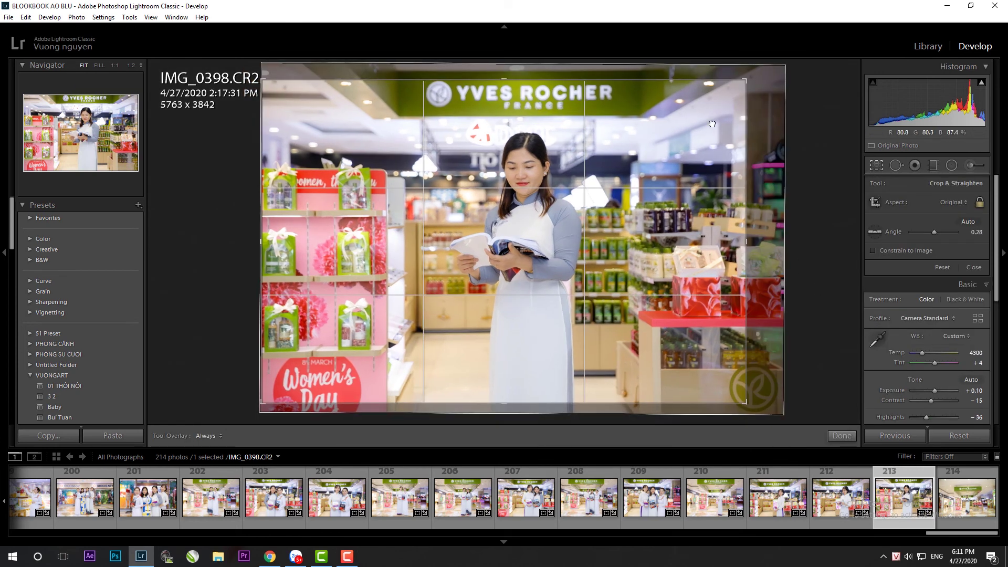
key(Return)
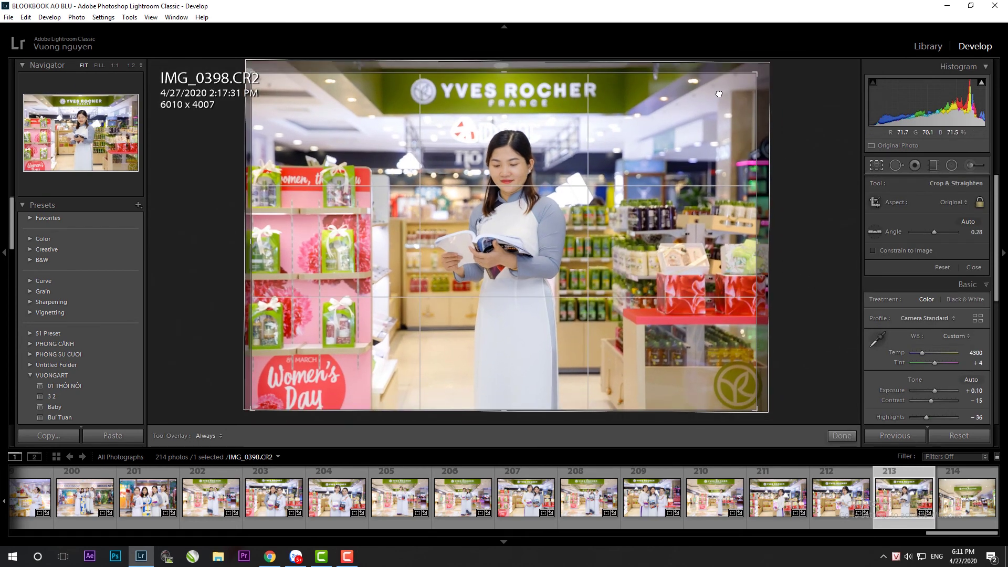
Paste the copied settings onto IMG_0400 and tilt it to straighten the shopfront
click(946, 516)
click(119, 437)
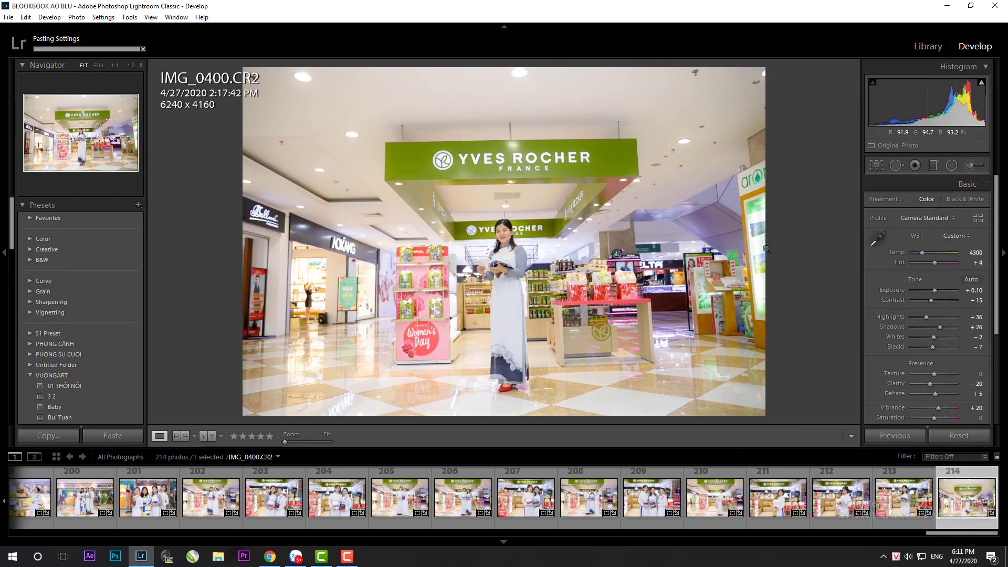
key(r)
mouse_move(798, 193)
mouse_down()
mouse_move(672, 119)
mouse_move(696, 342)
mouse_up()
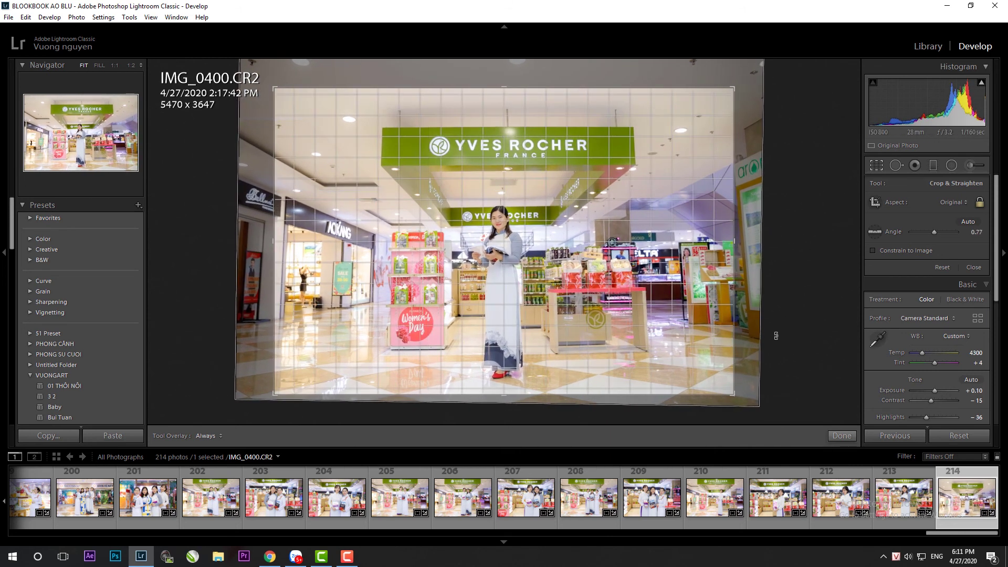
key(Return)
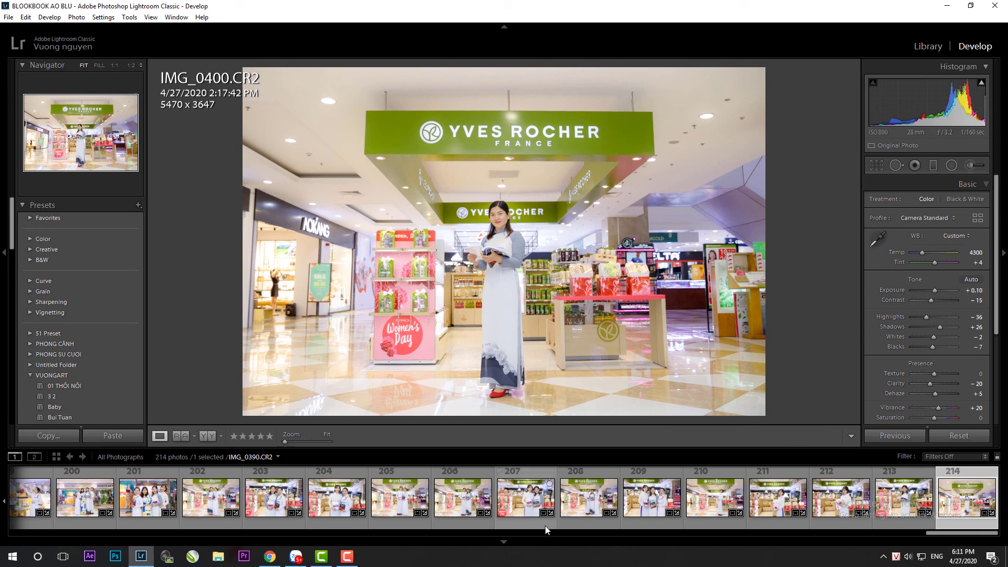
Review IMG_0341, zooming in 1:1 to check the face and back out
scroll(674, 521, up, 5)
scroll(667, 521, up, 5)
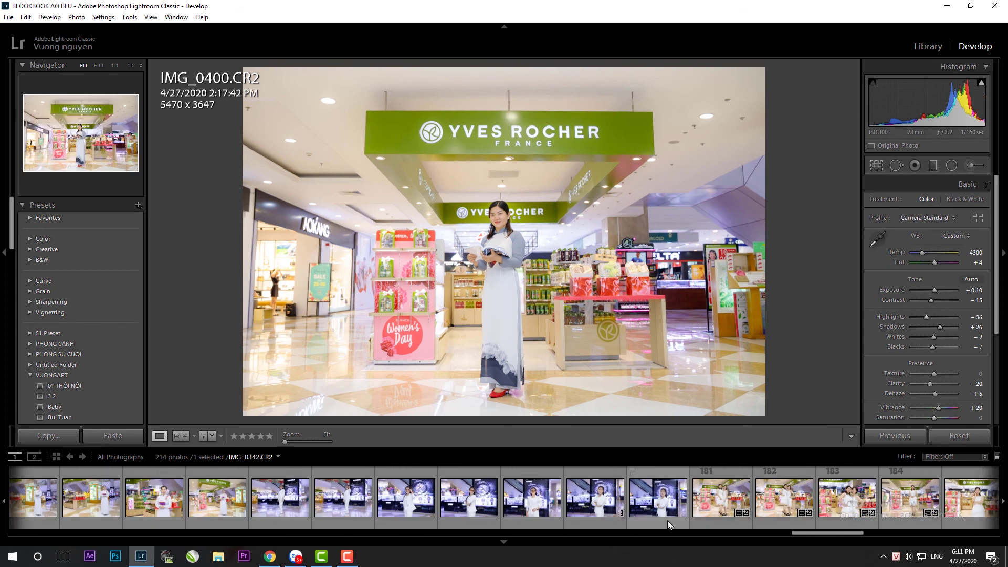
click(586, 509)
click(553, 178)
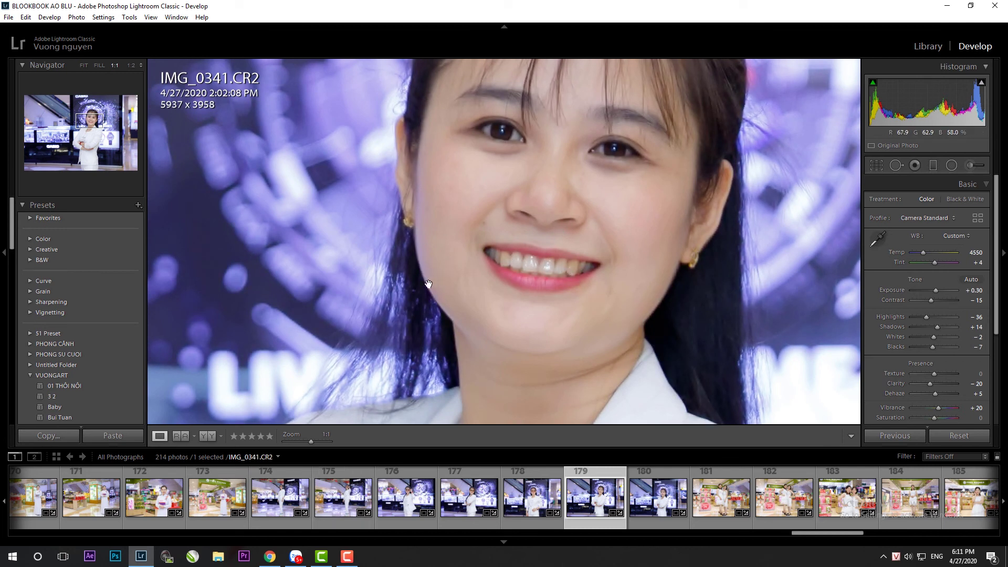
click(524, 294)
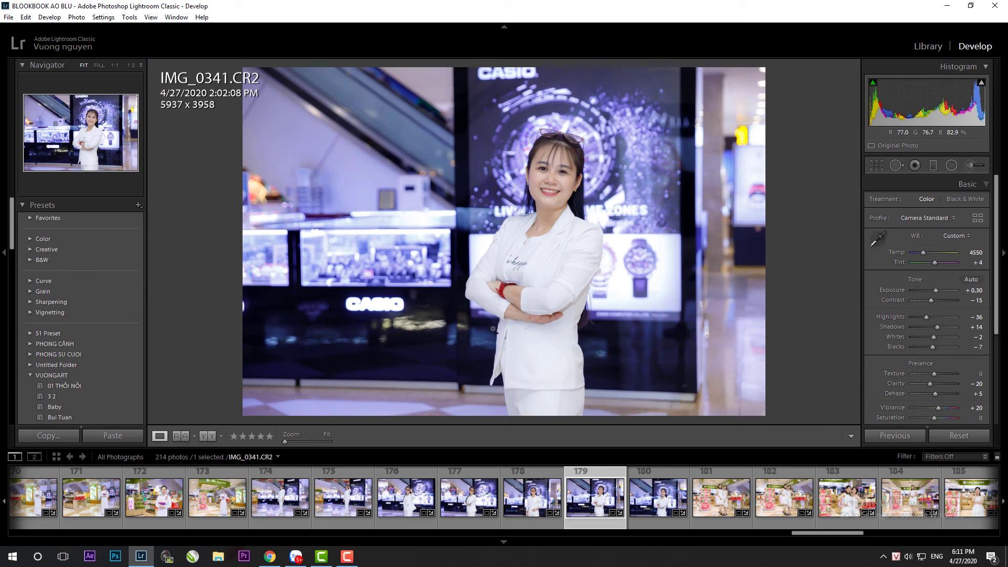
Browse back through earlier edited portraits IMG_0310, IMG_0292, IMG_0291 and IMG_0295
scroll(315, 498, up, 3)
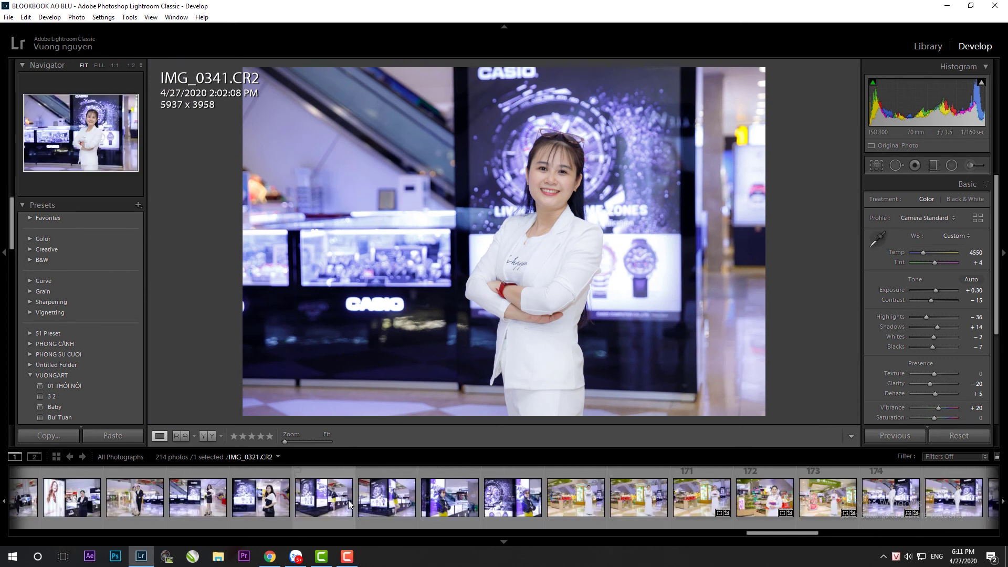
scroll(294, 498, up, 3)
click(267, 500)
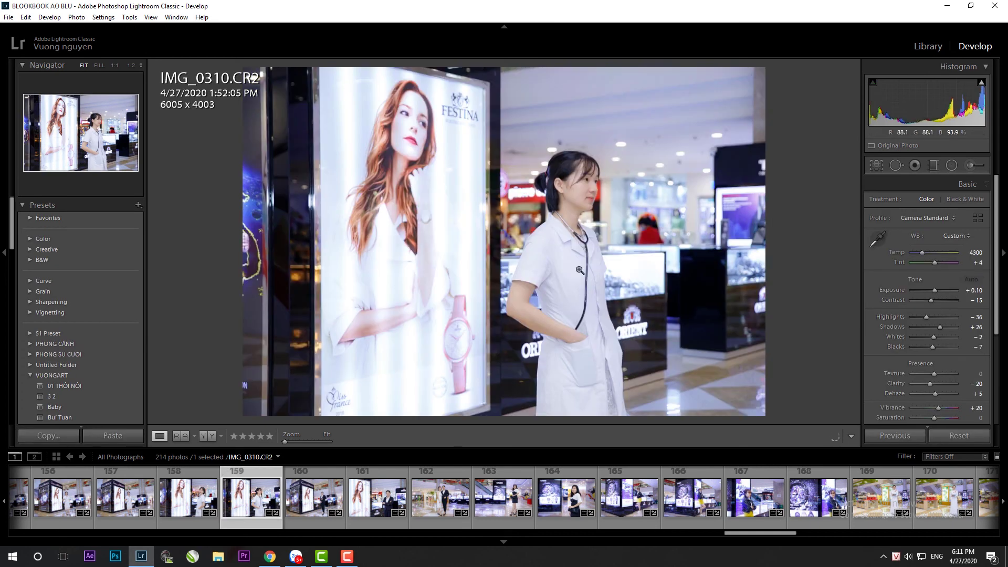
scroll(257, 504, up, 2)
scroll(257, 504, up, 2)
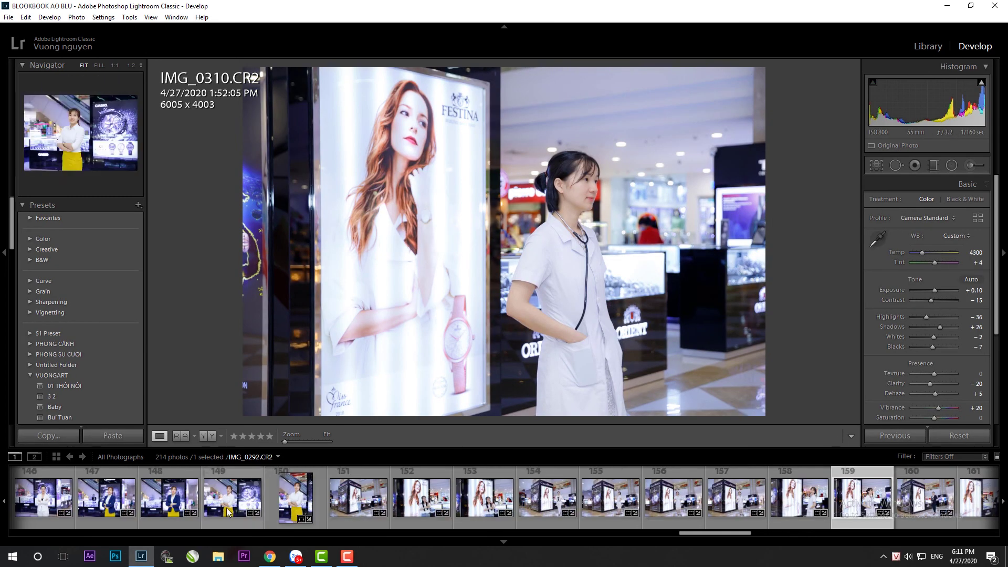
click(244, 500)
click(169, 499)
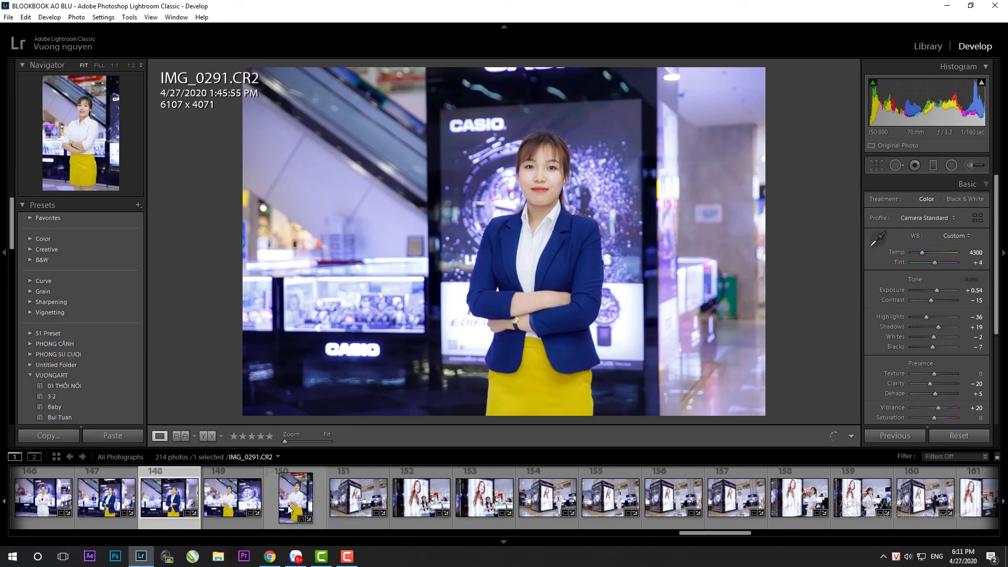
click(297, 511)
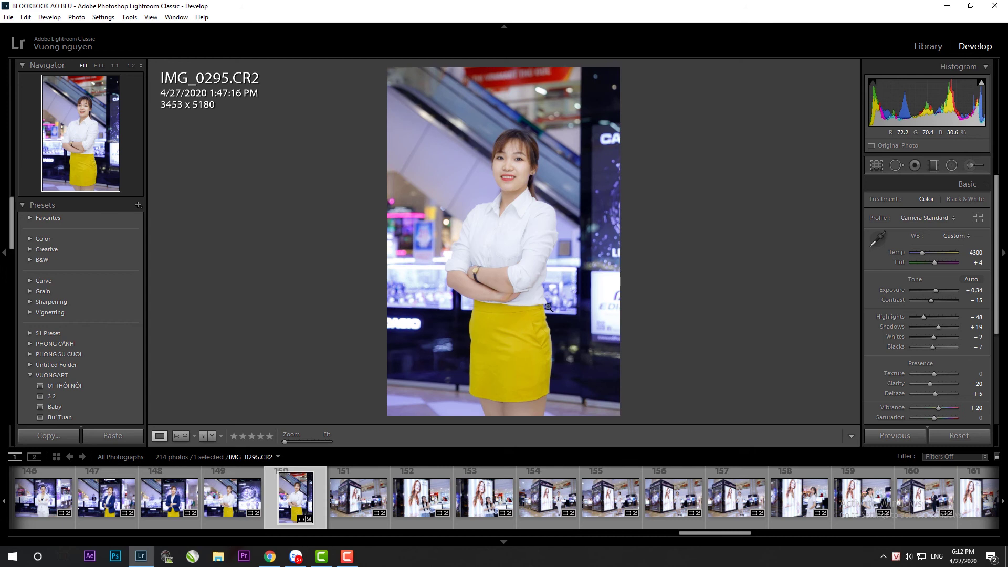
Bring up IMG_0007 from near the start of the shoot
scroll(336, 497, up, 10)
scroll(336, 498, up, 10)
click(220, 504)
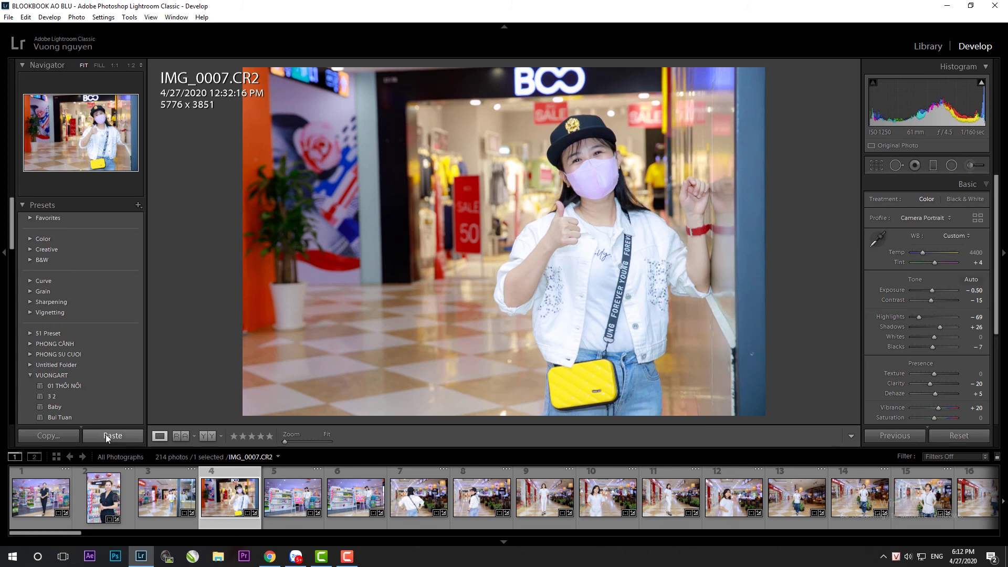
Paste then undo the copied settings on IMG_0007, IMG_0004 and IMG_0014, keeping their own look
click(105, 434)
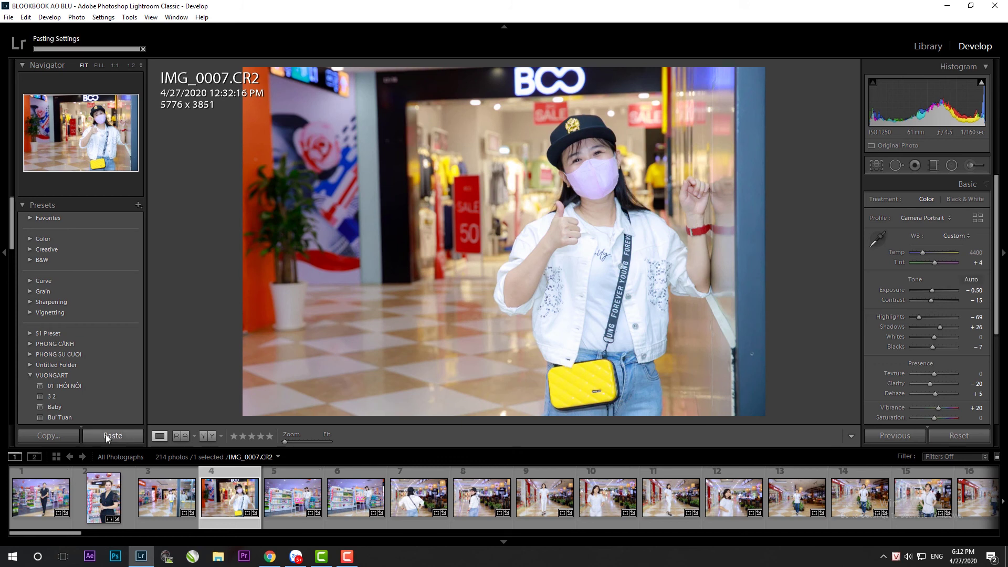
key(ctrl+z)
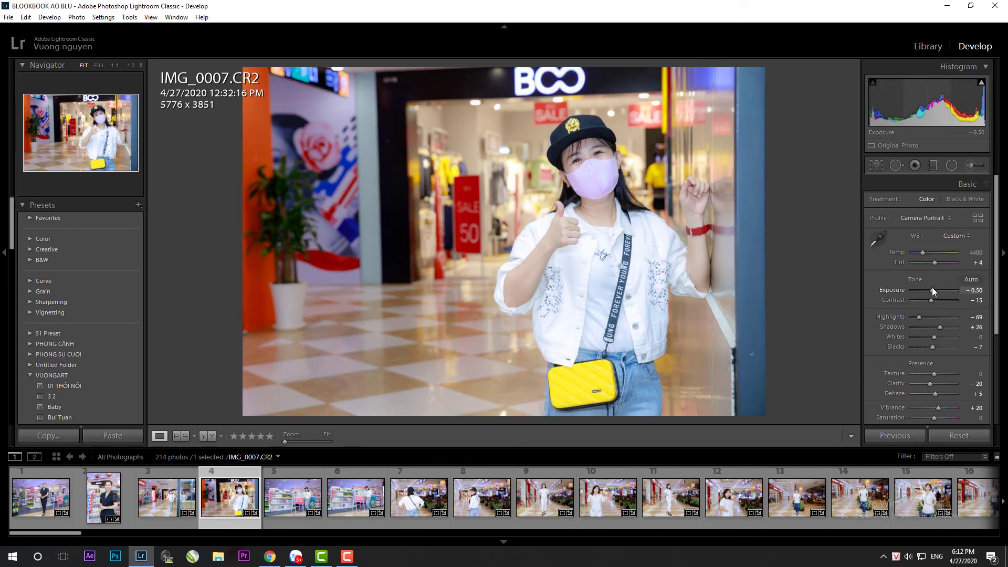
click(104, 496)
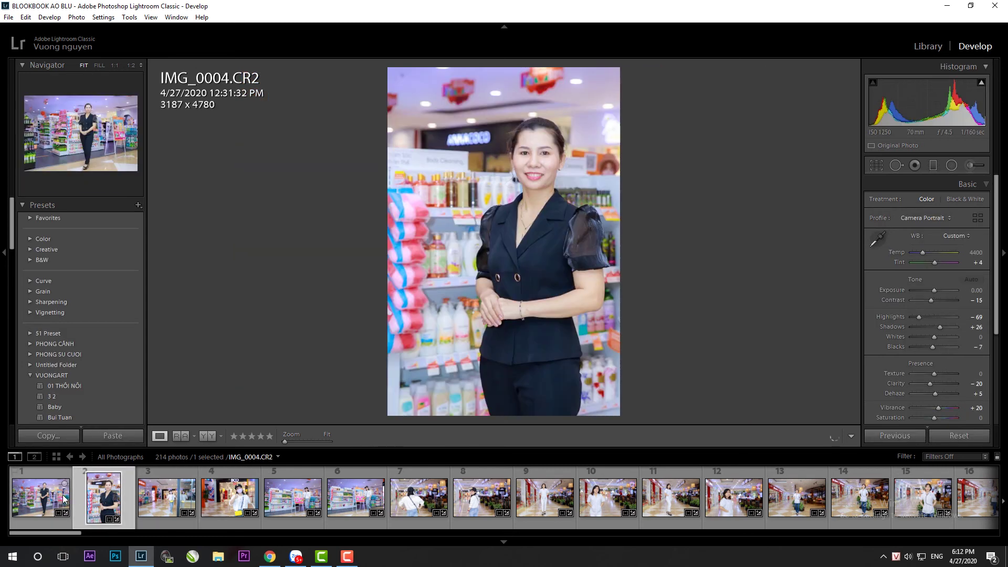
click(103, 436)
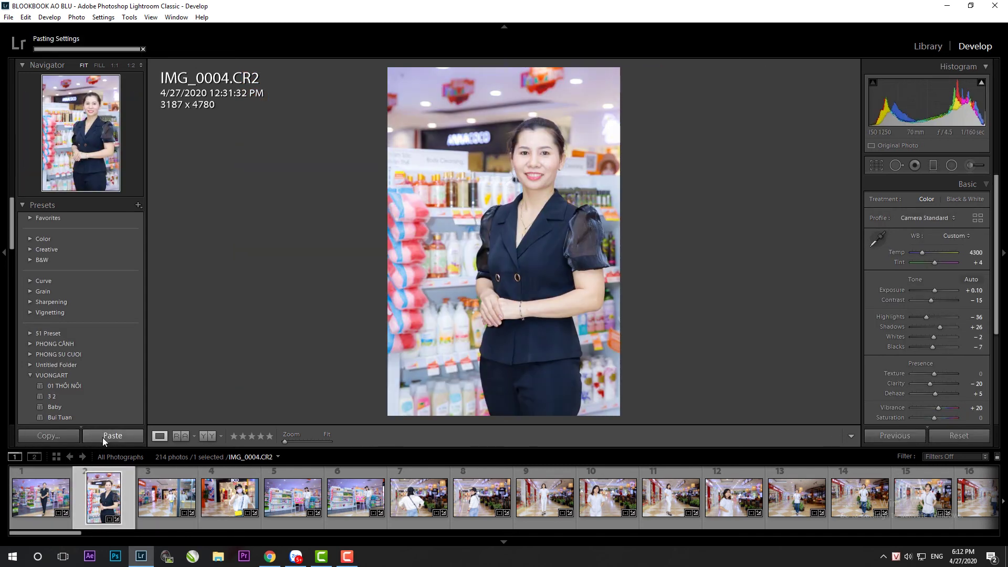
key(ctrl+z)
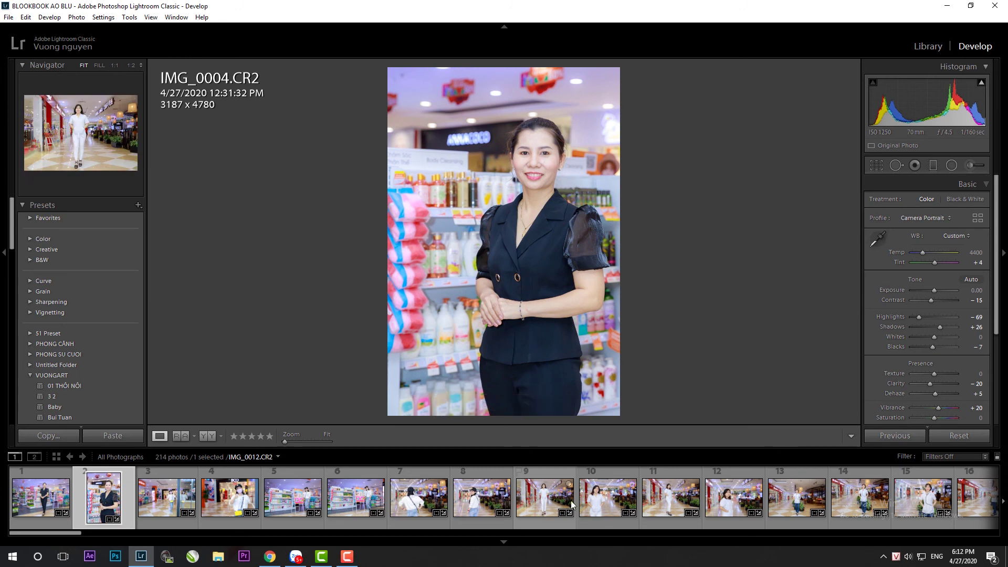
click(607, 504)
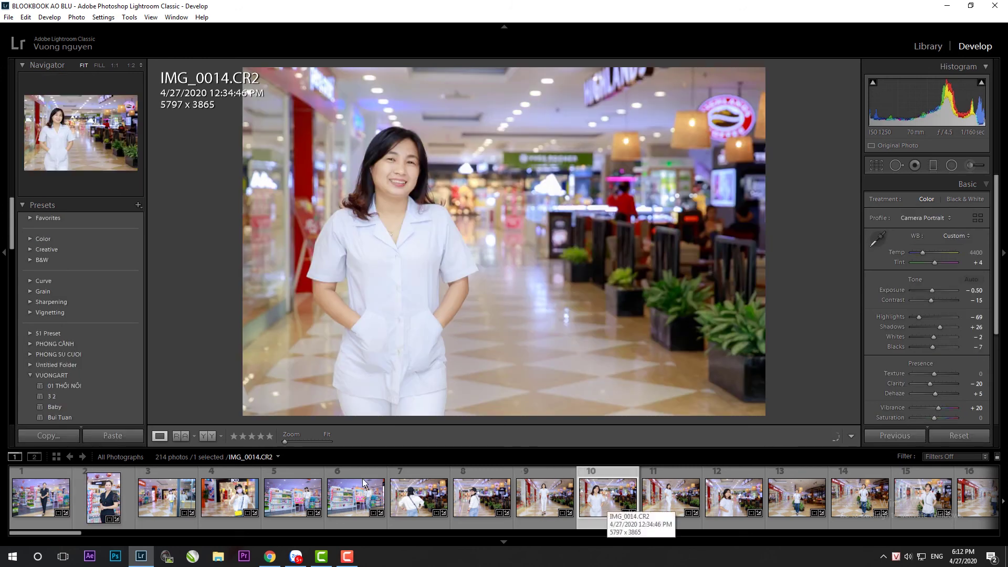
click(117, 436)
key(ctrl+z)
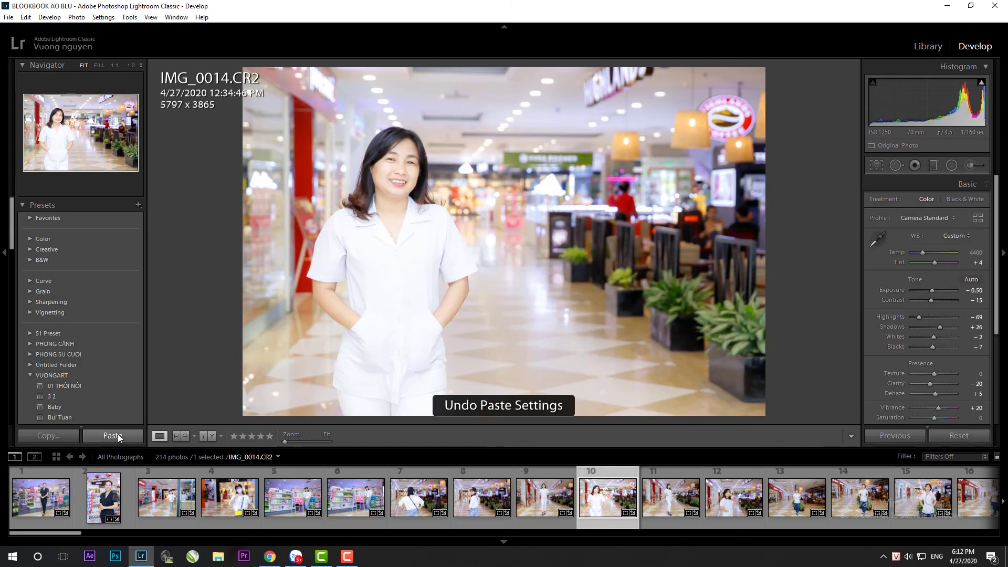
Try the Camera Neutral profile on IMG_0014 from the camera profile list
click(977, 220)
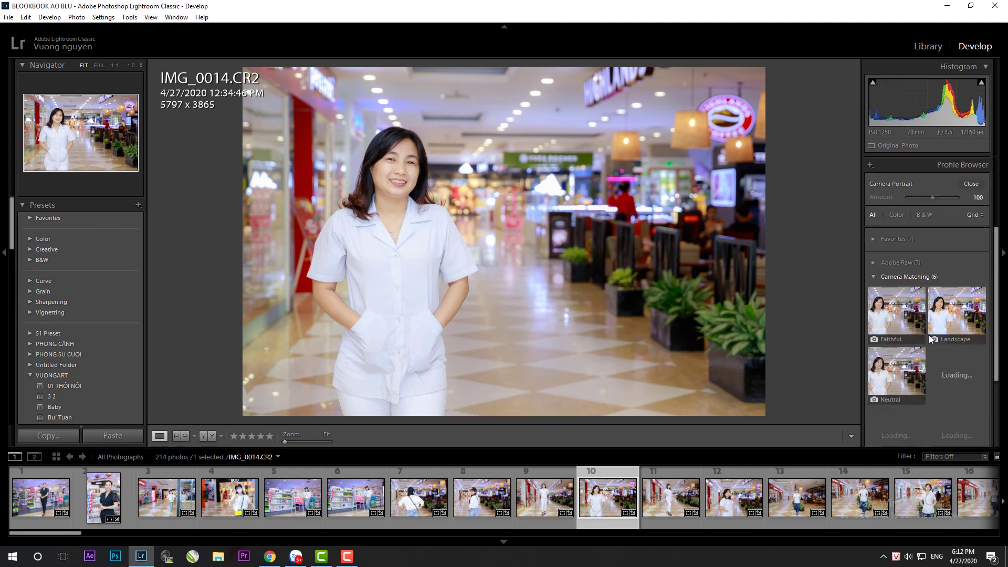
click(923, 370)
scroll(927, 375, down, 1)
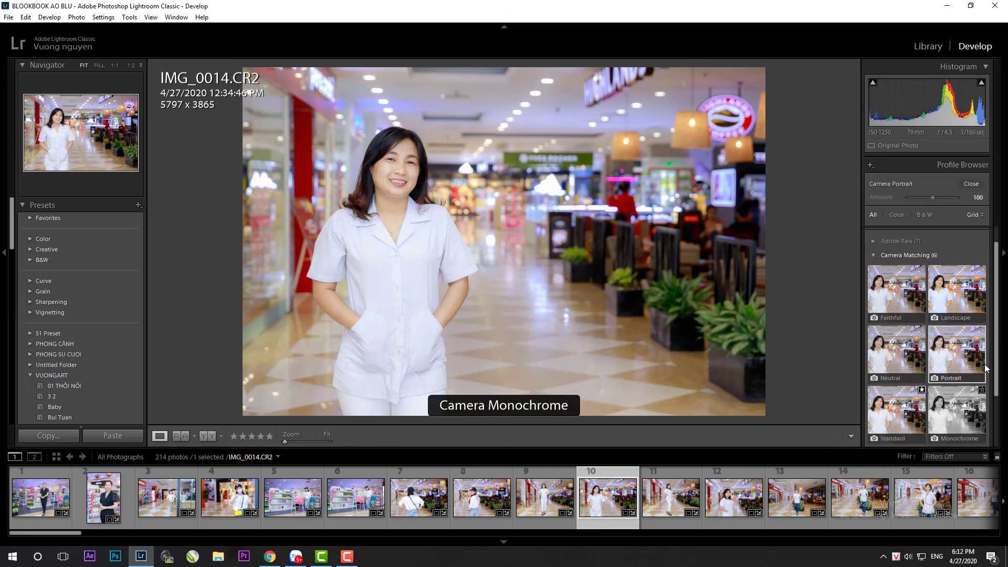
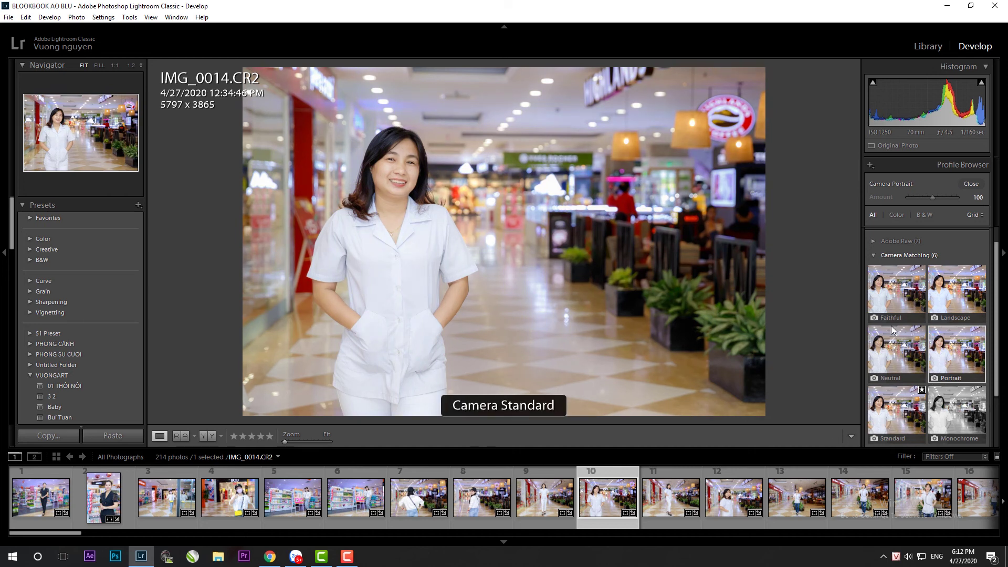
Close the Profile Browser and review IMG_0029 through IMG_0037 in the filmstrip
click(970, 184)
scroll(653, 518, down, 5)
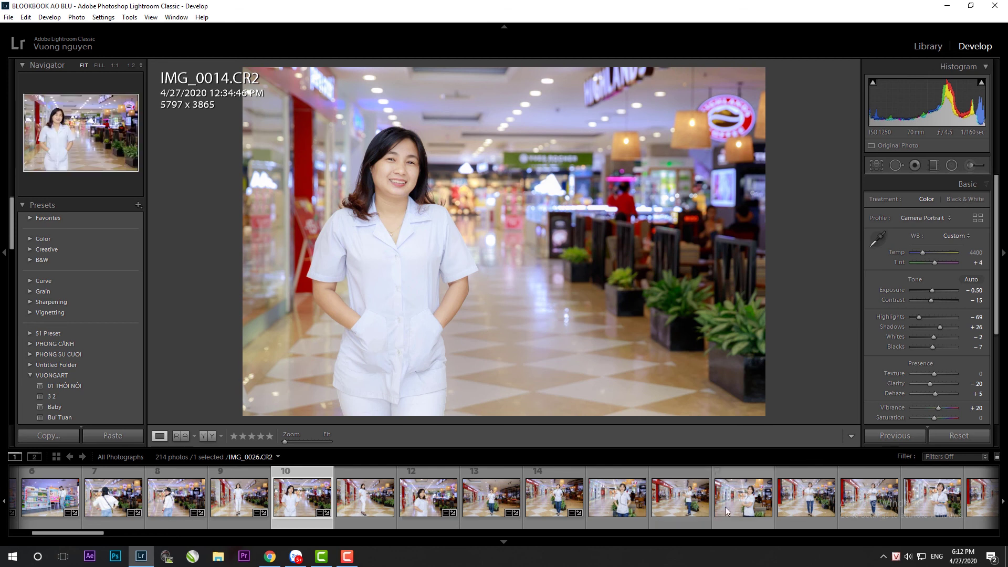
click(738, 502)
click(809, 501)
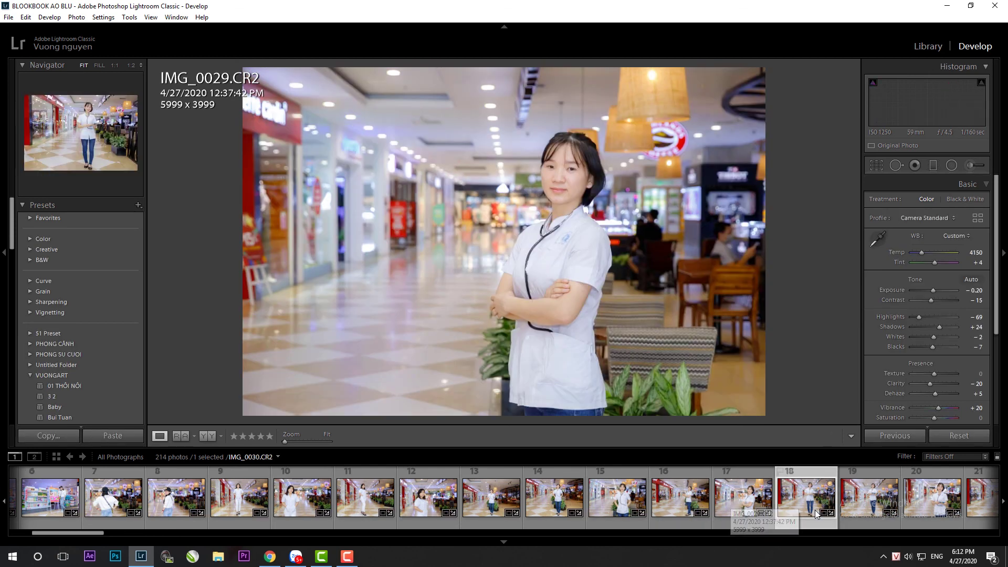
click(847, 503)
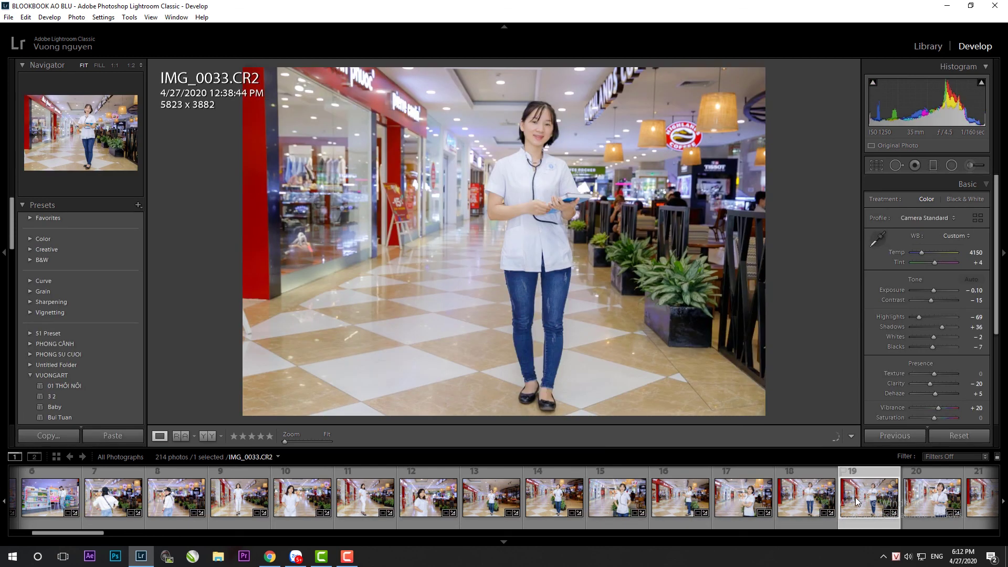
click(924, 502)
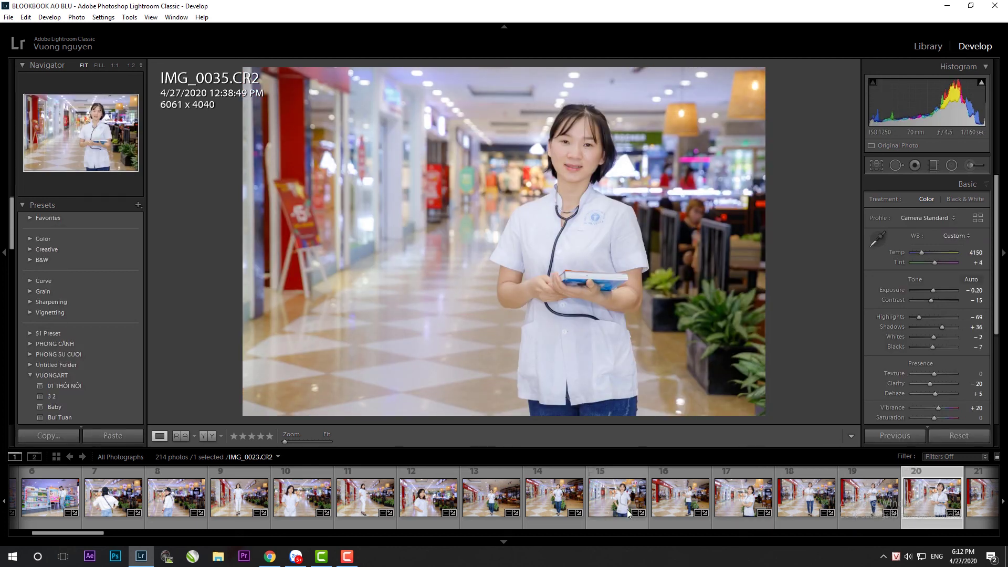
scroll(630, 501, down, 5)
click(677, 501)
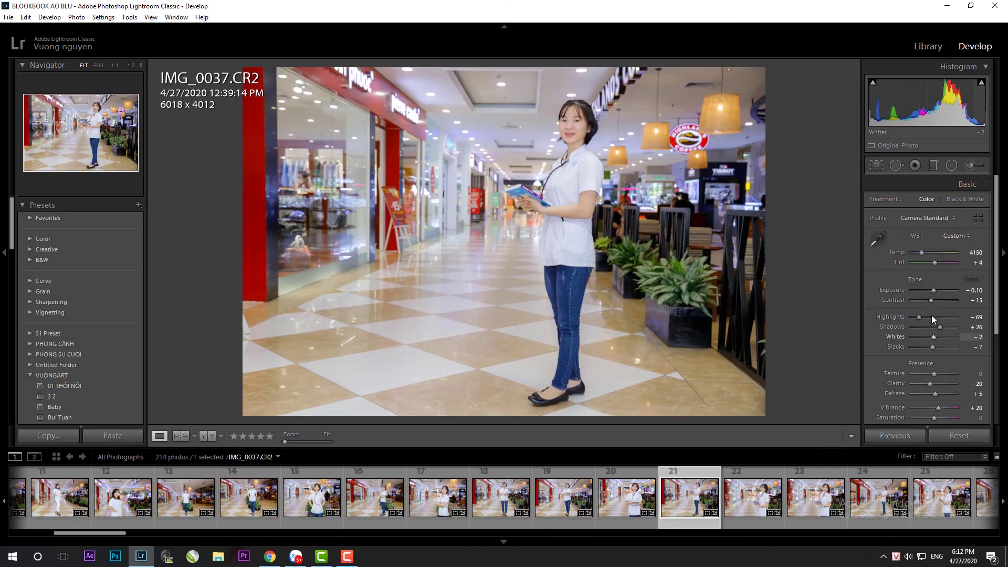
Nudge IMG_0037's exposure, then slightly lift shadows and exposure on IMG_0042
drag(933, 292, 931, 292)
click(756, 493)
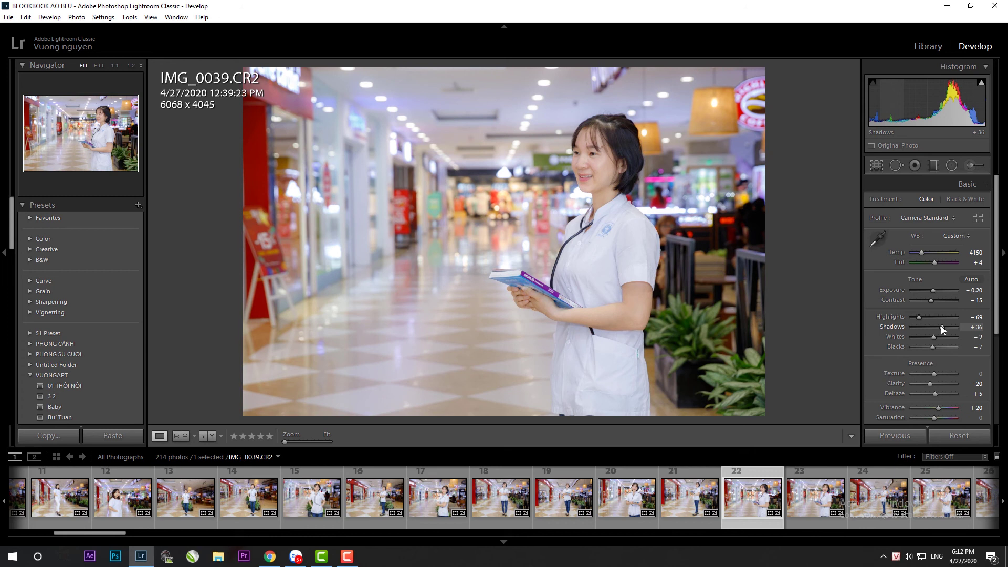
click(818, 494)
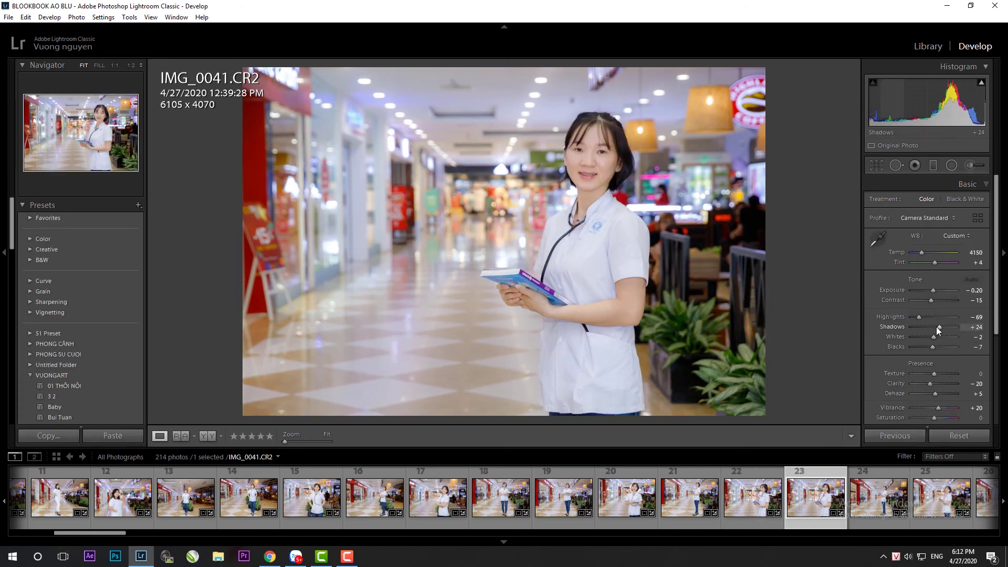
click(866, 475)
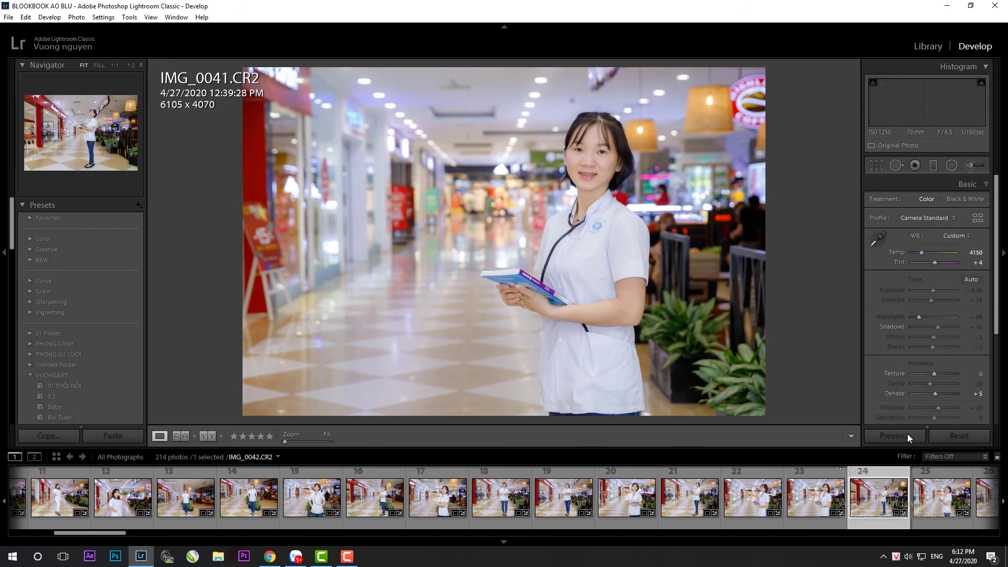
drag(939, 329, 940, 329)
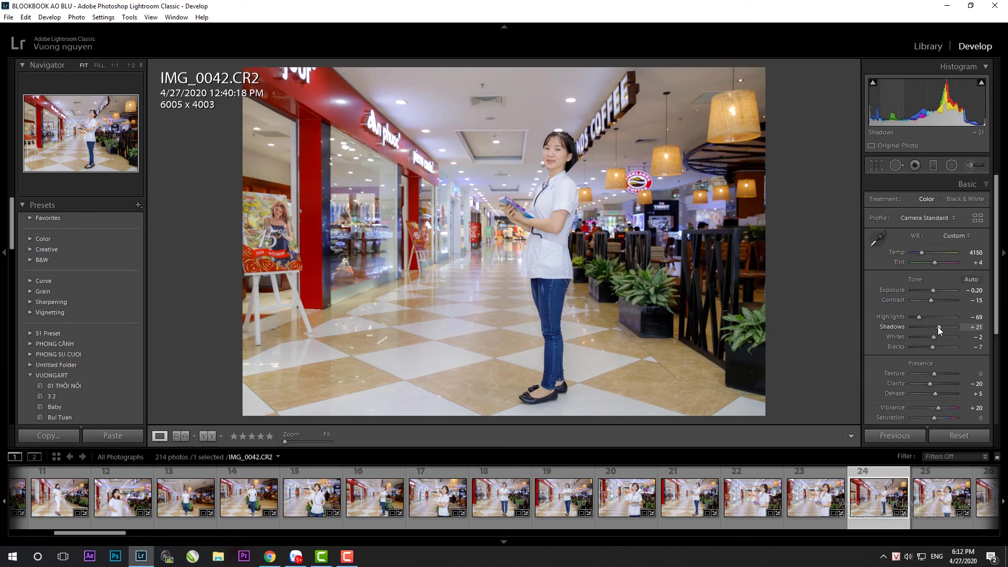
drag(933, 291, 926, 306)
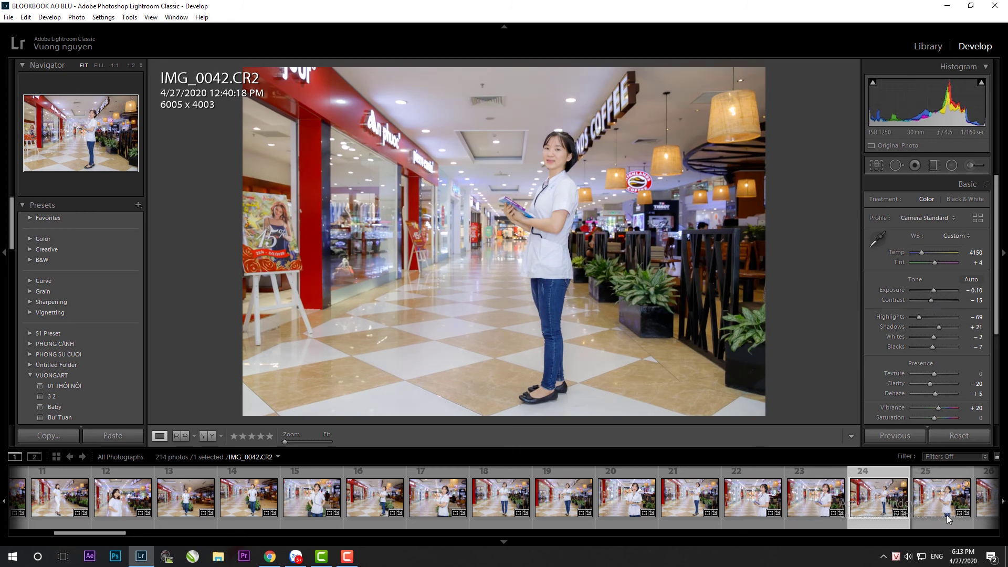
Review IMG_0045 through IMG_0051 and IMG_0103 back to IMG_0101, then select all 214 photos
click(941, 498)
click(761, 498)
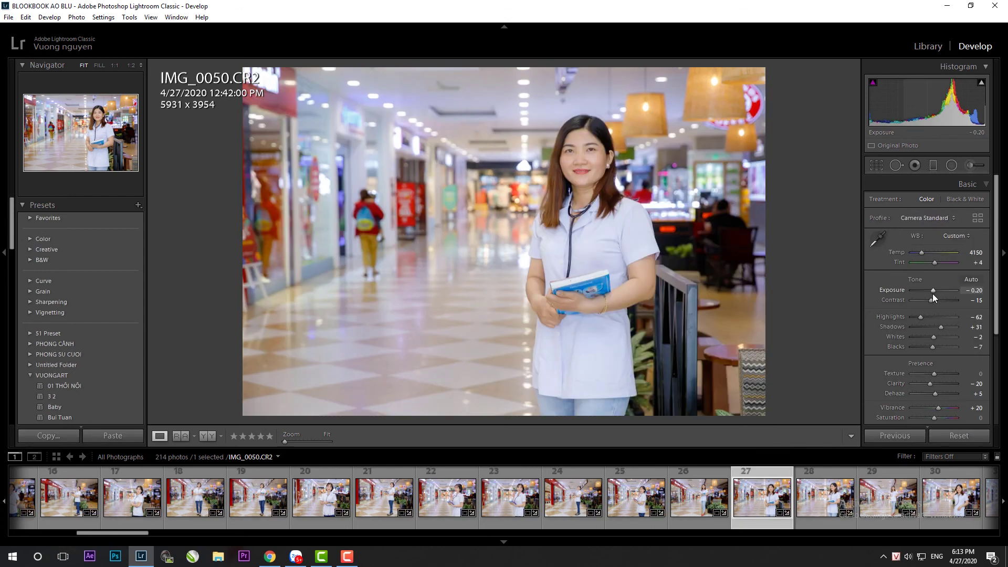
click(824, 496)
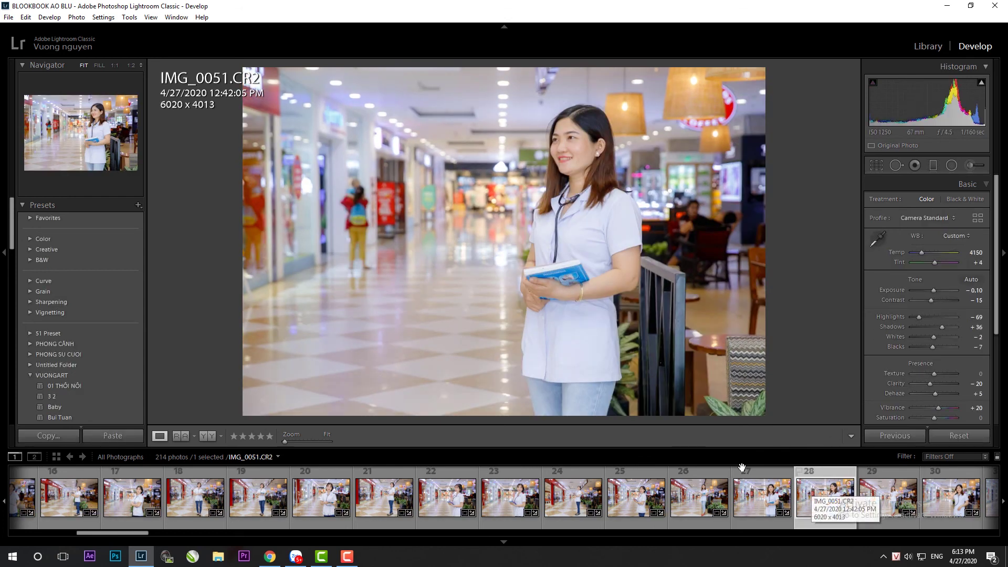
scroll(746, 493, down, 5)
scroll(752, 502, down, 5)
click(668, 518)
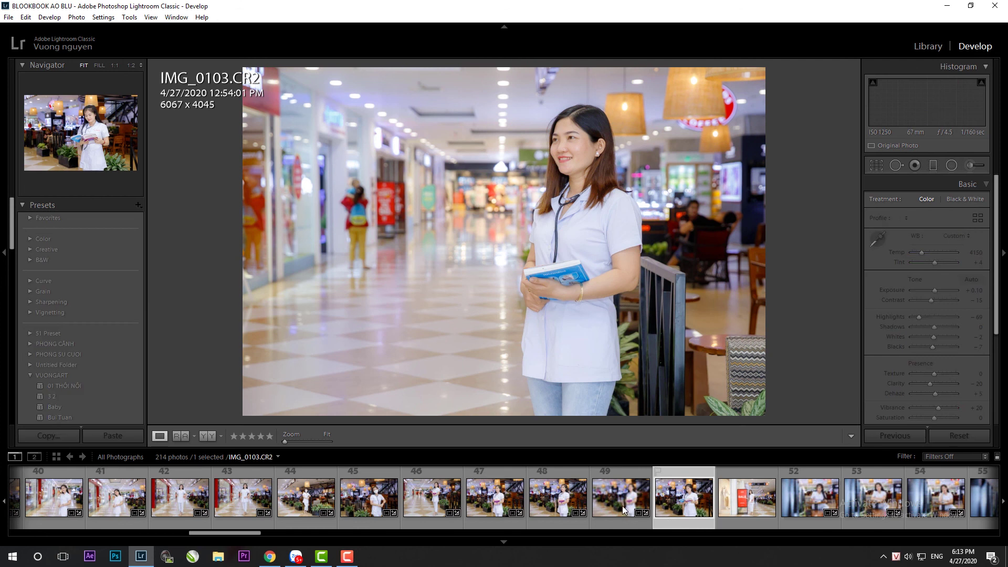
click(619, 505)
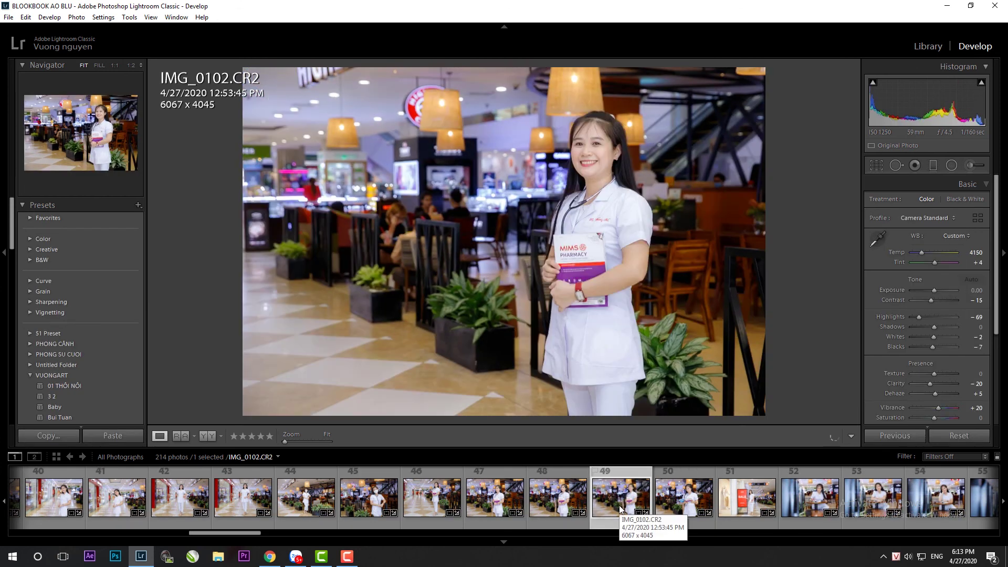
click(549, 512)
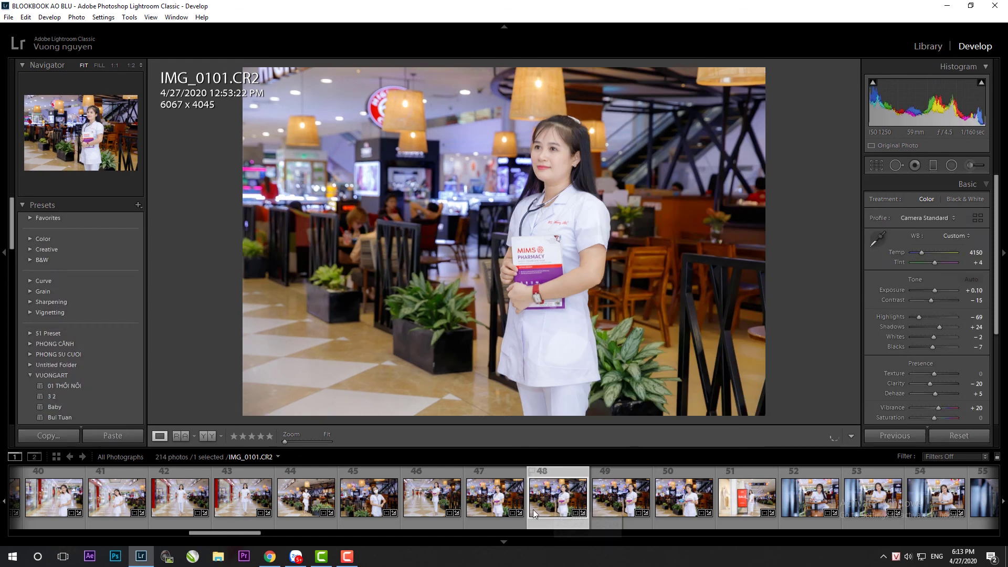
key(ctrl+a)
Scroll the filmstrip and bring up the context menu on a thumbnail
scroll(630, 509, down, 5)
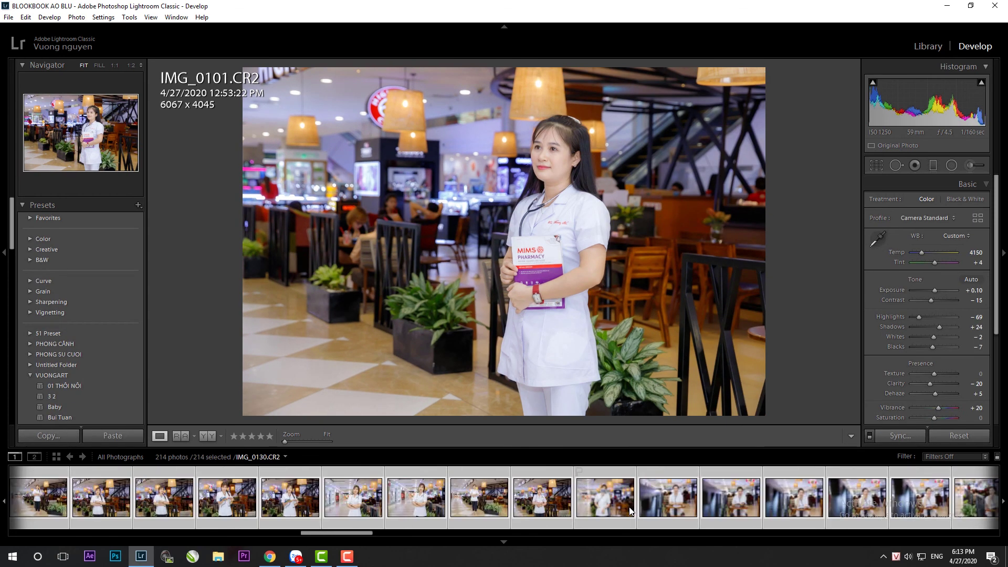
scroll(183, 499, down, 10)
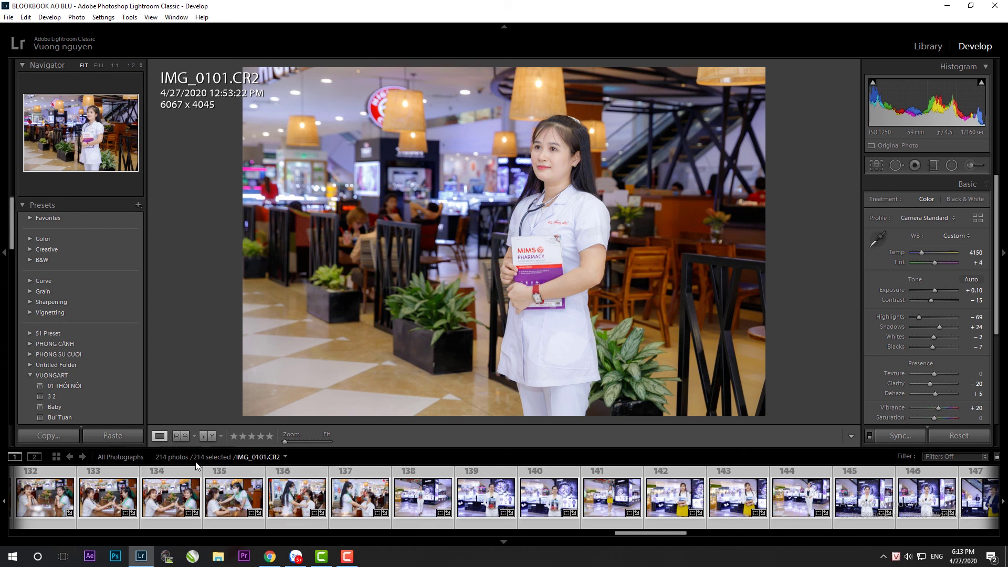
right_click(462, 497)
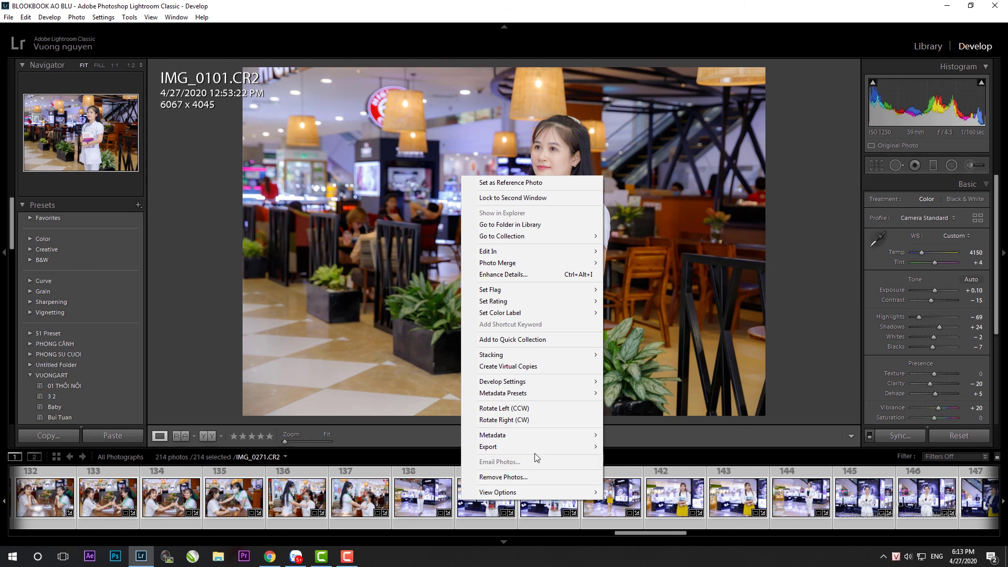
Open Export for all 214 photos and rename the subfolder from SN EMILLEE to LOOKBOOK AO BLU
click(678, 326)
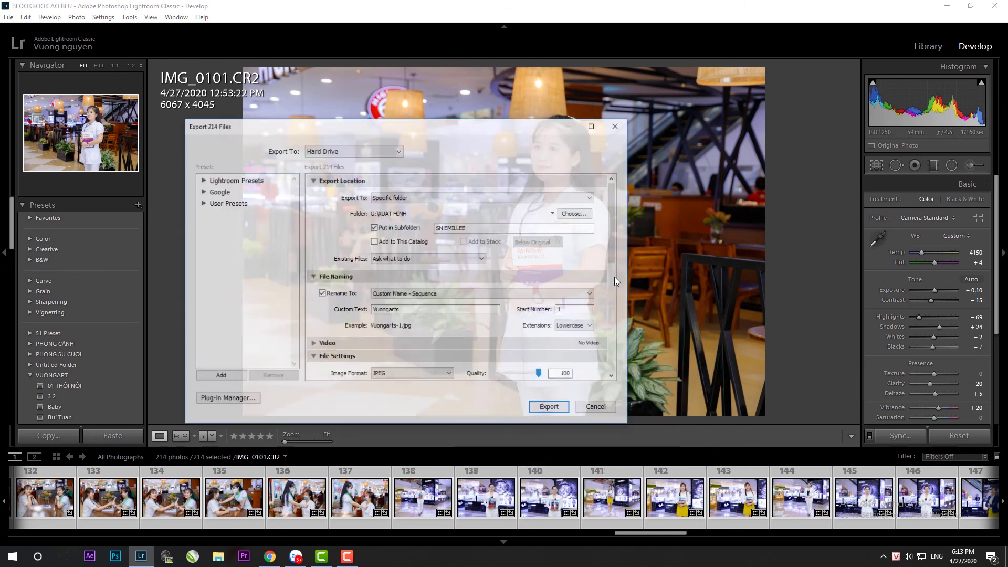
triple_click(472, 228)
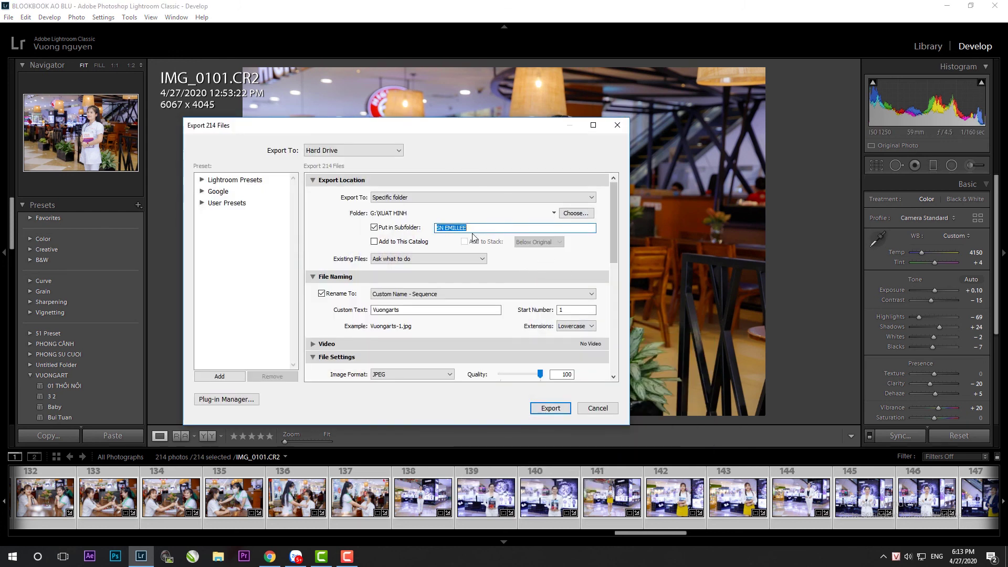
key(BackSpace)
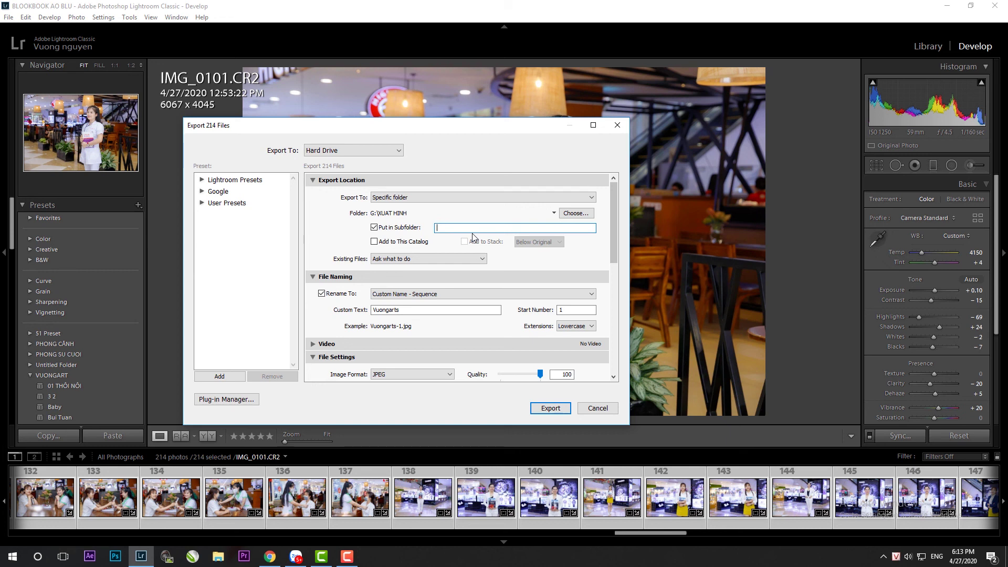
text(BO)
key(BackSpace)
text(OOKL)
key(BackSpace)
key(BackSpace)
text(LOOKBOOK)
text( AO BLU)
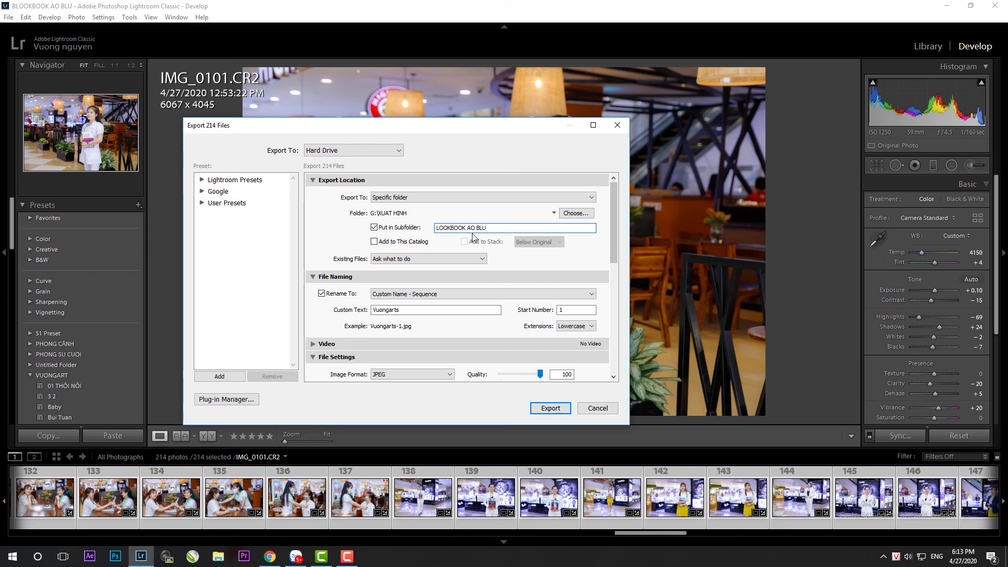
In Image Sizing, keep Resize to Fit (Width & Height) on with W and H set to 4000
drag(613, 251, 630, 320)
double_click(381, 280)
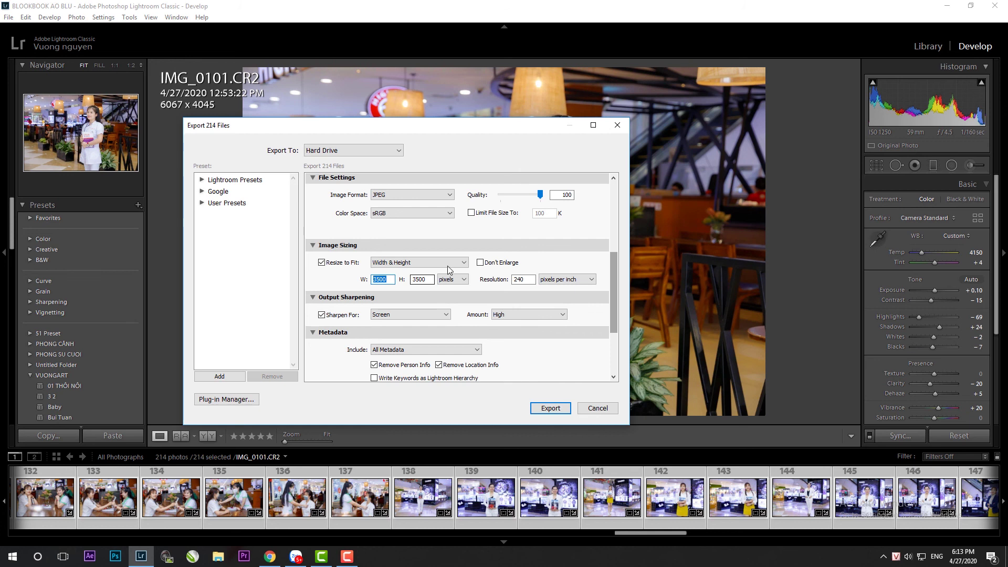
click(321, 262)
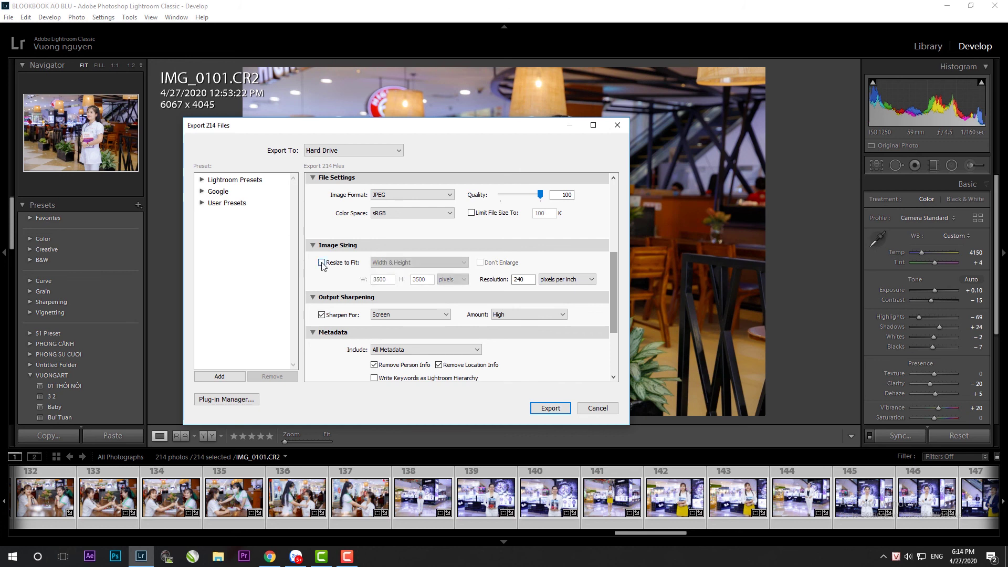
click(322, 263)
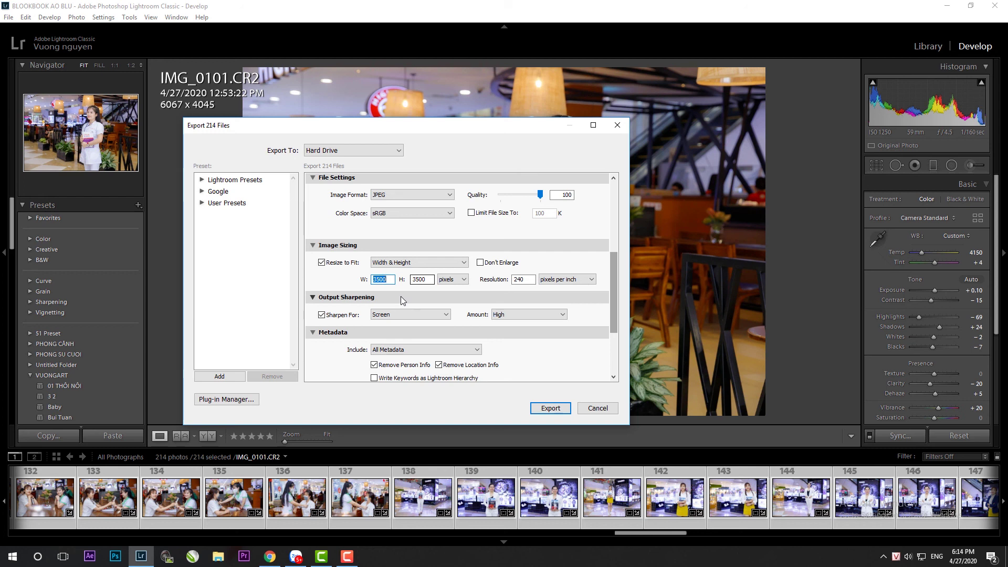
text(4000)
drag(614, 294, 616, 335)
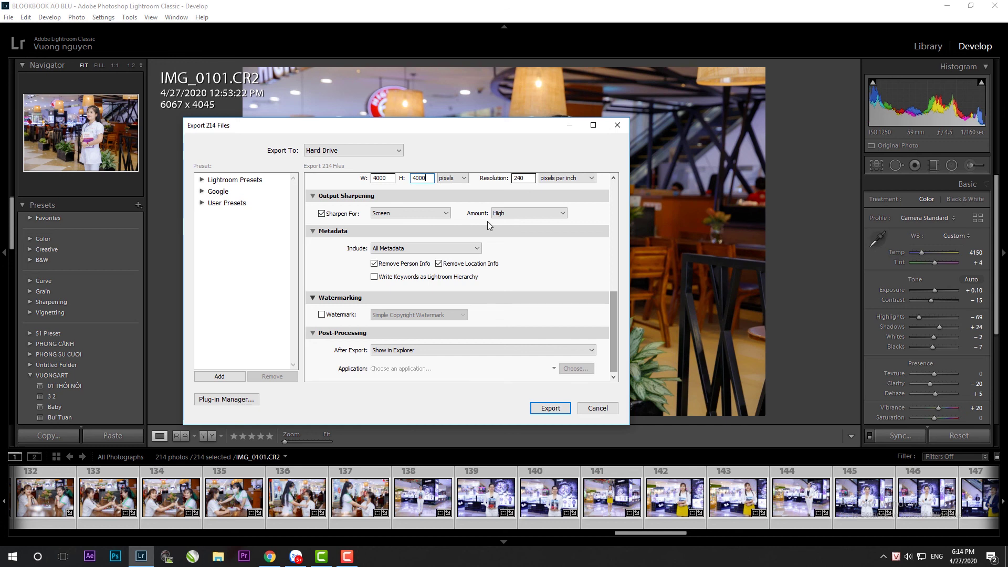
Start the 214-photo JPEG export, then bring up the screen recorder to stop recording
click(549, 409)
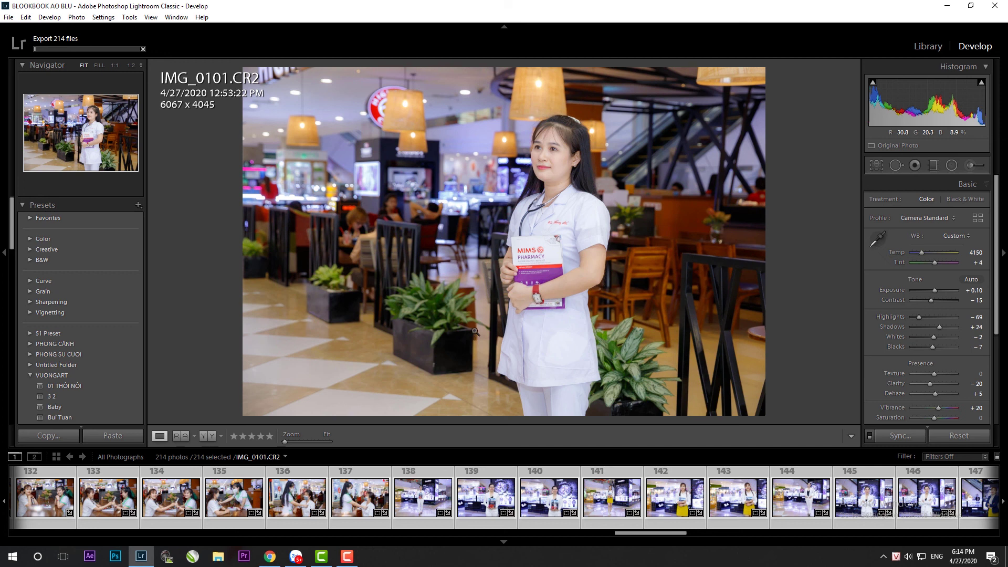
click(351, 556)
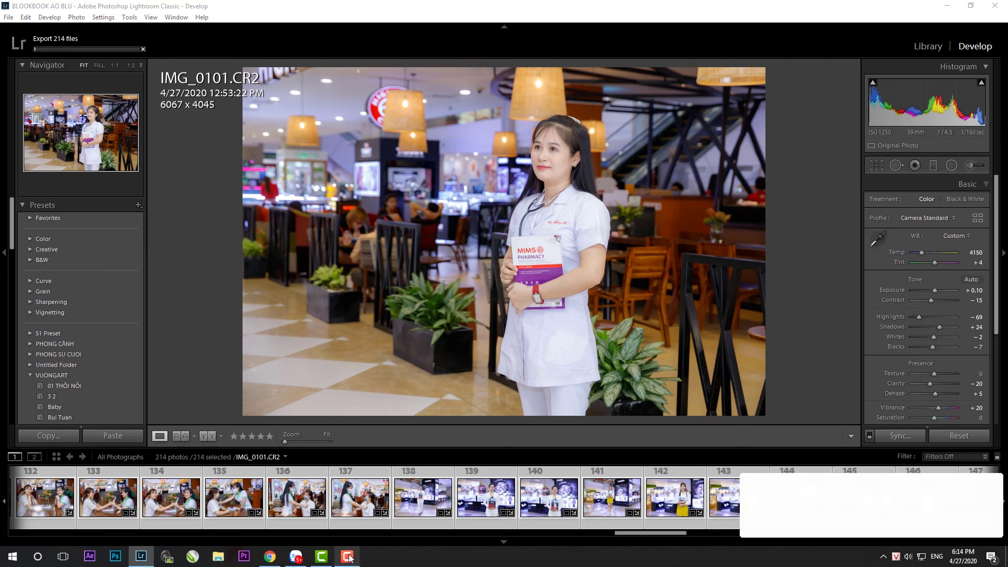